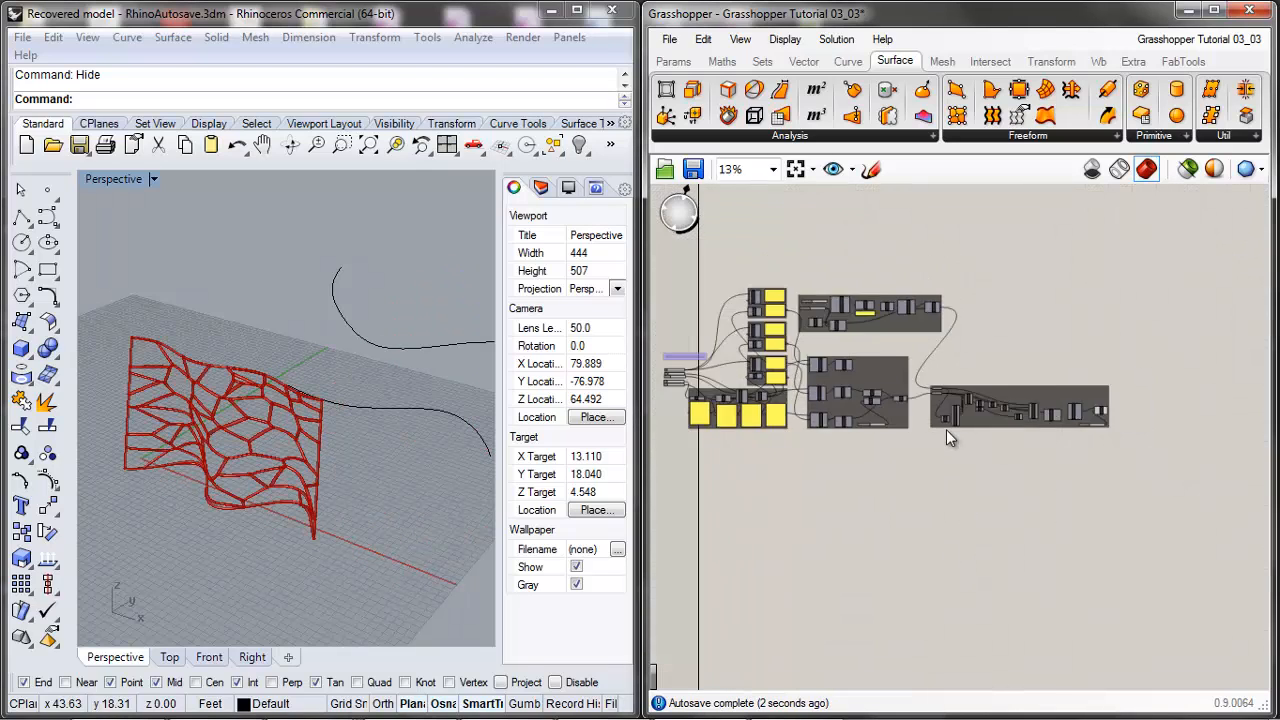
# Step: Delete the two loose black curves beside the red lattice panel in the Rhino Perspective viewport
pyautogui.scroll(-2, 946, 429)
pyautogui.scroll(5, 917, 468)
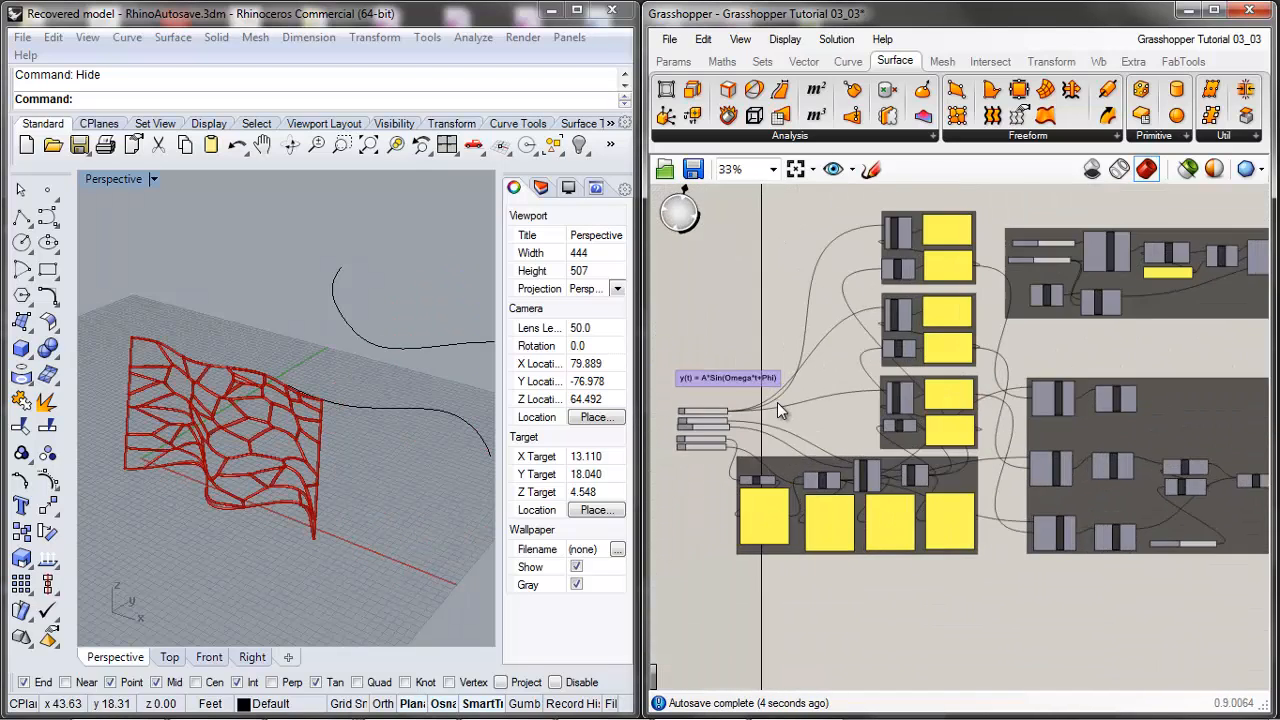
pyautogui.scroll(4, 778, 405)
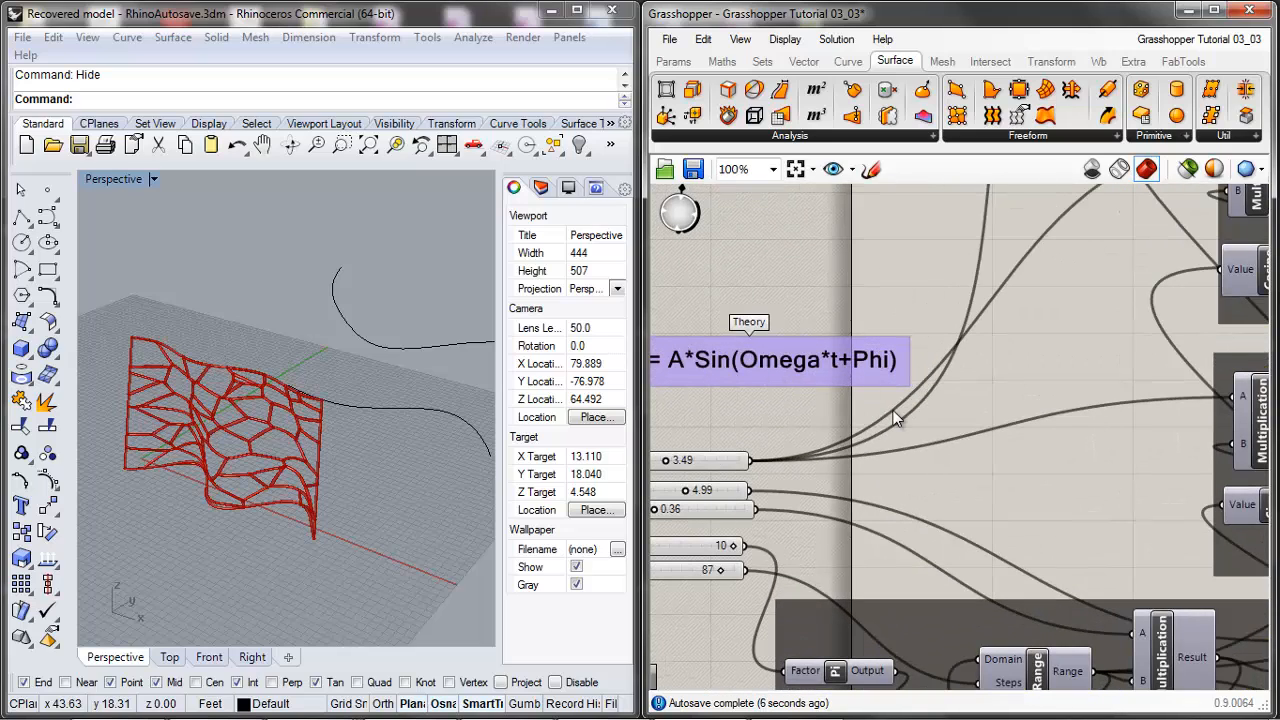
pyautogui.scroll(8, 351, 408)
pyautogui.scroll(-8, 261, 344)
pyautogui.moveTo(391, 269); pyautogui.dragTo(292, 454)
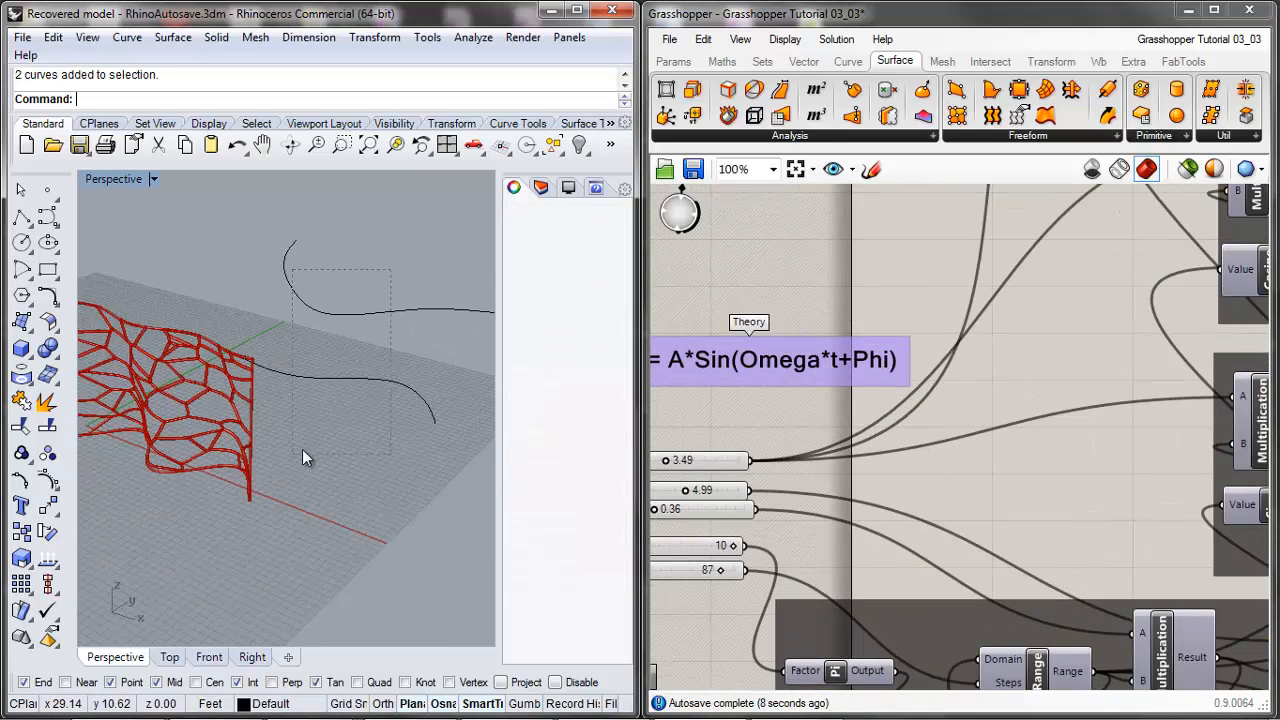
pyautogui.press('Delete')
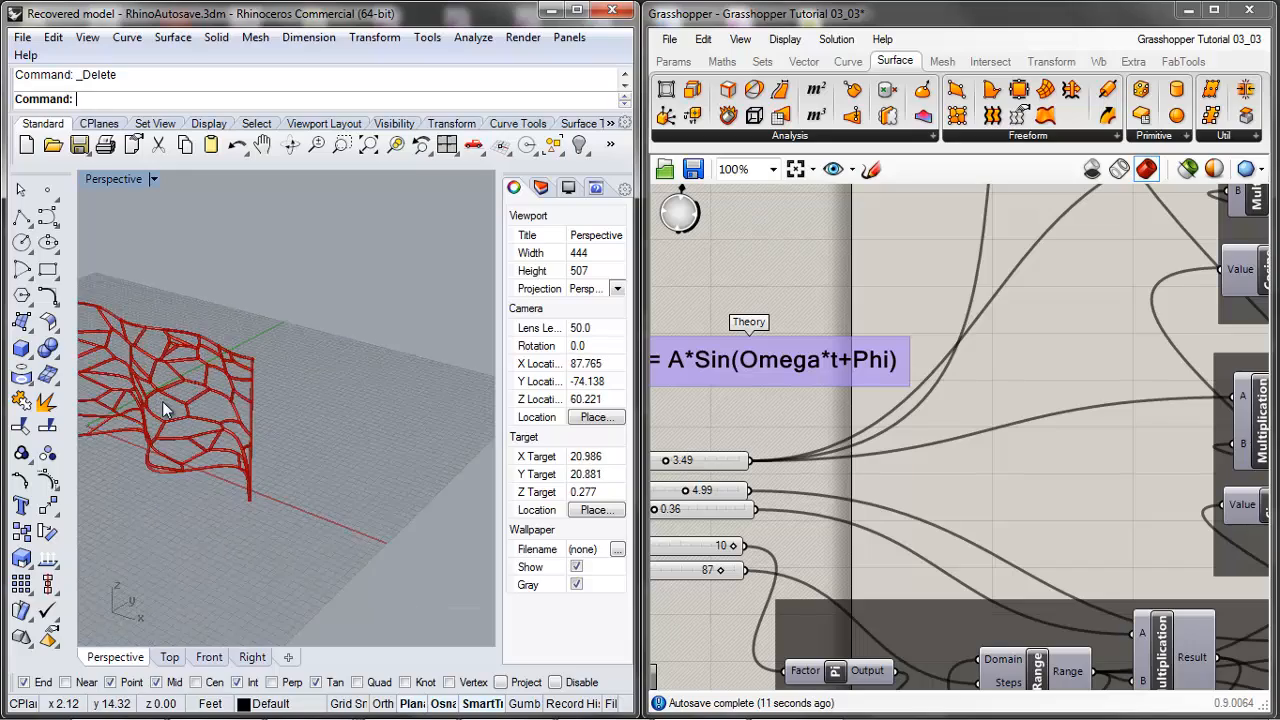
# Step: Examine the red lattice panel up close and the overall layout of the Grasshopper definition
pyautogui.scroll(10, 162, 401)
pyautogui.moveTo(198, 390); pyautogui.dragTo(257, 389, button='right')
pyautogui.scroll(-13, 248, 385)
pyautogui.scroll(8, 257, 391)
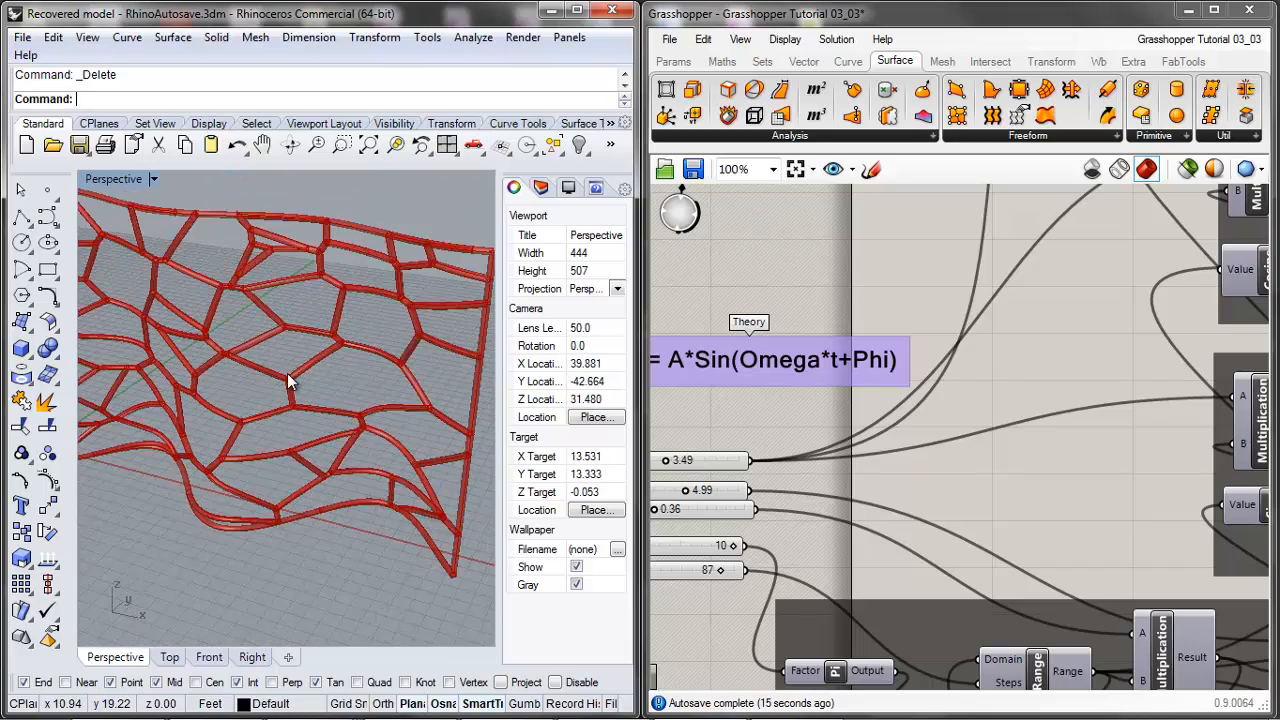
pyautogui.scroll(-8, 900, 350)
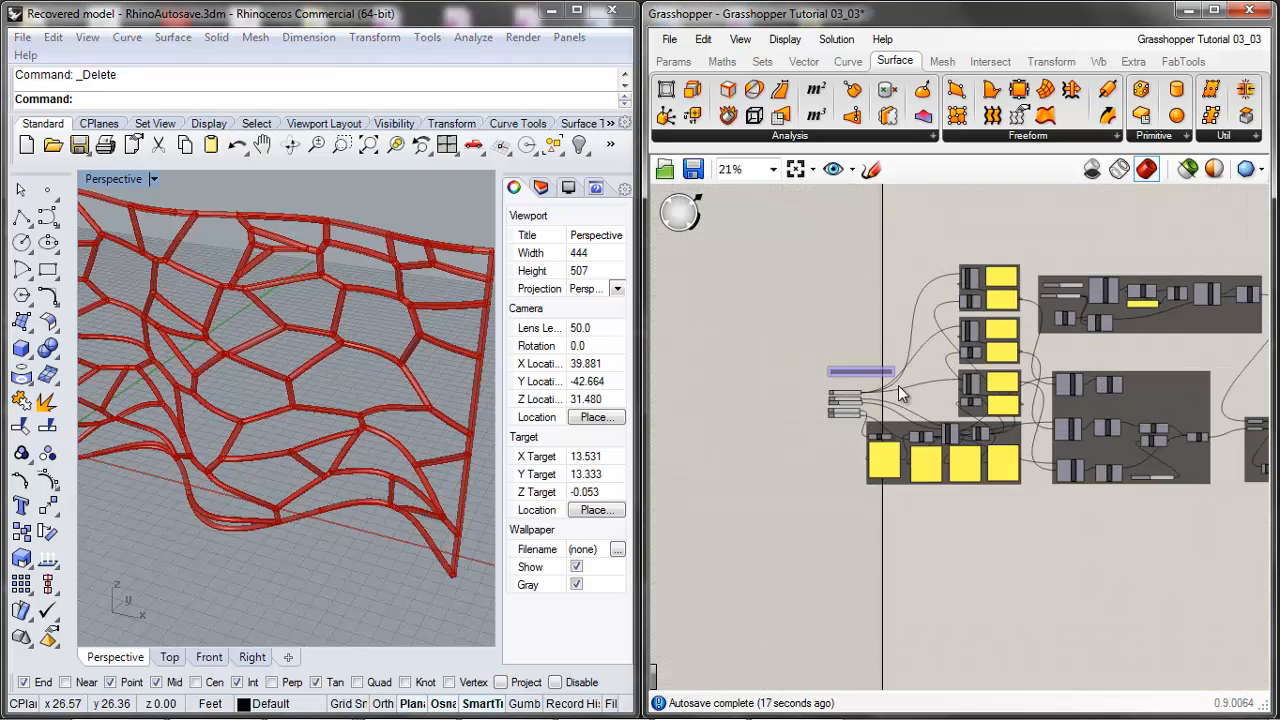
pyautogui.middleClick(897, 386)
pyautogui.scroll(-3, 972, 524)
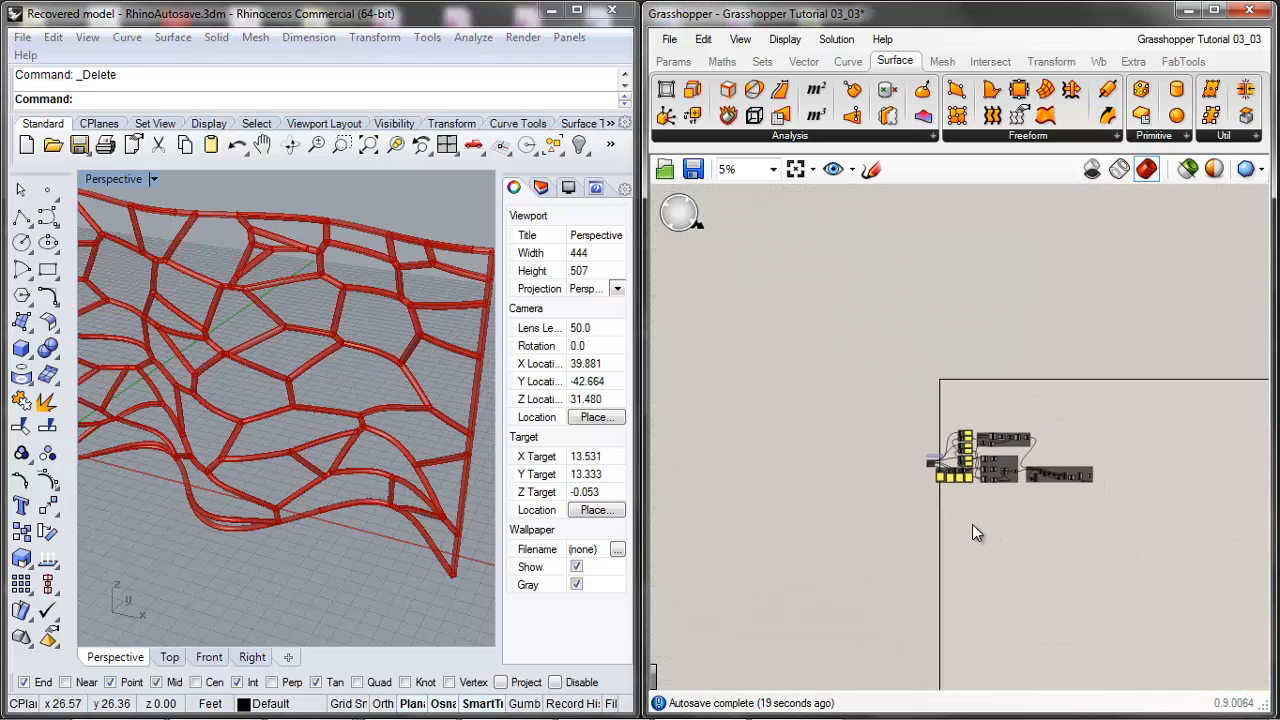
pyautogui.scroll(4, 1003, 524)
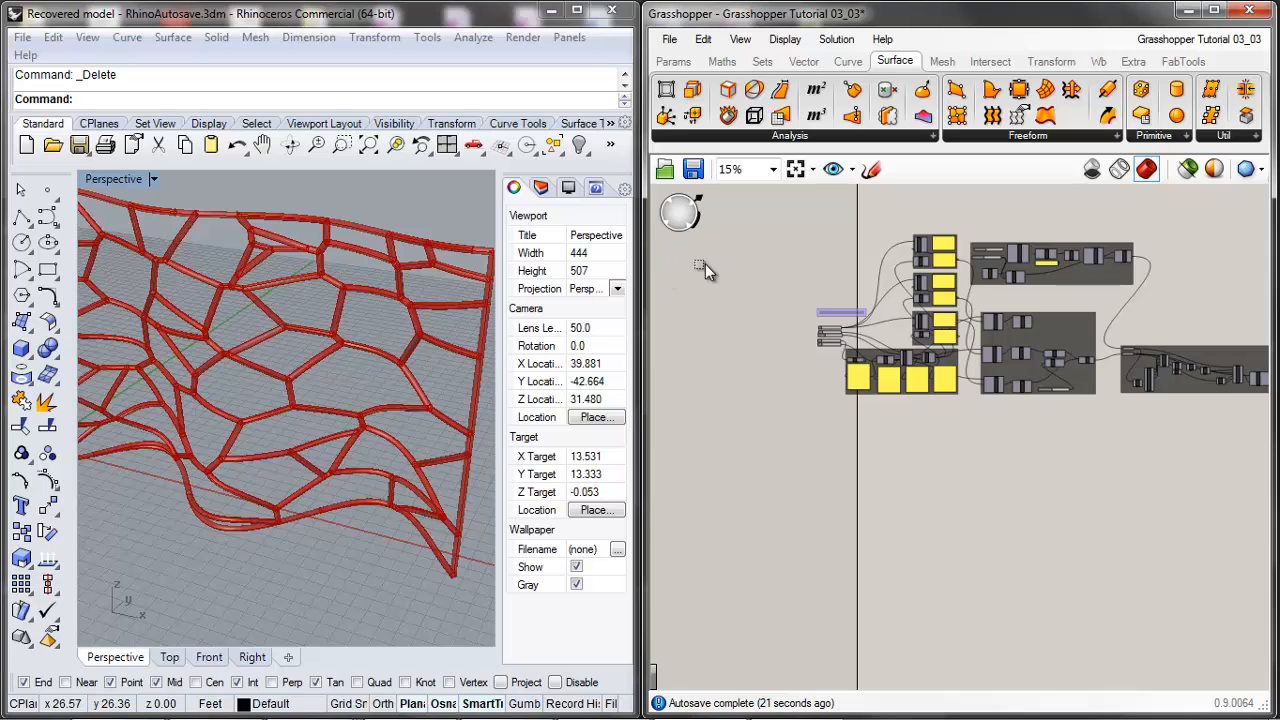
# Step: Inspect the component groups of the definition, especially the final one with the Merge, polyline, extrusion and SrfMorph components
pyautogui.click(668, 41)
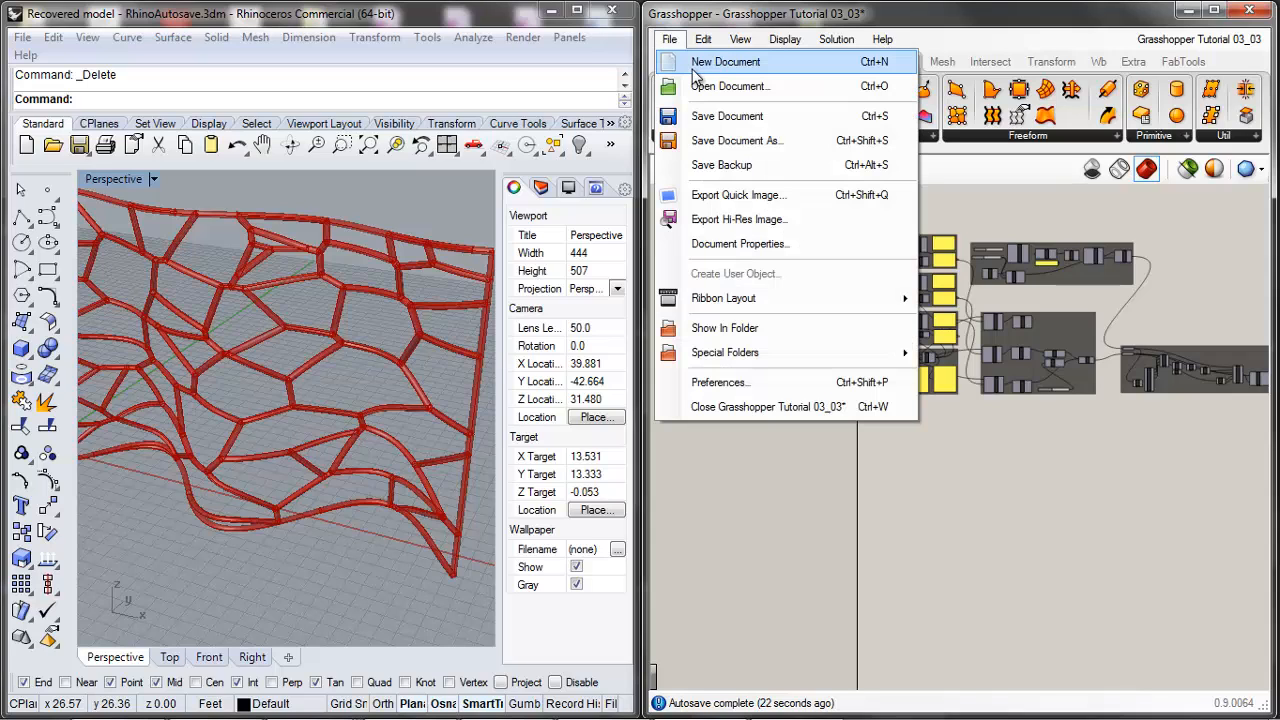
pyautogui.click(965, 568)
pyautogui.scroll(-3, 822, 440)
pyautogui.scroll(4, 1062, 460)
pyautogui.scroll(3, 1061, 457)
pyautogui.scroll(-3, 971, 194)
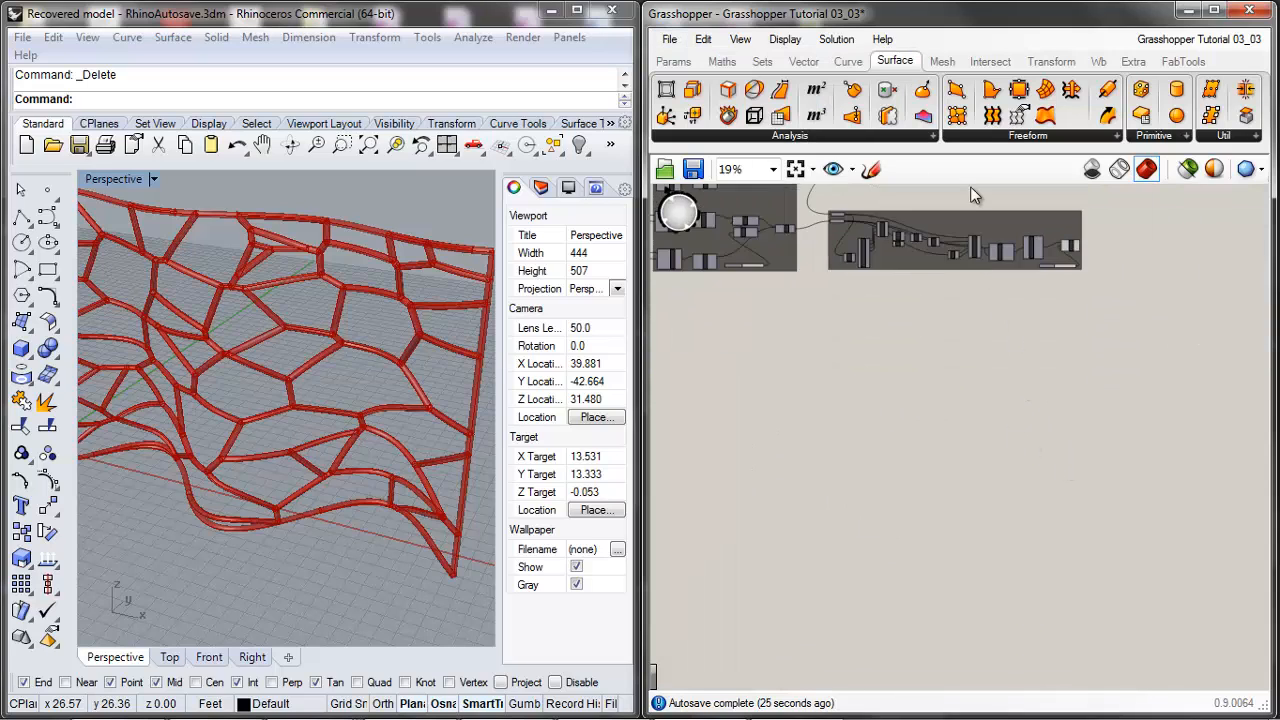
pyautogui.scroll(4, 1007, 289)
pyautogui.scroll(3, 779, 283)
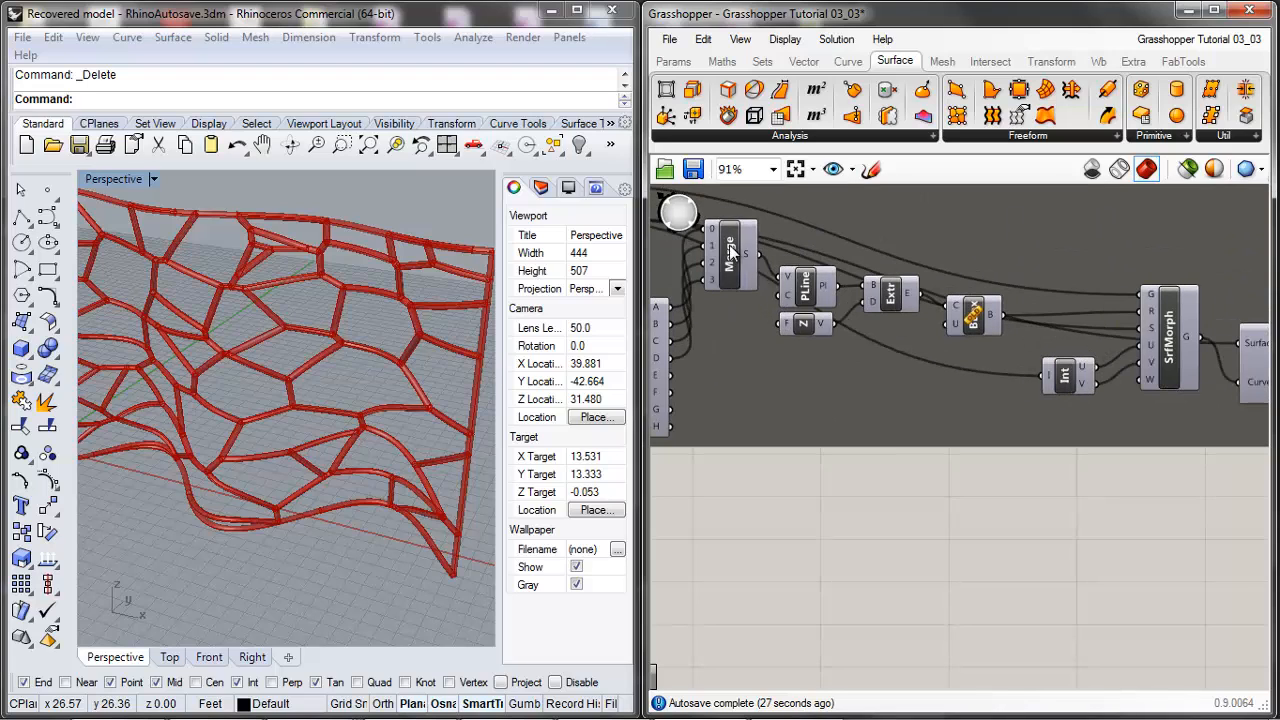
pyautogui.scroll(-2, 936, 364)
pyautogui.moveTo(802, 289); pyautogui.dragTo(811, 327)
pyautogui.click(812, 295)
pyautogui.scroll(-4, 868, 320)
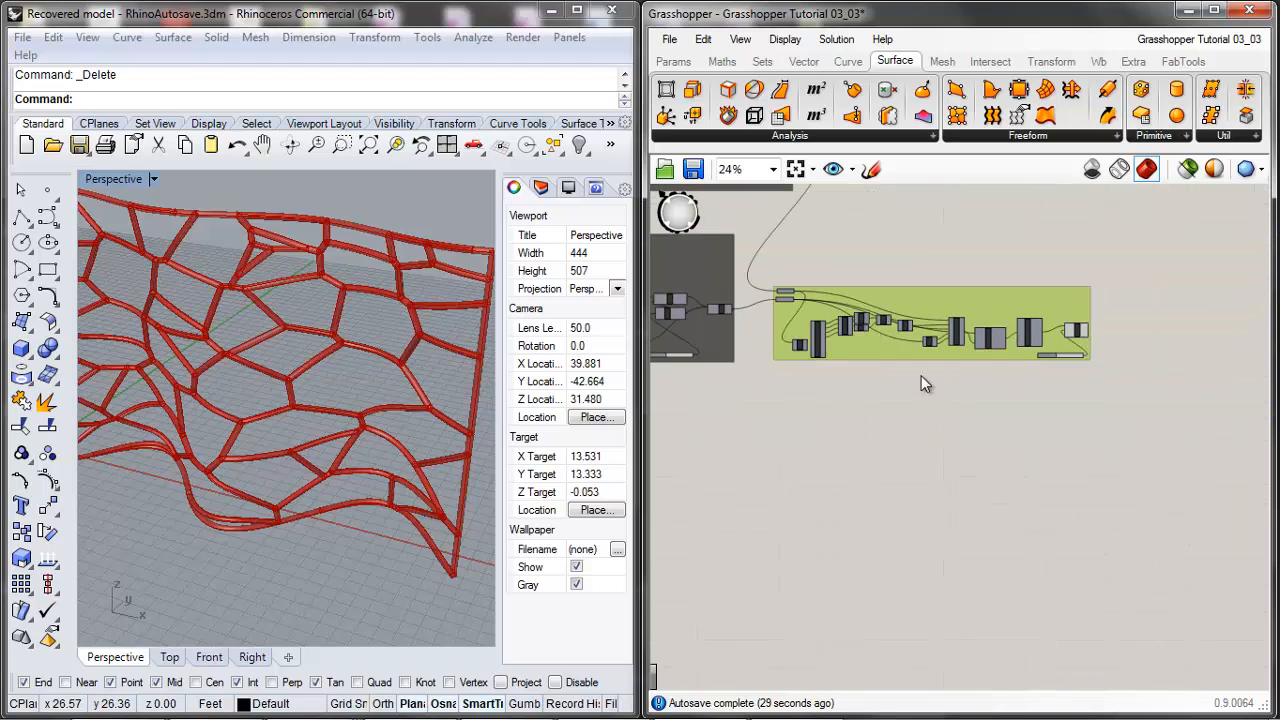
pyautogui.click(959, 412)
pyautogui.scroll(-2, 1001, 435)
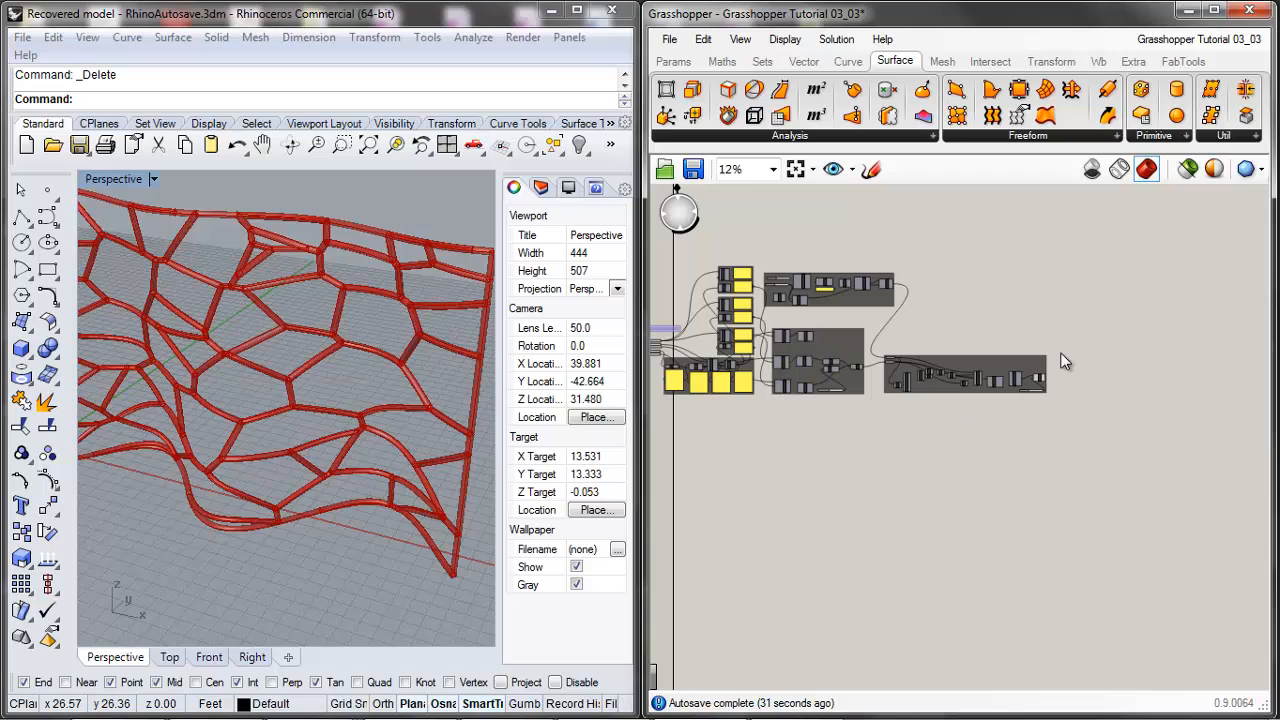
pyautogui.moveTo(1063, 354); pyautogui.dragTo(879, 407)
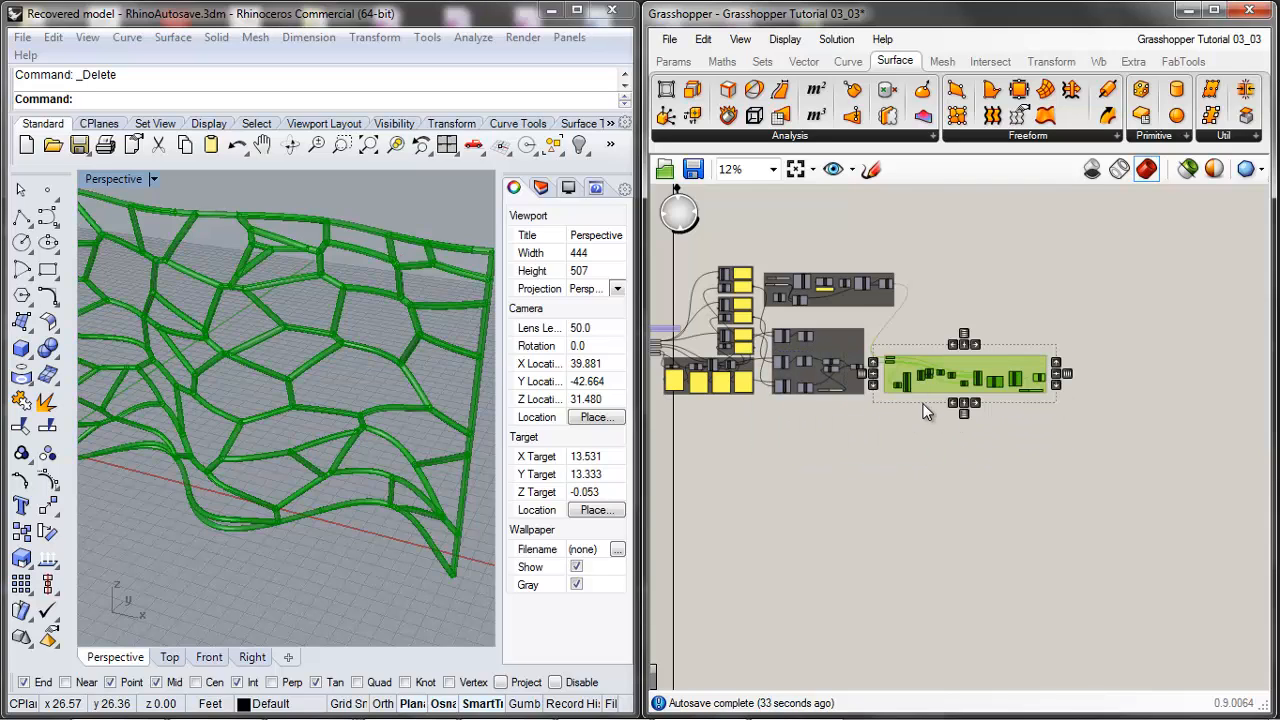
pyautogui.click(926, 412)
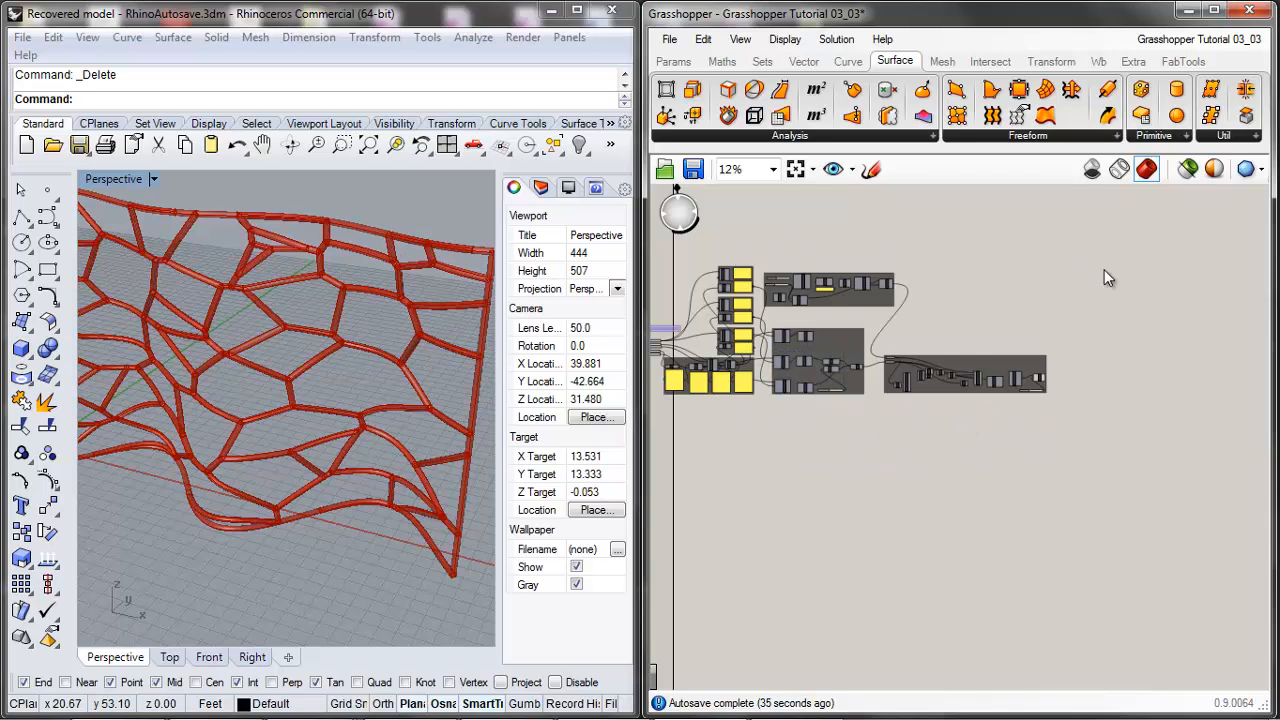
pyautogui.scroll(-3, 1100, 271)
pyautogui.scroll(3, 1022, 298)
pyautogui.click(925, 254)
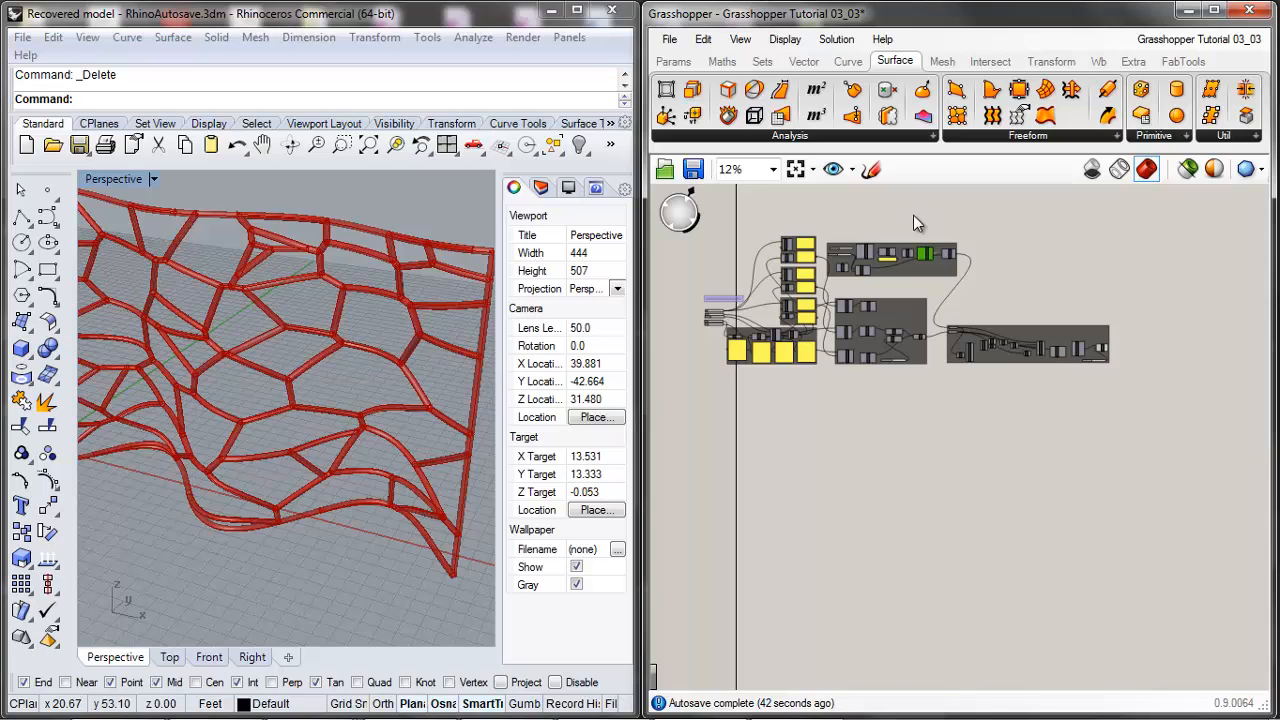
# Step: Create a new Grasshopper document and delete the three point square title block from its canvas
pyautogui.click(669, 39)
pyautogui.click(740, 83)
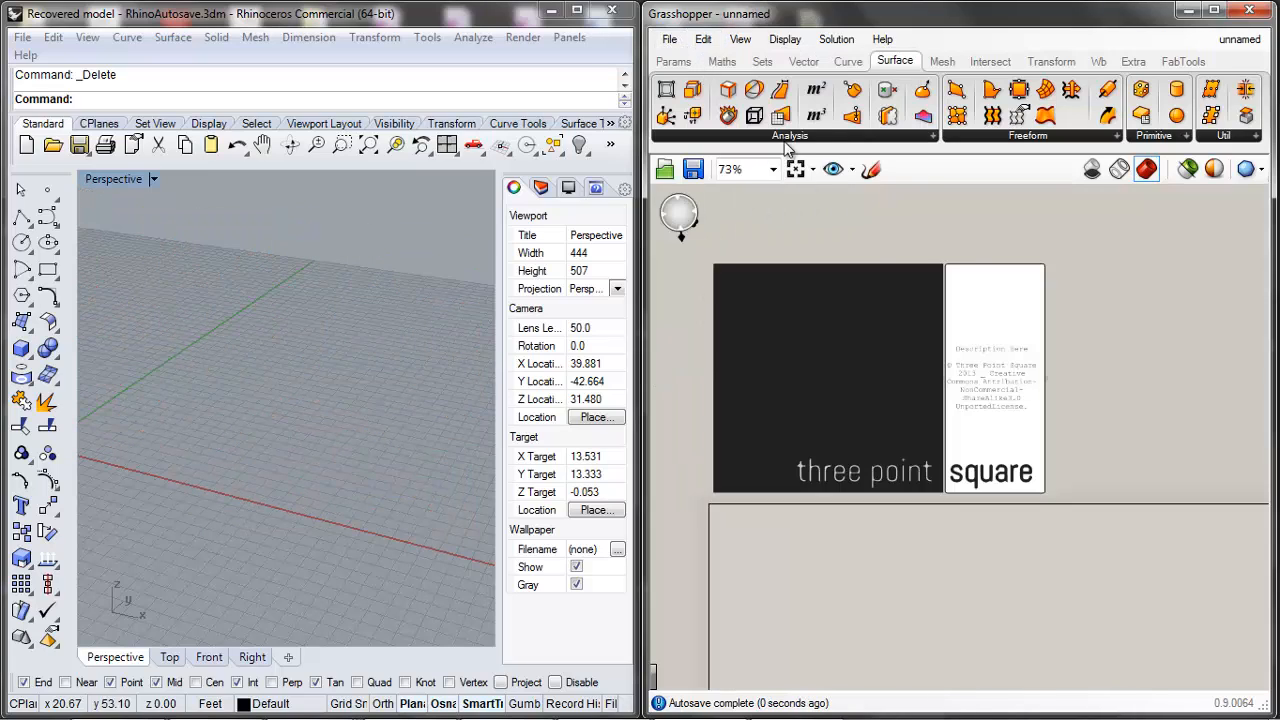
pyautogui.click(971, 329)
pyautogui.press('Delete')
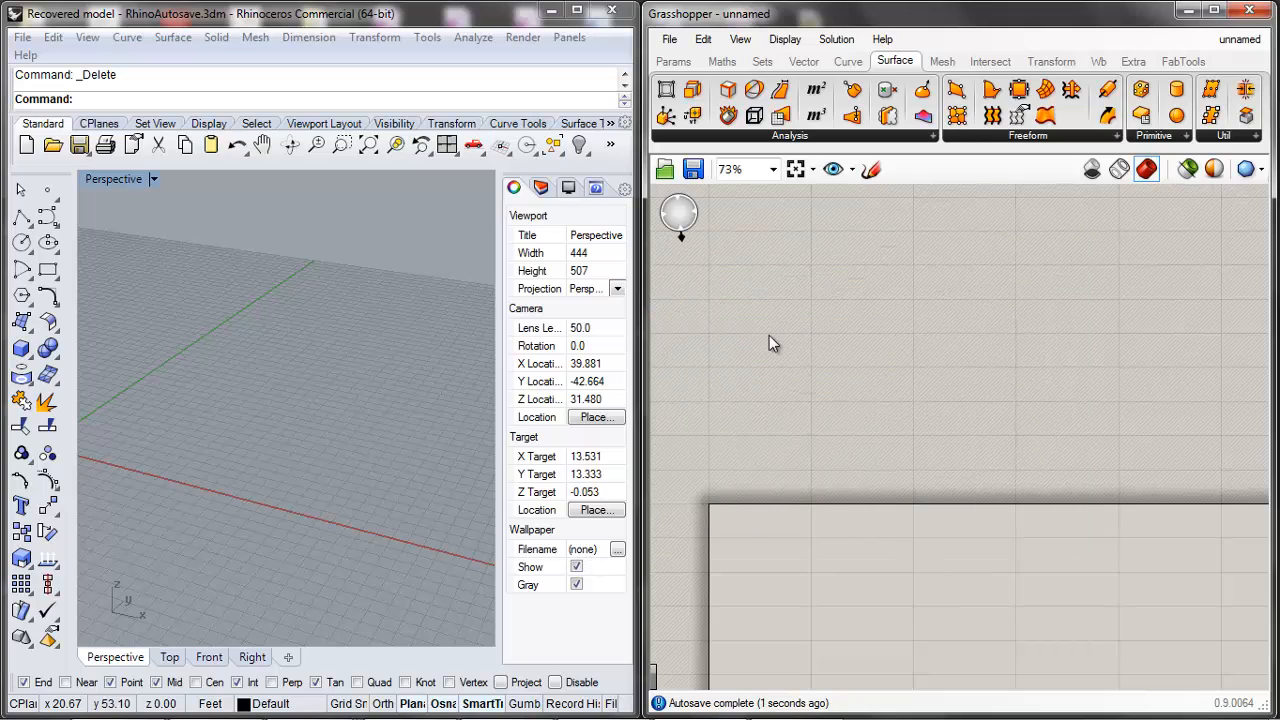
pyautogui.moveTo(761, 586); pyautogui.dragTo(767, 462, button='right')
pyautogui.keyDown('shift'); pyautogui.moveTo(88, 448); pyautogui.dragTo(179, 438, button='right'); pyautogui.keyUp('shift')
pyautogui.scroll(2, 254, 426)
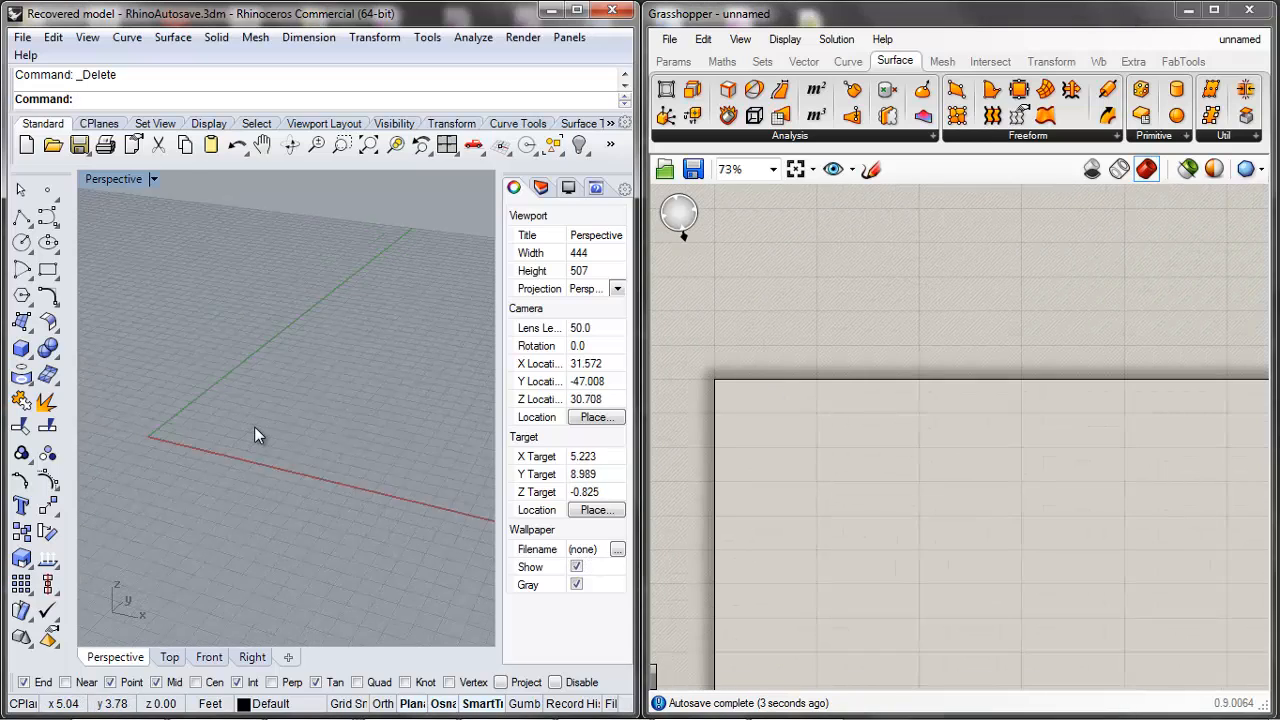
pyautogui.scroll(4, 252, 427)
pyautogui.hotkey('ctrl', 'h')
pyautogui.click(846, 511)
pyautogui.scroll(3, 757, 405)
pyautogui.scroll(-2, 794, 430)
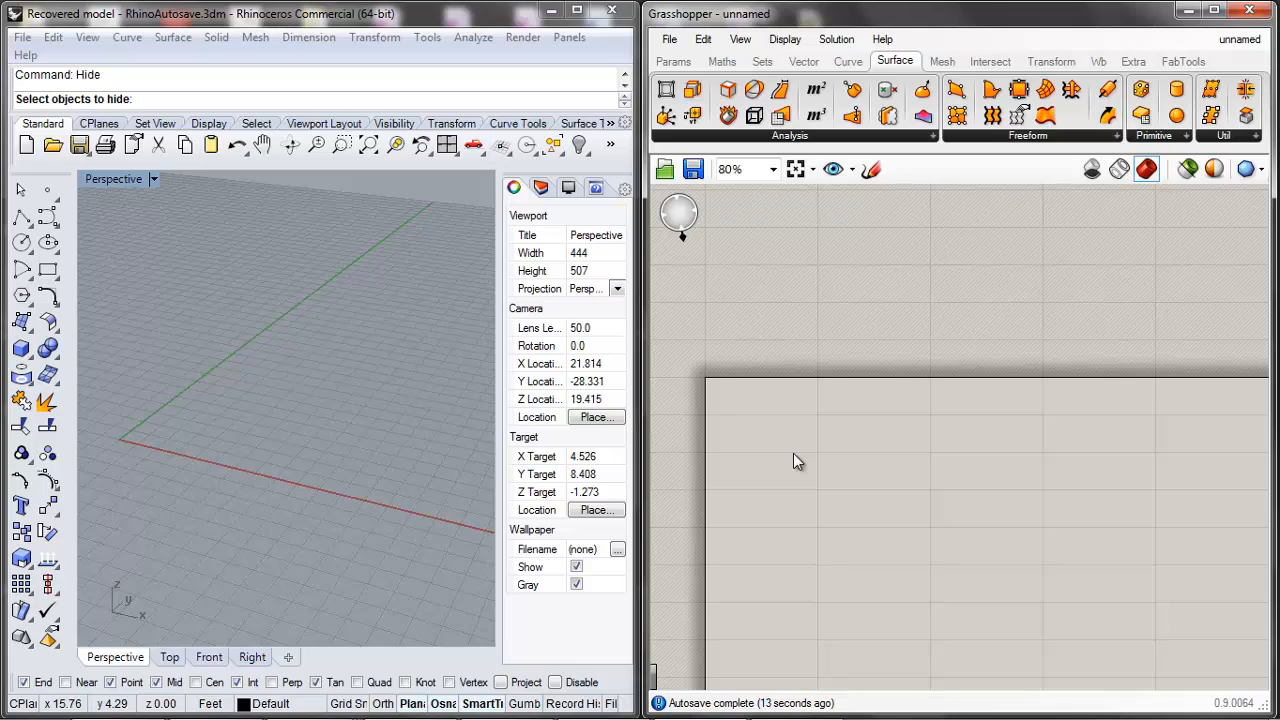
# Step: Switch to the Grasshopper Tutorial 03_03 document and examine the group with the Construct Domain, Random and Rectangle components
pyautogui.hotkey('ctrl', 'Tab')
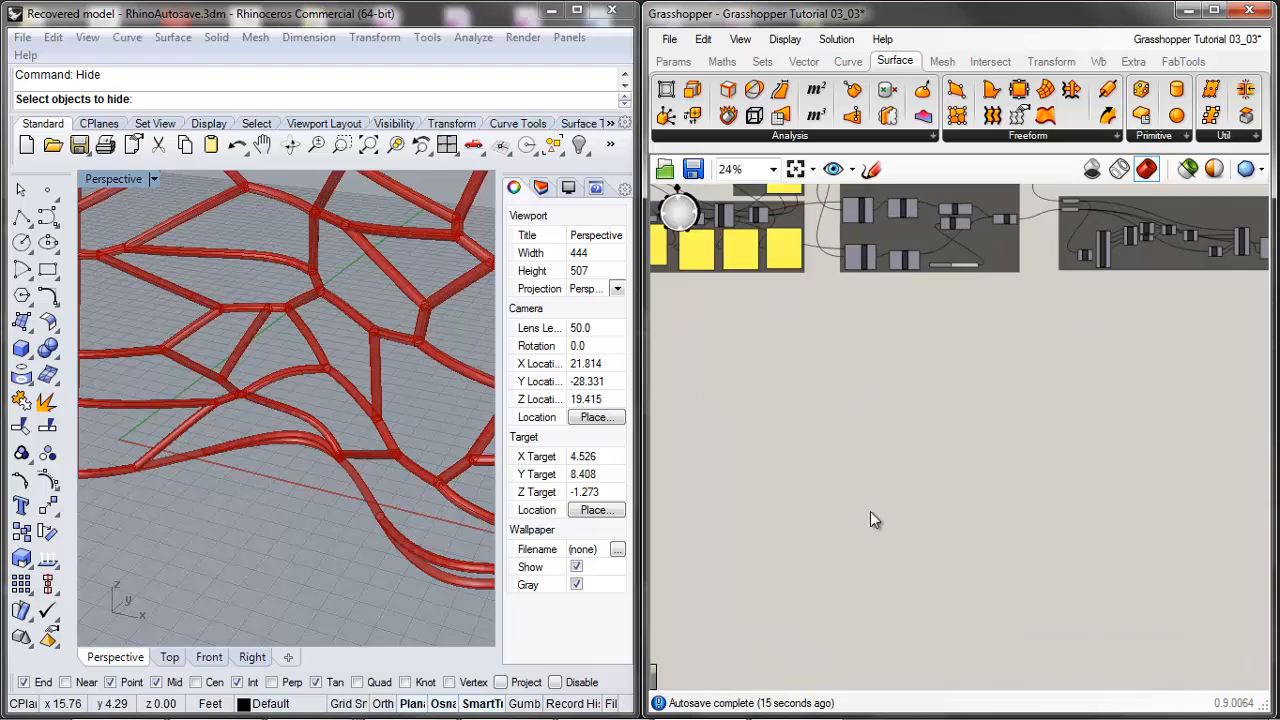
pyautogui.scroll(-4, 870, 511)
pyautogui.scroll(9, 808, 416)
pyautogui.scroll(-7, 861, 384)
pyautogui.scroll(4, 874, 298)
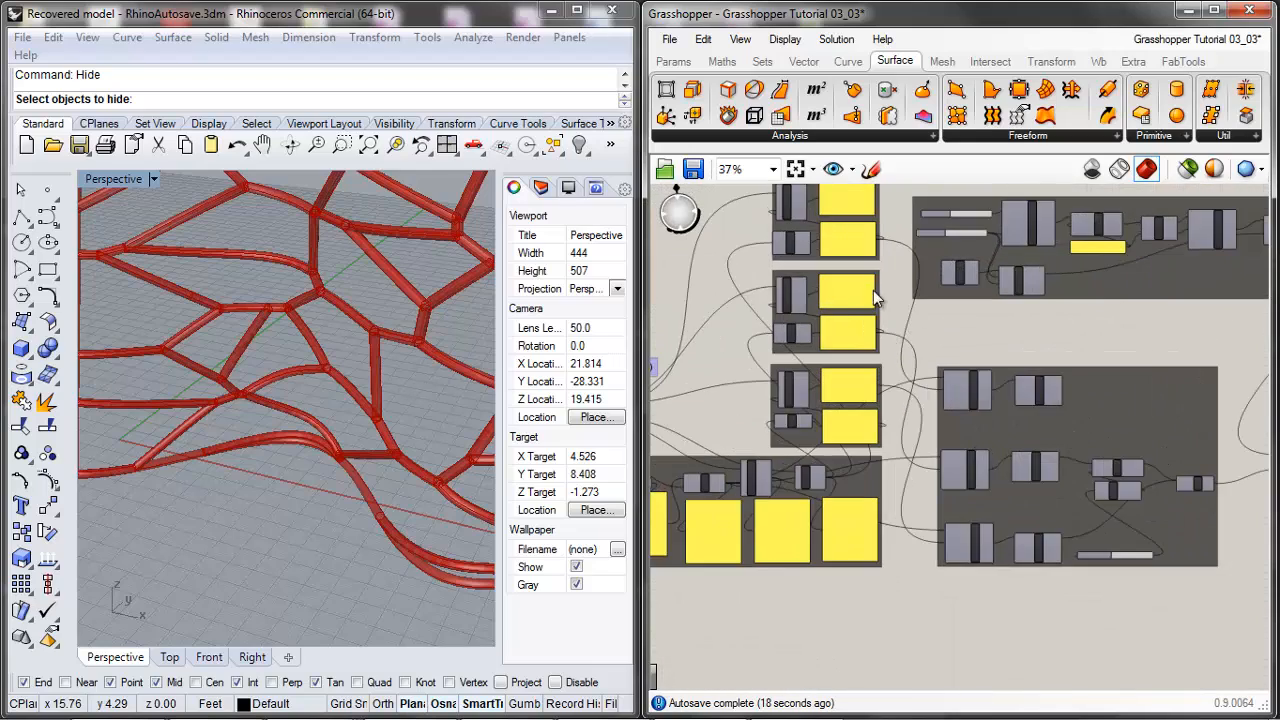
pyautogui.scroll(4, 873, 290)
pyautogui.scroll(-4, 993, 245)
pyautogui.scroll(5, 1005, 194)
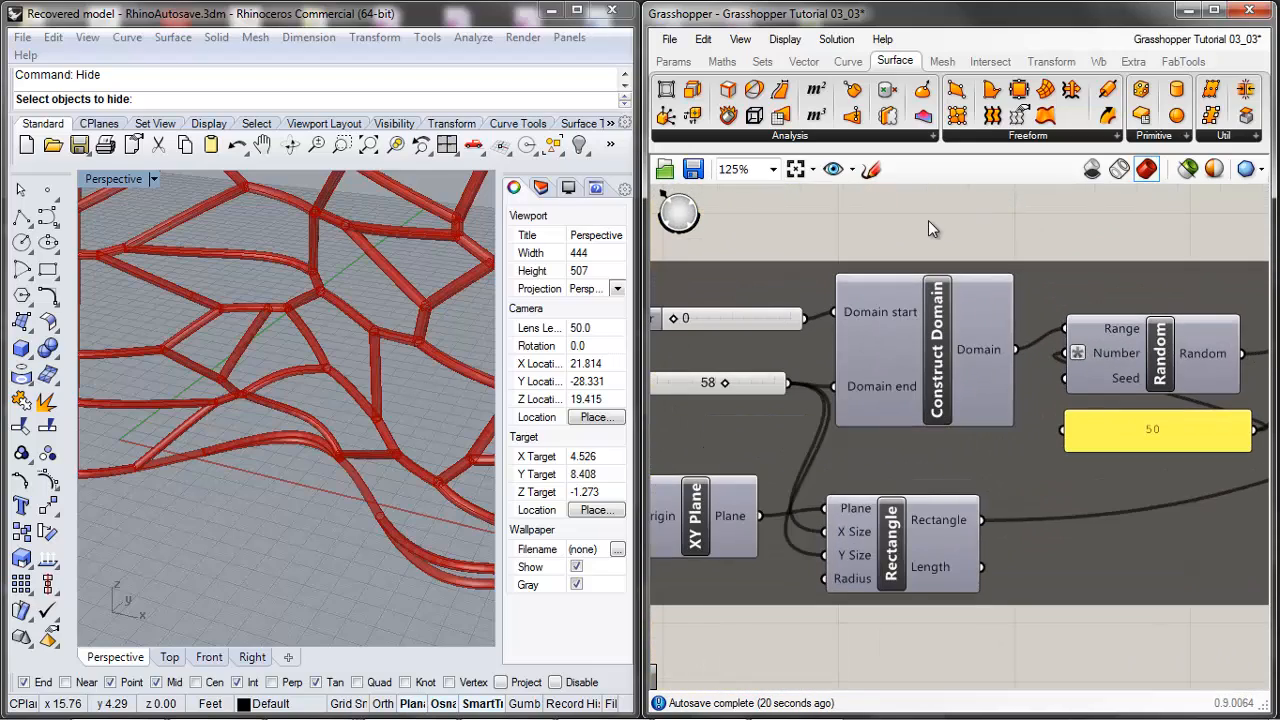
pyautogui.scroll(-4, 928, 228)
pyautogui.scroll(3, 930, 331)
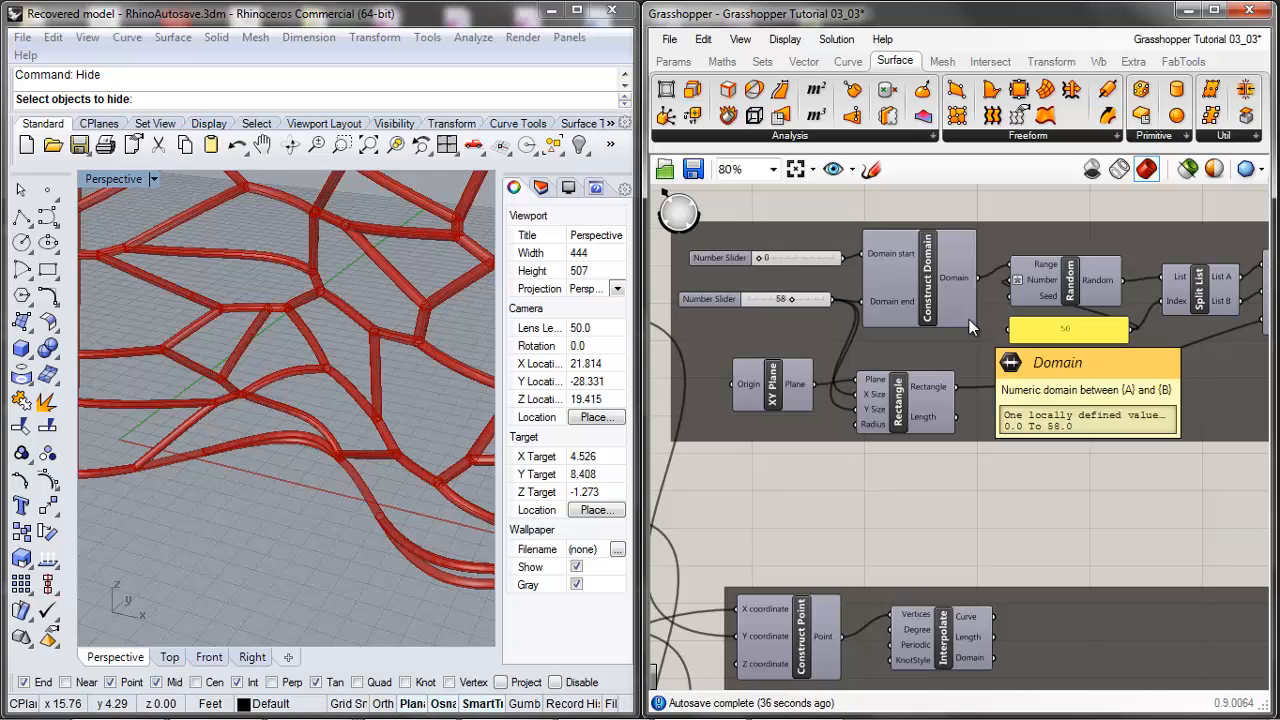
# Step: Return to the unnamed document and add a Random component to the canvas
pyautogui.hotkey('ctrl', 'n')
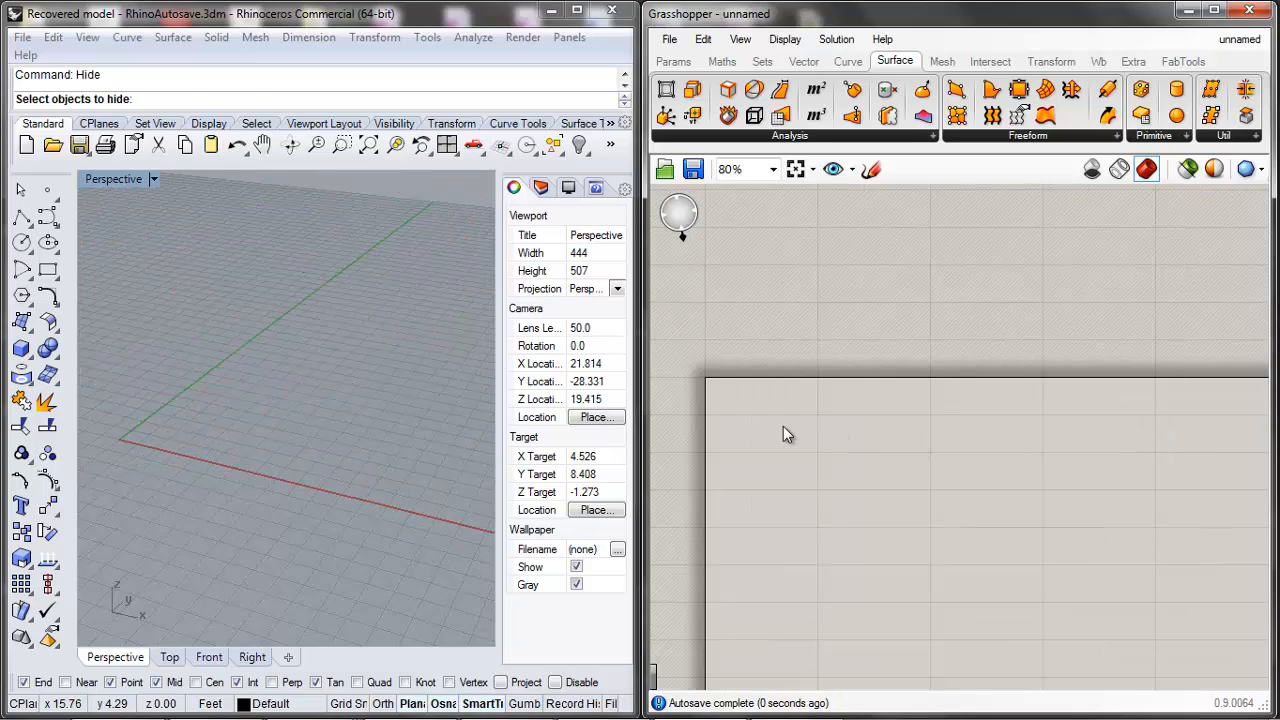
pyautogui.scroll(2, 881, 443)
pyautogui.scroll(-3, 779, 427)
pyautogui.scroll(2, 960, 417)
pyautogui.doubleClick(960, 417)
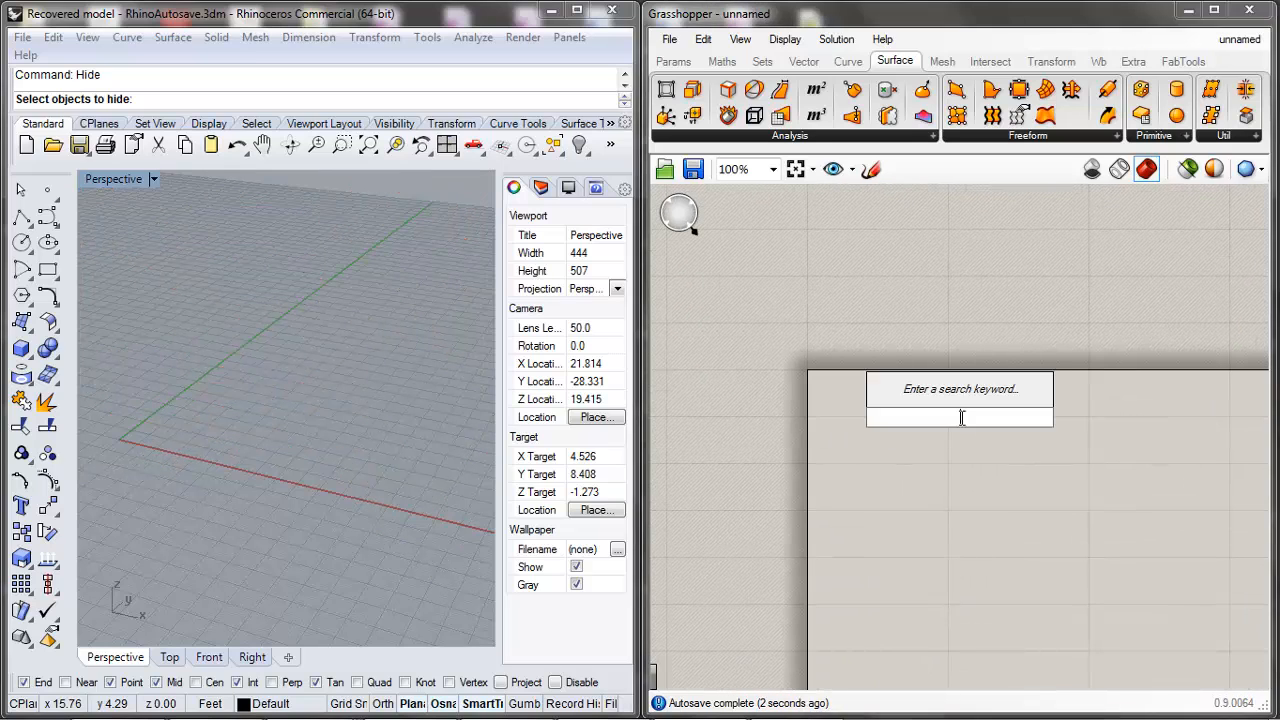
pyautogui.write('random')
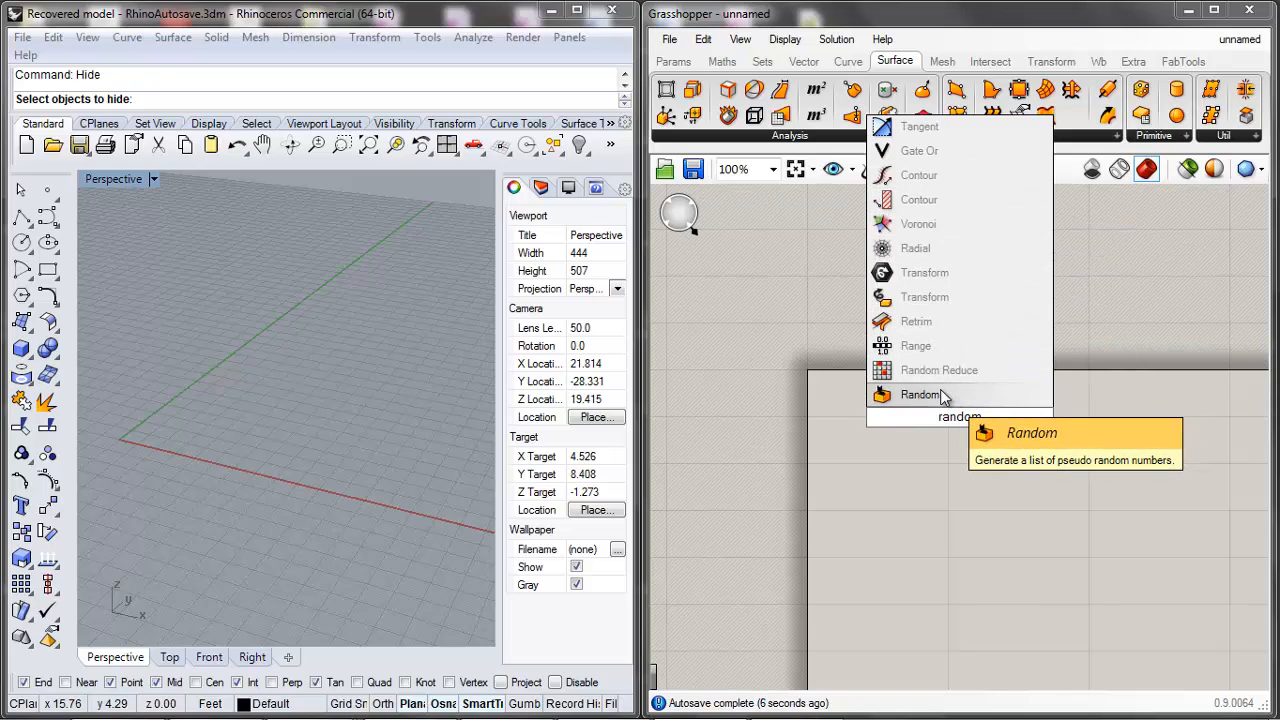
pyautogui.click(940, 392)
pyautogui.scroll(3, 880, 365)
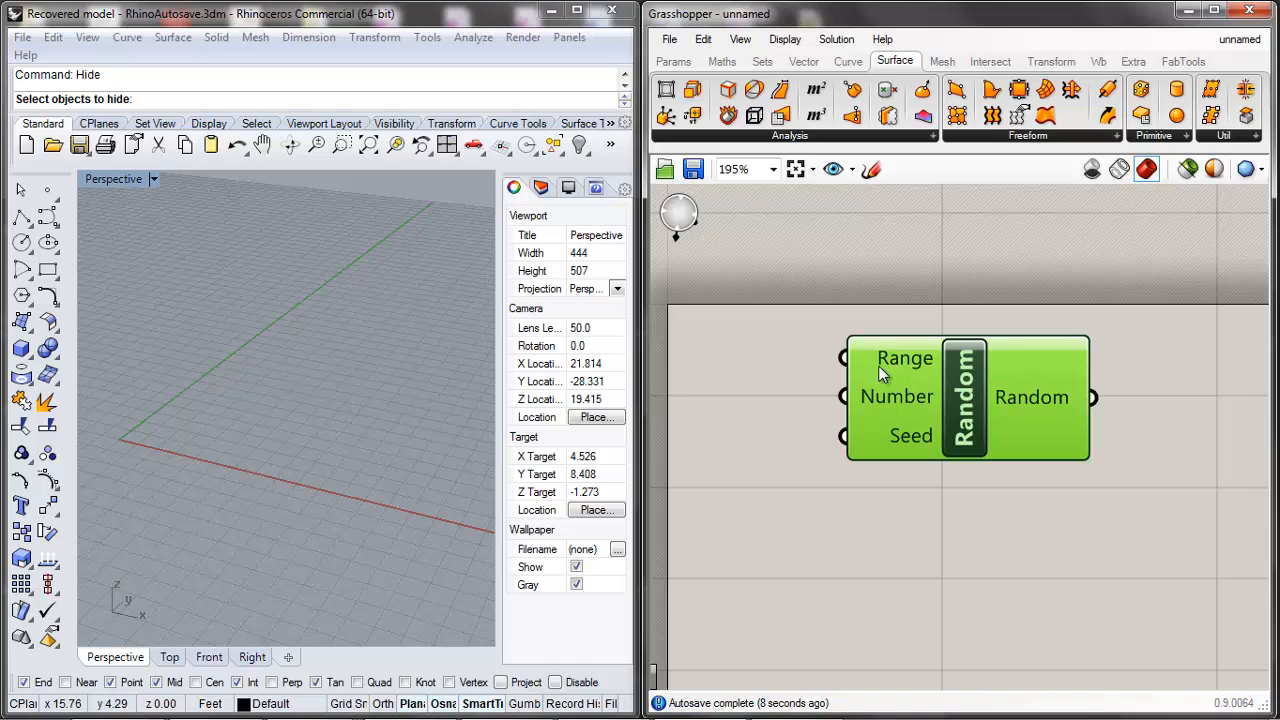
pyautogui.scroll(-4, 1027, 406)
pyautogui.scroll(2, 885, 330)
pyautogui.click(948, 472)
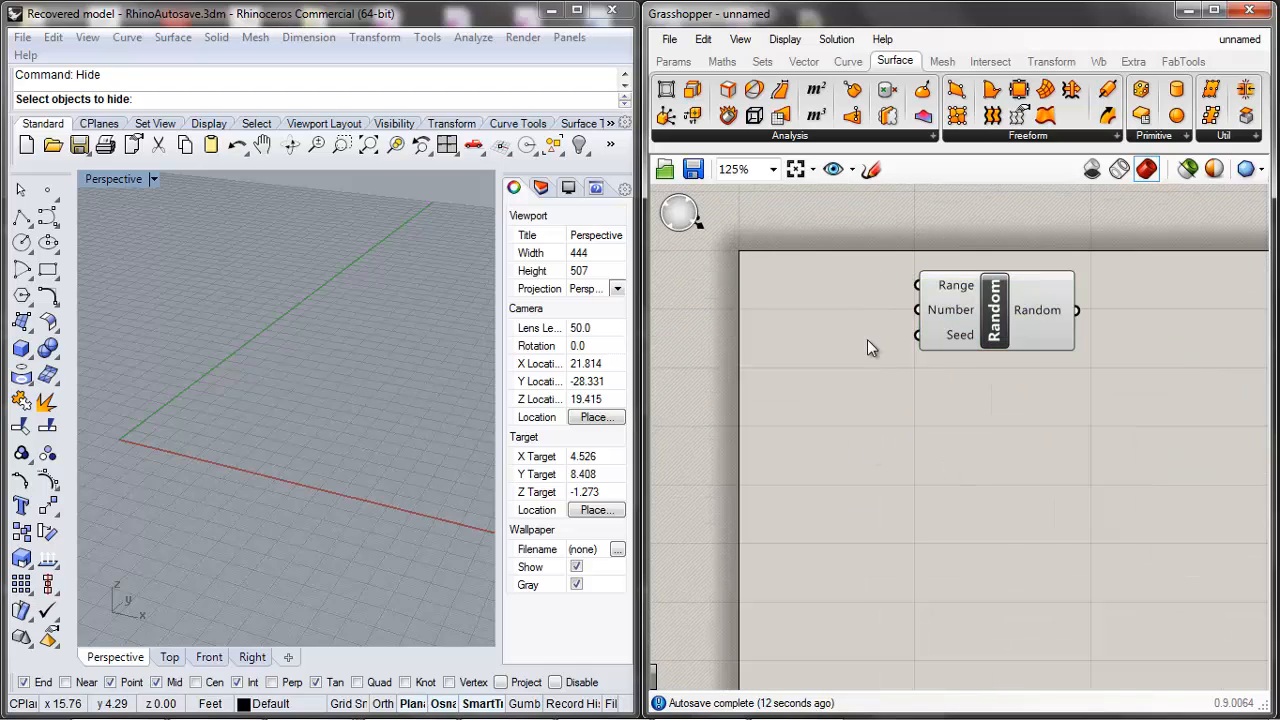
# Step: Add a Construct Domain component and place it directly below the Random component
pyautogui.doubleClick(851, 568)
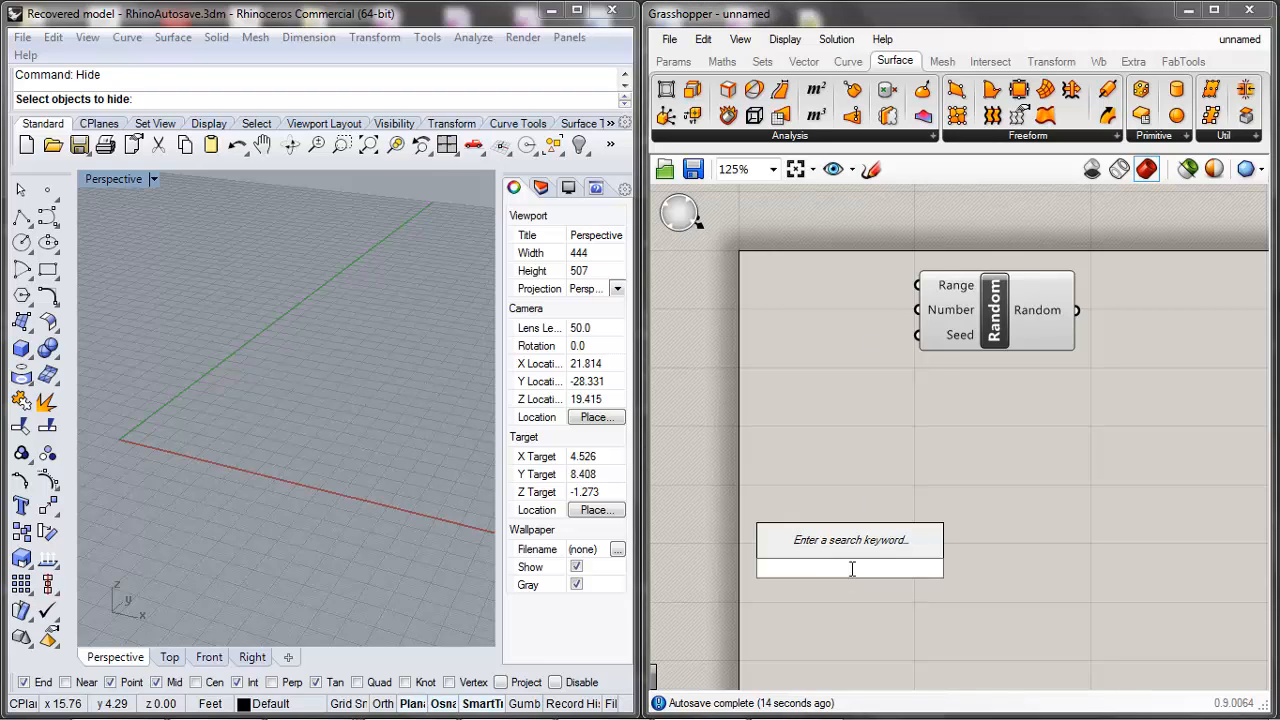
pyautogui.write('construct')
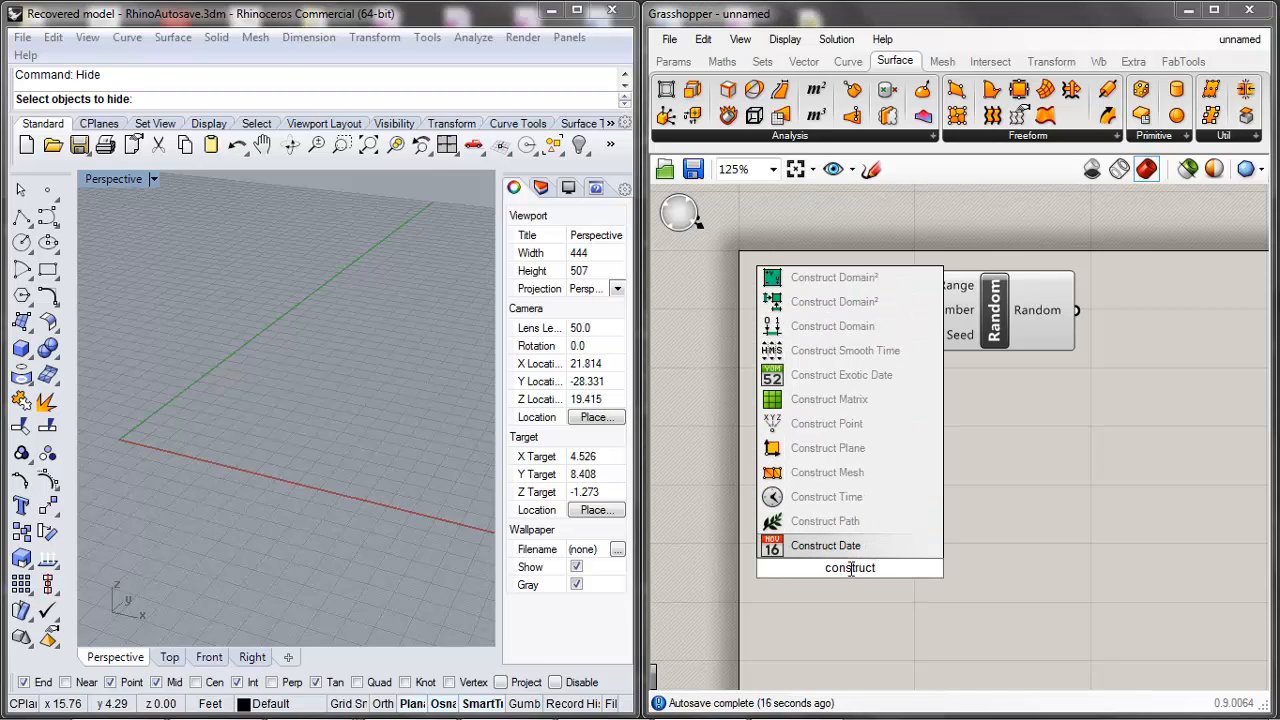
pyautogui.click(811, 326)
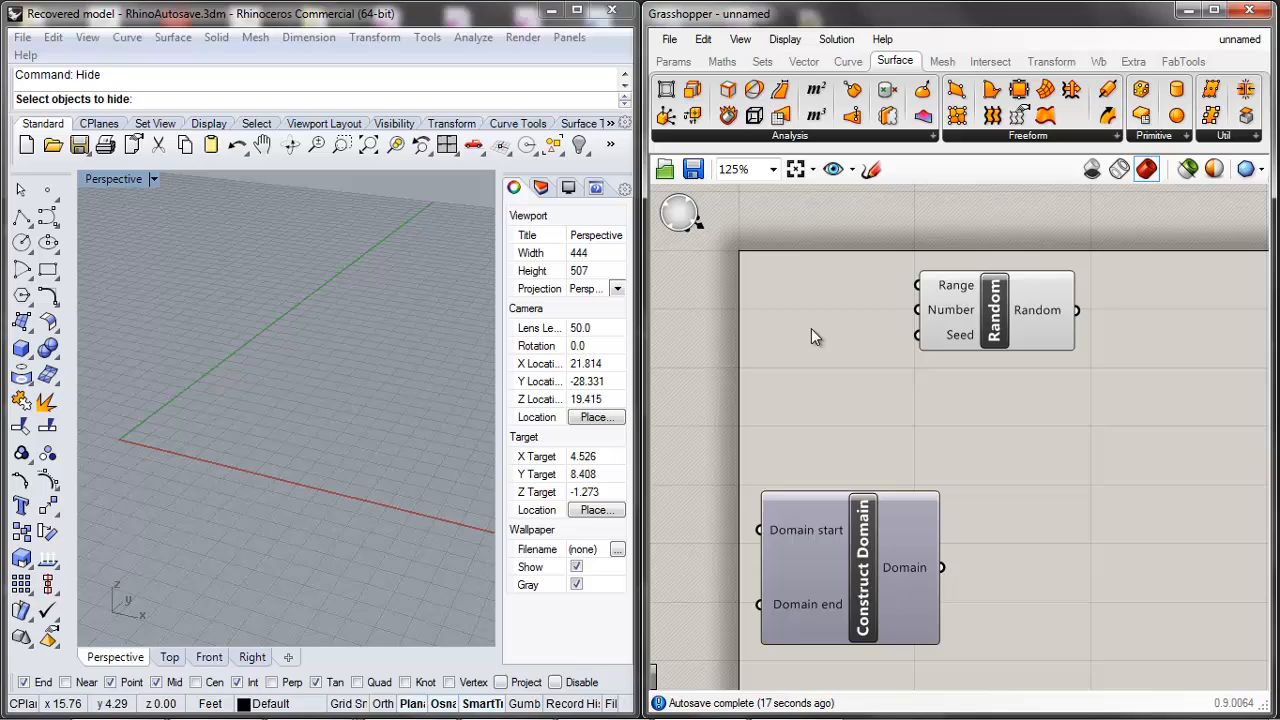
pyautogui.click(832, 544)
pyautogui.rightClick(821, 525)
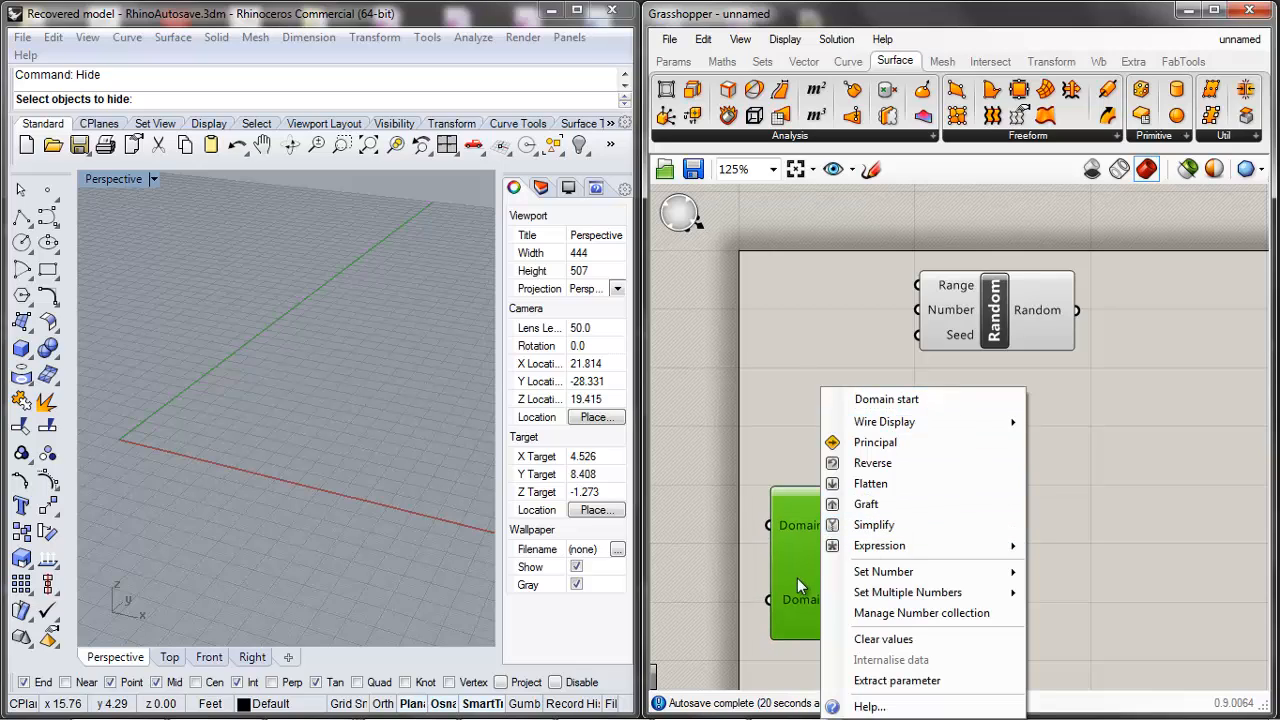
pyautogui.moveTo(803, 560); pyautogui.dragTo(955, 516)
pyautogui.doubleClick(820, 446)
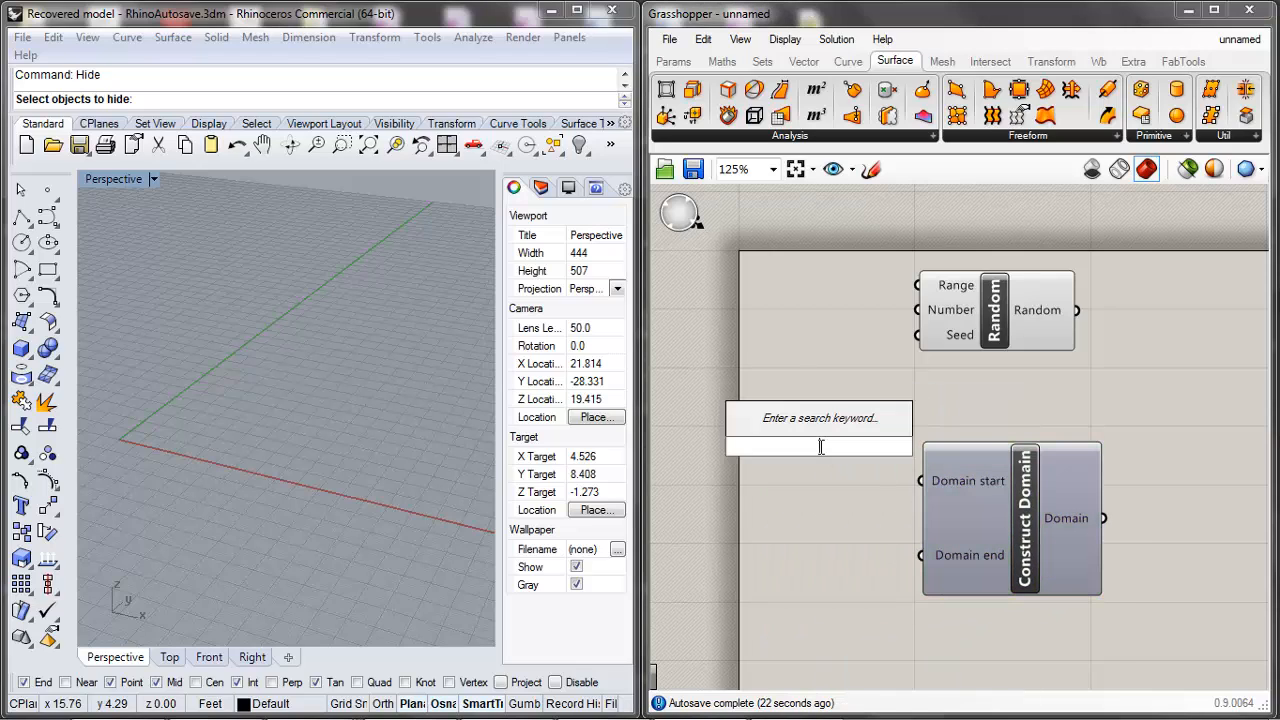
pyautogui.click(773, 650)
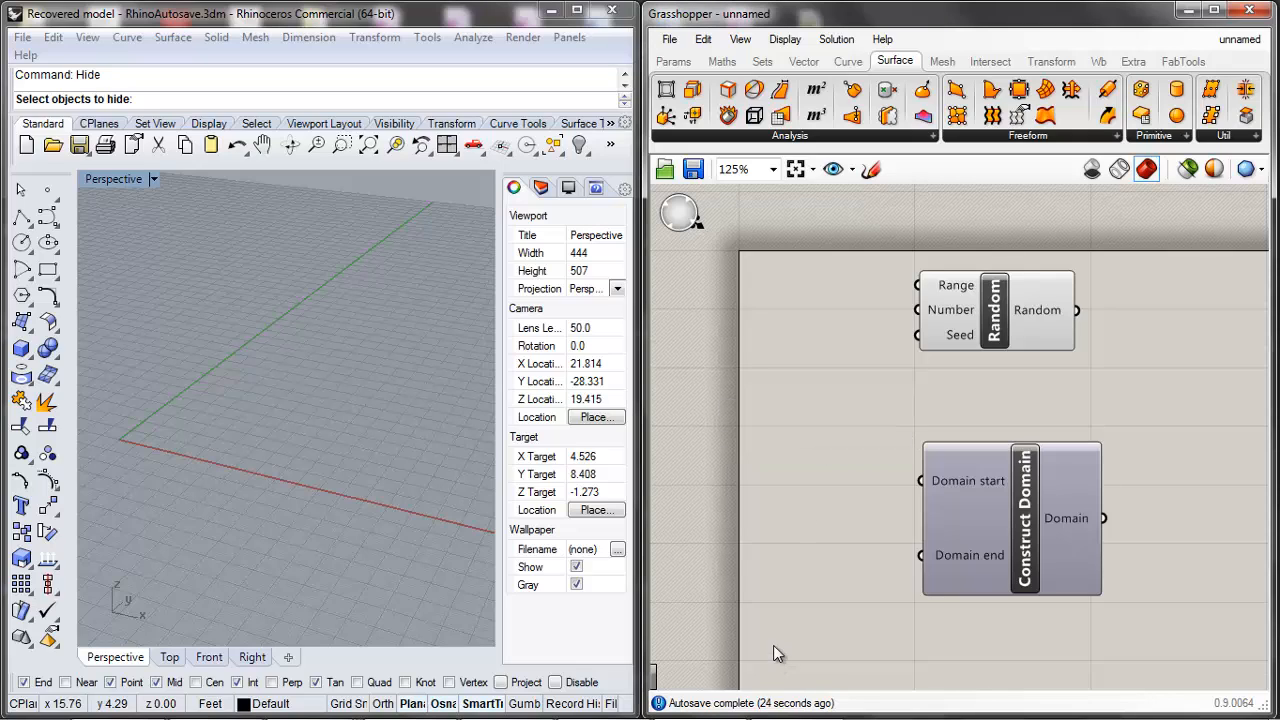
# Step: Add a Number Slider to the canvas and place it left of the Construct Domain component
pyautogui.doubleClick(851, 619)
pyautogui.write('number')
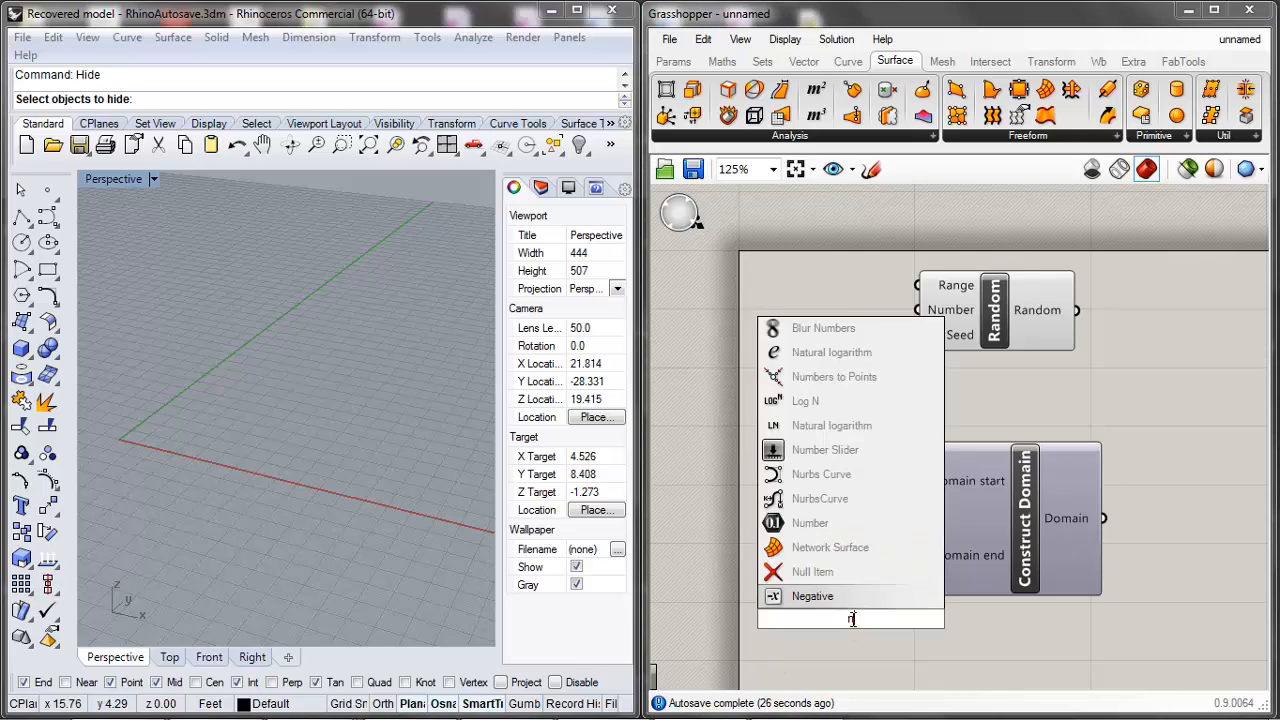
pyautogui.click(825, 548)
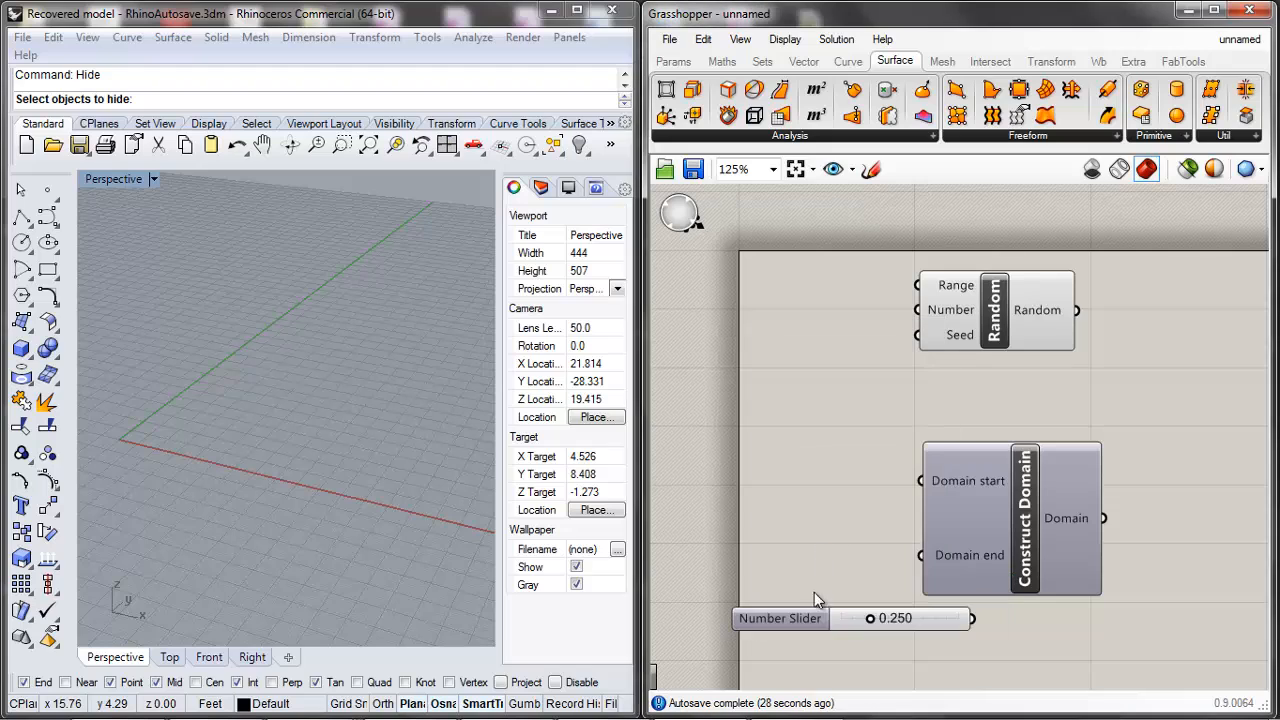
pyautogui.moveTo(790, 619); pyautogui.dragTo(700, 405)
# Step: Set the Number Slider to integer rounding with an upper limit of 124
pyautogui.rightClick(740, 402)
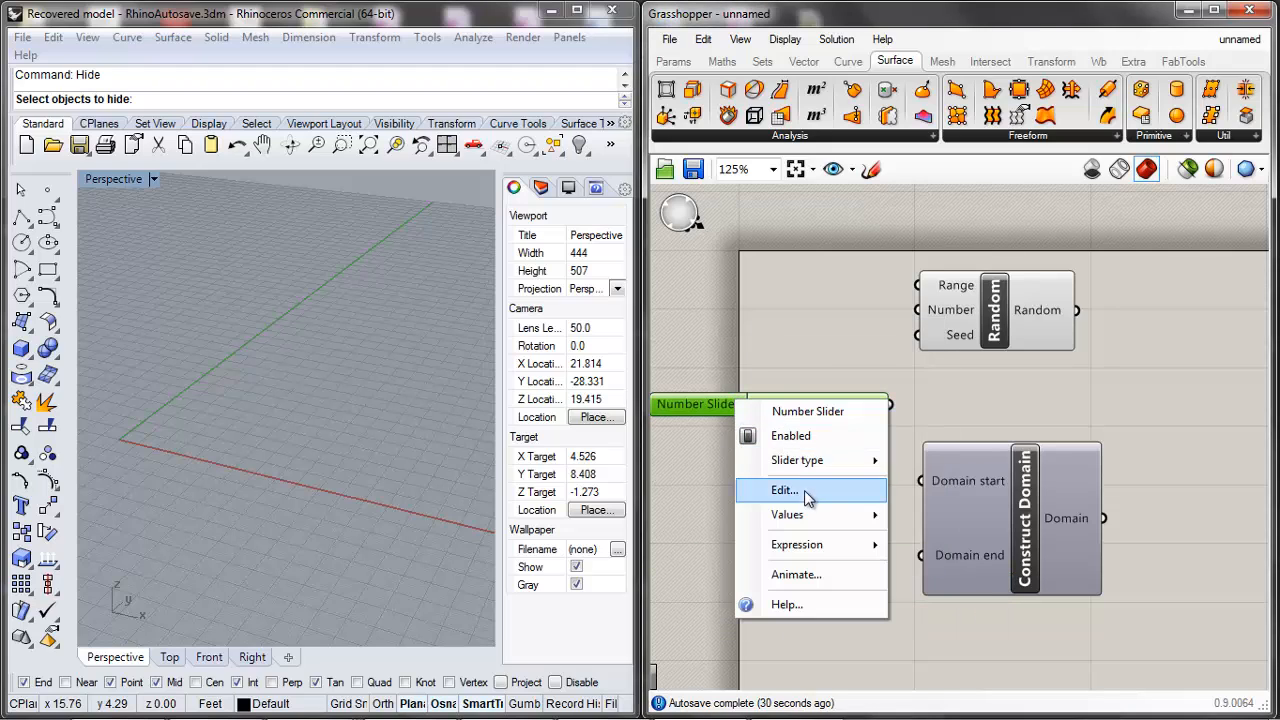
pyautogui.click(800, 490)
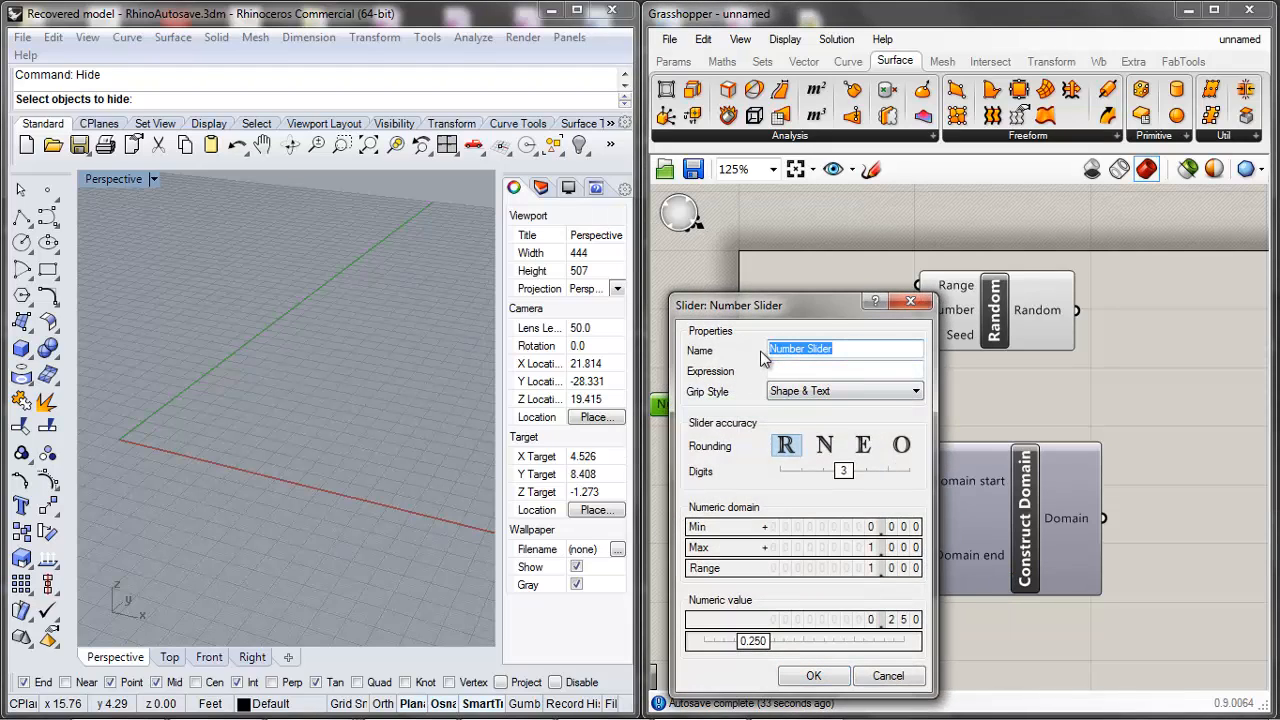
pyautogui.click(824, 445)
pyautogui.doubleClick(814, 545)
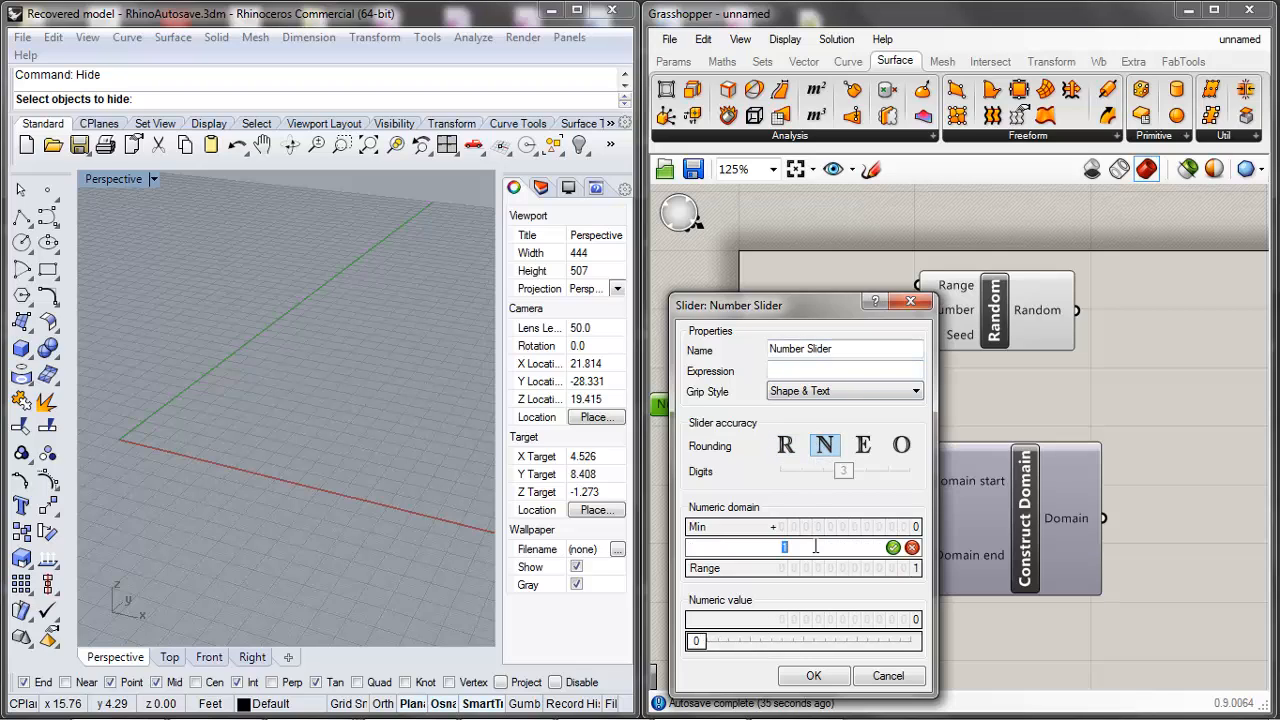
pyautogui.write('24')
pyautogui.click(836, 678)
# Step: Duplicate the Number Slider and connect the two sliders to the Domain start and Domain end inputs of Construct Domain
pyautogui.scroll(-3, 838, 530)
pyautogui.scroll(3, 924, 544)
pyautogui.moveTo(924, 544); pyautogui.dragTo(1009, 482)
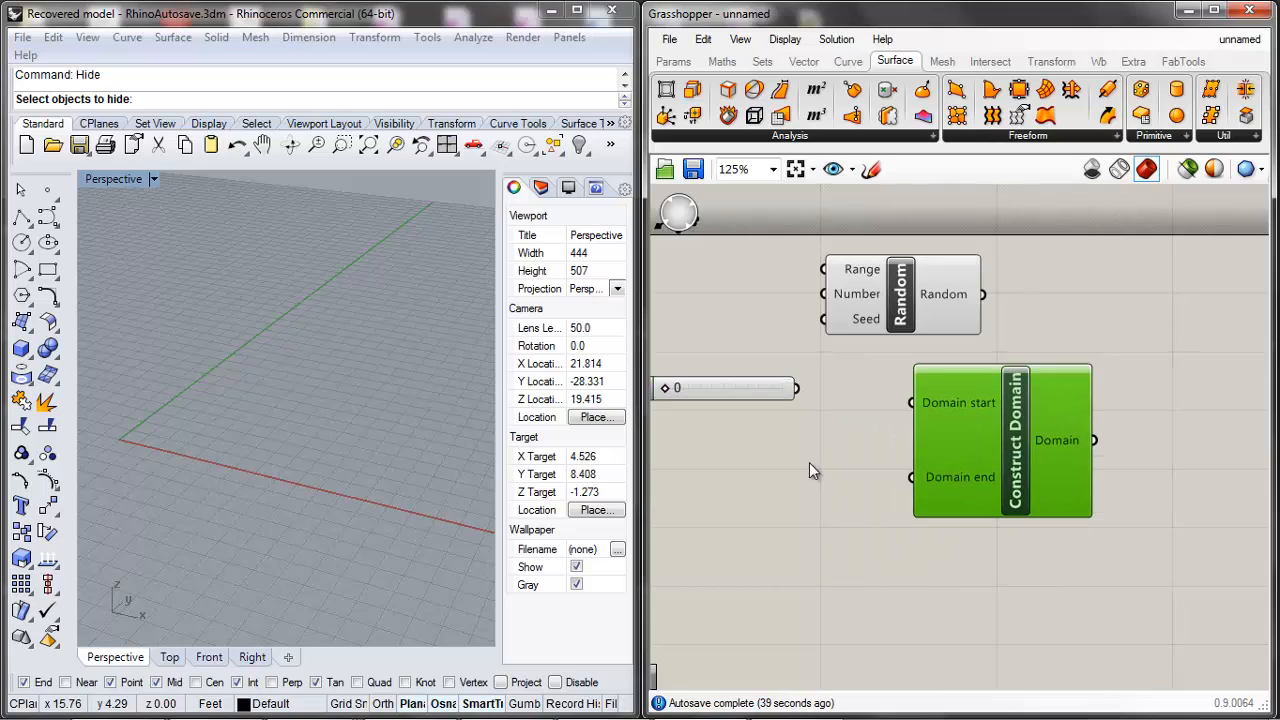
pyautogui.click(749, 394)
pyautogui.moveTo(744, 396); pyautogui.dragTo(745, 507)
pyautogui.hotkey('ctrl', 'c')
pyautogui.hotkey('ctrl', 'v')
pyautogui.moveTo(878, 453); pyautogui.dragTo(917, 464)
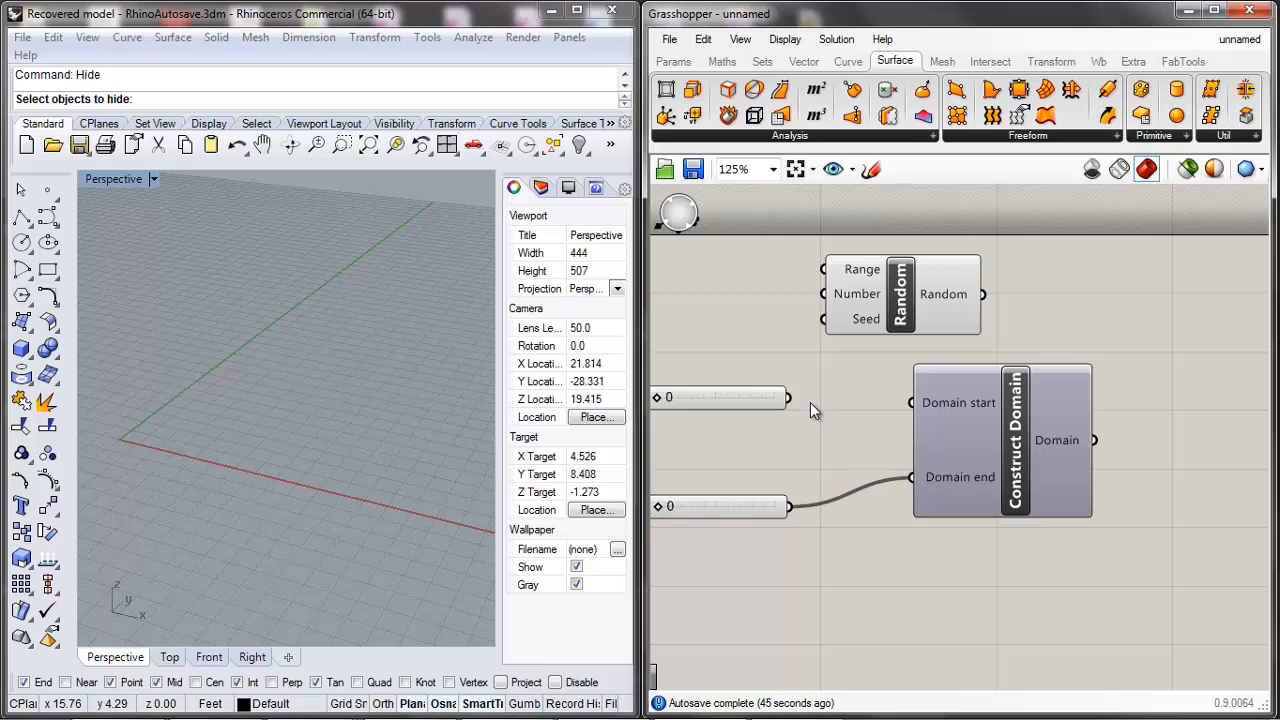
pyautogui.moveTo(789, 398); pyautogui.dragTo(911, 403)
# Step: Set the slider feeding Domain end to 24
pyautogui.moveTo(680, 512); pyautogui.dragTo(753, 508)
pyautogui.scroll(-5, 826, 455)
pyautogui.scroll(4, 826, 462)
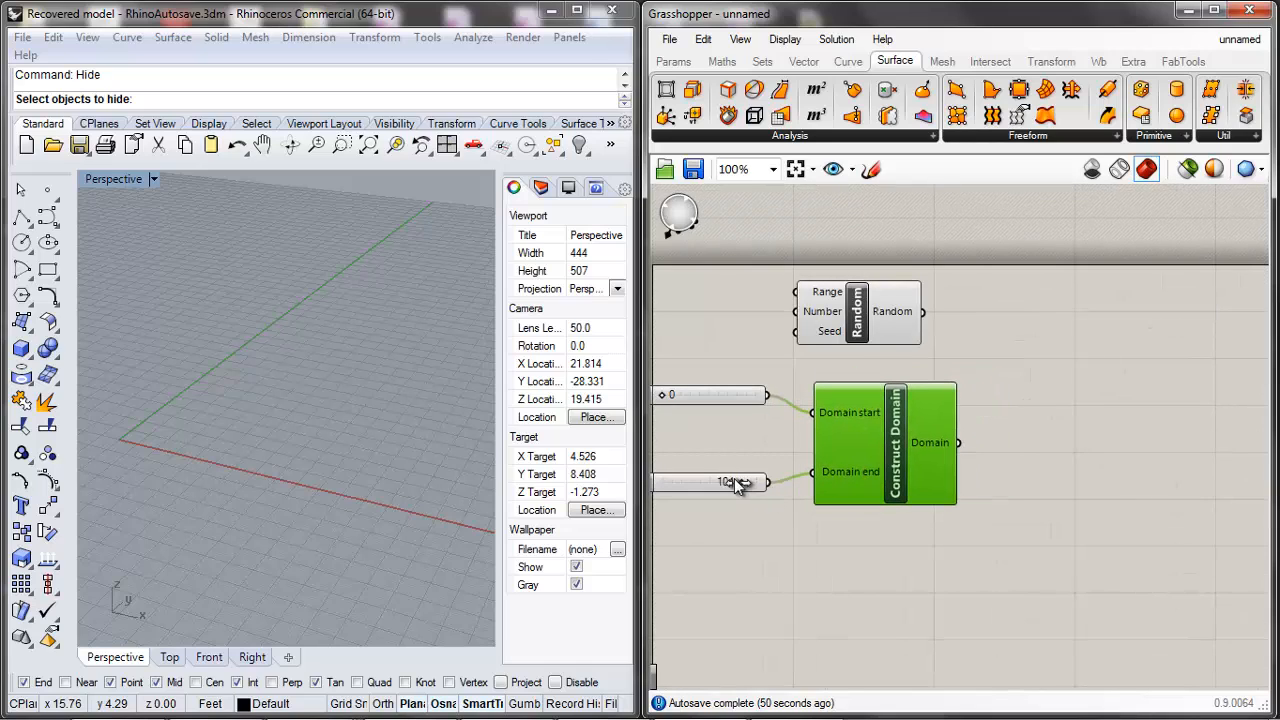
pyautogui.moveTo(740, 483); pyautogui.dragTo(702, 484)
pyautogui.scroll(-1, 814, 430)
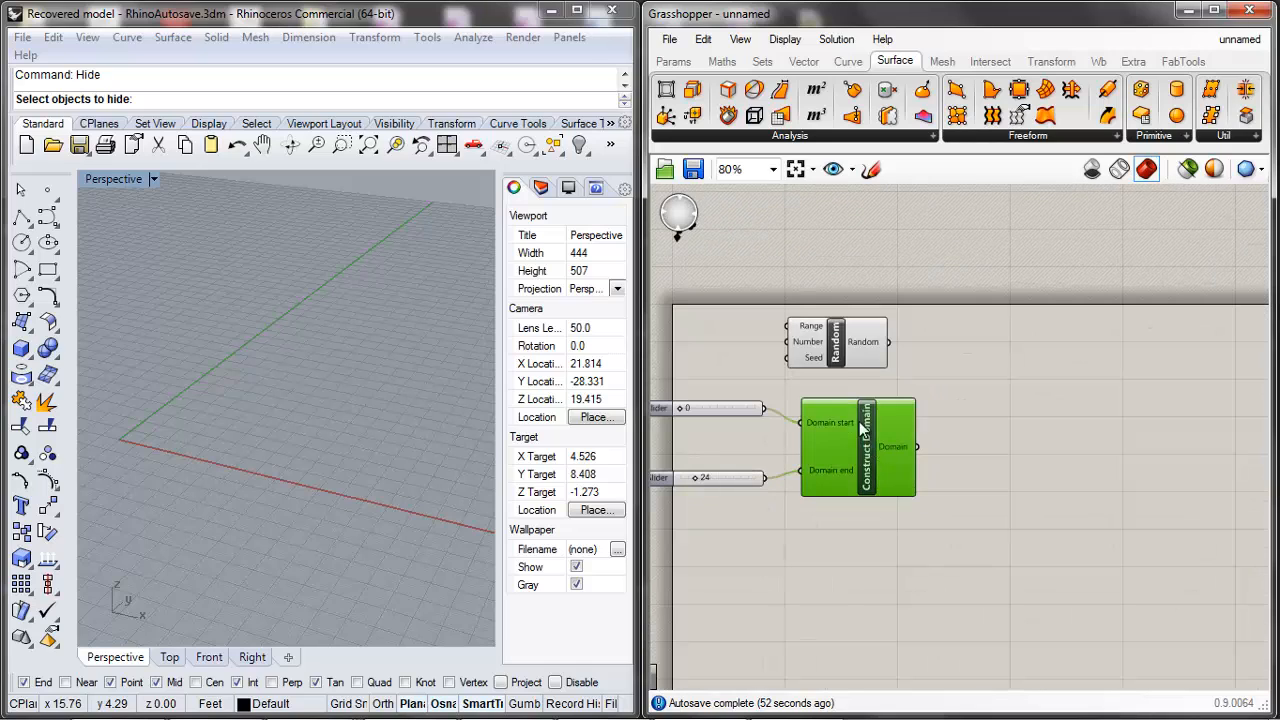
# Step: Move the Random component to the right of the Construct Domain component
pyautogui.moveTo(872, 361); pyautogui.dragTo(1051, 431)
pyautogui.scroll(2, 950, 478)
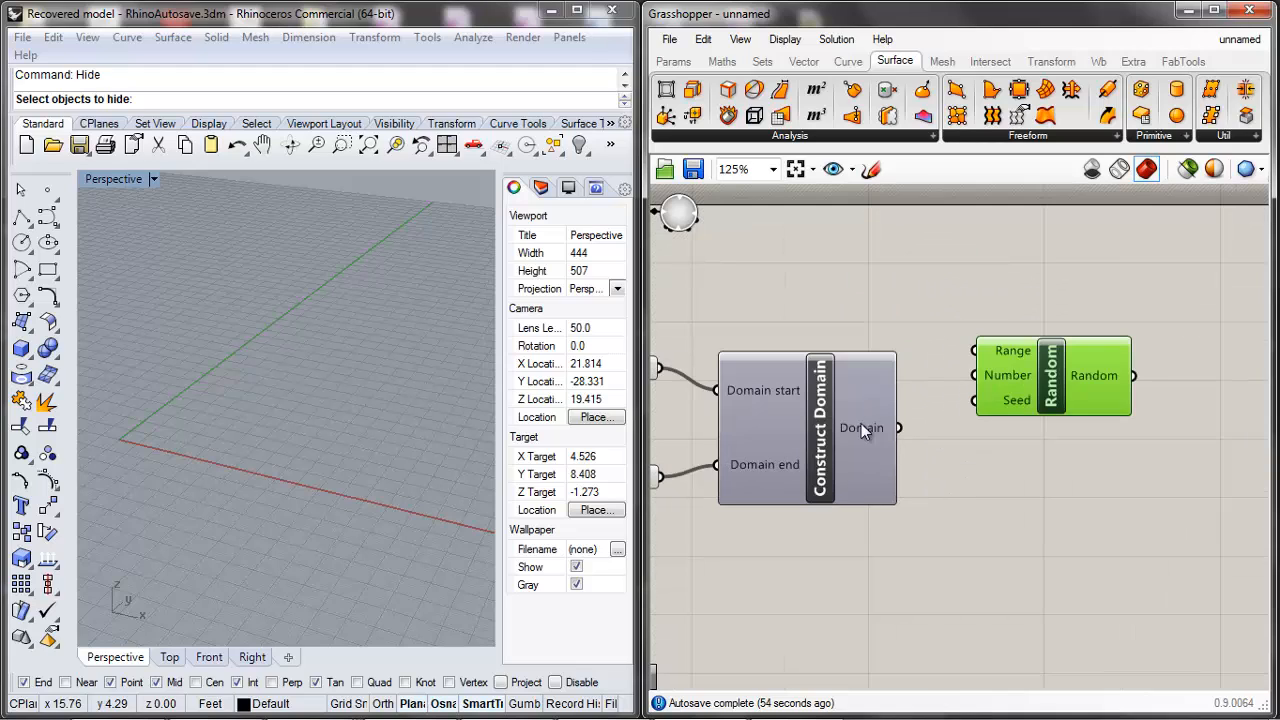
pyautogui.moveTo(861, 423); pyautogui.dragTo(836, 433)
pyautogui.scroll(-2, 836, 433)
pyautogui.click(966, 531)
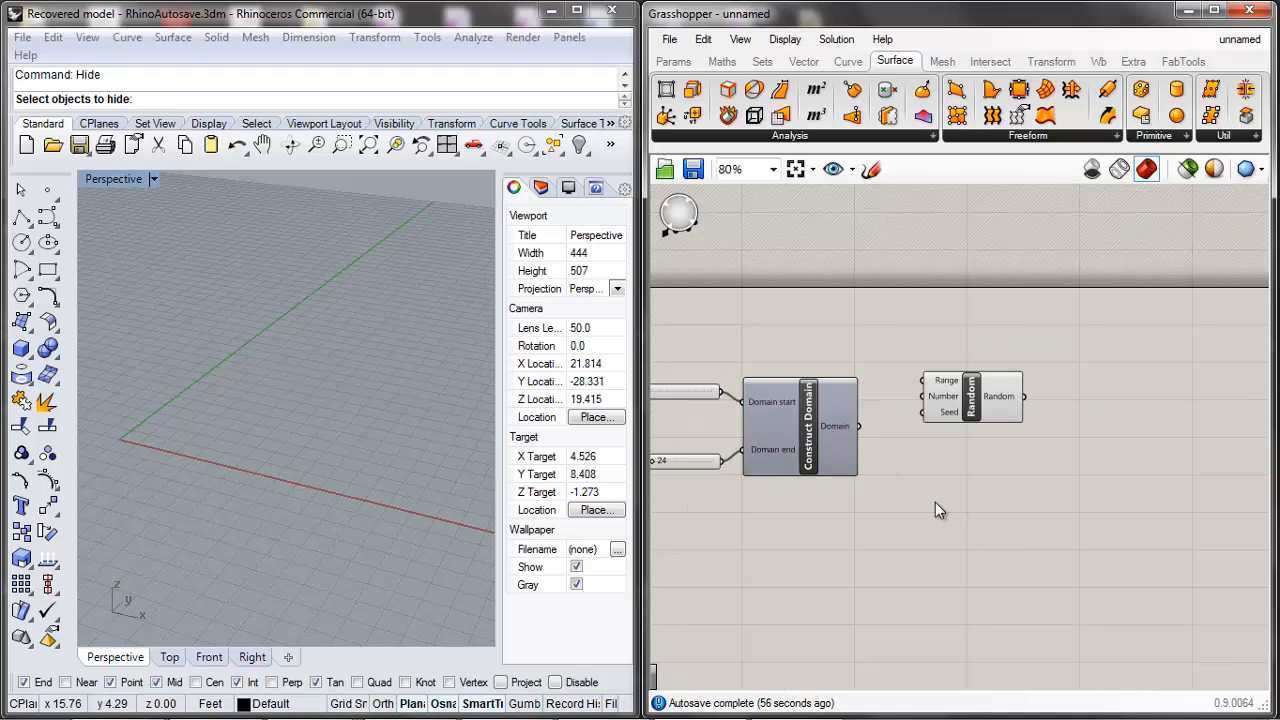
# Step: Check the Domain output of Construct Domain with a temporary Panel, and delete that panel
pyautogui.doubleClick(957, 503)
pyautogui.write('pnel')
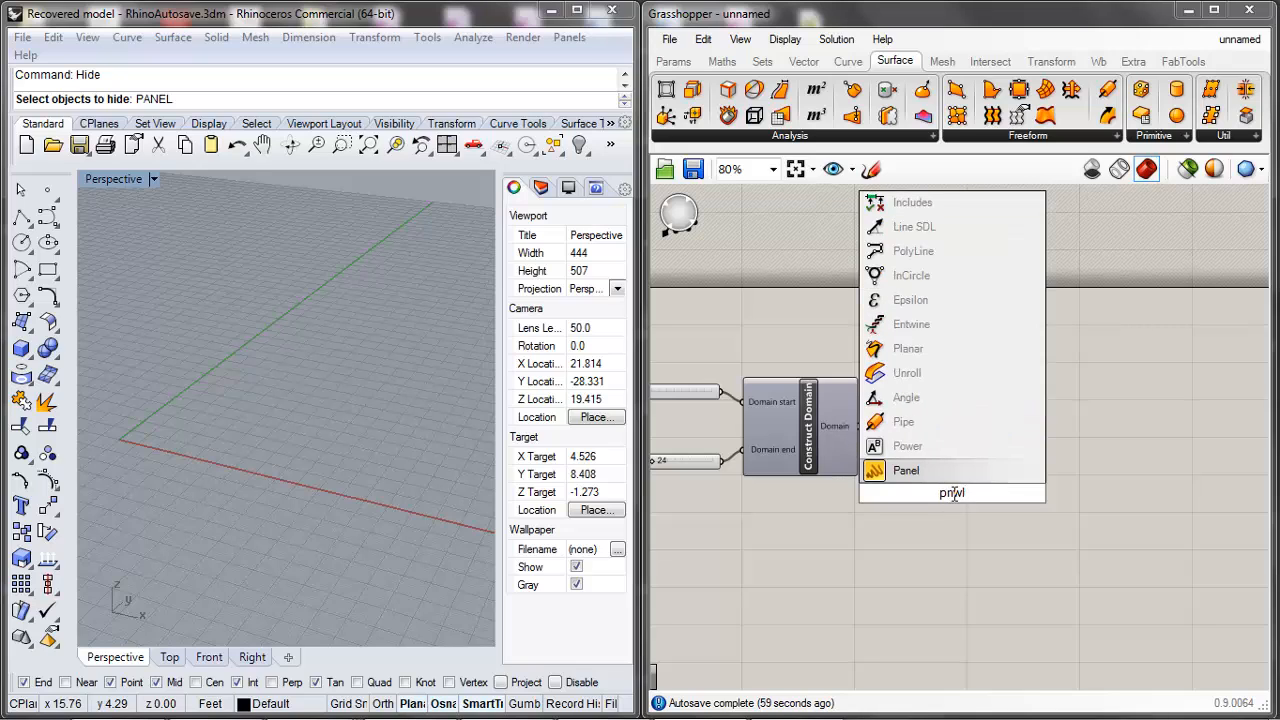
pyautogui.press('Return')
pyautogui.scroll(1, 923, 498)
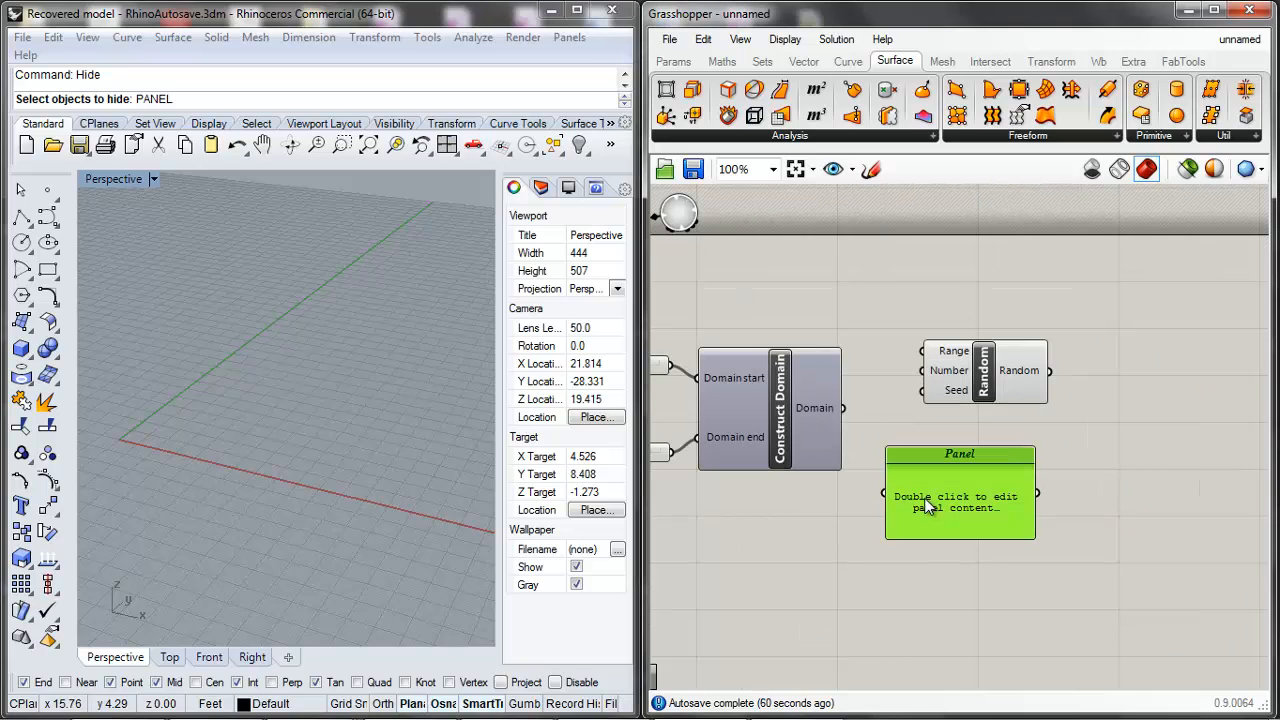
pyautogui.moveTo(846, 411); pyautogui.dragTo(884, 492)
pyautogui.moveTo(974, 506); pyautogui.dragTo(952, 365)
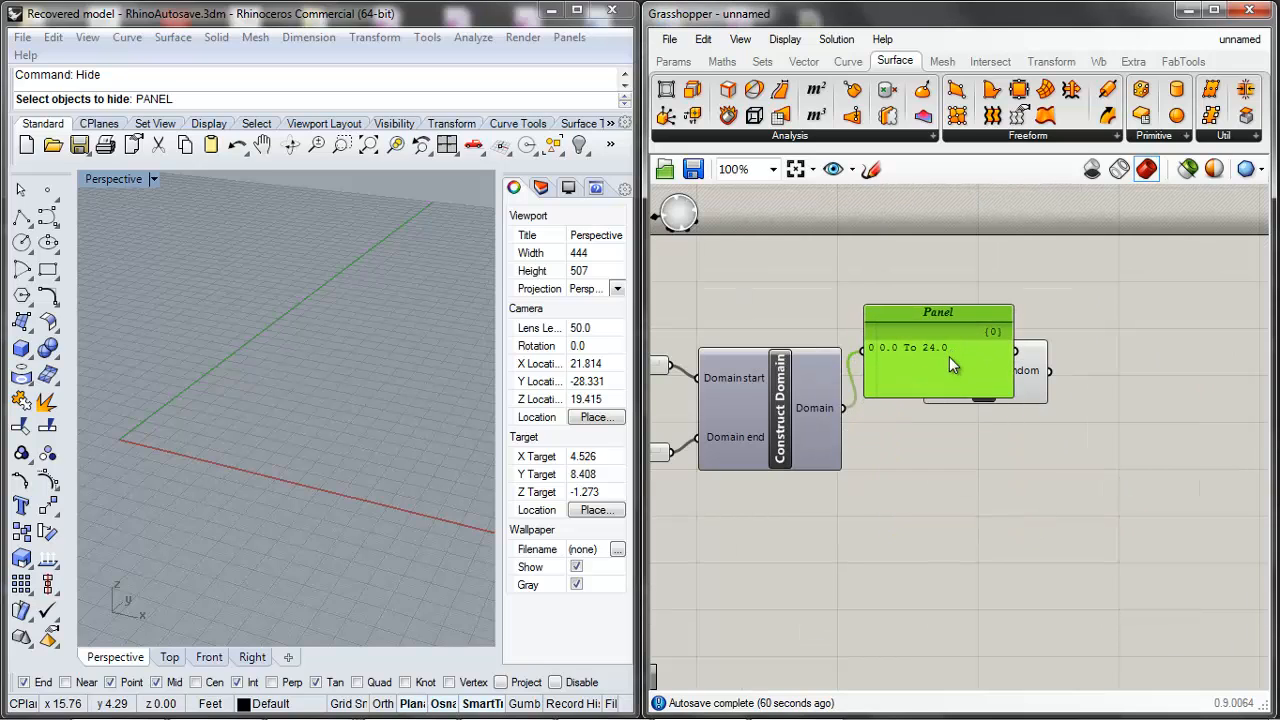
pyautogui.scroll(3, 925, 357)
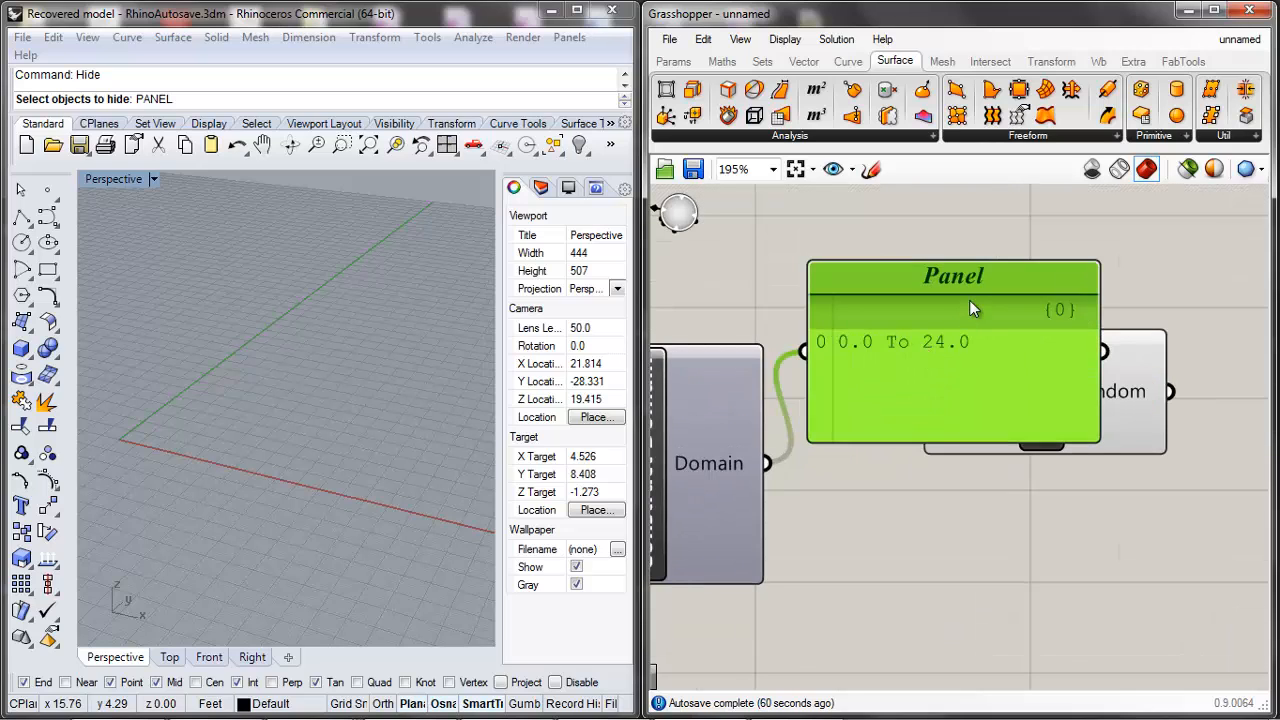
pyautogui.press('Delete')
# Step: Connect the Domain output to the Range input of Random and align Random beside Construct Domain
pyautogui.moveTo(985, 355); pyautogui.dragTo(1016, 359)
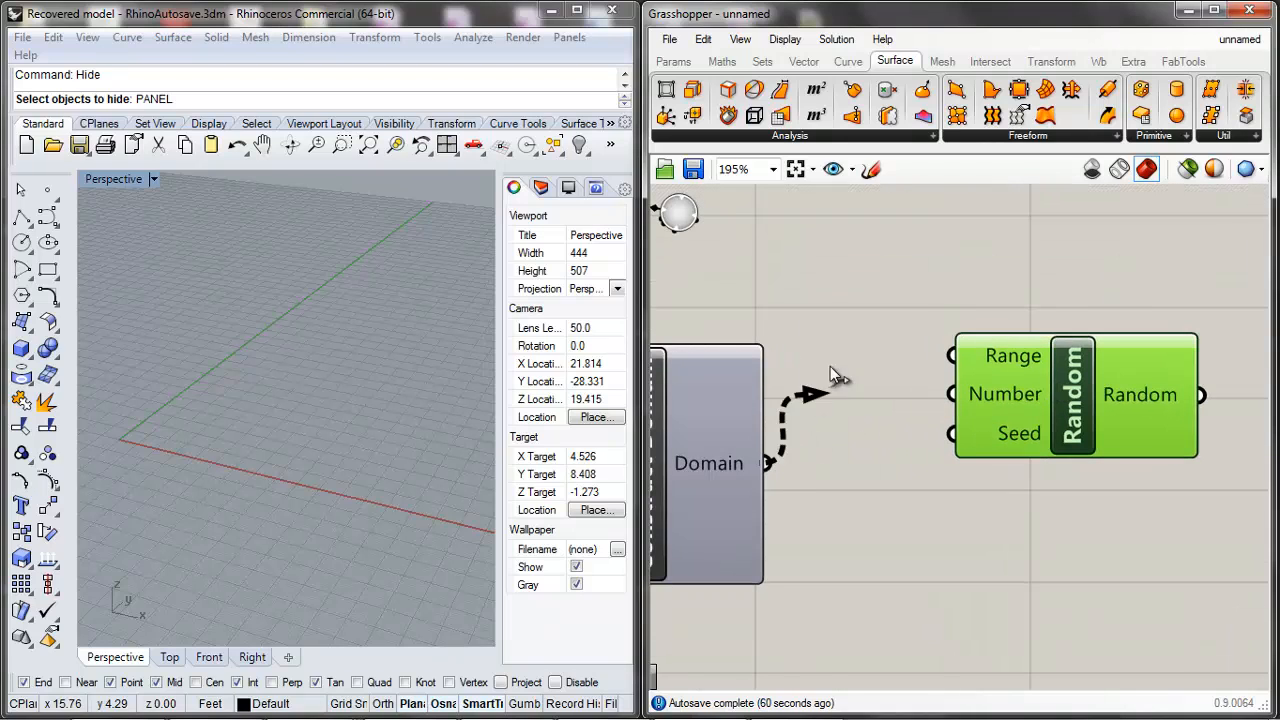
pyautogui.moveTo(830, 366); pyautogui.dragTo(952, 356)
pyautogui.scroll(-4, 1000, 352)
pyautogui.scroll(3, 990, 340)
pyautogui.moveTo(1040, 405); pyautogui.dragTo(1010, 465)
pyautogui.scroll(-5, 945, 480)
pyautogui.scroll(4, 913, 525)
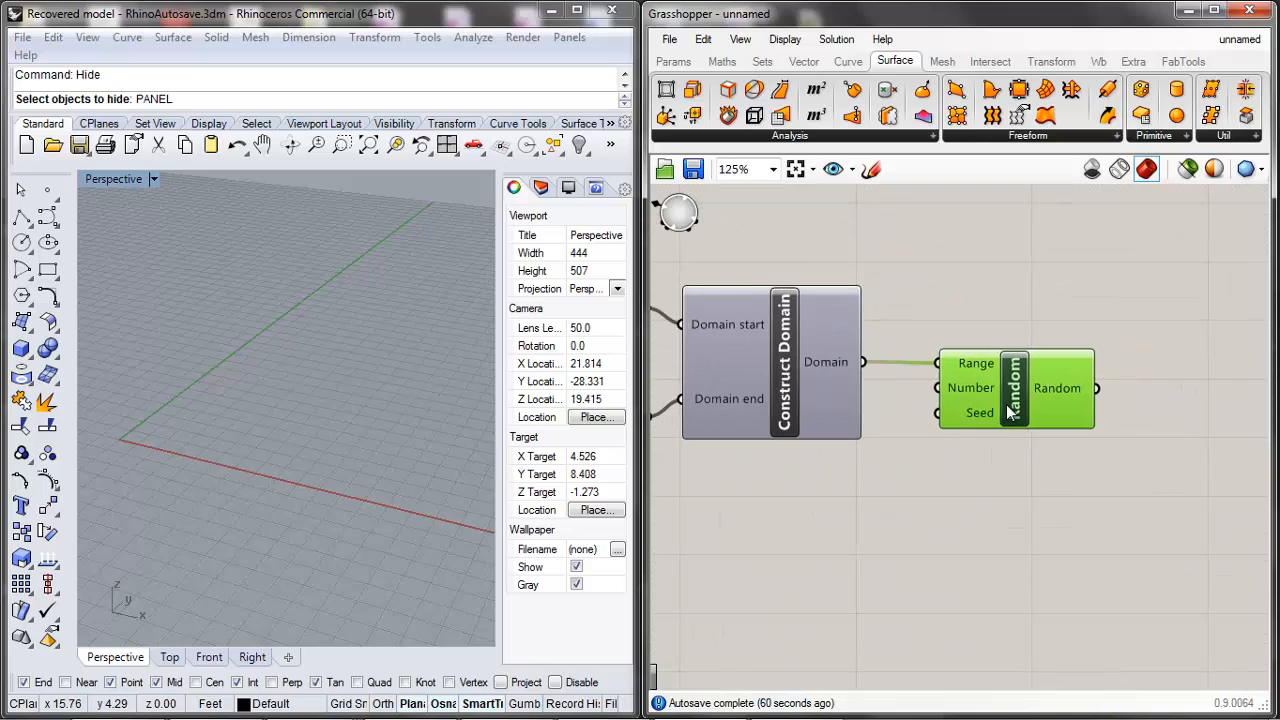
# Step: Add a Panel to the right of Random and connect the Random output to it to read the generated value
pyautogui.doubleClick(1175, 419)
pyautogui.write('panel')
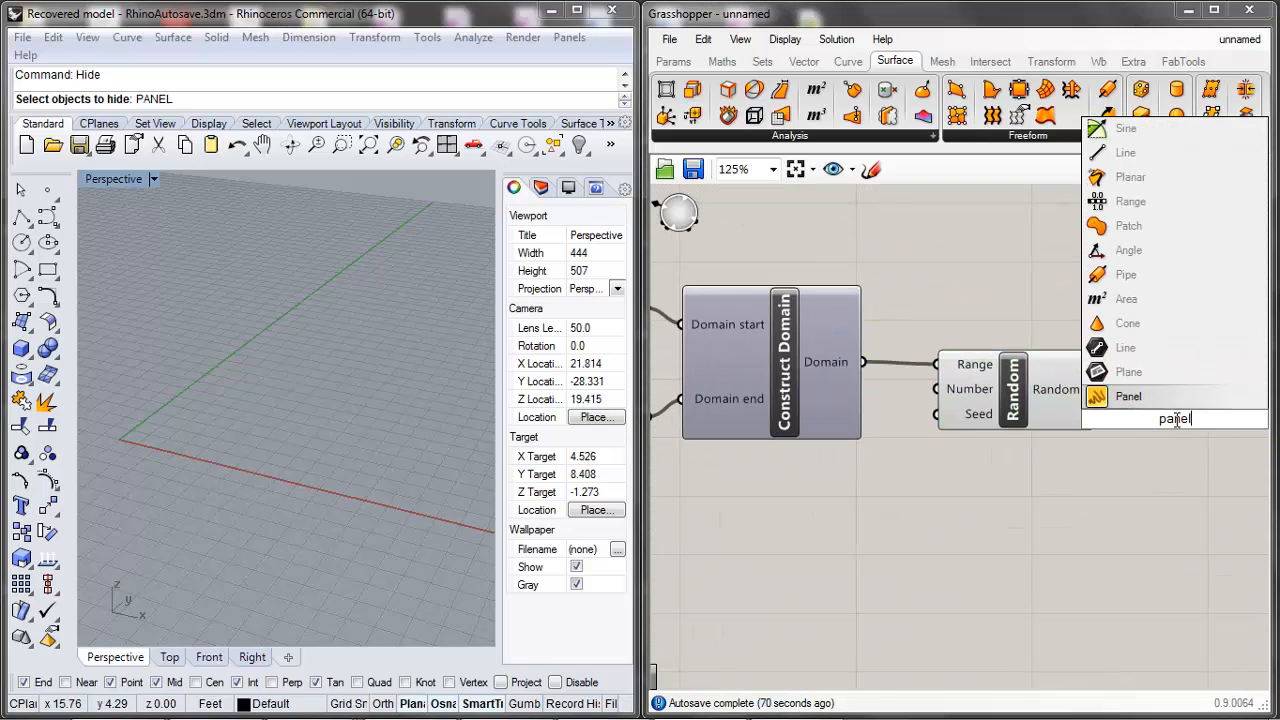
pyautogui.click(1165, 402)
pyautogui.scroll(-4, 791, 360)
pyautogui.scroll(4, 1022, 413)
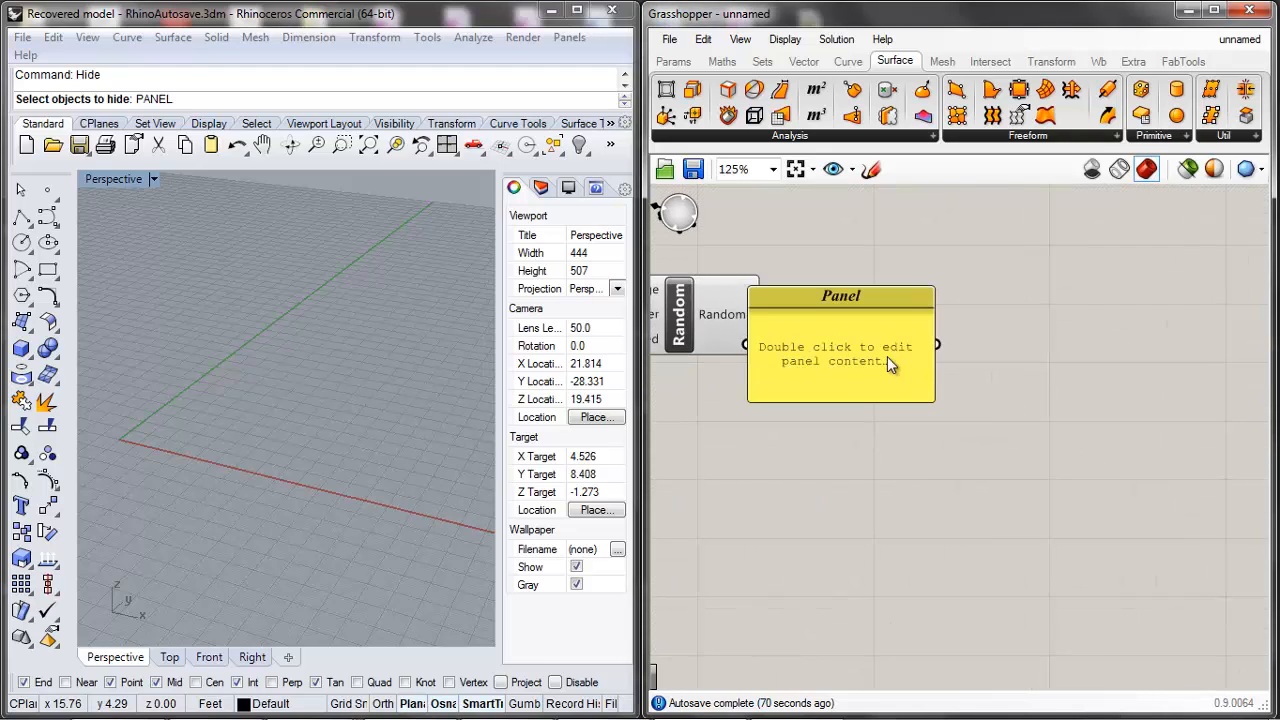
pyautogui.moveTo(887, 356); pyautogui.dragTo(949, 333)
pyautogui.moveTo(760, 316); pyautogui.dragTo(806, 318)
pyautogui.scroll(4, 874, 322)
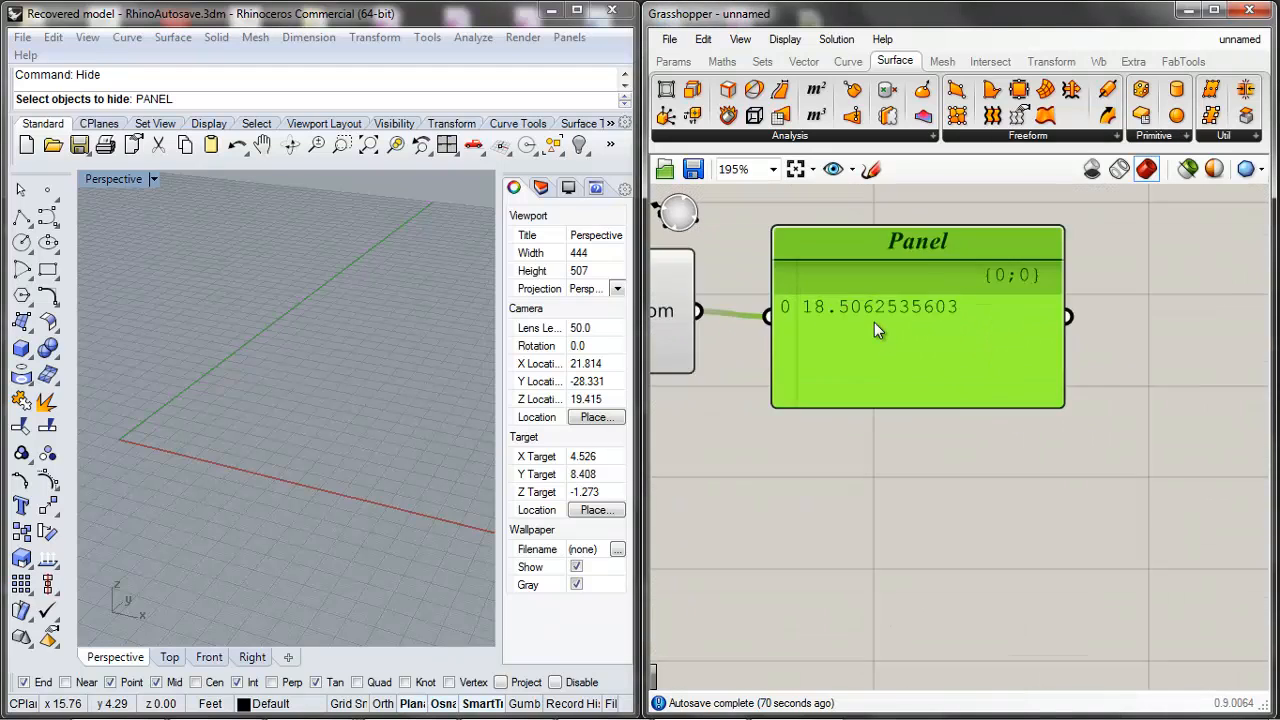
pyautogui.scroll(-5, 851, 322)
pyautogui.scroll(4, 851, 326)
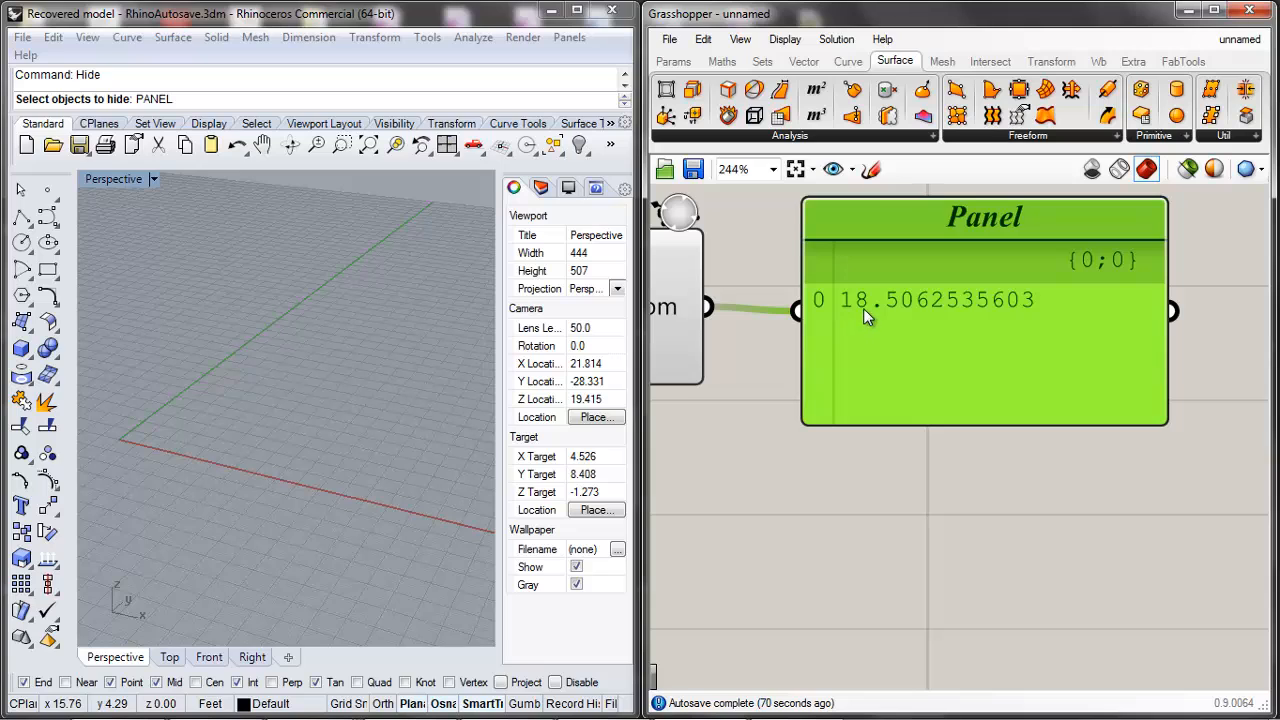
pyautogui.scroll(-5, 884, 310)
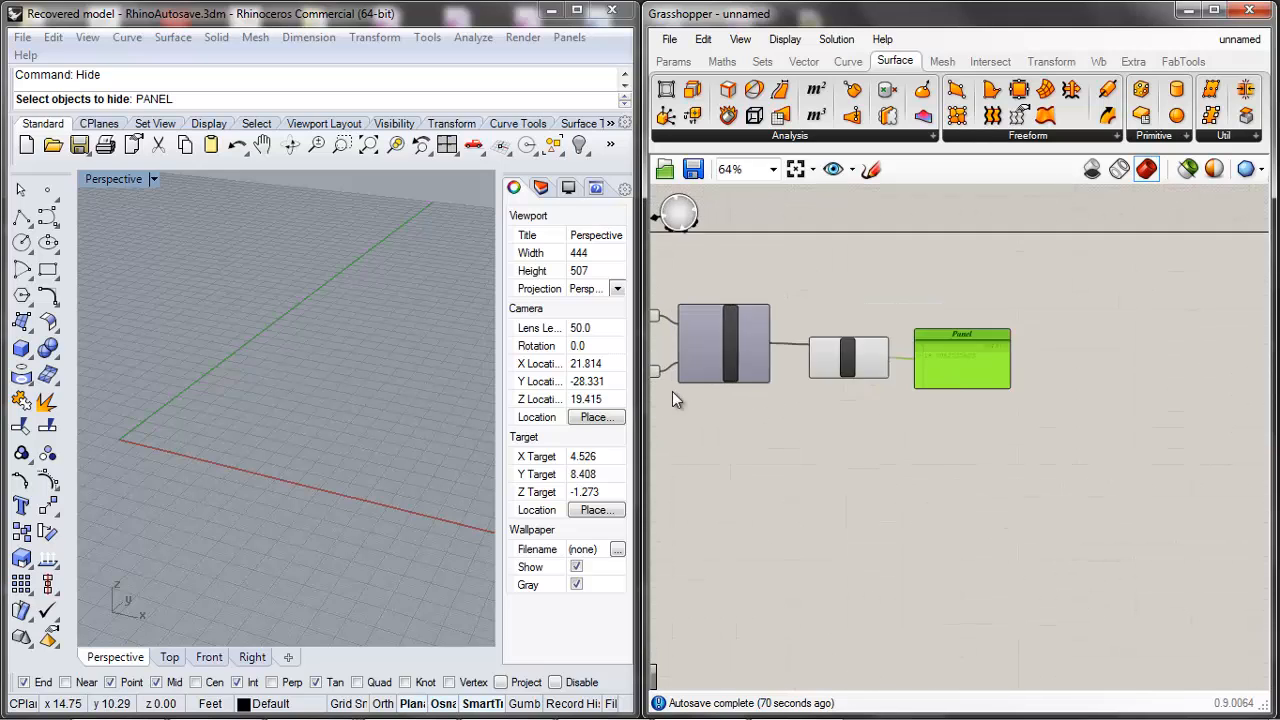
# Step: Duplicate the Domain end slider below Construct Domain and connect the copy to the Number input of Random
pyautogui.moveTo(672, 391); pyautogui.dragTo(841, 385, button='right')
pyautogui.scroll(-1, 835, 385)
pyautogui.scroll(2, 771, 374)
pyautogui.click(790, 370)
pyautogui.hotkey('ctrl', 'c')
pyautogui.hotkey('ctrl', 'v')
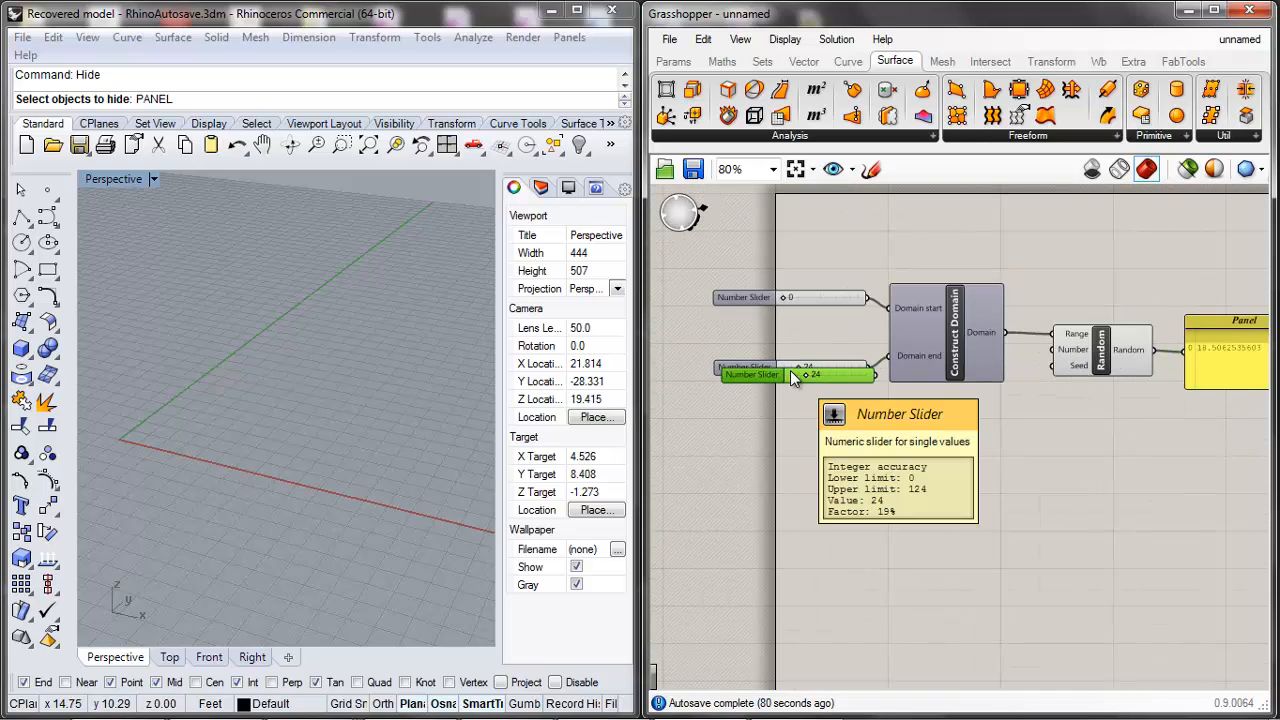
pyautogui.moveTo(790, 375); pyautogui.dragTo(900, 404)
pyautogui.scroll(3, 1038, 406)
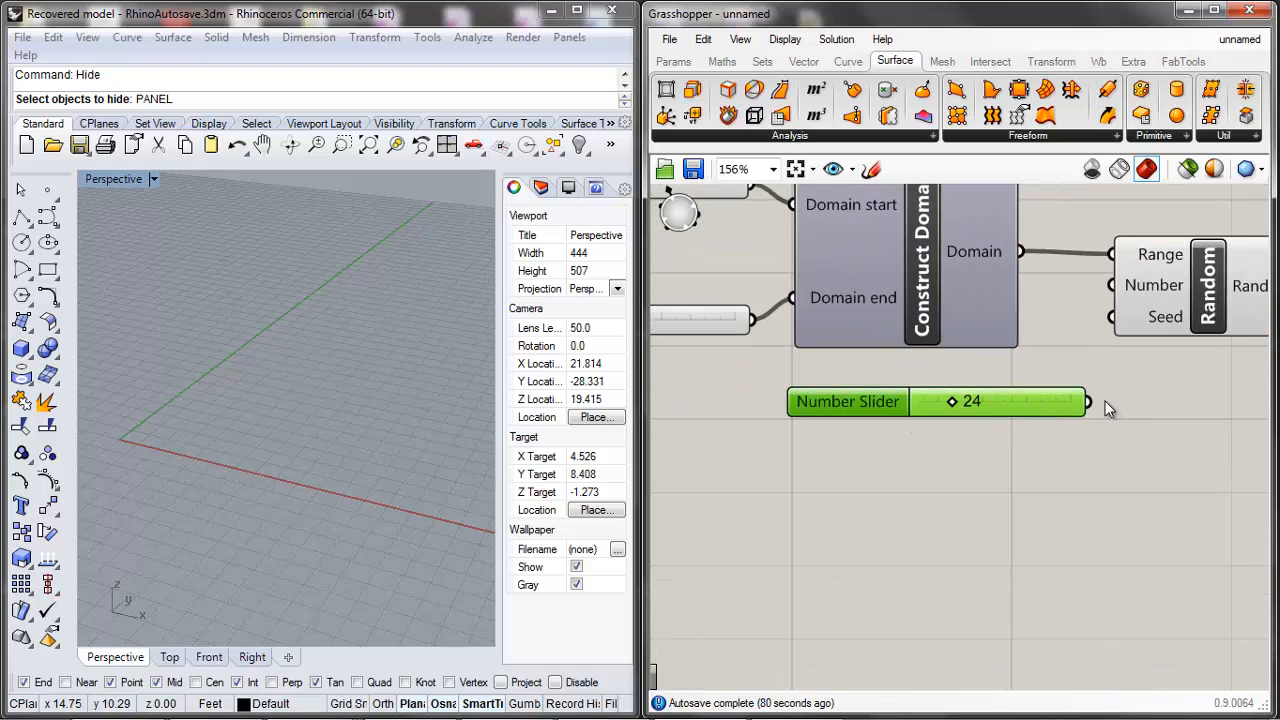
pyautogui.moveTo(1073, 341); pyautogui.dragTo(1110, 286)
# Step: Enlarge the Panel downwards and examine the list of random numbers in it
pyautogui.scroll(-4, 866, 365)
pyautogui.scroll(5, 897, 341)
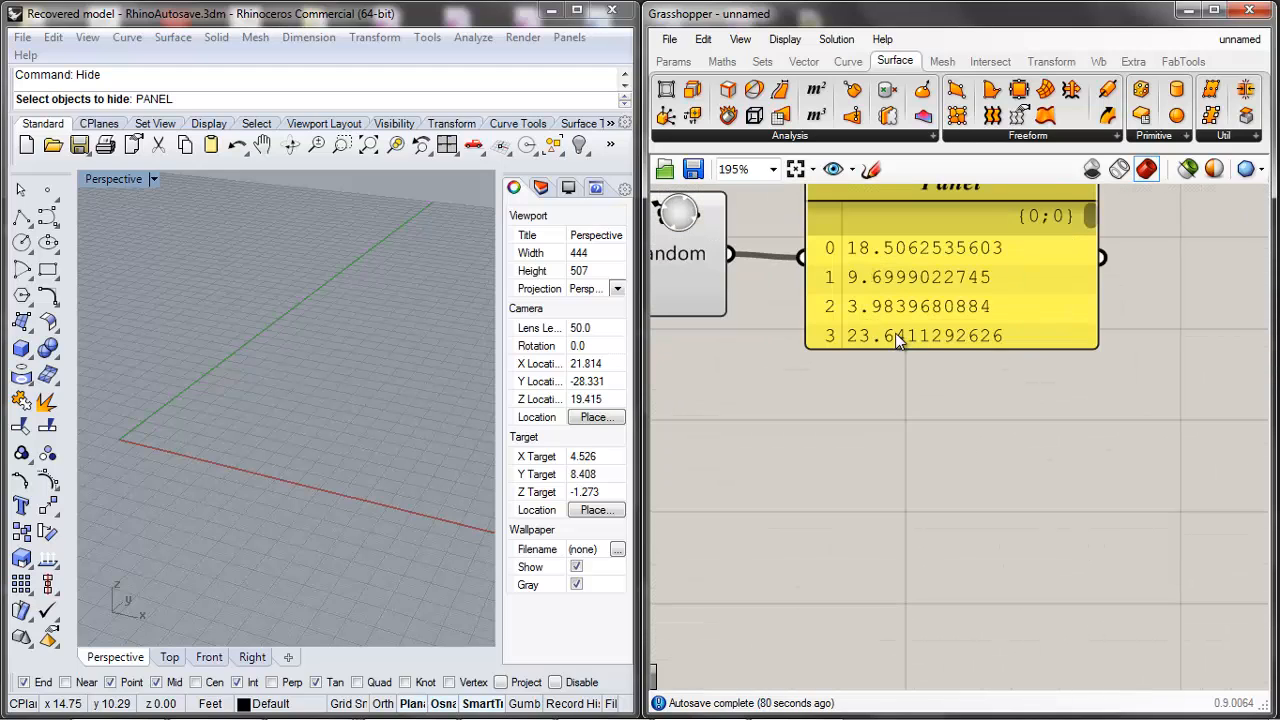
pyautogui.moveTo(899, 345); pyautogui.dragTo(903, 544)
pyautogui.scroll(-6, 892, 461)
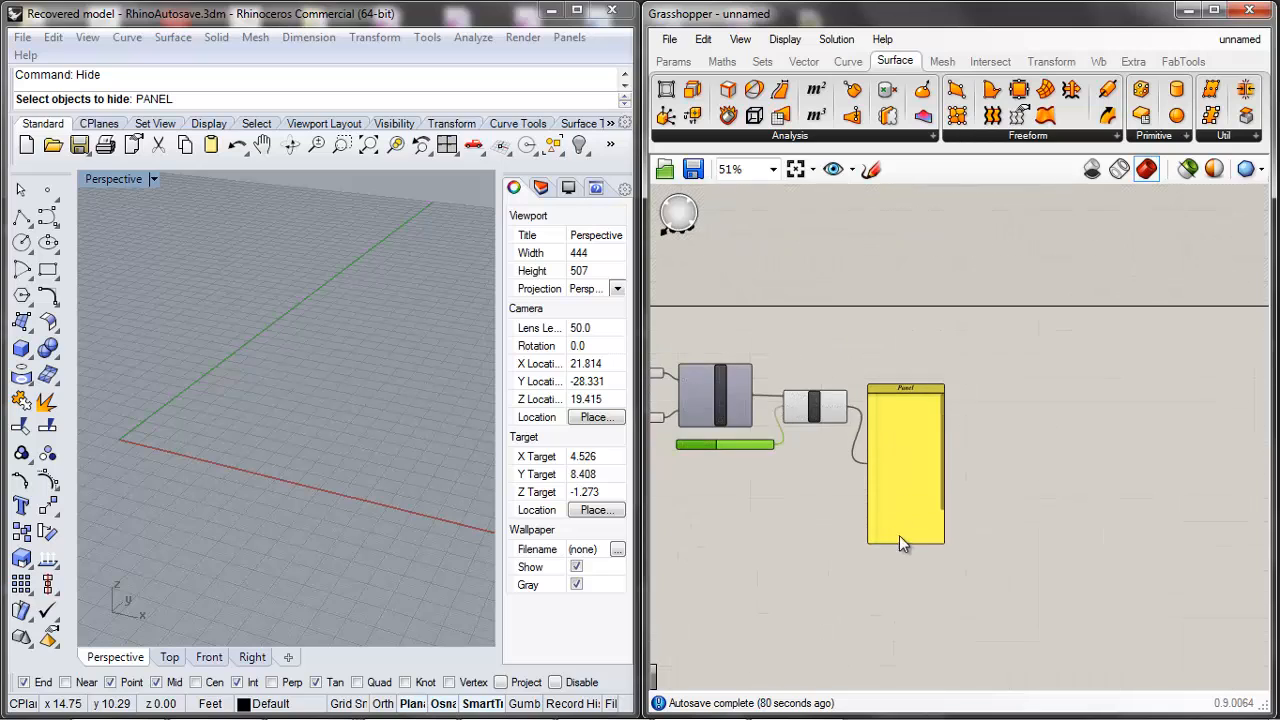
pyautogui.scroll(3, 891, 481)
pyautogui.scroll(3, 900, 432)
pyautogui.scroll(-5, 912, 438)
pyautogui.click(912, 438)
pyautogui.scroll(4, 899, 410)
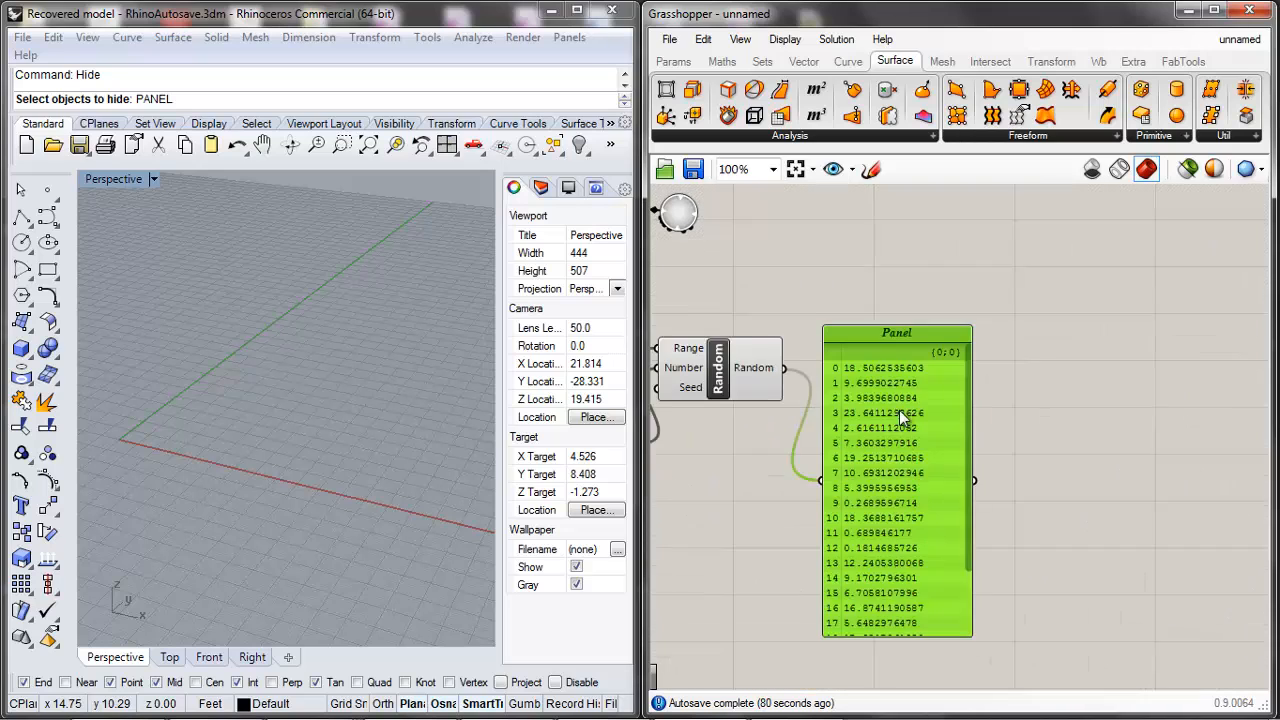
pyautogui.press('Print')
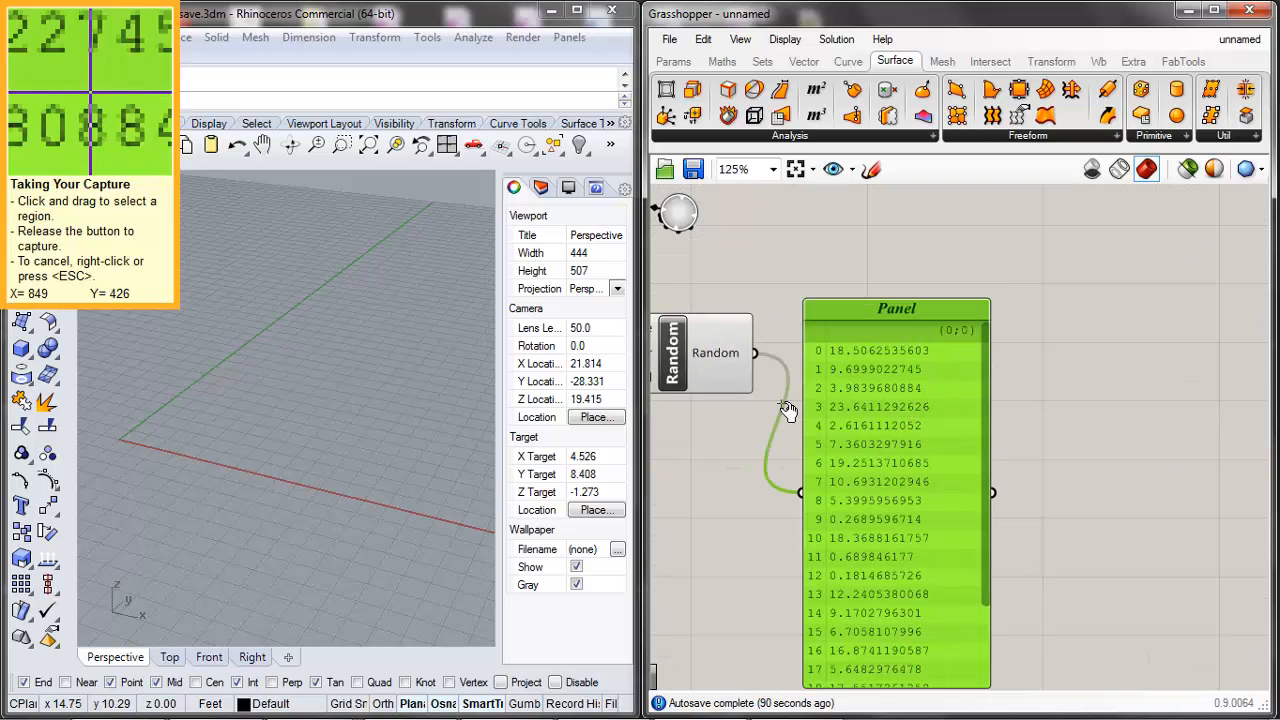
pyautogui.moveTo(746, 450); pyautogui.dragTo(752, 453)
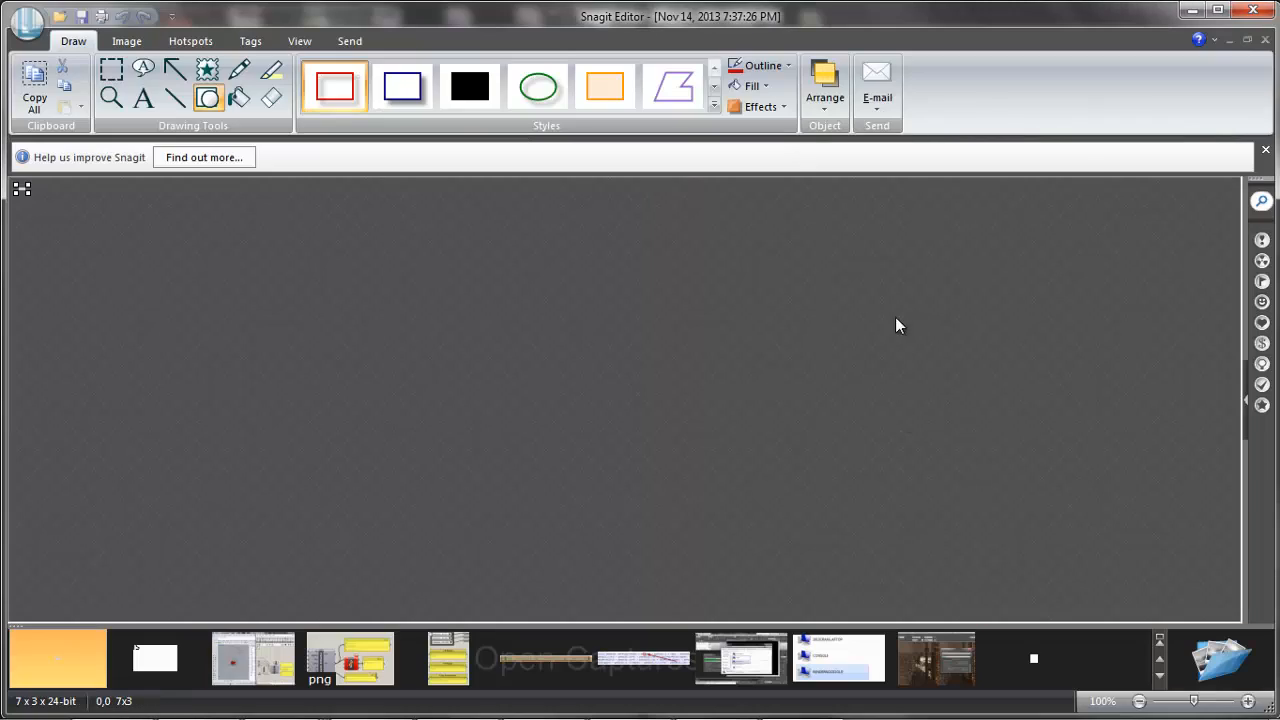
pyautogui.click(1253, 10)
# Step: Duplicate the slider feeding Number, place the copy directly below it and connect it to the Seed input of Random
pyautogui.scroll(-4, 1018, 332)
pyautogui.scroll(2, 701, 320)
pyautogui.scroll(3, 712, 340)
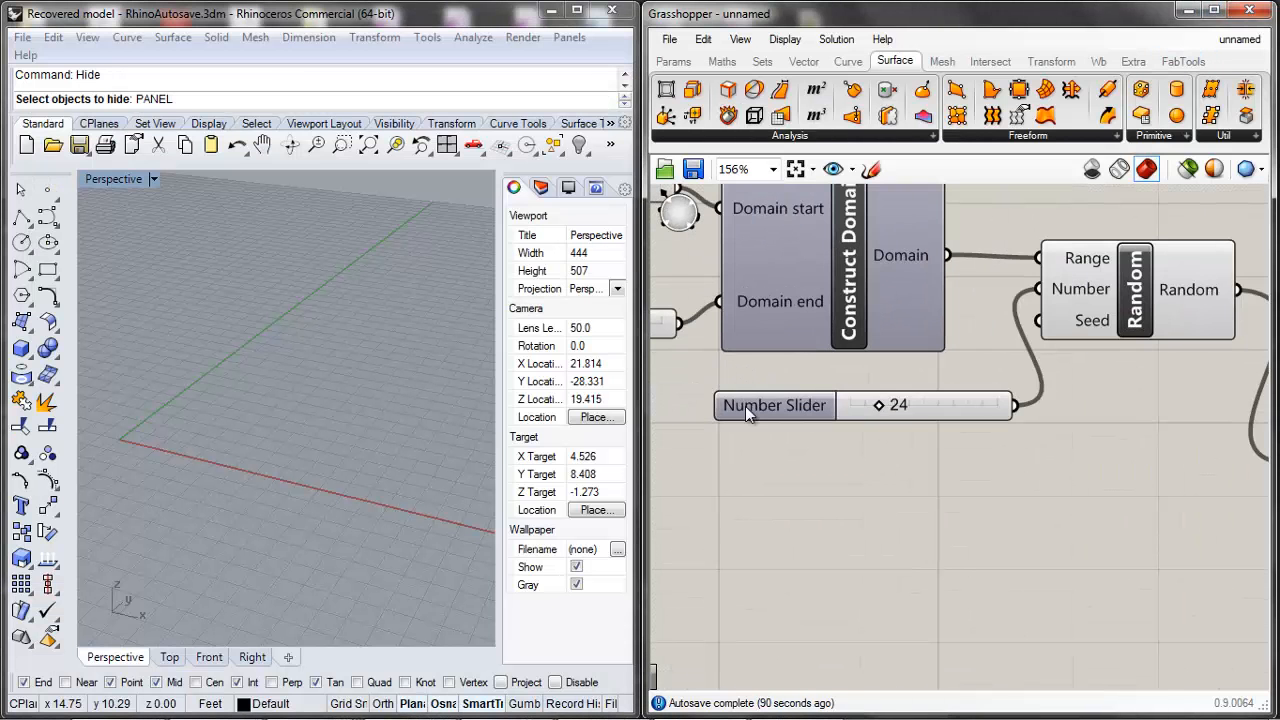
pyautogui.click(745, 406)
pyautogui.keyDown('alt'); pyautogui.moveTo(745, 406); pyautogui.dragTo(782, 455); pyautogui.keyUp('alt')
pyautogui.rightClick(792, 454)
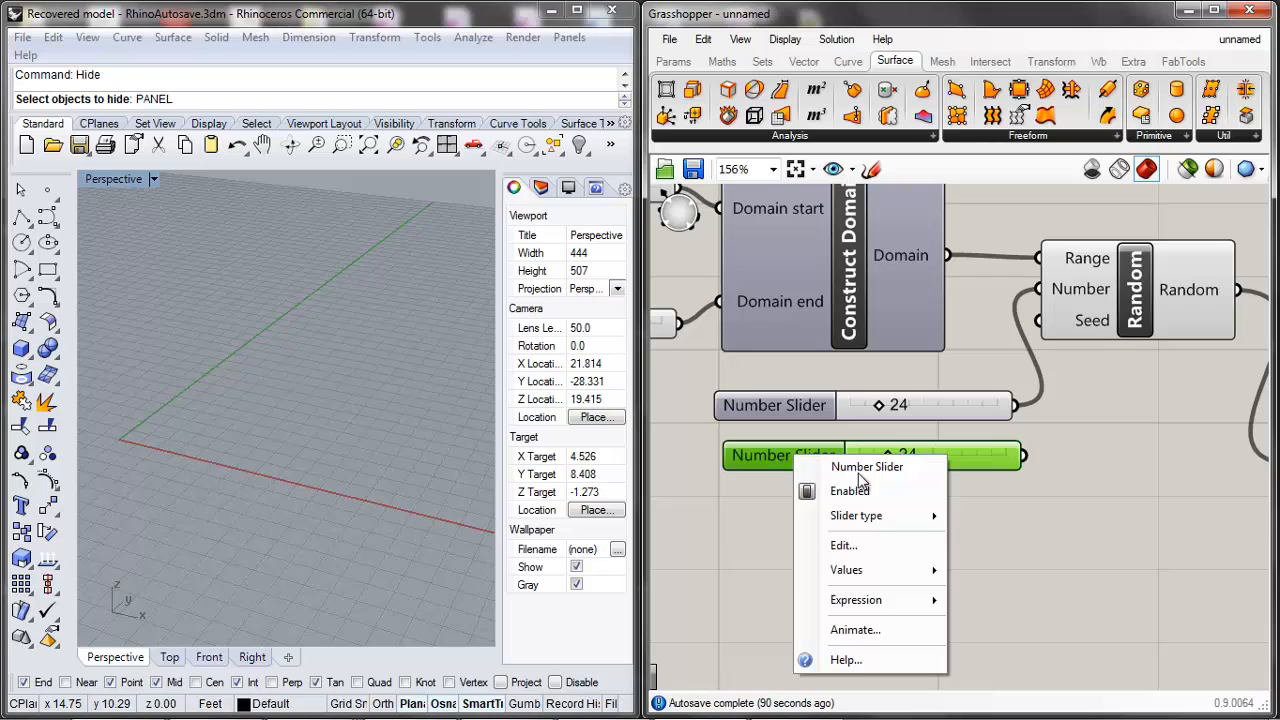
pyautogui.click(1017, 461)
pyautogui.moveTo(999, 466); pyautogui.dragTo(1036, 322)
pyautogui.click(982, 306)
# Step: Set the slider feeding the Seed input to 25
pyautogui.scroll(-4, 935, 292)
pyautogui.scroll(3, 1168, 322)
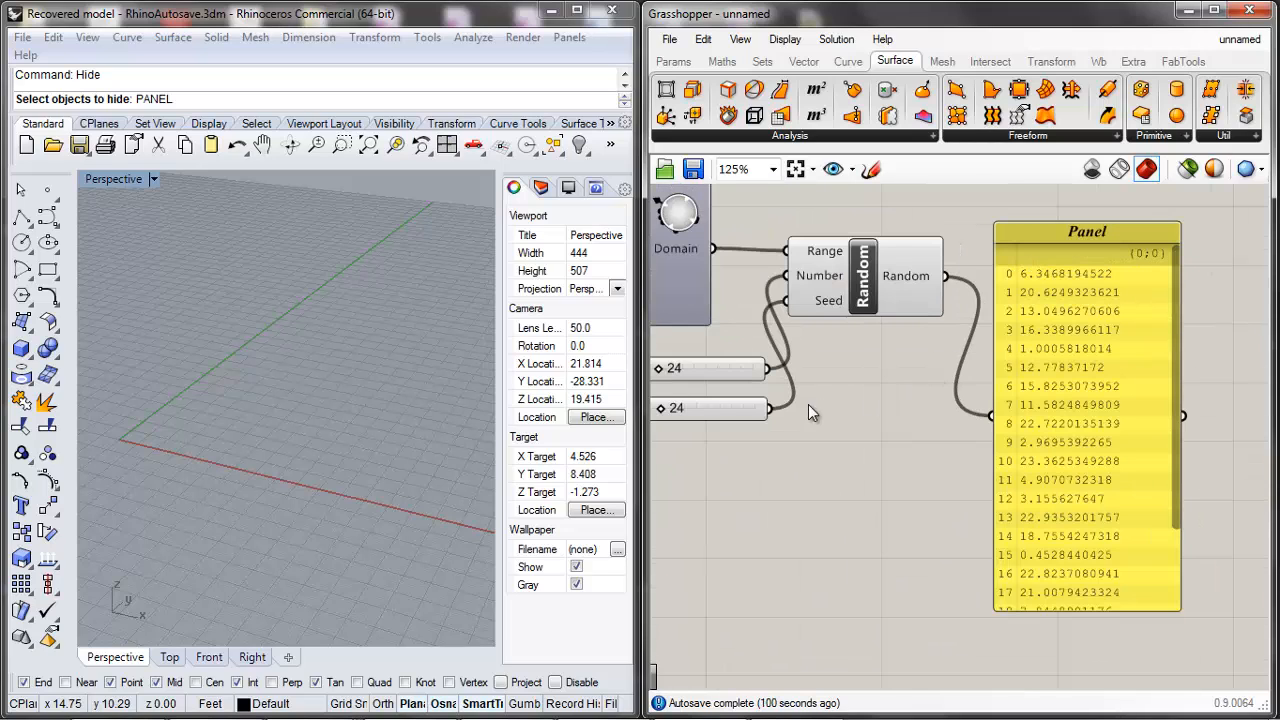
pyautogui.moveTo(675, 415); pyautogui.dragTo(660, 415)
# Step: Move the Panel directly below the Random component and shrink its height to a few rows
pyautogui.moveTo(1099, 380); pyautogui.dragTo(946, 455)
pyautogui.scroll(-3, 946, 455)
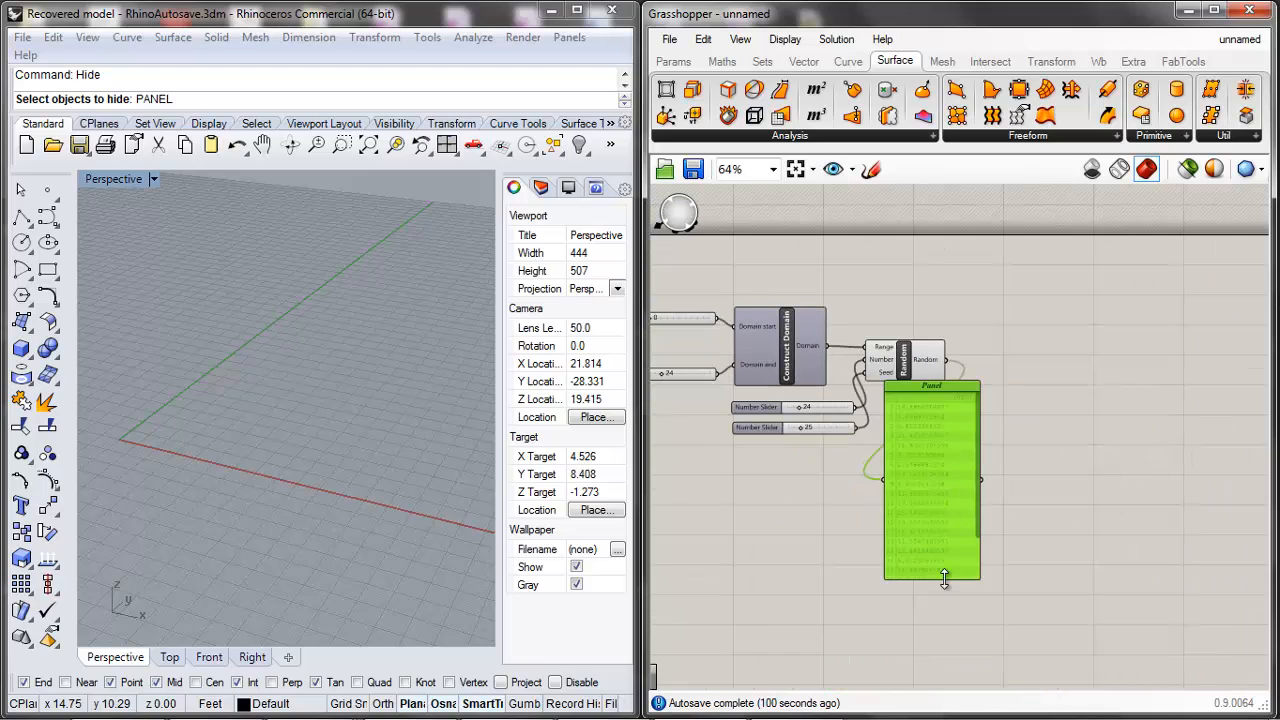
pyautogui.moveTo(944, 579); pyautogui.dragTo(934, 487)
pyautogui.scroll(2, 944, 408)
pyautogui.moveTo(897, 366); pyautogui.dragTo(945, 375)
pyautogui.click(927, 261)
# Step: Tidy the layout by repositioning Construct Domain, the Random components and the Domain start and Domain end sliders into compact columns
pyautogui.moveTo(733, 360); pyautogui.dragTo(740, 368)
pyautogui.scroll(-1, 952, 333)
pyautogui.scroll(1, 818, 343)
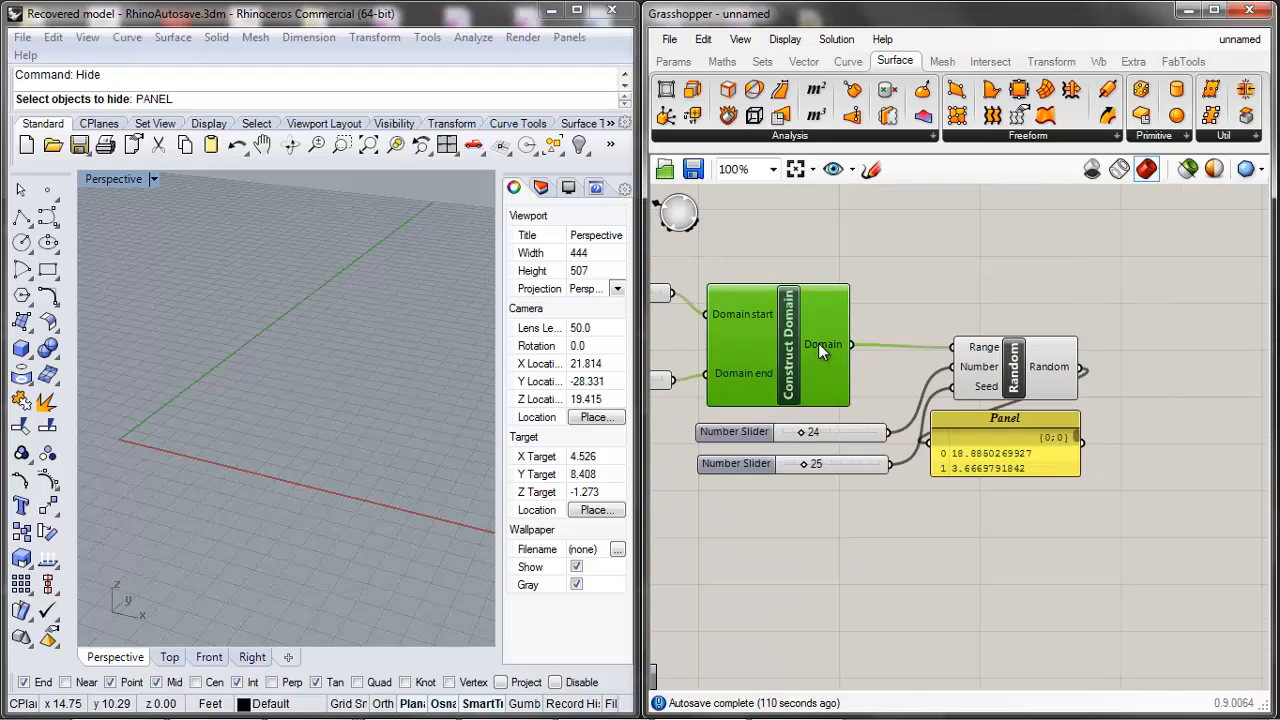
pyautogui.scroll(-2, 1088, 320)
pyautogui.moveTo(1156, 281); pyautogui.dragTo(858, 436)
pyautogui.moveTo(847, 348); pyautogui.dragTo(875, 339)
pyautogui.click(833, 261)
pyautogui.moveTo(788, 299); pyautogui.dragTo(828, 302)
pyautogui.click(808, 338)
pyautogui.moveTo(802, 358); pyautogui.dragTo(831, 349)
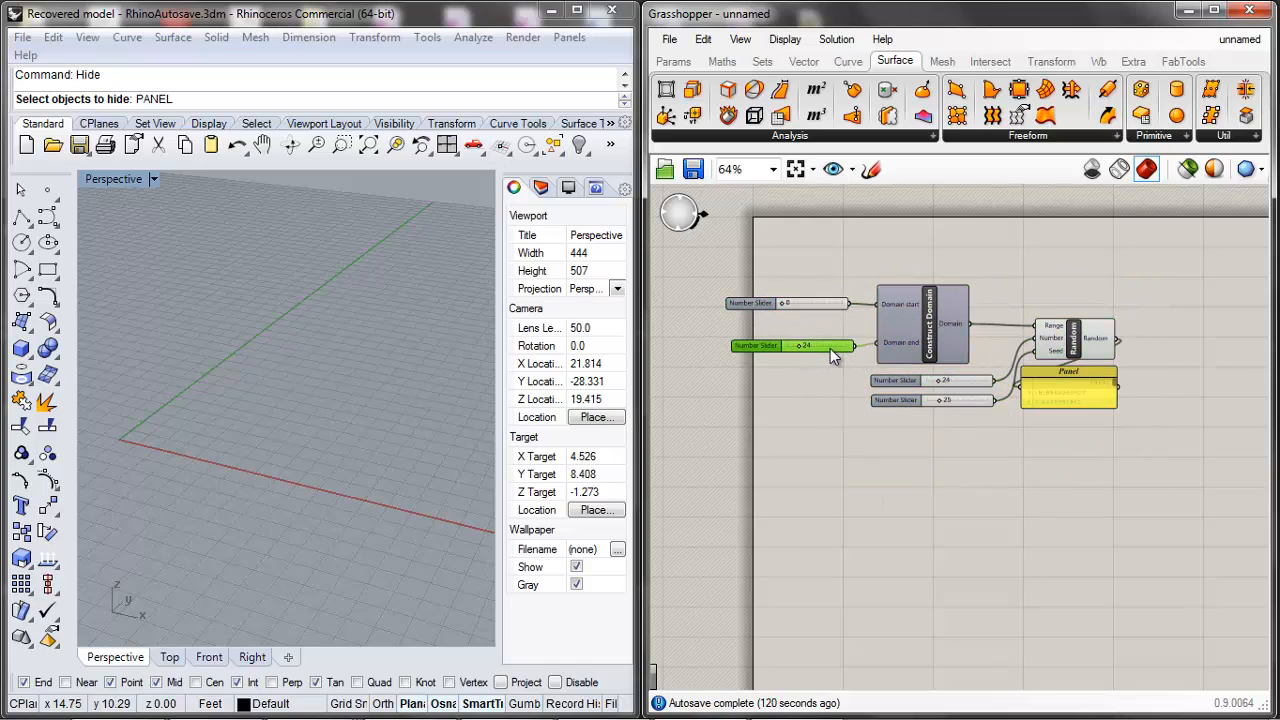
pyautogui.click(822, 269)
pyautogui.scroll(-4, 826, 275)
pyautogui.middleClick(832, 283)
pyautogui.scroll(3, 866, 285)
pyautogui.scroll(-3, 1180, 322)
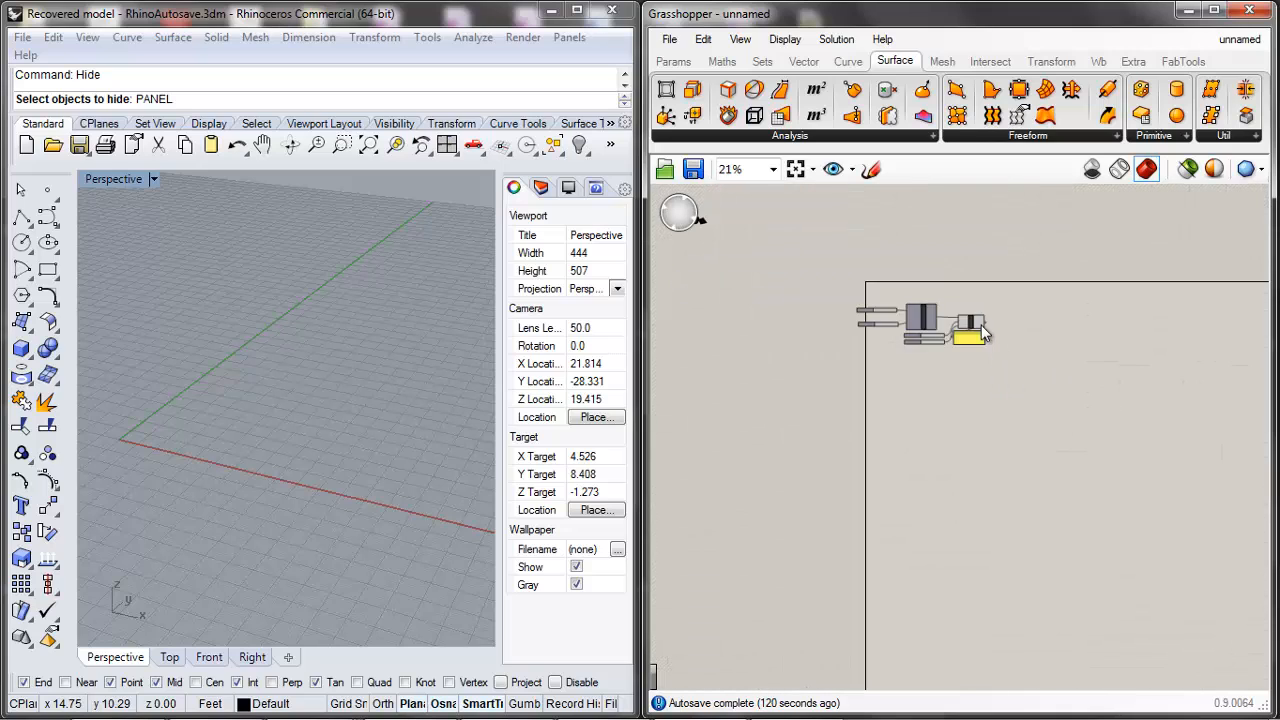
pyautogui.scroll(4, 1069, 278)
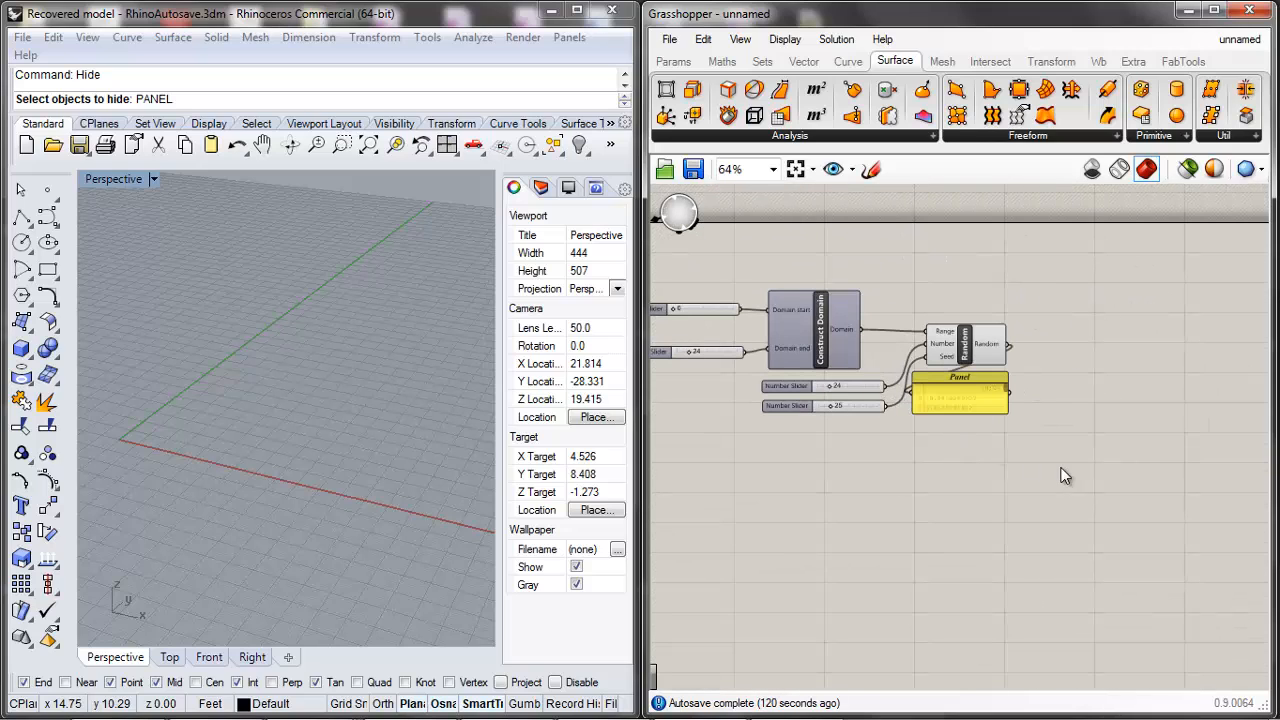
pyautogui.scroll(-3, 1010, 462)
pyautogui.scroll(3, 980, 485)
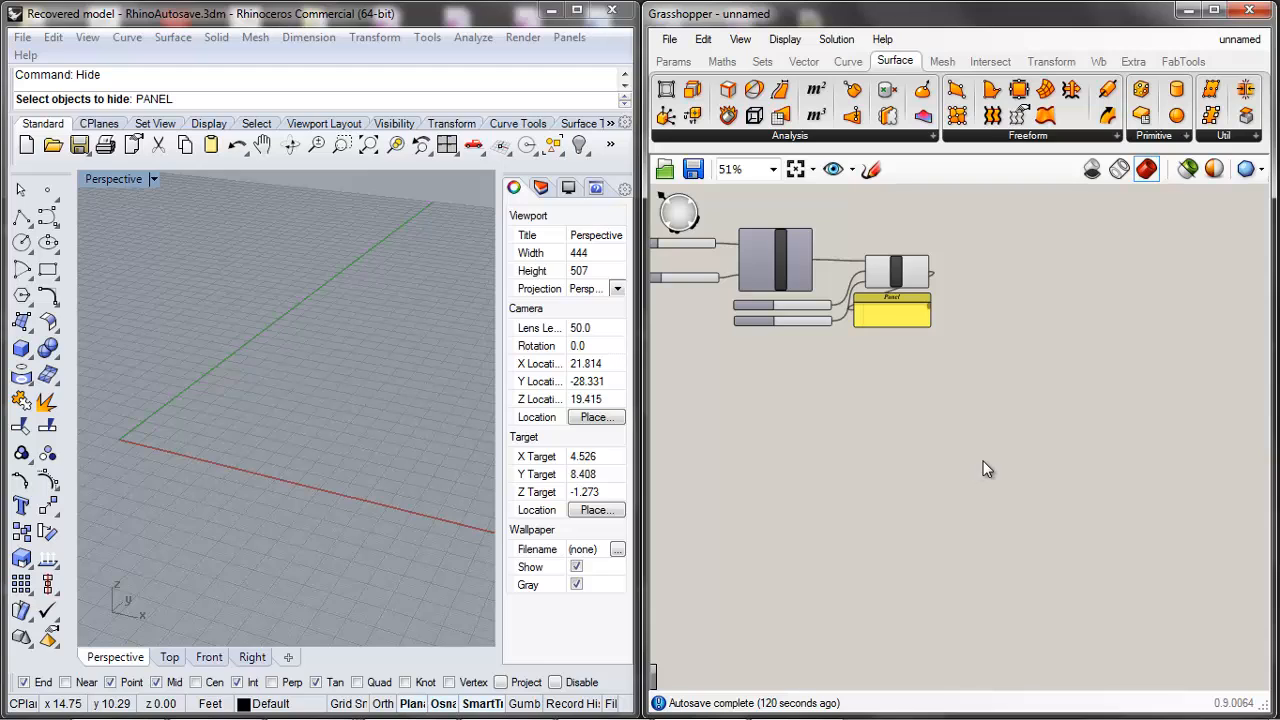
pyautogui.scroll(3, 985, 470)
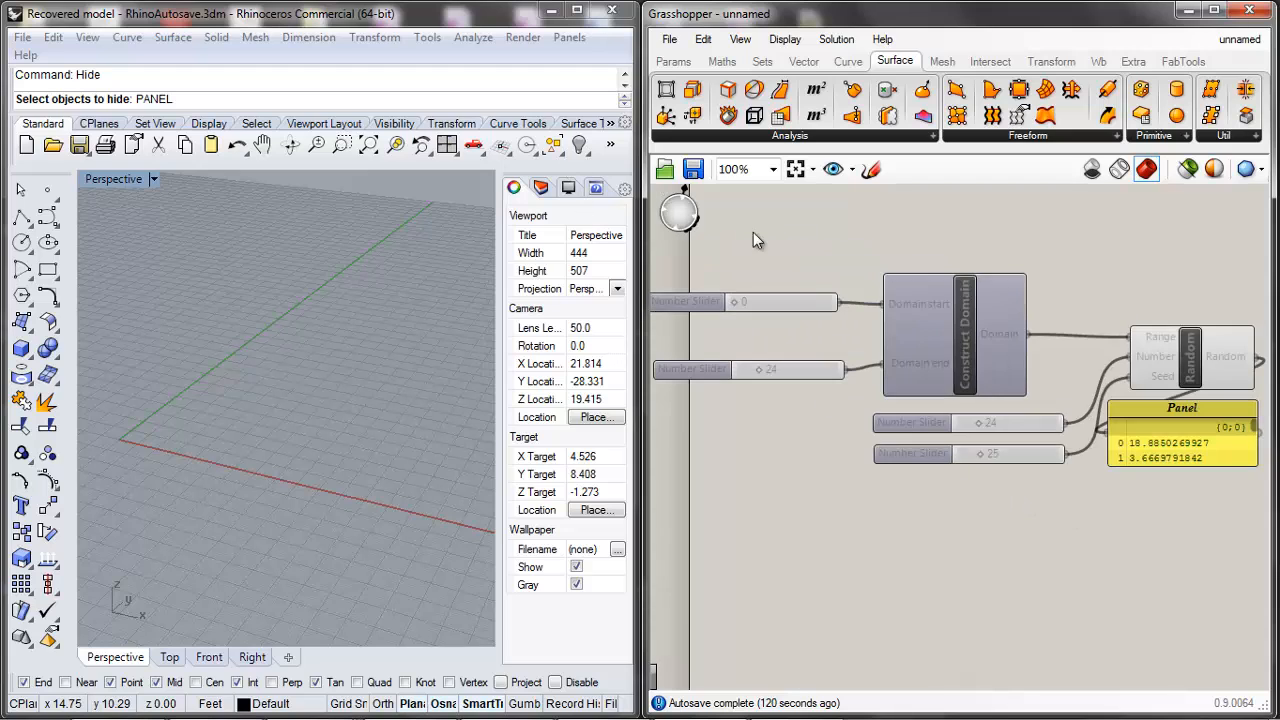
pyautogui.scroll(-3, 1078, 453)
pyautogui.scroll(3, 1121, 413)
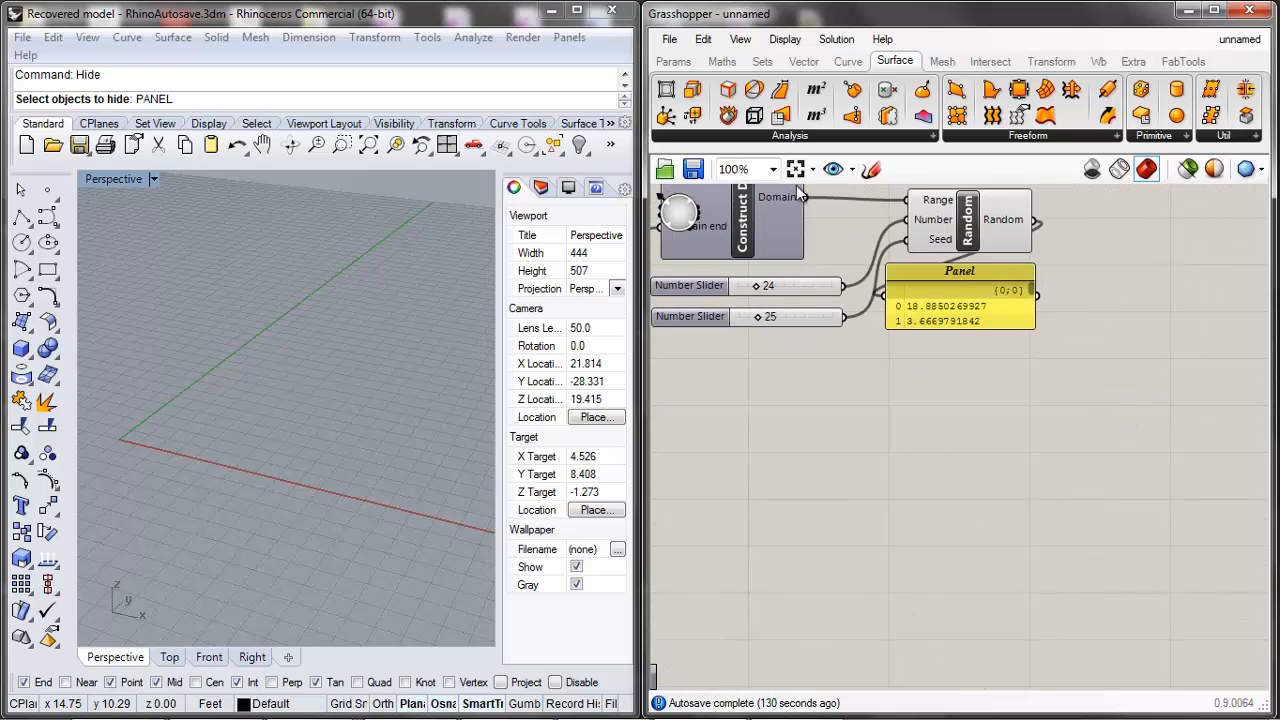
# Step: Switch to the Grasshopper Tutorial 03_03 document and examine how its Random component is wired to the neighbouring components
pyautogui.scroll(-2, 853, 218)
pyautogui.scroll(2, 965, 236)
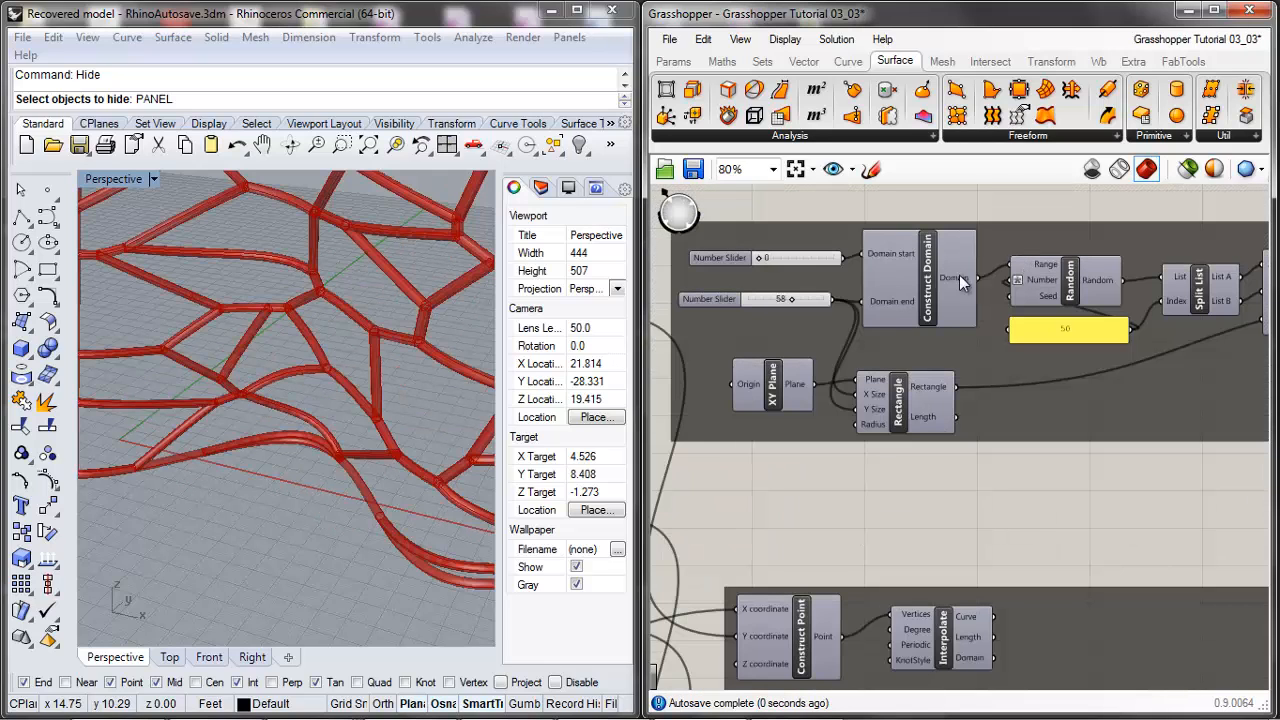
pyautogui.click(1058, 271)
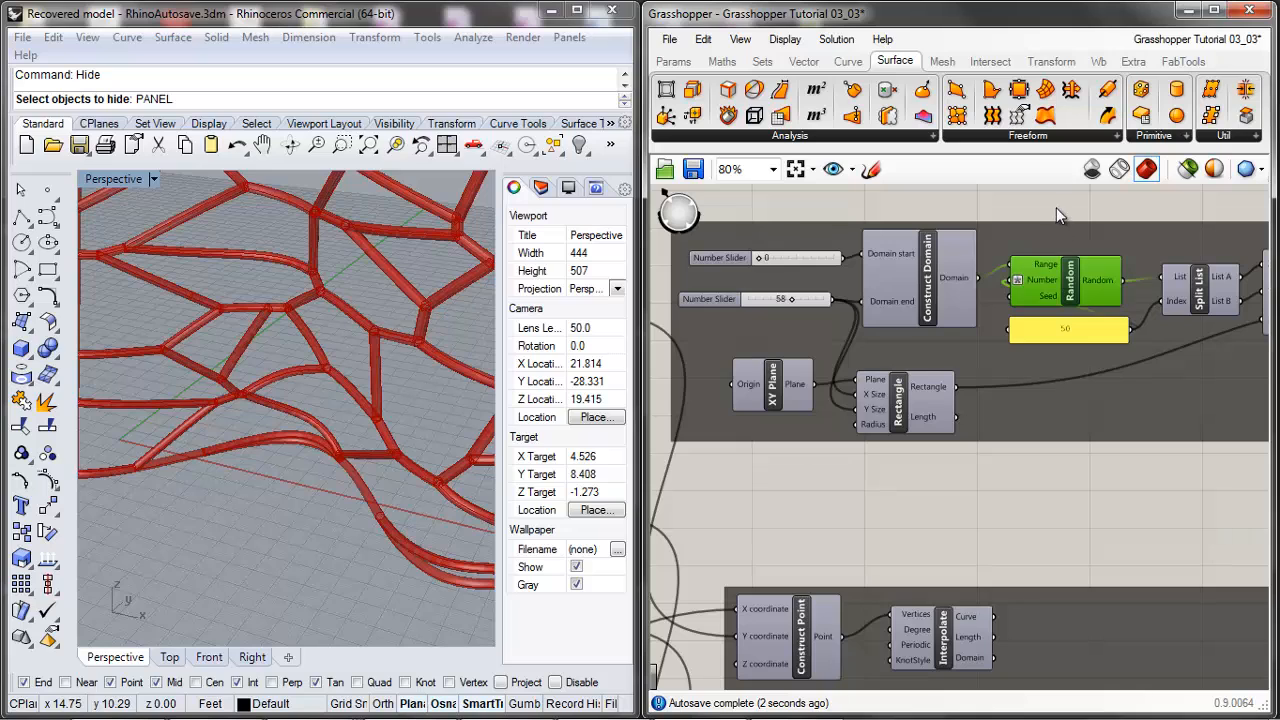
pyautogui.click(1056, 209)
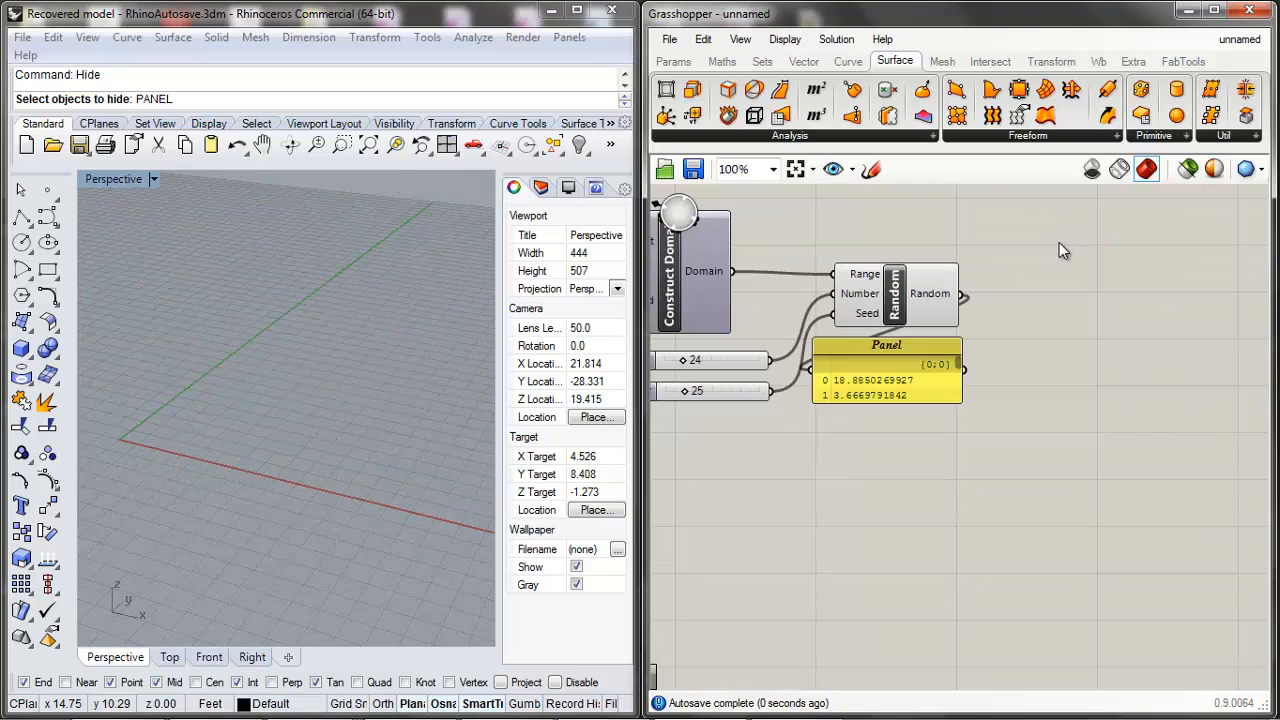
# Step: Return to the unnamed document and lengthen the Panel below Random to about 17 rows
pyautogui.click(900, 308)
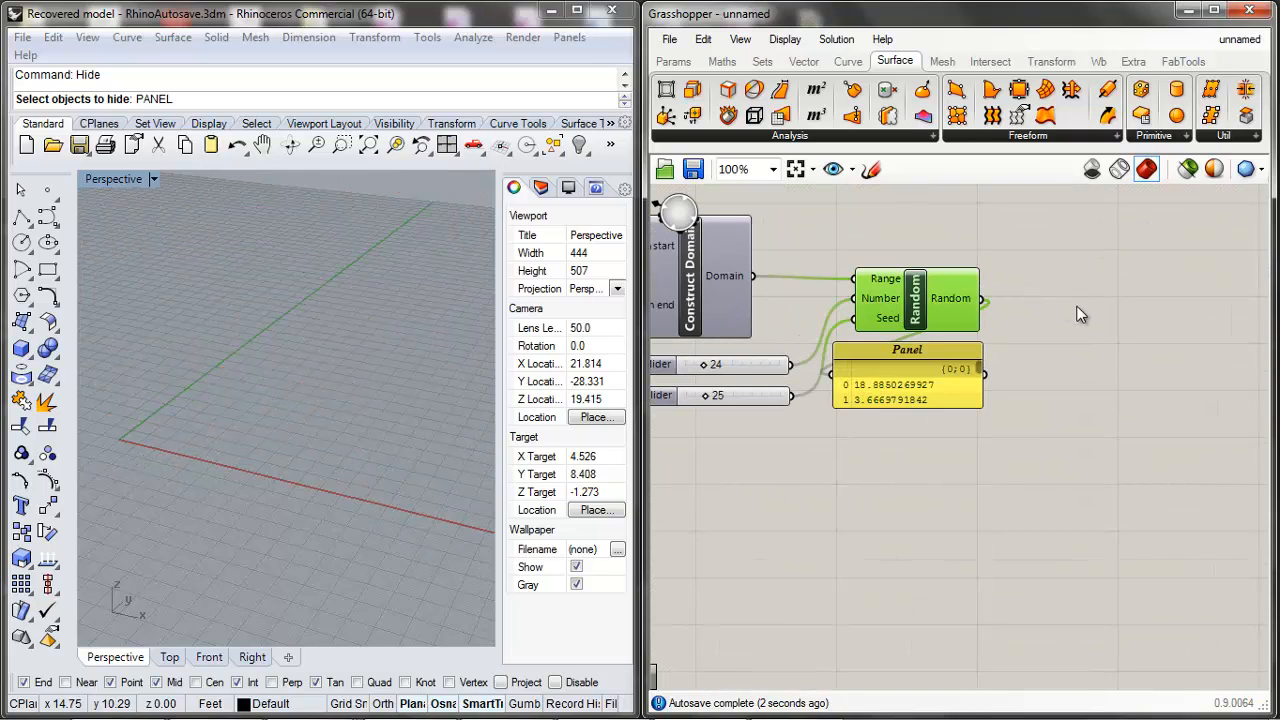
pyautogui.moveTo(898, 405); pyautogui.dragTo(897, 612)
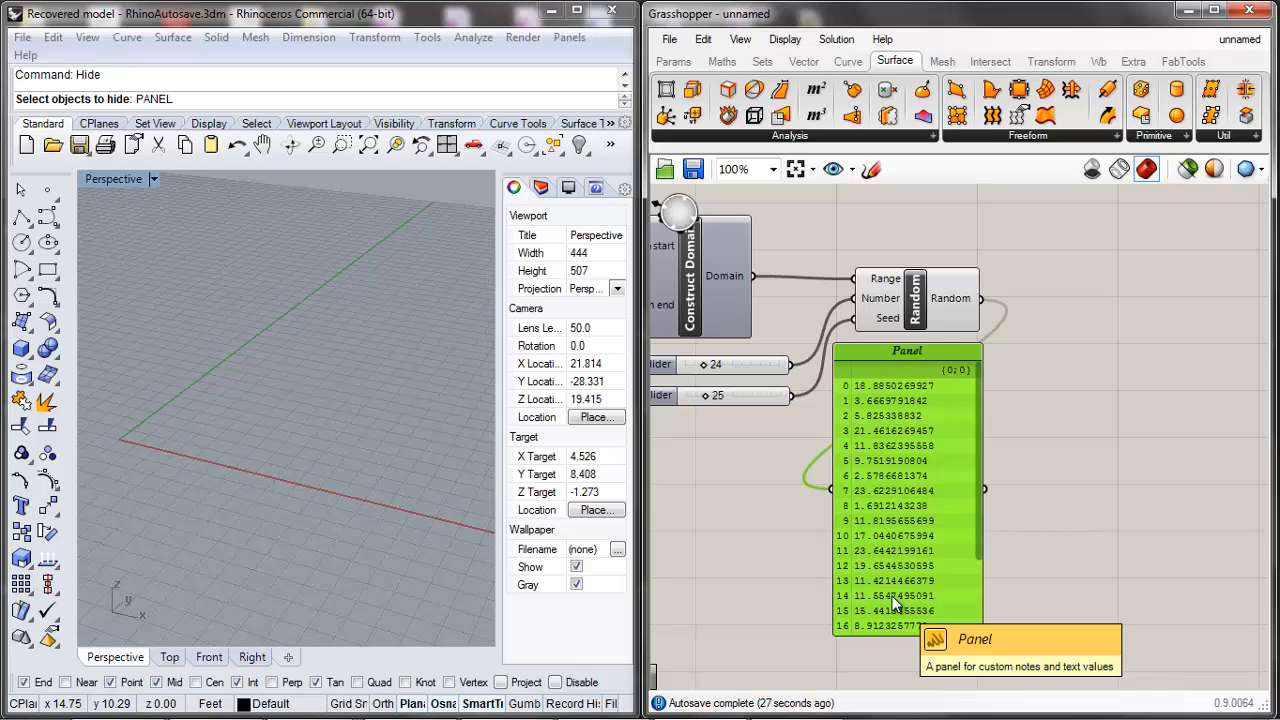
pyautogui.scroll(4, 903, 326)
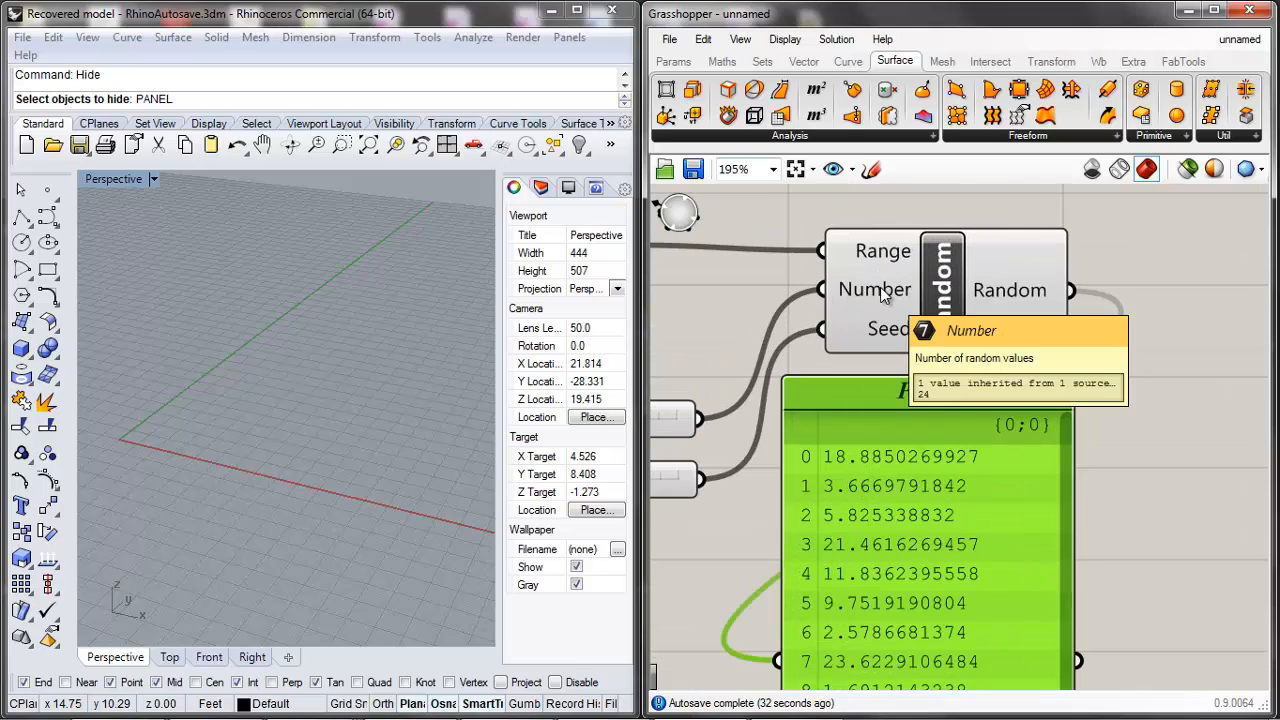
pyautogui.rightClick(883, 296)
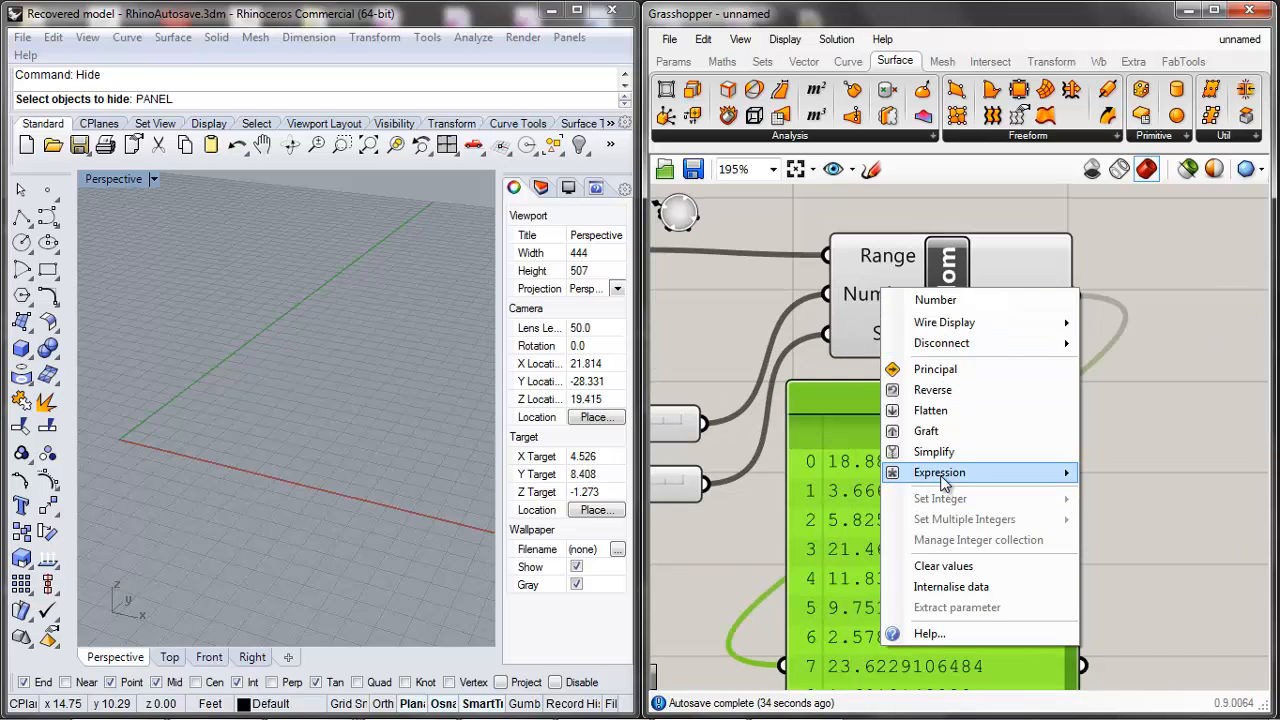
pyautogui.moveTo(940, 474)
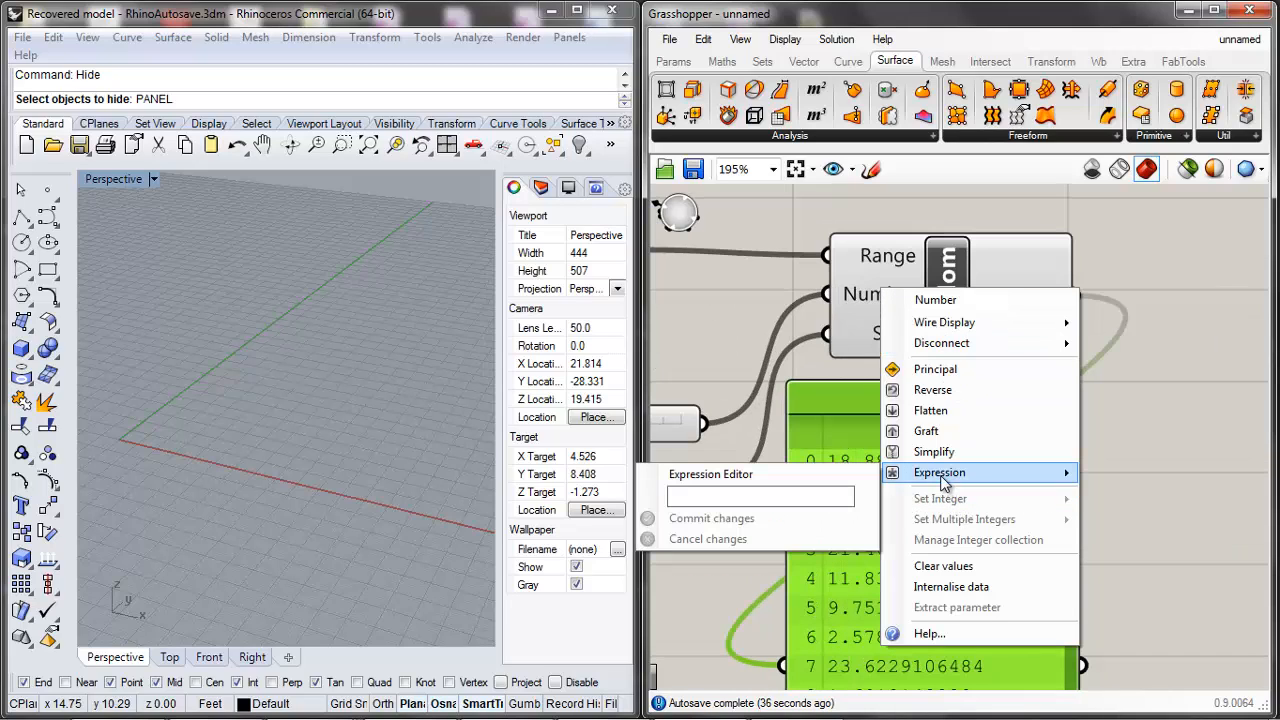
pyautogui.click(805, 478)
pyautogui.click(1112, 316)
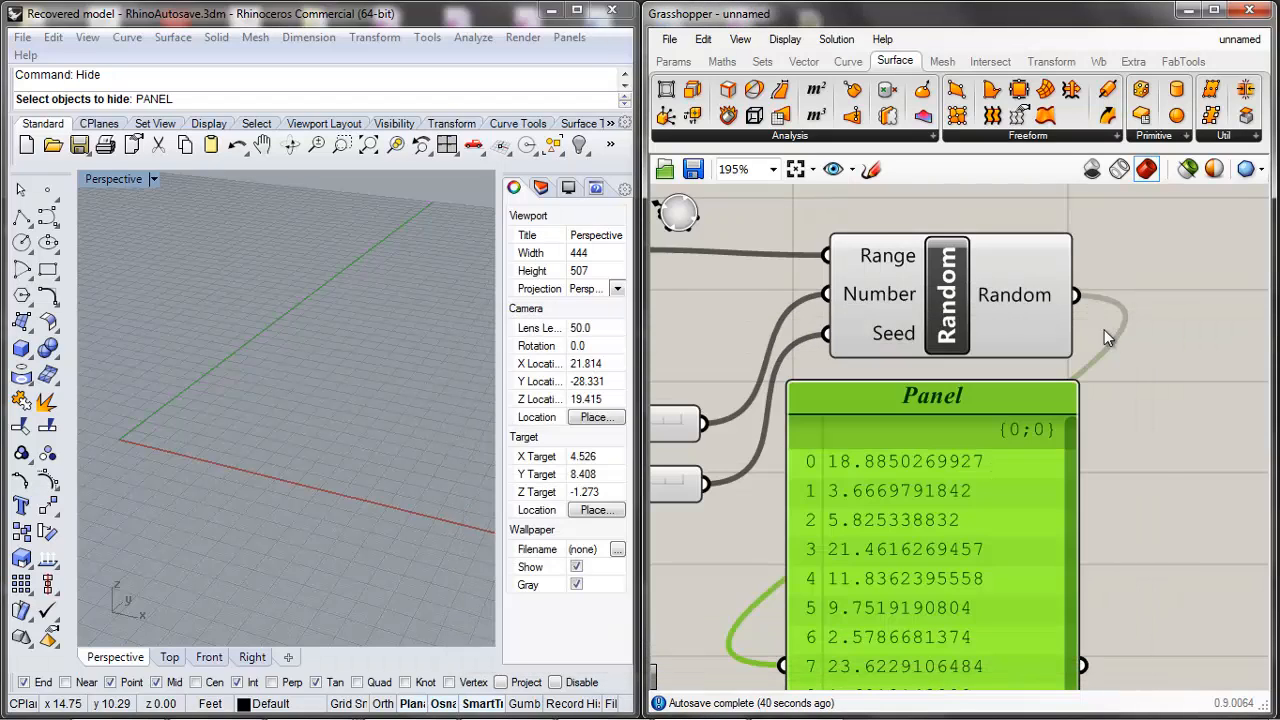
pyautogui.rightClick(888, 298)
pyautogui.click(812, 441)
# Step: Move the Random component upward to leave free canvas space between it and the Panel
pyautogui.scroll(-2, 868, 393)
pyautogui.scroll(4, 870, 394)
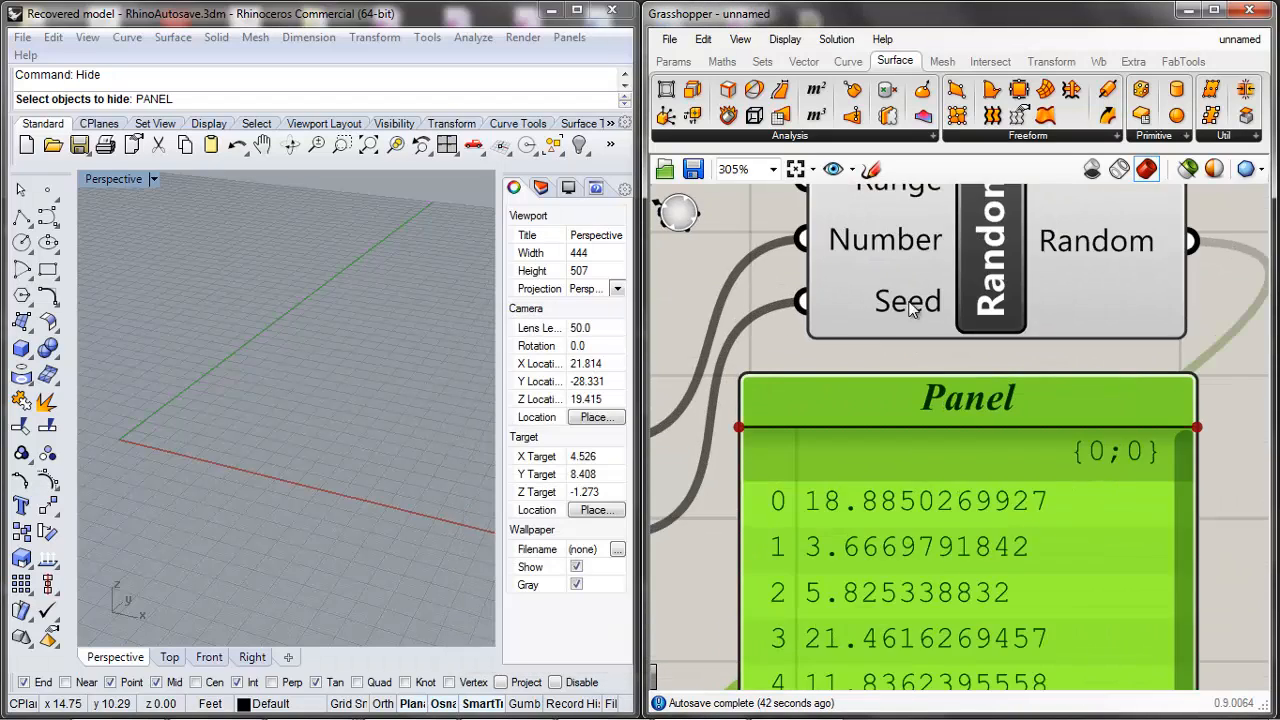
pyautogui.scroll(-3, 924, 322)
pyautogui.moveTo(915, 307); pyautogui.dragTo(927, 233)
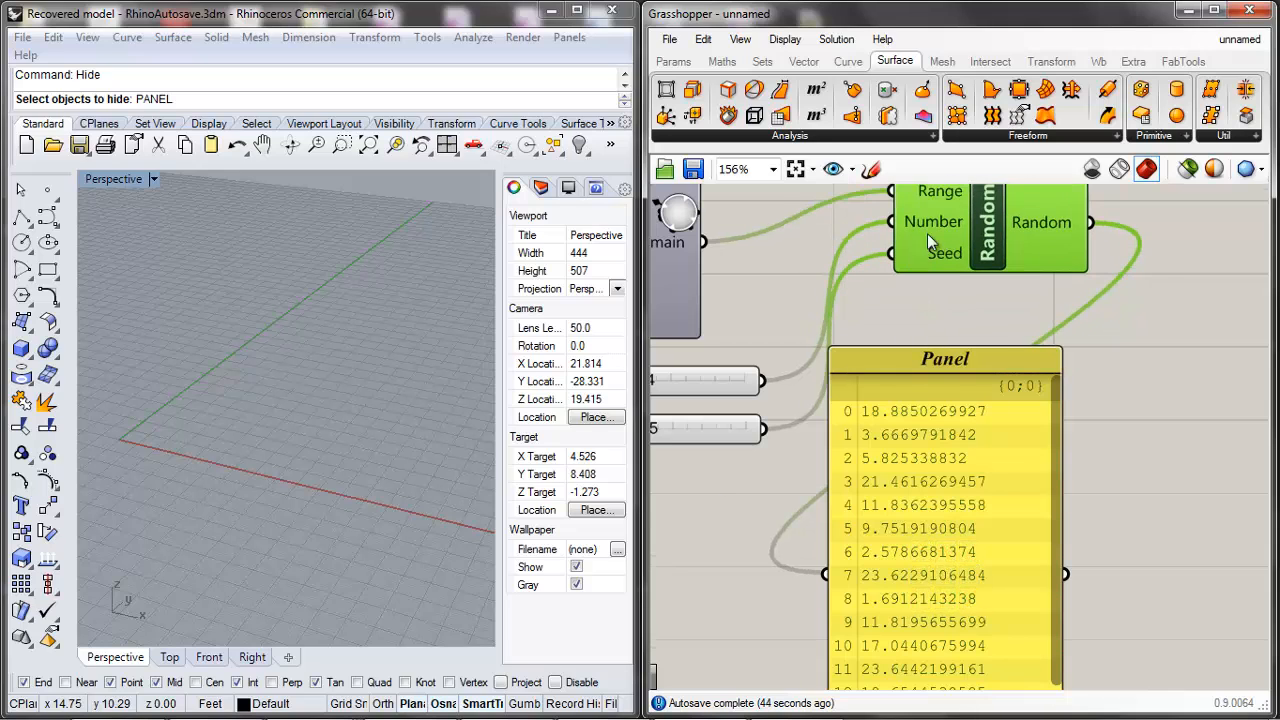
pyautogui.scroll(2, 927, 233)
pyautogui.scroll(-2, 933, 215)
pyautogui.moveTo(936, 279); pyautogui.dragTo(903, 217)
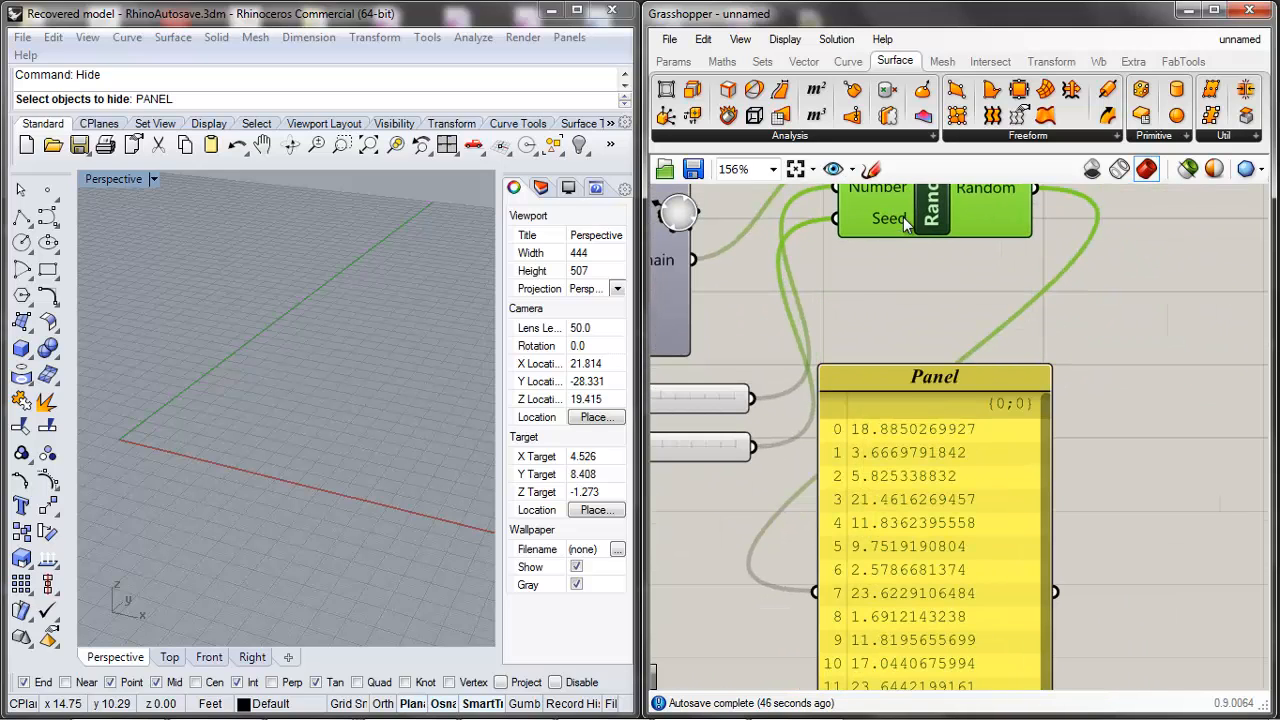
pyautogui.click(919, 277)
pyautogui.doubleClick(919, 277)
pyautogui.write('mul')
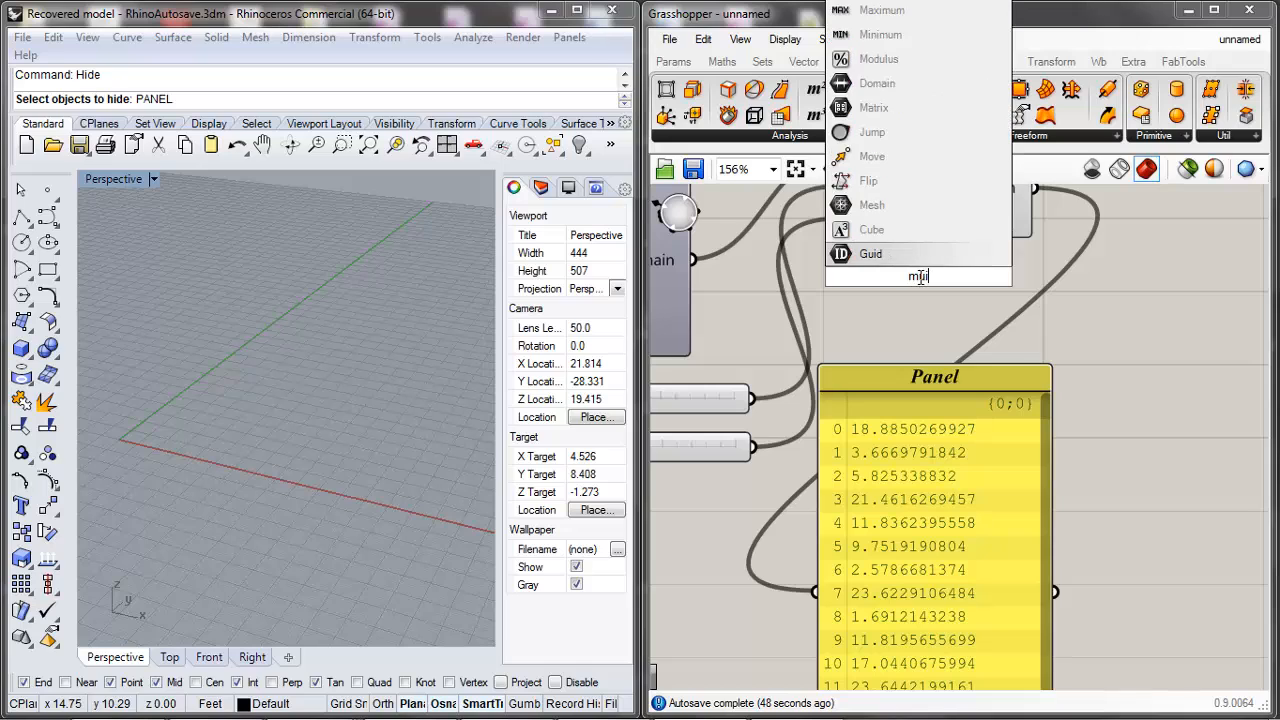
pyautogui.write('t')
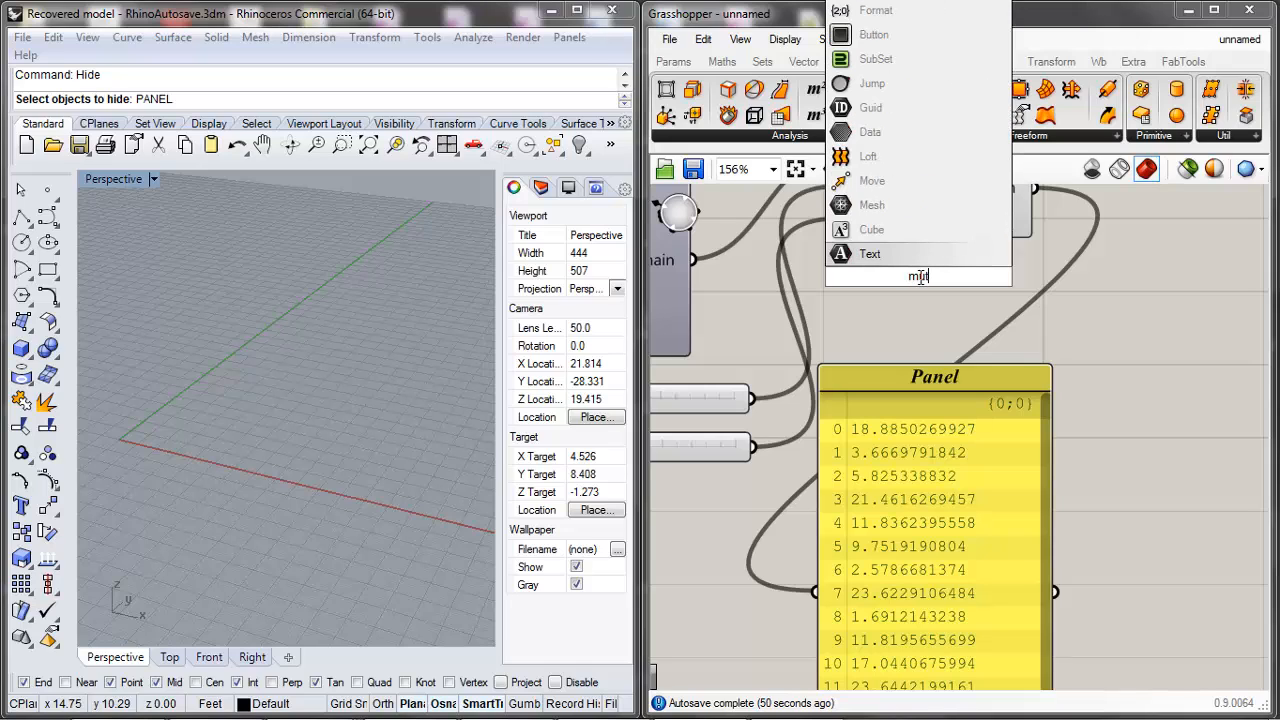
pyautogui.write('iply')
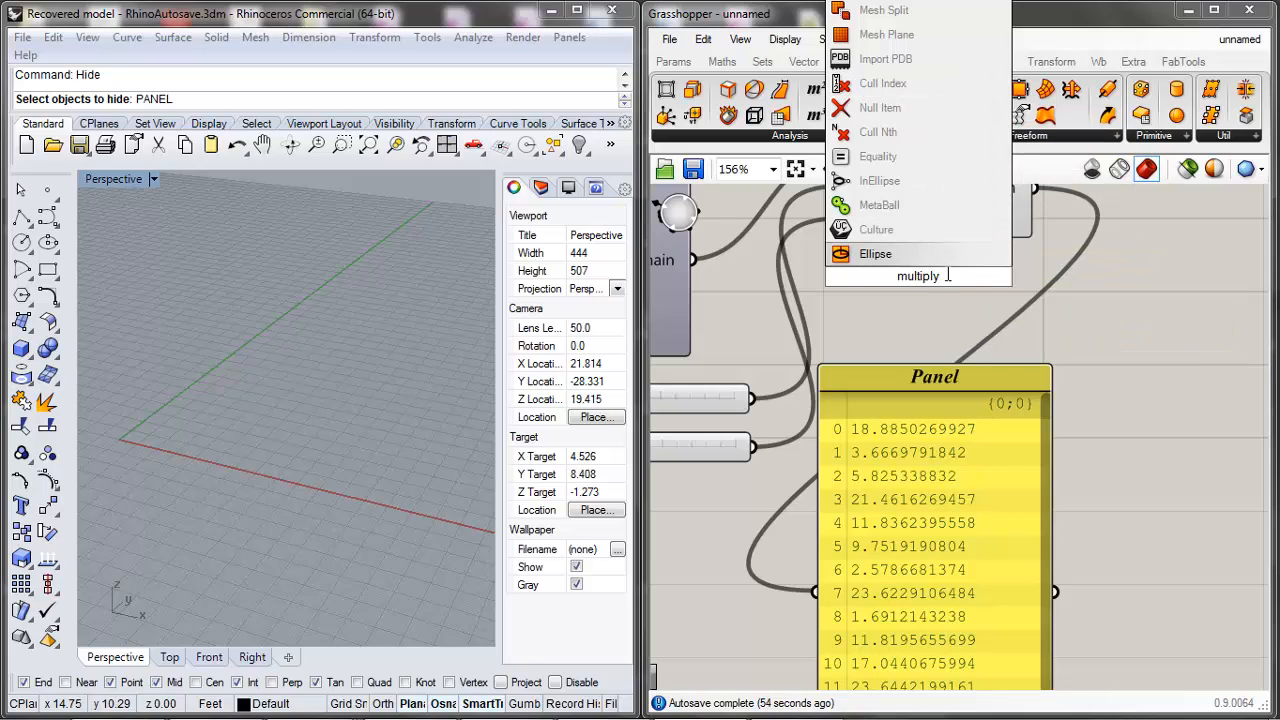
pyautogui.click(1089, 273)
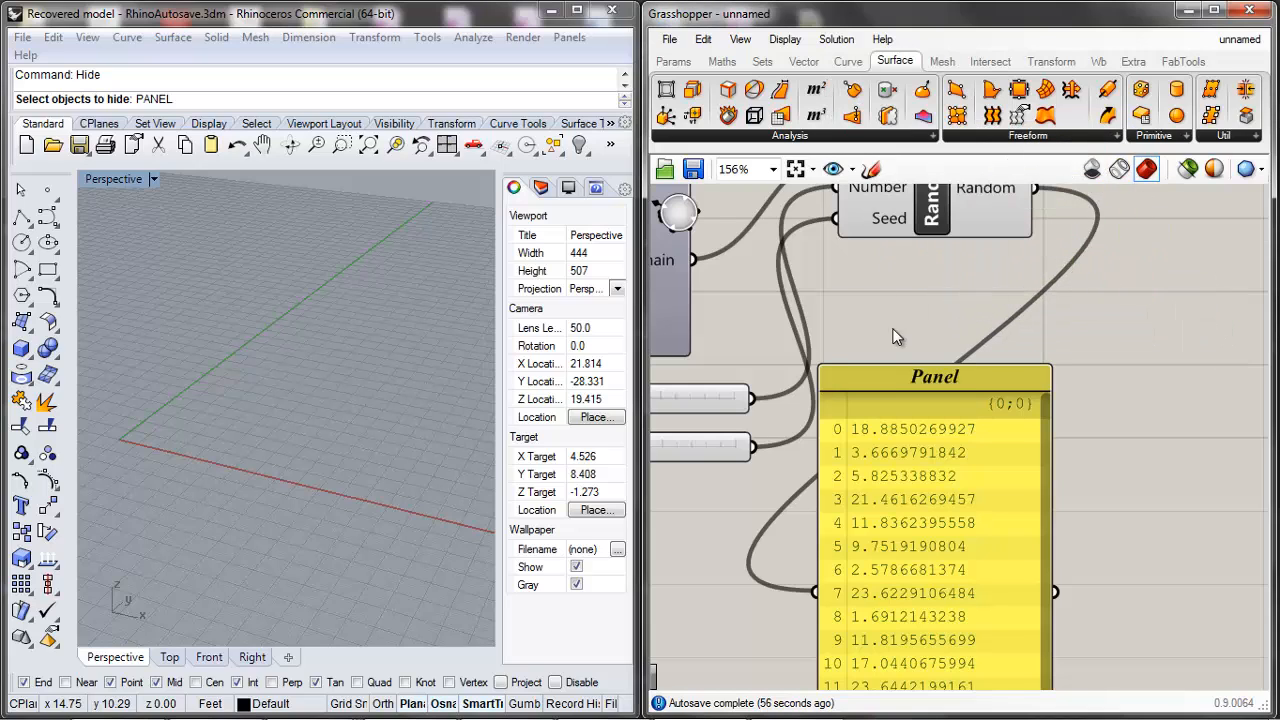
# Step: Place a Multiplication component in the gap between Random and the Panel
pyautogui.moveTo(937, 322); pyautogui.dragTo(934, 321, button='right')
pyautogui.doubleClick(895, 291)
pyautogui.write('m')
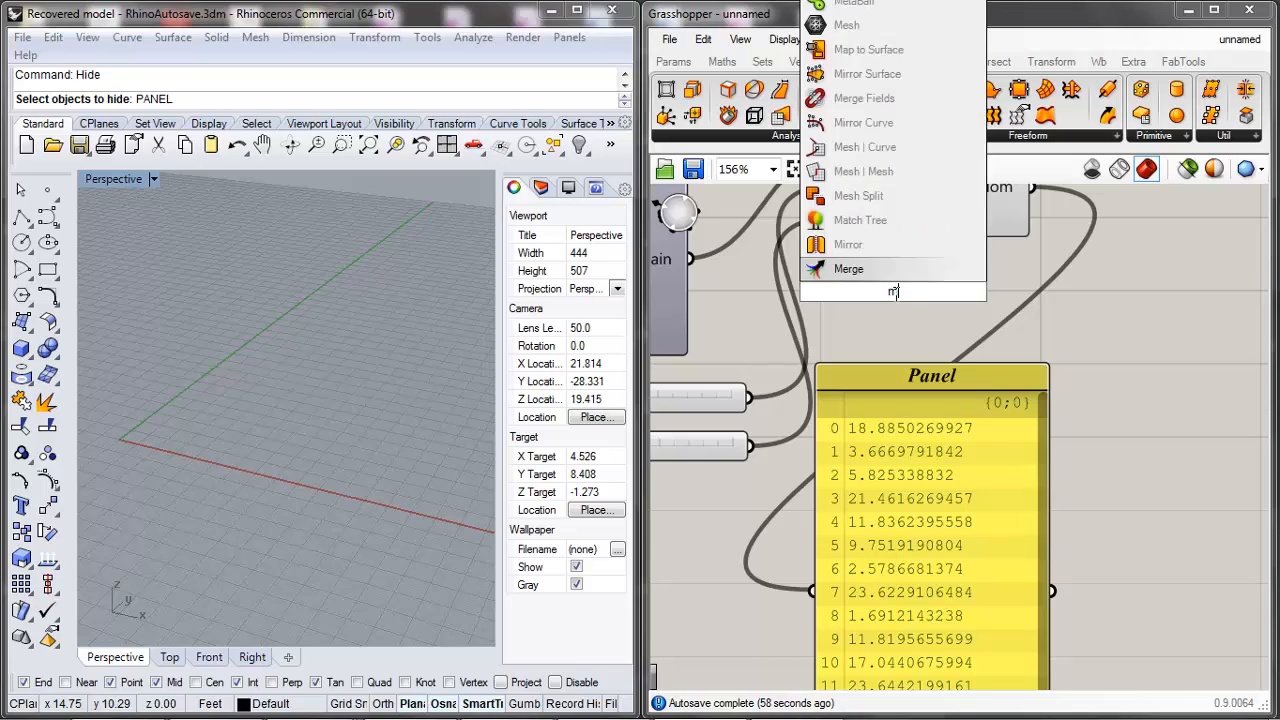
pyautogui.write('ultiply')
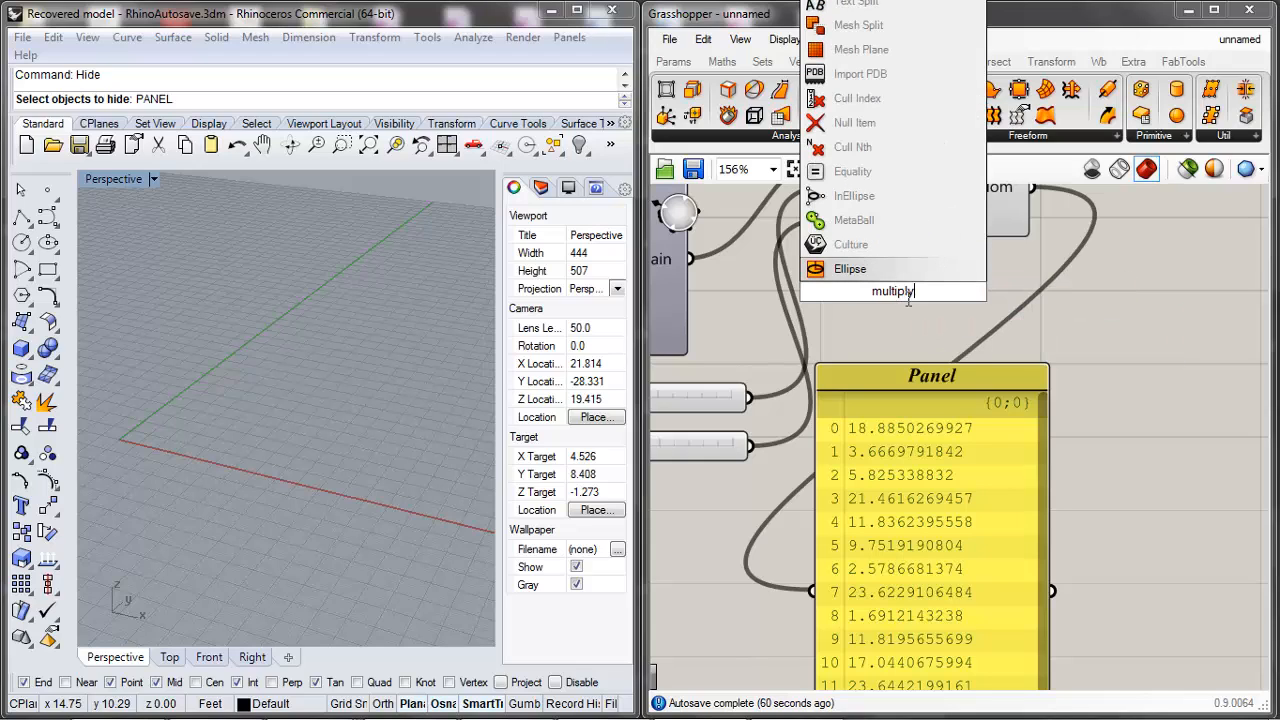
pyautogui.moveTo(916, 291); pyautogui.dragTo(895, 291)
pyautogui.press('BackSpace')
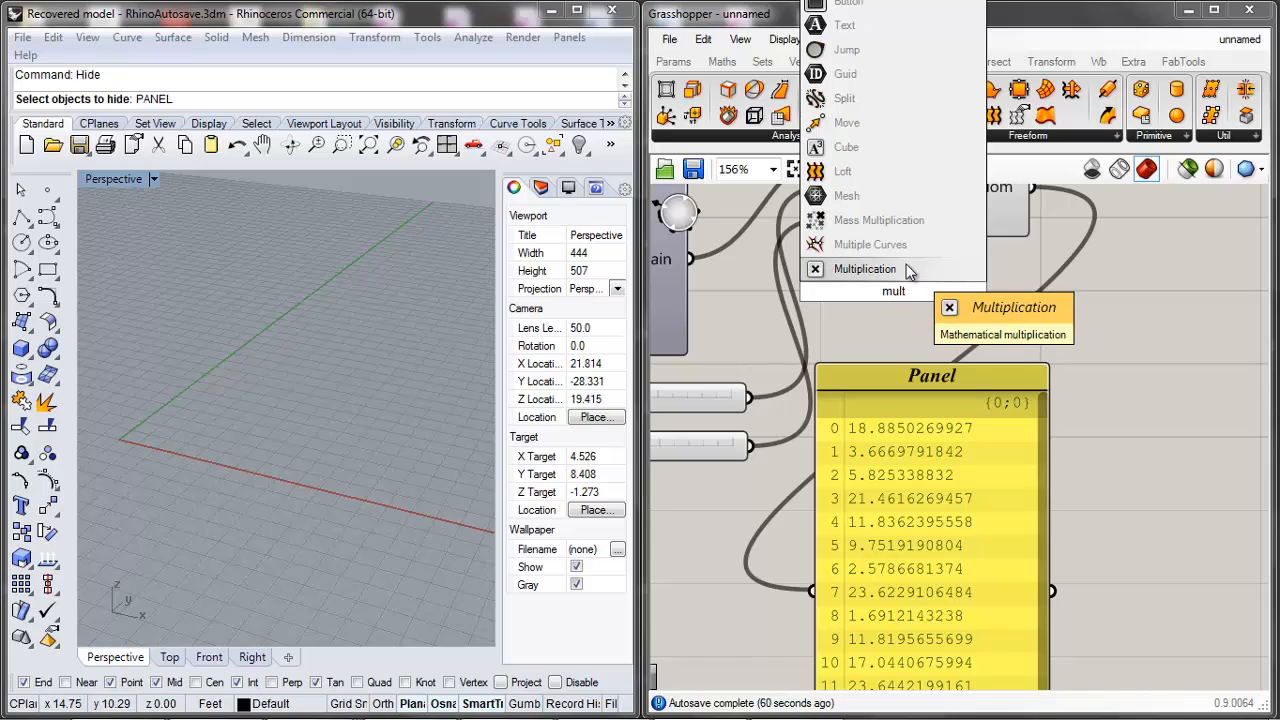
pyautogui.click(868, 269)
# Step: Connect the slider feeding Random's Number input to input B of Multiplication and nudge Random and Multiplication into clearer positions
pyautogui.scroll(2, 866, 297)
pyautogui.scroll(-5, 886, 306)
pyautogui.moveTo(910, 304); pyautogui.dragTo(939, 299)
pyautogui.moveTo(927, 241); pyautogui.dragTo(938, 229)
pyautogui.scroll(2, 843, 303)
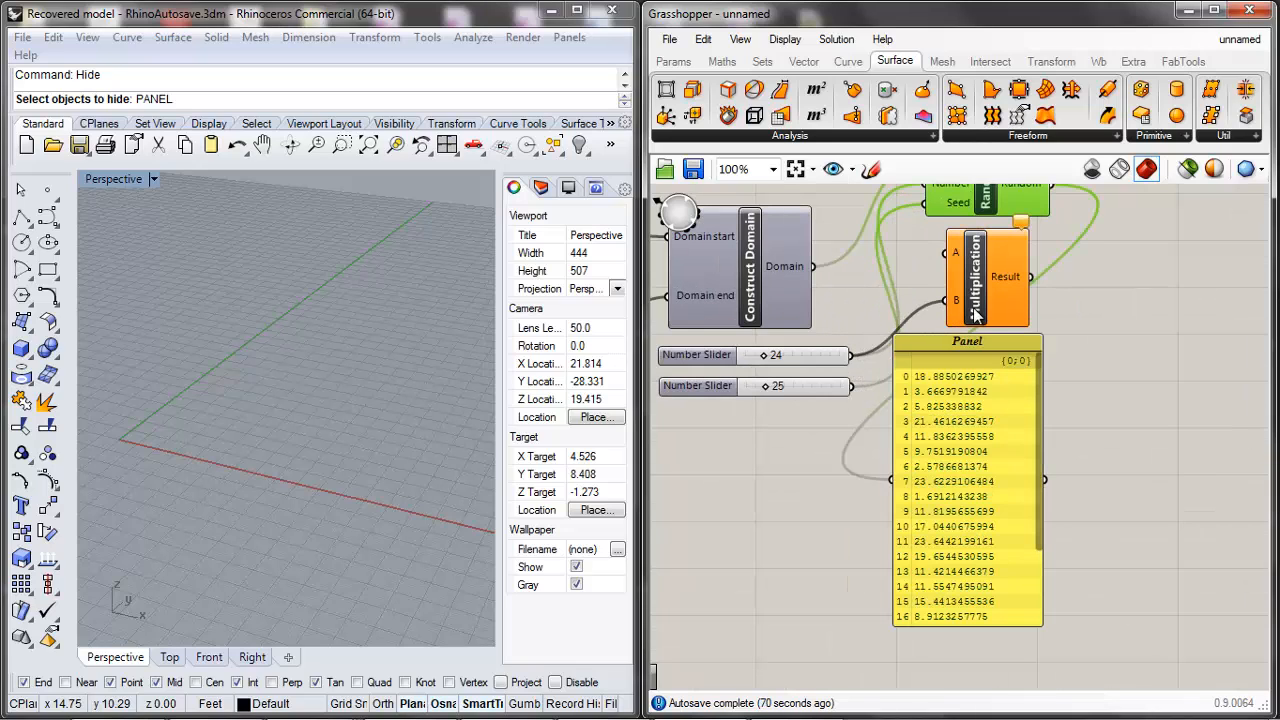
pyautogui.moveTo(965, 312); pyautogui.dragTo(917, 315)
# Step: Add a second Panel beside the Multiplication component and set its content to 2
pyautogui.doubleClick(868, 288)
pyautogui.write('panel')
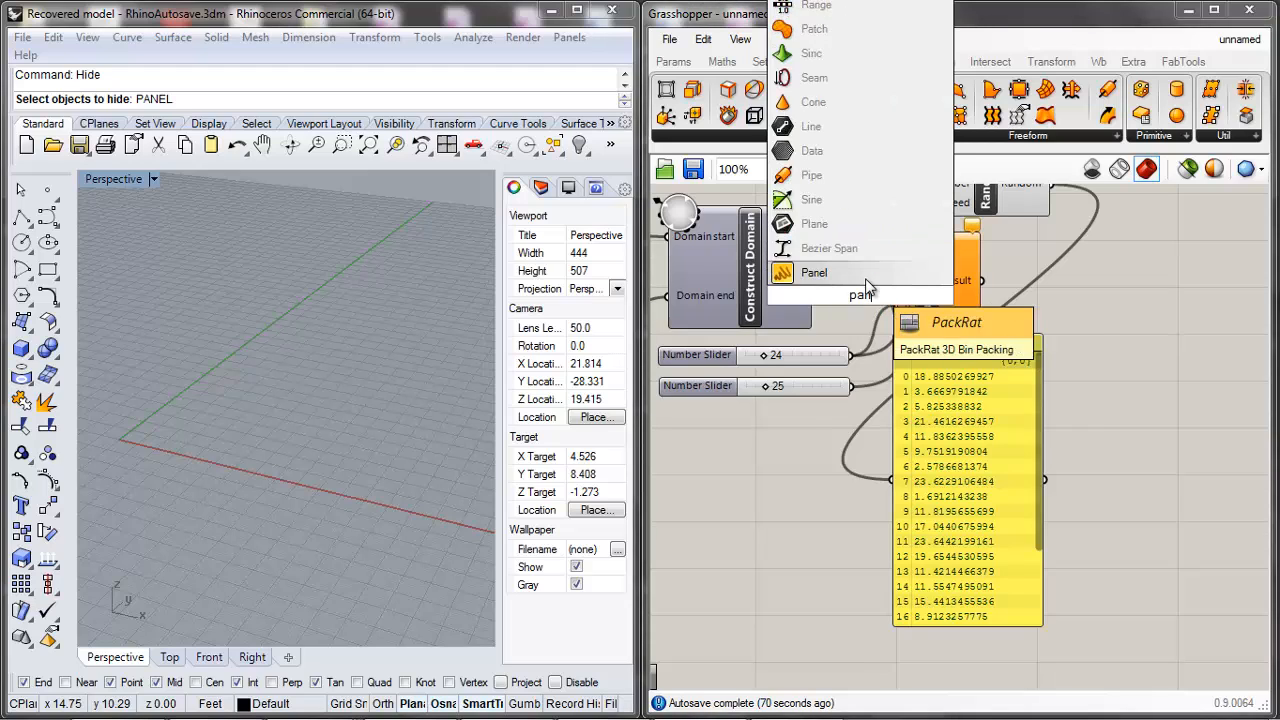
pyautogui.press('Return')
pyautogui.scroll(3, 940, 268)
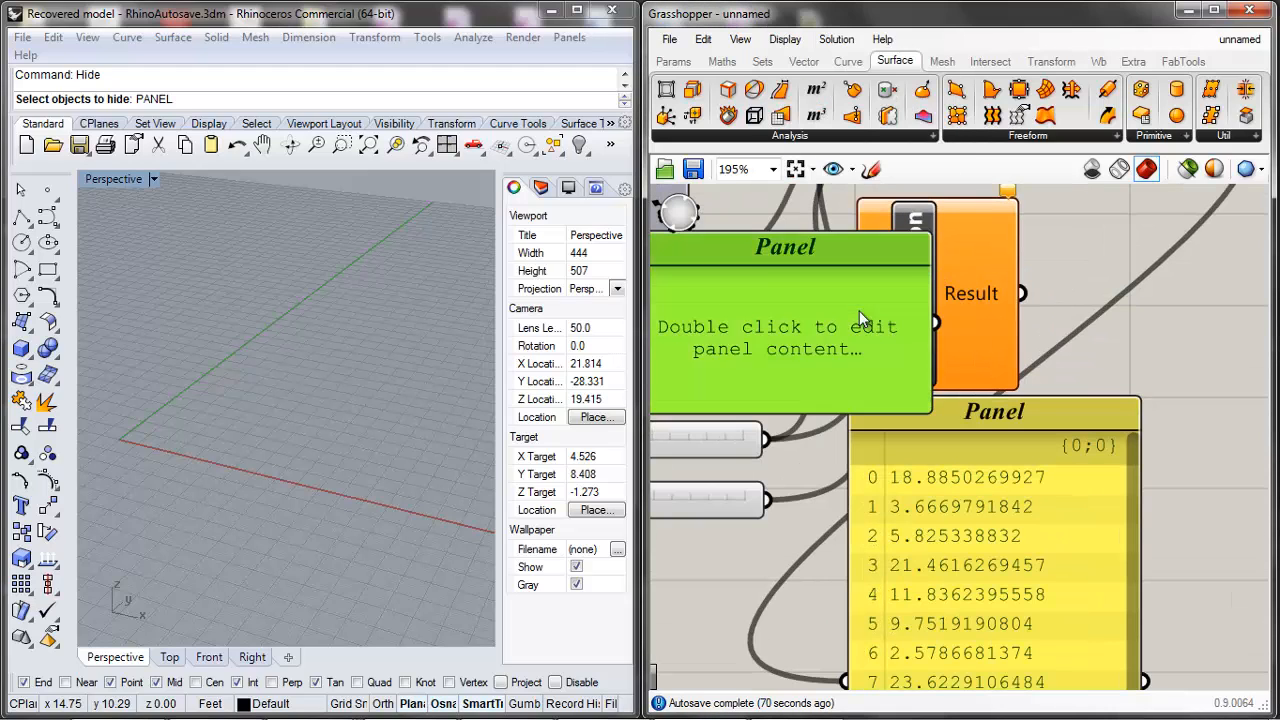
pyautogui.doubleClick(857, 305)
pyautogui.write('2')
pyautogui.press('Return')
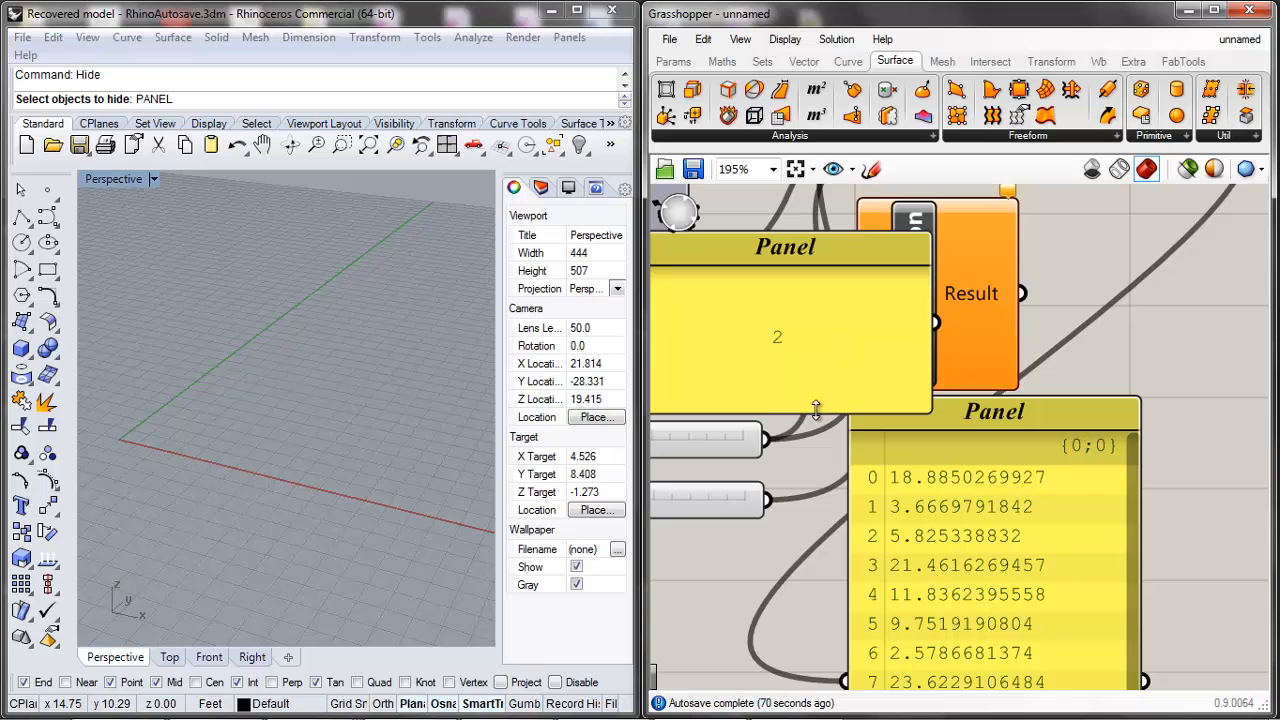
# Step: Shrink the new Panel to a single row, move Multiplication clear of it, and connect the Panel to input A
pyautogui.moveTo(815, 411); pyautogui.dragTo(812, 292)
pyautogui.moveTo(967, 326); pyautogui.dragTo(1071, 335)
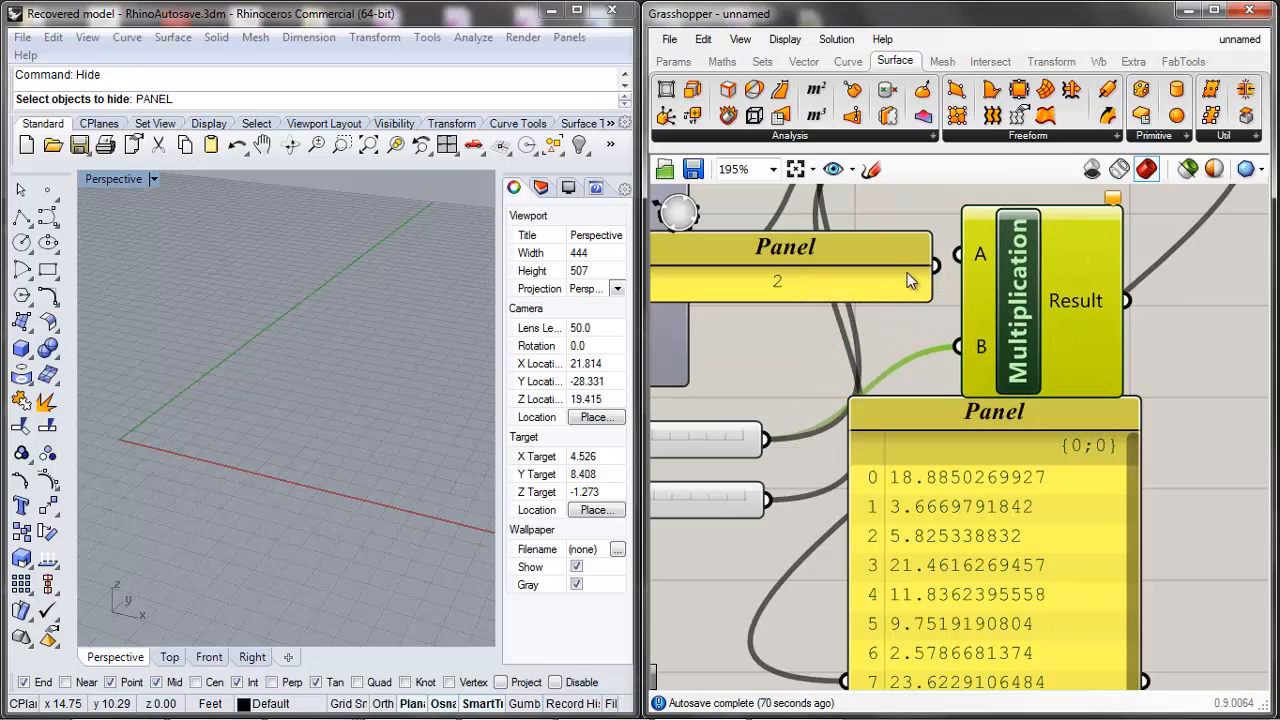
pyautogui.moveTo(946, 263); pyautogui.dragTo(958, 256)
# Step: Arrange the single-row Panel between Construct Domain and Multiplication, with Multiplication shifted farther from it
pyautogui.scroll(-4, 884, 284)
pyautogui.scroll(3, 868, 276)
pyautogui.moveTo(864, 275); pyautogui.dragTo(890, 257)
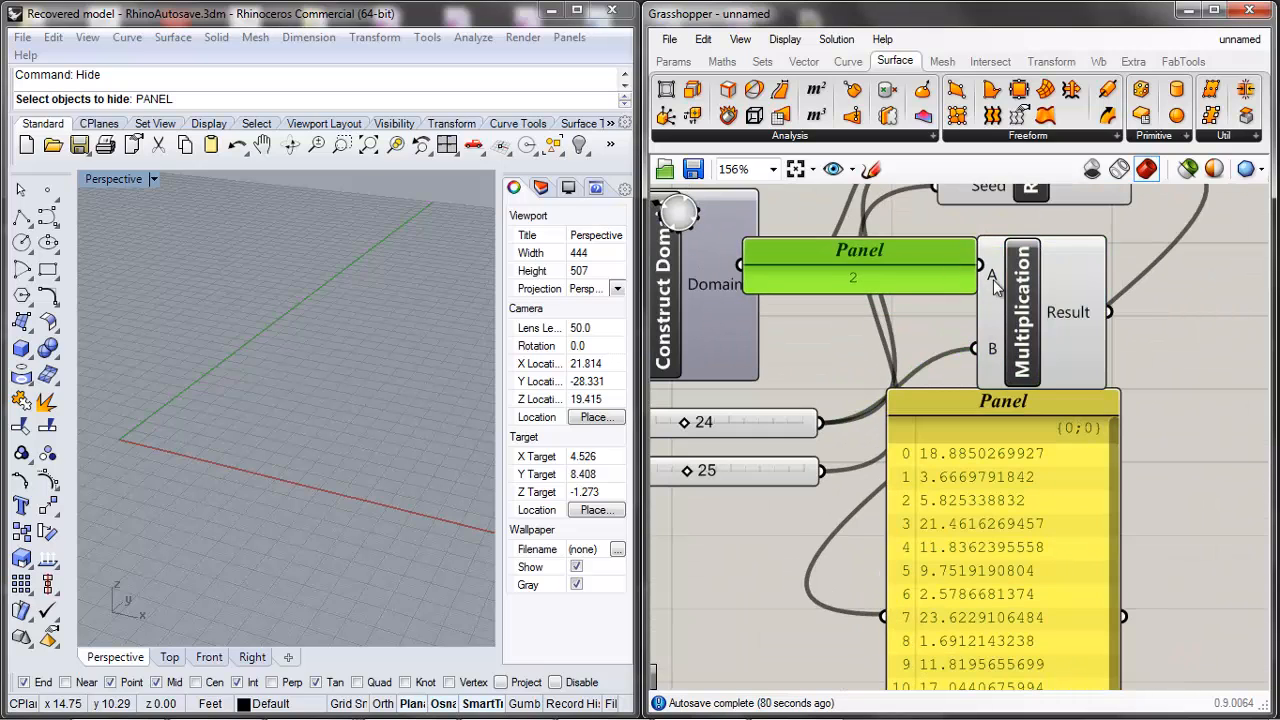
pyautogui.moveTo(1046, 308); pyautogui.dragTo(1092, 306)
pyautogui.moveTo(916, 276); pyautogui.dragTo(958, 323)
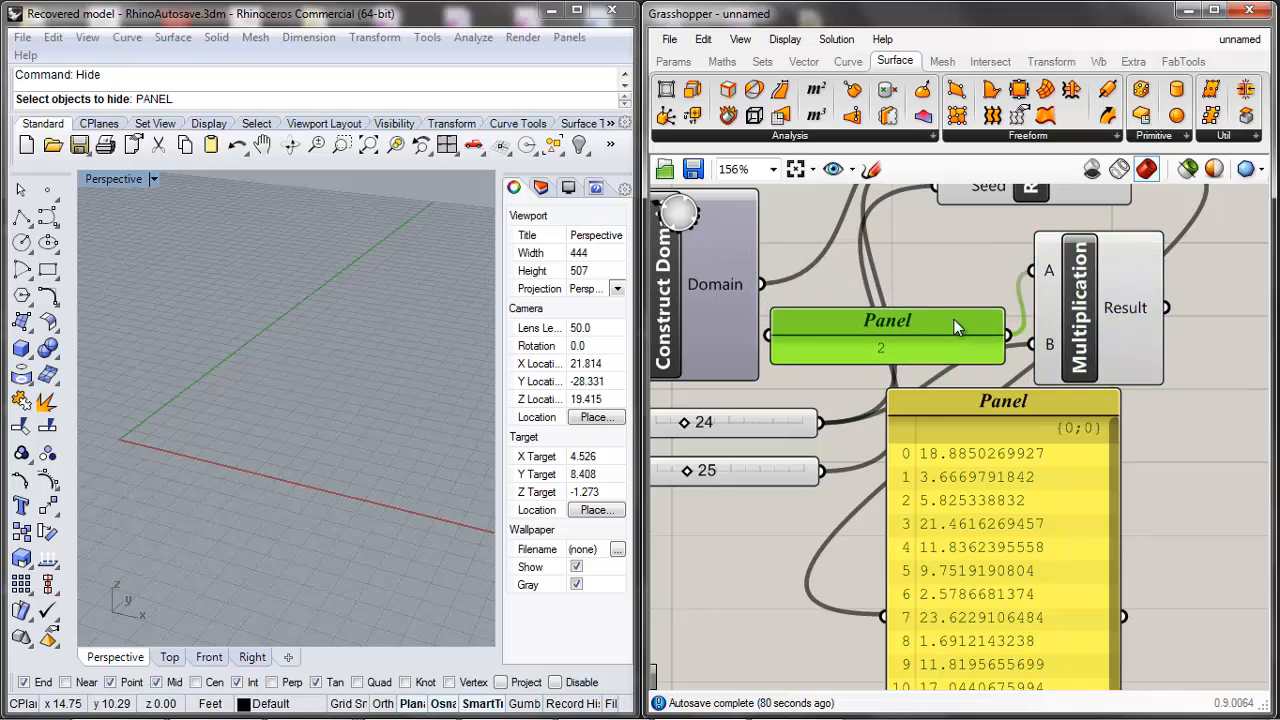
# Step: Shift Random slightly and connect the Multiplication Result to its Number input, replacing the direct slider connection
pyautogui.scroll(-2, 958, 330)
pyautogui.moveTo(993, 229); pyautogui.dragTo(1029, 232)
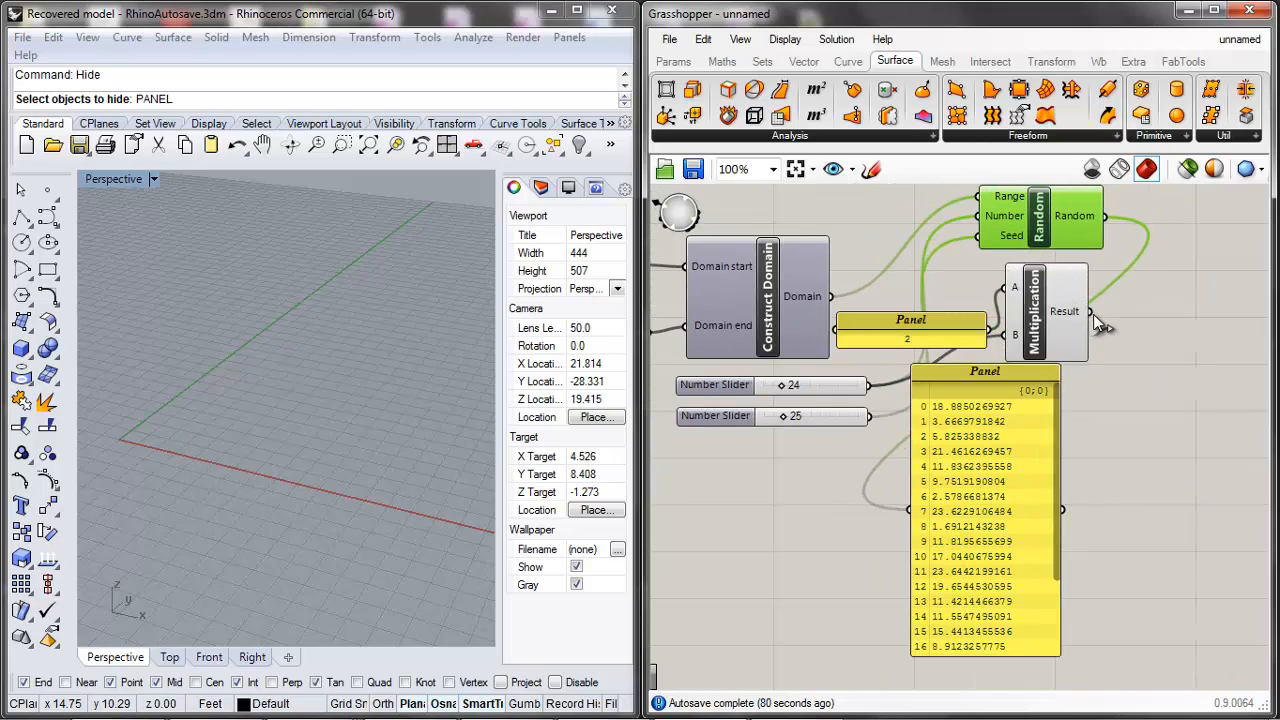
pyautogui.moveTo(1090, 311); pyautogui.dragTo(976, 217)
# Step: Scroll the long Panel to the end of its list to check how many random numbers are generated
pyautogui.click(977, 457)
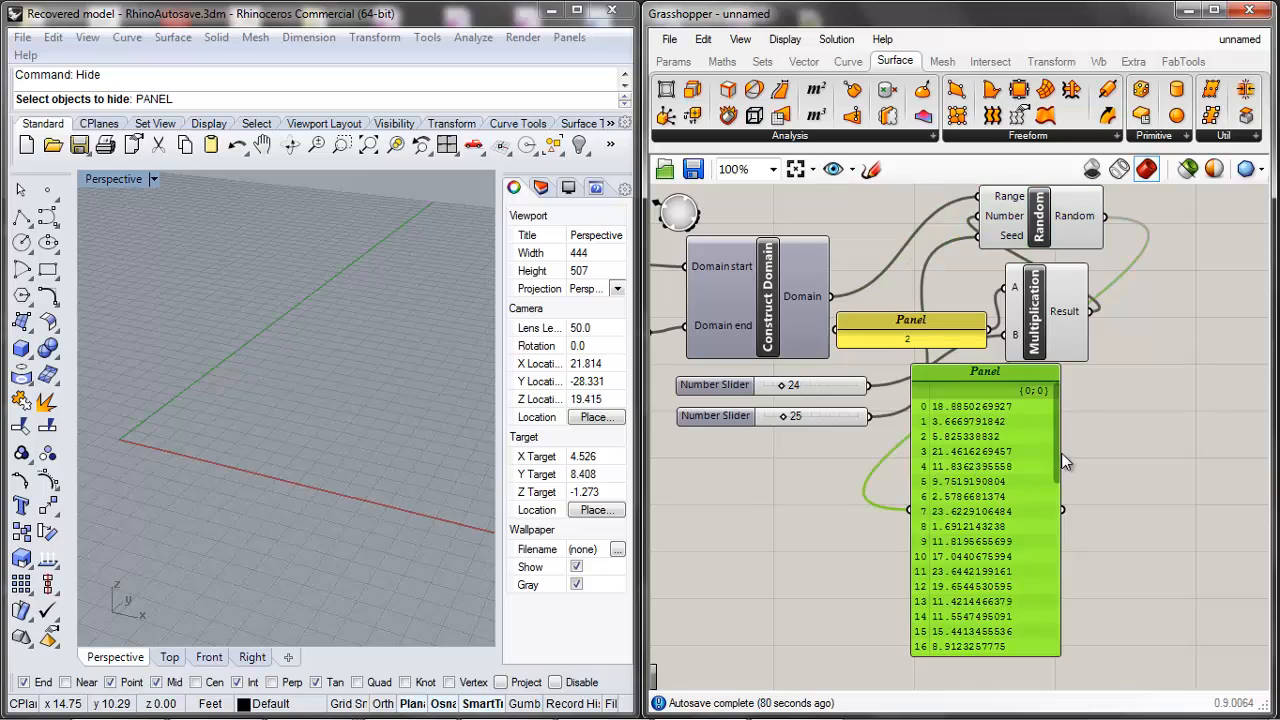
pyautogui.click(1067, 457)
pyautogui.moveTo(1057, 454); pyautogui.dragTo(1060, 672)
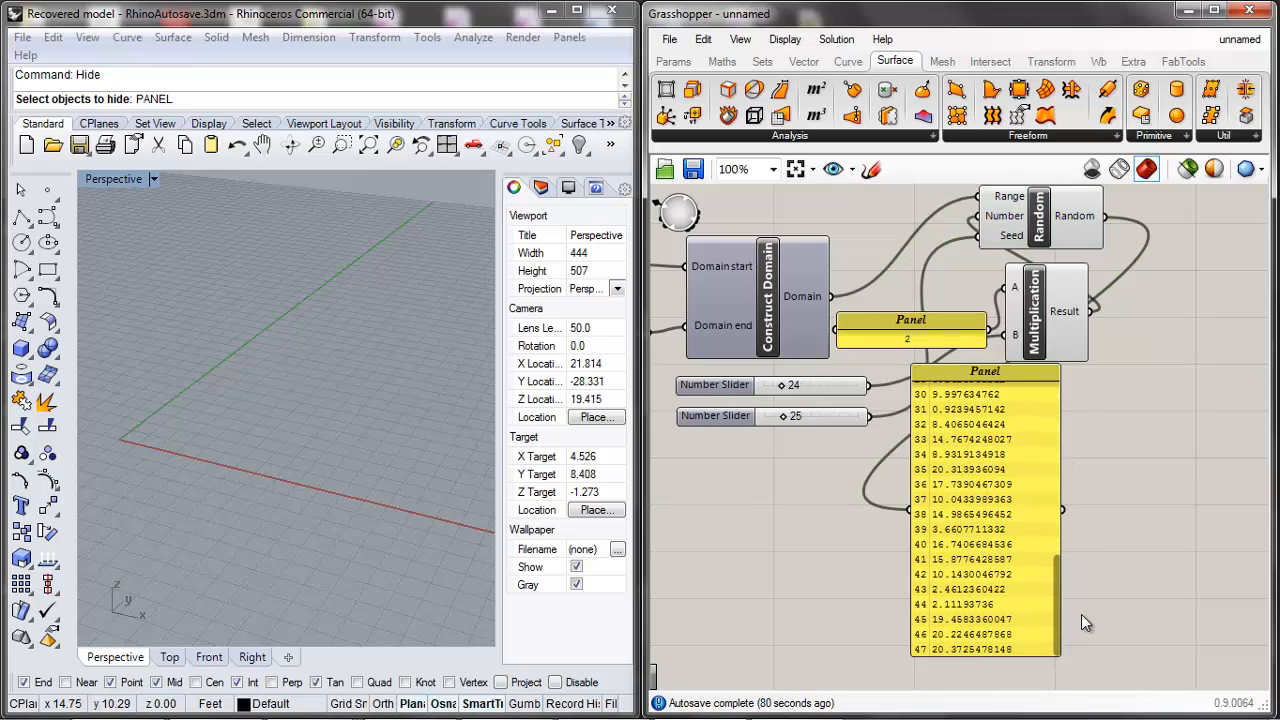
pyautogui.scroll(-1, 975, 536)
pyautogui.scroll(3, 1023, 462)
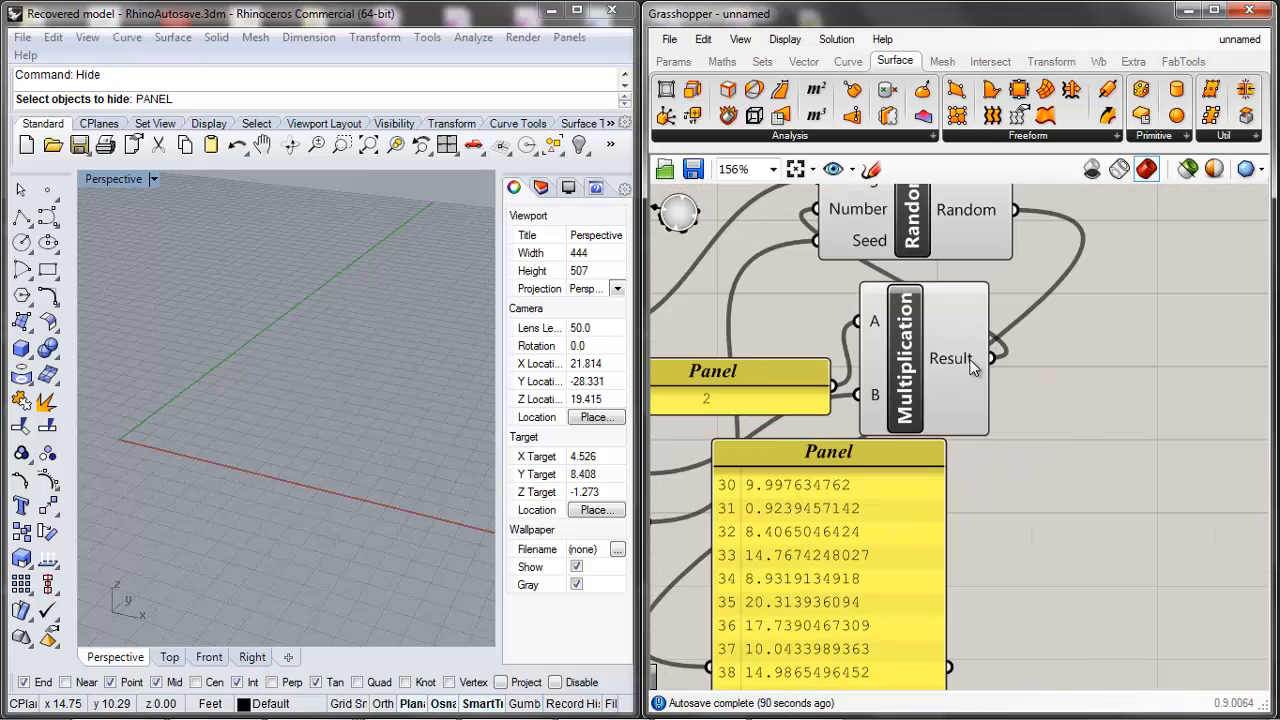
pyautogui.doubleClick(1182, 337)
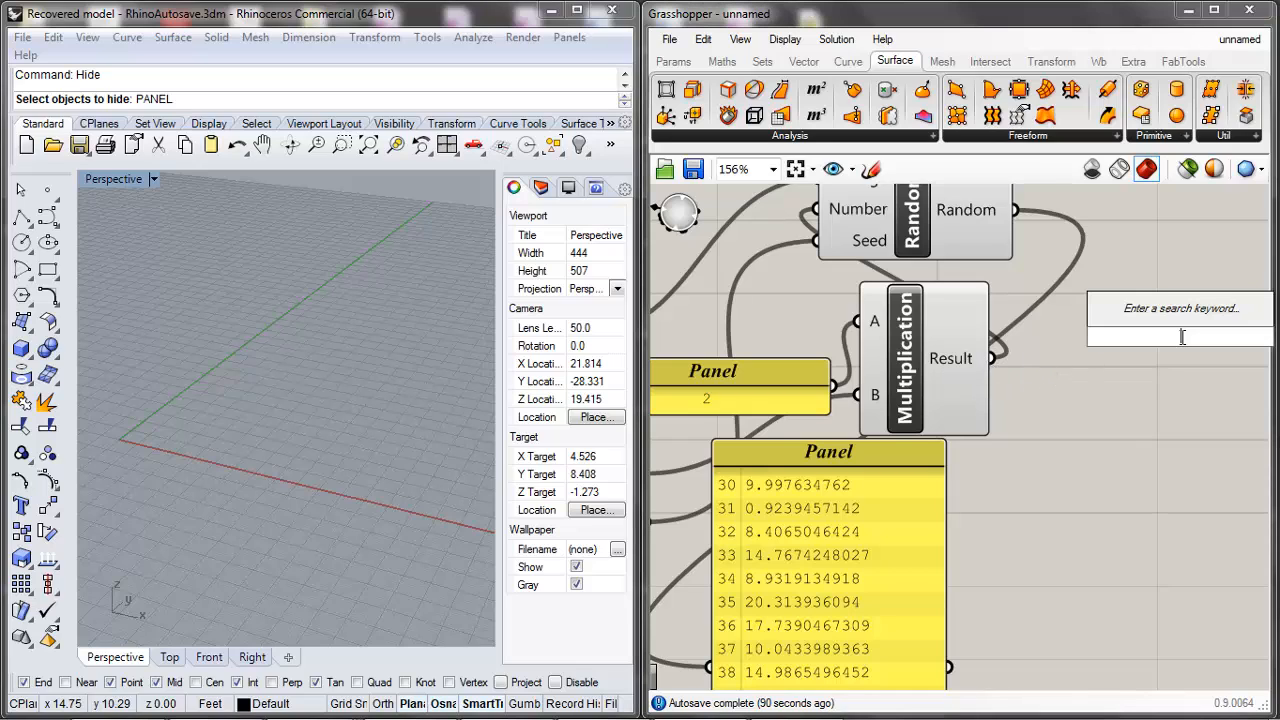
pyautogui.write('splitr')
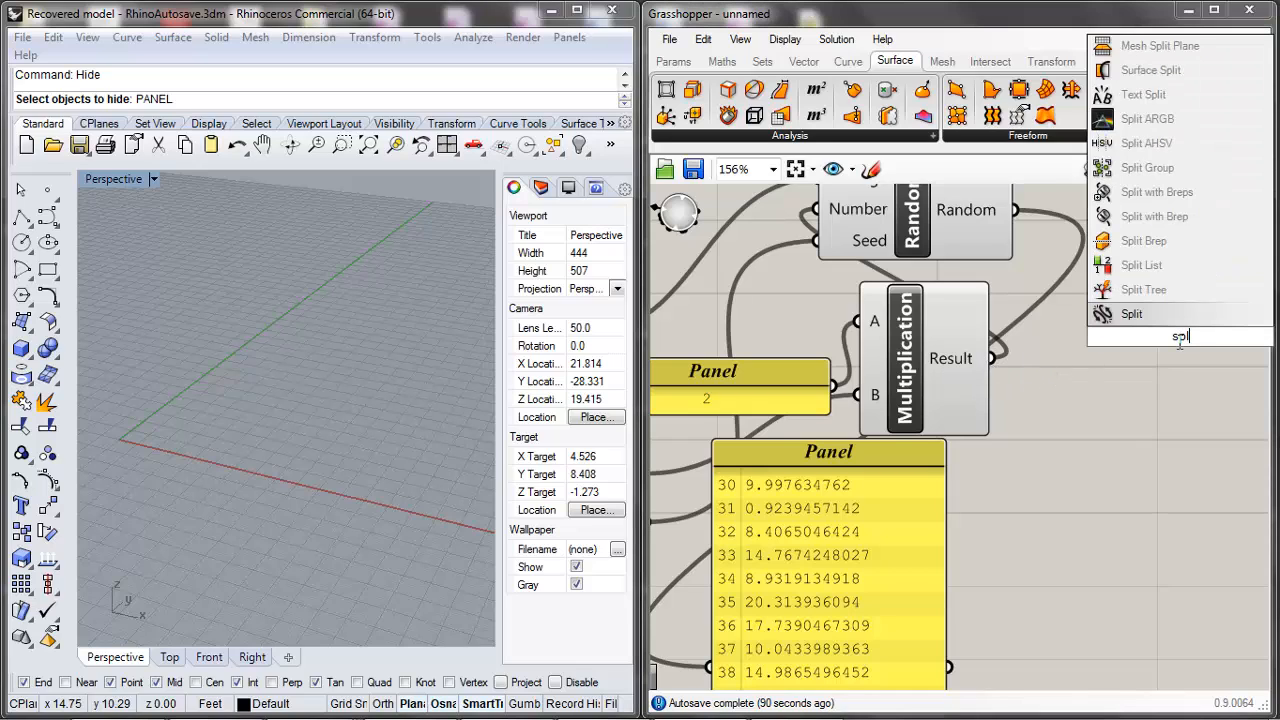
pyautogui.press('Up')
pyautogui.press('Up')
pyautogui.press('Up')
pyautogui.press('Up')
pyautogui.press('Up')
pyautogui.press('Up')
pyautogui.press('Up')
pyautogui.press('Up')
pyautogui.press('Up')
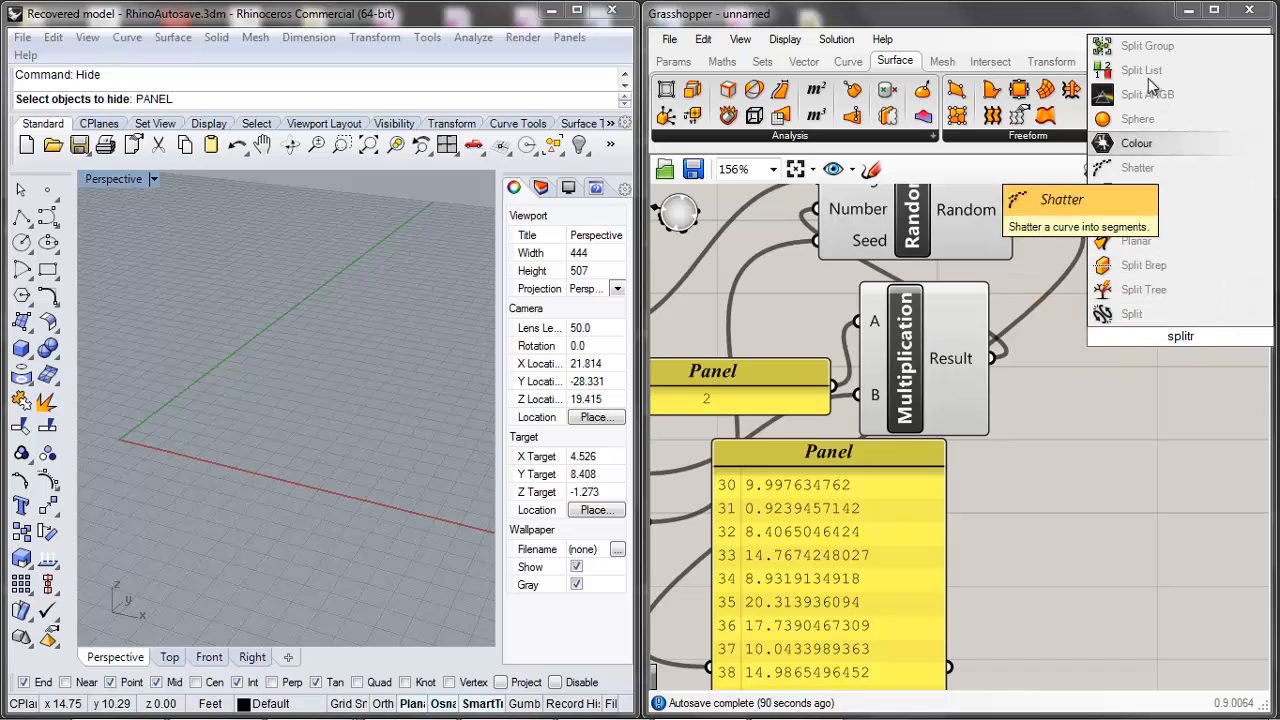
pyautogui.press('Return')
pyautogui.click(1227, 343)
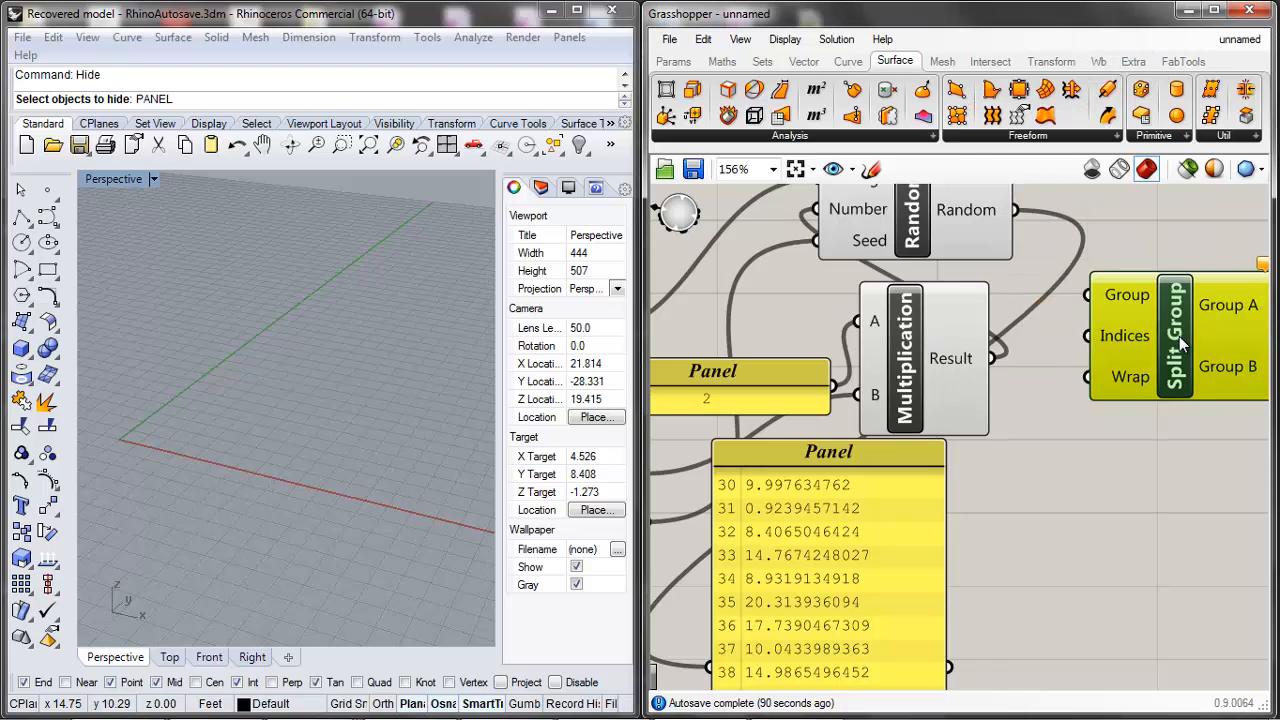
pyautogui.press('Delete')
# Step: Add a Split List component beside Multiplication and connect the Random output to its List input
pyautogui.doubleClick(1179, 336)
pyautogui.write('split')
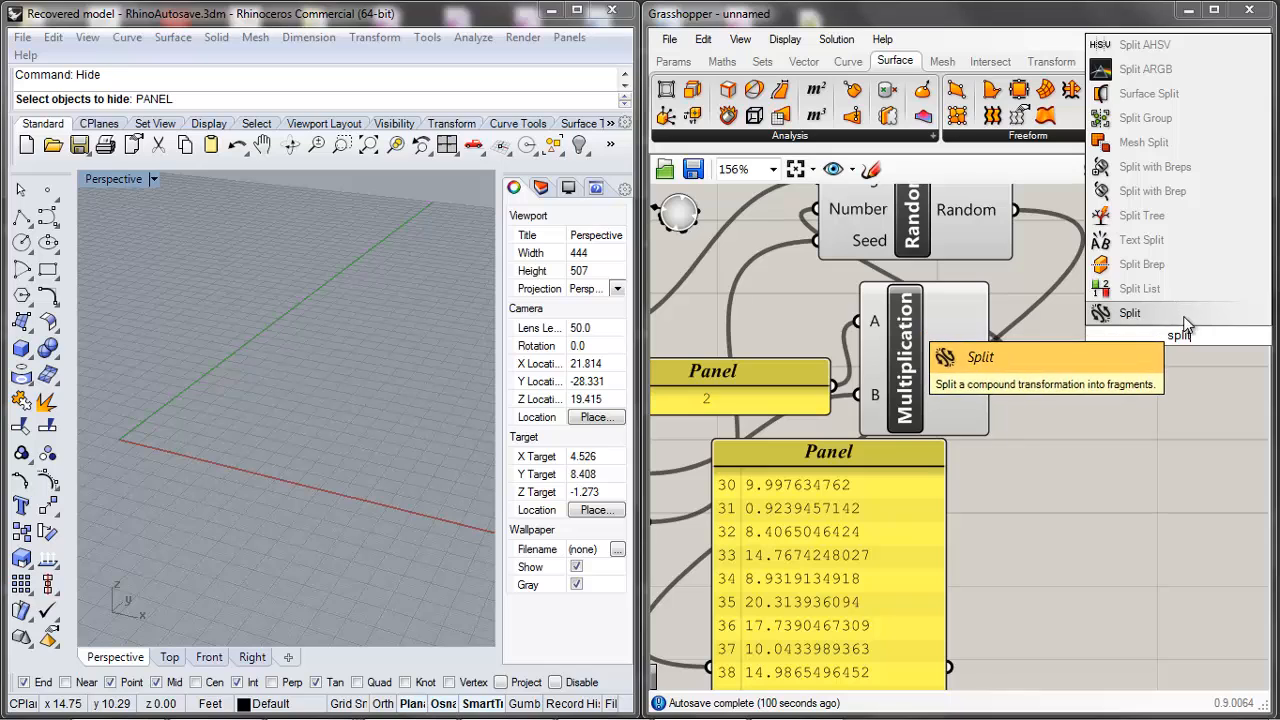
pyautogui.click(1150, 290)
pyautogui.scroll(1, 1137, 337)
pyautogui.click(1120, 332)
pyautogui.scroll(-3, 1120, 332)
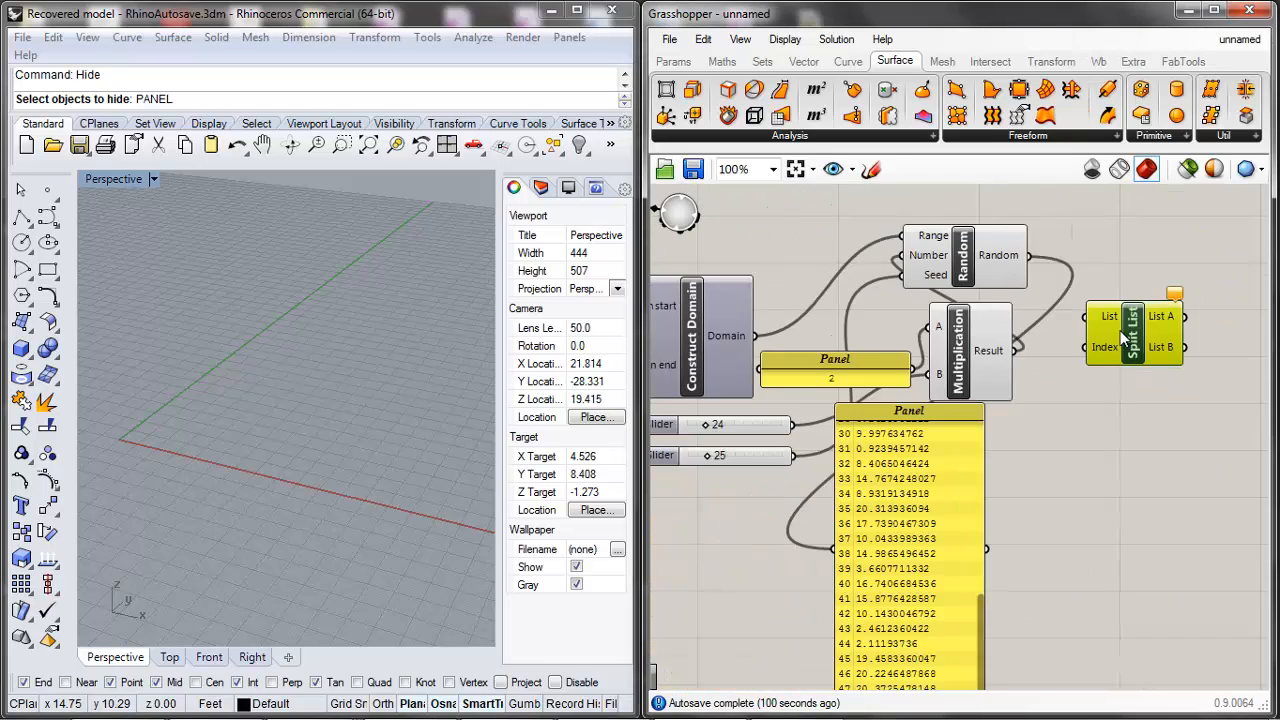
pyautogui.scroll(2, 1120, 330)
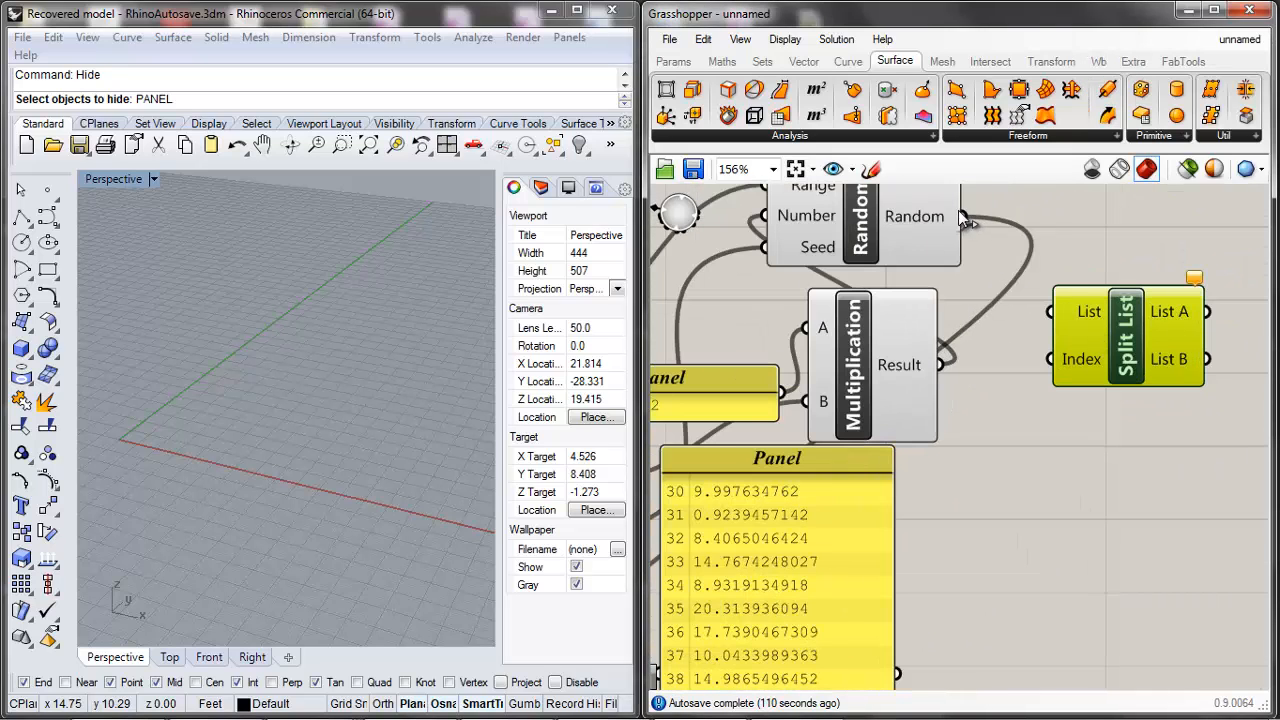
pyautogui.moveTo(962, 217); pyautogui.dragTo(1050, 311)
pyautogui.moveTo(1130, 328); pyautogui.dragTo(1097, 313, button='right')
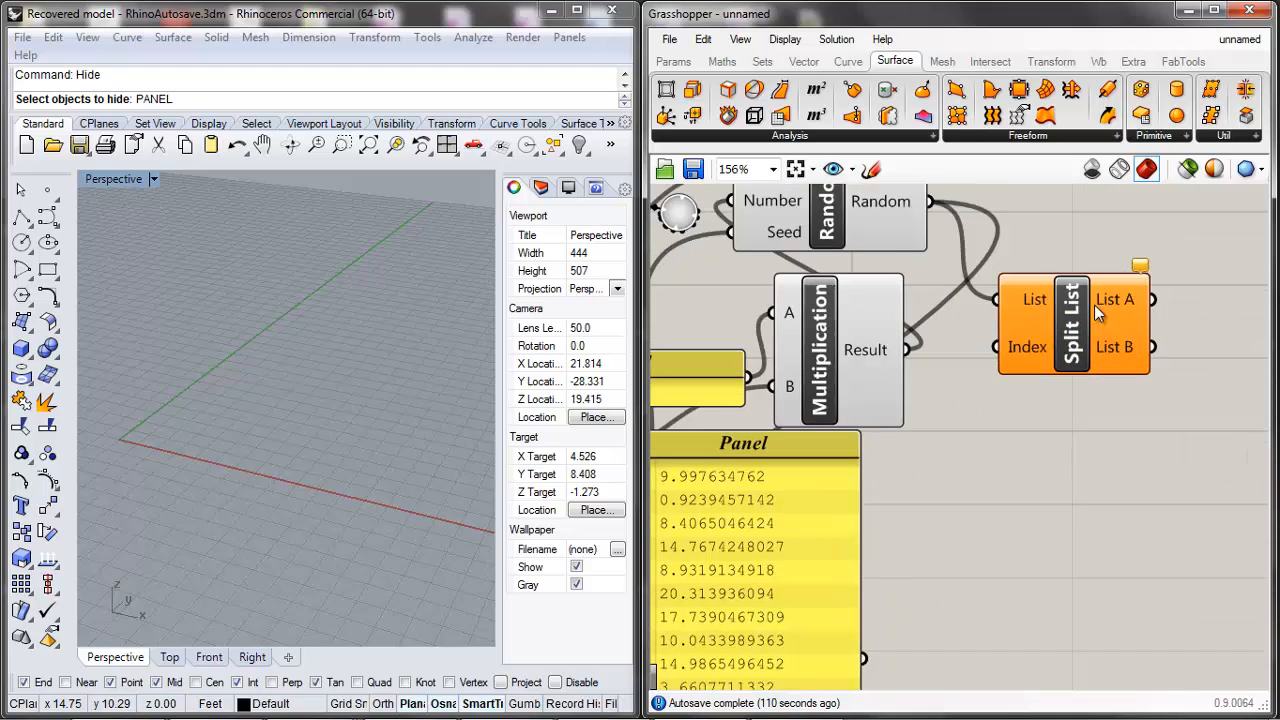
# Step: Reposition Split List level with Multiplication and read its runtime warning
pyautogui.scroll(1, 1097, 313)
pyautogui.click(1117, 331)
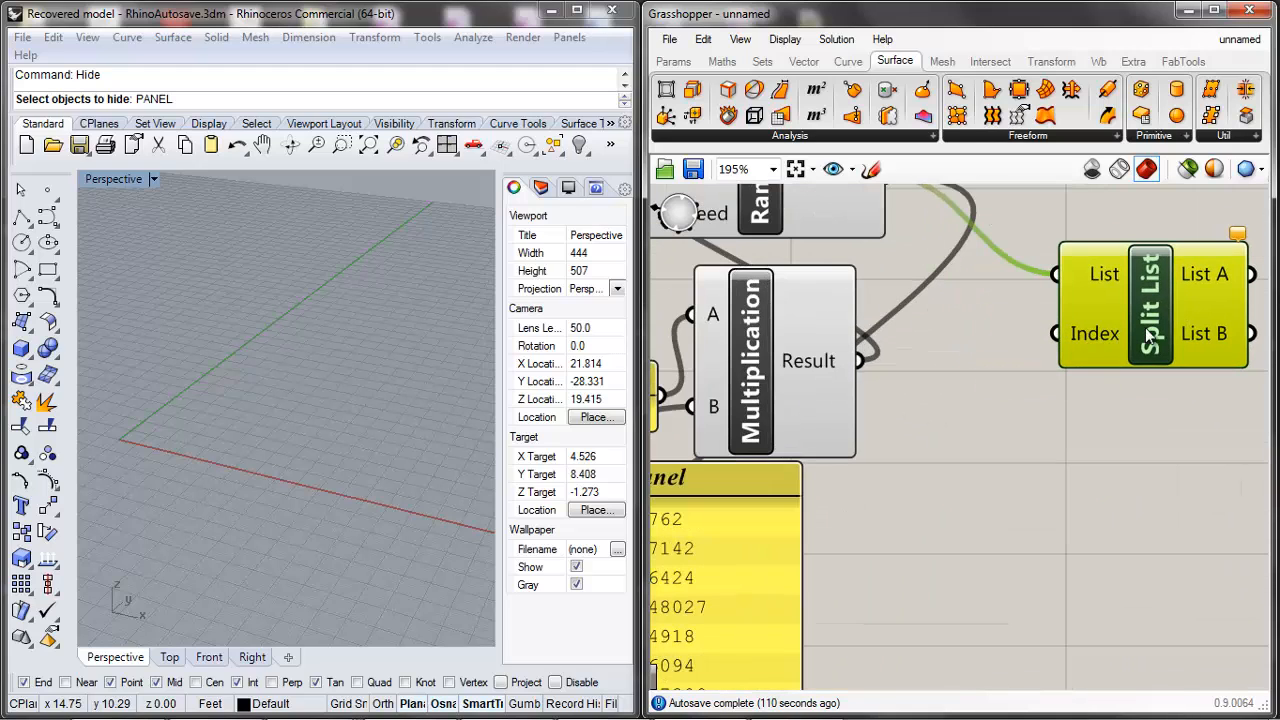
pyautogui.moveTo(1155, 343); pyautogui.dragTo(1113, 403)
pyautogui.scroll(-1, 1100, 370)
pyautogui.scroll(2, 1100, 370)
pyautogui.moveTo(1225, 282)
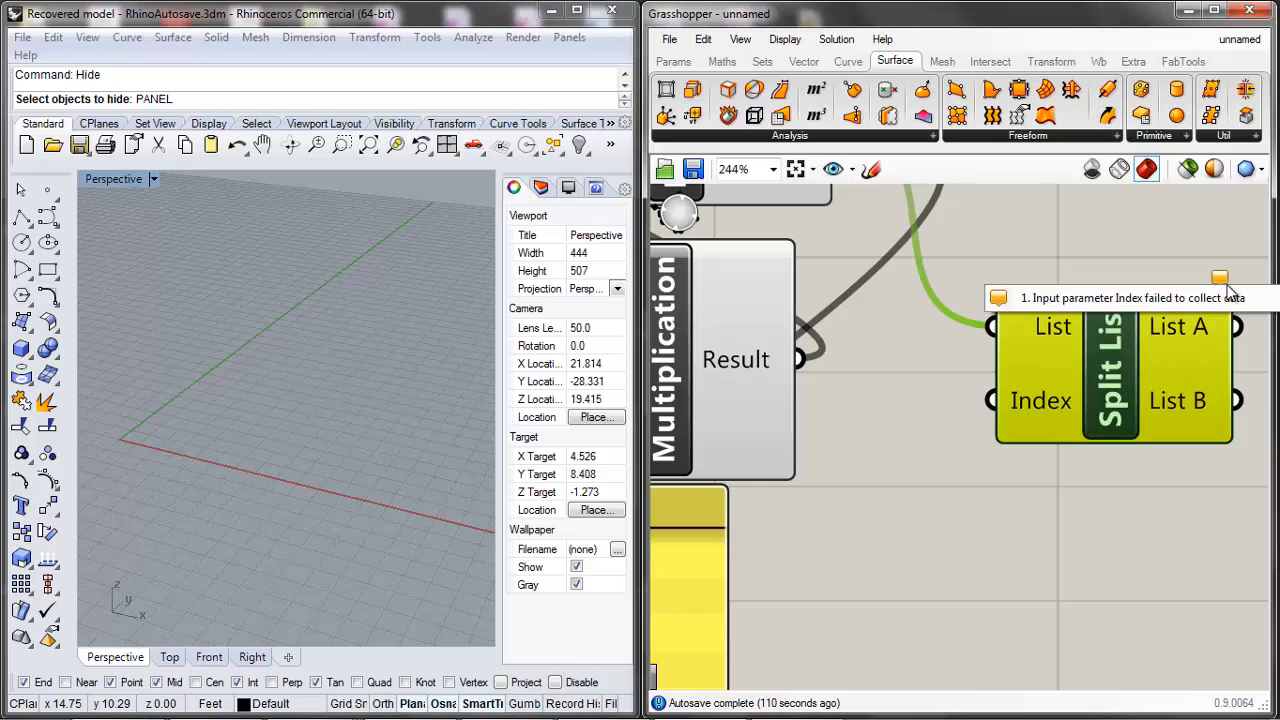
pyautogui.click(1056, 466)
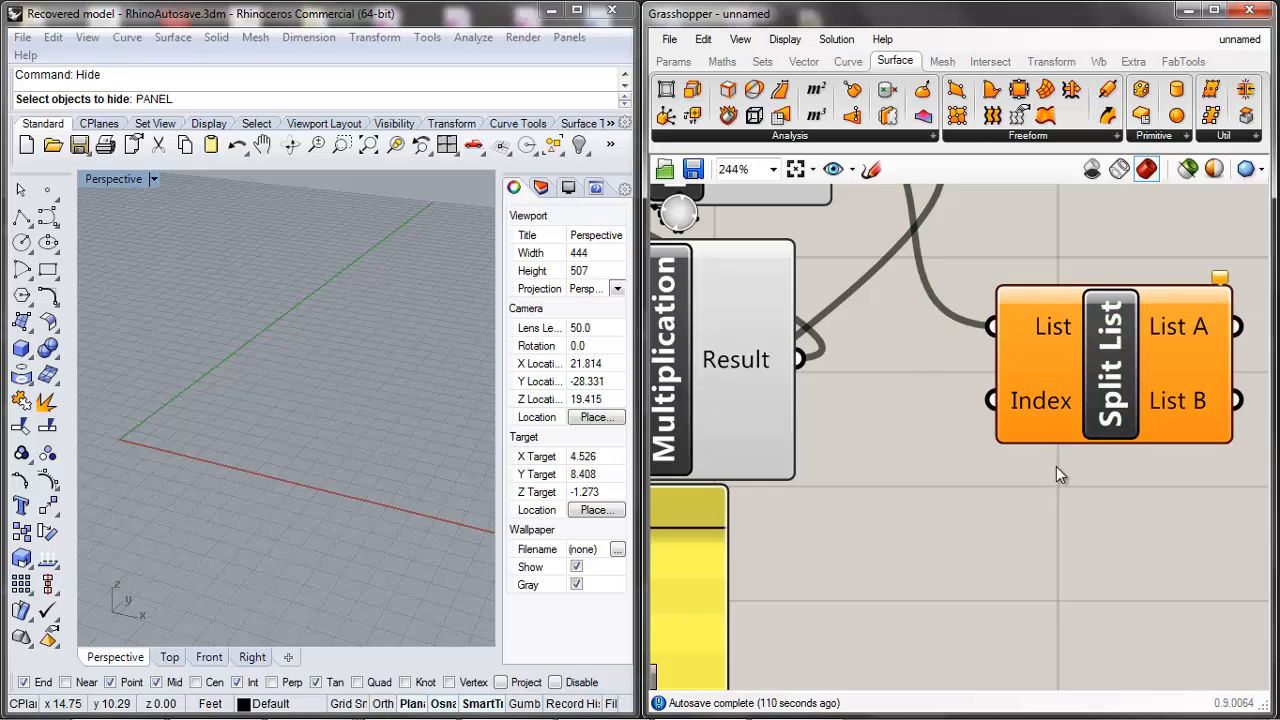
pyautogui.click(1042, 406)
# Step: Switch to the Grasshopper Tutorial 03_03 document and examine how Random and Split List's Index input are fed there
pyautogui.click(905, 327)
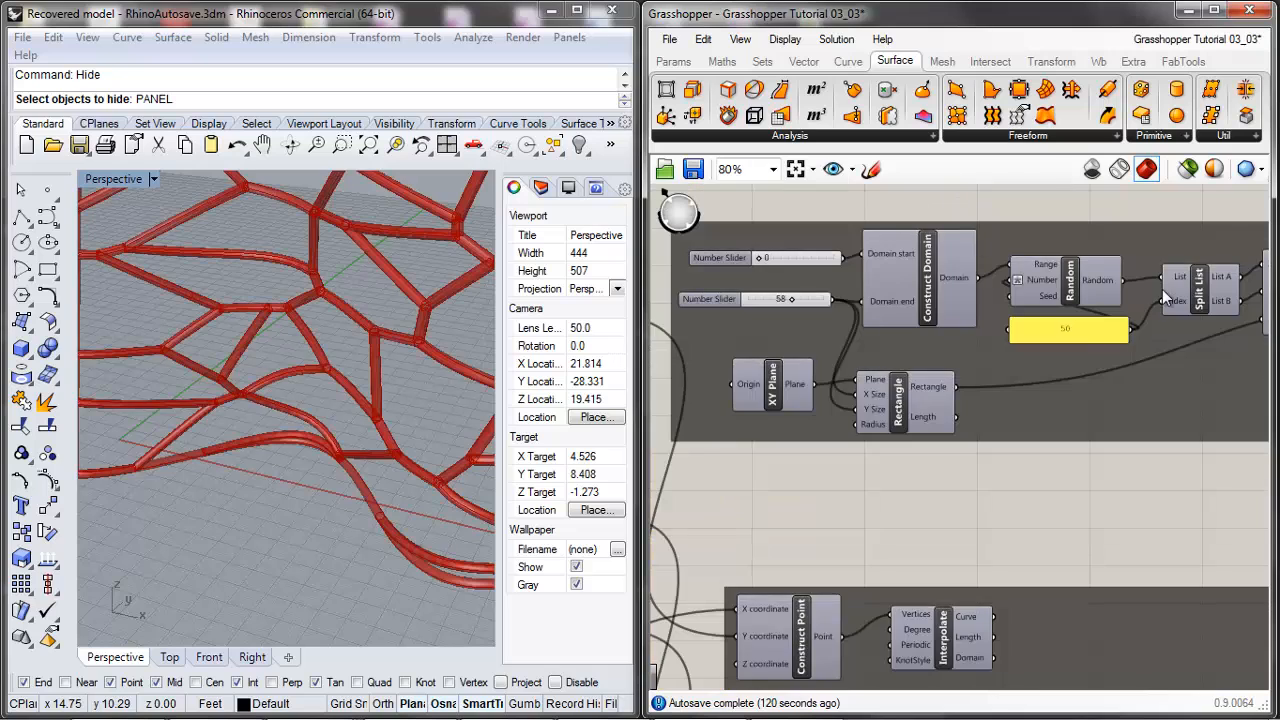
pyautogui.scroll(-2, 1091, 290)
pyautogui.scroll(3, 1050, 330)
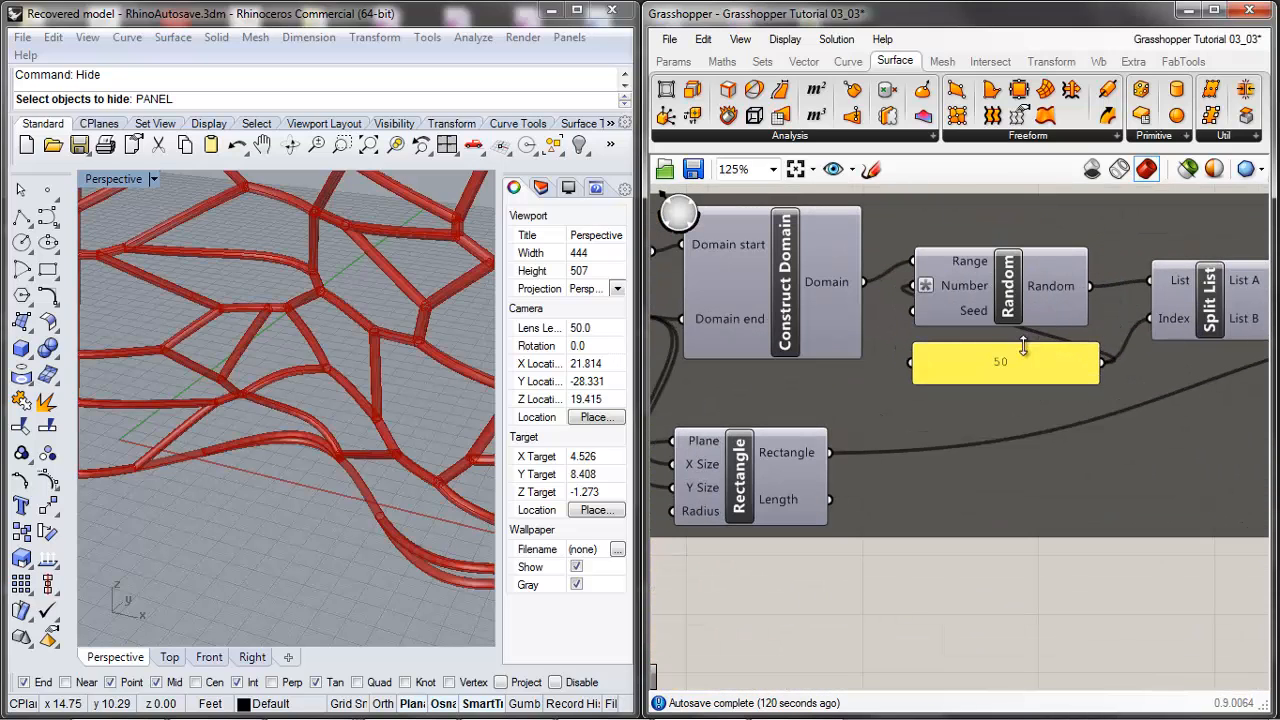
pyautogui.click(1024, 362)
pyautogui.scroll(-3, 1031, 318)
pyautogui.scroll(4, 810, 365)
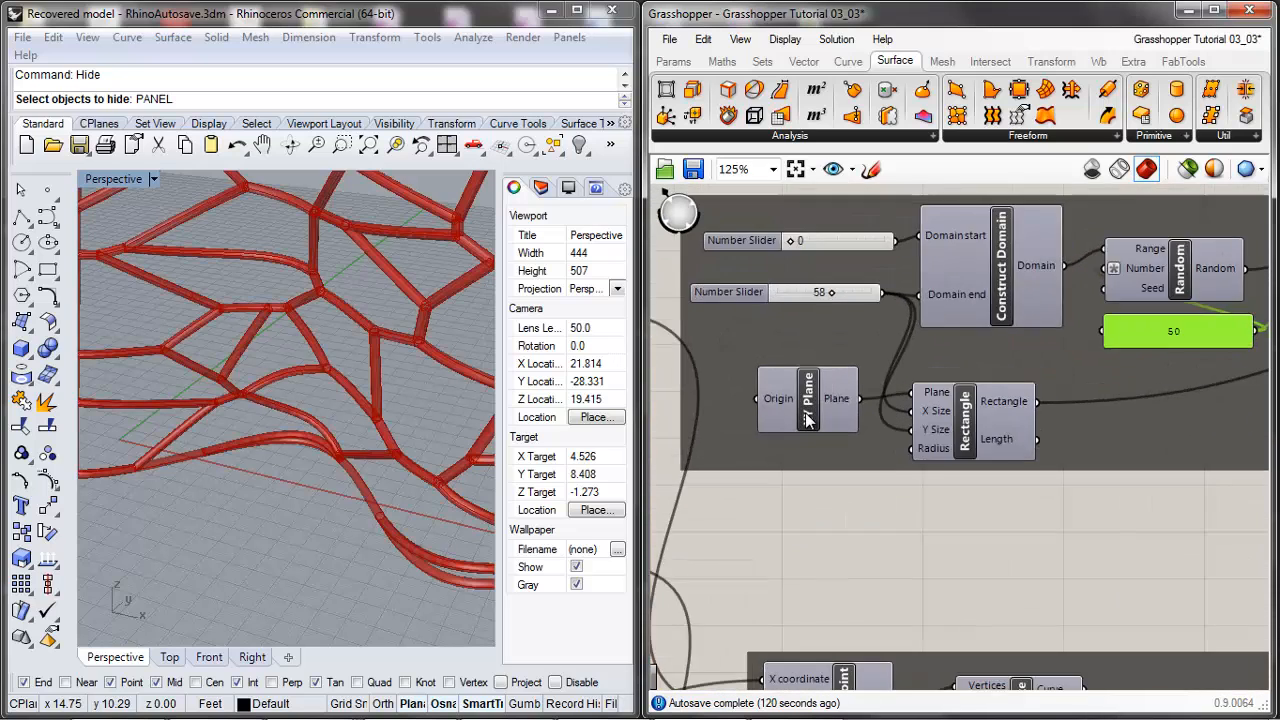
pyautogui.scroll(-3, 810, 358)
pyautogui.scroll(2, 885, 268)
pyautogui.scroll(-5, 1020, 345)
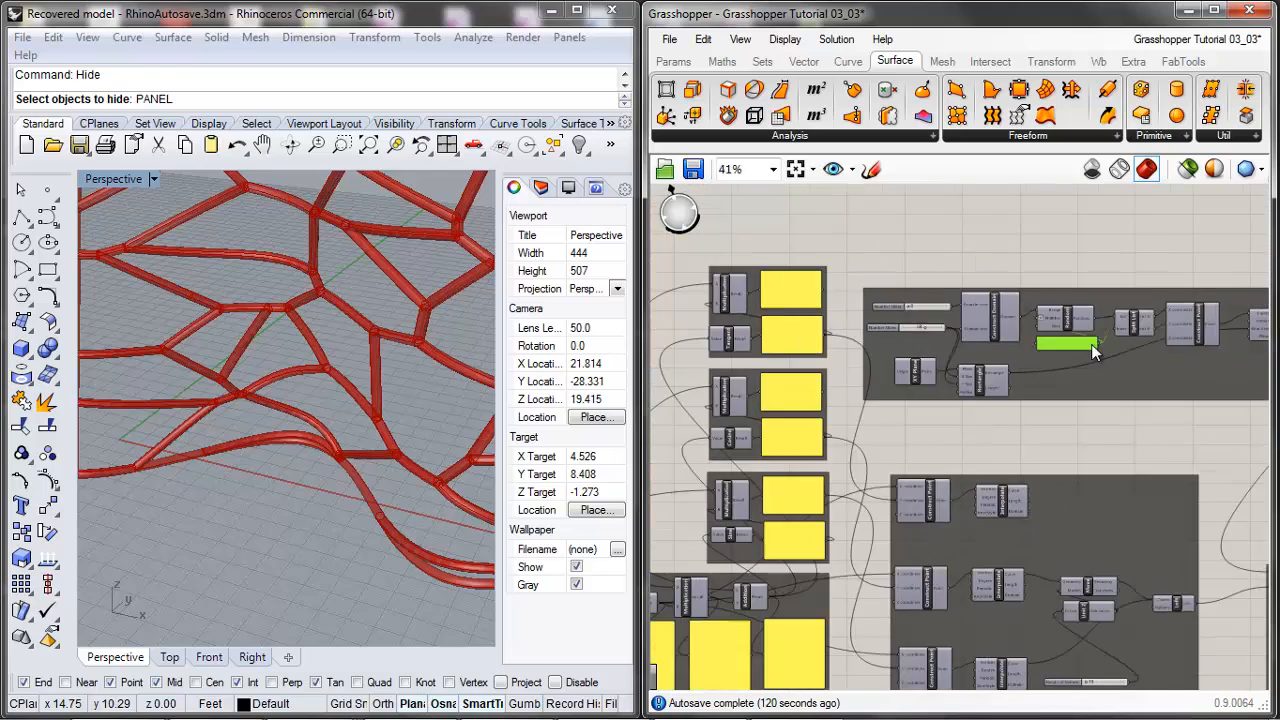
pyautogui.scroll(4, 1145, 319)
pyautogui.scroll(1, 1115, 313)
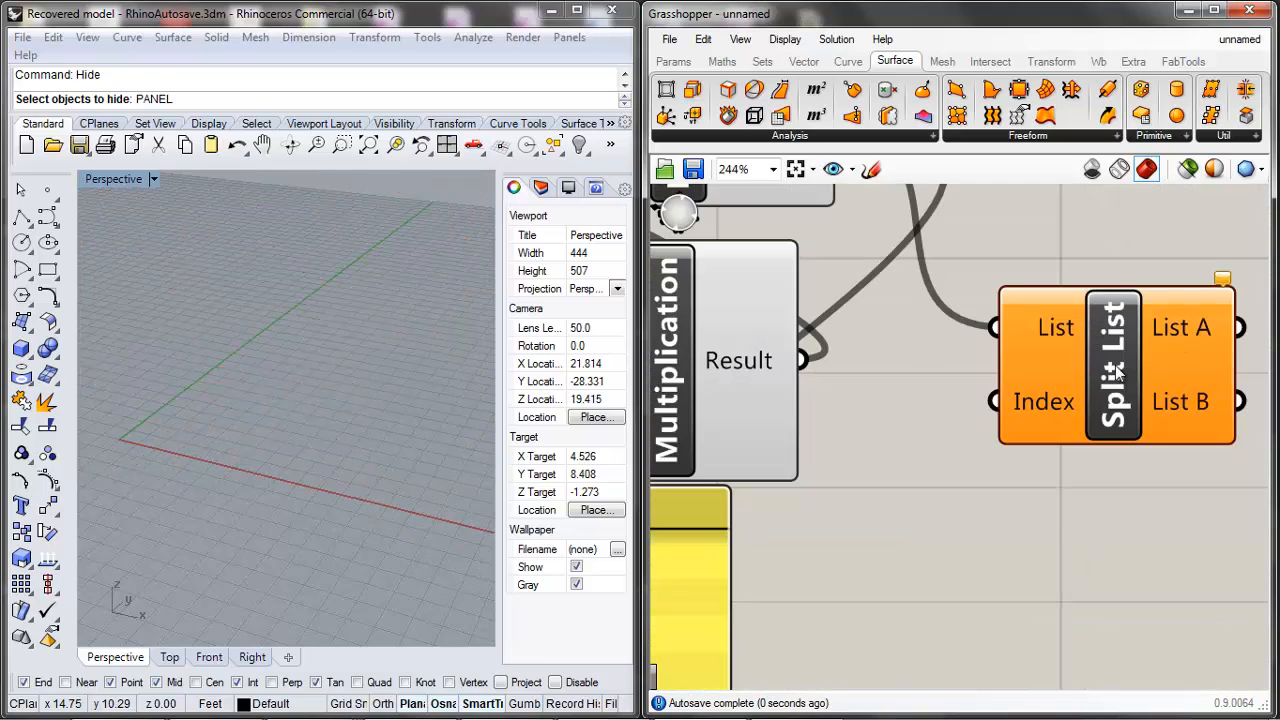
# Step: Open the help for Split List, read its example about the split index, and close the help
pyautogui.rightClick(1117, 372)
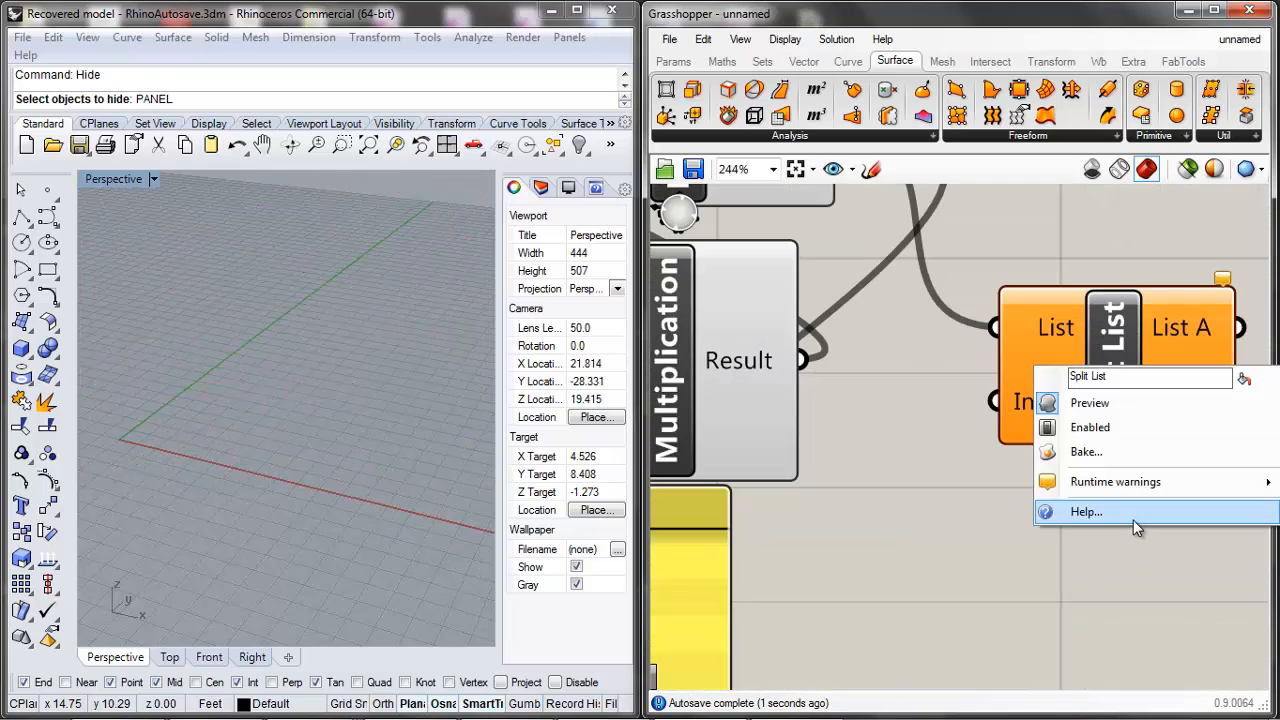
pyautogui.click(1133, 520)
pyautogui.scroll(-3, 1057, 566)
pyautogui.moveTo(941, 462); pyautogui.dragTo(1029, 471)
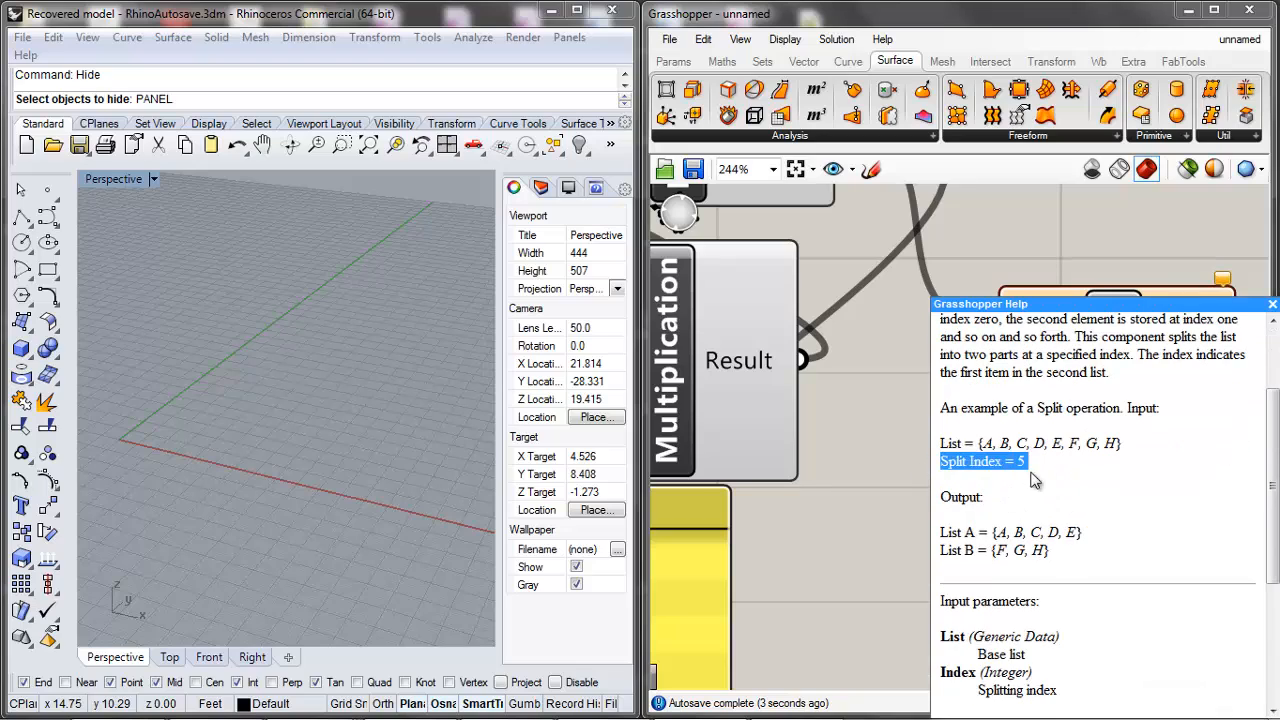
pyautogui.click(1066, 471)
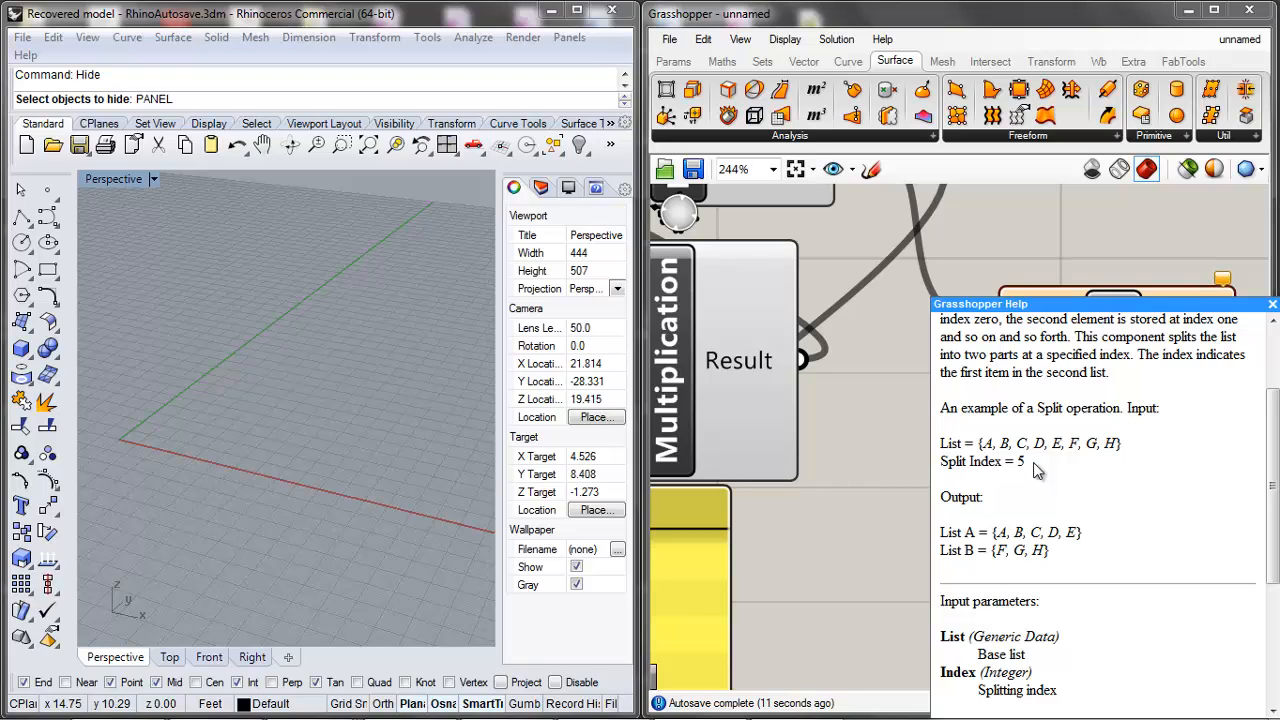
pyautogui.click(1272, 304)
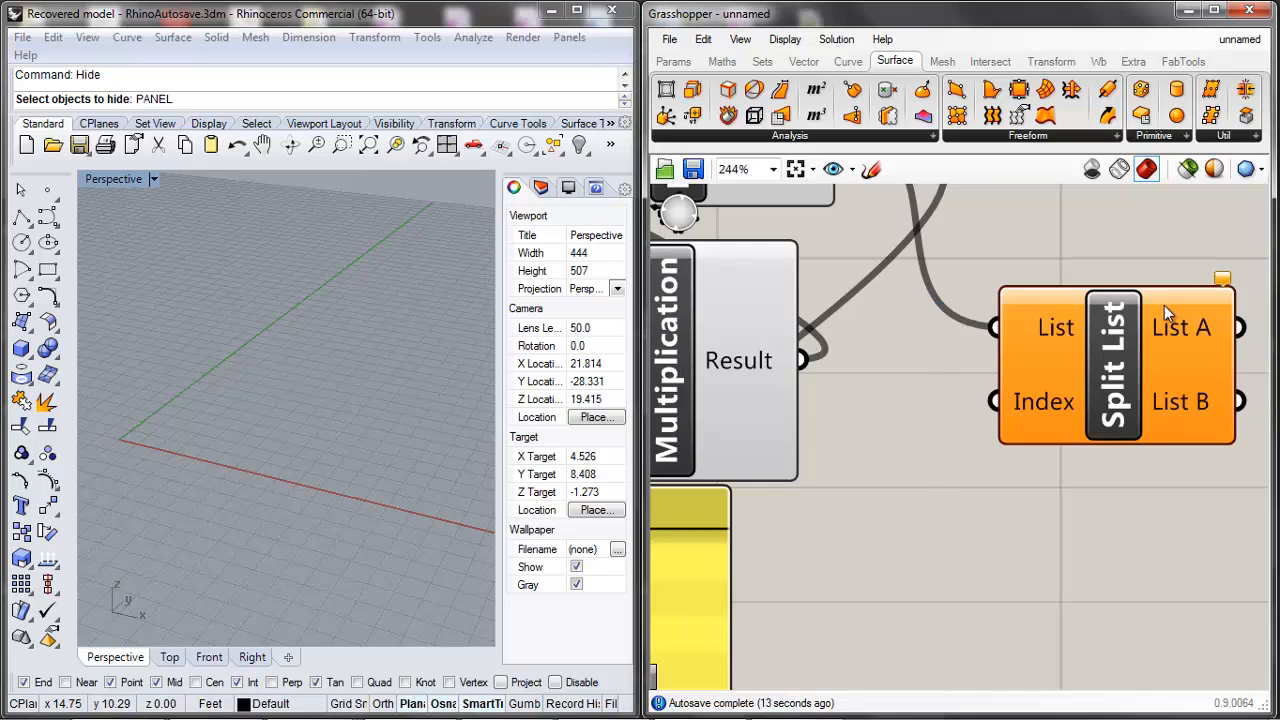
pyautogui.scroll(-5, 1168, 313)
pyautogui.scroll(3, 1125, 340)
pyautogui.click(1125, 340)
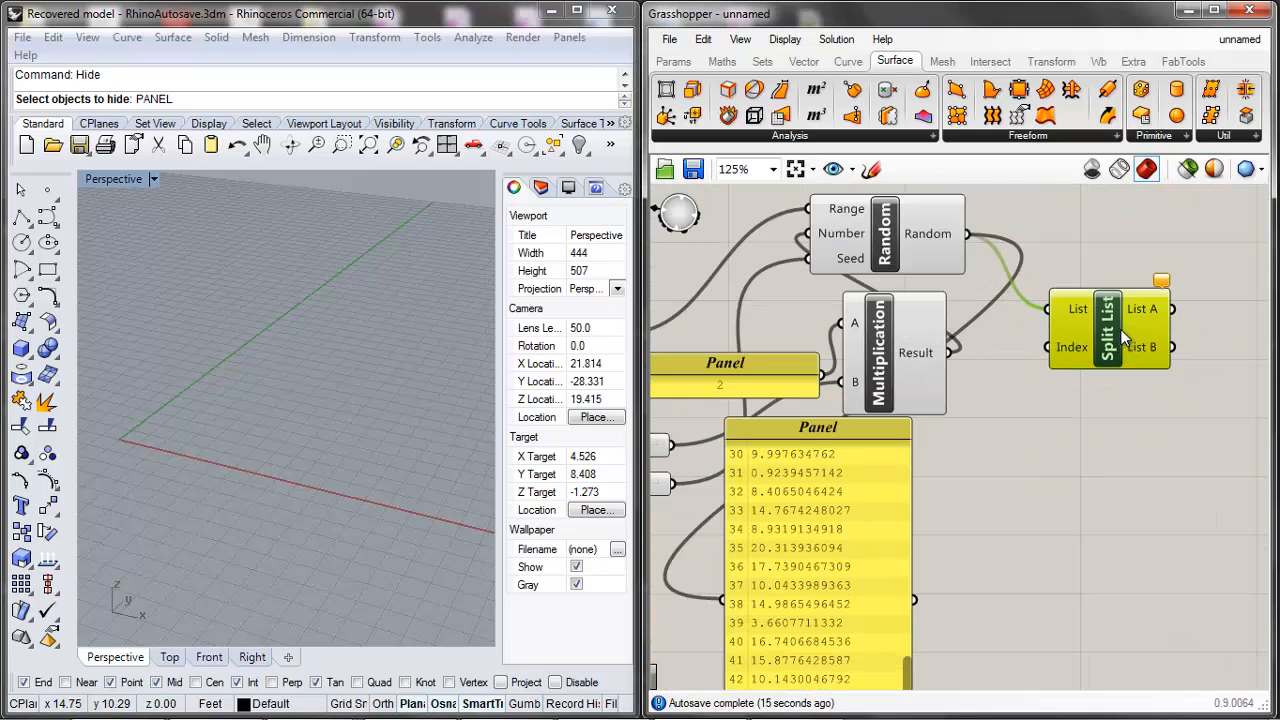
pyautogui.scroll(-3, 1090, 375)
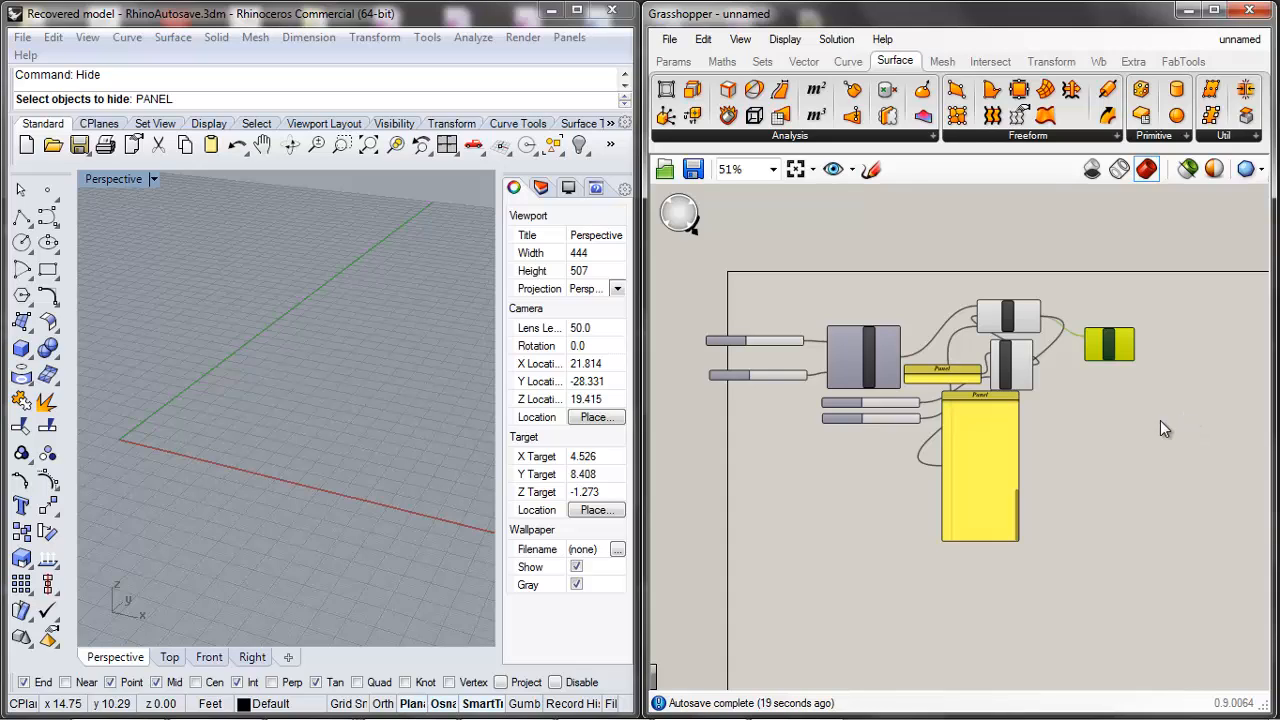
pyautogui.scroll(3, 1160, 425)
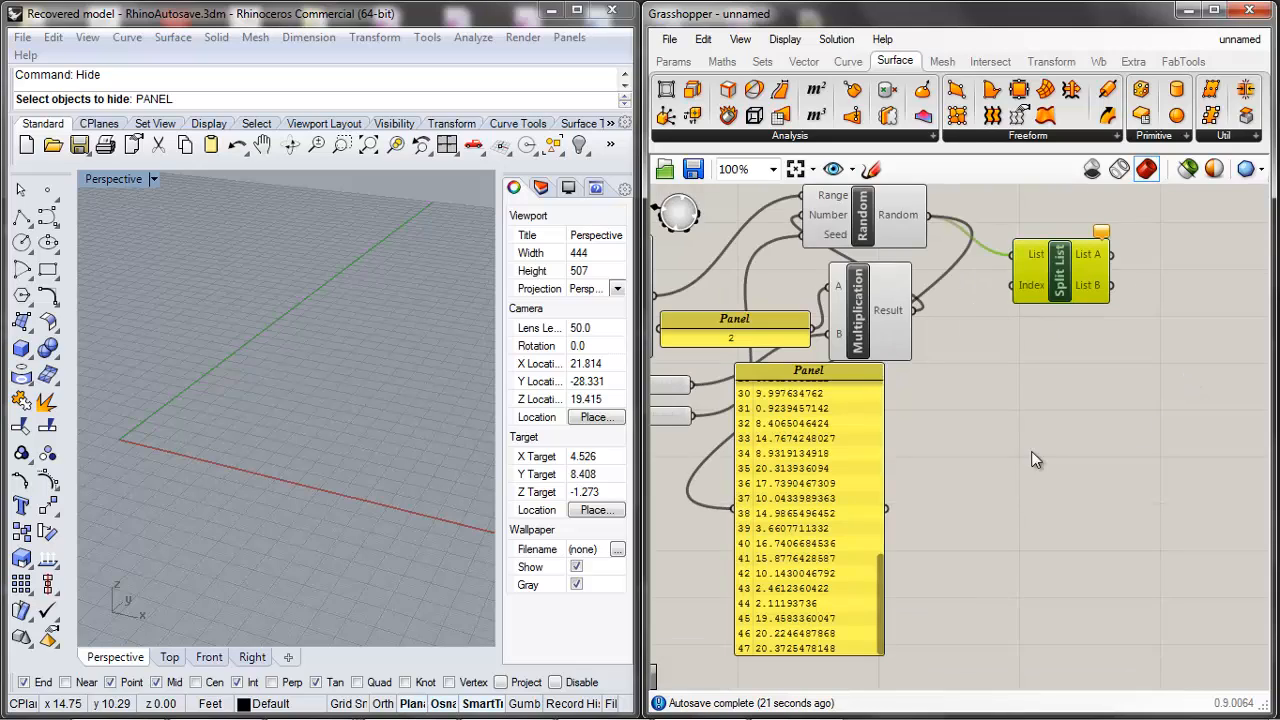
pyautogui.doubleClick(996, 399)
pyautogui.click(902, 331)
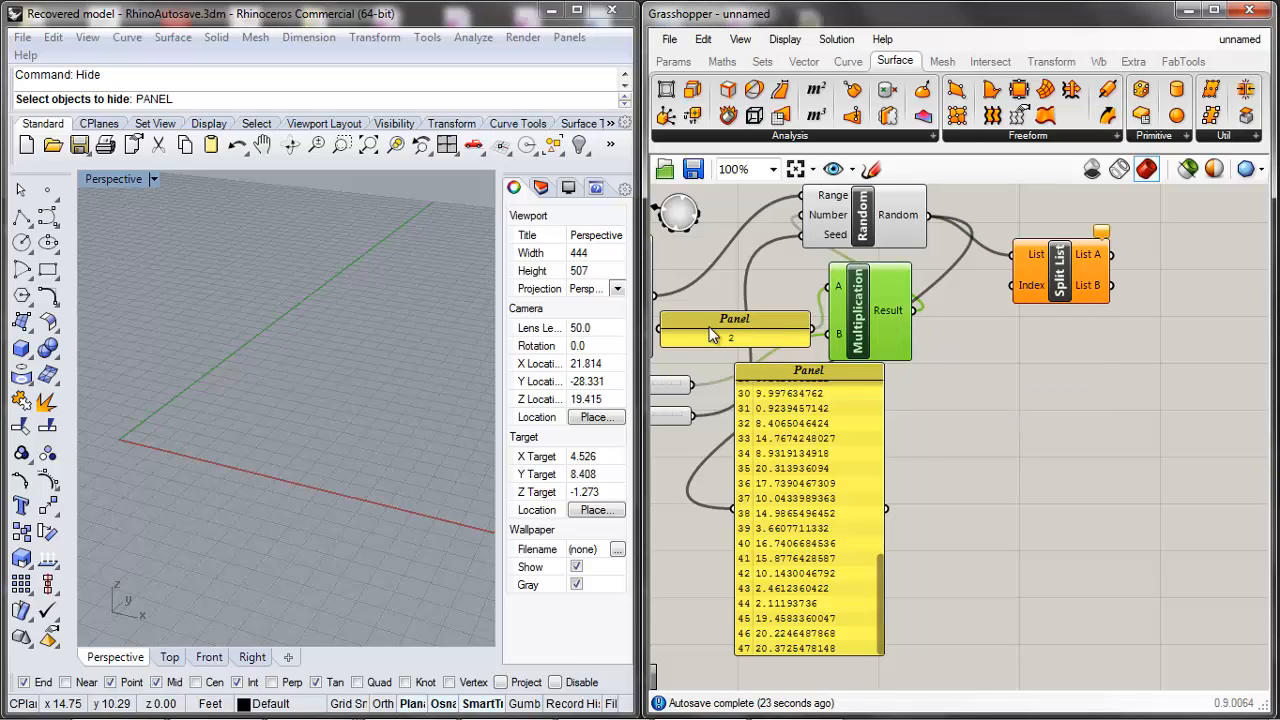
pyautogui.click(1104, 448)
pyautogui.doubleClick(1108, 454)
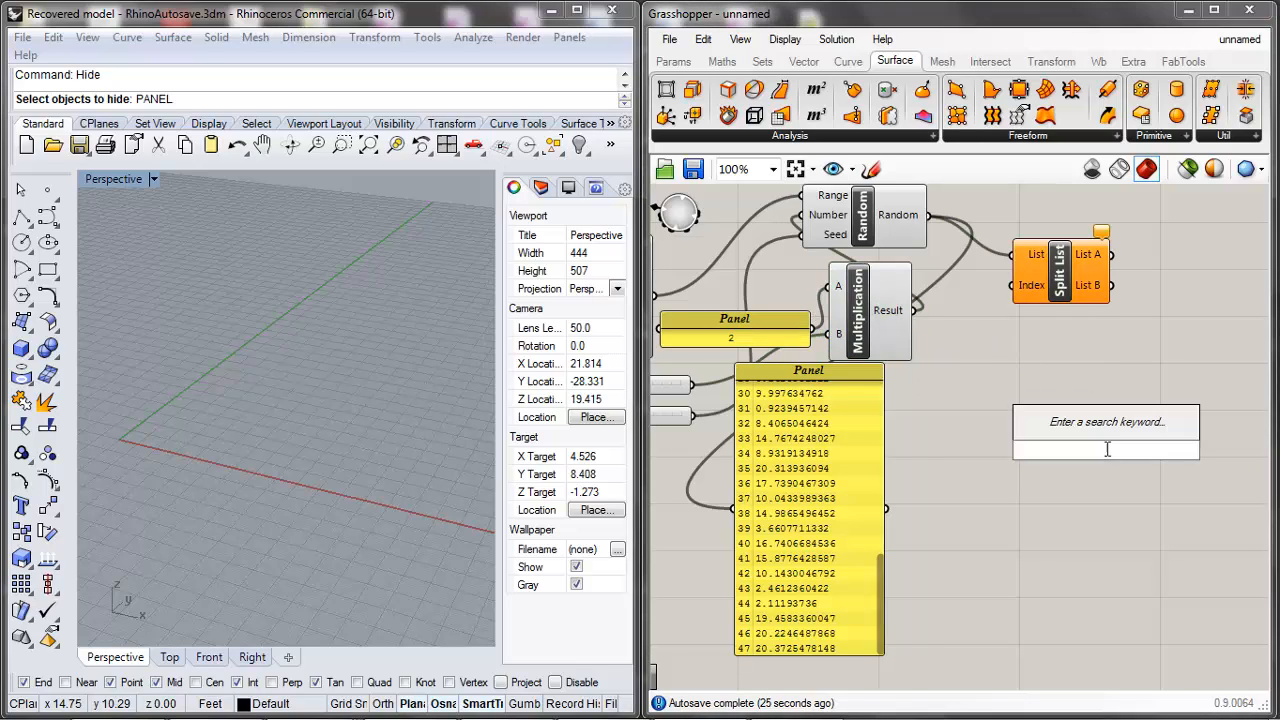
pyautogui.write('divide')
# Step: Connect the Number Slider set to 24 to Split List's Index input and move Split List closer to Multiplication
pyautogui.scroll(-2, 896, 385)
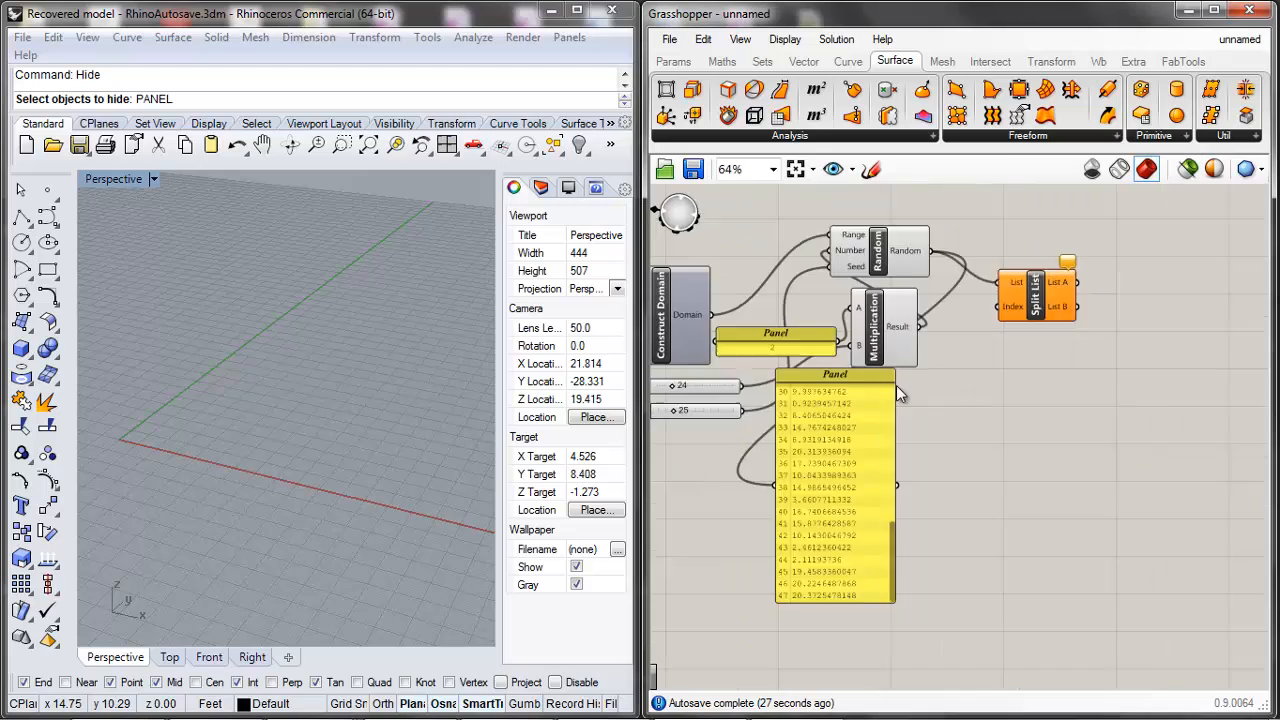
pyautogui.scroll(3, 896, 385)
pyautogui.click(712, 385)
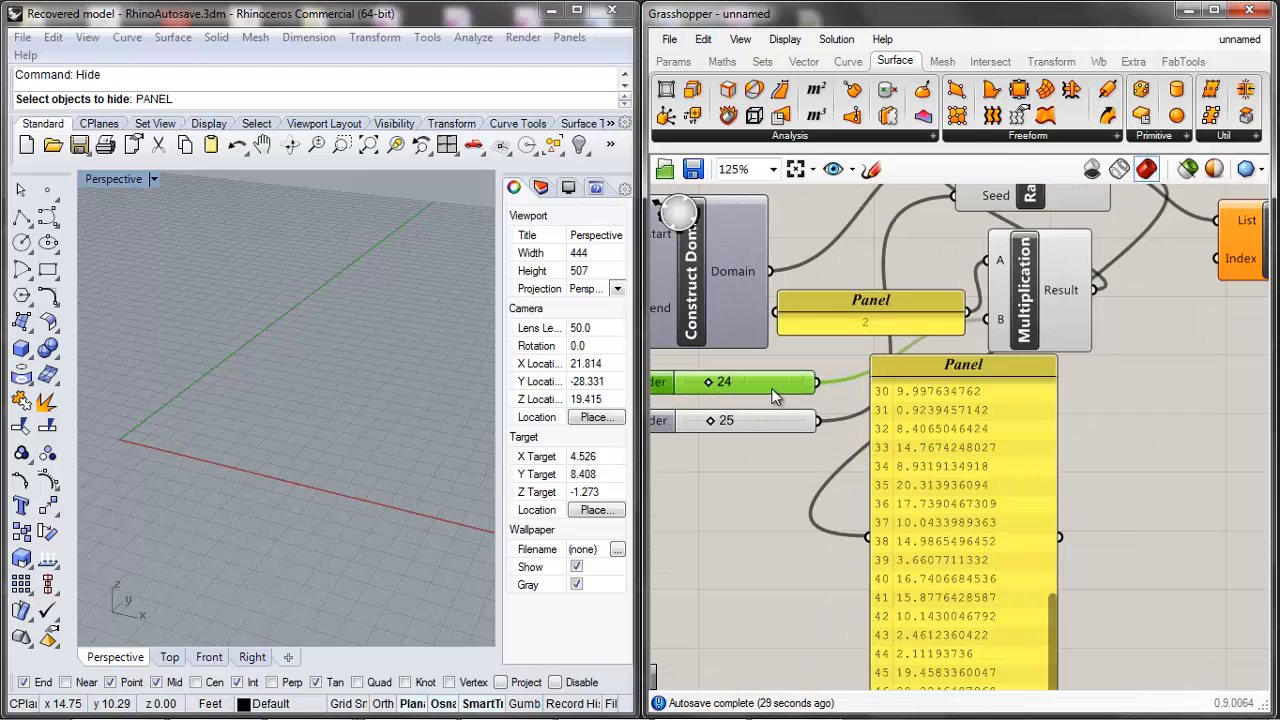
pyautogui.moveTo(815, 381); pyautogui.dragTo(1028, 315)
pyautogui.scroll(-3, 820, 382)
pyautogui.scroll(2, 1028, 315)
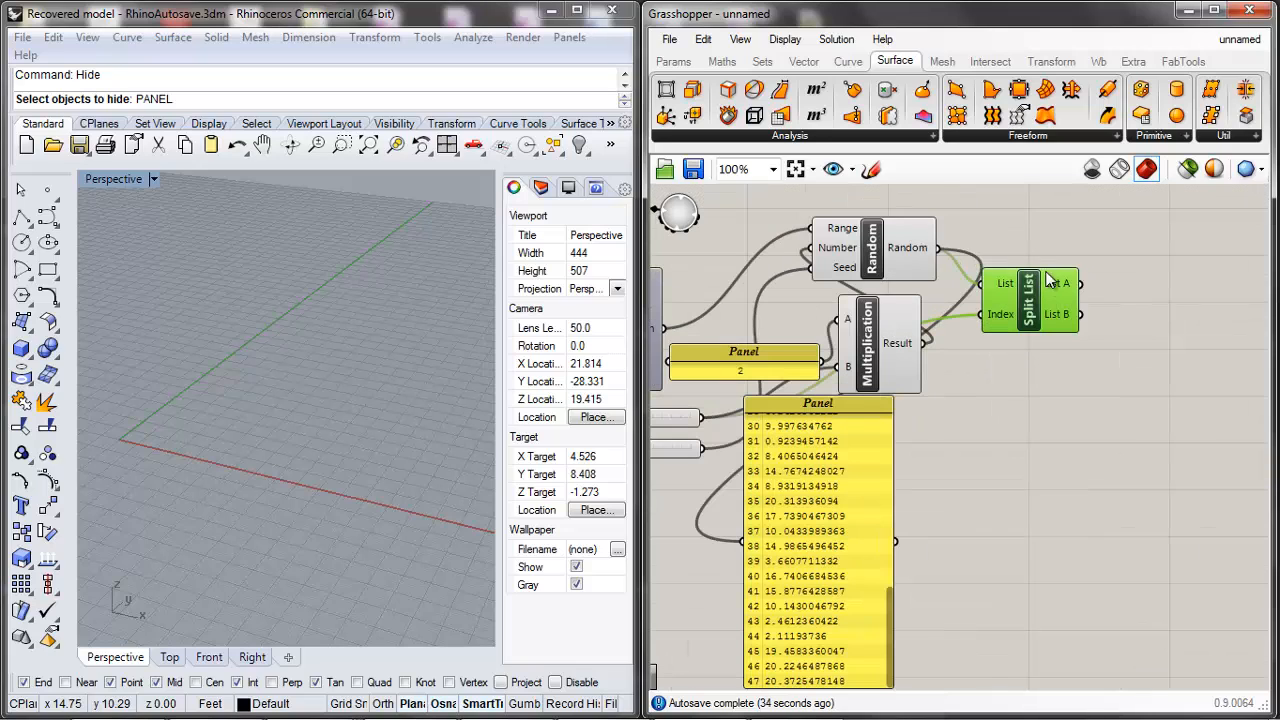
pyautogui.doubleClick(1183, 308)
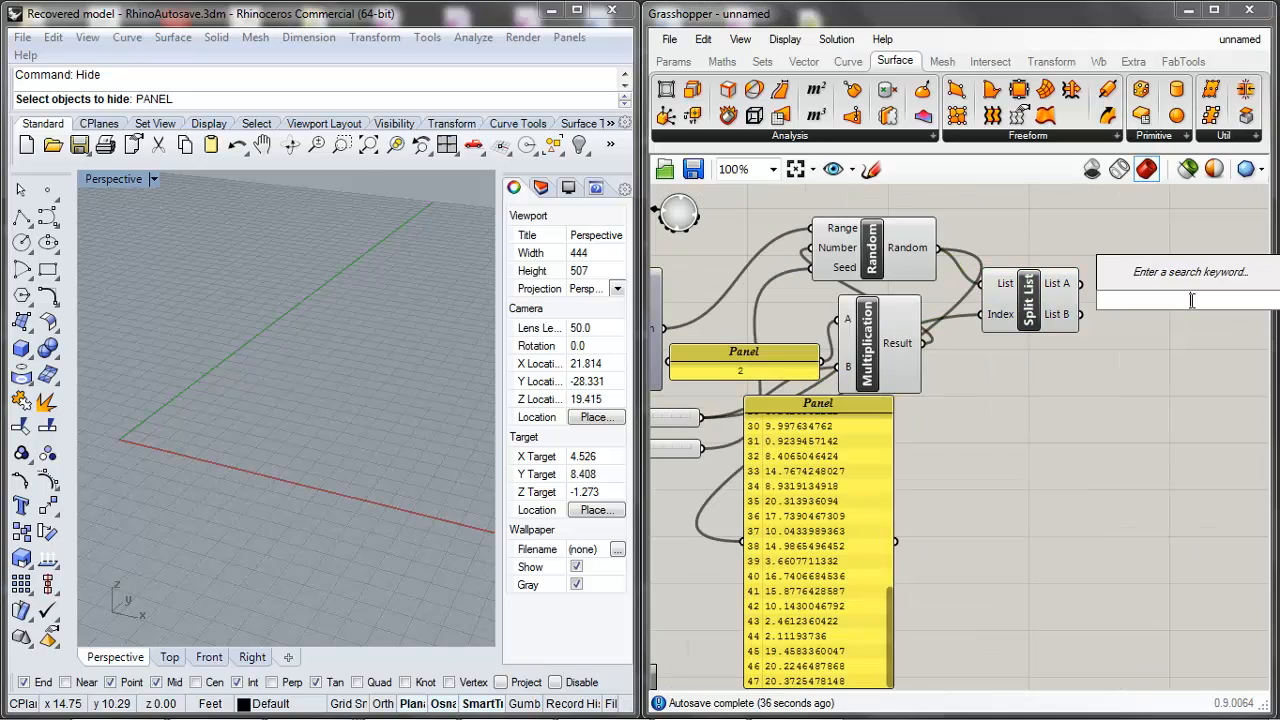
pyautogui.click(1199, 386)
pyautogui.write('NSTRICT')
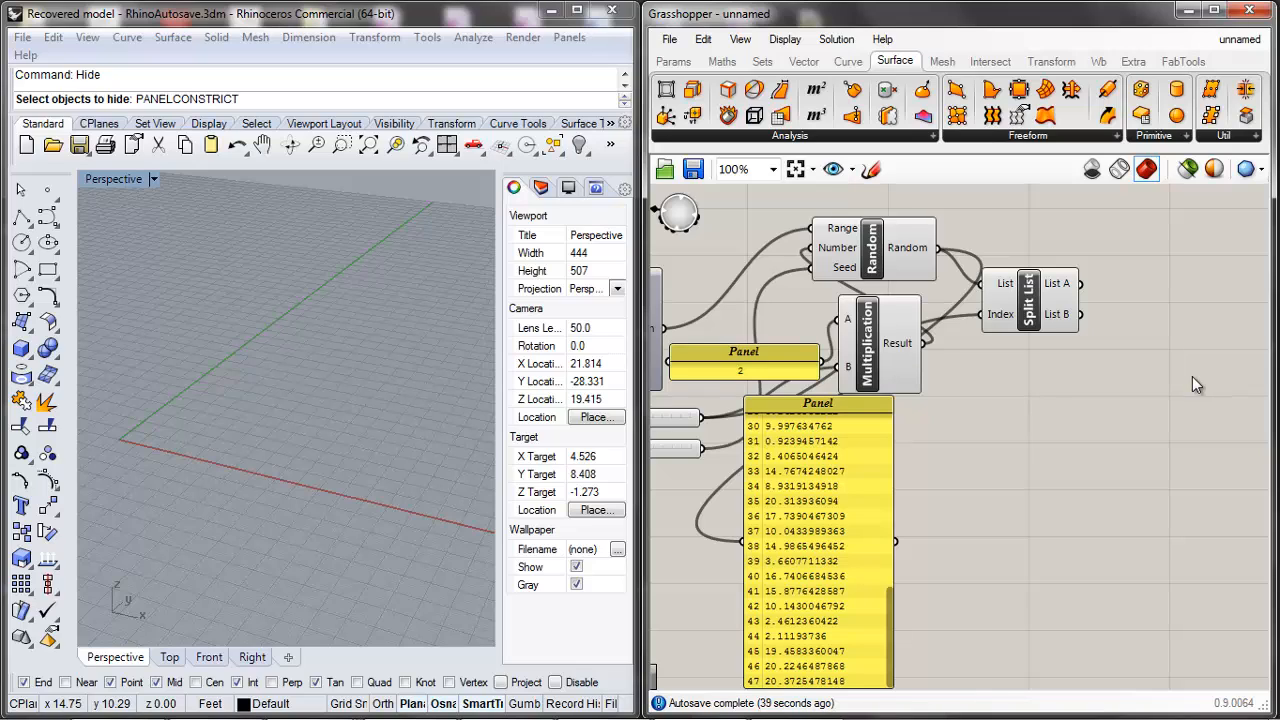
# Step: Add a Construct Point component beside Split List, align it, and connect List A to its X coordinate input
pyautogui.doubleClick(1192, 376)
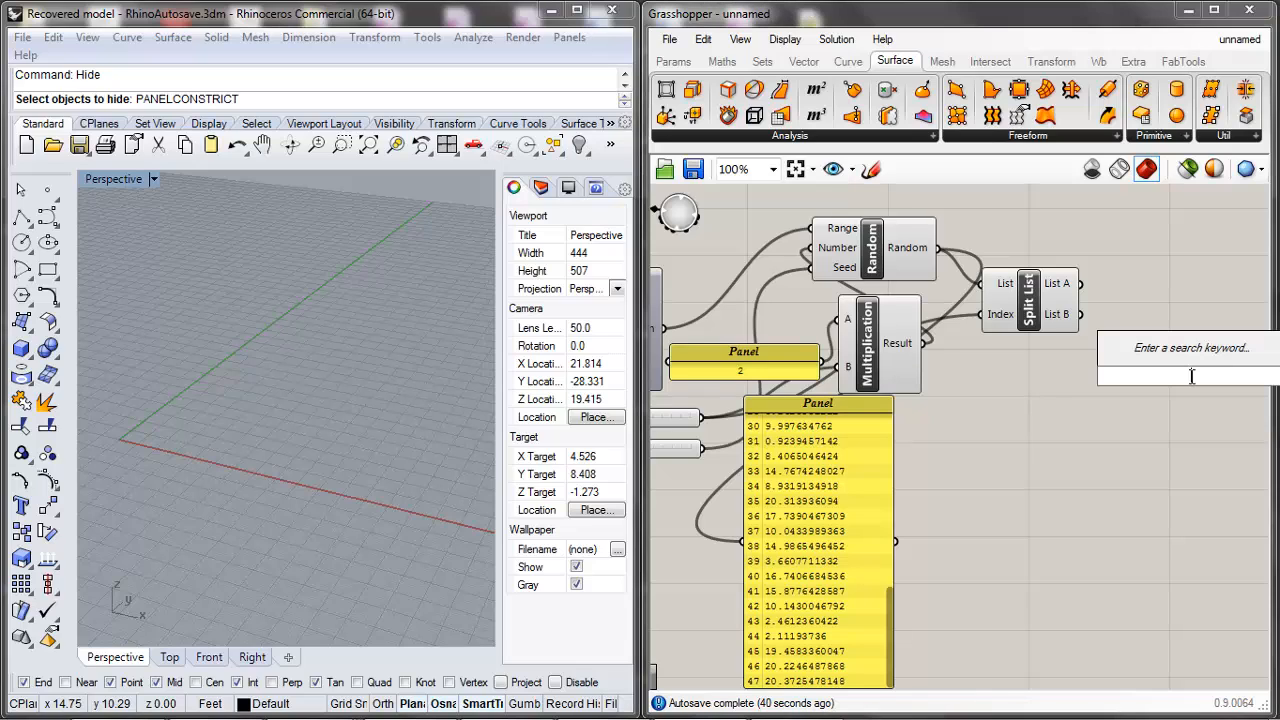
pyautogui.write('construct')
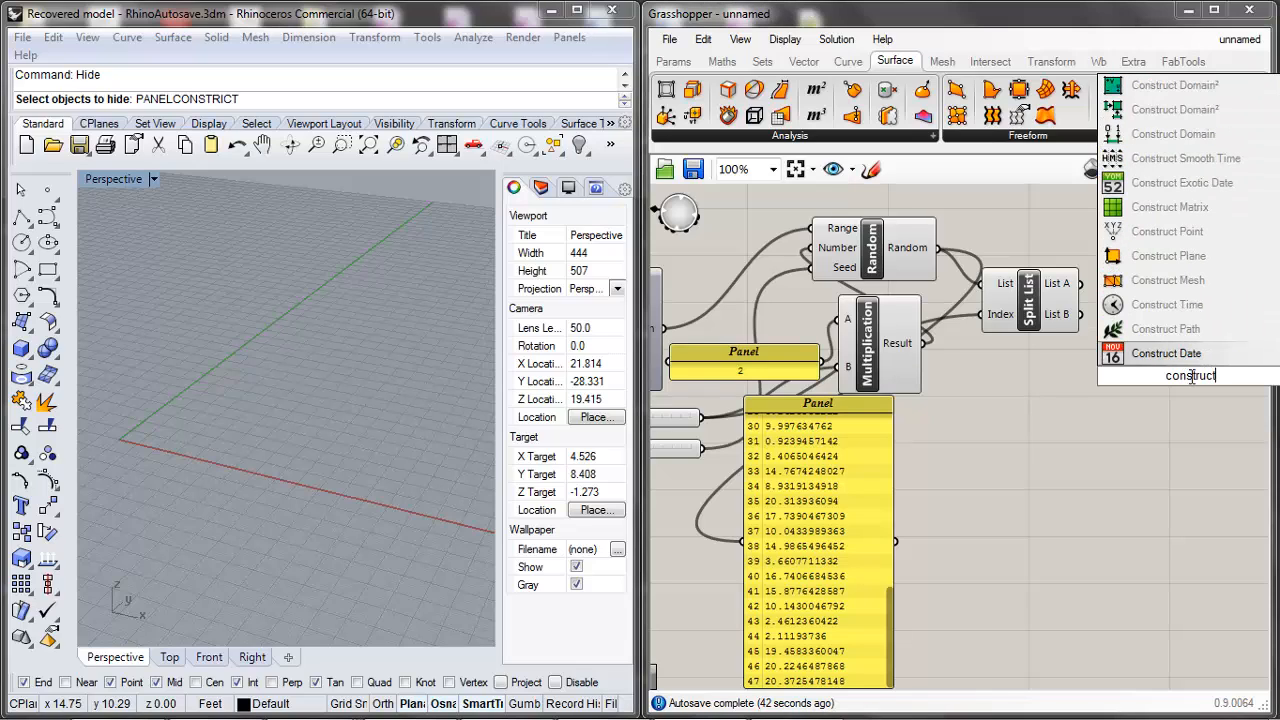
pyautogui.click(1167, 231)
pyautogui.scroll(3, 980, 268)
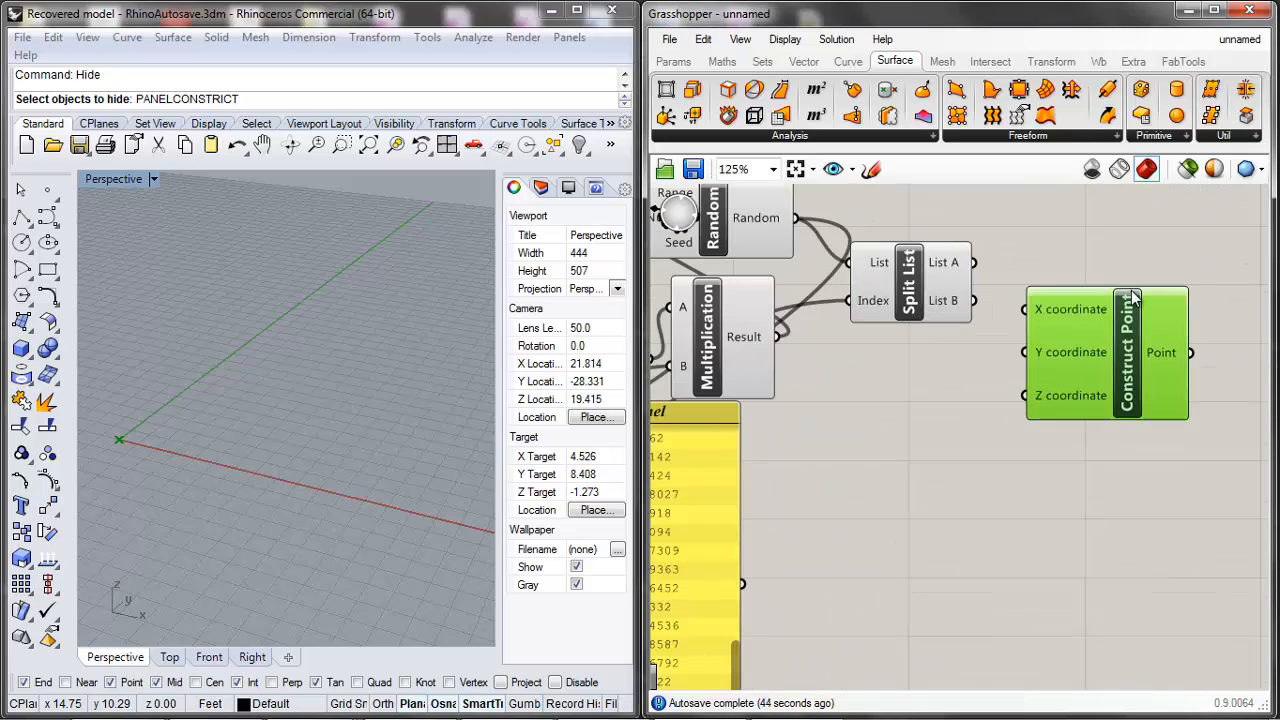
pyautogui.moveTo(975, 262); pyautogui.dragTo(1097, 280)
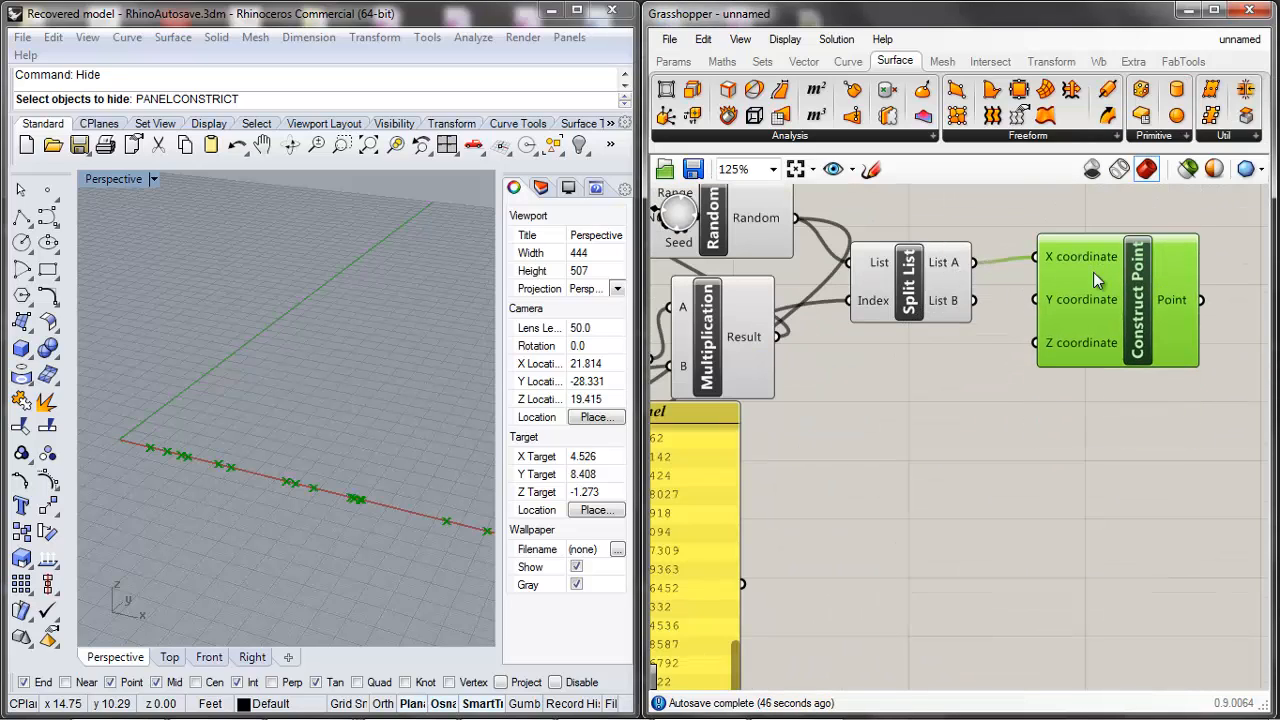
pyautogui.scroll(-10, 327, 453)
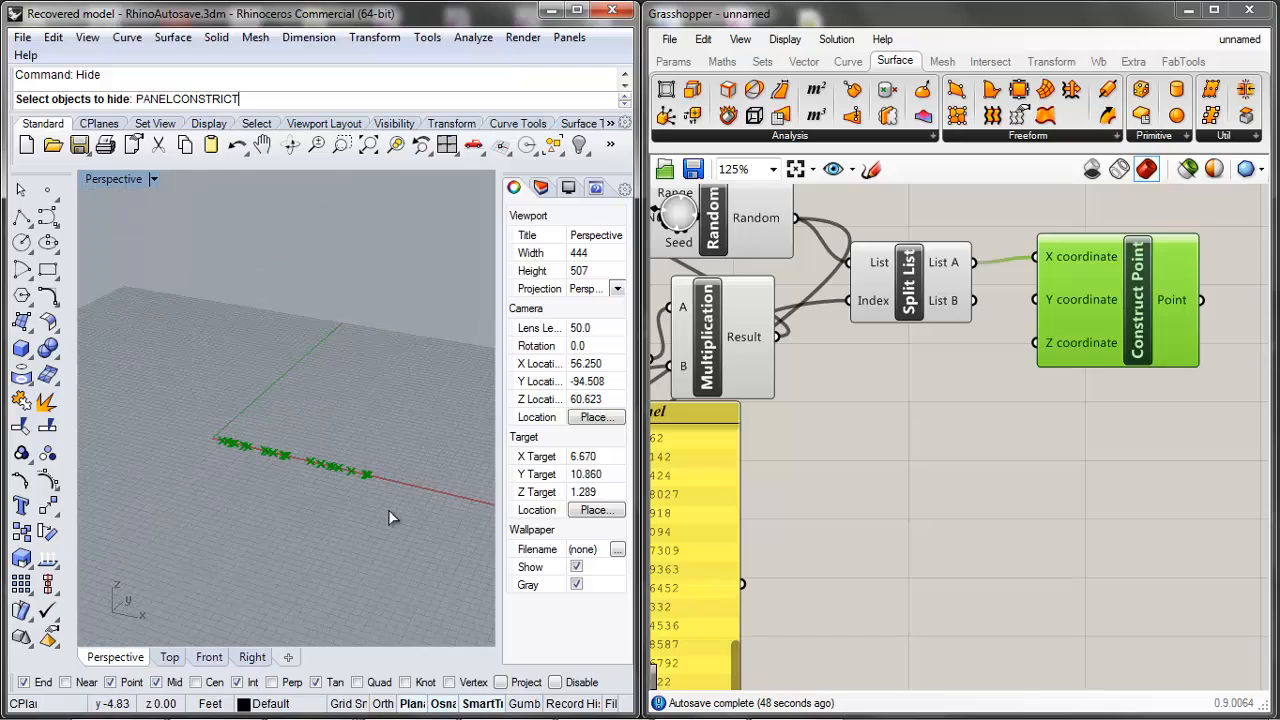
# Step: Connect Split List's List B to Construct Point's Y coordinate input and view the scattered points in the Perspective viewport
pyautogui.scroll(4, 389, 509)
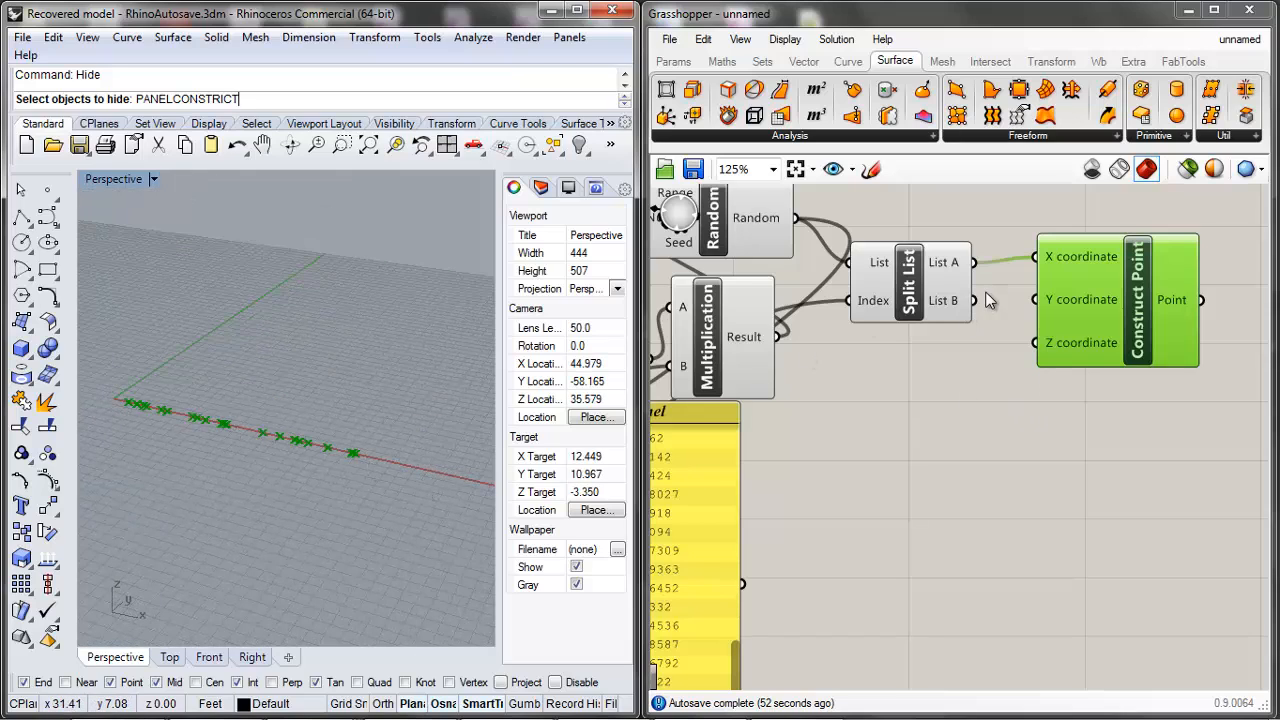
pyautogui.moveTo(973, 300); pyautogui.dragTo(1035, 300)
pyautogui.scroll(4, 326, 397)
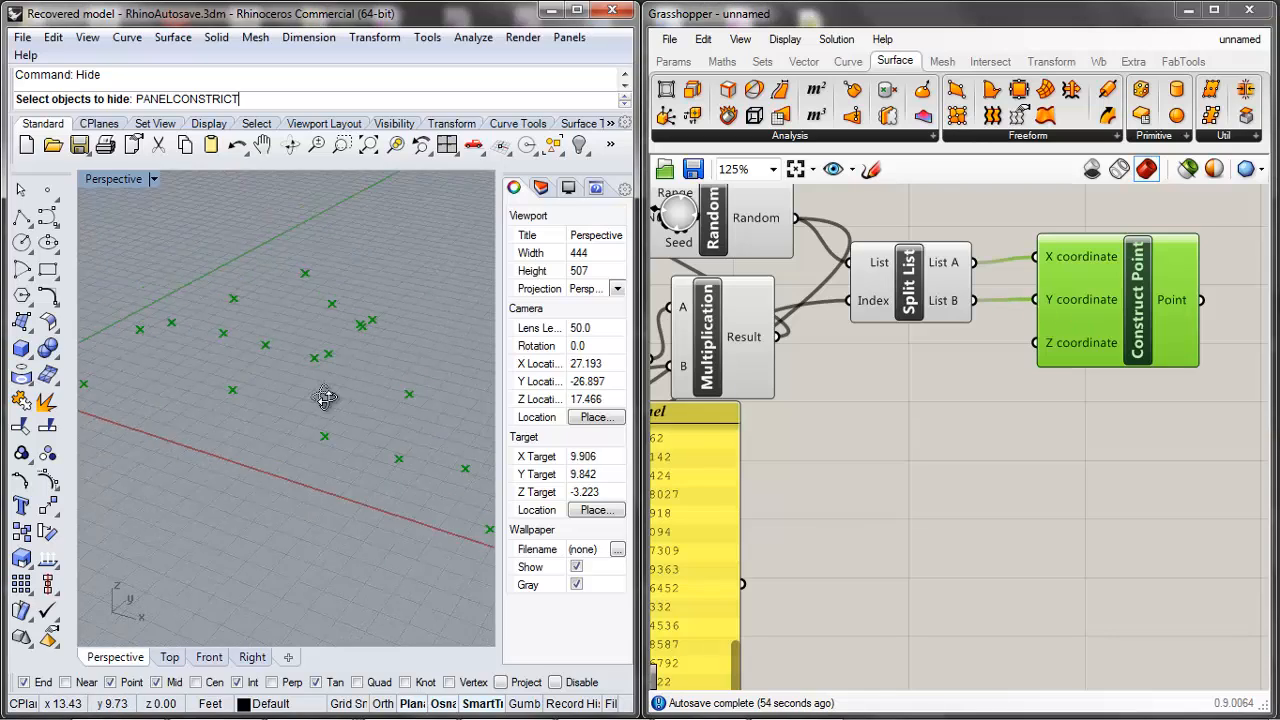
pyautogui.moveTo(324, 397)
pyautogui.mouseDown(button='right')
pyautogui.moveTo(349, 403)
pyautogui.moveTo(315, 396)
pyautogui.mouseUp(button='right')
pyautogui.scroll(-10, 315, 396)
pyautogui.scroll(4, 377, 382)
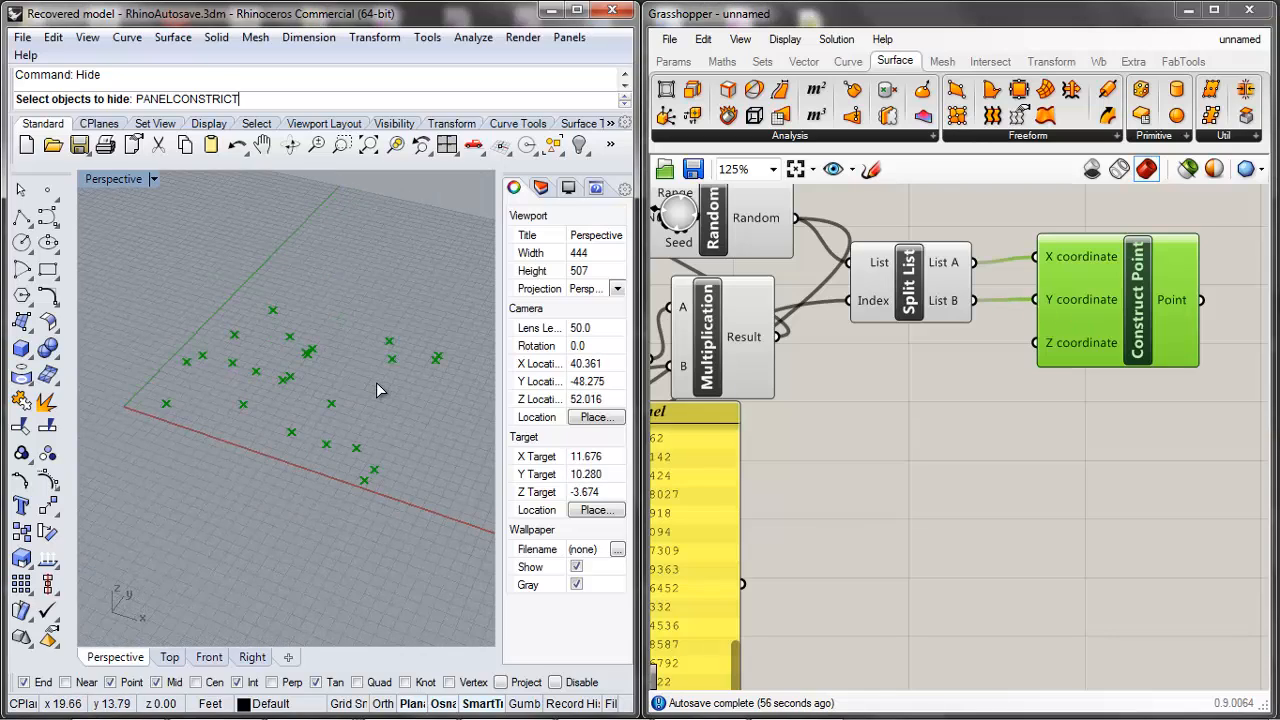
pyautogui.rightClick(376, 382)
# Step: Set the Number Slider feeding Multiplication to 30 and the Number Slider feeding Random's Seed input to 30
pyautogui.click(1142, 404)
pyautogui.click(1115, 350)
pyautogui.scroll(-3, 1115, 350)
pyautogui.scroll(2, 802, 401)
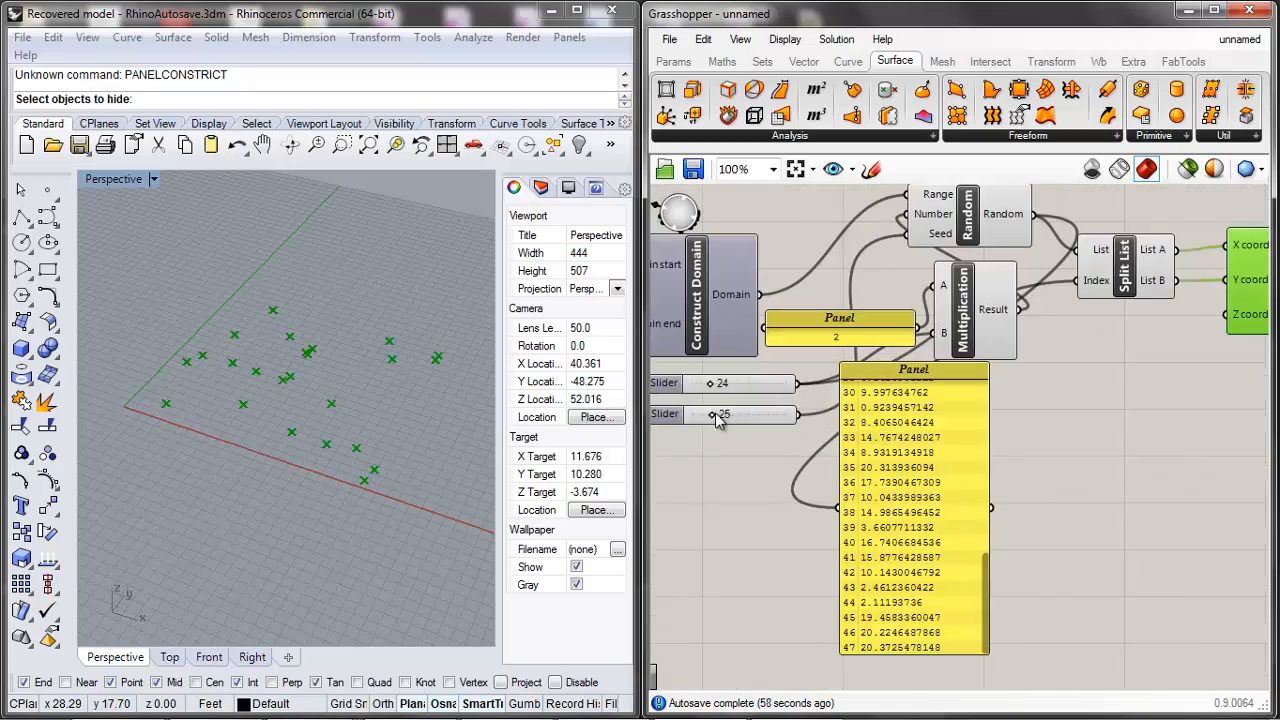
pyautogui.scroll(3, 728, 420)
pyautogui.moveTo(810, 390)
pyautogui.mouseDown()
pyautogui.moveTo(866, 395)
pyautogui.moveTo(789, 394)
pyautogui.moveTo(803, 388)
pyautogui.mouseUp()
pyautogui.moveTo(800, 330); pyautogui.dragTo(808, 403)
pyautogui.scroll(-2, 775, 462)
pyautogui.scroll(2, 775, 462)
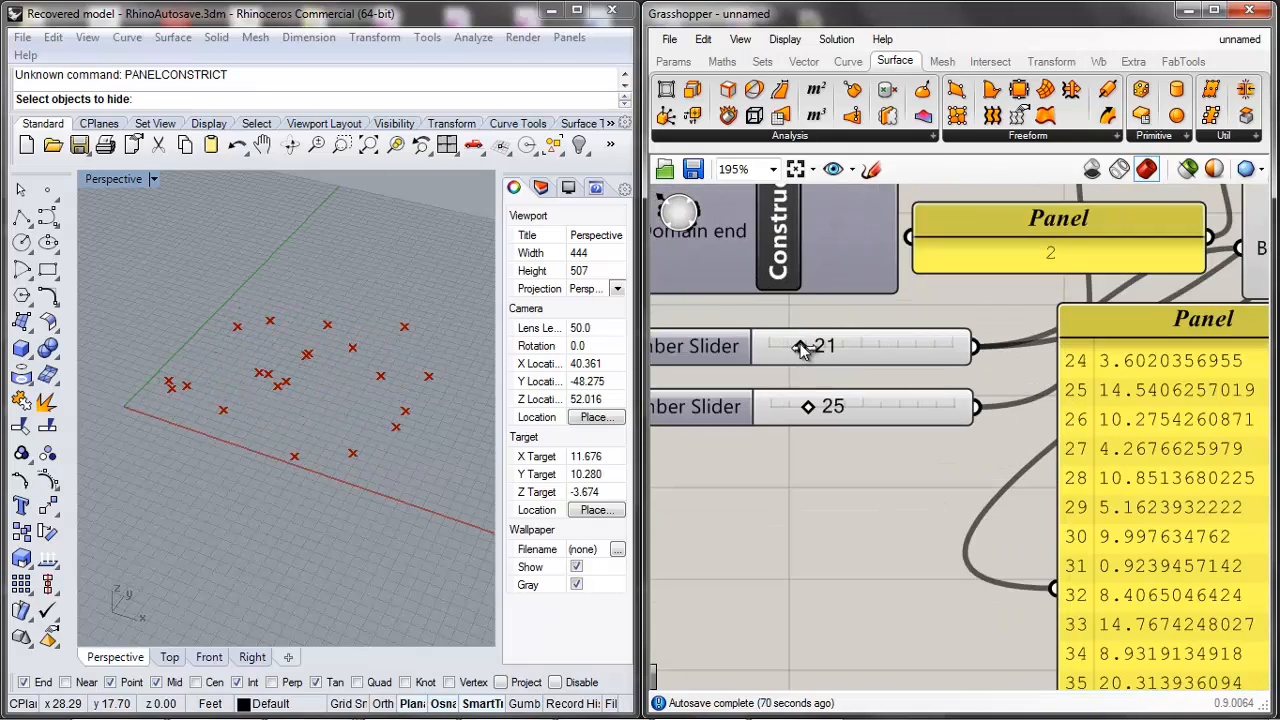
pyautogui.moveTo(801, 350)
pyautogui.mouseDown()
pyautogui.moveTo(776, 350)
pyautogui.moveTo(815, 355)
pyautogui.mouseUp()
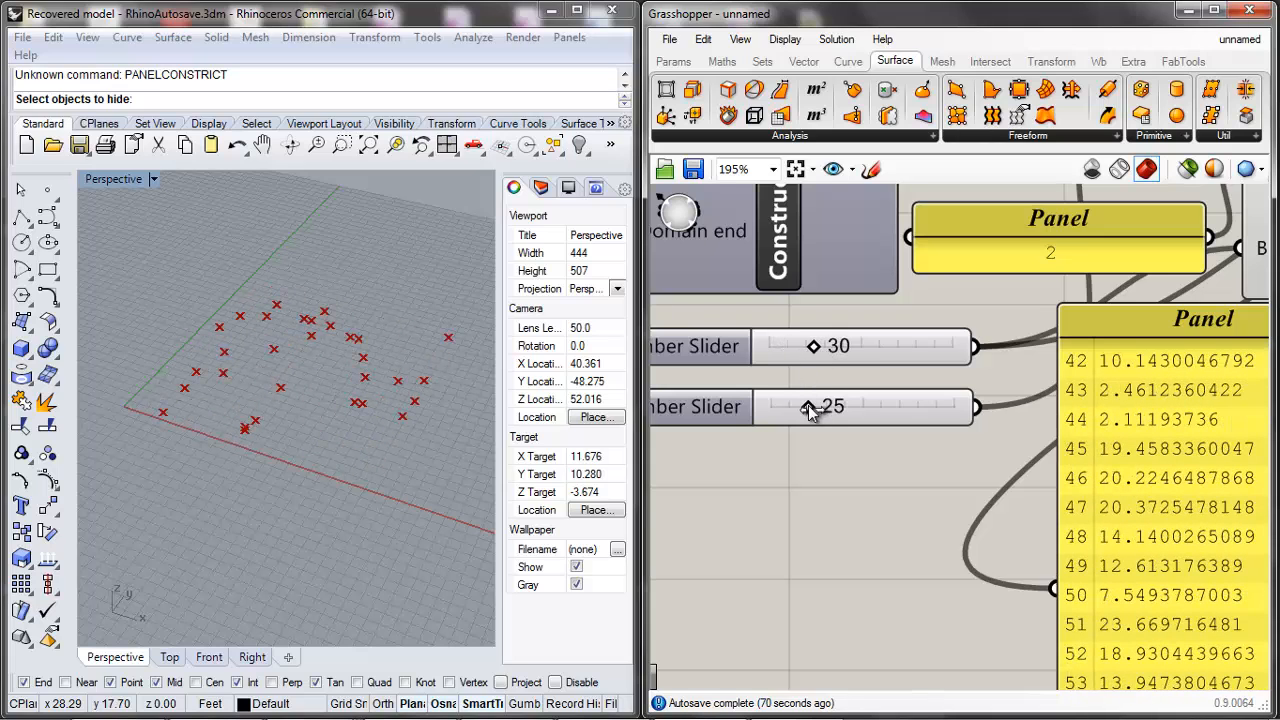
pyautogui.moveTo(808, 405); pyautogui.dragTo(816, 405)
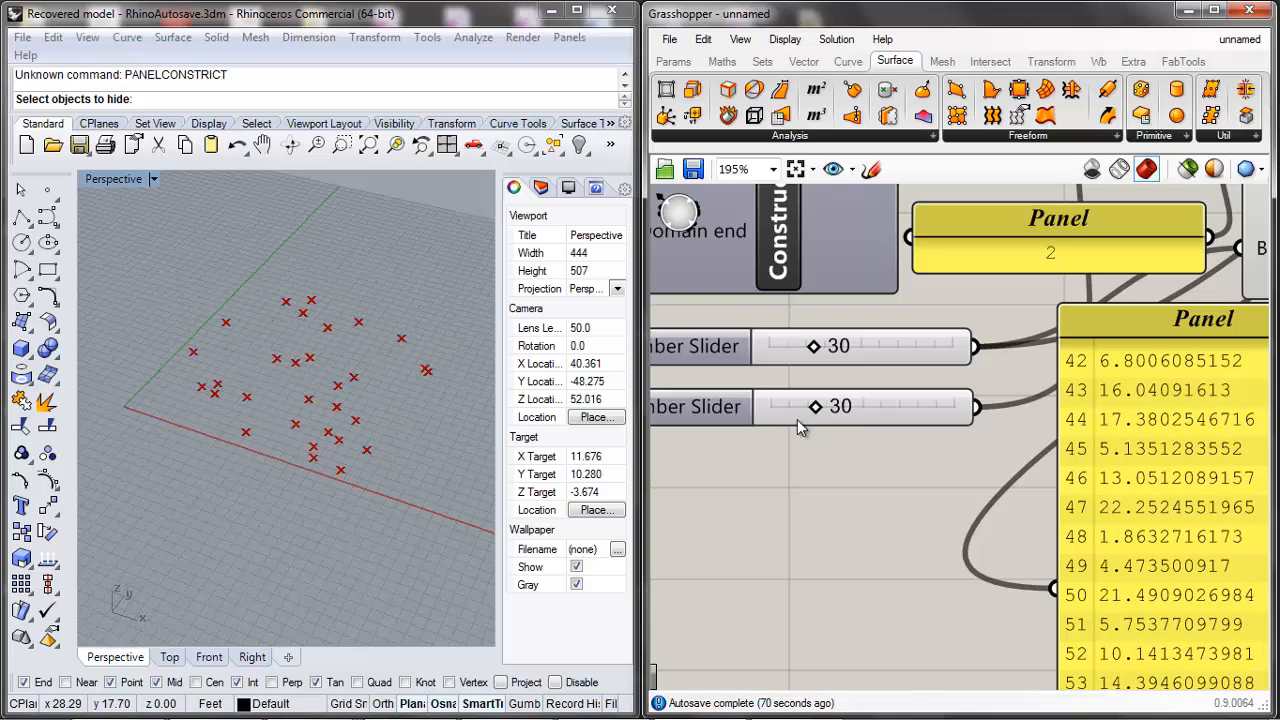
# Step: Shrink the panel listing the random numbers to a single line in height
pyautogui.scroll(-6, 799, 427)
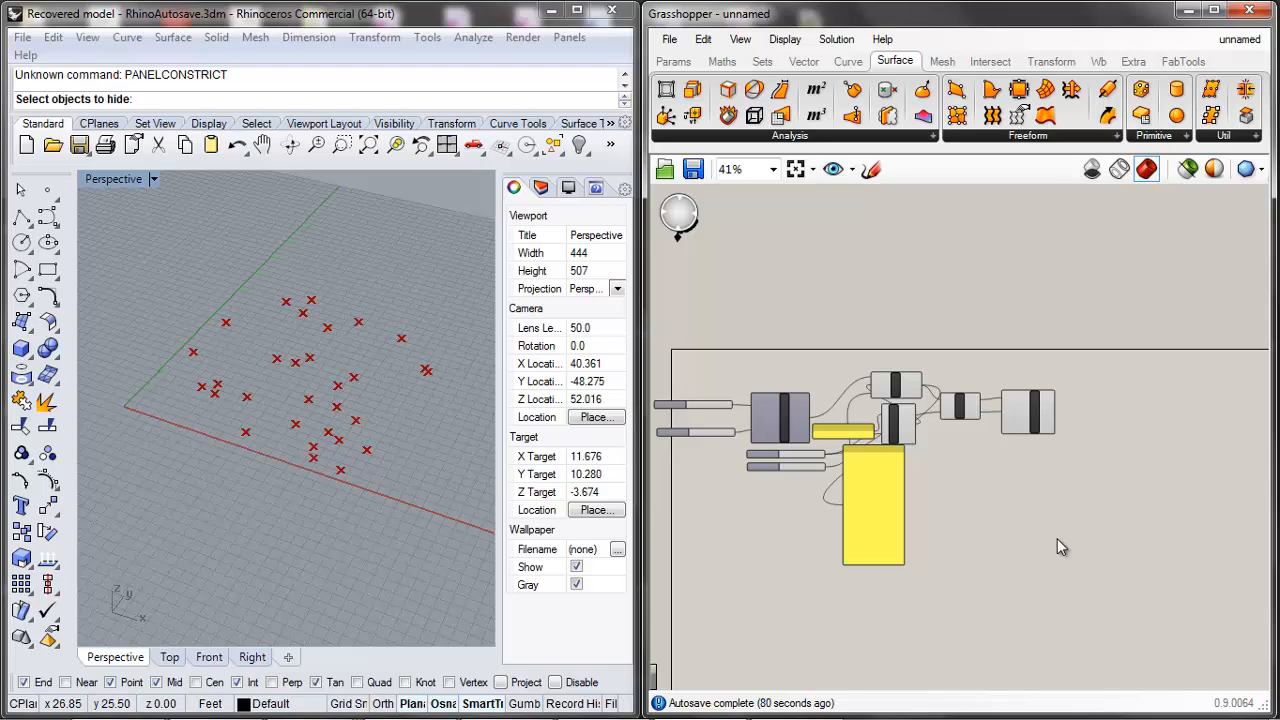
pyautogui.scroll(2, 963, 453)
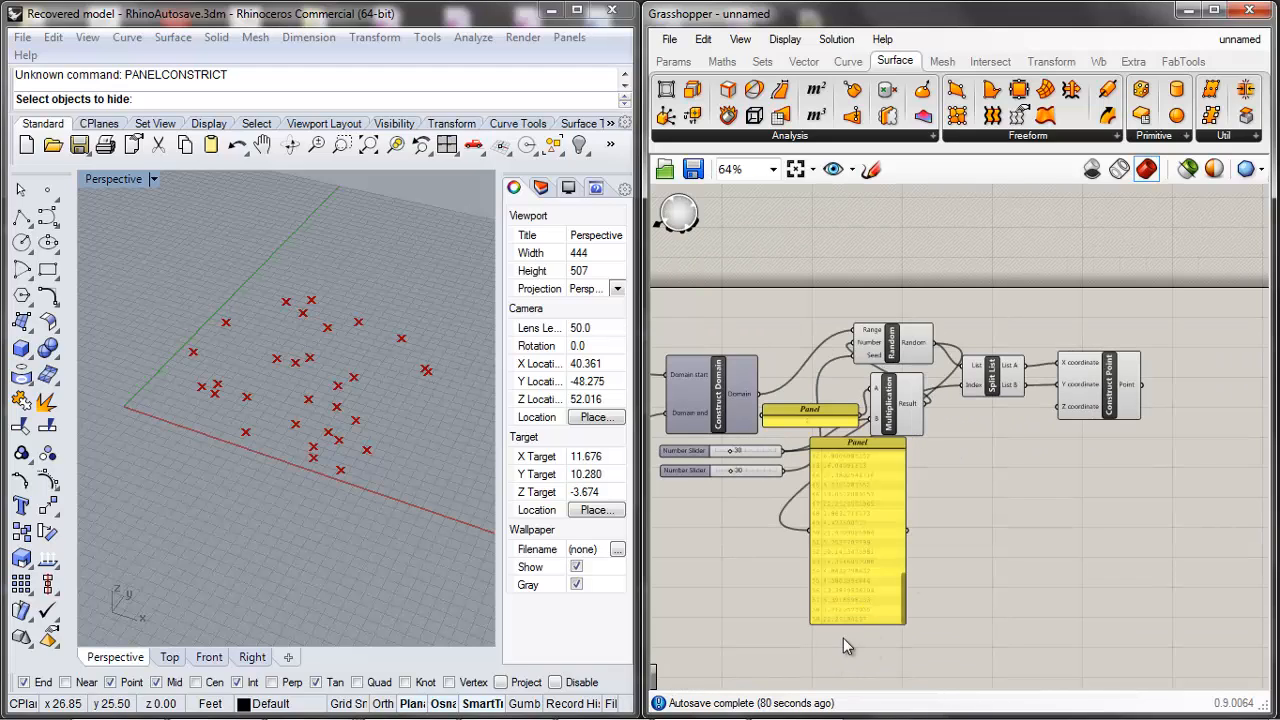
pyautogui.moveTo(848, 619); pyautogui.dragTo(867, 466)
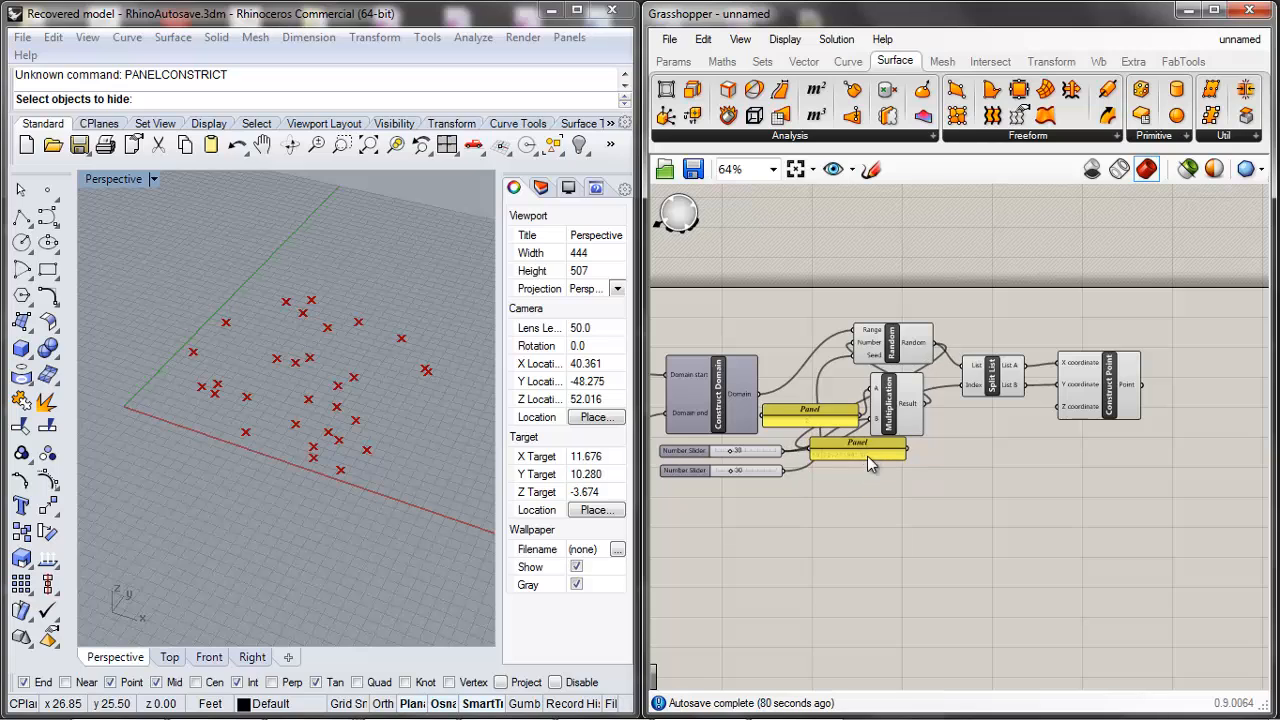
pyautogui.click(868, 460)
pyautogui.click(852, 476)
# Step: Group all components of the definition, from the domain sliders through Construct Point
pyautogui.scroll(-2, 900, 500)
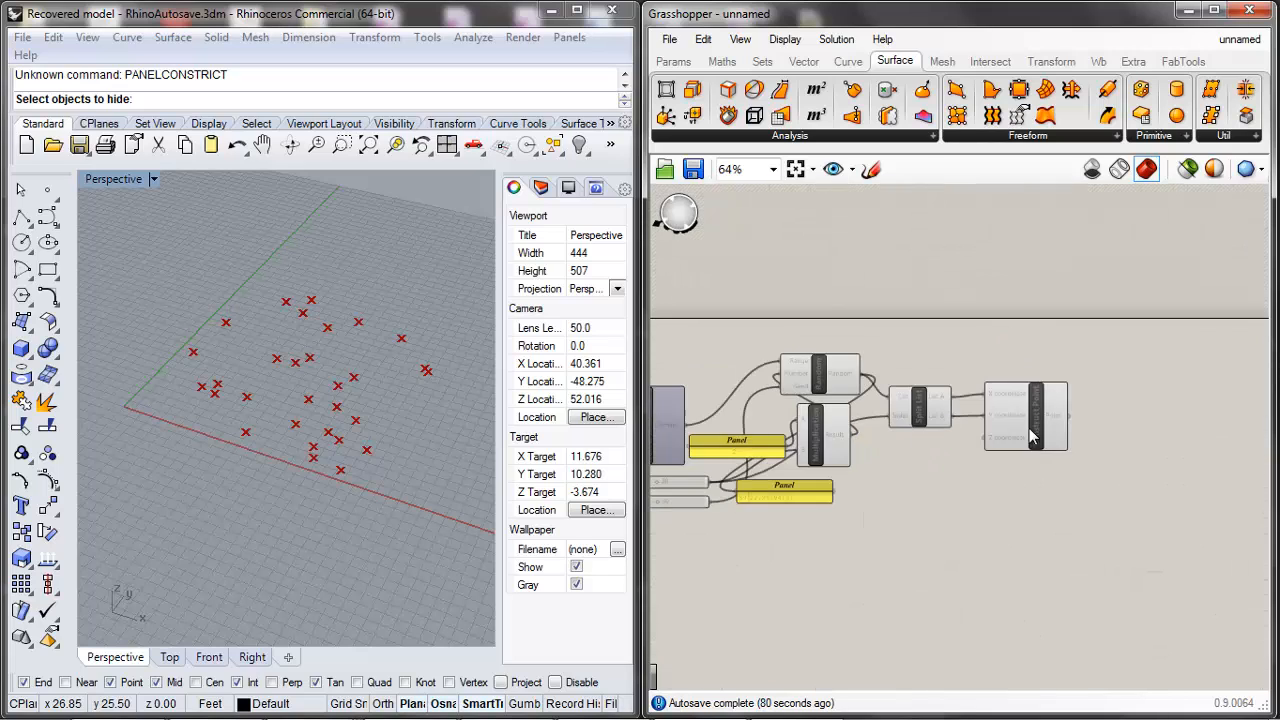
pyautogui.moveTo(1033, 441); pyautogui.dragTo(660, 570)
pyautogui.rightClick(940, 502)
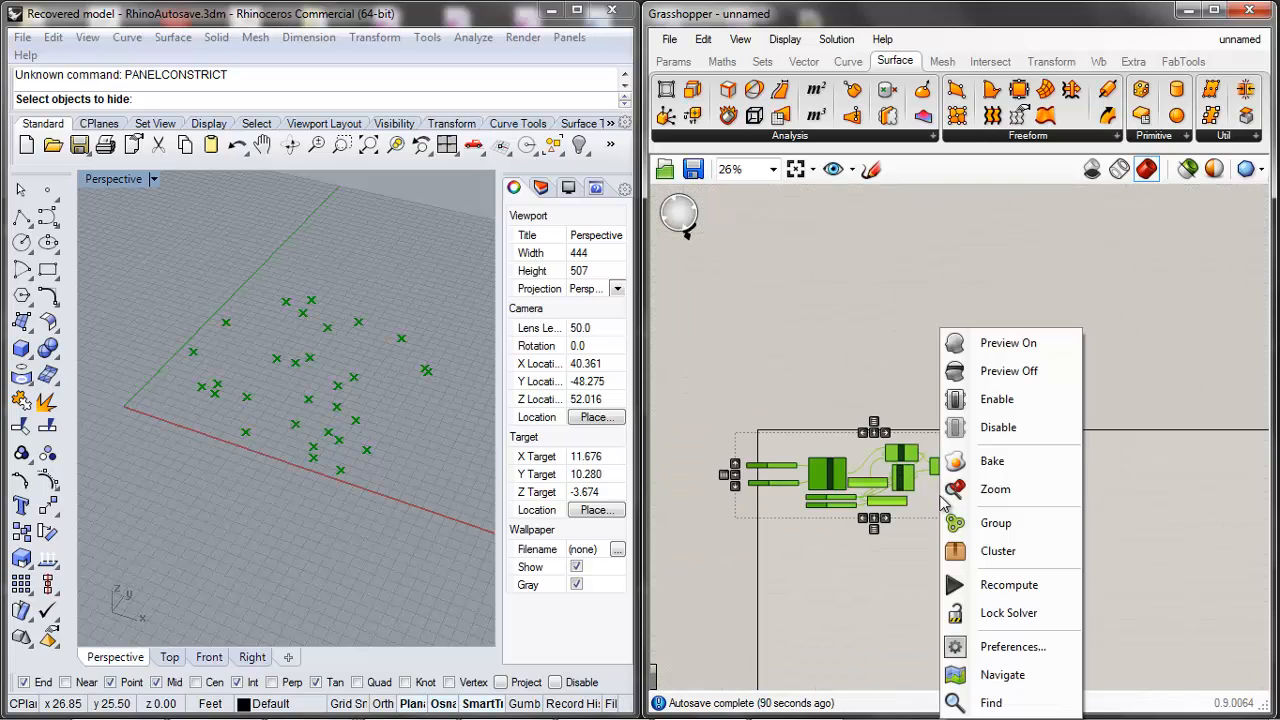
pyautogui.click(995, 524)
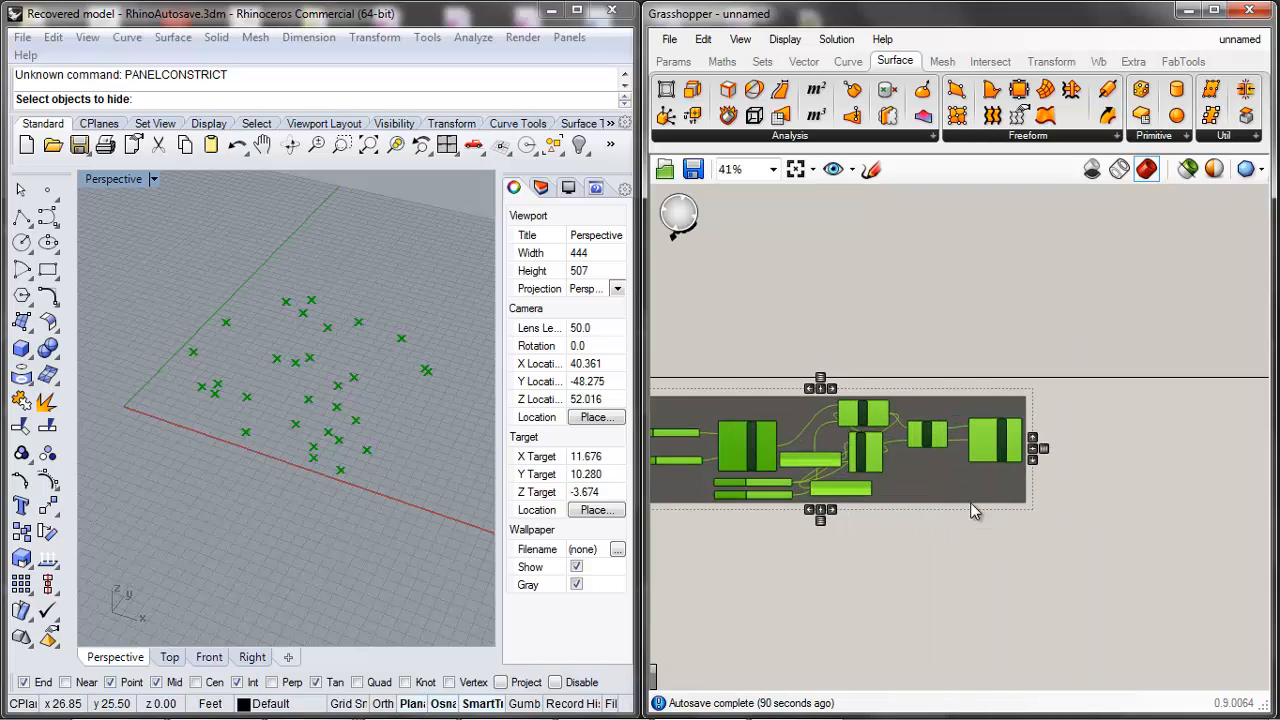
pyautogui.click(928, 556)
pyautogui.scroll(2, 1088, 537)
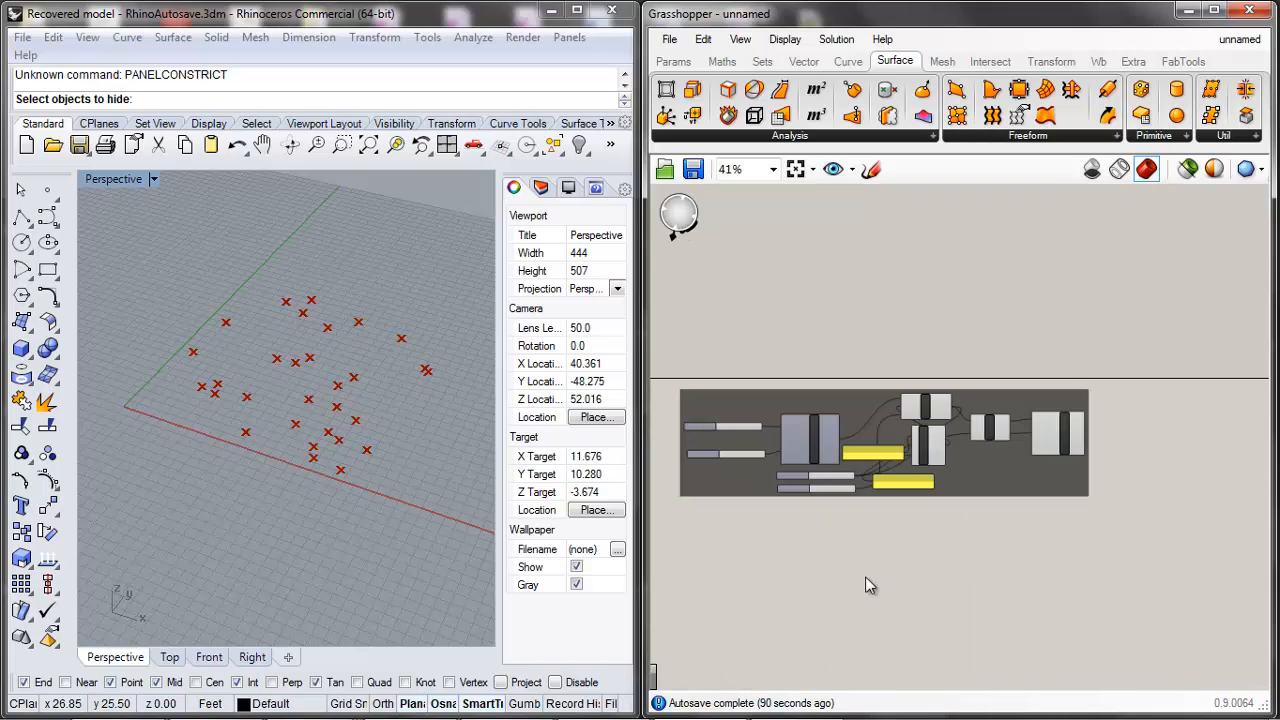
pyautogui.scroll(2, 1016, 512)
pyautogui.moveTo(1060, 488); pyautogui.dragTo(1038, 496)
pyautogui.moveTo(1168, 487); pyautogui.dragTo(1027, 505, button='right')
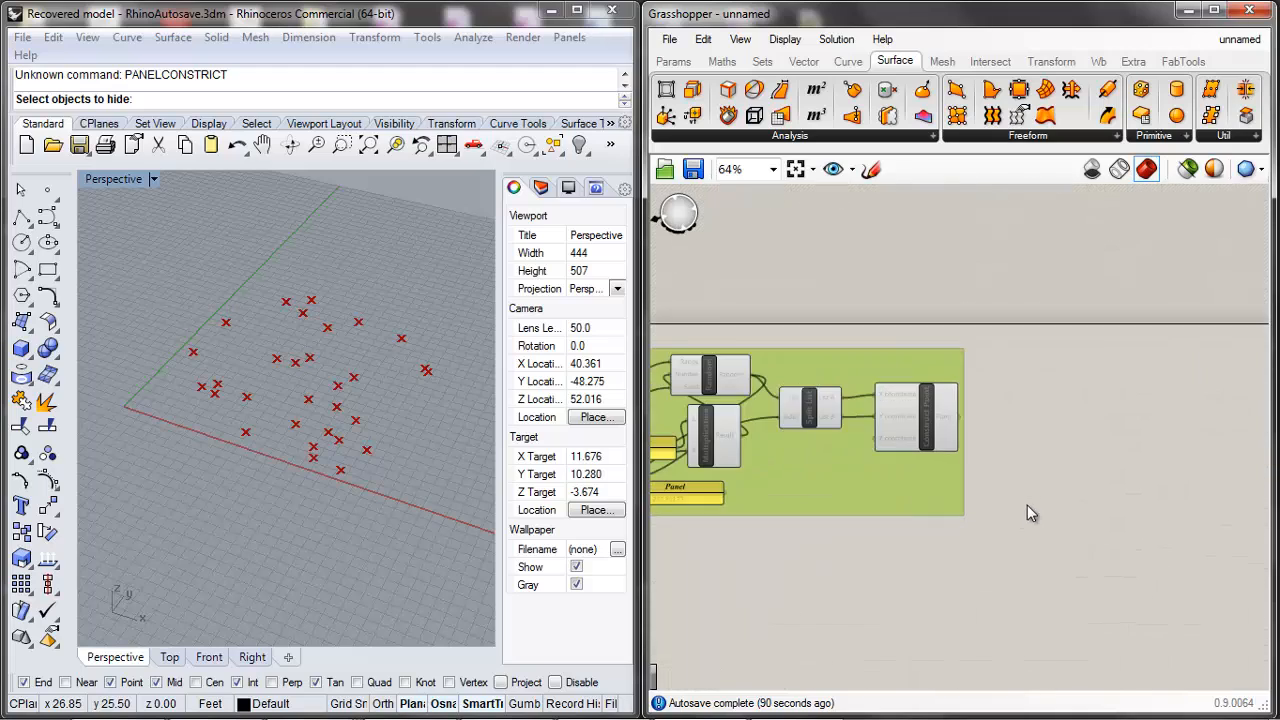
pyautogui.click(1027, 505)
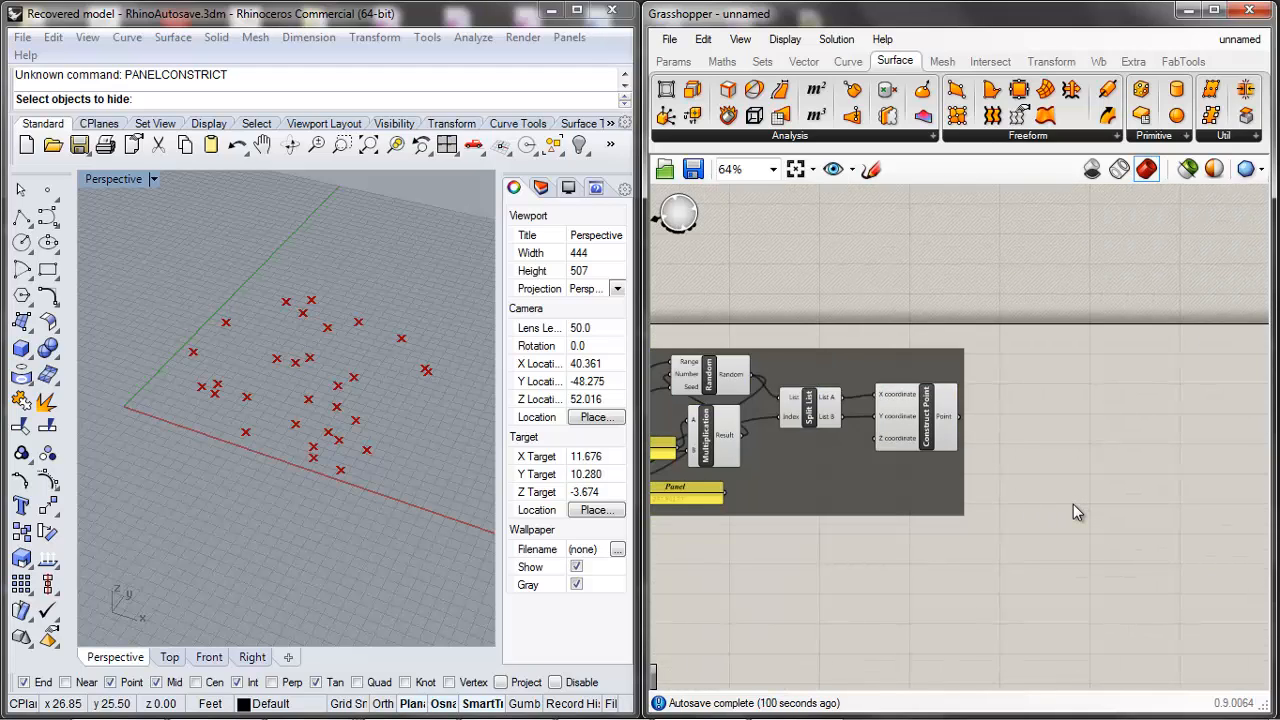
# Step: Add a Voronoi component outside the group and align it beside Construct Point
pyautogui.doubleClick(1073, 504)
pyautogui.write('vor')
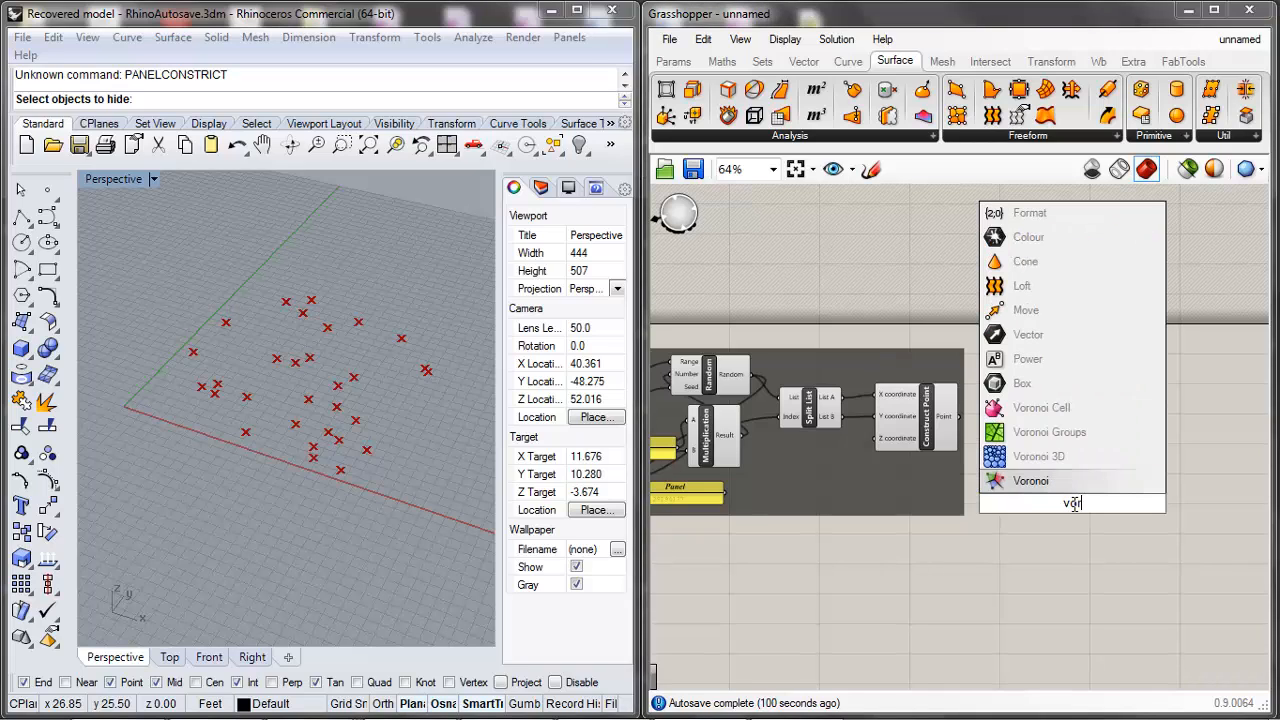
pyautogui.write('o')
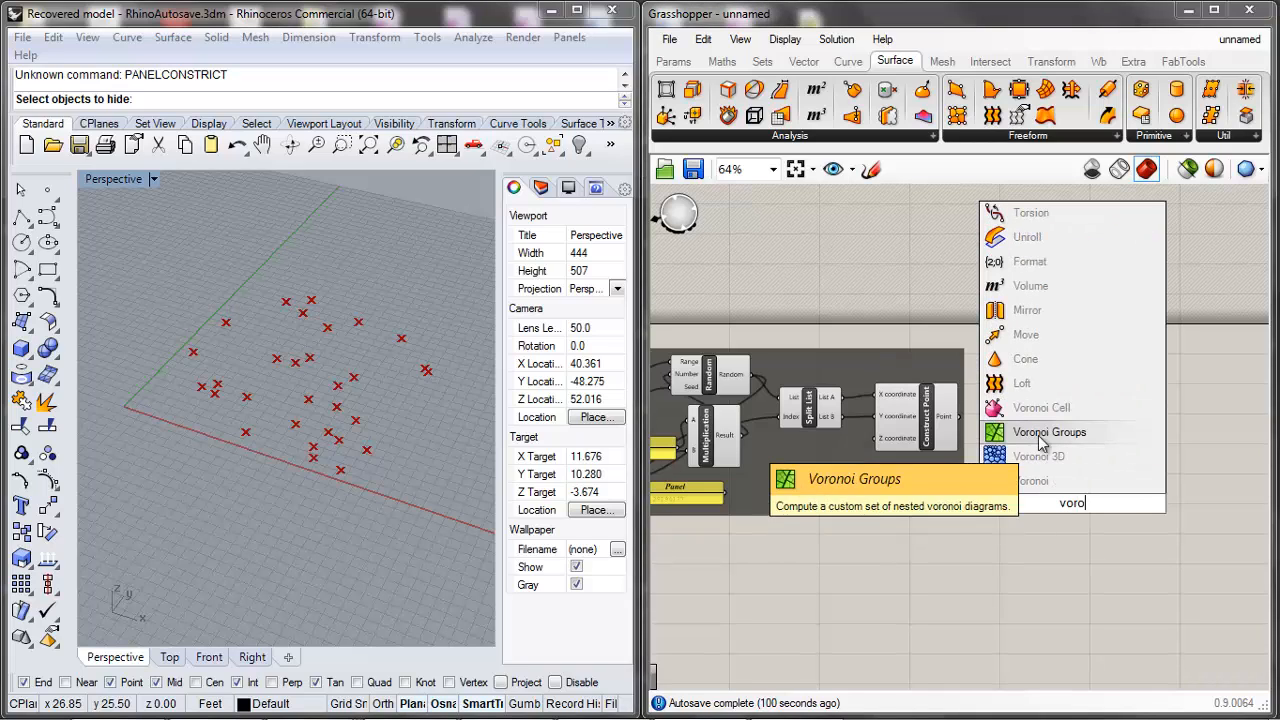
pyautogui.click(1020, 480)
pyautogui.scroll(3, 1010, 434)
pyautogui.moveTo(1128, 525); pyautogui.dragTo(1127, 425)
pyautogui.scroll(-2, 980, 477)
pyautogui.scroll(3, 1040, 476)
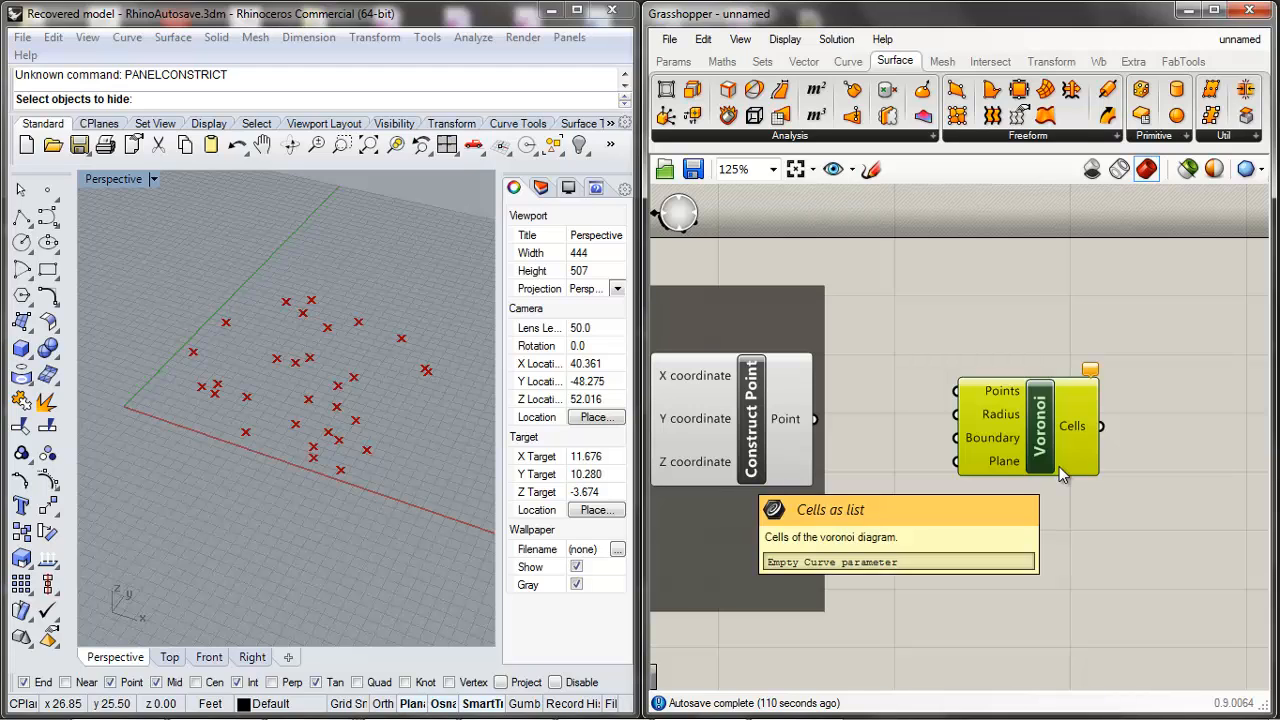
# Step: Move Voronoi slightly away from the group and connect Construct Point's Point output to its Points input
pyautogui.scroll(4, 1062, 475)
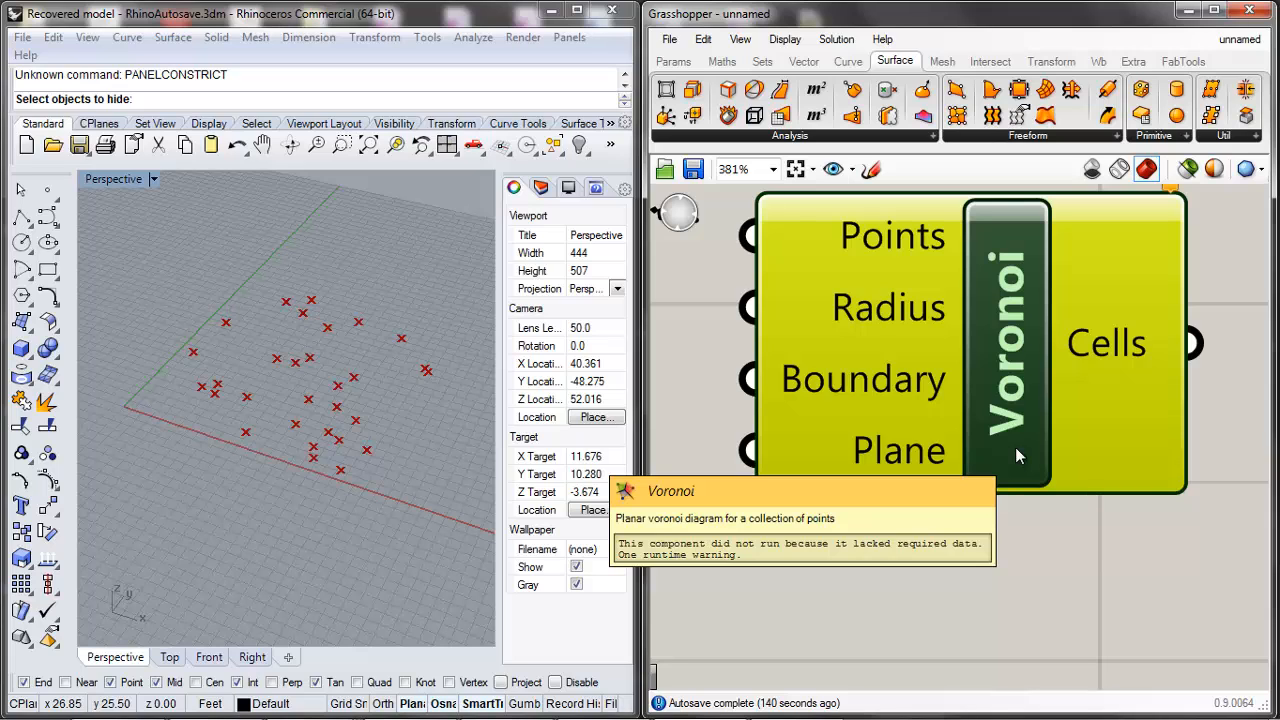
pyautogui.scroll(-4, 1015, 447)
pyautogui.moveTo(1018, 448); pyautogui.dragTo(1043, 448)
pyautogui.click(993, 481)
pyautogui.moveTo(734, 402); pyautogui.dragTo(844, 406, button='right')
pyautogui.scroll(1, 844, 406)
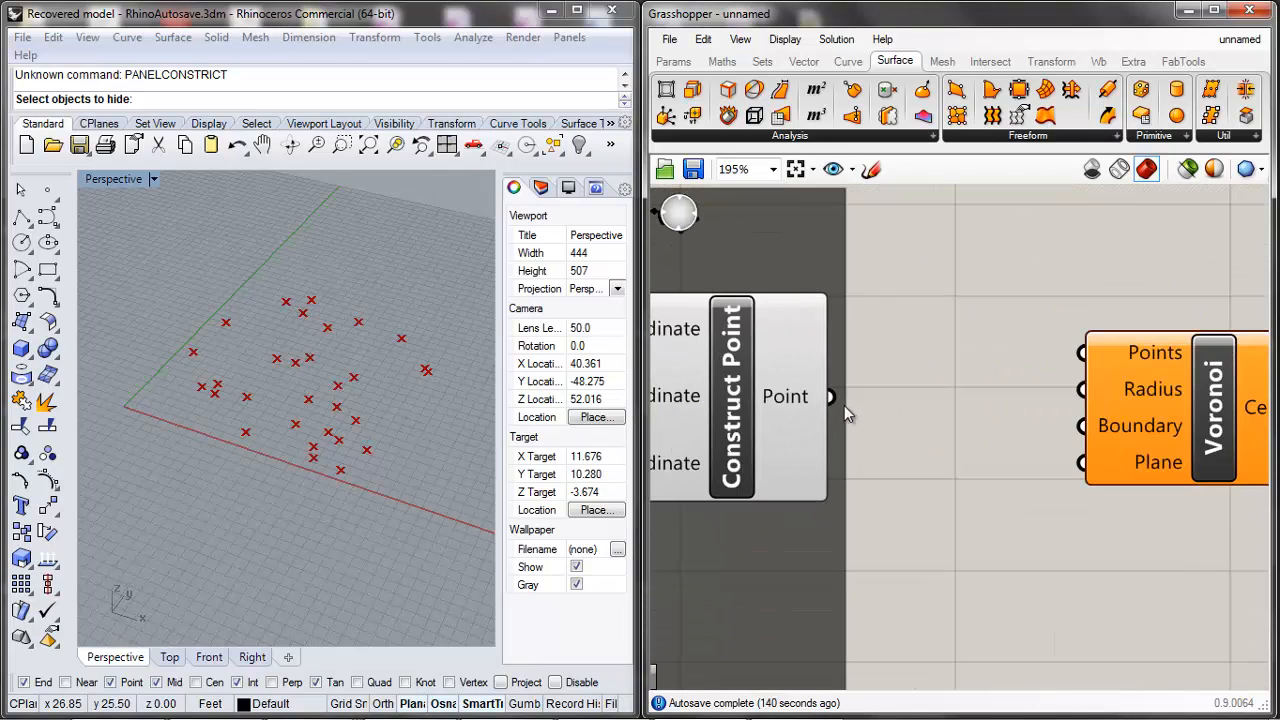
pyautogui.moveTo(826, 400); pyautogui.dragTo(1063, 354)
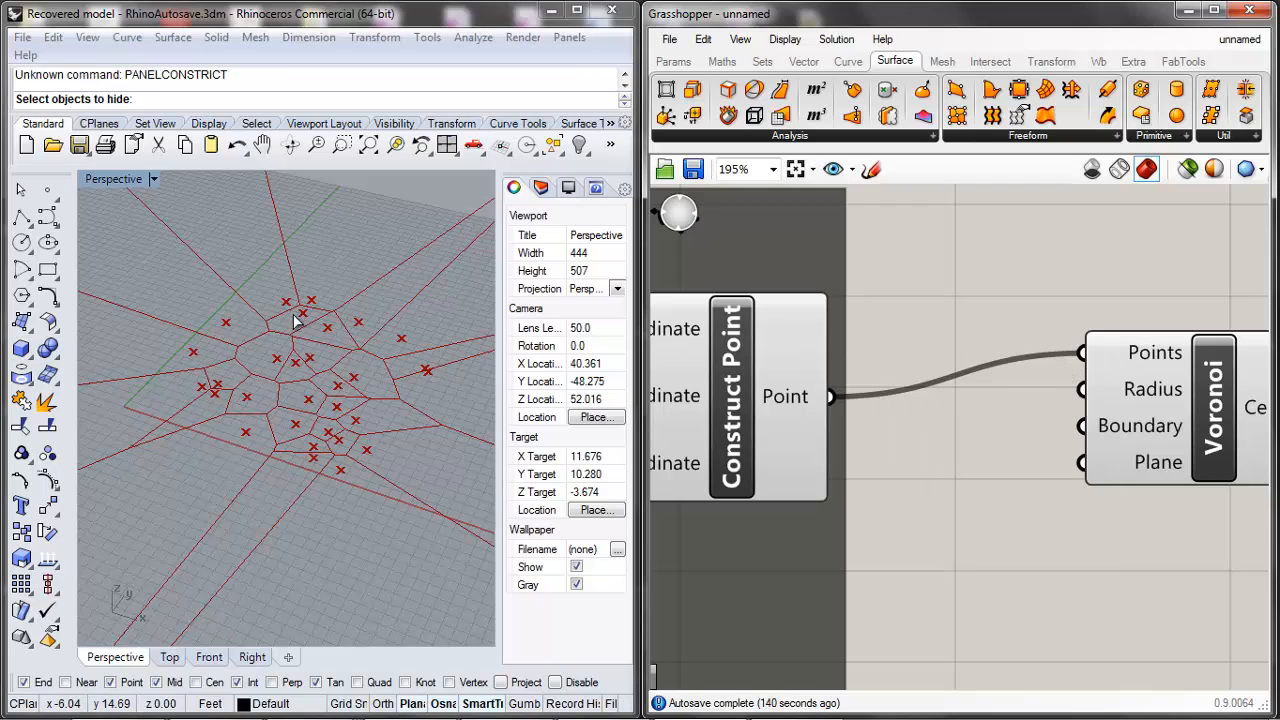
# Step: Examine the Voronoi diagram in the Perspective viewport, from its outer boundary down to the individual cells around the points
pyautogui.scroll(-5, 343, 359)
pyautogui.scroll(4, 343, 359)
pyautogui.click(335, 360)
pyautogui.scroll(-18, 361, 390)
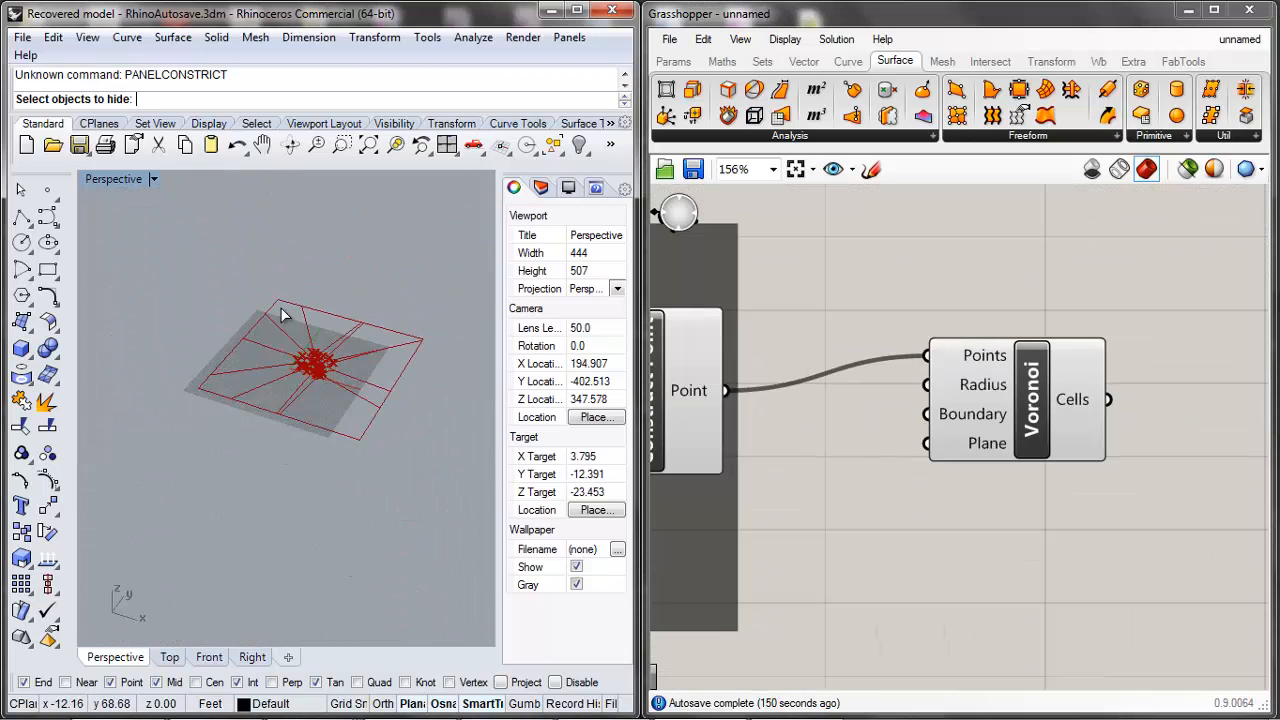
pyautogui.scroll(2, 332, 330)
pyautogui.scroll(5, 332, 330)
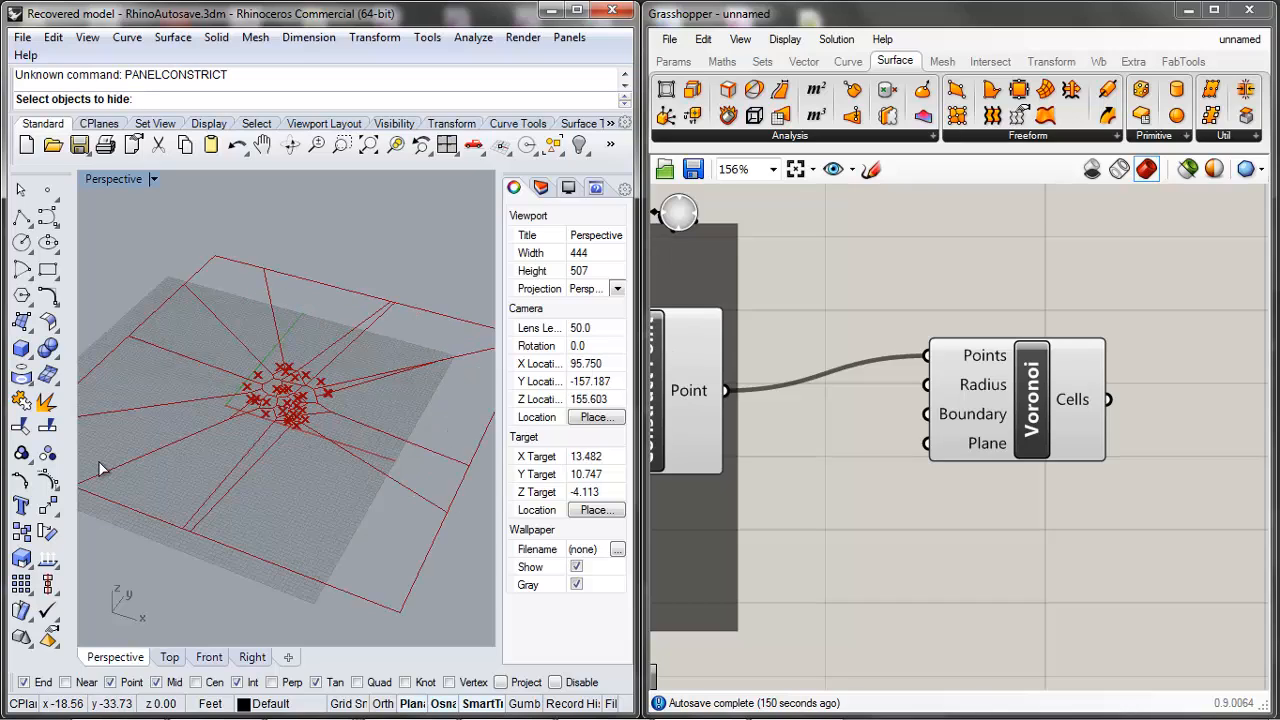
pyautogui.scroll(8, 241, 342)
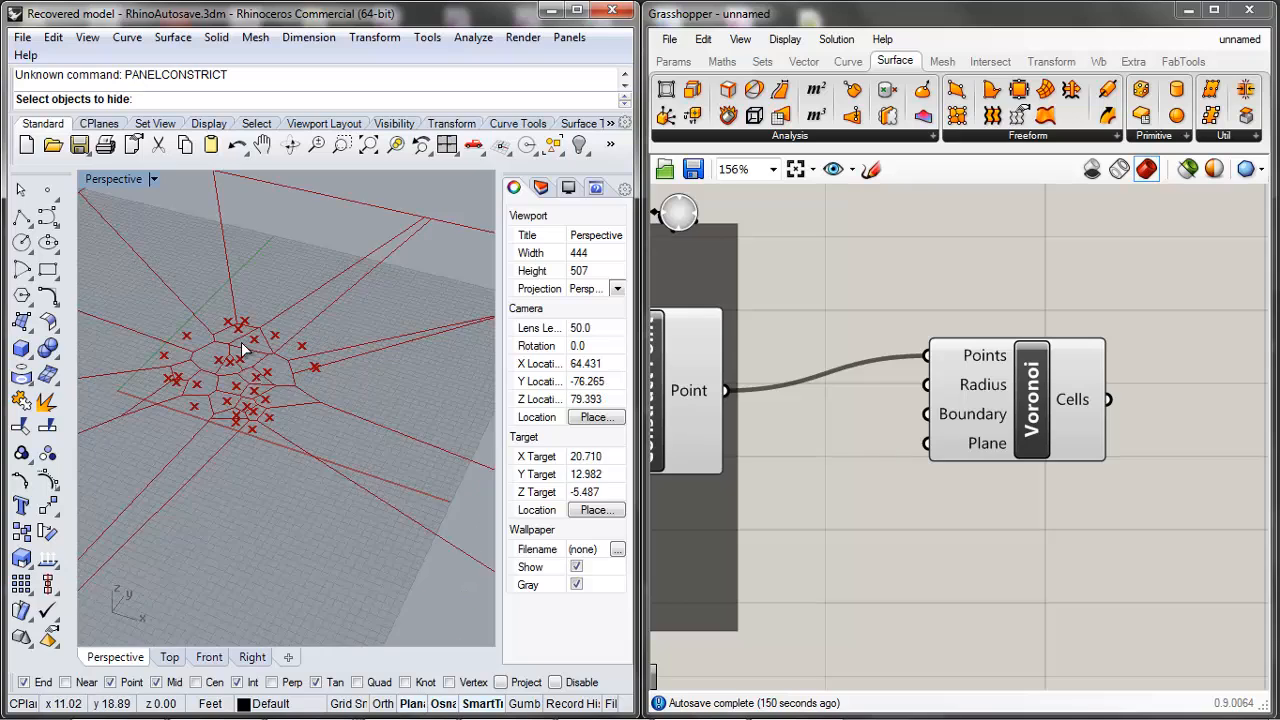
pyautogui.scroll(5, 240, 370)
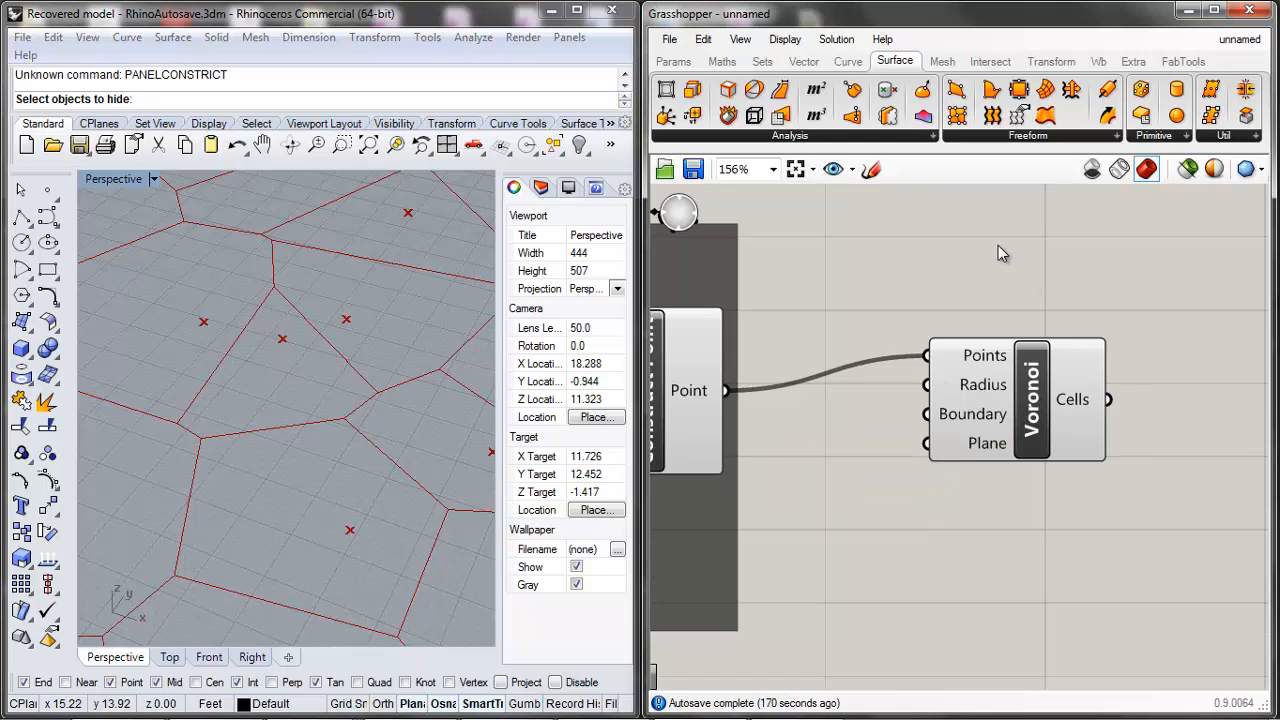
# Step: Set the Number Slider feeding Random's Seed input to 26 and inspect the regenerated Voronoi cells in the Perspective viewport
pyautogui.scroll(-5, 1015, 395)
pyautogui.click(1022, 405)
pyautogui.scroll(-4, 1022, 405)
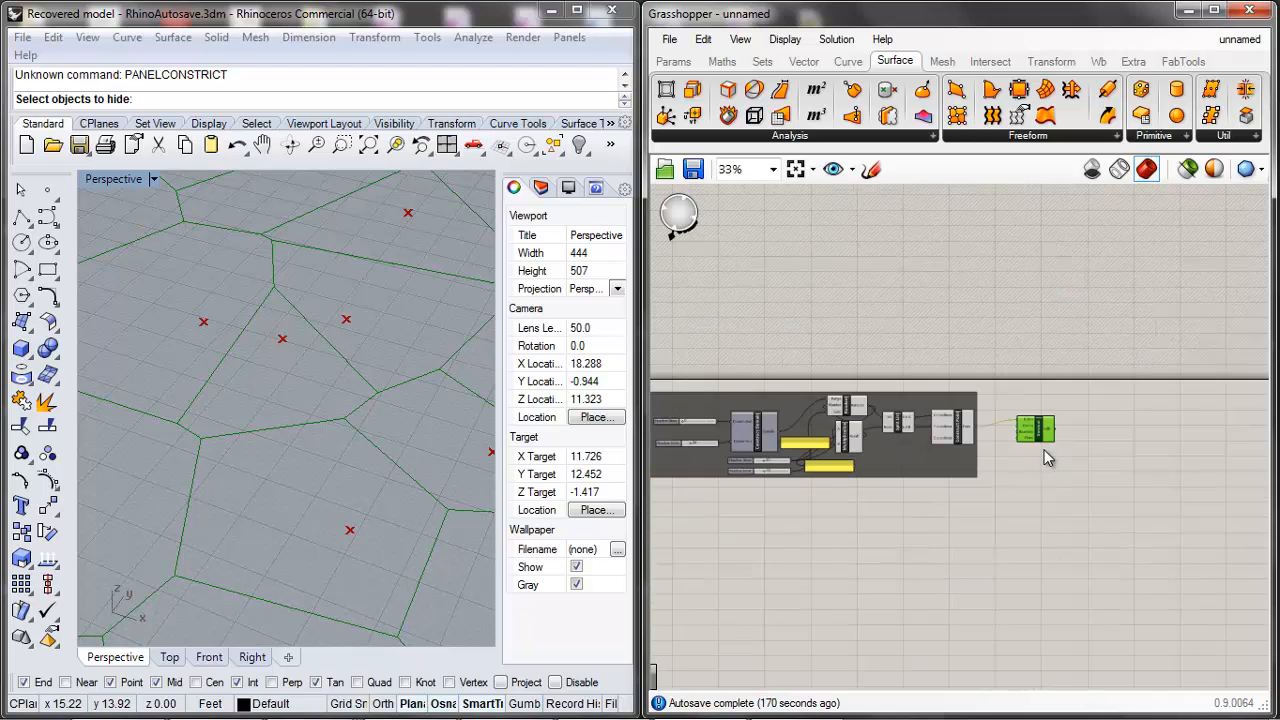
pyautogui.scroll(5, 747, 462)
pyautogui.scroll(-4, 843, 474)
pyautogui.scroll(10, 843, 474)
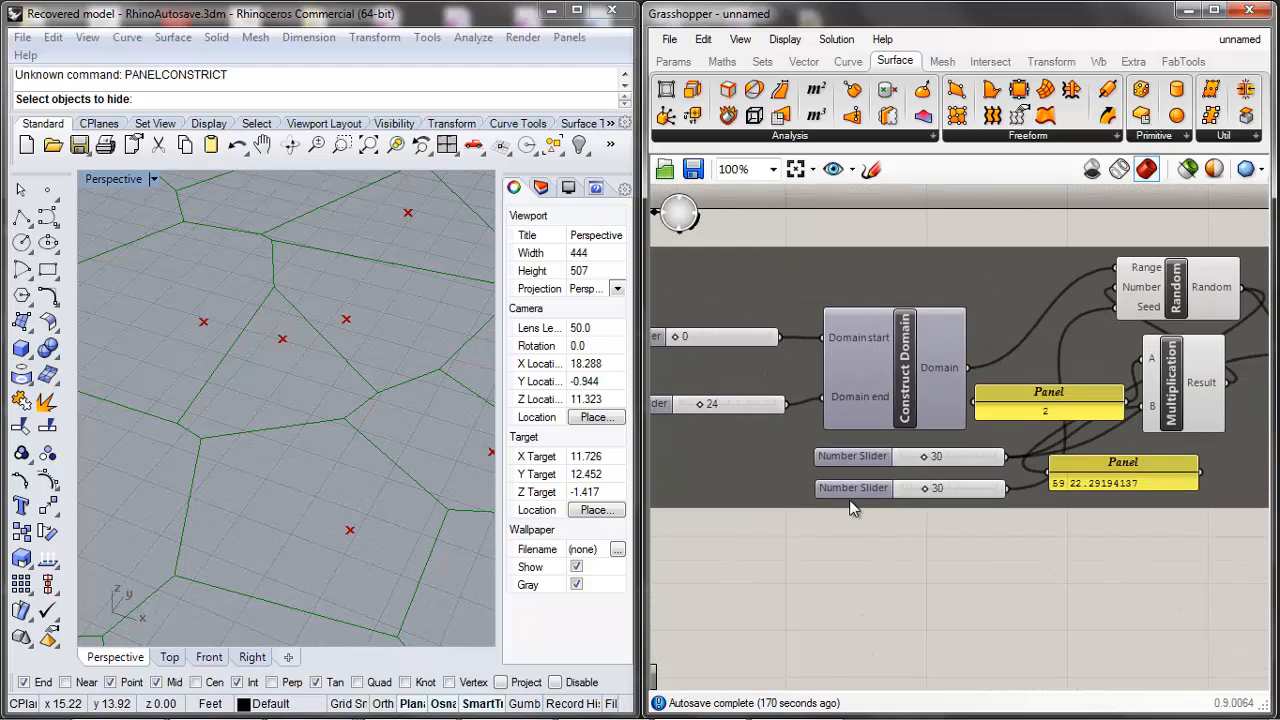
pyautogui.moveTo(888, 501)
pyautogui.mouseDown()
pyautogui.moveTo(908, 505)
pyautogui.moveTo(882, 507)
pyautogui.mouseUp()
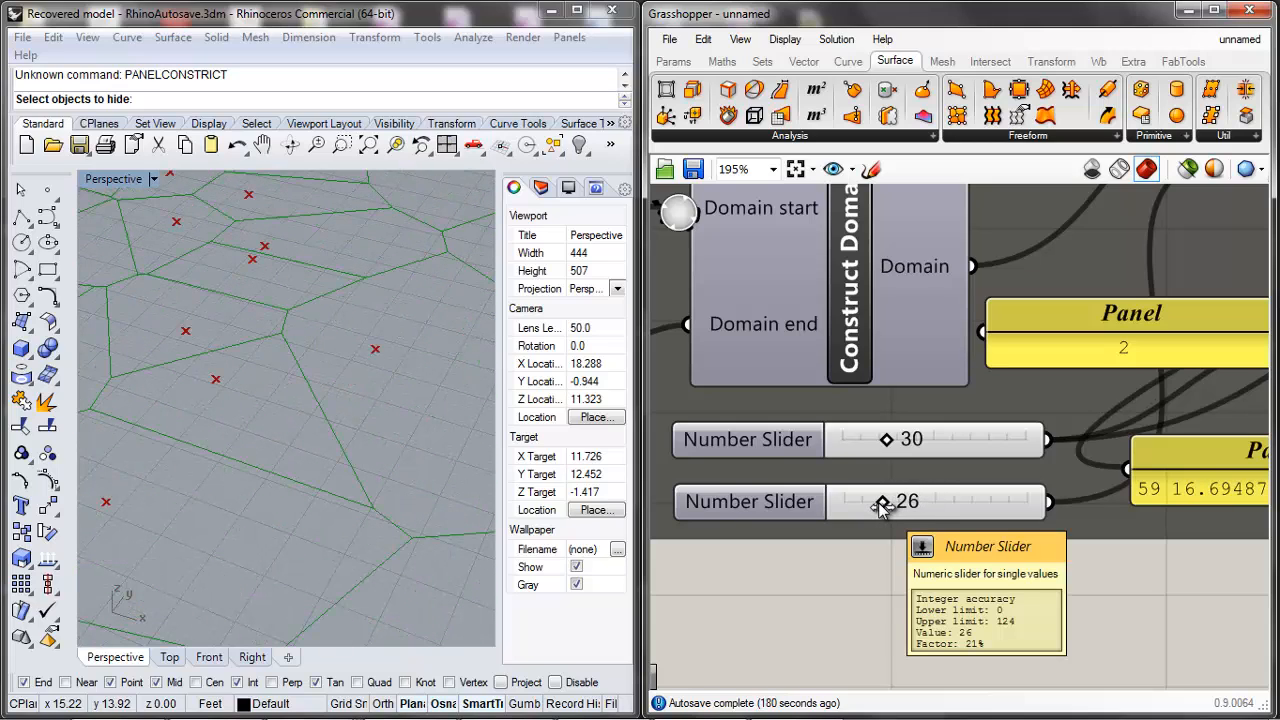
pyautogui.click(878, 627)
pyautogui.scroll(-18, 353, 413)
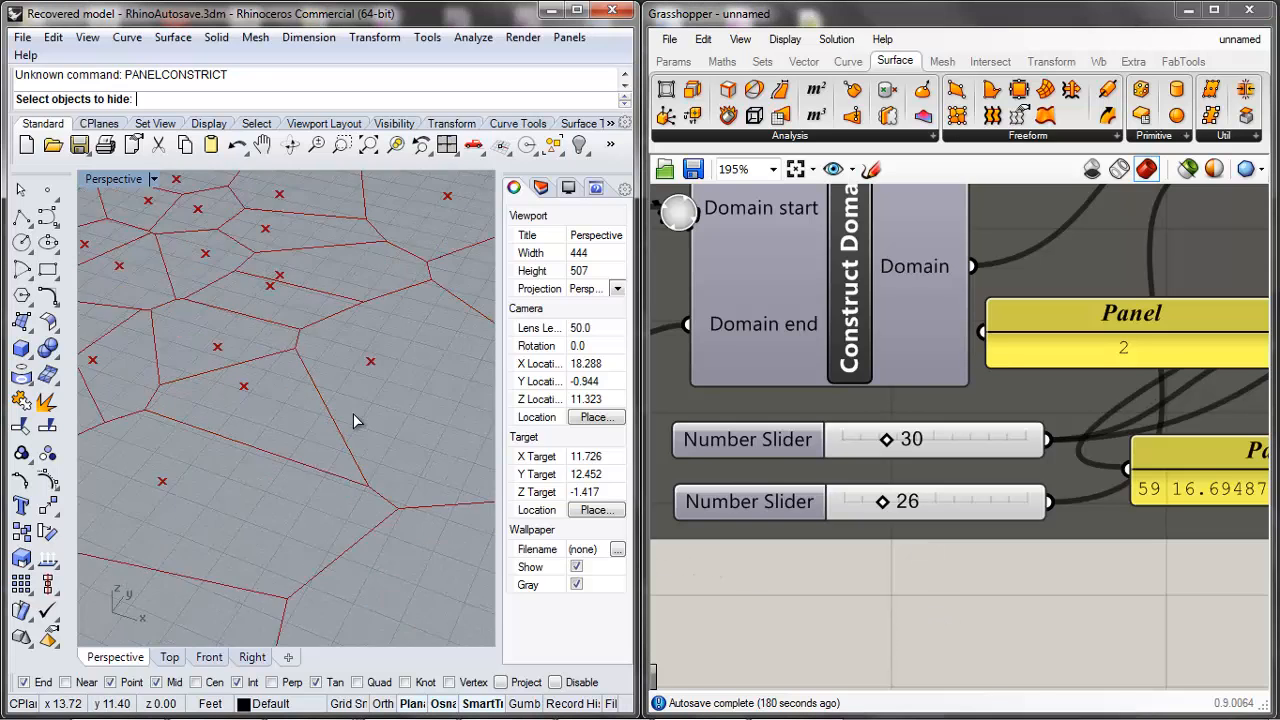
pyautogui.scroll(-3, 633, 460)
pyautogui.scroll(2, 462, 458)
pyautogui.click(363, 459)
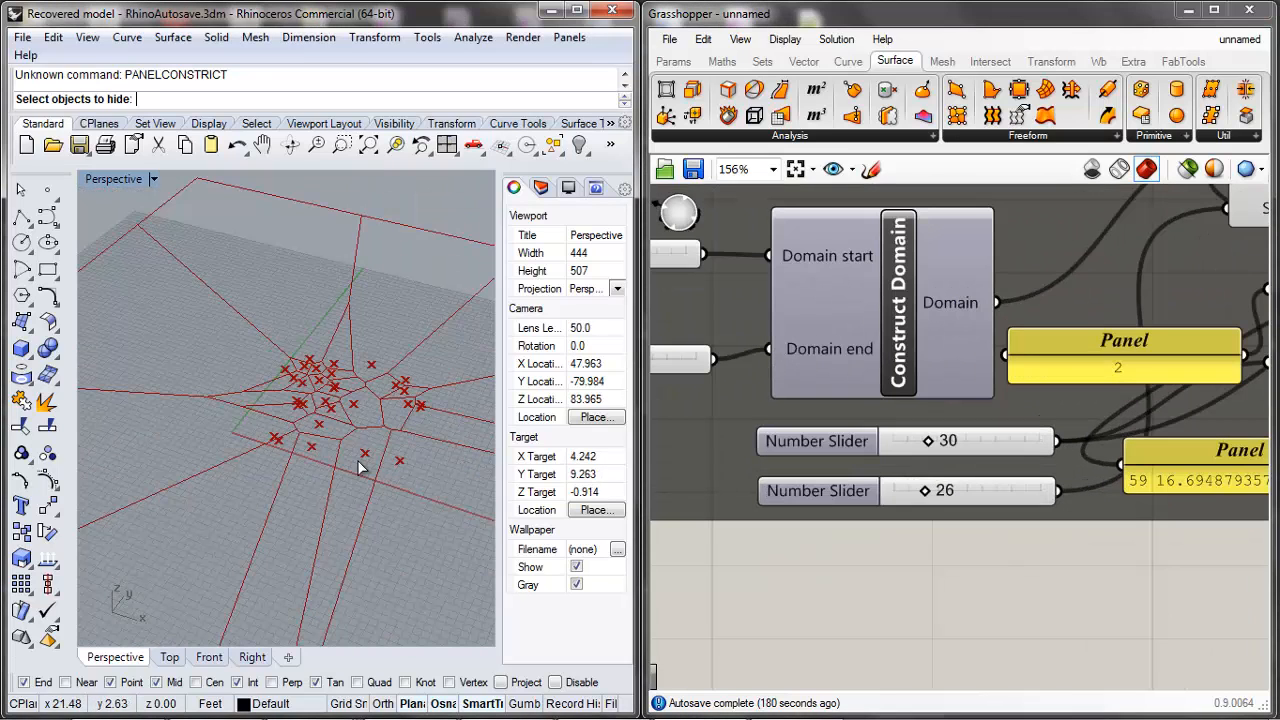
pyautogui.scroll(-8, 350, 457)
pyautogui.scroll(4, 370, 443)
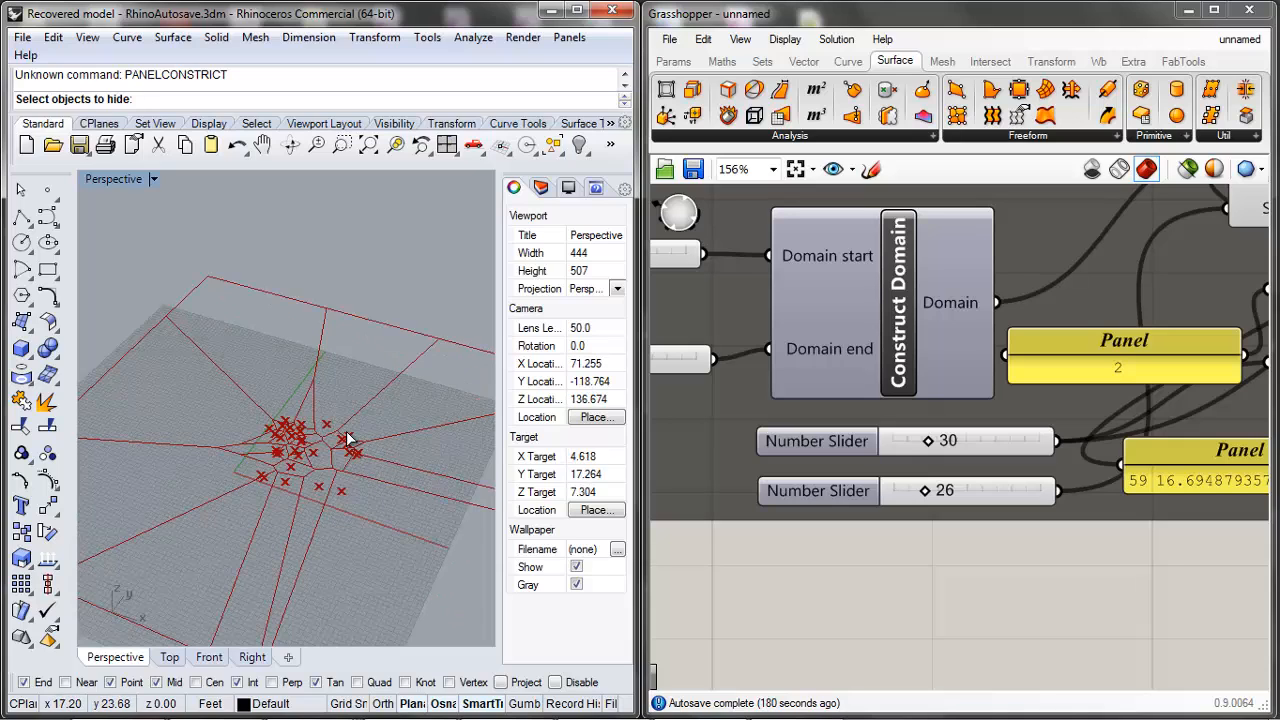
# Step: Examine the Number Slider feeding Construct Domain's Domain end input and the Boundary input on the Voronoi component
pyautogui.scroll(-1, 1159, 530)
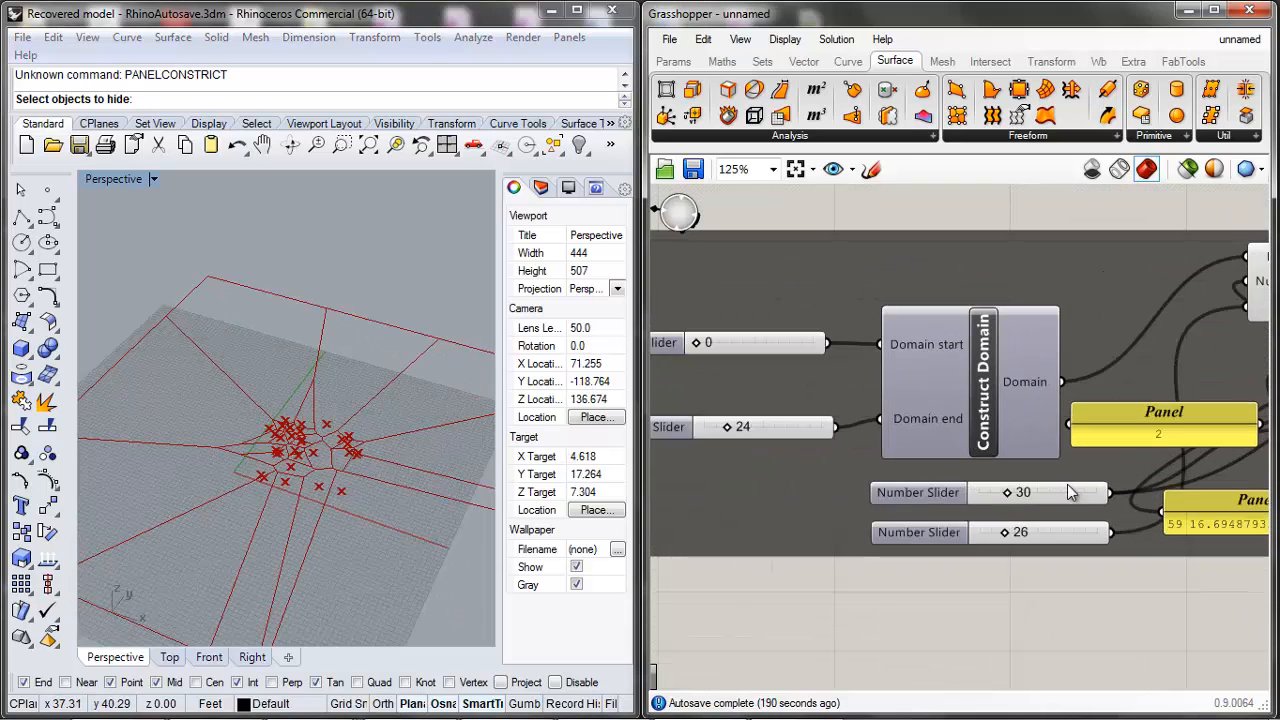
pyautogui.scroll(2, 905, 475)
pyautogui.click(749, 404)
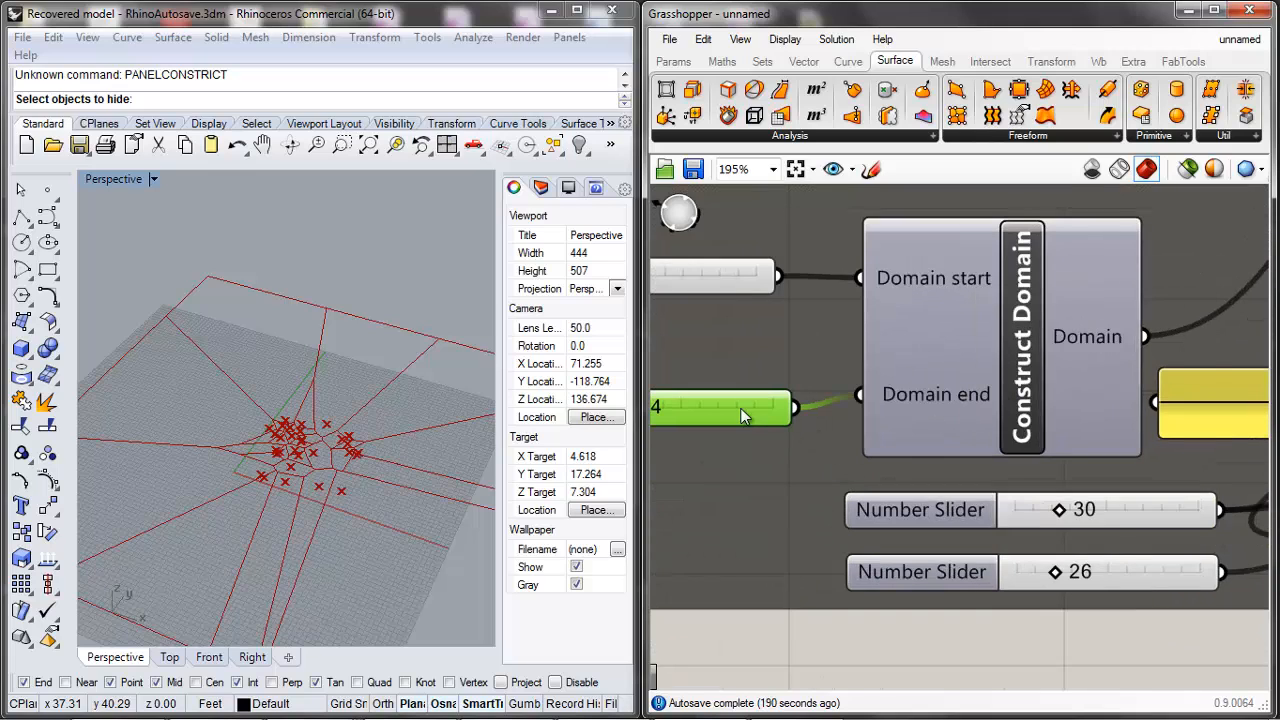
pyautogui.scroll(-2, 740, 411)
pyautogui.scroll(3, 740, 411)
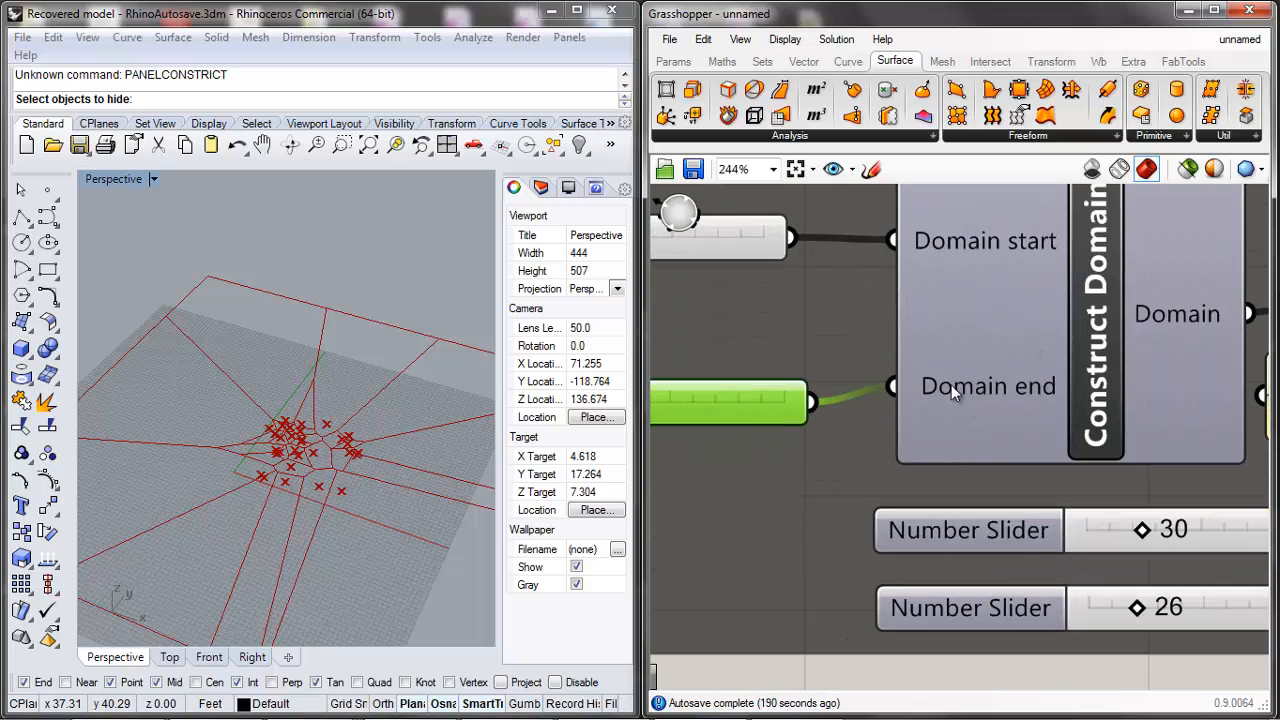
pyautogui.scroll(-7, 832, 410)
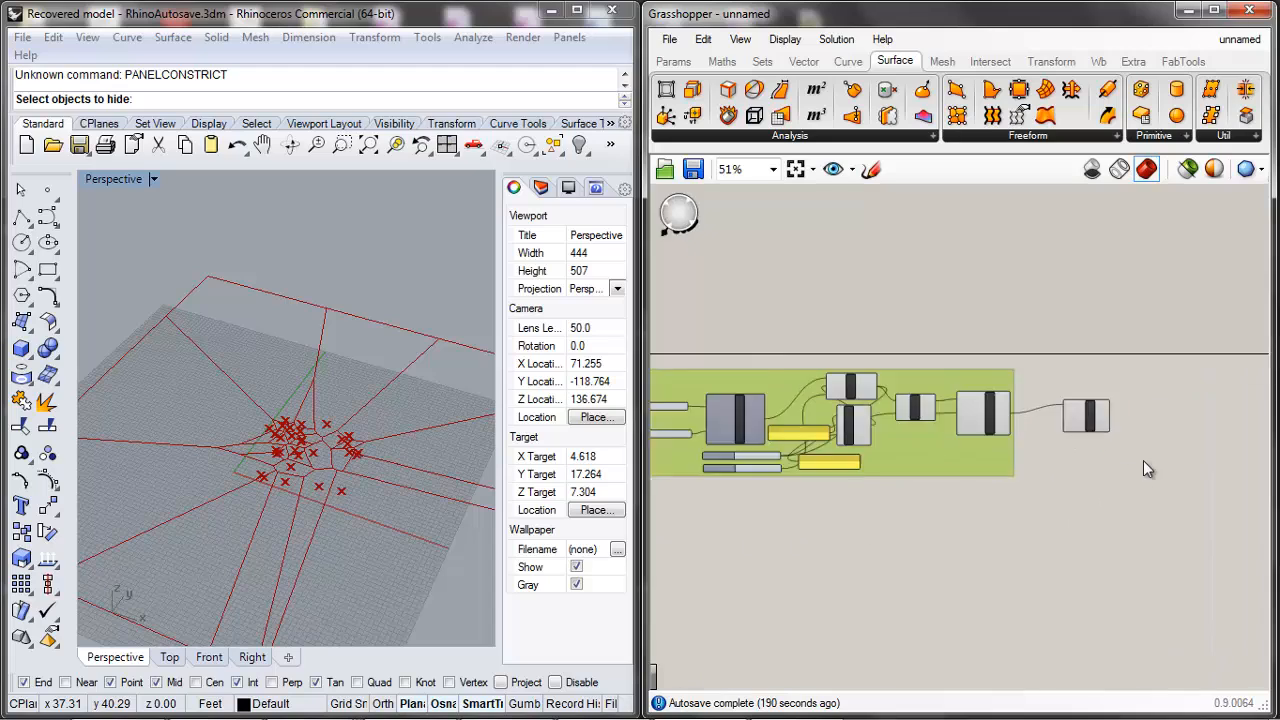
pyautogui.scroll(5, 1060, 422)
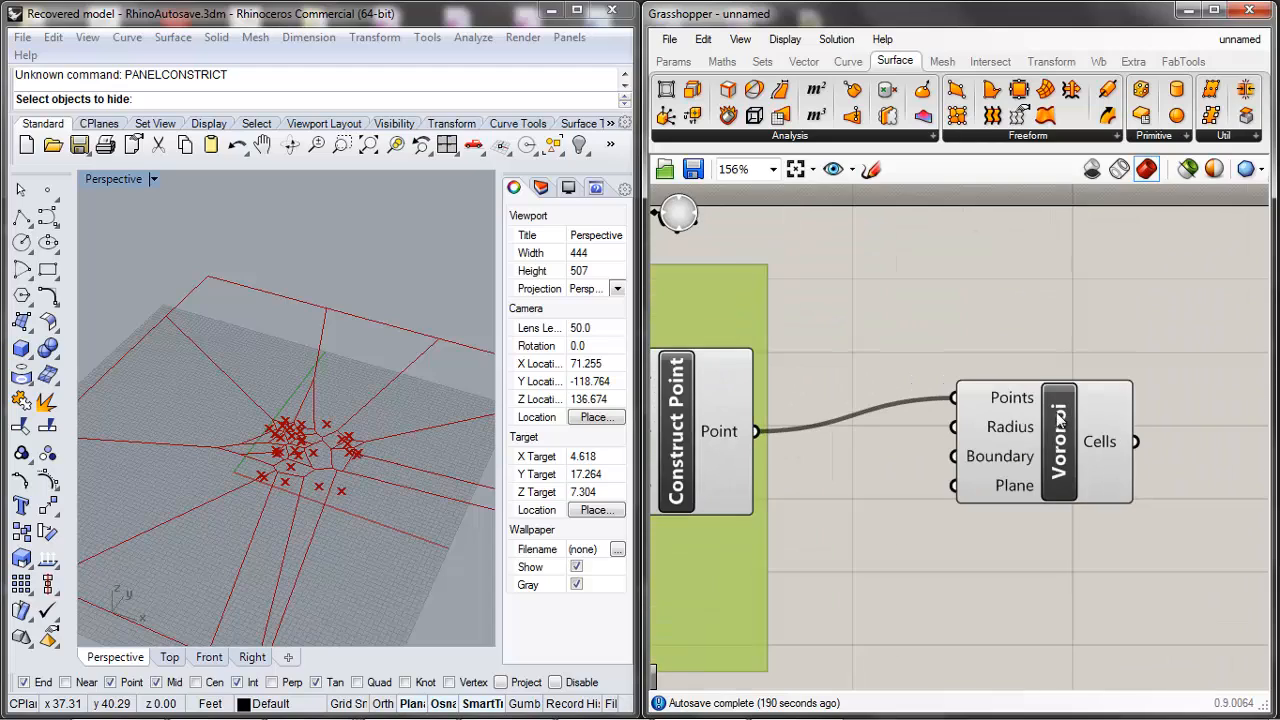
pyautogui.click(989, 525)
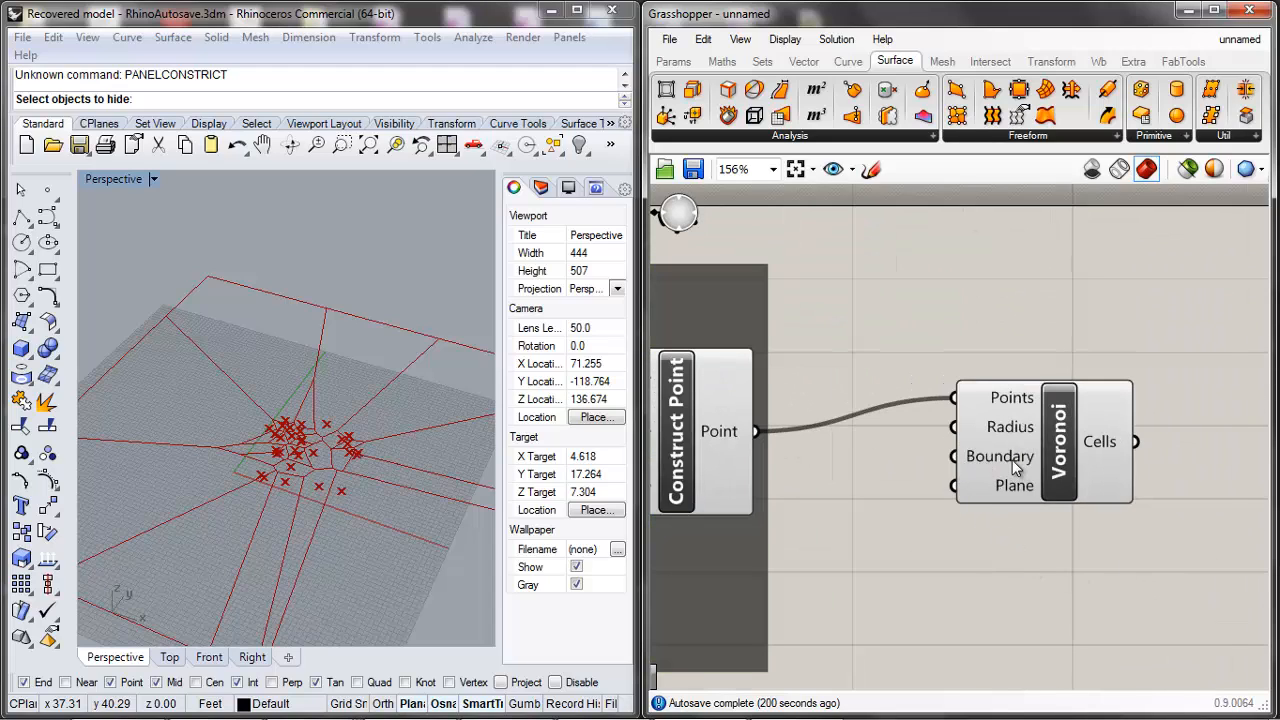
pyautogui.rightClick(1016, 468)
pyautogui.click(1120, 553)
pyautogui.scroll(-2, 943, 540)
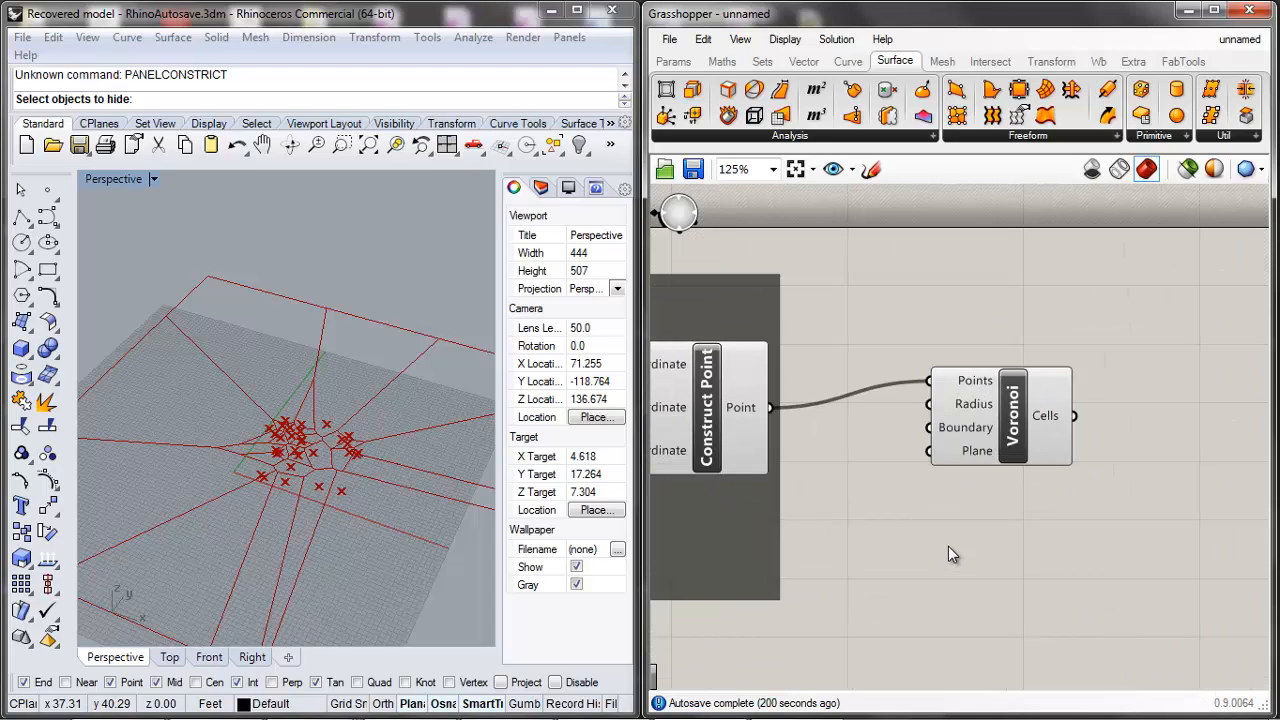
# Step: Add a Rectangle component just below the Voronoi component
pyautogui.doubleClick(949, 548)
pyautogui.write('react')
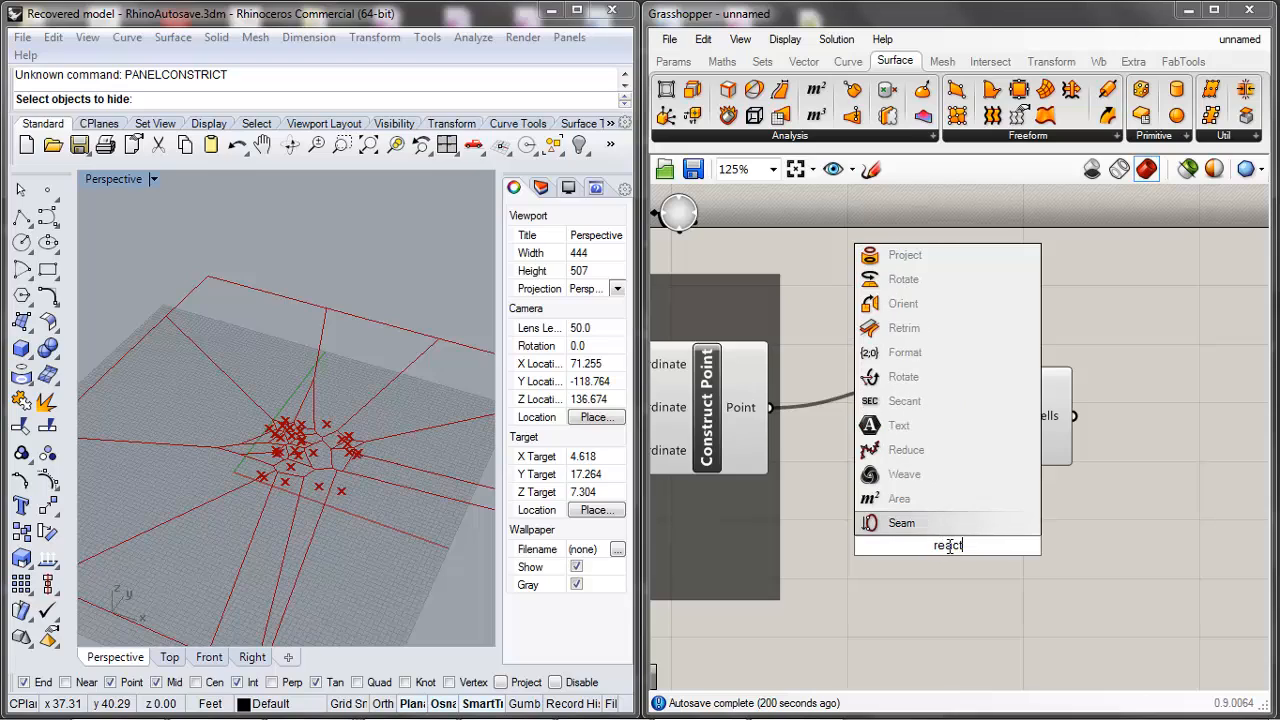
pyautogui.press('BackSpace')
pyautogui.press('BackSpace')
pyautogui.press('BackSpace')
pyautogui.write('crangle')
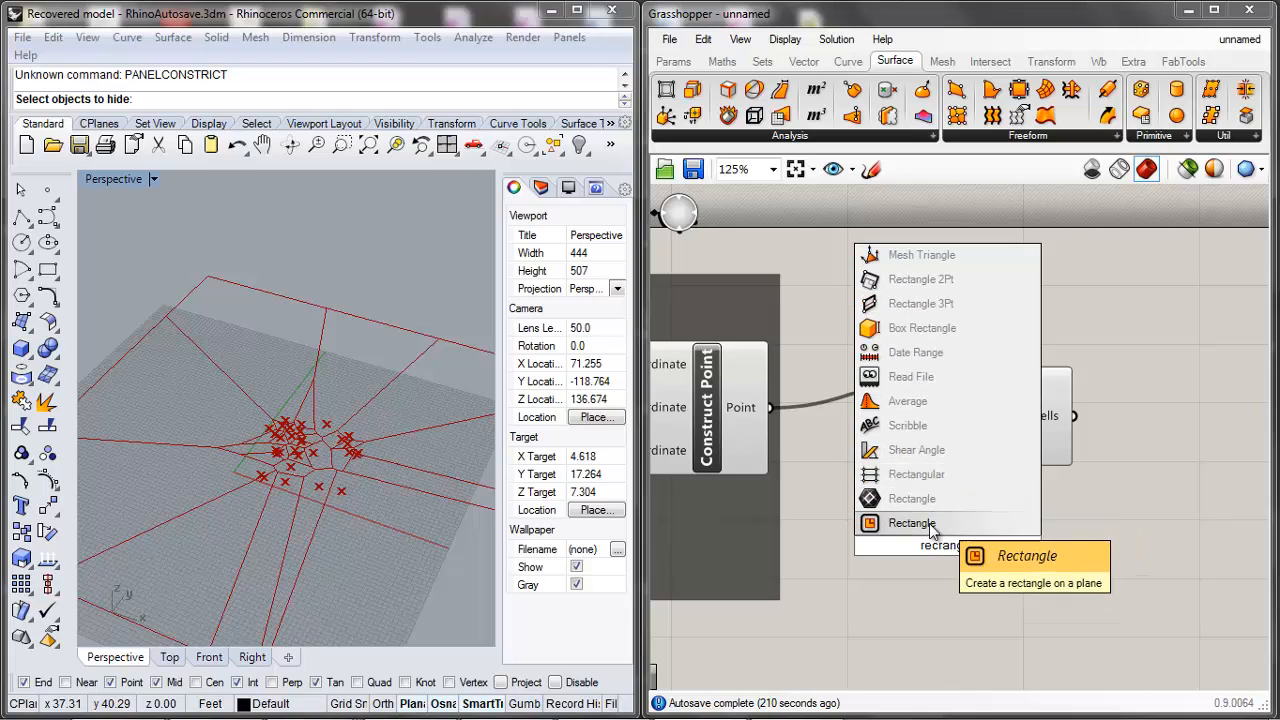
pyautogui.click(937, 522)
pyautogui.scroll(1, 940, 550)
pyautogui.click(940, 563)
# Step: Add an XY Plane component, connect its Plane output to Rectangle's Plane input, and set the two side by side
pyautogui.doubleClick(842, 449)
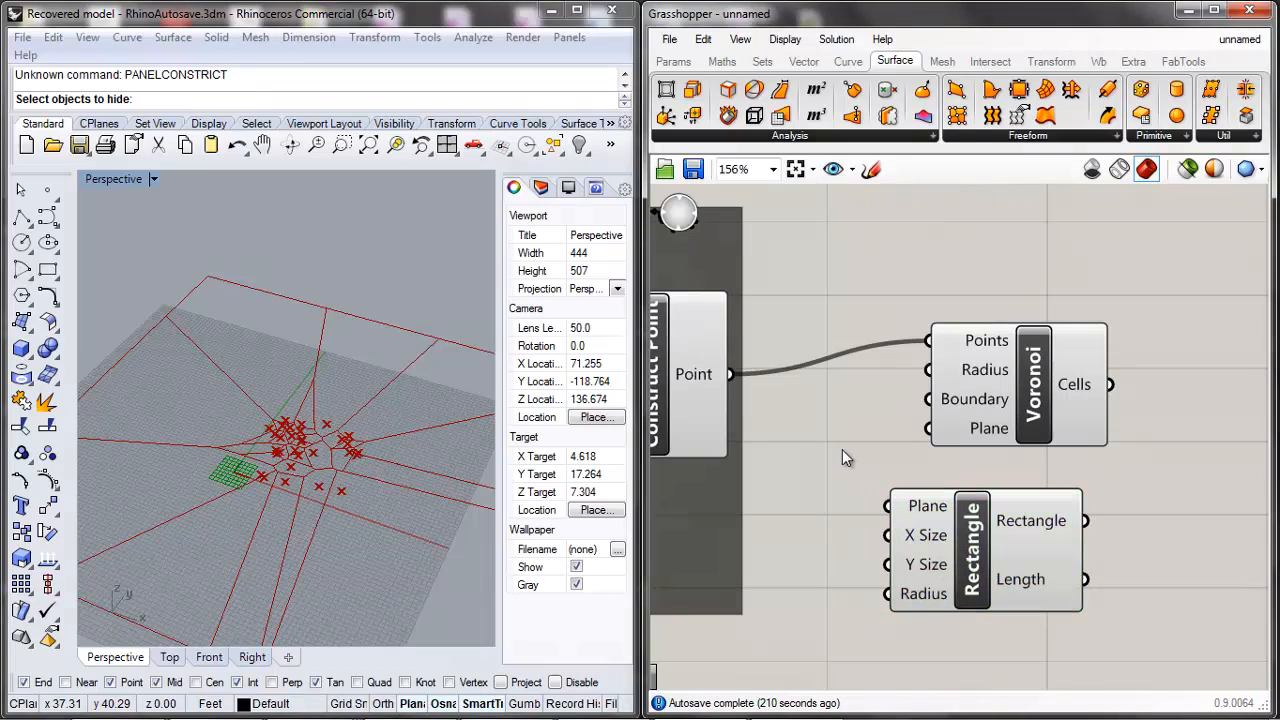
pyautogui.write('xy')
pyautogui.click(858, 426)
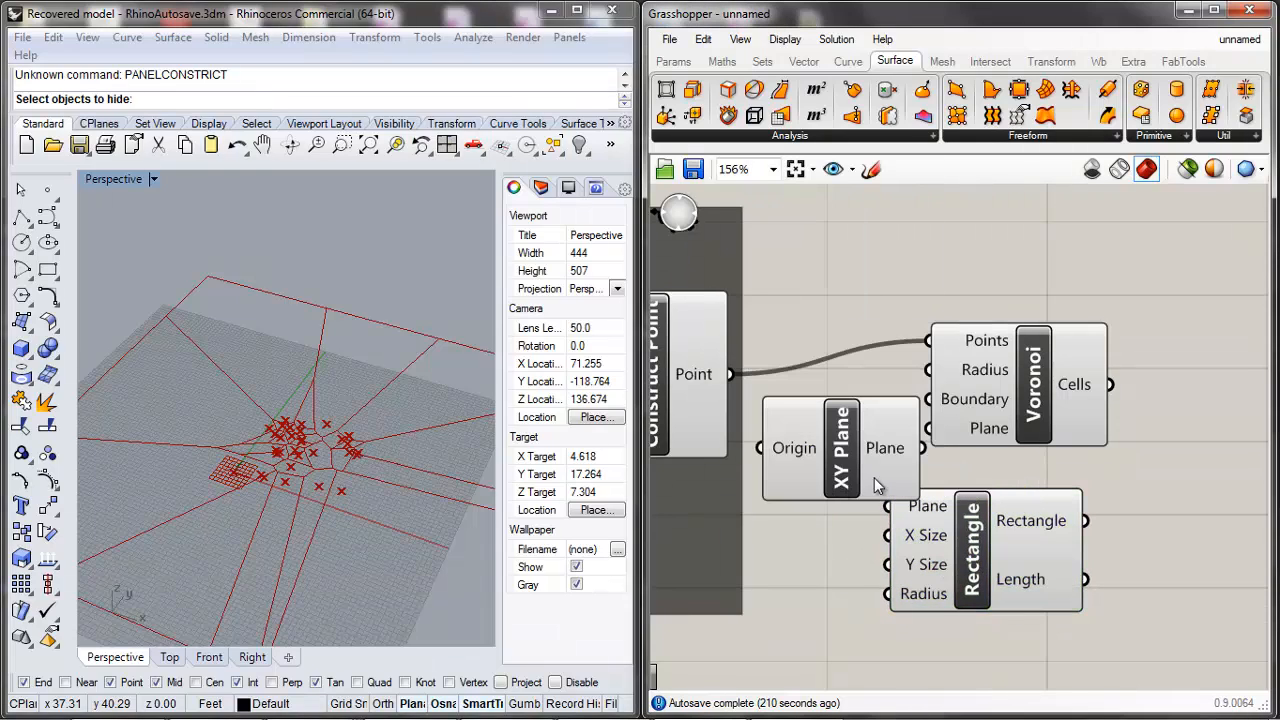
pyautogui.moveTo(882, 458); pyautogui.dragTo(1044, 497)
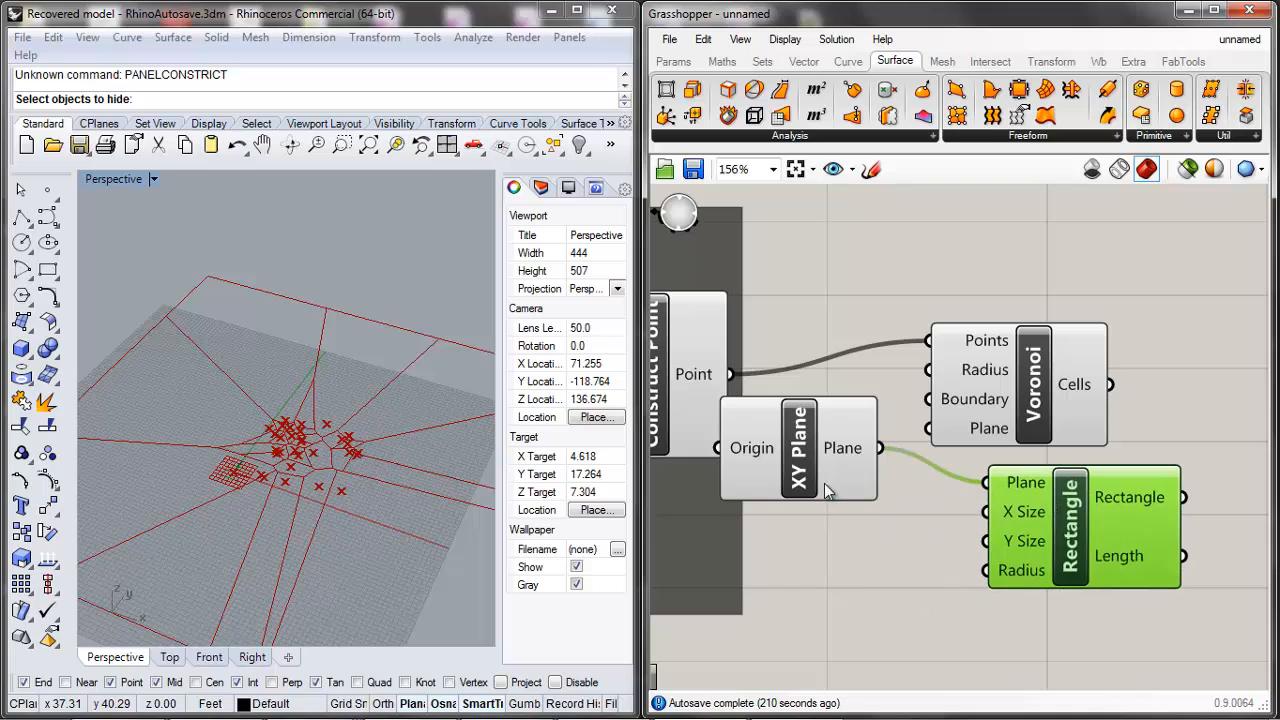
pyautogui.moveTo(830, 478); pyautogui.dragTo(899, 514)
pyautogui.moveTo(993, 511); pyautogui.dragTo(989, 493)
# Step: Connect the Number Slider that feeds Construct Domain's Domain end to Rectangle's X Size and Y Size inputs
pyautogui.scroll(-10, 950, 540)
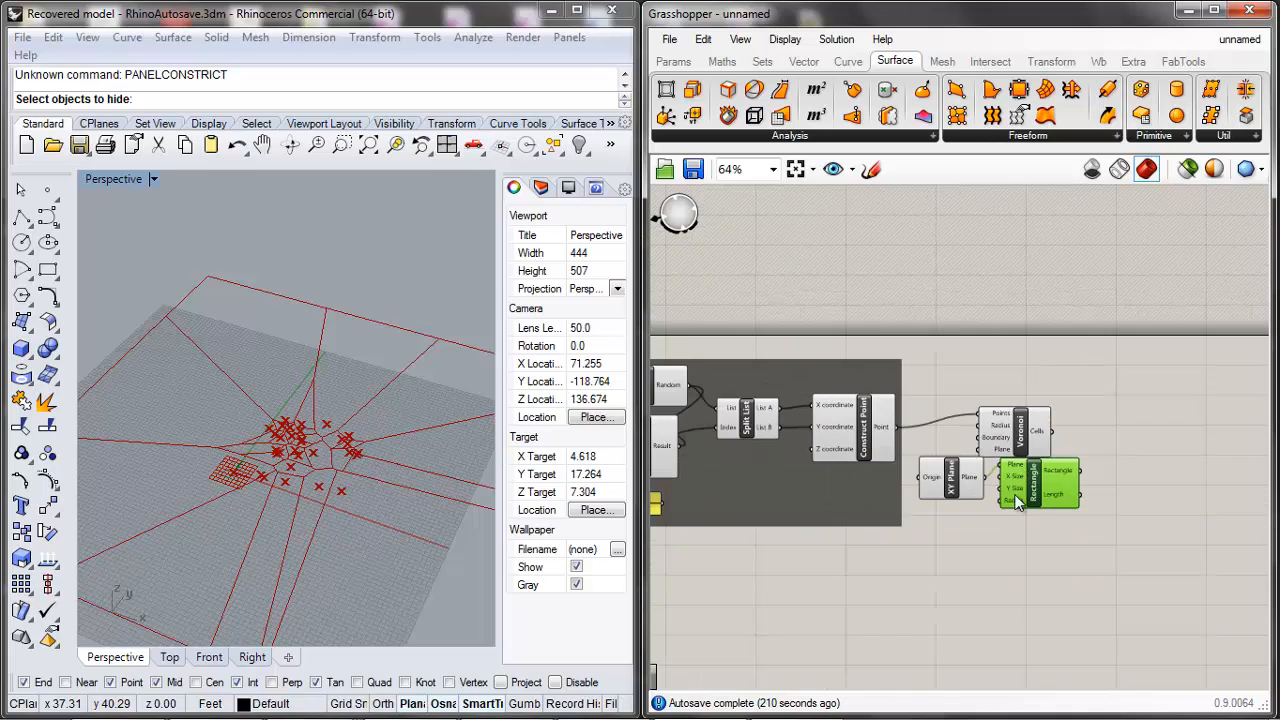
pyautogui.scroll(4, 741, 555)
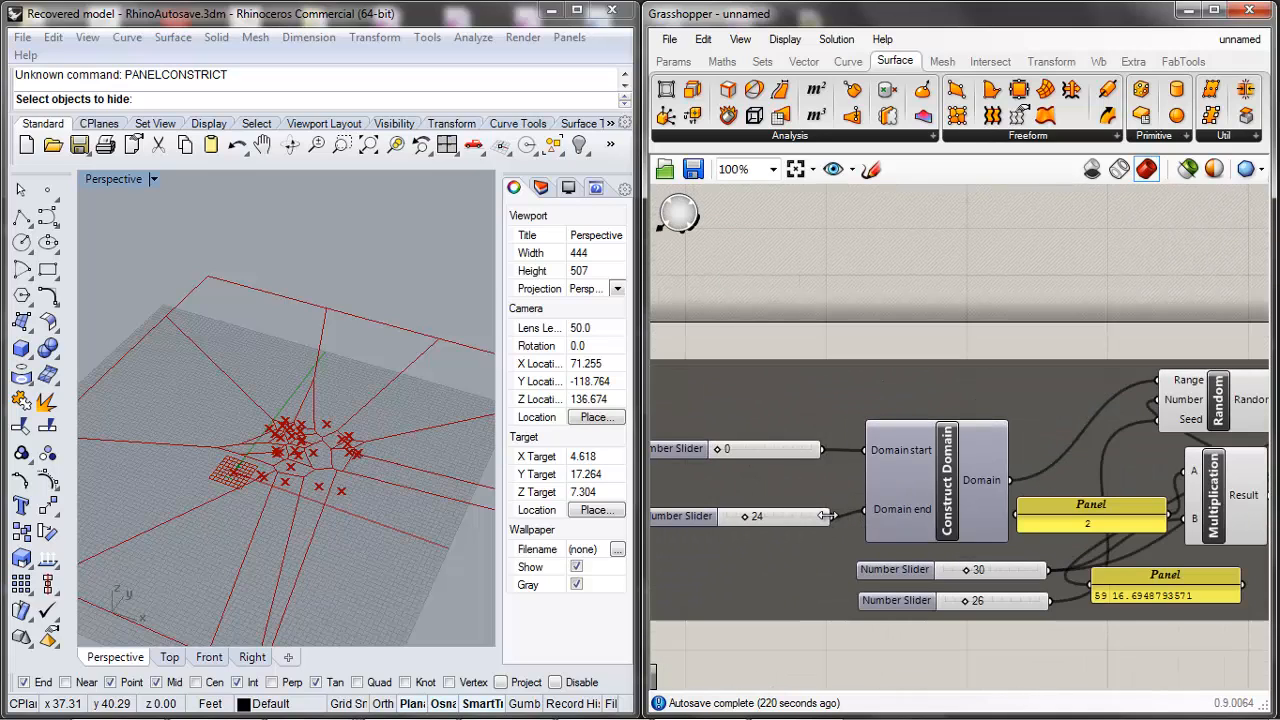
pyautogui.scroll(-3, 883, 588)
pyautogui.moveTo(767, 513); pyautogui.dragTo(1061, 478)
pyautogui.scroll(8, 1125, 559)
pyautogui.scroll(-8, 1117, 549)
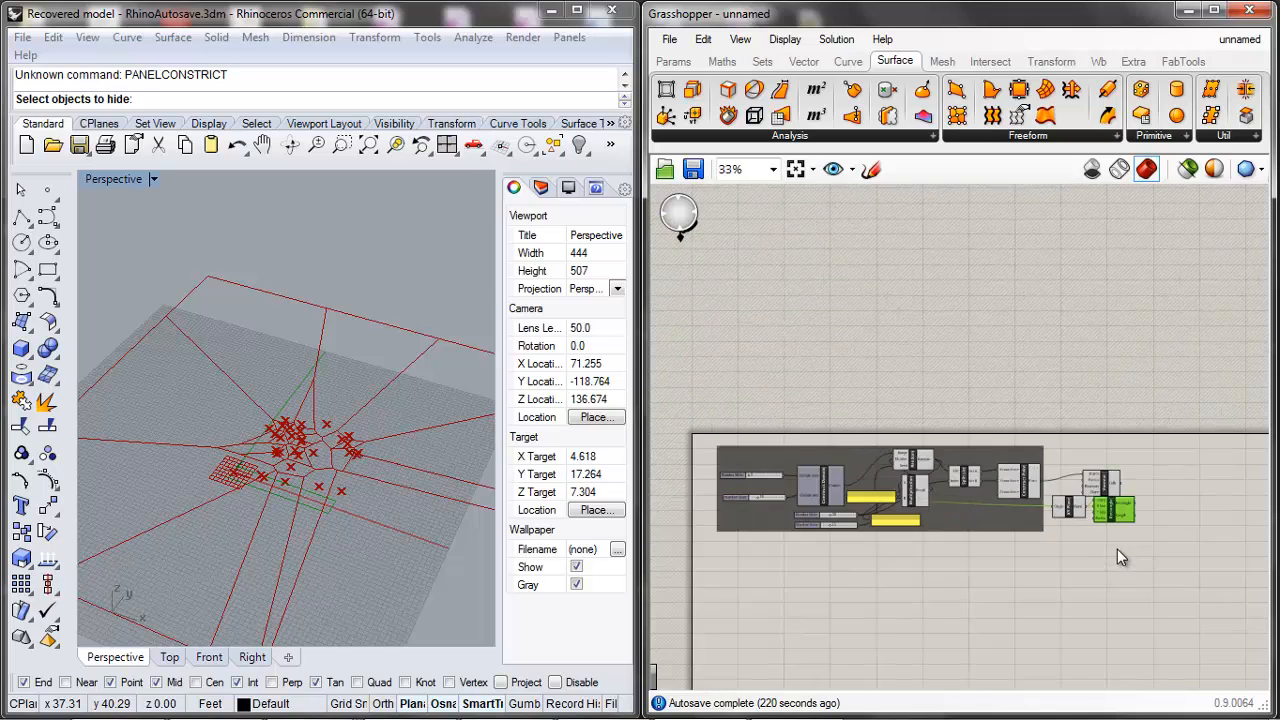
pyautogui.scroll(8, 780, 499)
pyautogui.moveTo(798, 494); pyautogui.dragTo(857, 521)
pyautogui.scroll(-8, 806, 478)
# Step: Space out XY Plane, Rectangle and Voronoi, and connect Rectangle's Rectangle output to Voronoi's Boundary input
pyautogui.scroll(5, 848, 555)
pyautogui.click(967, 578)
pyautogui.moveTo(943, 495); pyautogui.dragTo(920, 519)
pyautogui.moveTo(789, 502); pyautogui.dragTo(792, 532)
pyautogui.click(782, 584)
pyautogui.moveTo(910, 545)
pyautogui.mouseDown()
pyautogui.moveTo(978, 540)
pyautogui.moveTo(907, 565)
pyautogui.moveTo(916, 550)
pyautogui.mouseUp()
pyautogui.moveTo(897, 440); pyautogui.dragTo(984, 429)
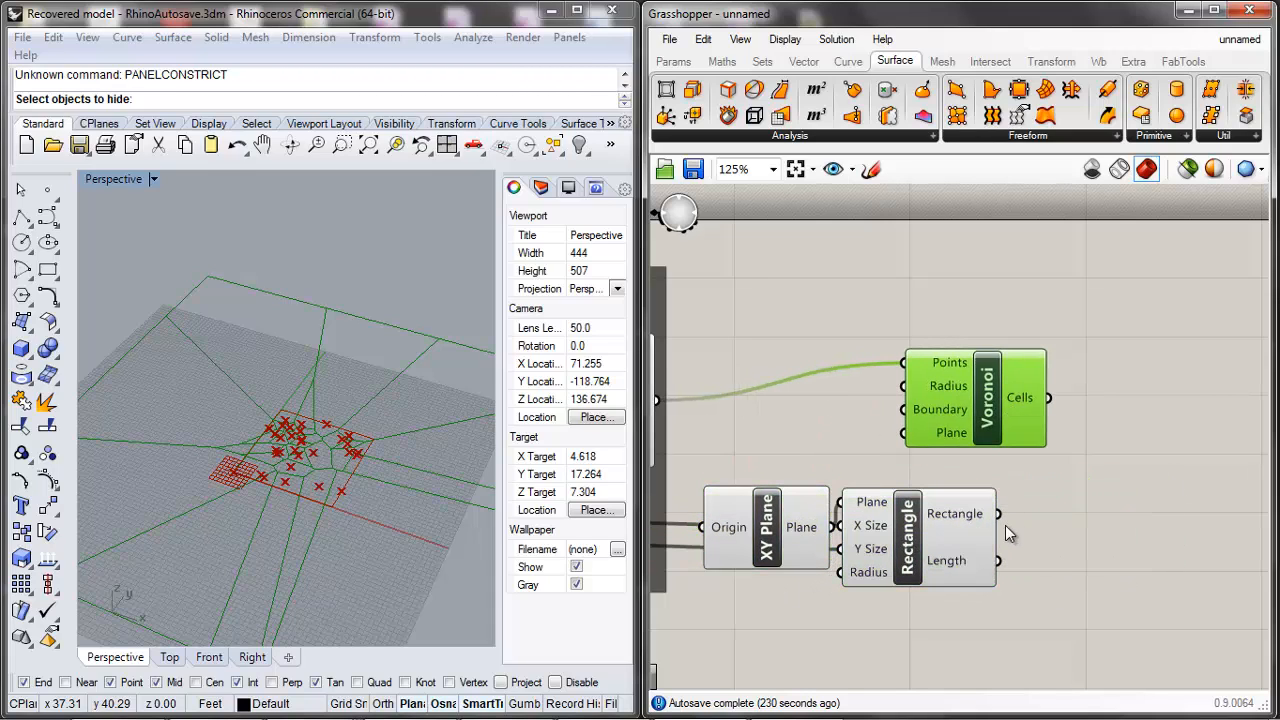
pyautogui.moveTo(1003, 519); pyautogui.dragTo(946, 420)
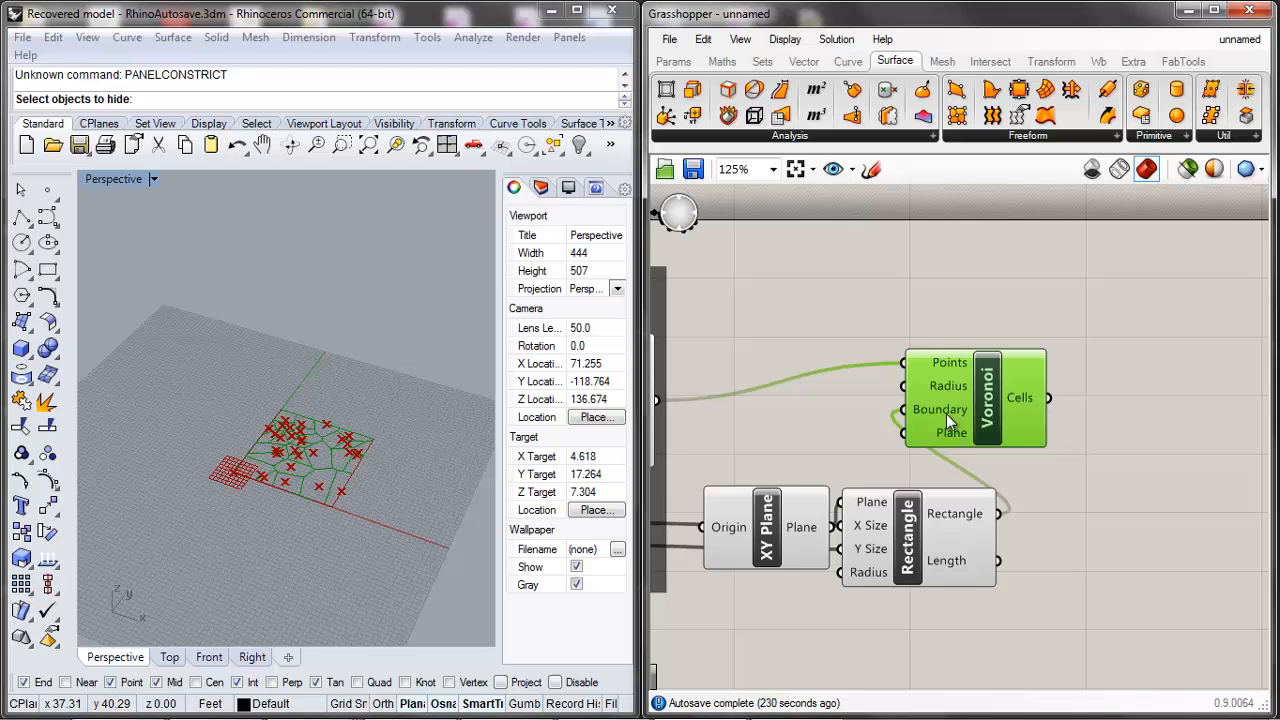
# Step: Examine the Voronoi cells within the rectangular boundary in the Perspective viewport
pyautogui.click(841, 428)
pyautogui.scroll(3, 321, 486)
pyautogui.click(318, 468)
pyautogui.scroll(-8, 316, 464)
pyautogui.scroll(14, 309, 466)
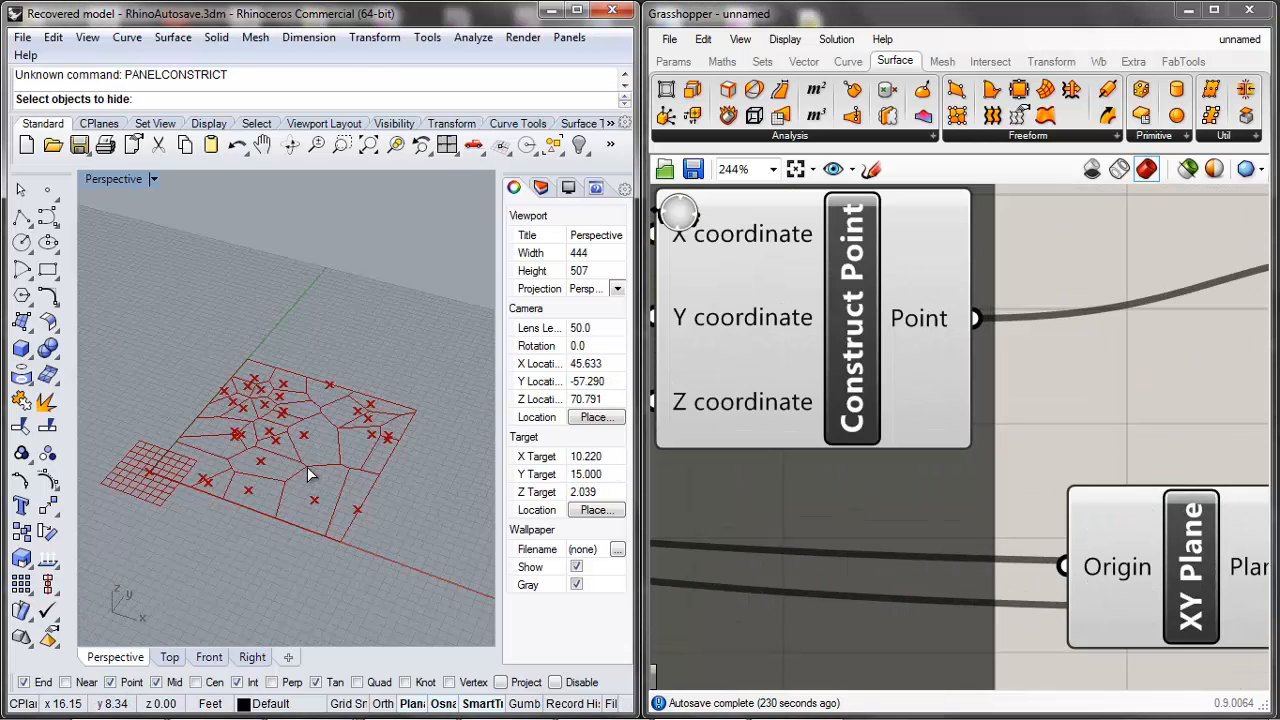
pyautogui.scroll(3, 307, 466)
pyautogui.scroll(-6, 1029, 355)
pyautogui.scroll(3, 930, 397)
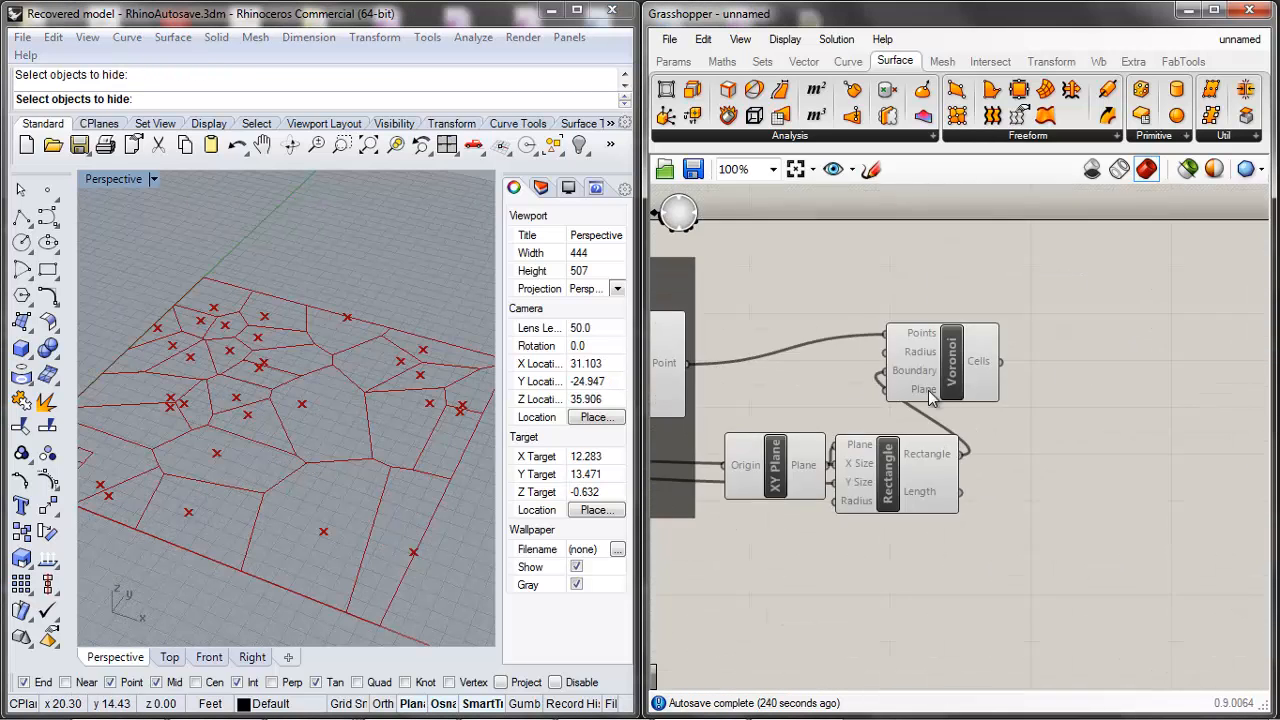
# Step: Nudge Voronoi away from the Rectangle component and duplicate the Number Slider set to 30
pyautogui.click(930, 397)
pyautogui.scroll(2, 878, 393)
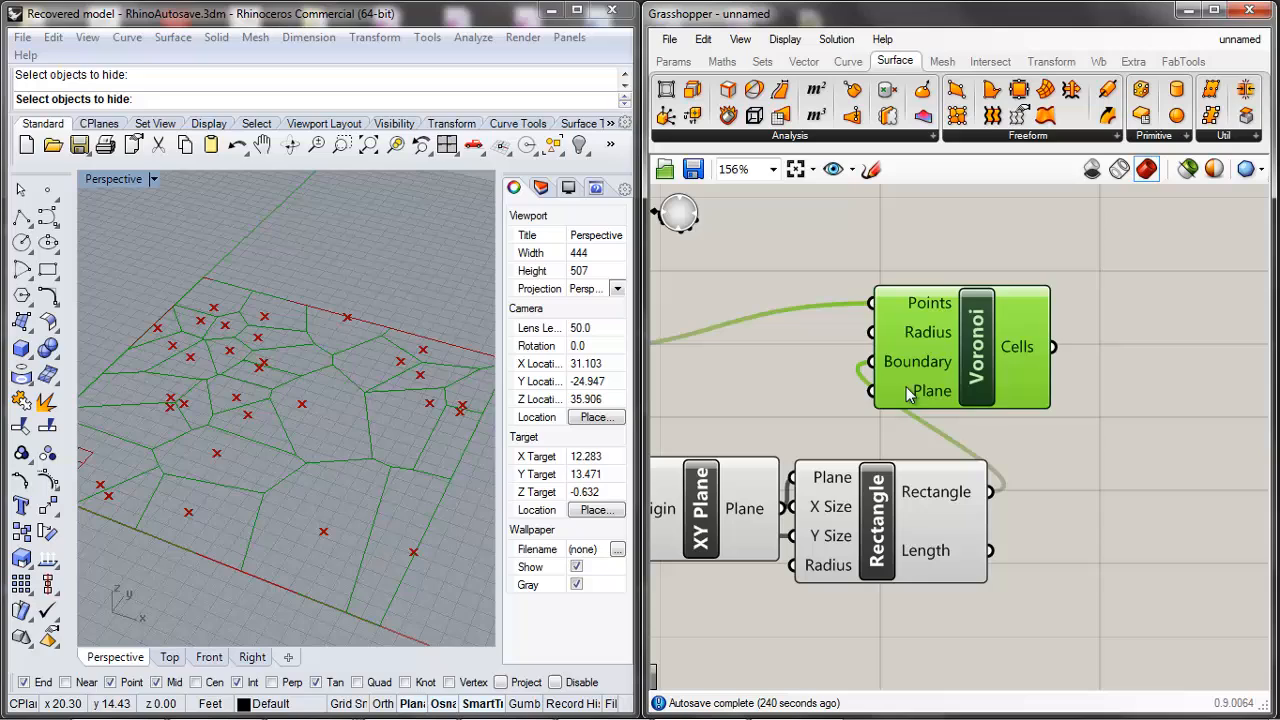
pyautogui.click(809, 375)
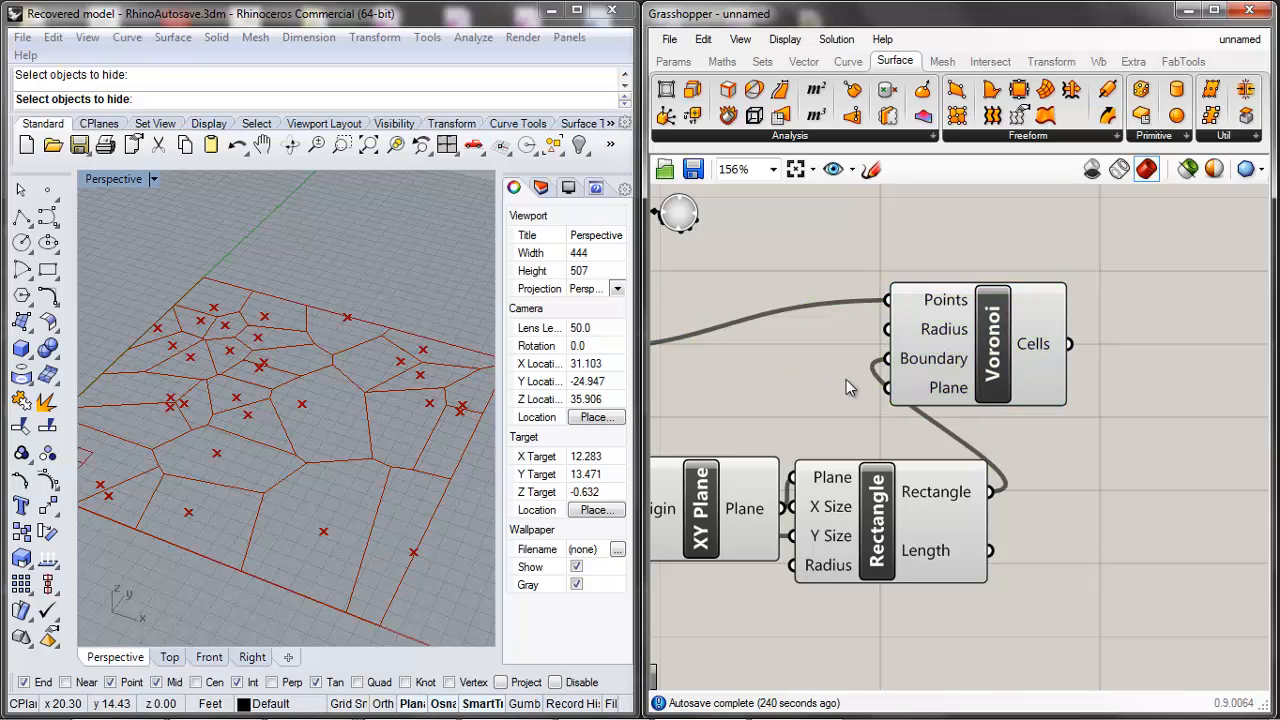
pyautogui.scroll(-6, 846, 388)
pyautogui.scroll(1, 695, 399)
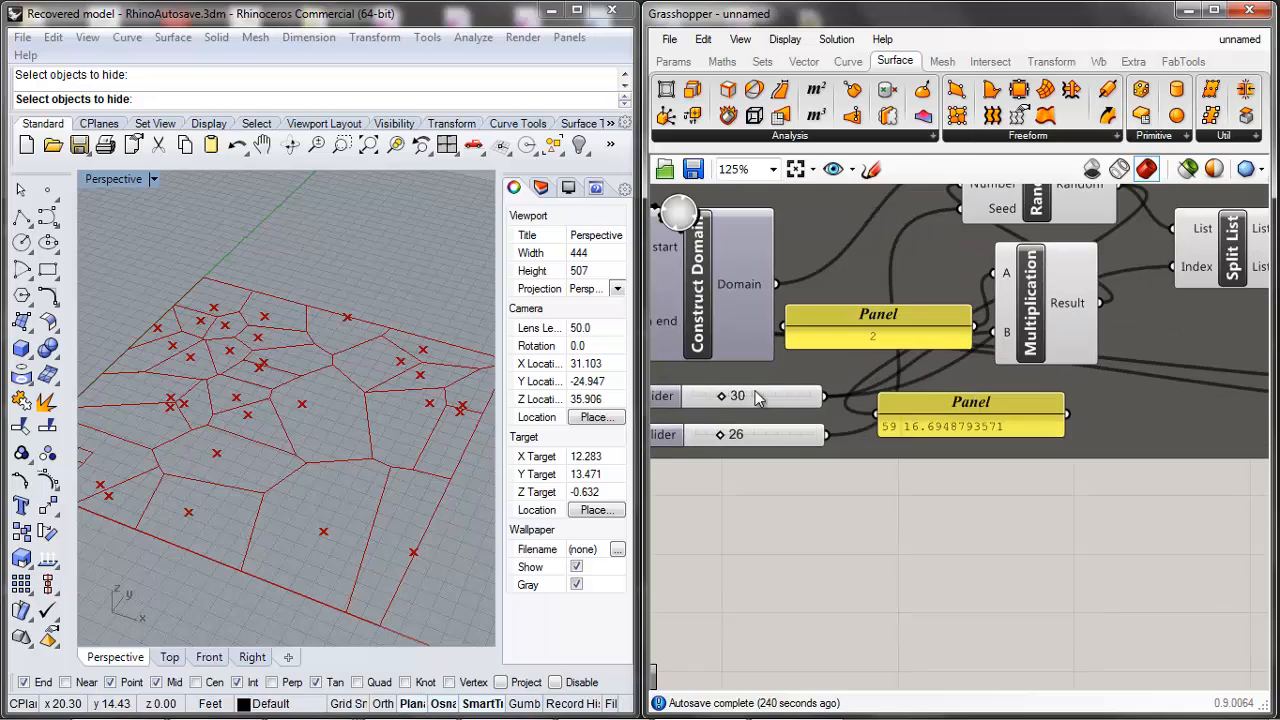
pyautogui.click(700, 397)
pyautogui.click(778, 459)
pyautogui.click(771, 396)
pyautogui.hotkey('ctrl', 'c')
pyautogui.hotkey('ctrl', 'v')
# Step: Place the duplicated Number Slider between Construct Point and Voronoi, and connect it to Voronoi's Radius input
pyautogui.scroll(-2, 727, 541)
pyautogui.moveTo(771, 413); pyautogui.dragTo(802, 453)
pyautogui.scroll(-5, 804, 565)
pyautogui.scroll(6, 1000, 545)
pyautogui.moveTo(1013, 452); pyautogui.dragTo(1090, 444)
pyautogui.moveTo(866, 458); pyautogui.dragTo(1008, 446)
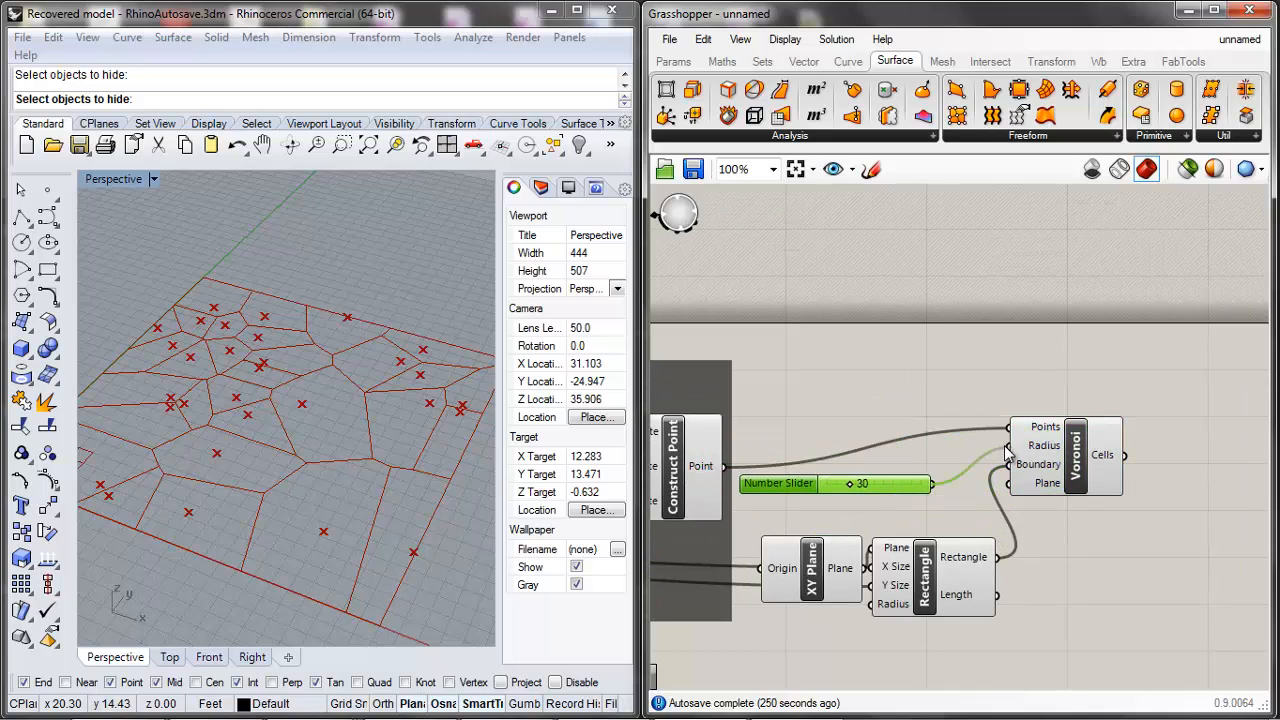
# Step: Test Voronoi's Radius slider at 5 and 0, and set it to 124
pyautogui.scroll(2, 790, 491)
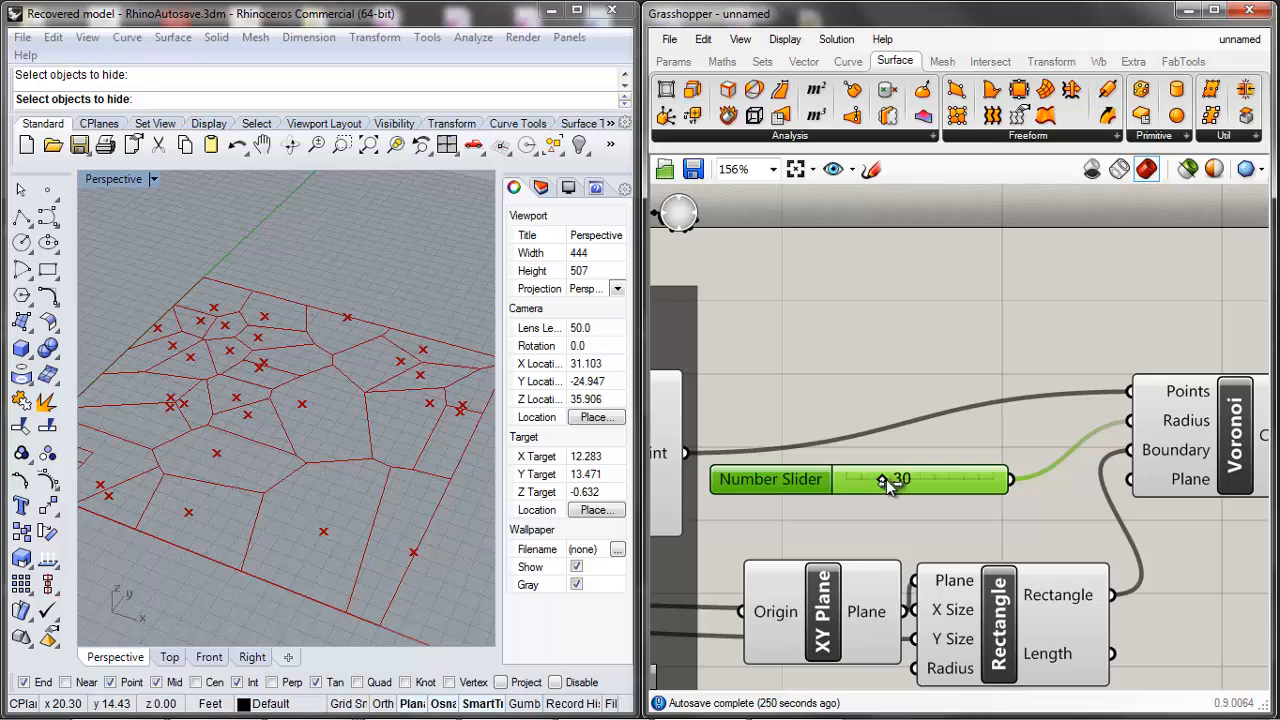
pyautogui.moveTo(888, 483); pyautogui.dragTo(859, 488)
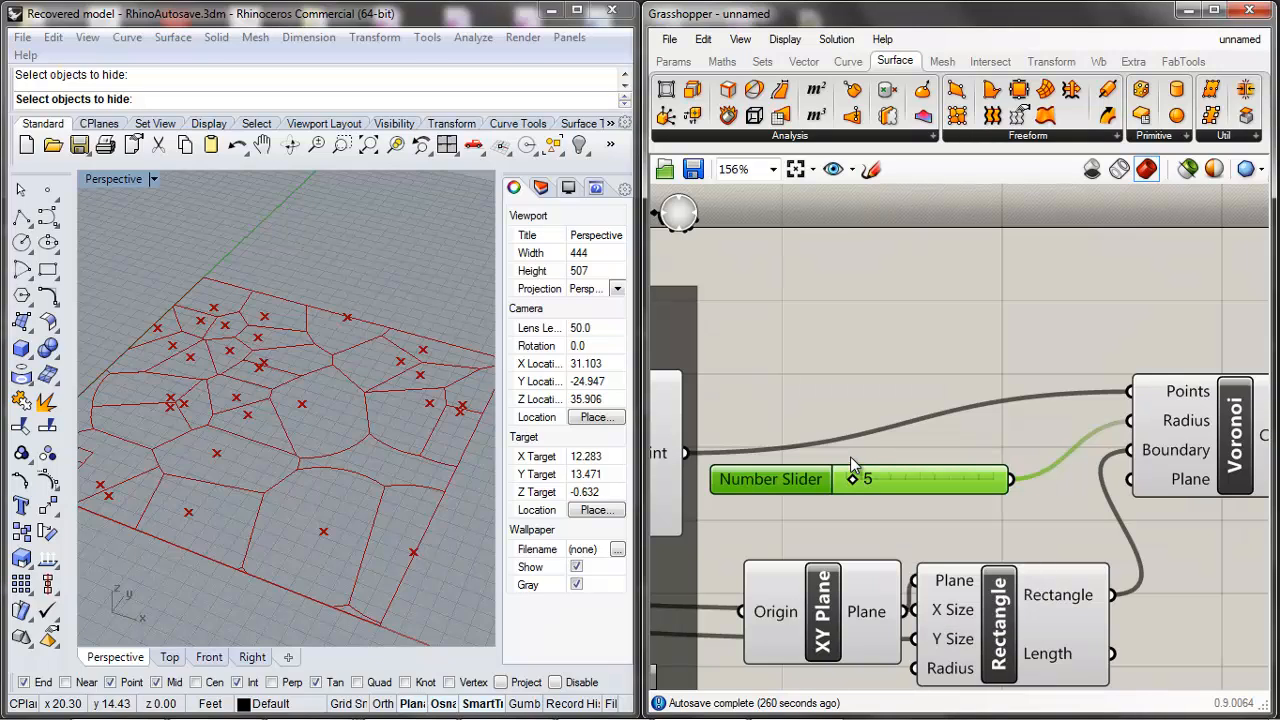
pyautogui.moveTo(861, 480); pyautogui.dragTo(757, 475)
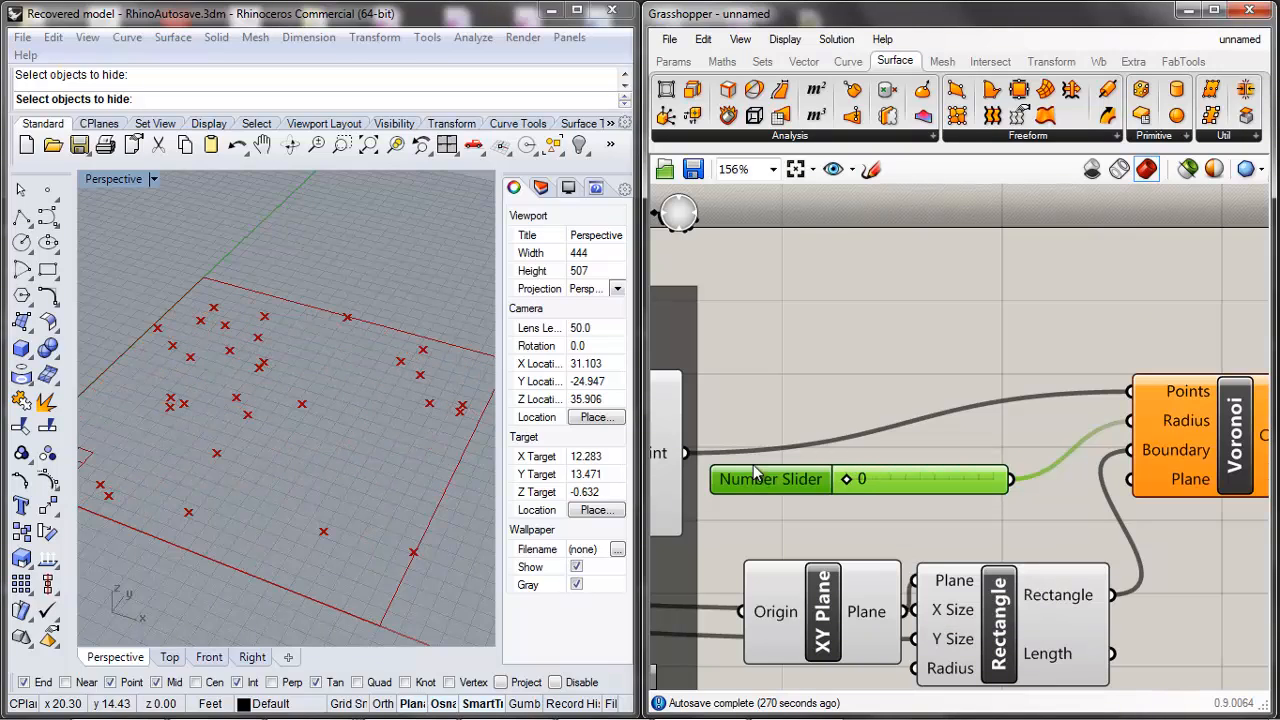
pyautogui.moveTo(846, 479); pyautogui.dragTo(993, 479)
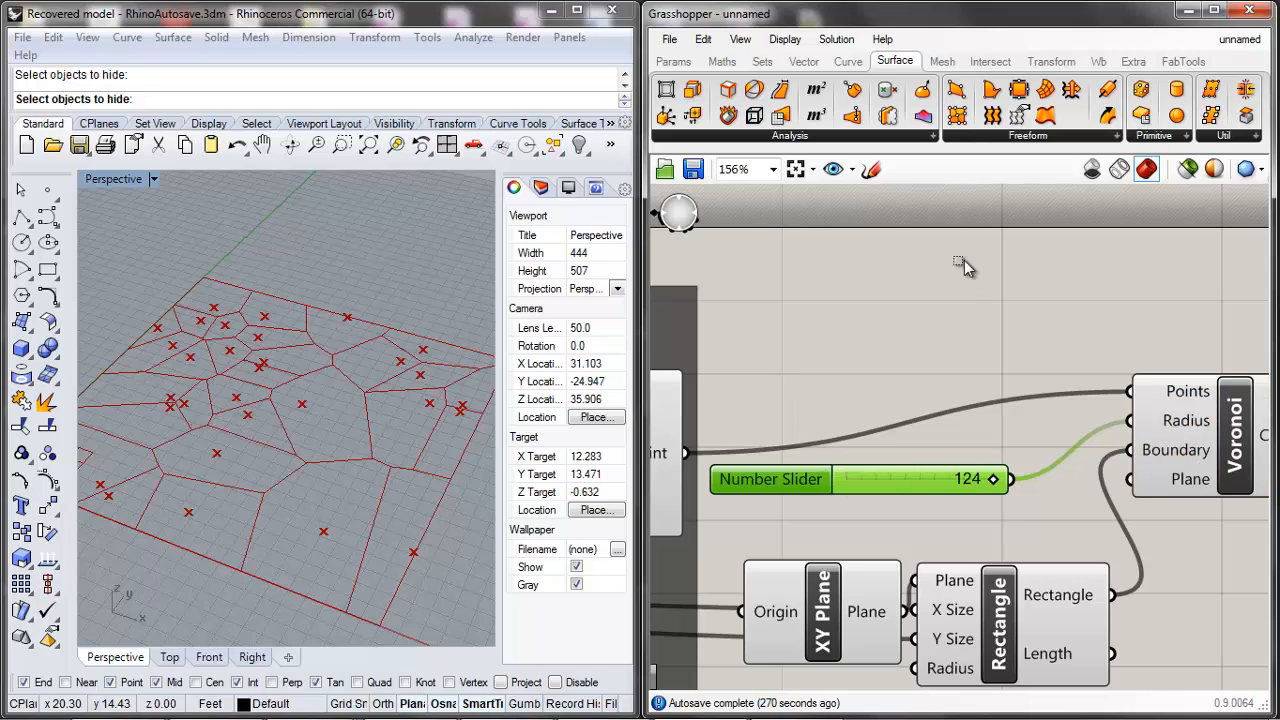
# Step: Group the Radius slider, XY Plane, Rectangle and Voronoi components
pyautogui.scroll(-3, 843, 416)
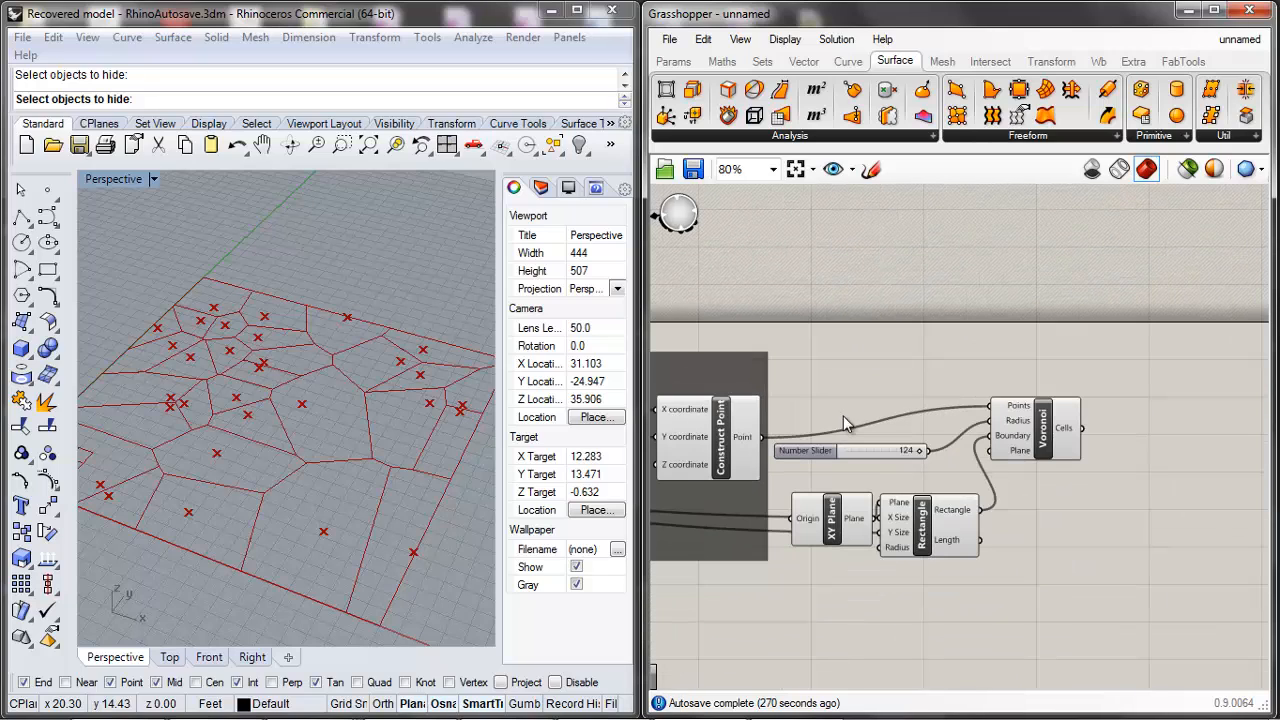
pyautogui.click(1040, 435)
pyautogui.moveTo(1146, 368); pyautogui.dragTo(840, 572)
pyautogui.scroll(-4, 938, 405)
pyautogui.scroll(4, 938, 405)
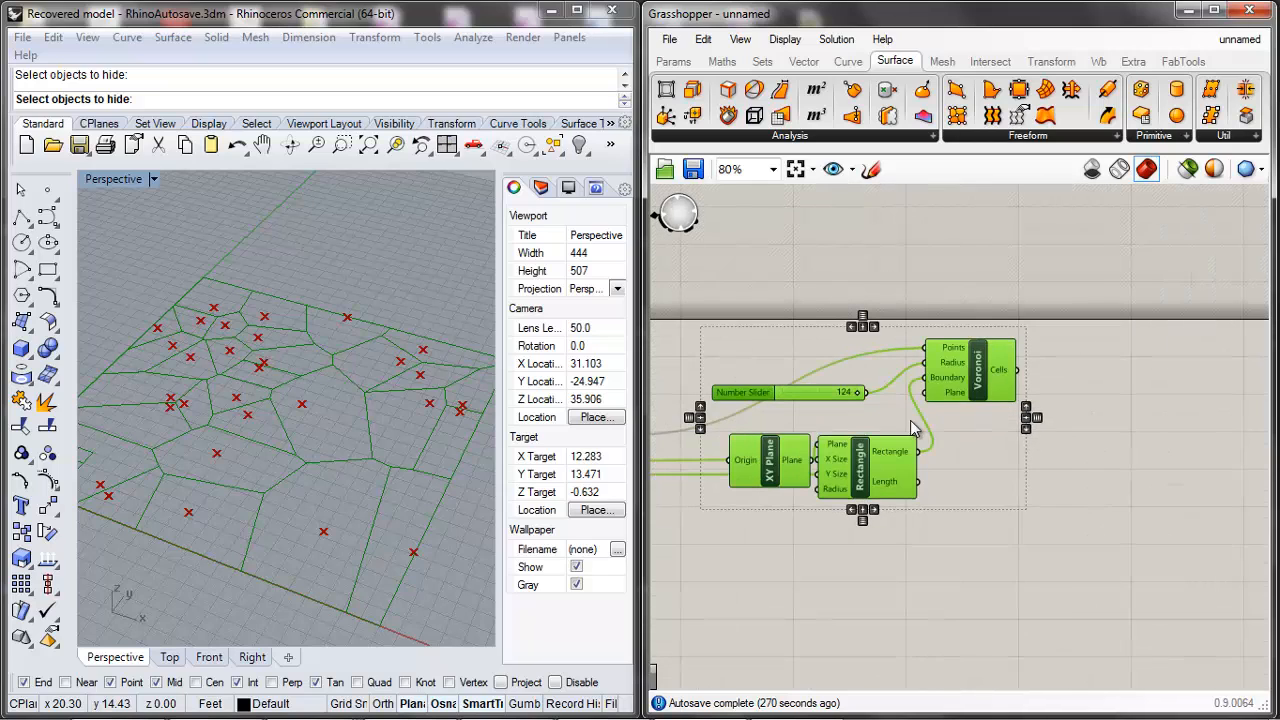
pyautogui.rightClick(921, 440)
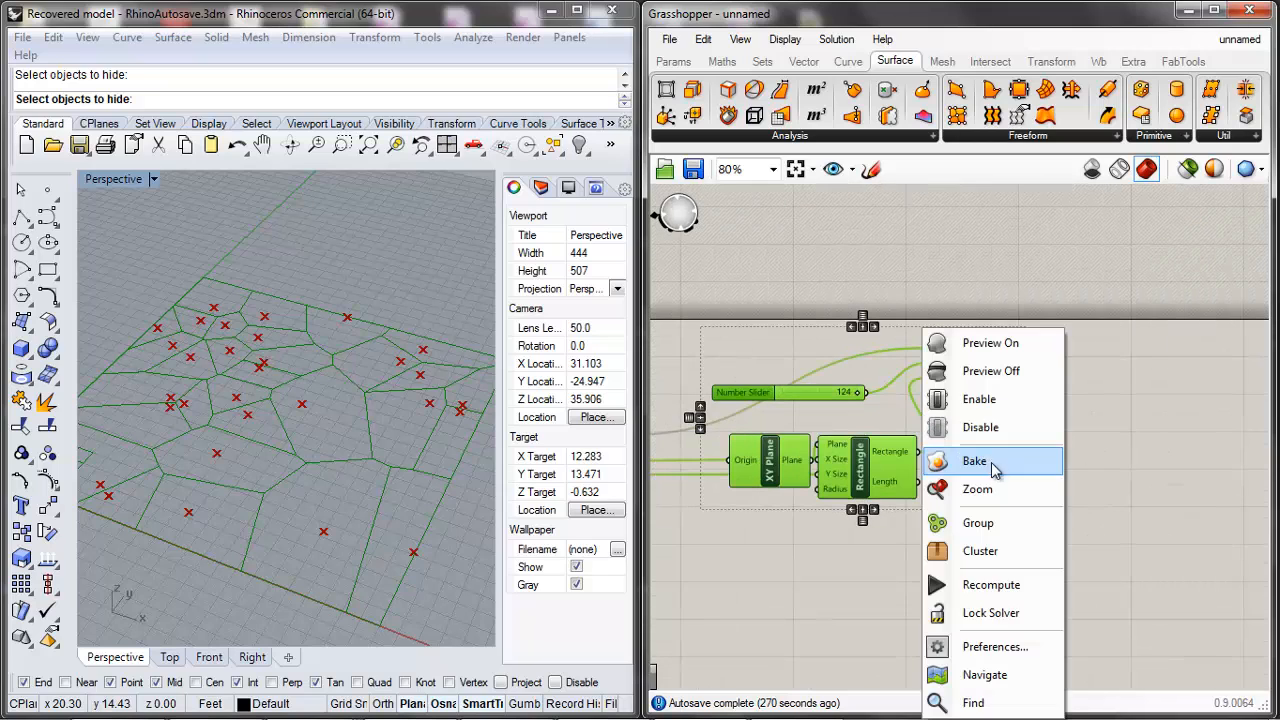
pyautogui.click(960, 523)
# Step: Review the two component groups on the canvas and the bounded Voronoi pattern in the Perspective viewport
pyautogui.scroll(1, 964, 466)
pyautogui.scroll(-3, 1083, 445)
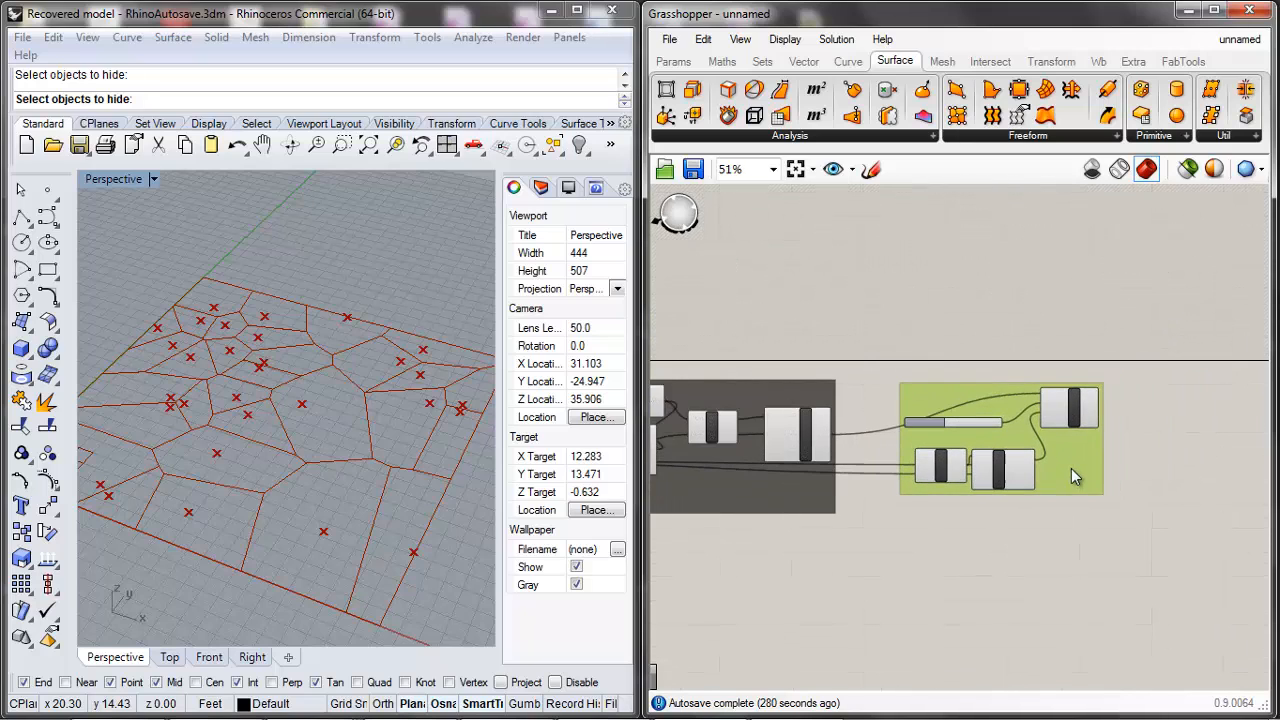
pyautogui.scroll(2, 1052, 532)
pyautogui.scroll(-5, 1040, 555)
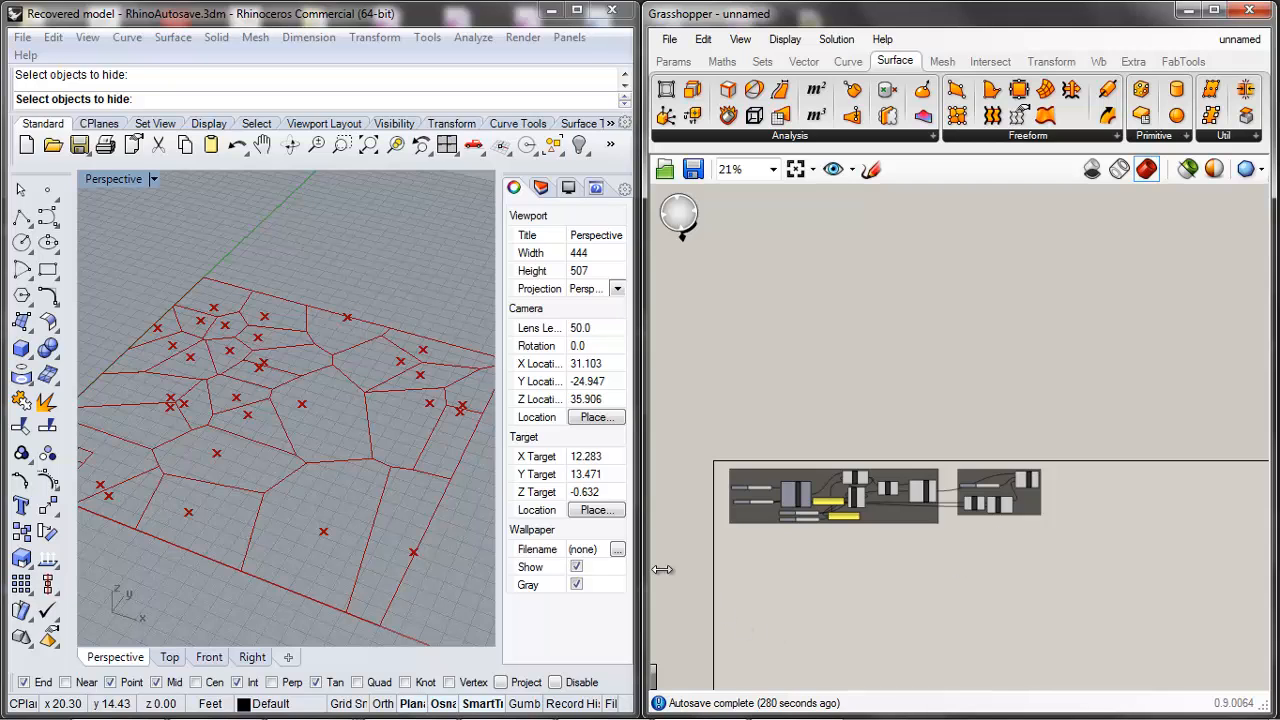
pyautogui.click(374, 414)
pyautogui.scroll(-10, 376, 412)
pyautogui.scroll(-4, 90, 520)
pyautogui.scroll(6, 112, 506)
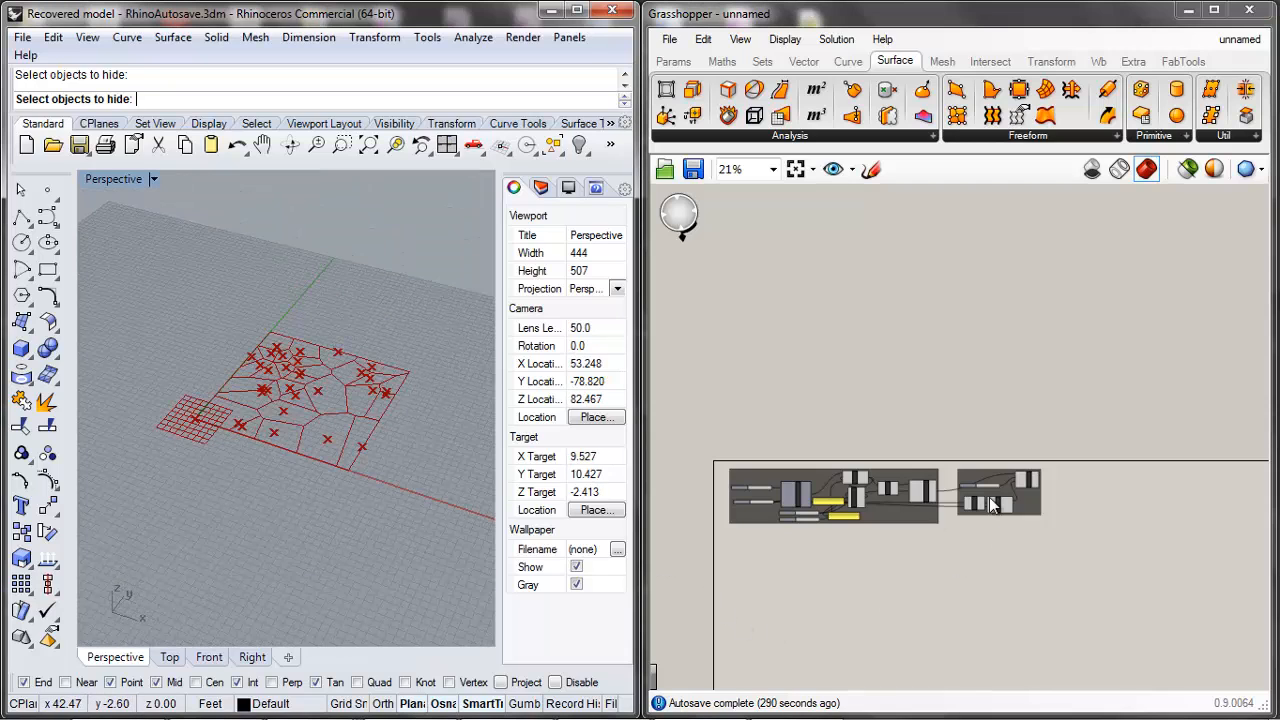
# Step: Turn off the XY Plane component's preview and check the Voronoi pattern in the Perspective viewport
pyautogui.click(1108, 502)
pyautogui.scroll(6, 1032, 501)
pyautogui.click(844, 505)
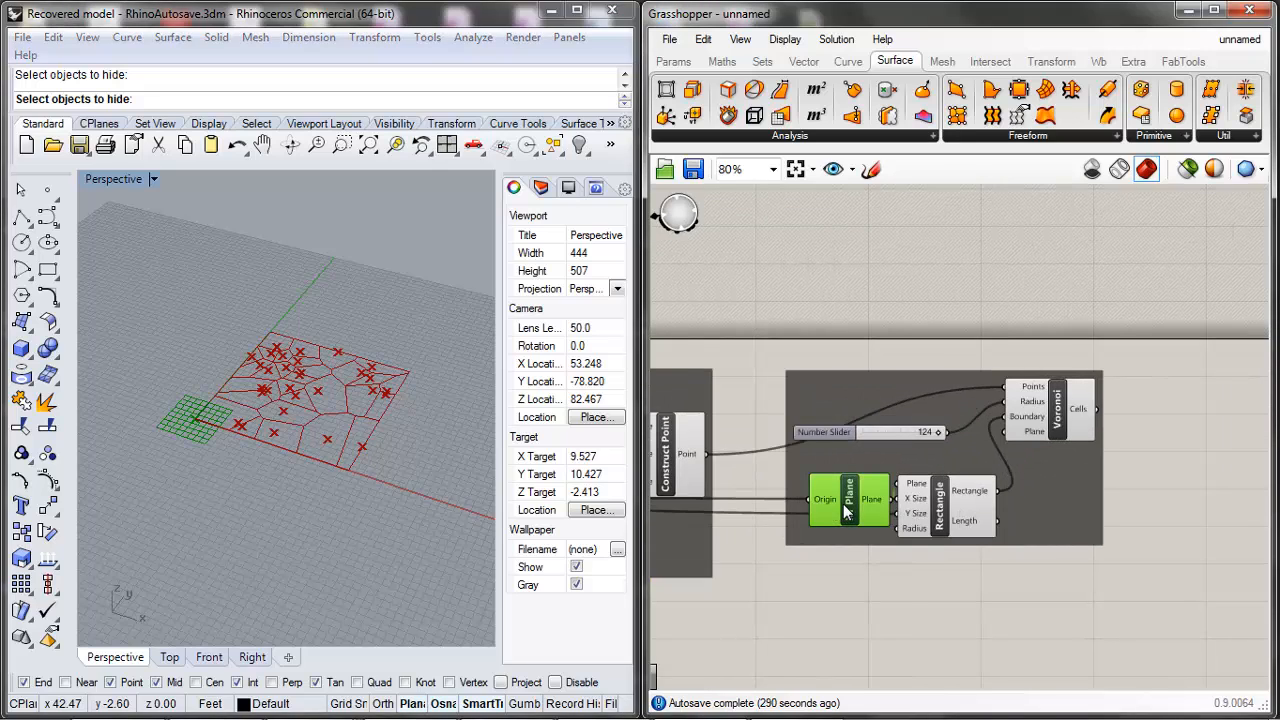
pyautogui.middleClick(843, 504)
pyautogui.click(879, 475)
pyautogui.click(277, 396)
pyautogui.scroll(-6, 246, 439)
pyautogui.scroll(6, 329, 376)
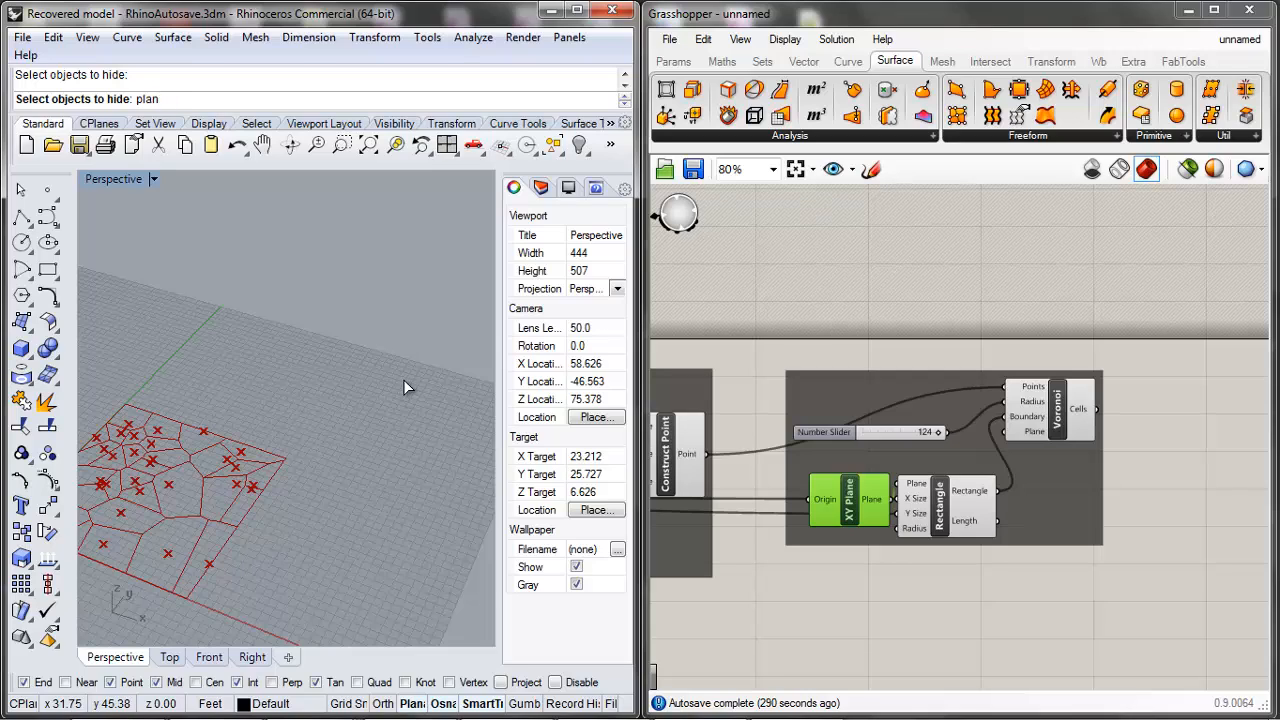
# Step: Draw a rectangular plane surface beside the Voronoi pattern in the Rhino Perspective viewport
pyautogui.press('Escape')
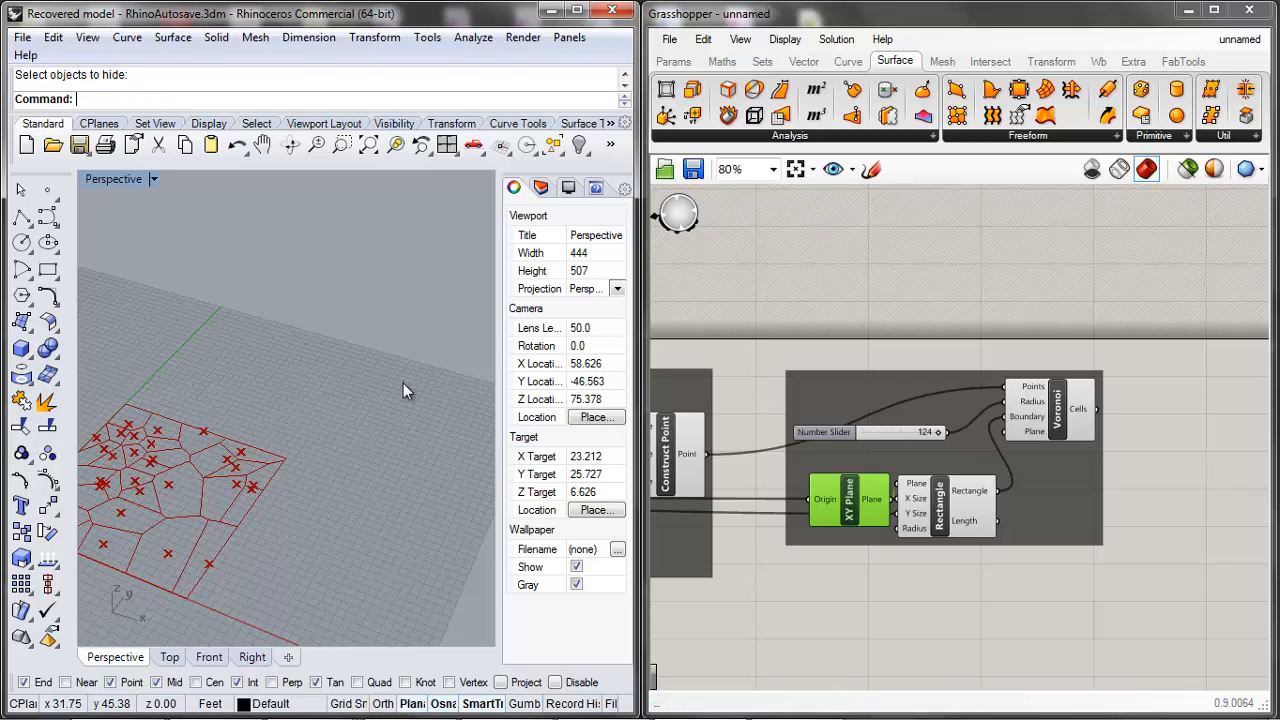
pyautogui.write('Plane')
pyautogui.press('Return')
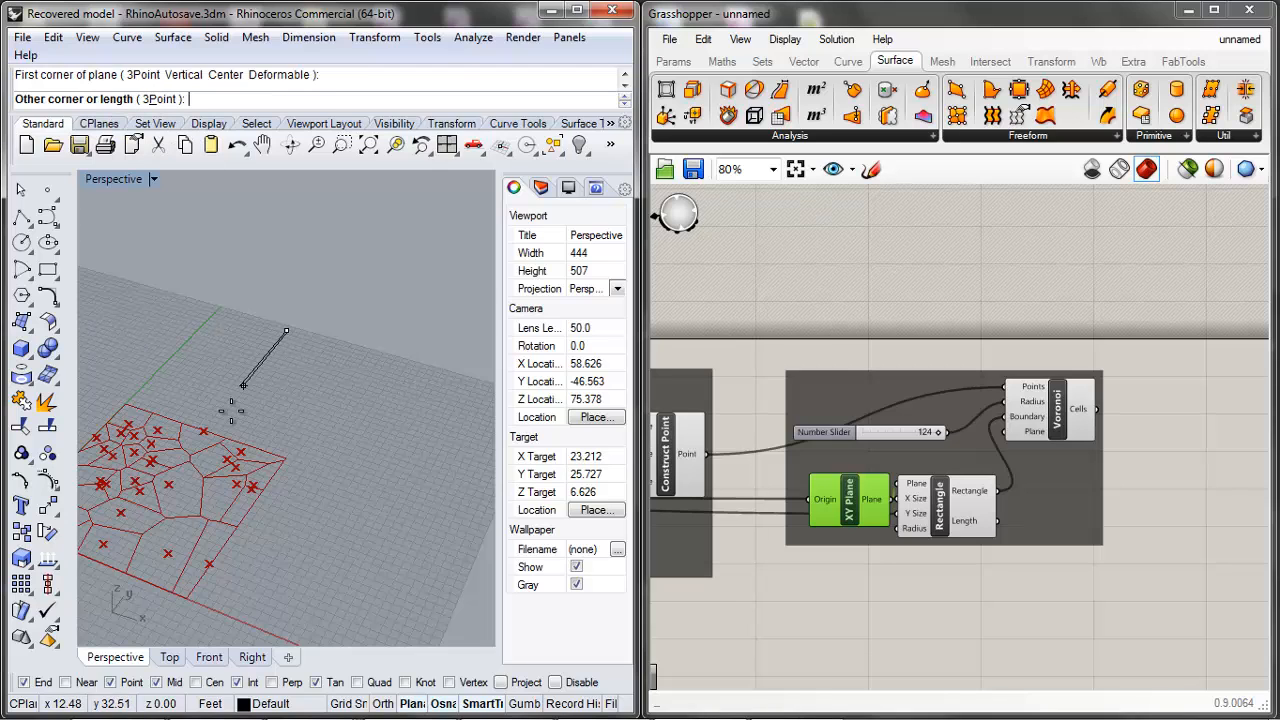
pyautogui.click(287, 330)
pyautogui.click(404, 445)
pyautogui.scroll(2, 337, 460)
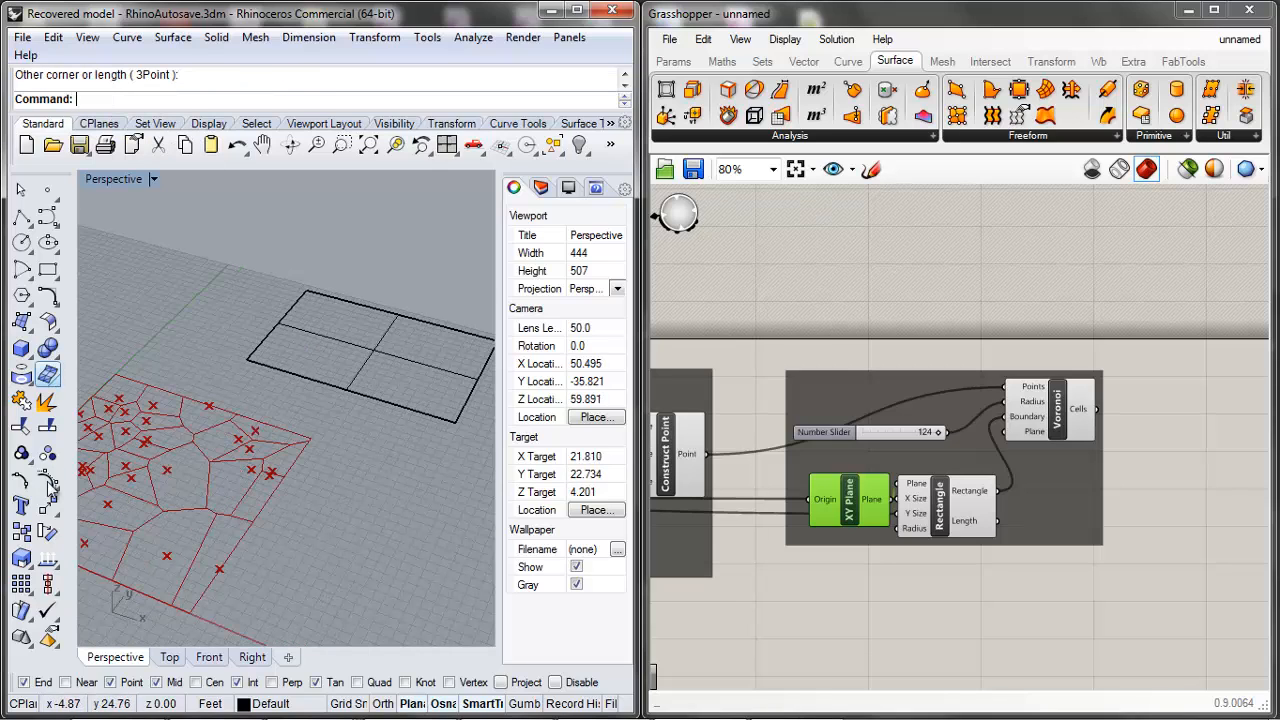
pyautogui.scroll(-4, 361, 432)
pyautogui.scroll(3, 390, 425)
pyautogui.scroll(-1, 404, 420)
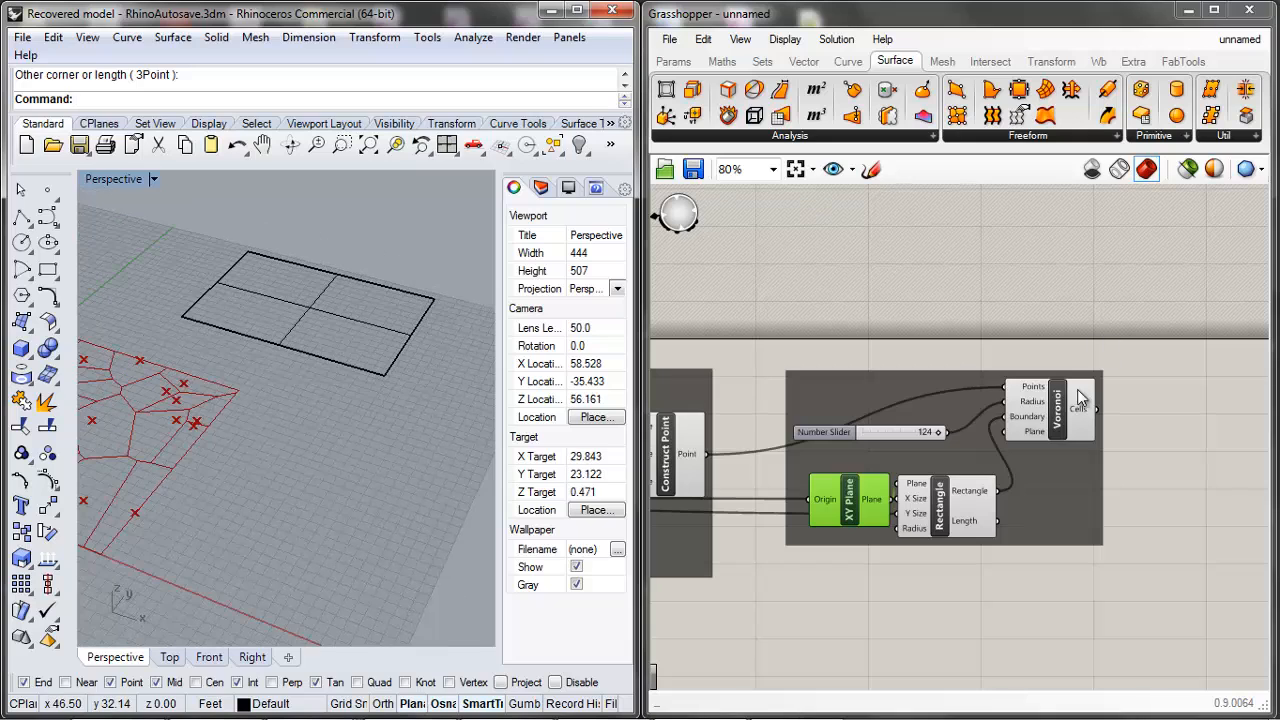
# Step: Bake the Voronoi component's cells into Rhino and check the baked curves by selecting them
pyautogui.click(1060, 412)
pyautogui.middleClick(1060, 412)
pyautogui.click(1097, 378)
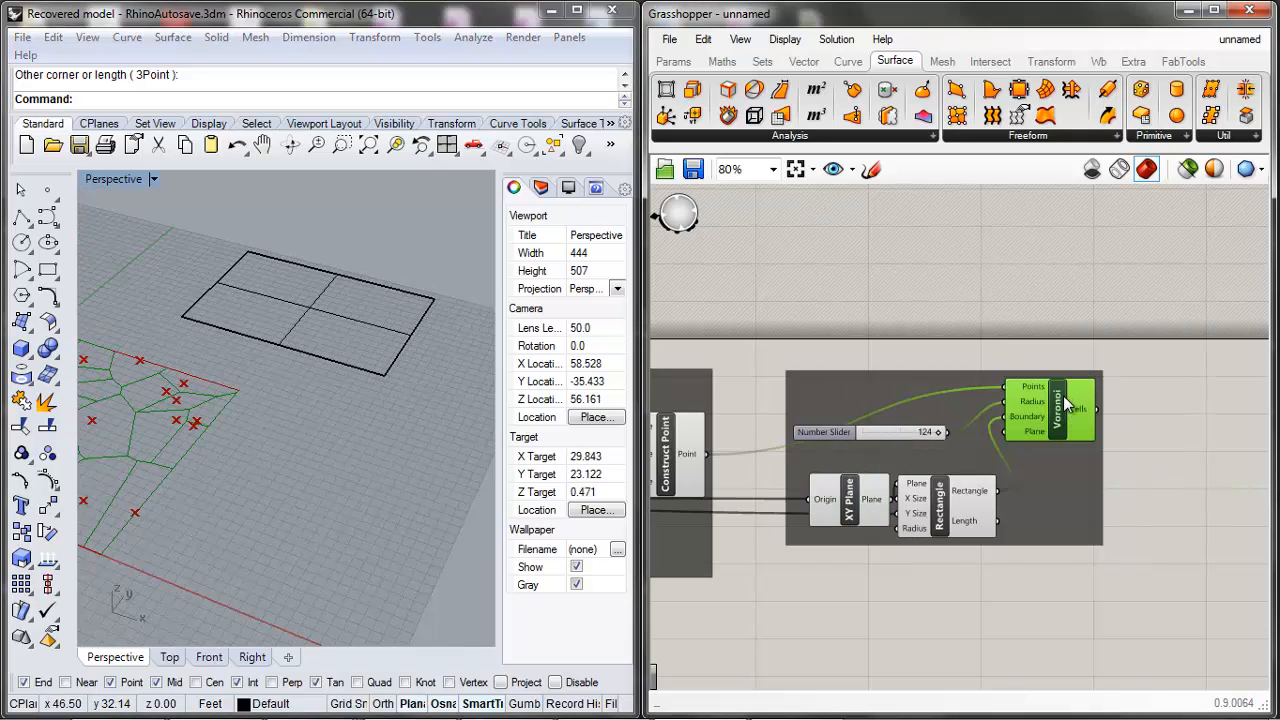
pyautogui.middleClick(1068, 405)
pyautogui.click(1081, 339)
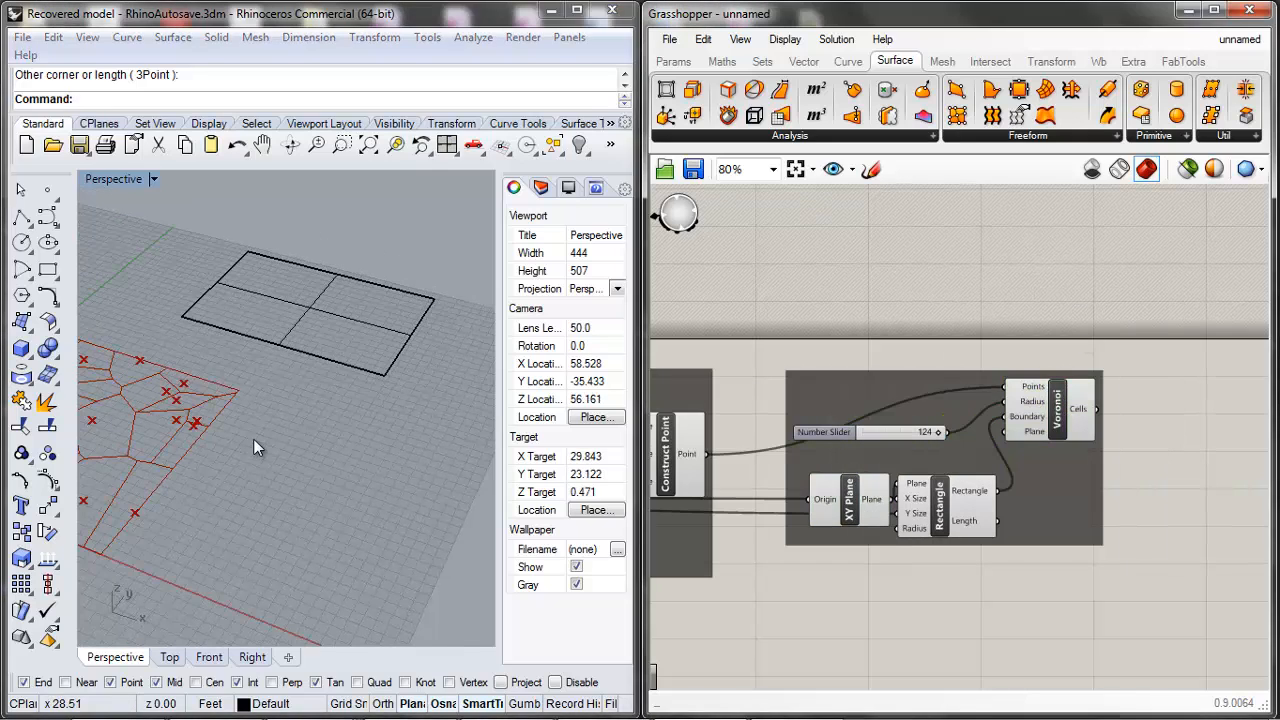
pyautogui.click(208, 431)
pyautogui.scroll(-6, 284, 434)
pyautogui.moveTo(252, 493); pyautogui.dragTo(136, 403)
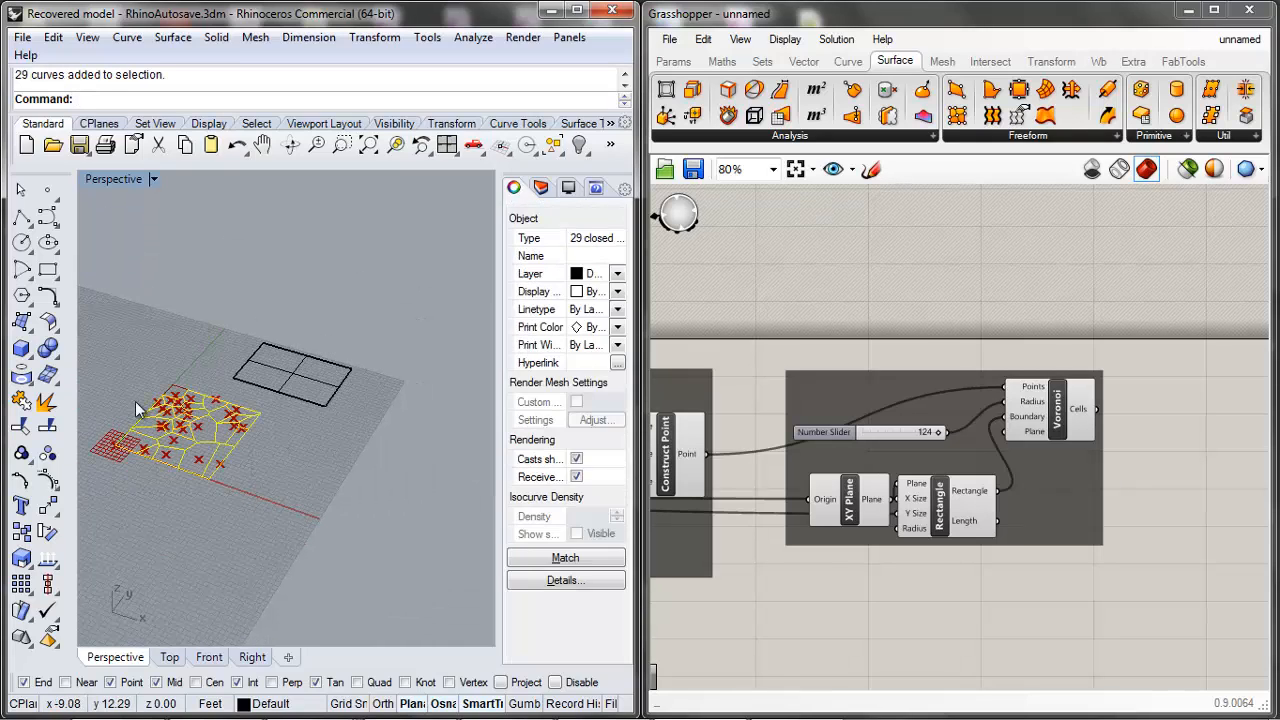
pyautogui.press('Escape')
# Step: Move the plane surface about 27 ft so it sits behind the Voronoi pattern, near the end of the Y axis
pyautogui.scroll(3, 268, 431)
pyautogui.moveTo(418, 337); pyautogui.dragTo(329, 250)
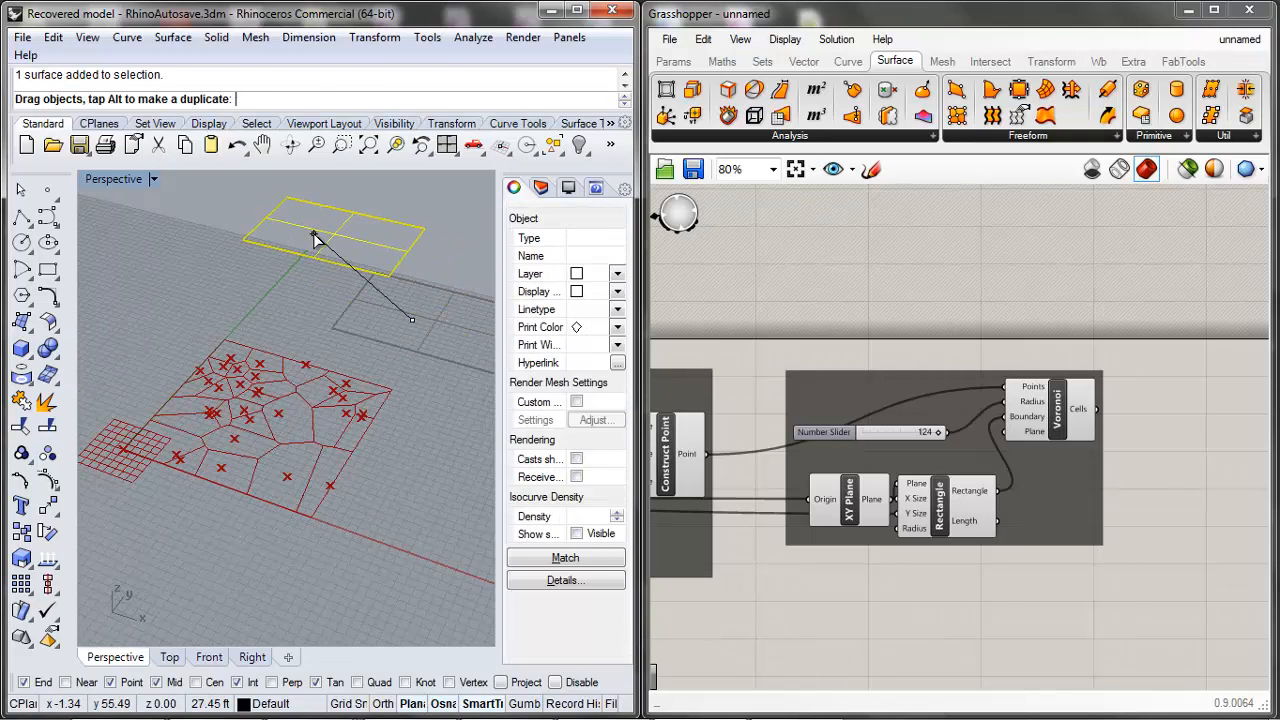
pyautogui.press('Escape')
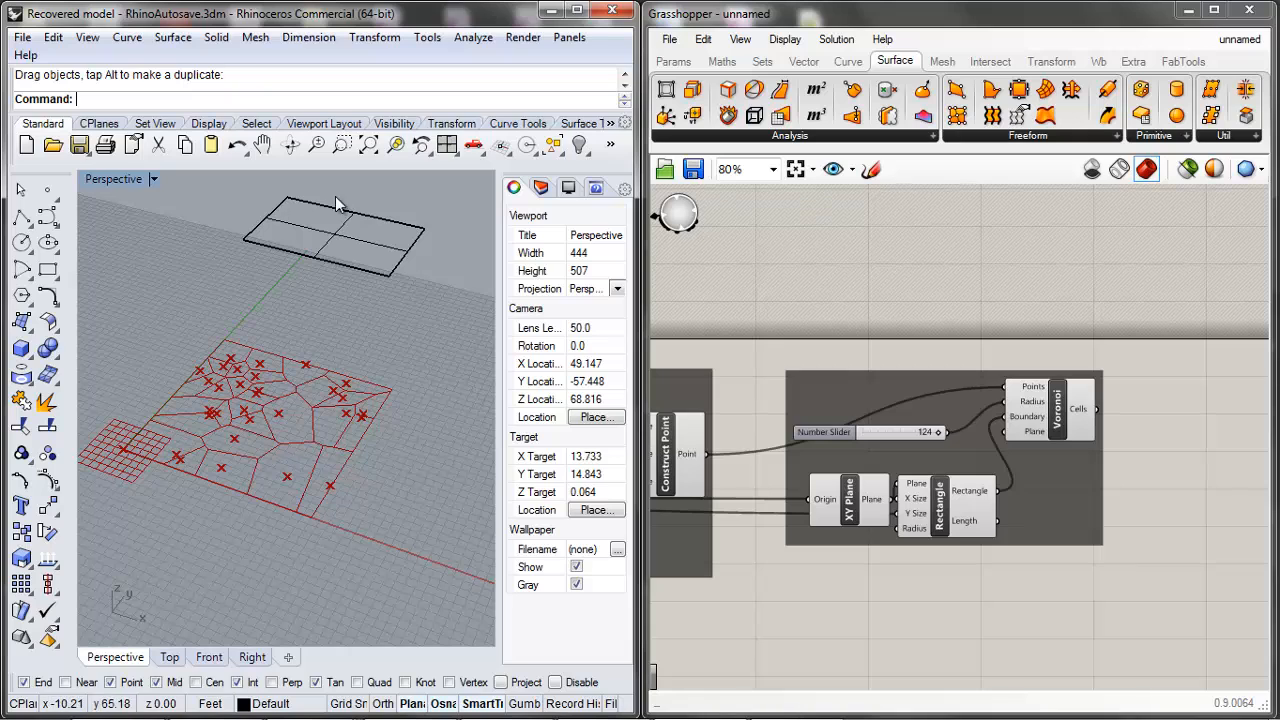
# Step: Apply the baked Voronoi curves to the plane surface with Apply UV Curves
pyautogui.click(127, 37)
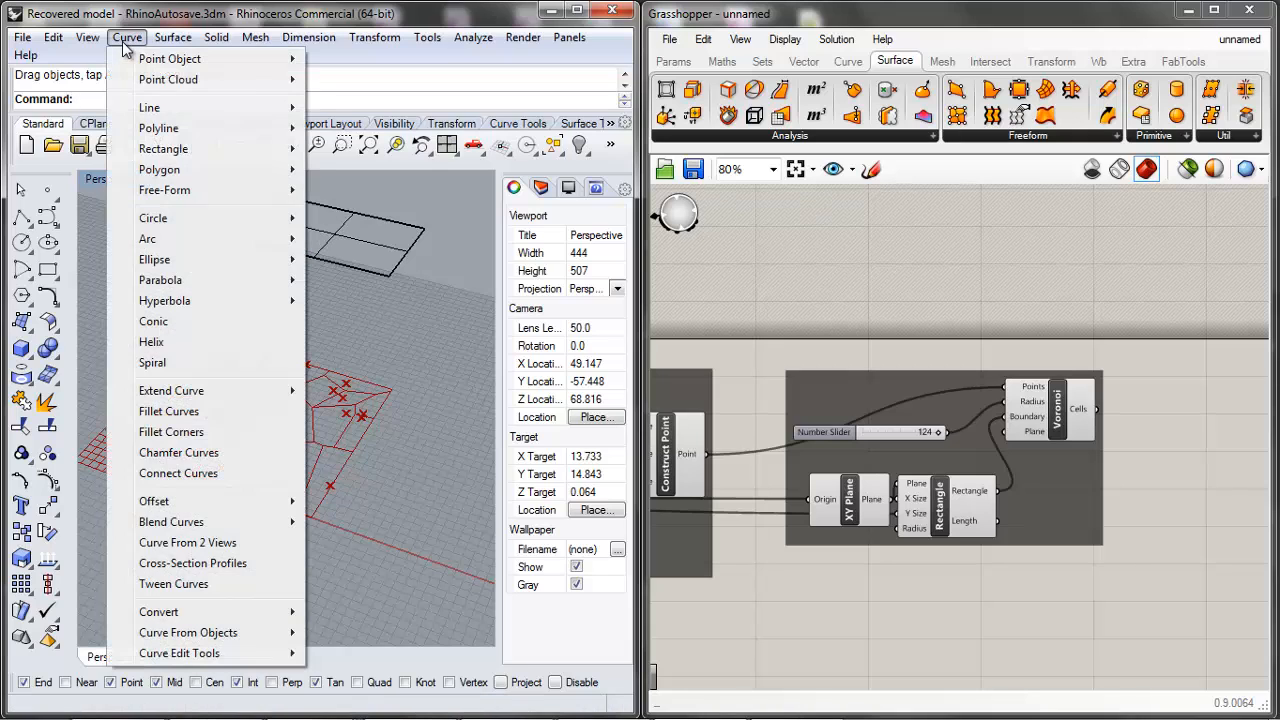
pyautogui.moveTo(197, 645)
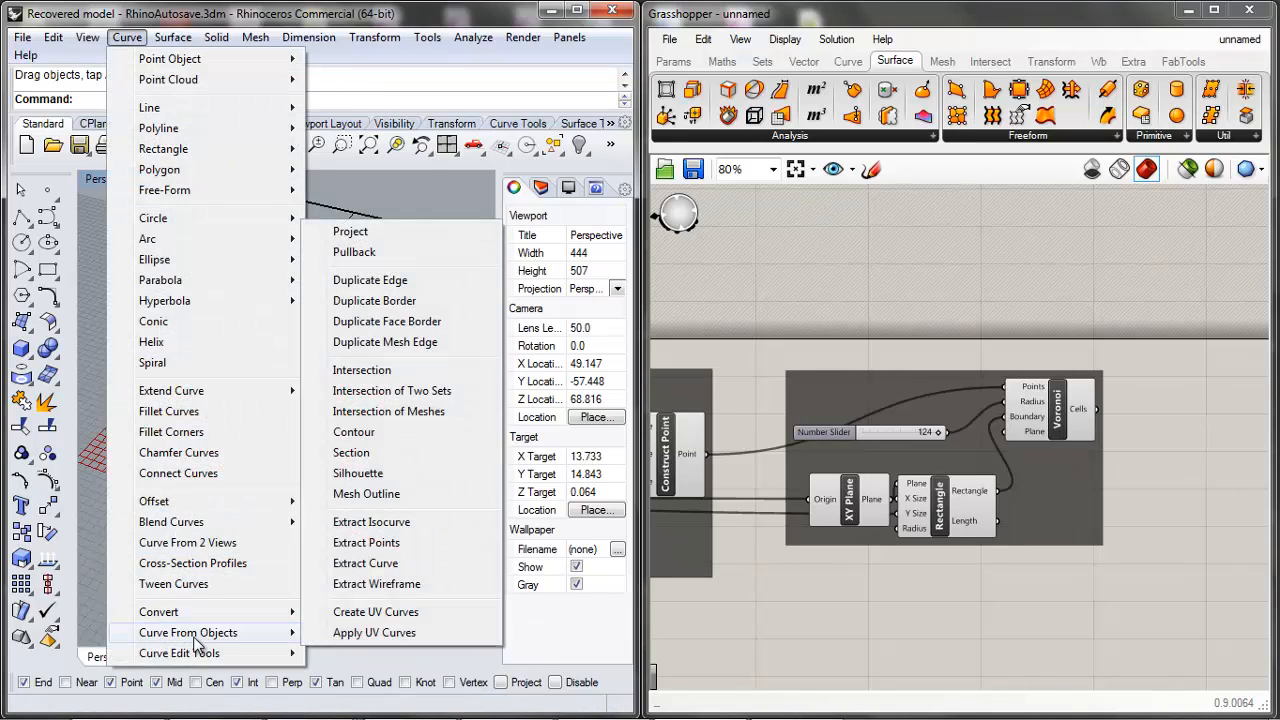
pyautogui.click(400, 637)
pyautogui.moveTo(149, 359); pyautogui.dragTo(79, 294)
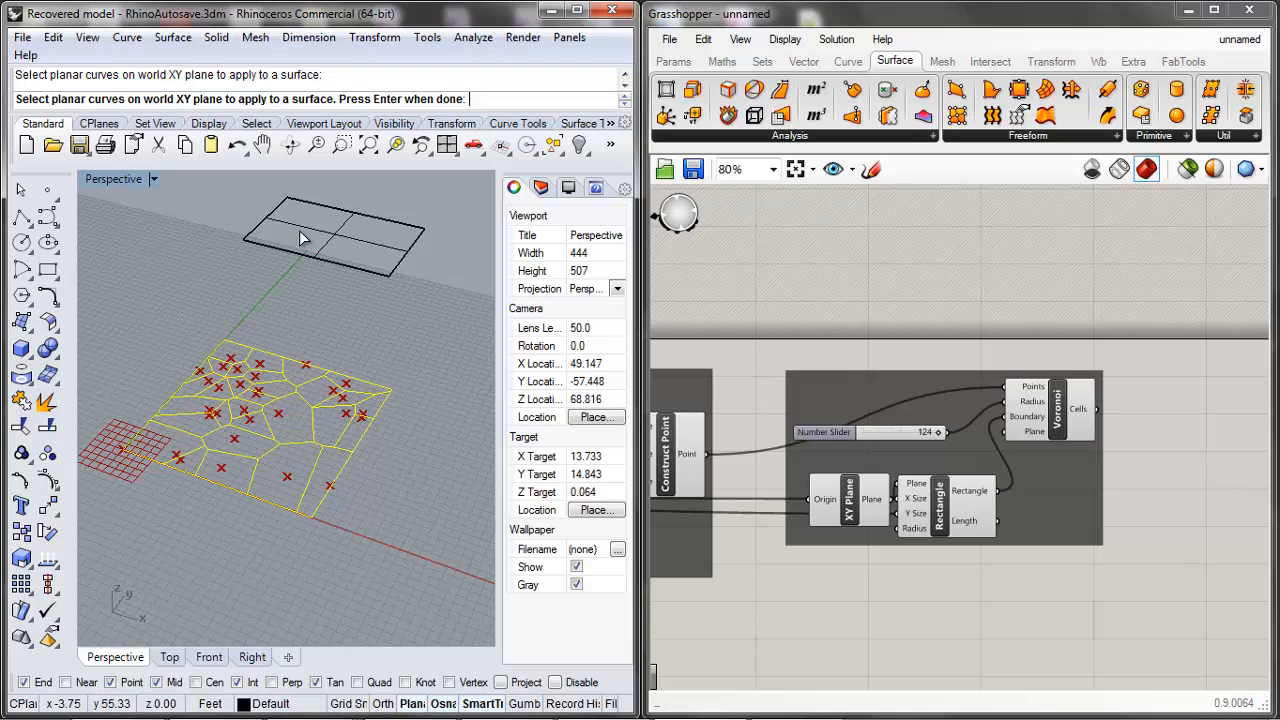
pyautogui.press('Return')
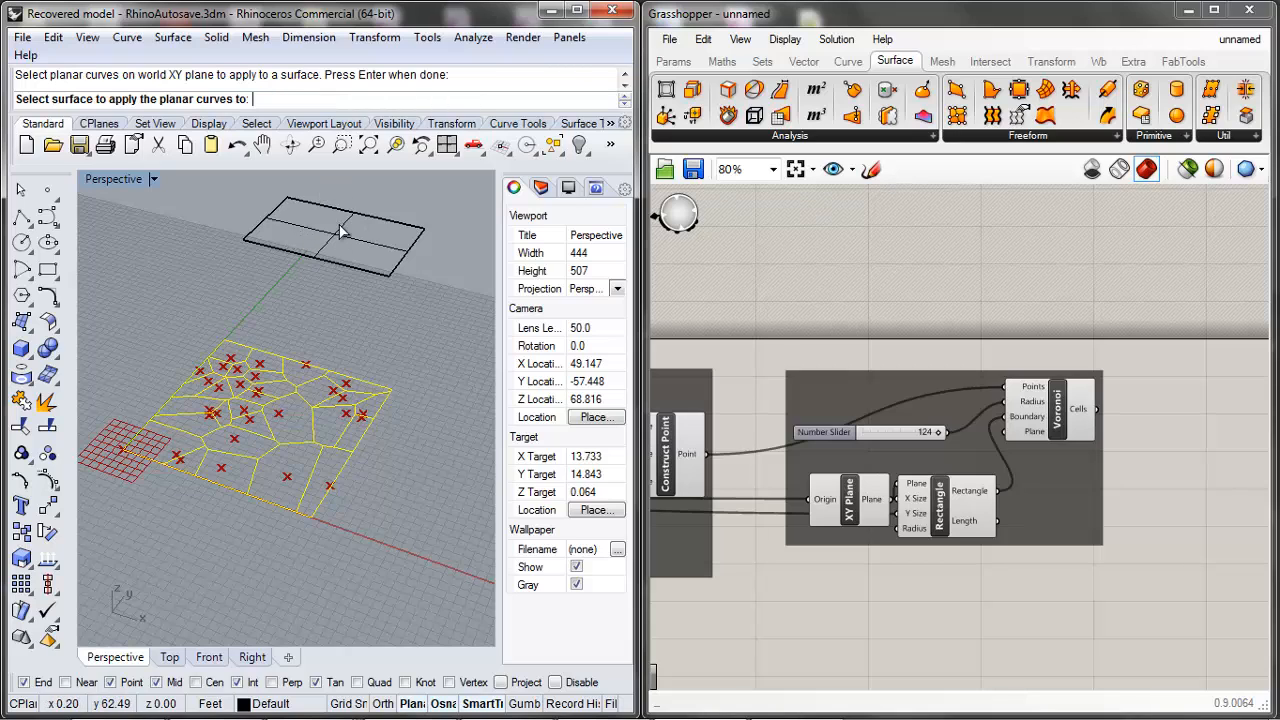
pyautogui.click(339, 233)
pyautogui.scroll(5, 370, 275)
pyautogui.scroll(-5, 340, 328)
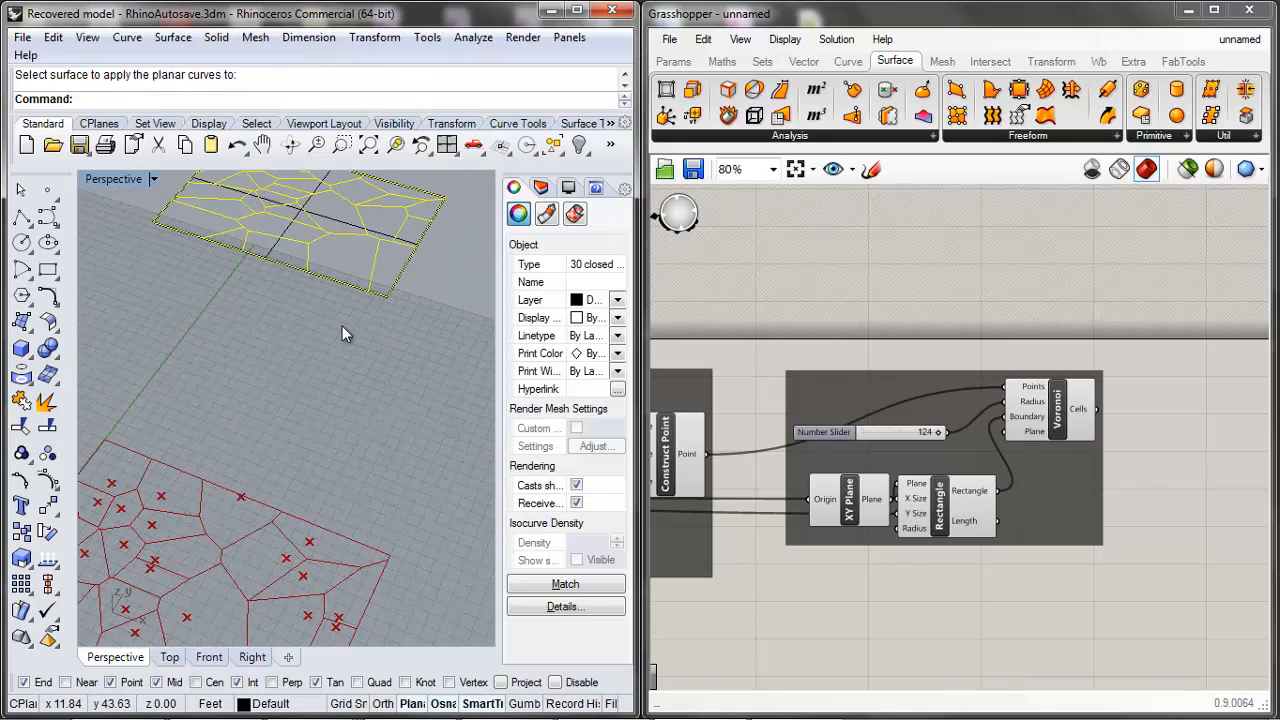
pyautogui.scroll(6, 337, 270)
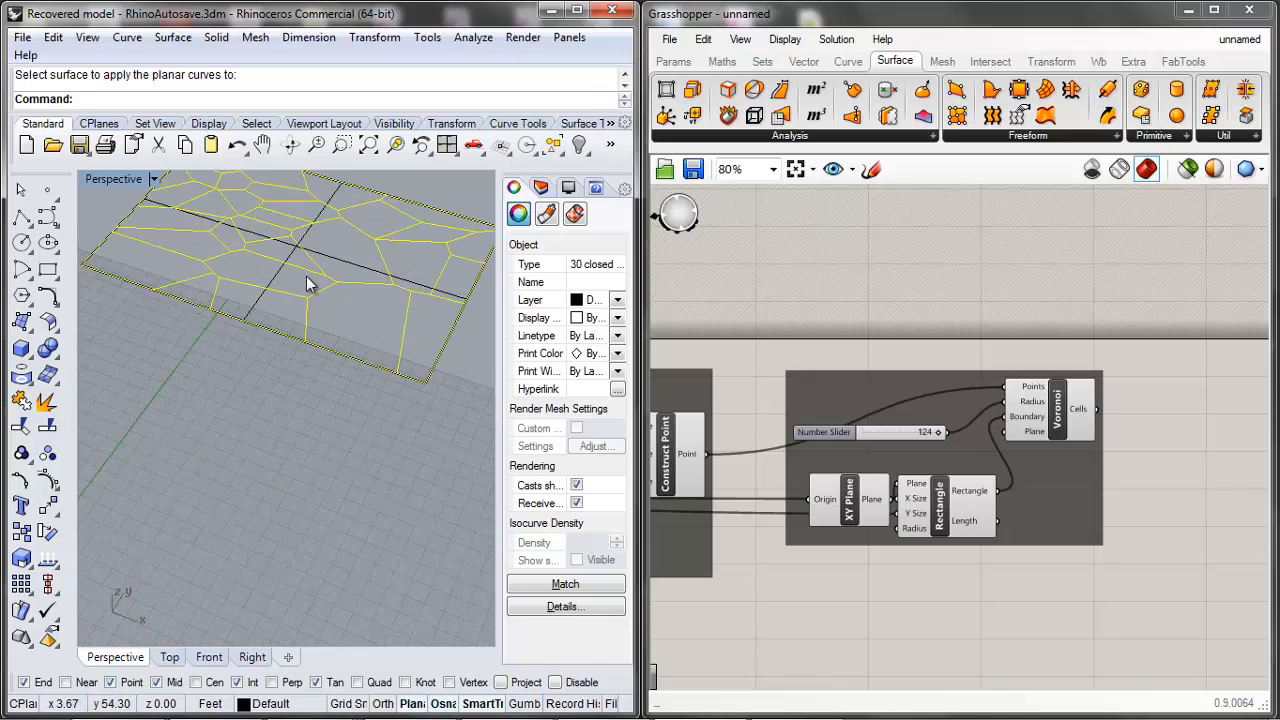
# Step: Delete the plane surface together with the curves mapped onto it
pyautogui.click(246, 398)
pyautogui.scroll(-5, 247, 399)
pyautogui.moveTo(290, 378); pyautogui.dragTo(182, 251)
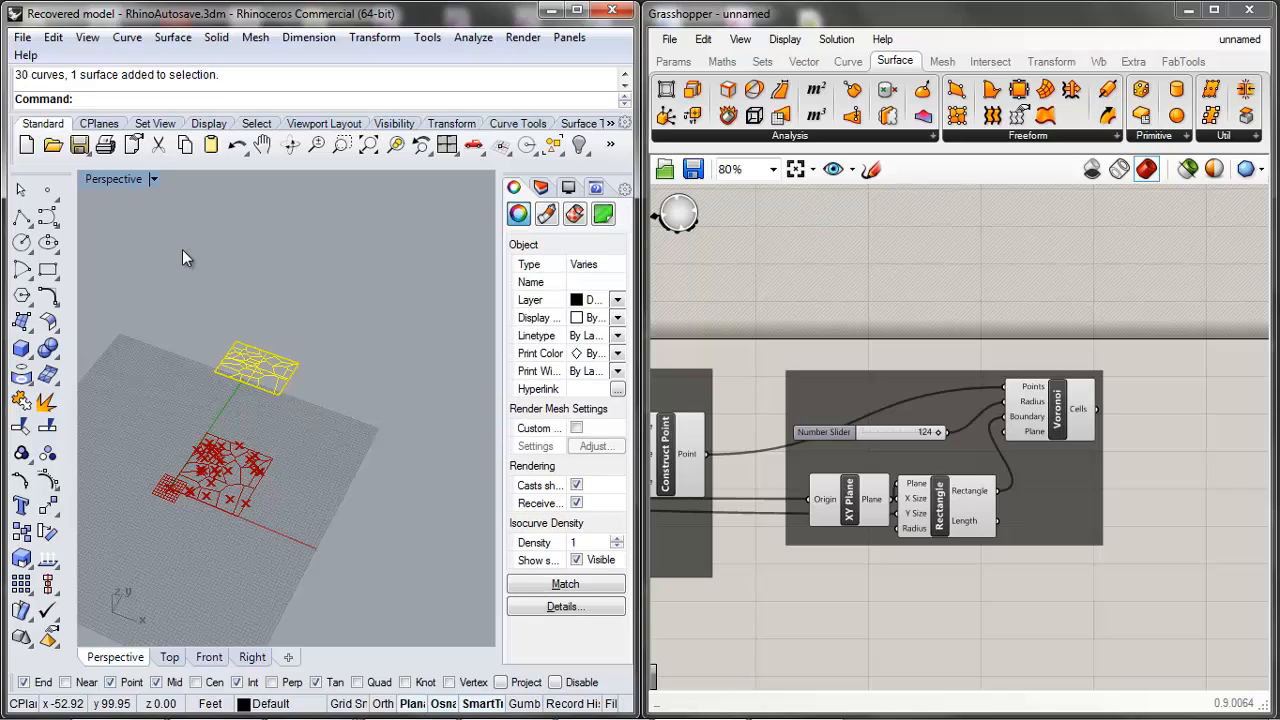
pyautogui.press('Delete')
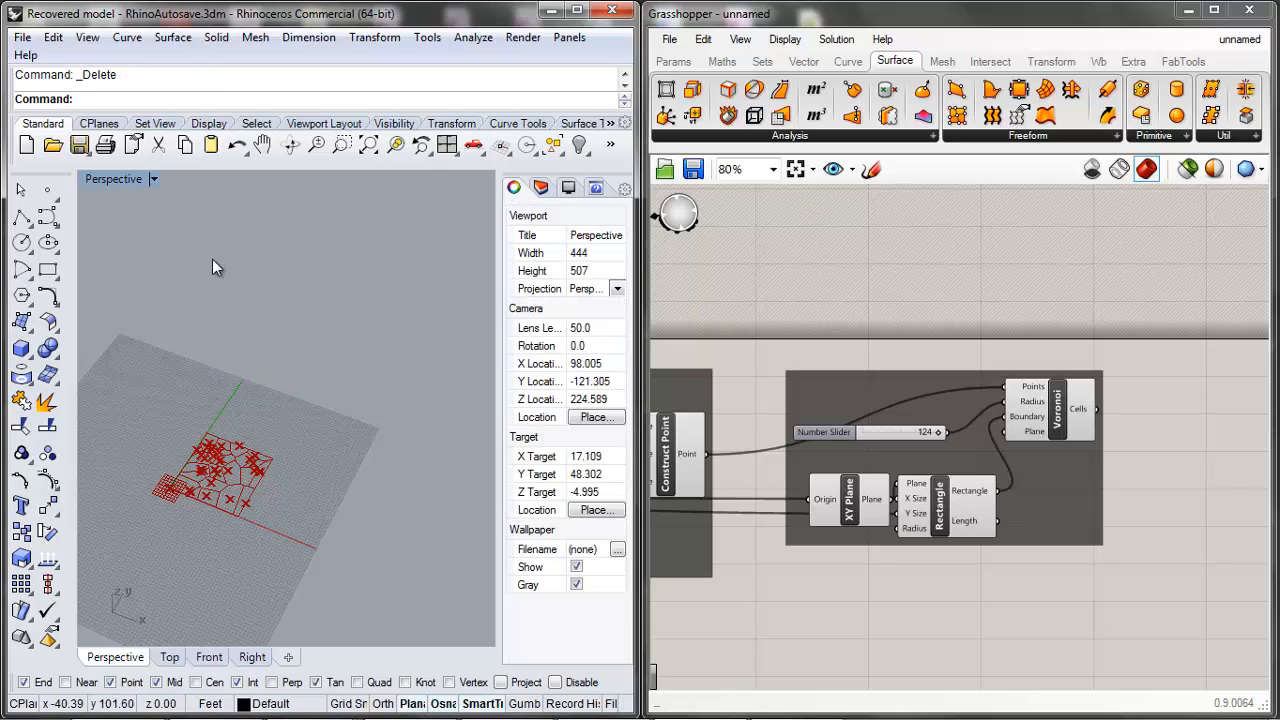
# Step: Examine the component groups of the Grasshopper Tutorial 03_03 definition, then return to the unnamed document
pyautogui.scroll(-4, 939, 655)
pyautogui.scroll(2, 922, 707)
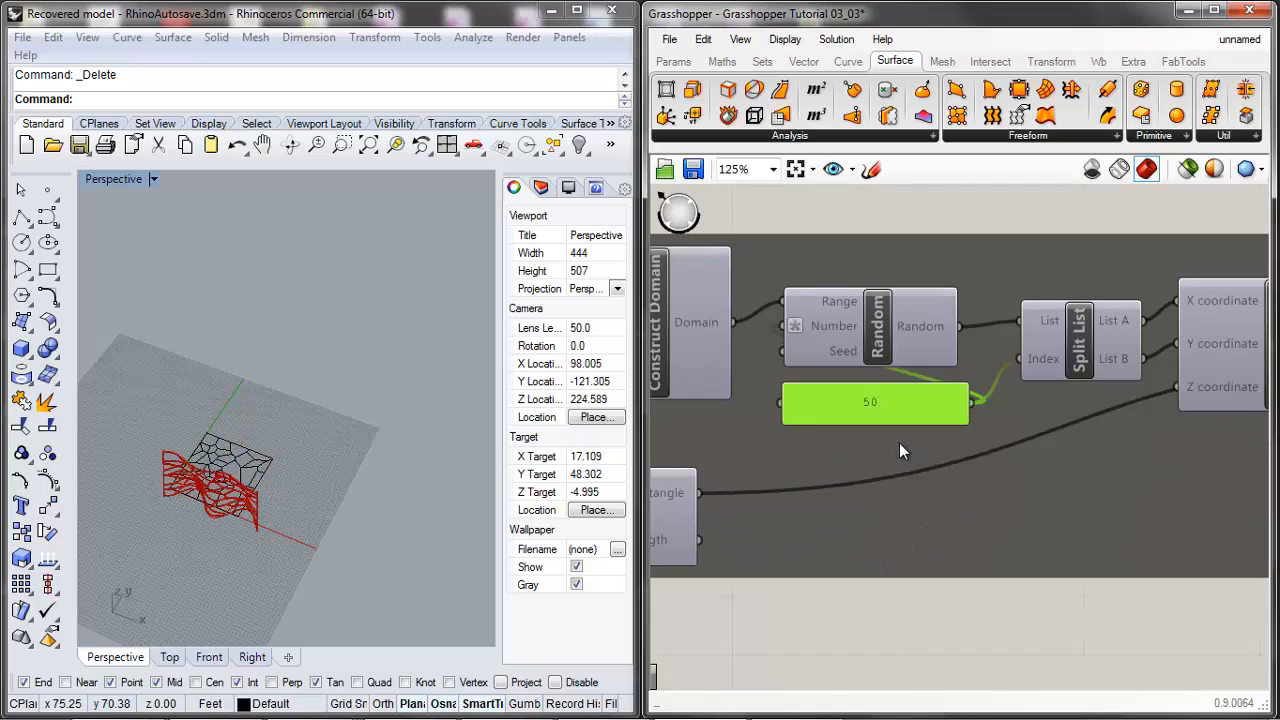
pyautogui.scroll(-10, 899, 442)
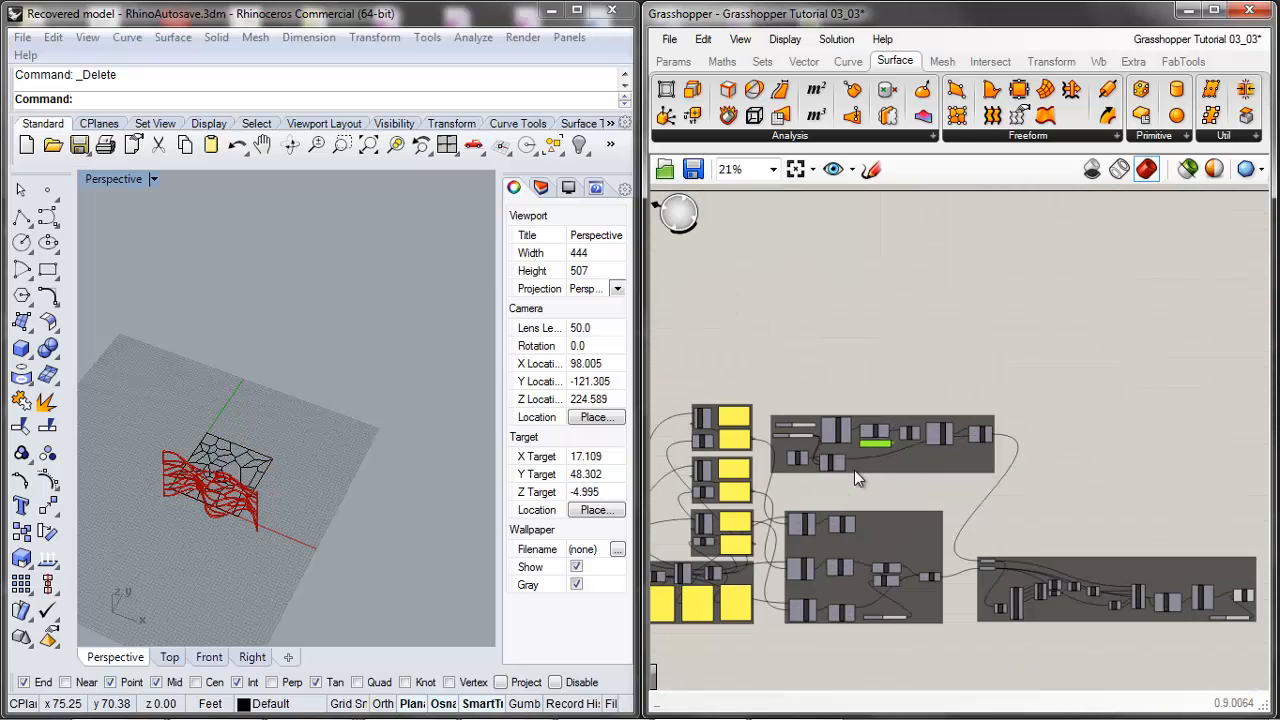
pyautogui.scroll(10, 903, 480)
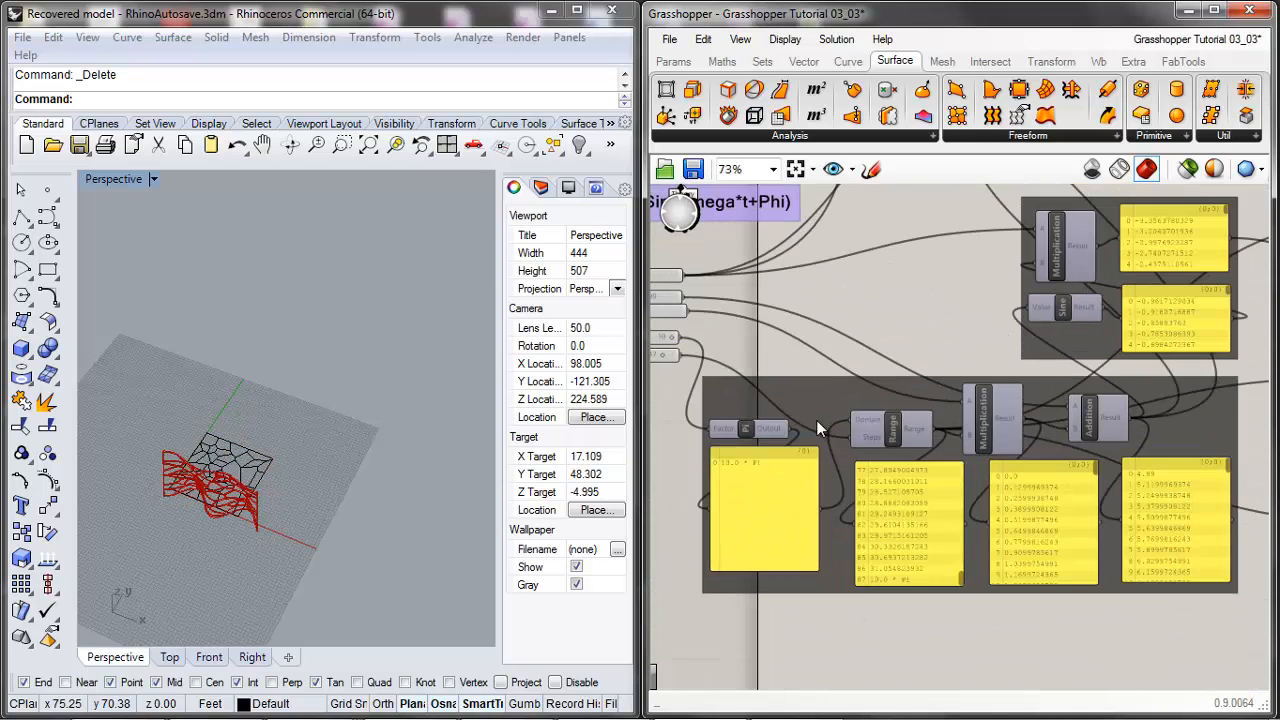
pyautogui.scroll(-4, 820, 401)
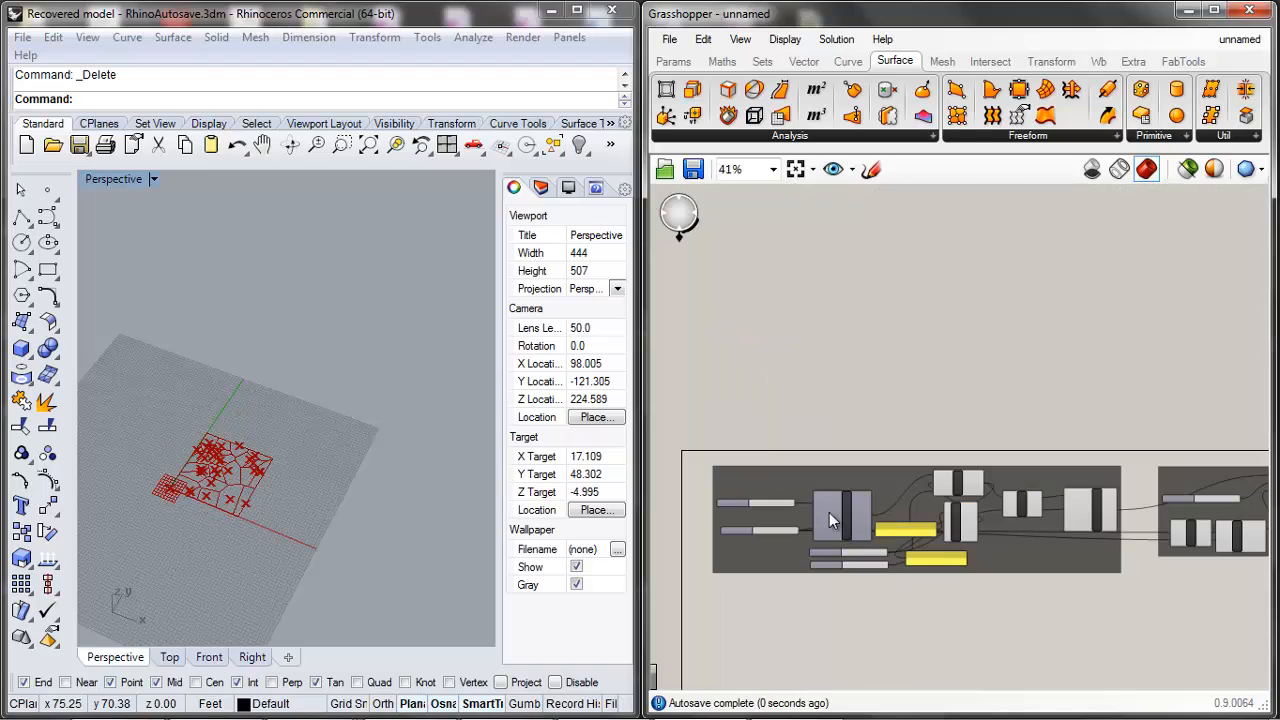
# Step: Copy the two sine curve groups, their panels and Construct Points, and the loft group from the Grasshopper Tutorial 01 document
pyautogui.click(1240, 39)
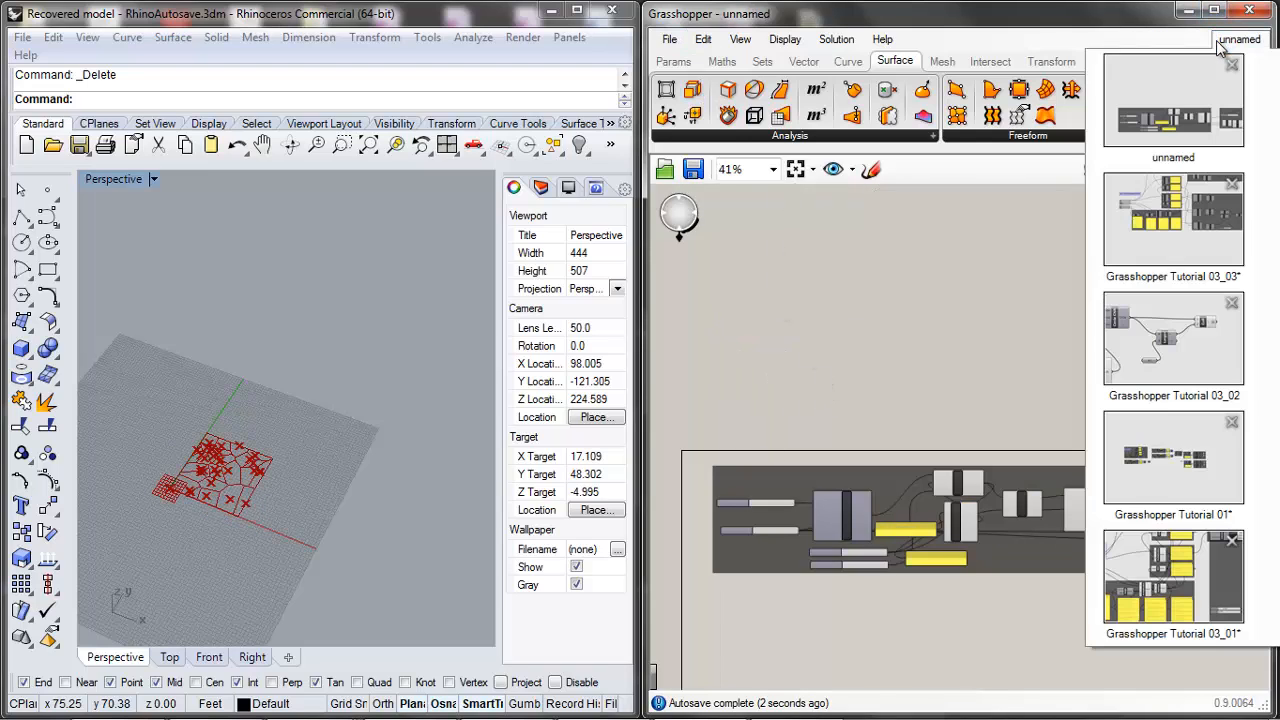
pyautogui.click(1172, 462)
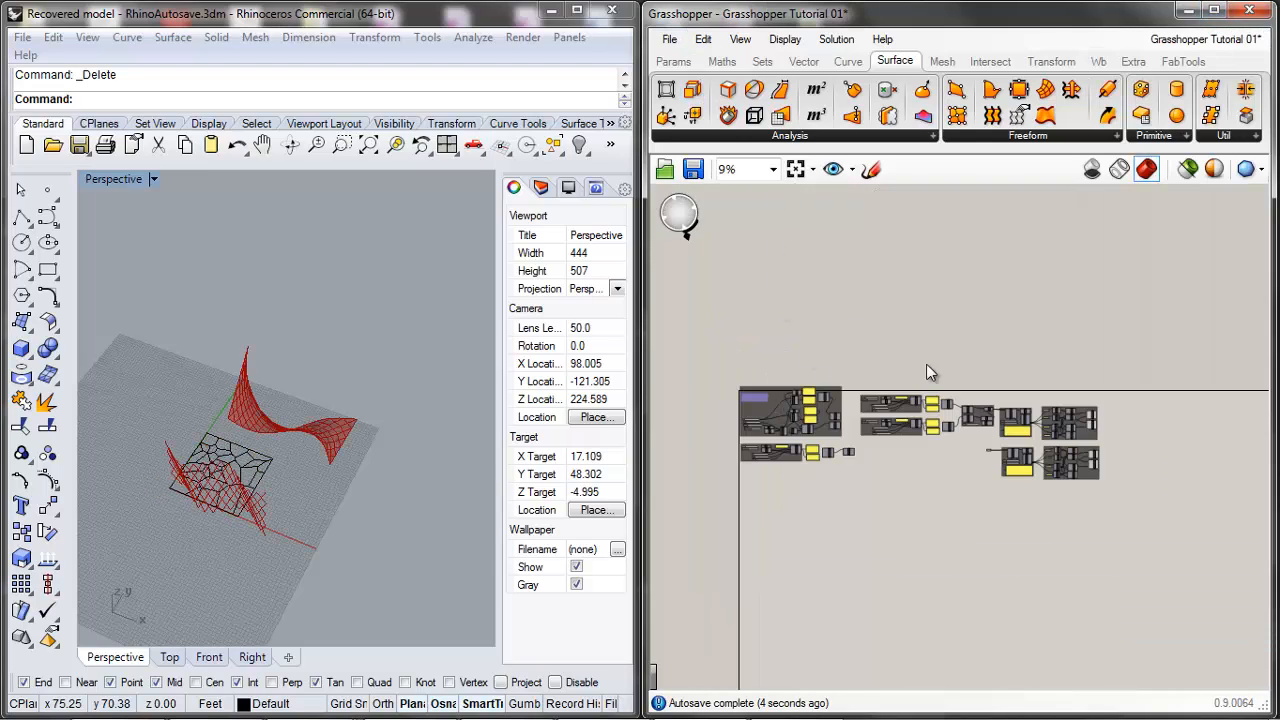
pyautogui.scroll(4, 765, 448)
pyautogui.scroll(-4, 738, 425)
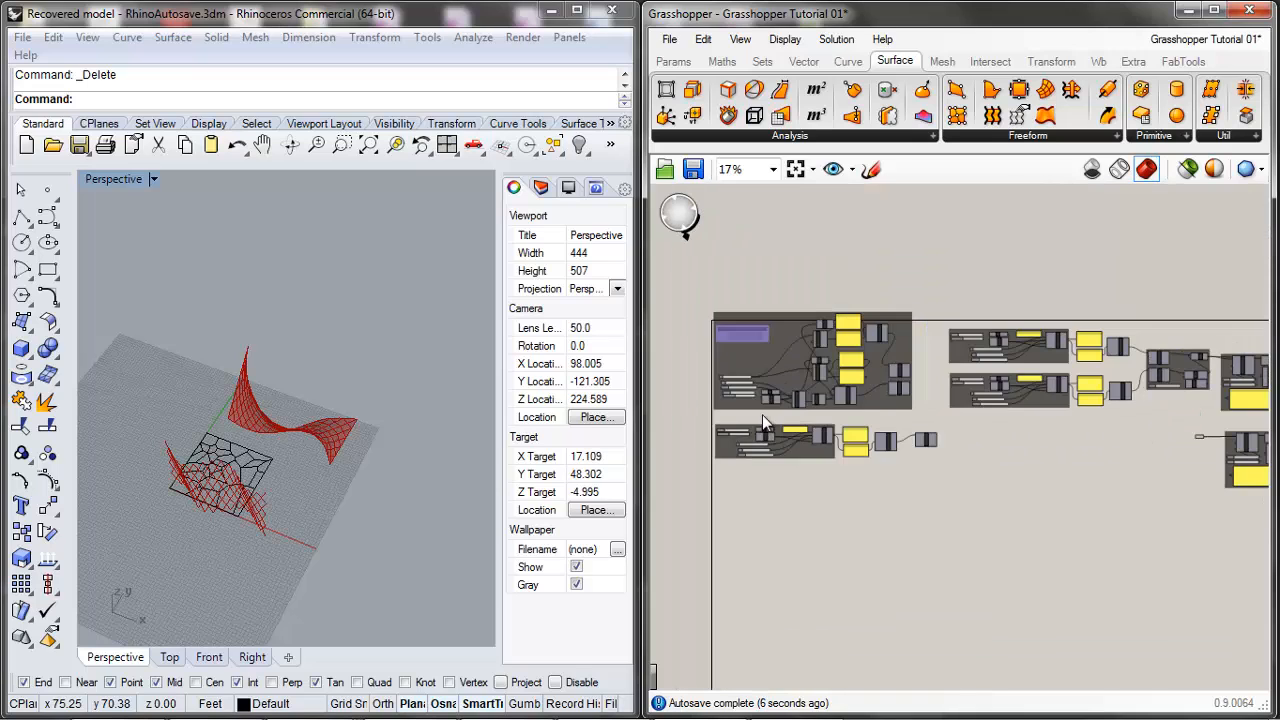
pyautogui.scroll(3, 1036, 360)
pyautogui.moveTo(1210, 278)
pyautogui.mouseDown()
pyautogui.moveTo(1185, 324)
pyautogui.moveTo(826, 464)
pyautogui.mouseUp()
pyautogui.scroll(-3, 868, 460)
pyautogui.scroll(3, 1023, 443)
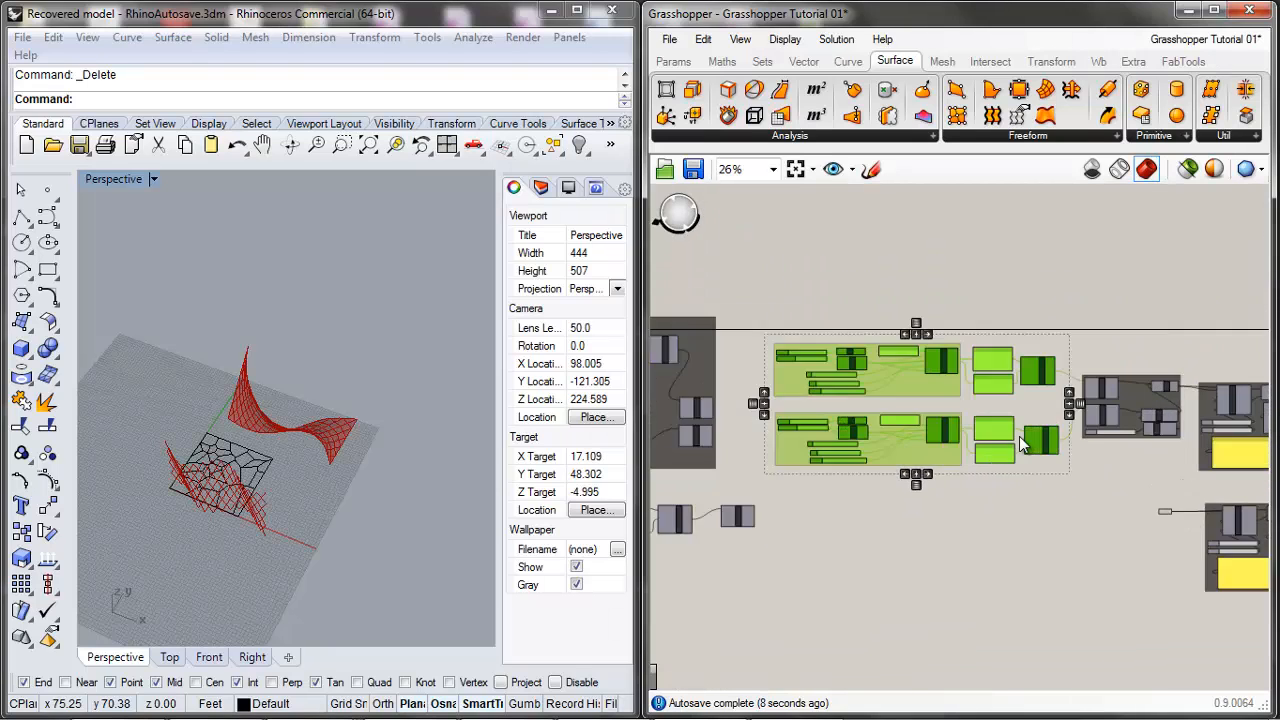
pyautogui.moveTo(1243, 293); pyautogui.dragTo(702, 508)
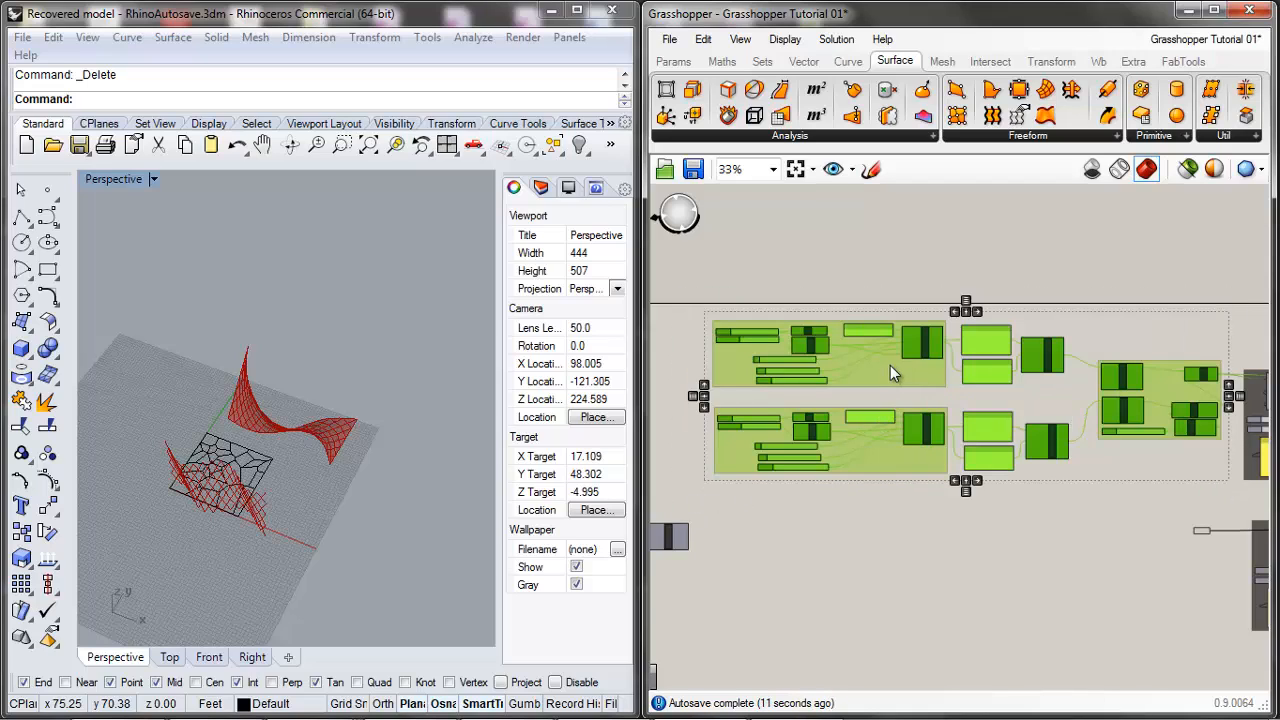
pyautogui.click(862, 231)
pyautogui.hotkey('ctrl', 'Tab')
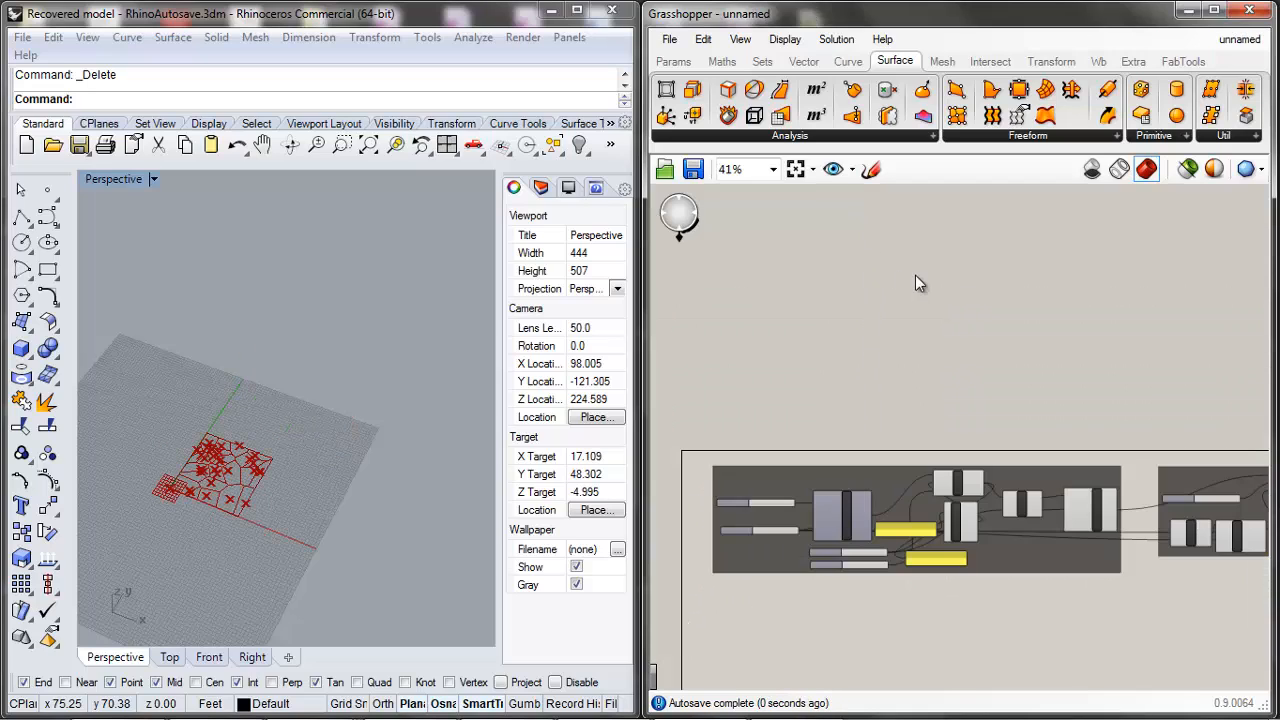
# Step: Paste the copied sine curve and loft groups into the unnamed document and place them below the Voronoi groups
pyautogui.scroll(-4, 915, 275)
pyautogui.hotkey('ctrl', 'v')
pyautogui.moveTo(1159, 431); pyautogui.dragTo(935, 478)
pyautogui.click(961, 515)
pyautogui.scroll(3, 1150, 404)
# Step: Turn on the preview of the pasted Loft component to show the wavy surface beside the Voronoi pattern
pyautogui.click(1186, 399)
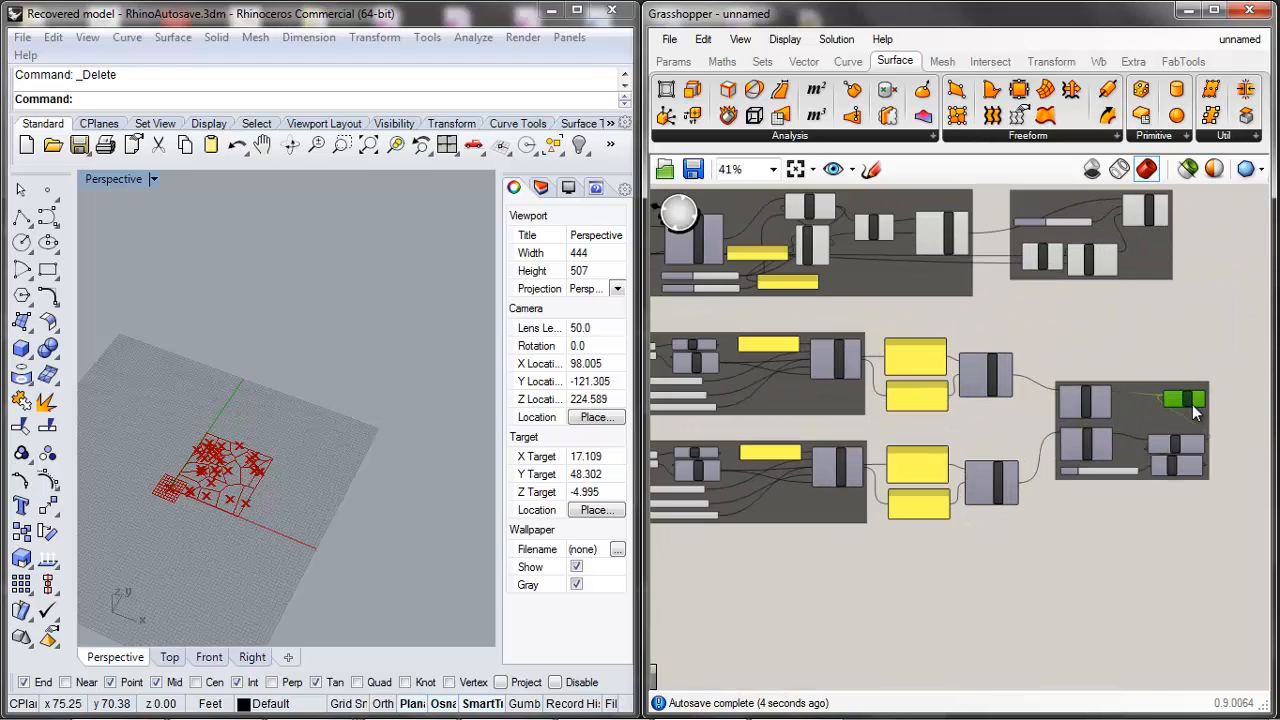
pyautogui.click(1143, 283)
pyautogui.scroll(2, 1151, 192)
pyautogui.scroll(-2, 1022, 407)
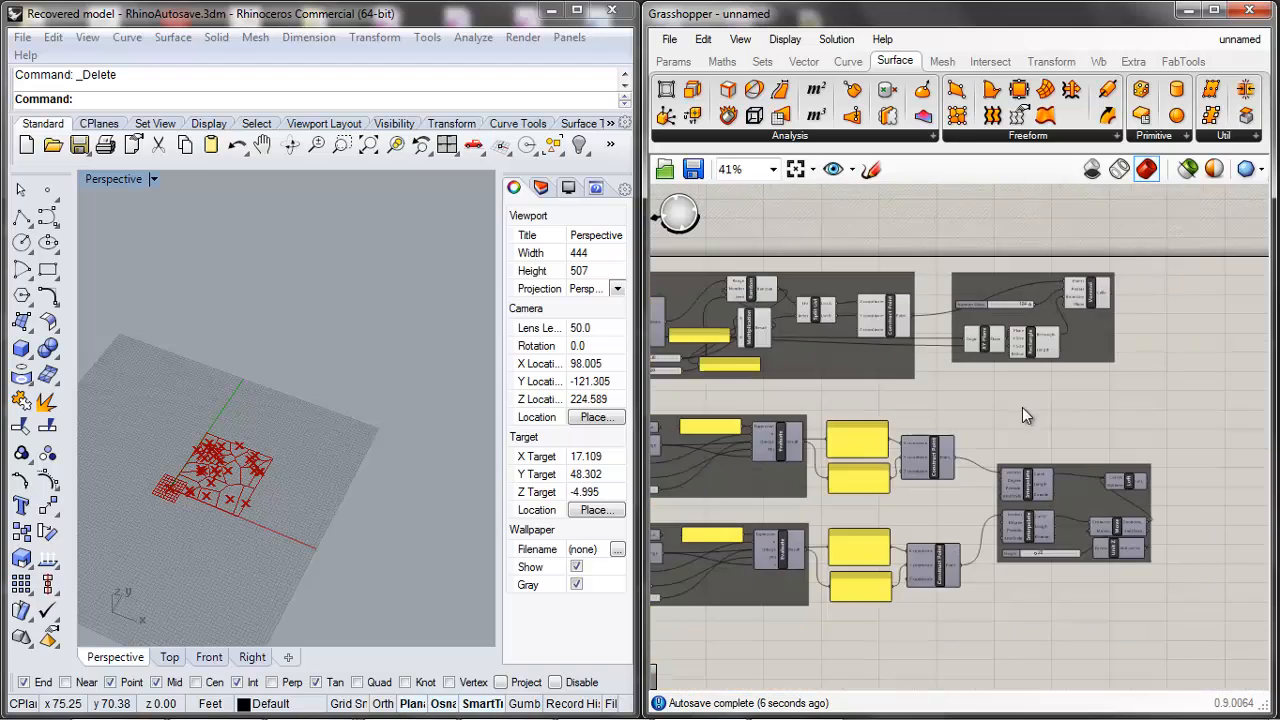
pyautogui.scroll(2, 1072, 362)
pyautogui.click(1105, 271)
pyautogui.click(1163, 547)
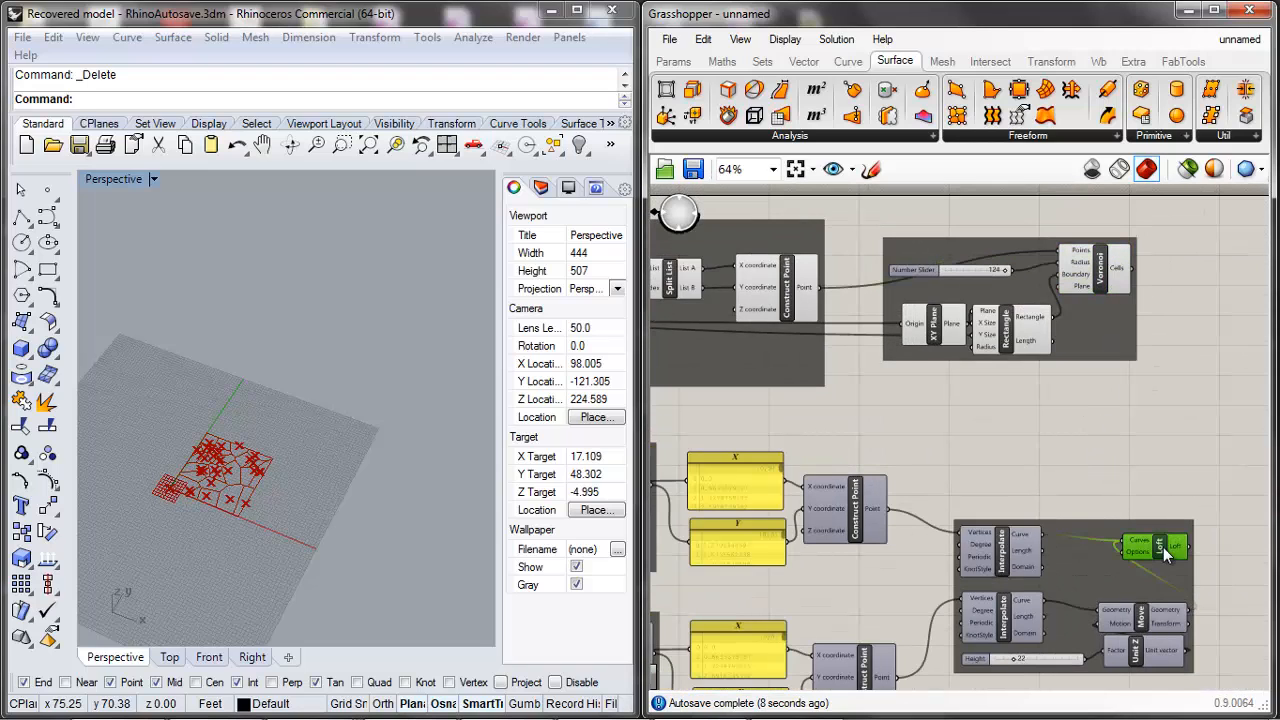
pyautogui.middleClick(1163, 547)
pyautogui.click(1197, 496)
pyautogui.click(1190, 481)
pyautogui.scroll(8, 251, 486)
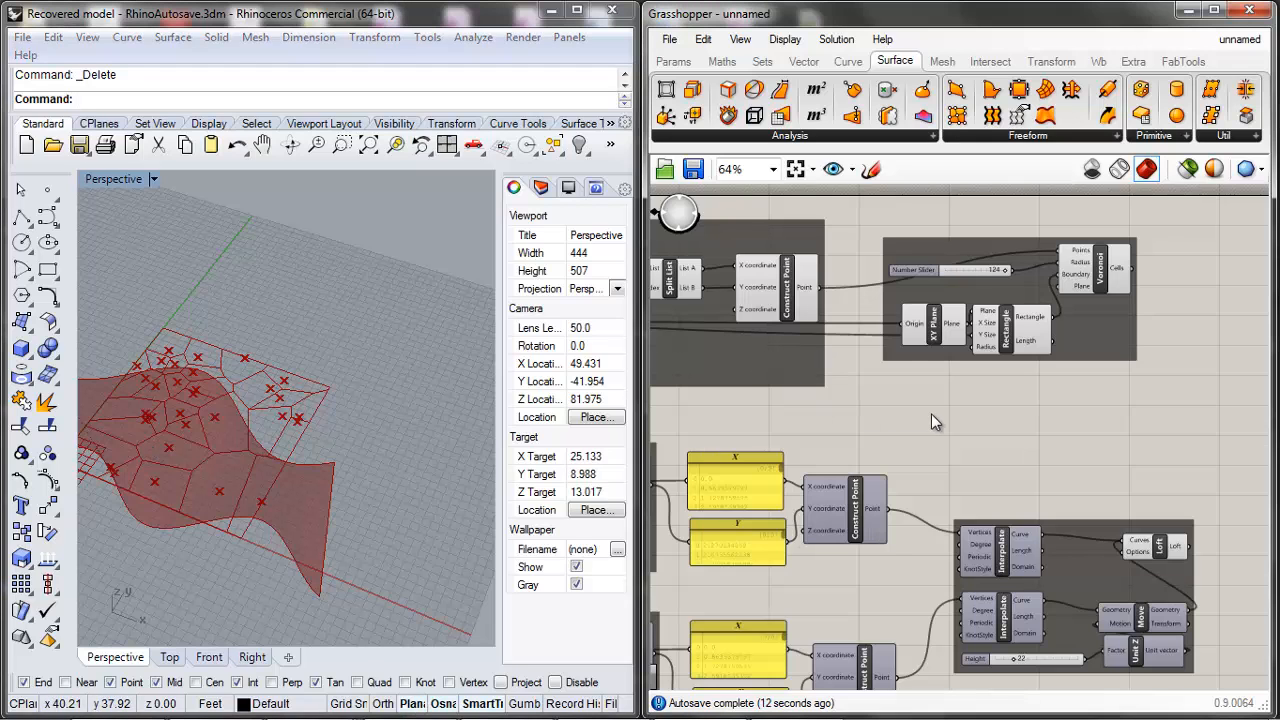
# Step: Identify the Construct Point component's points in the viewport and hide the XY Plane component's preview
pyautogui.scroll(-2, 931, 413)
pyautogui.scroll(3, 968, 425)
pyautogui.click(893, 362)
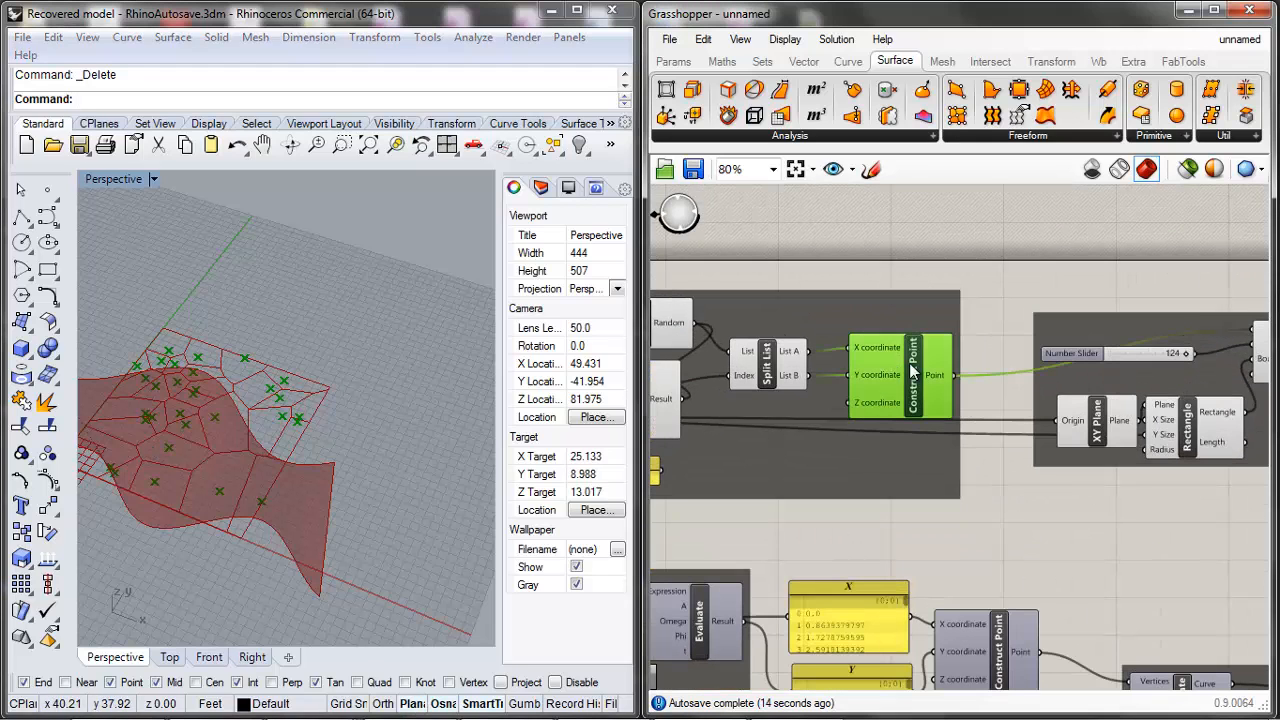
pyautogui.scroll(-2, 930, 410)
pyautogui.scroll(2, 938, 380)
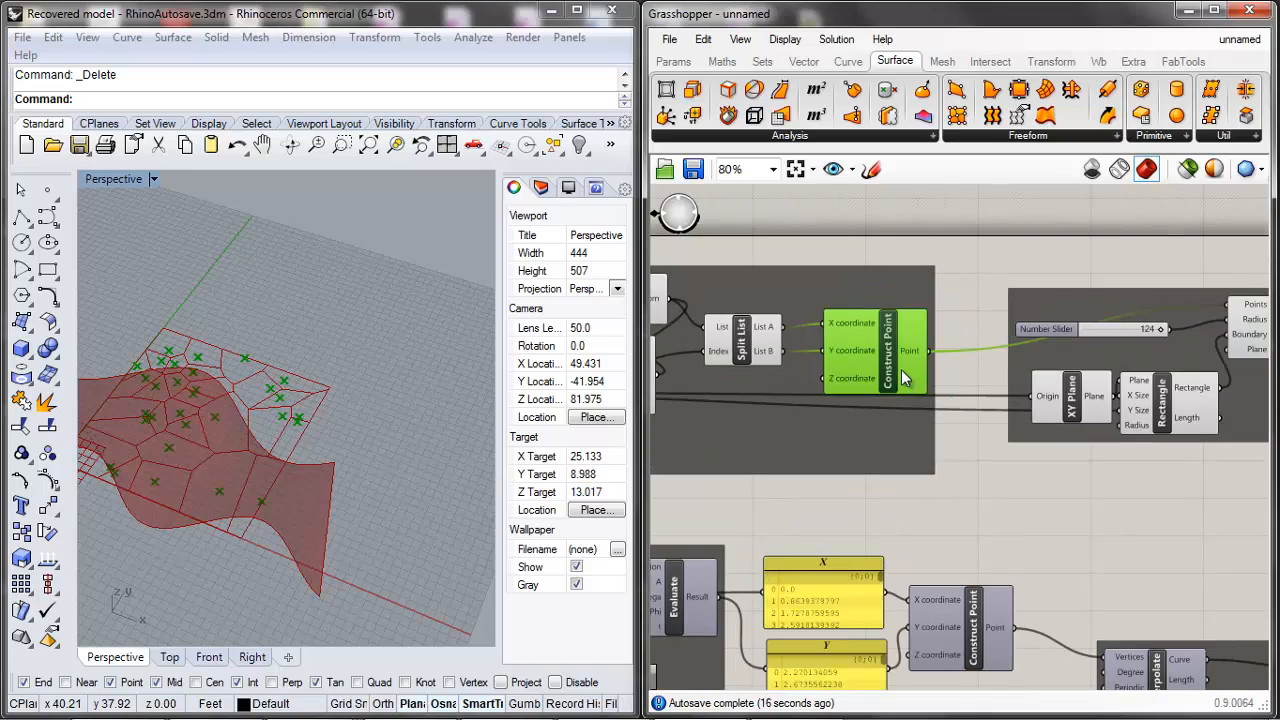
pyautogui.click(1094, 402)
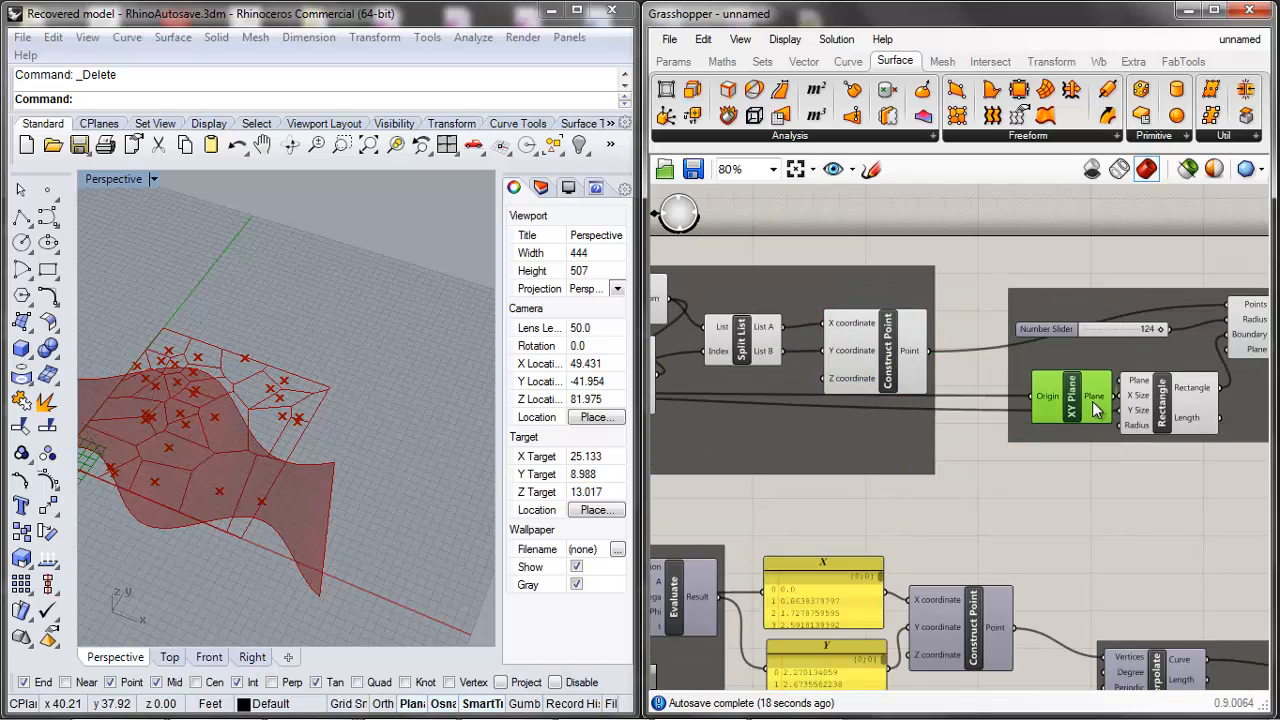
pyautogui.middleClick(1094, 402)
pyautogui.click(1122, 429)
pyautogui.click(972, 388)
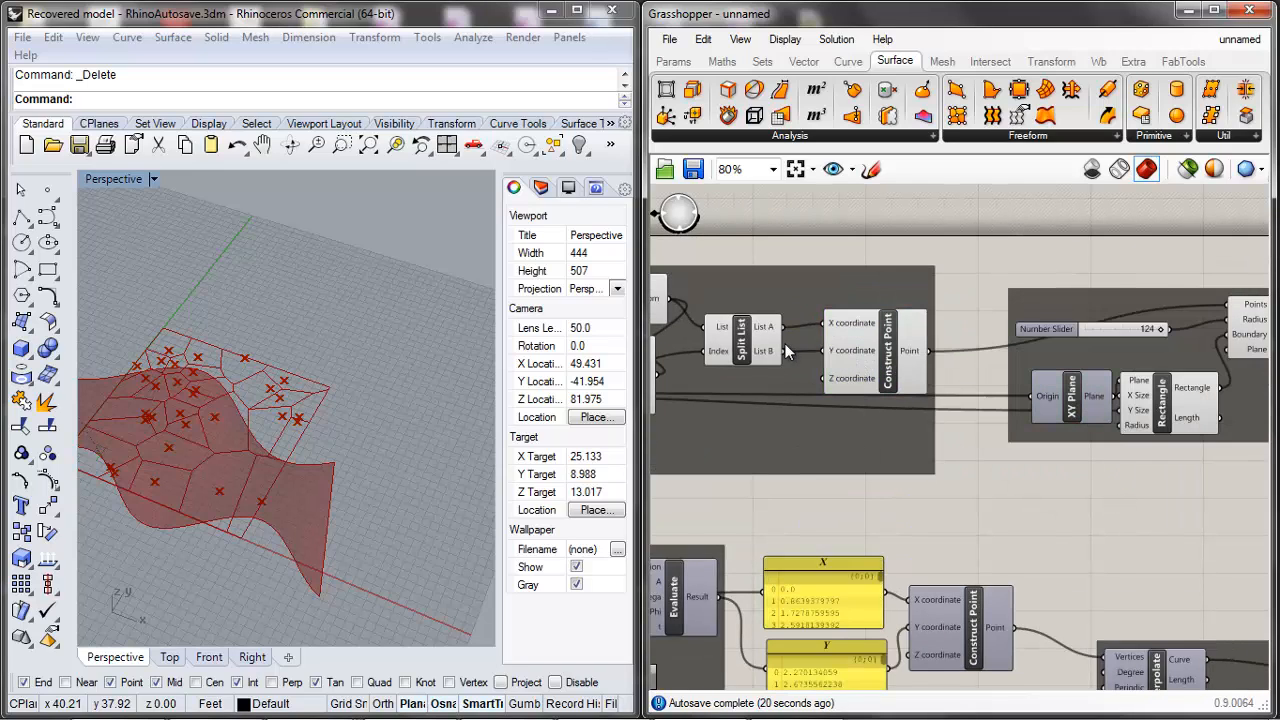
# Step: Hide the preview of the Construct Point component that feeds the Voronoi component
pyautogui.click(752, 346)
pyautogui.click(885, 352)
pyautogui.scroll(-4, 962, 268)
pyautogui.moveTo(985, 240); pyautogui.dragTo(775, 347)
pyautogui.middleClick(851, 305)
pyautogui.click(903, 253)
# Step: Move the group holding the Number Slider, XY Plane, Rectangle and Voronoi components slightly farther away from the Construct Point group
pyautogui.scroll(-3, 903, 253)
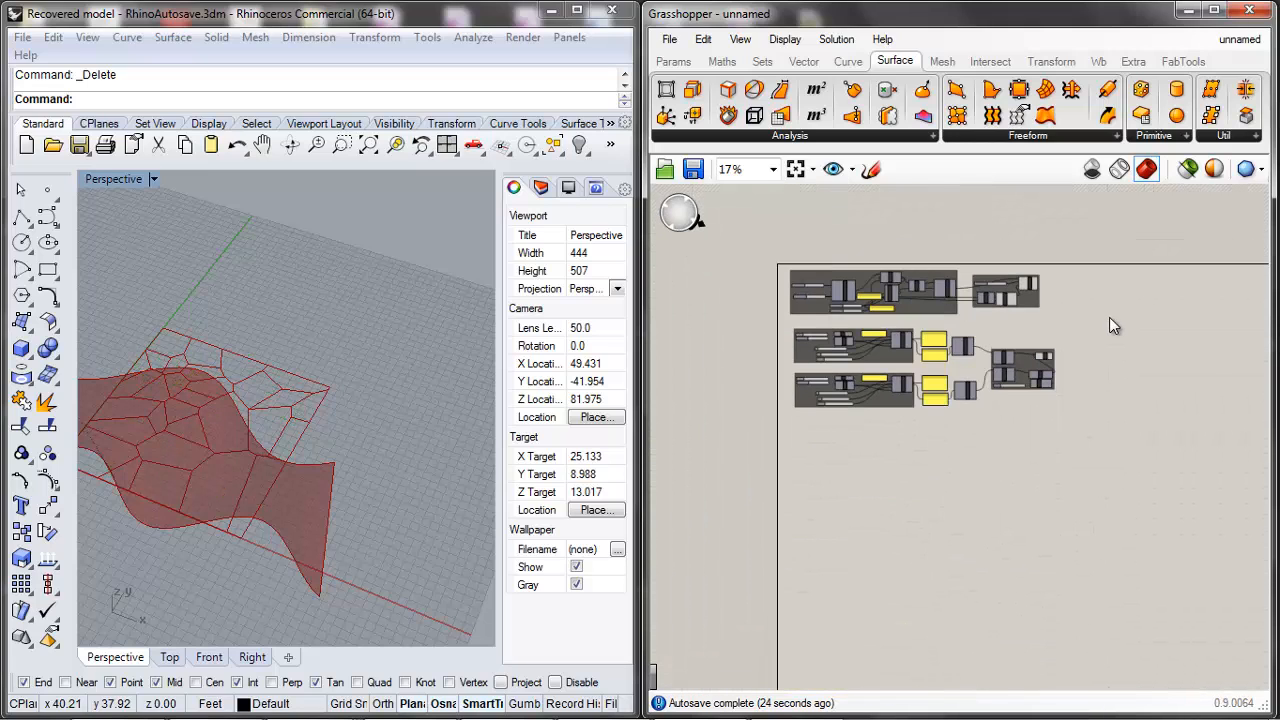
pyautogui.scroll(6, 1035, 277)
pyautogui.click(1002, 306)
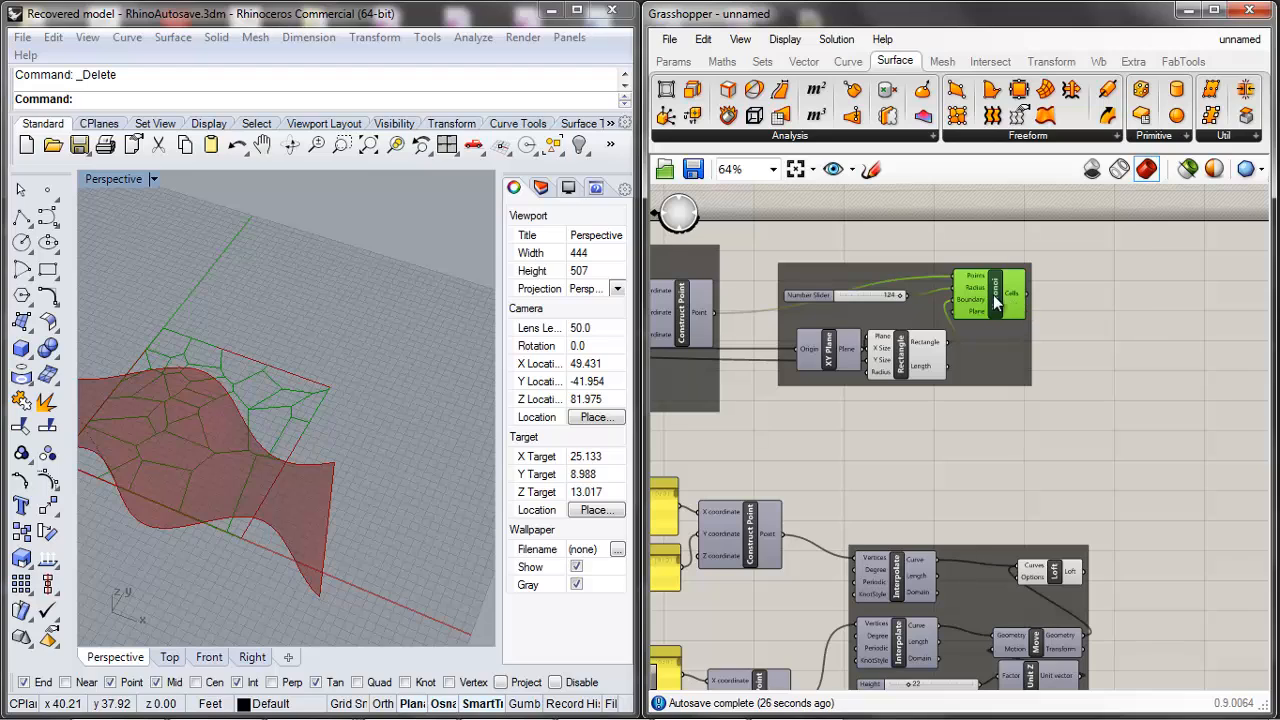
pyautogui.click(1076, 311)
pyautogui.moveTo(1080, 239); pyautogui.dragTo(850, 412)
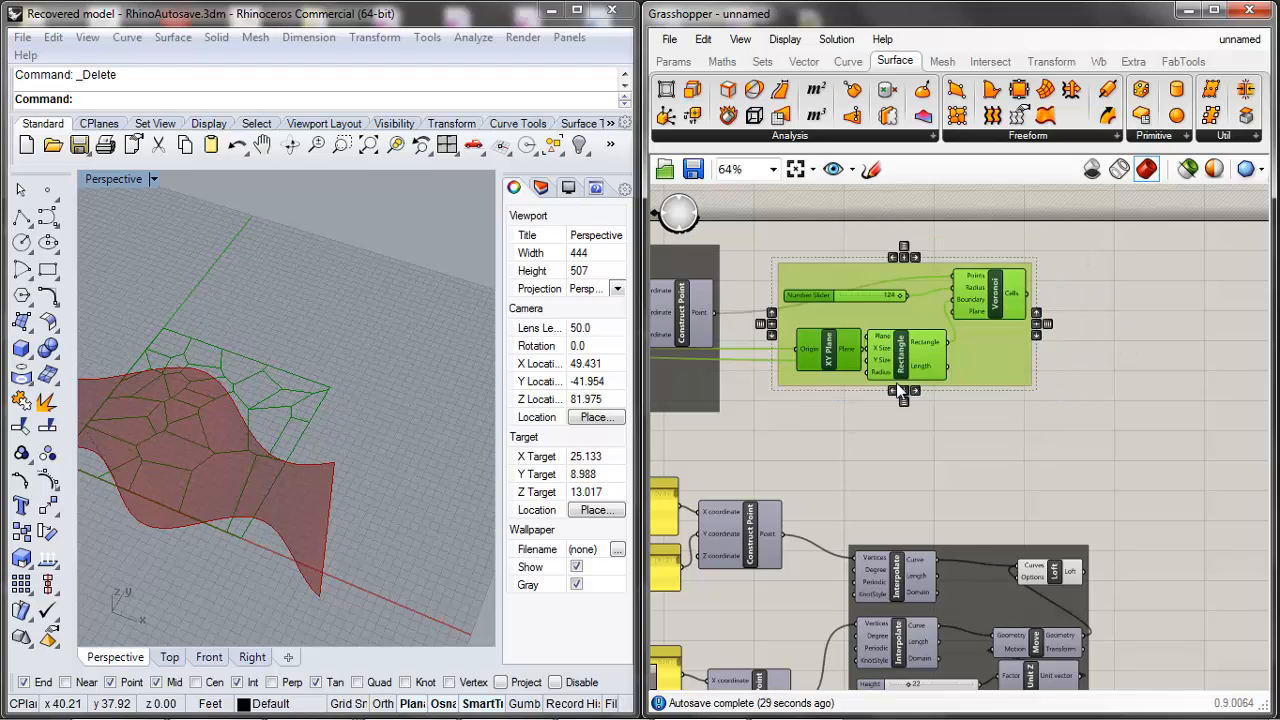
pyautogui.moveTo(1003, 360); pyautogui.dragTo(1050, 370)
pyautogui.click(1045, 439)
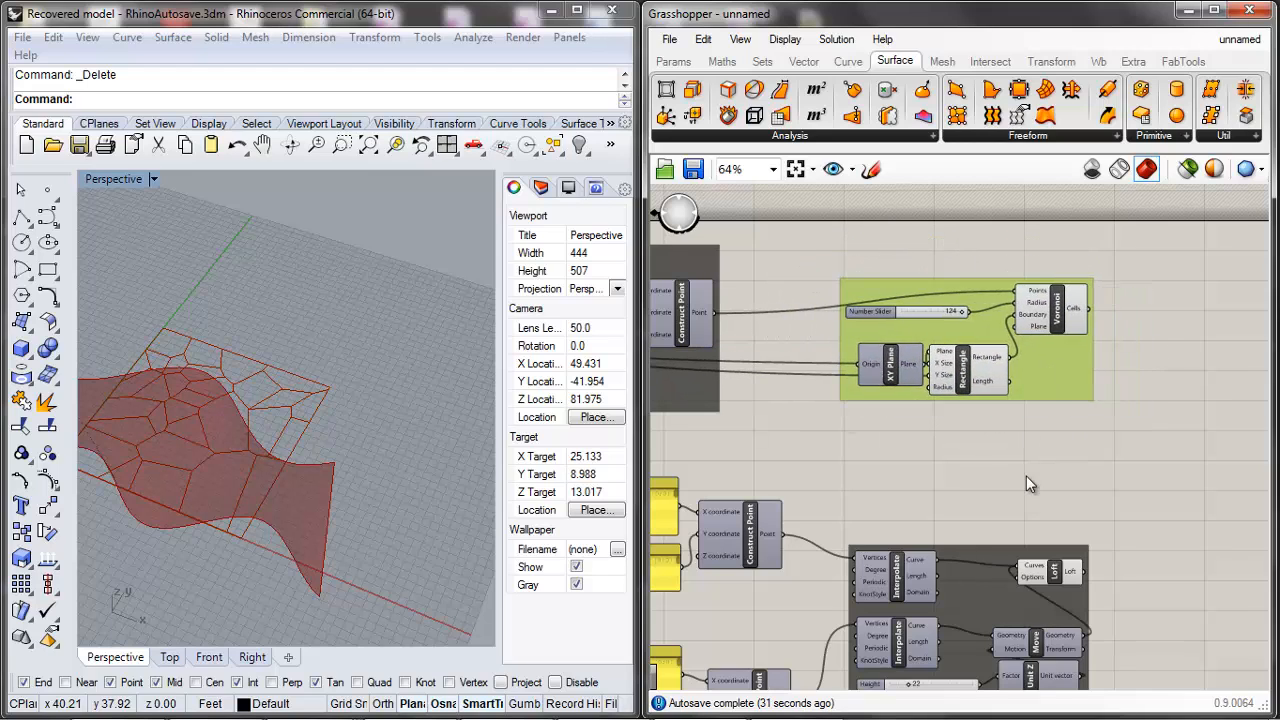
pyautogui.click(1028, 474)
# Step: Switch to the Grasshopper Tutorial 01 document and examine the groups that follow the sine curve and loft groups
pyautogui.scroll(-4, 1029, 455)
pyautogui.scroll(4, 1095, 473)
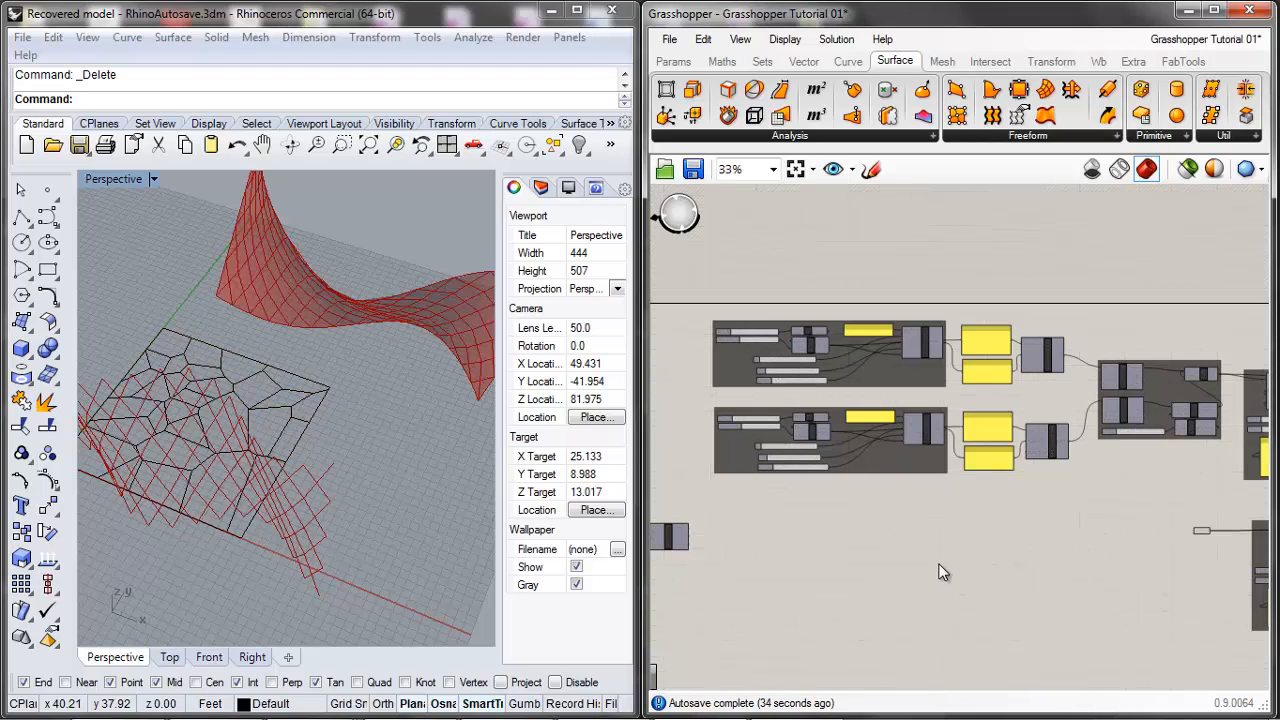
pyautogui.moveTo(1094, 546); pyautogui.dragTo(1000, 547, button='right')
pyautogui.scroll(-3, 1000, 547)
pyautogui.moveTo(892, 604); pyautogui.dragTo(815, 573, button='right')
pyautogui.scroll(1, 815, 573)
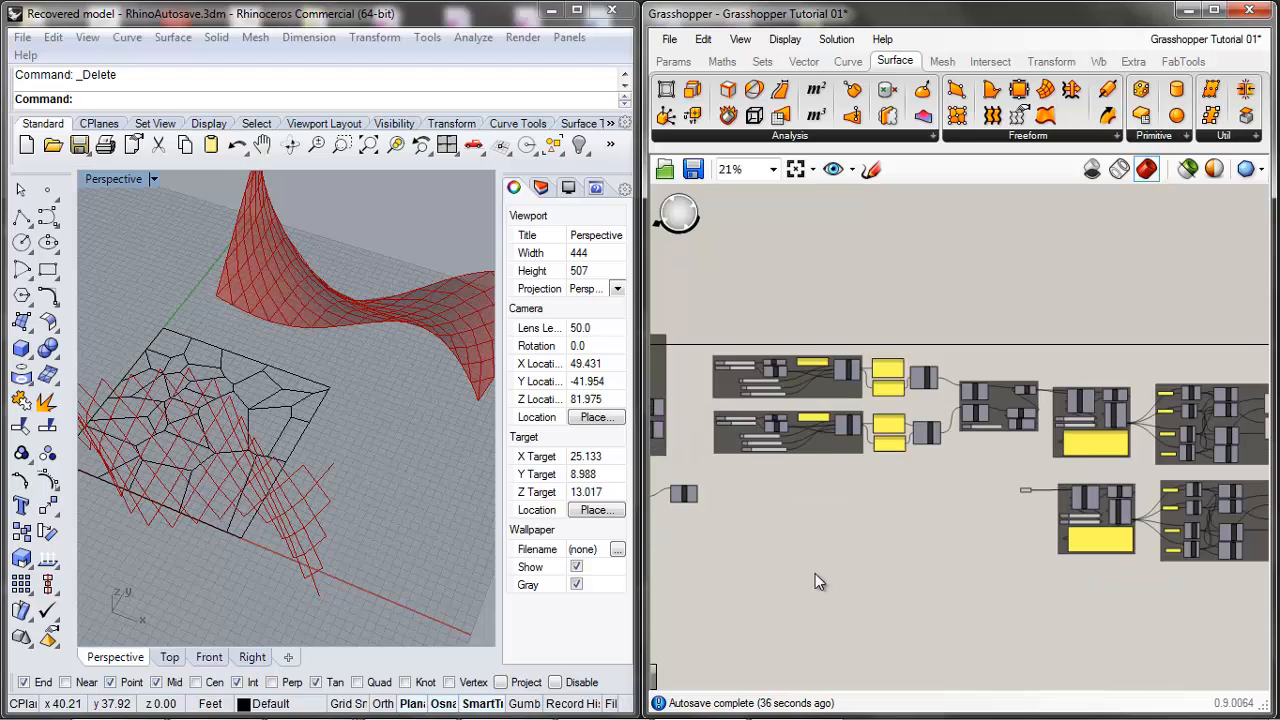
pyautogui.click(672, 61)
pyautogui.click(669, 39)
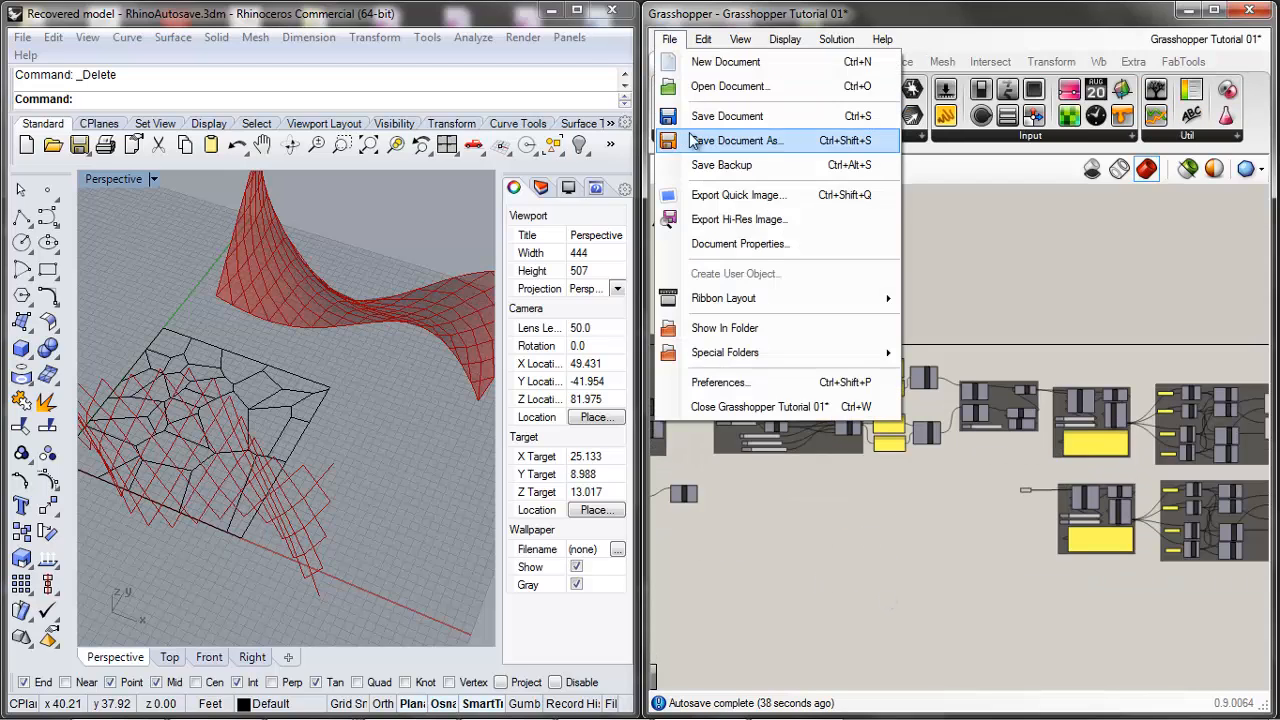
pyautogui.click(1070, 256)
# Step: Look over the lattice definition in the Grasshopper Tutorial 03_03 document and return to Grasshopper Tutorial 01
pyautogui.click(1175, 40)
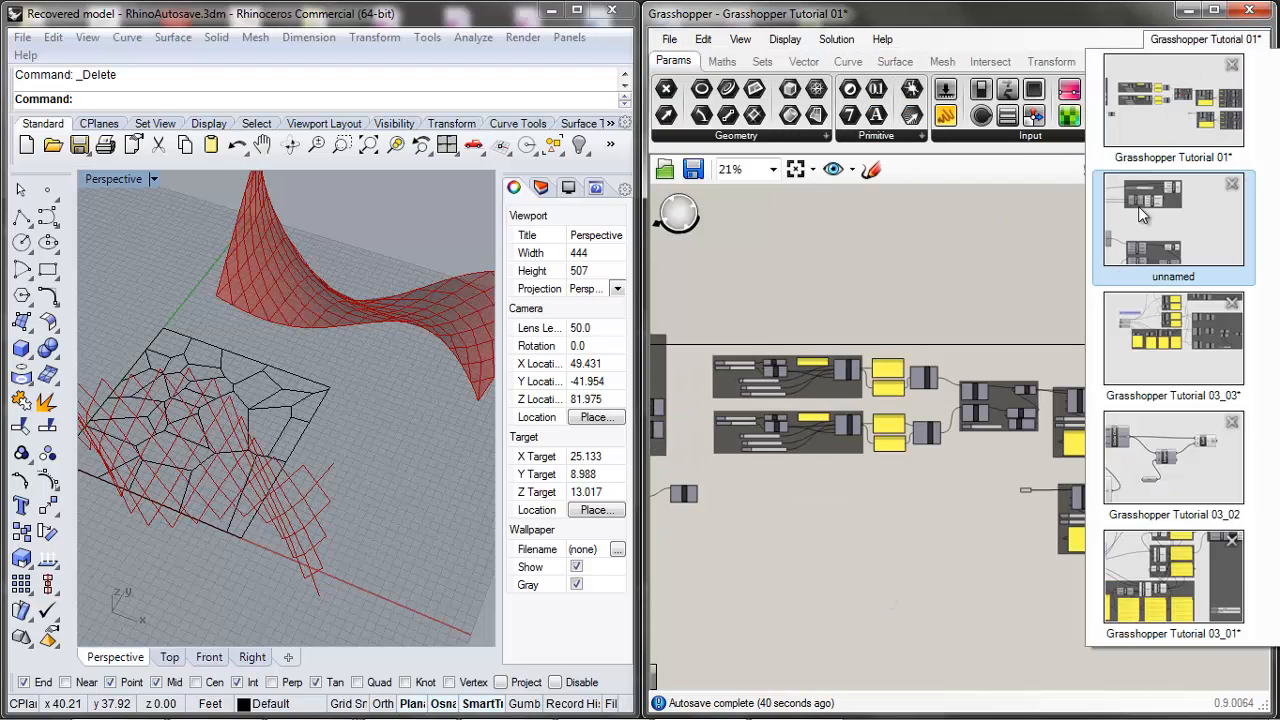
pyautogui.click(1212, 378)
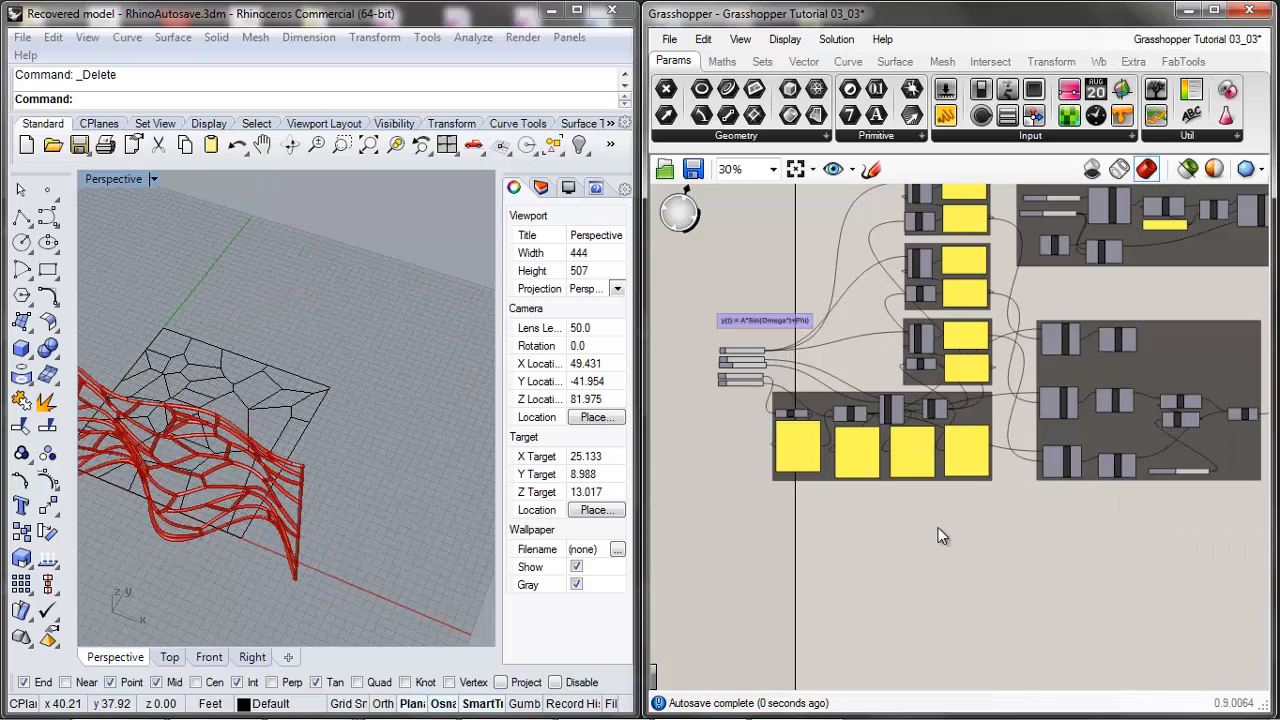
pyautogui.scroll(-2, 937, 534)
pyautogui.scroll(1, 997, 455)
pyautogui.scroll(3, 997, 455)
pyautogui.moveTo(1124, 375); pyautogui.dragTo(705, 478)
pyautogui.click(1089, 309)
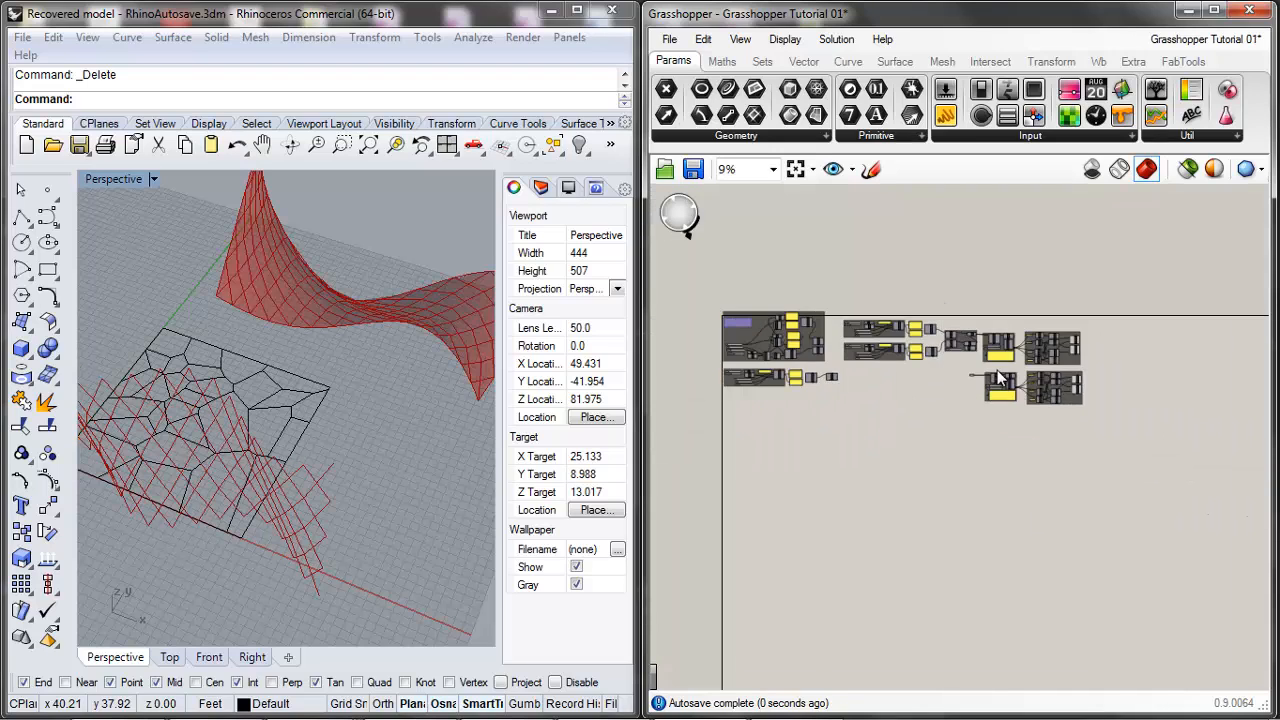
# Step: Switch to the unnamed definition and place the copied component group beside the existing groups
pyautogui.scroll(-1, 942, 387)
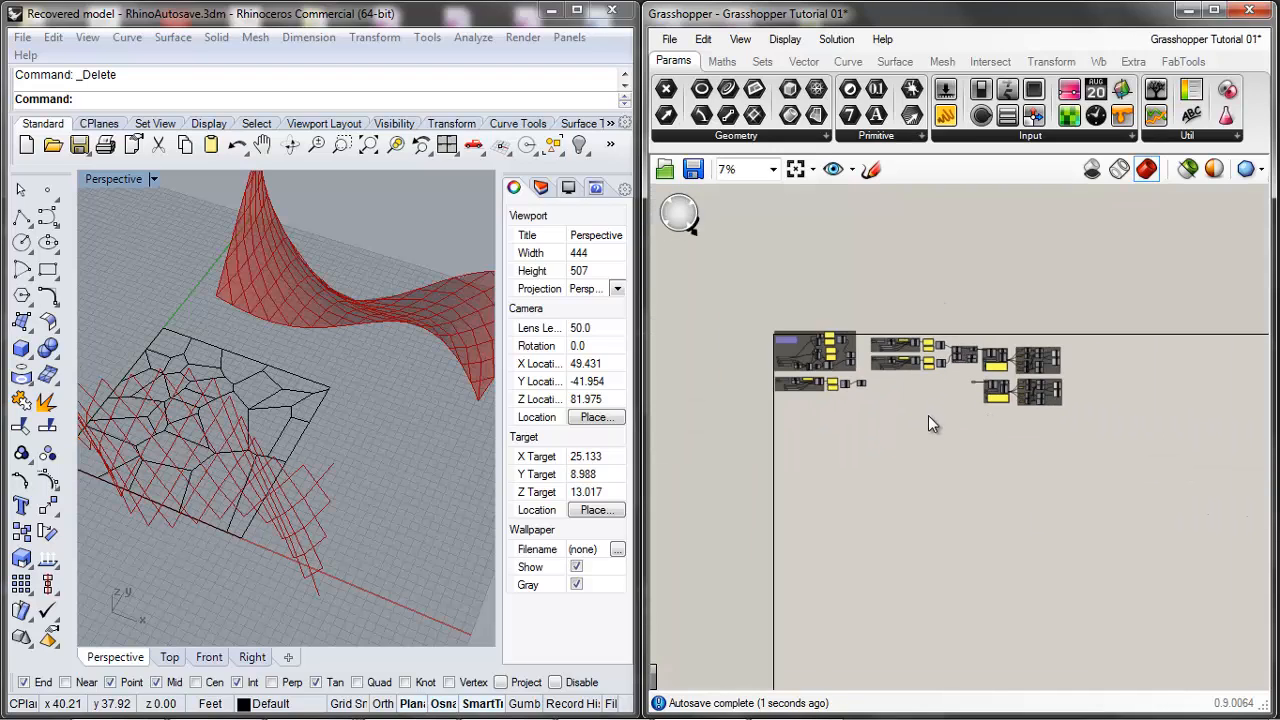
pyautogui.click(1203, 39)
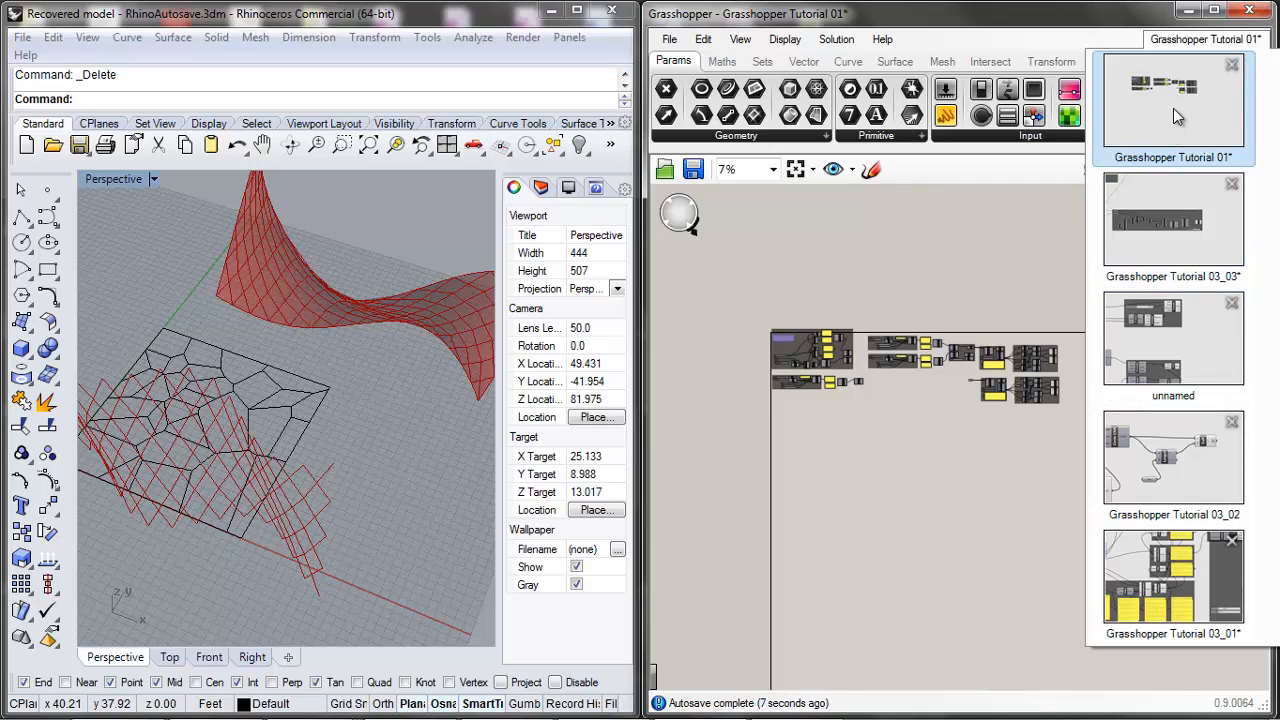
pyautogui.click(1150, 338)
pyautogui.scroll(-5, 1051, 472)
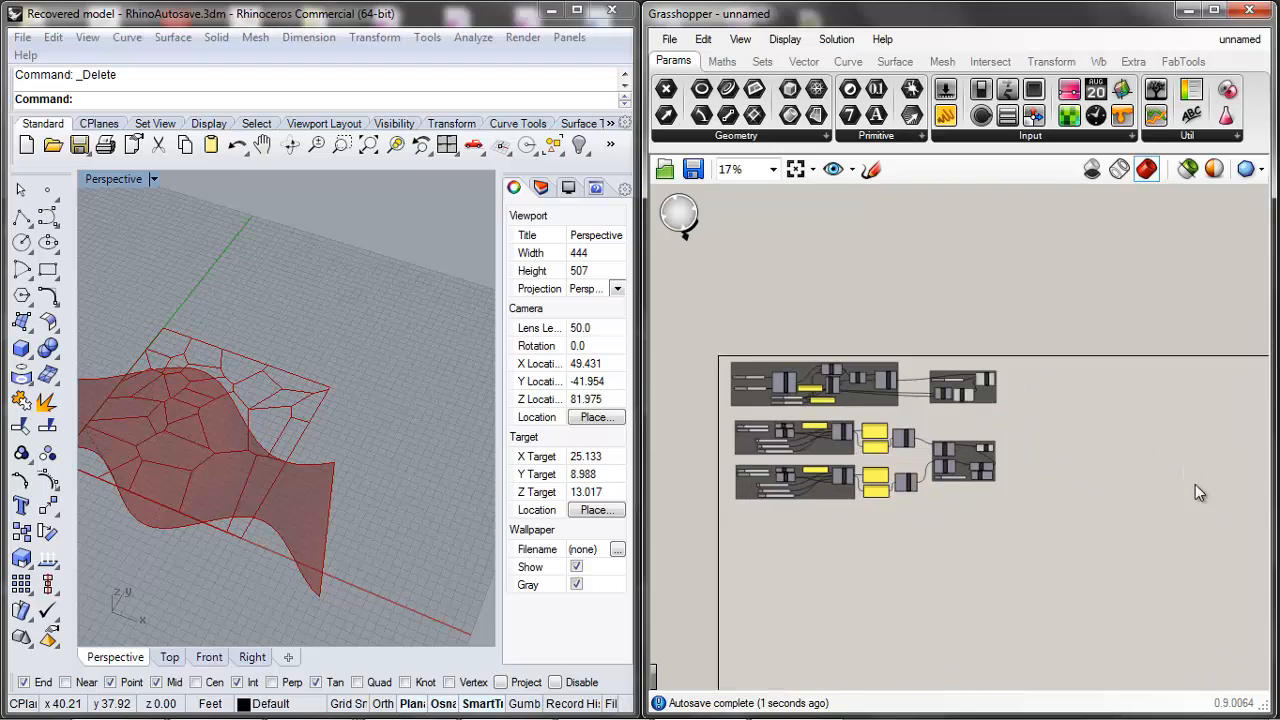
pyautogui.scroll(1, 1195, 484)
pyautogui.scroll(-4, 1074, 466)
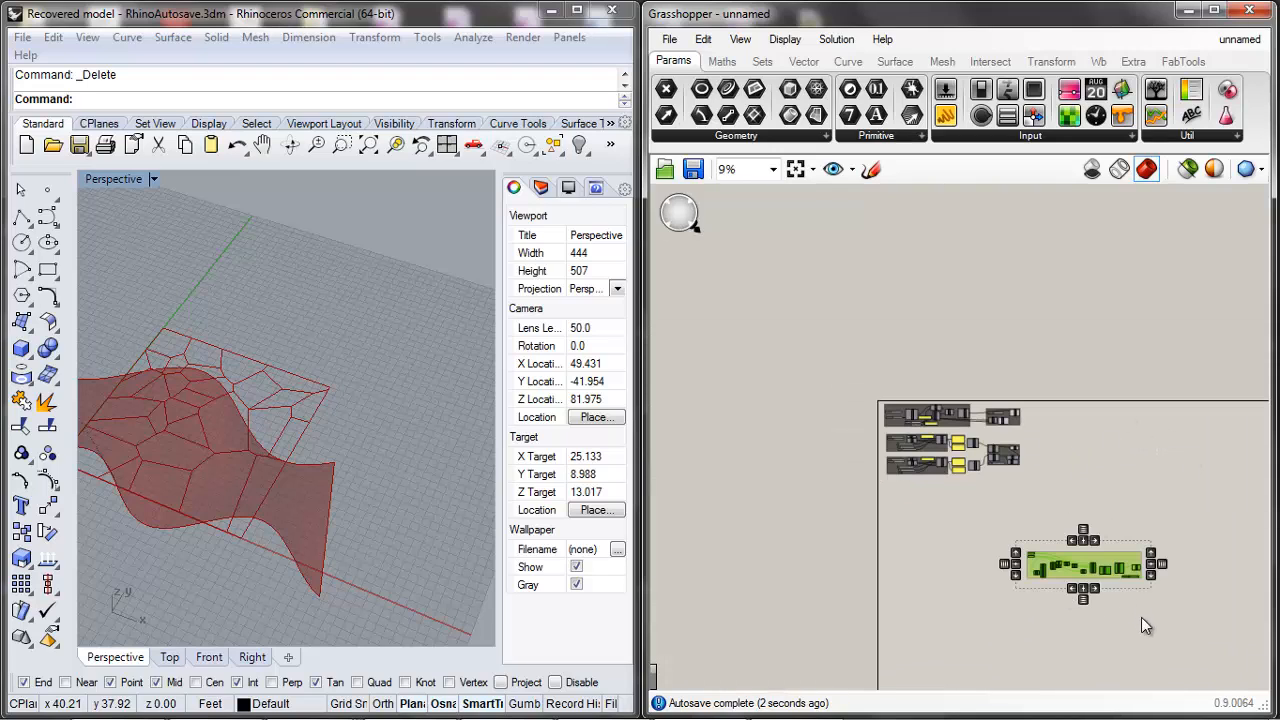
pyautogui.scroll(10, 1057, 390)
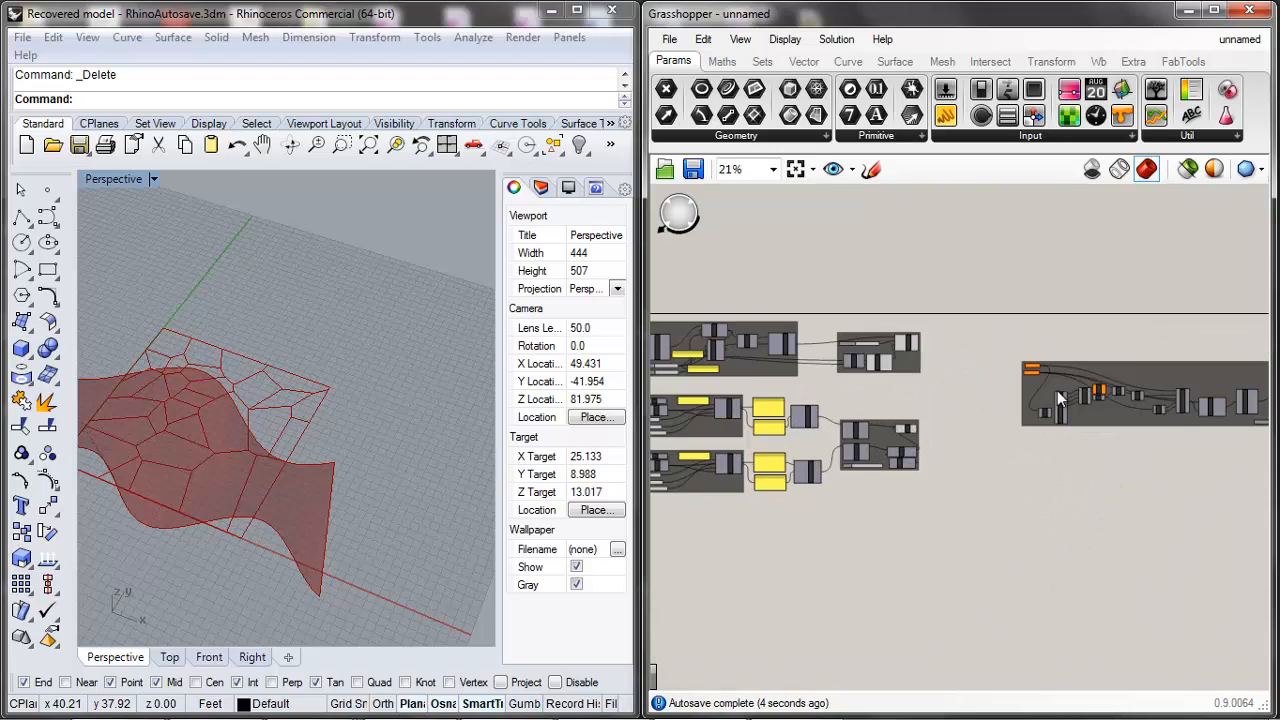
pyautogui.scroll(3, 1025, 335)
# Step: Reposition the first Bounding Box, Box Corners and Merge components so their wiring reads clearly
pyautogui.click(932, 312)
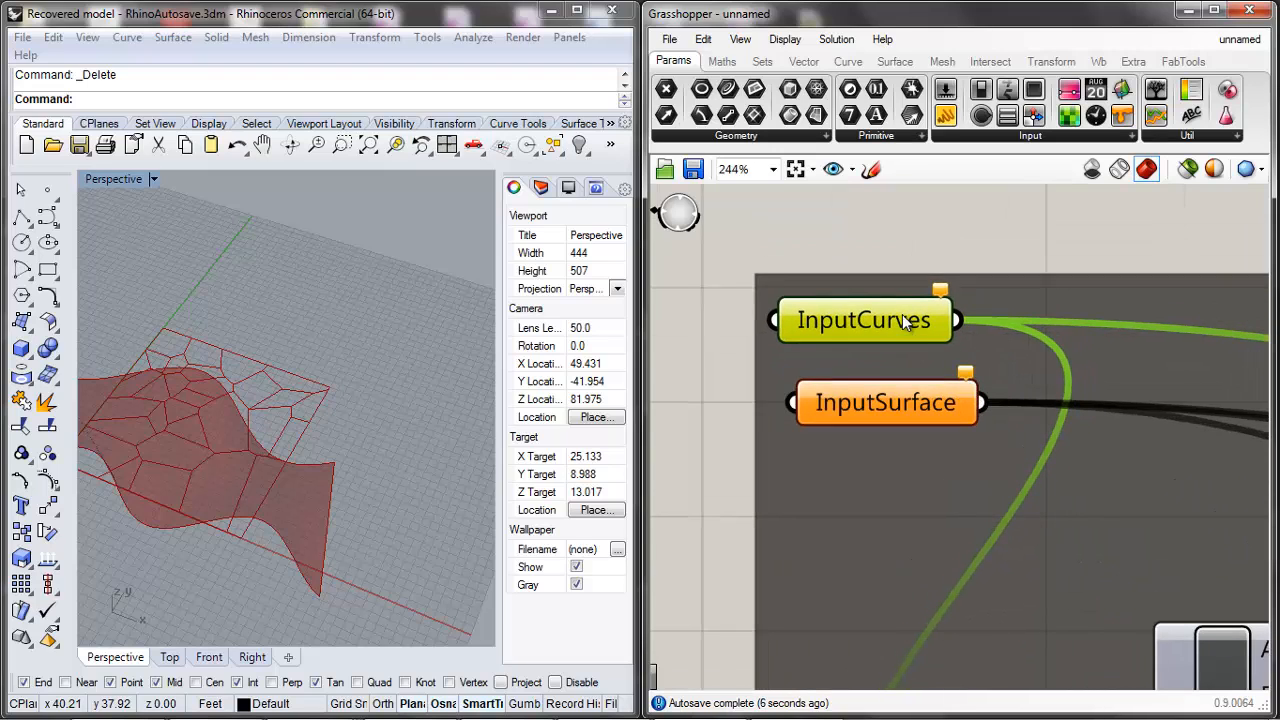
pyautogui.scroll(-5, 970, 232)
pyautogui.scroll(-6, 787, 505)
pyautogui.scroll(7, 828, 482)
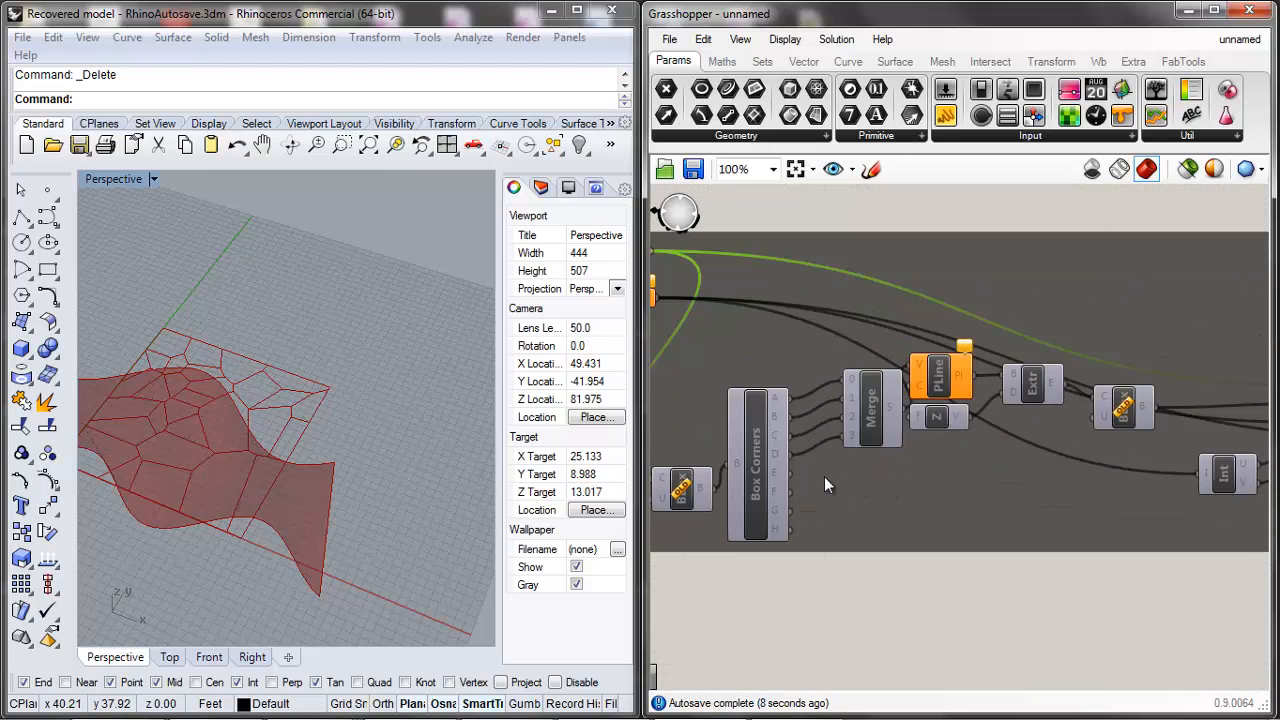
pyautogui.moveTo(750, 488); pyautogui.dragTo(763, 475)
pyautogui.moveTo(685, 483); pyautogui.dragTo(697, 455)
pyautogui.moveTo(787, 457); pyautogui.dragTo(784, 481)
pyautogui.moveTo(689, 469); pyautogui.dragTo(678, 487)
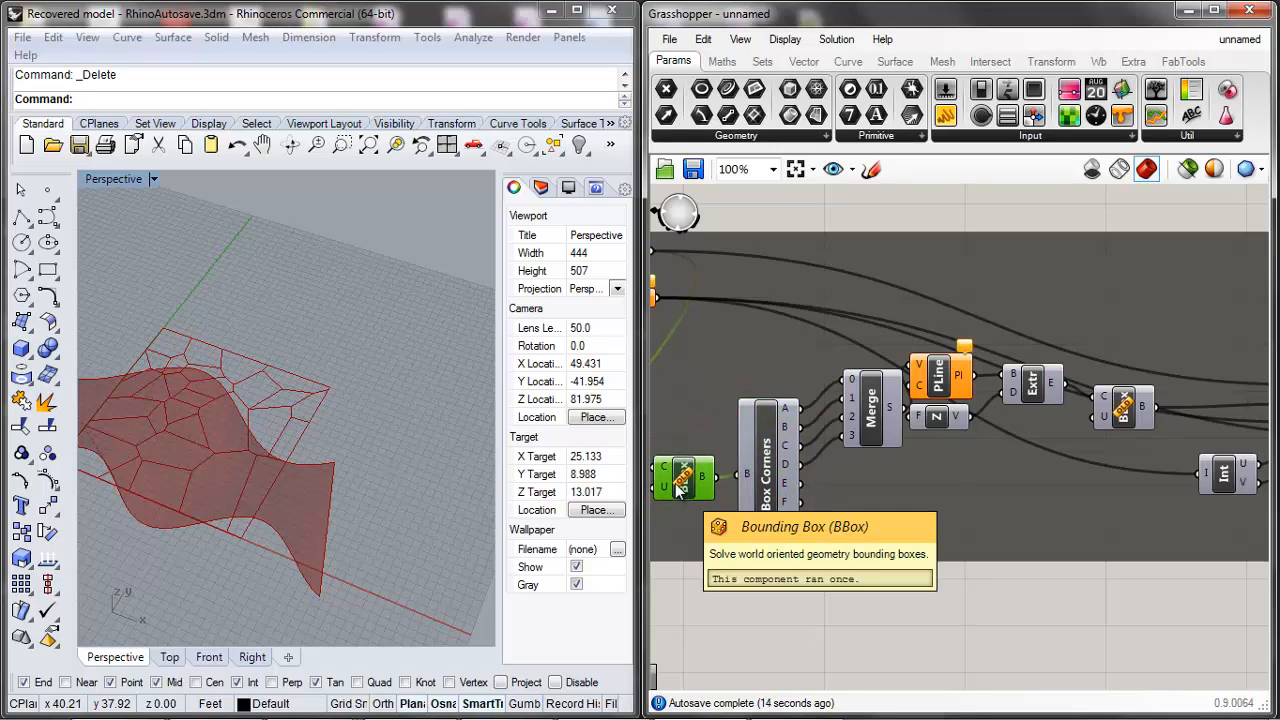
pyautogui.moveTo(872, 418); pyautogui.dragTo(851, 451)
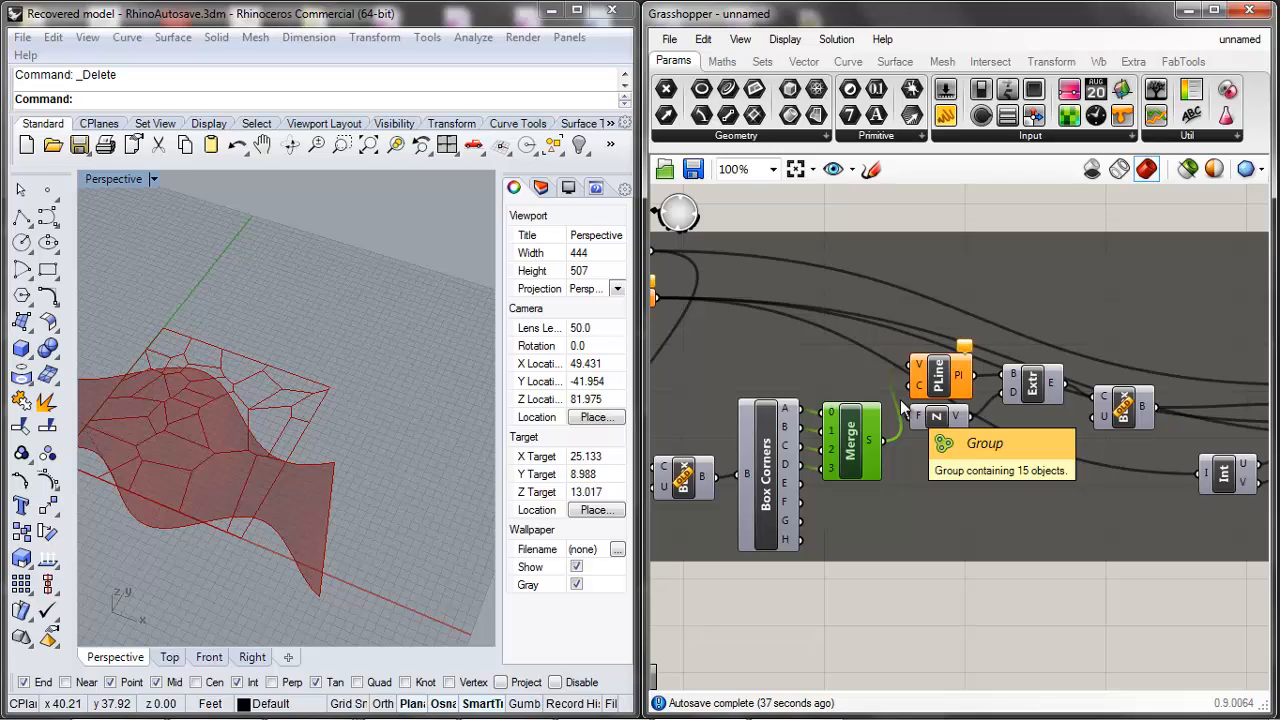
# Step: Lower the PLine, Unit Z and Extrude components to line them up after the Merge component
pyautogui.scroll(-2, 911, 332)
pyautogui.scroll(4, 983, 374)
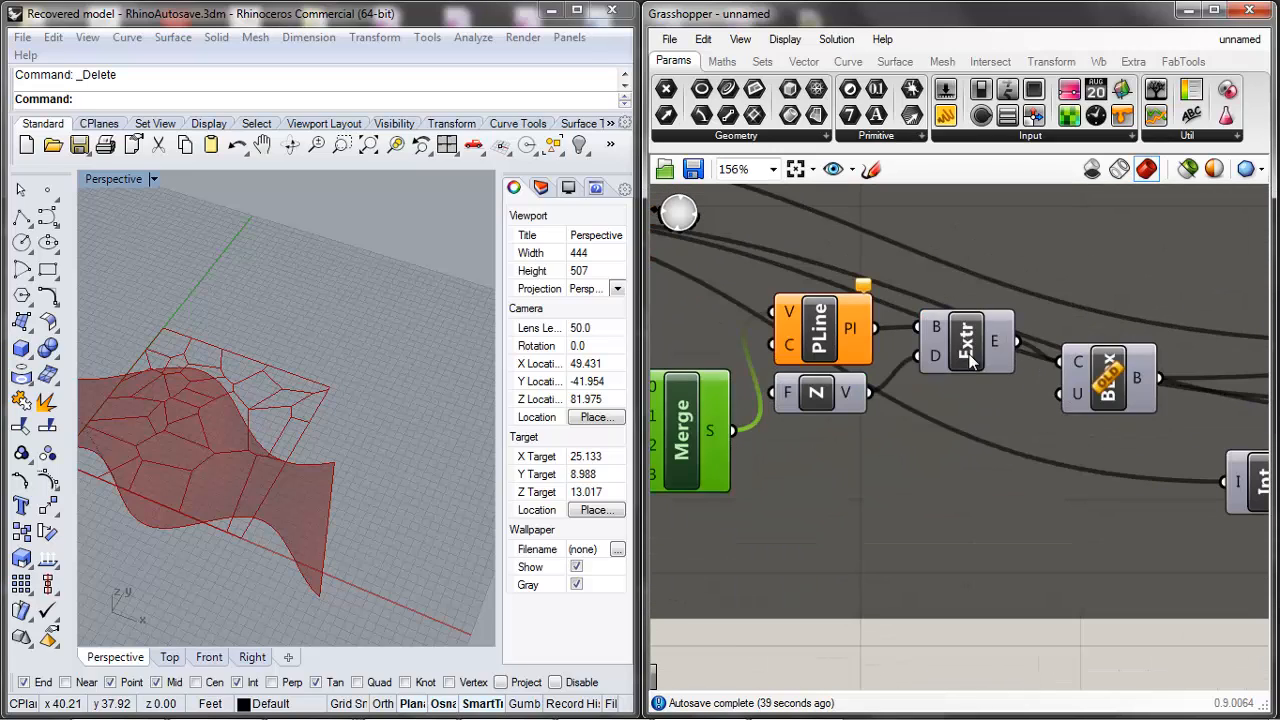
pyautogui.click(978, 343)
pyautogui.click(828, 320)
pyautogui.moveTo(838, 386); pyautogui.dragTo(844, 449)
pyautogui.moveTo(812, 350); pyautogui.dragTo(816, 402)
pyautogui.scroll(-4, 819, 374)
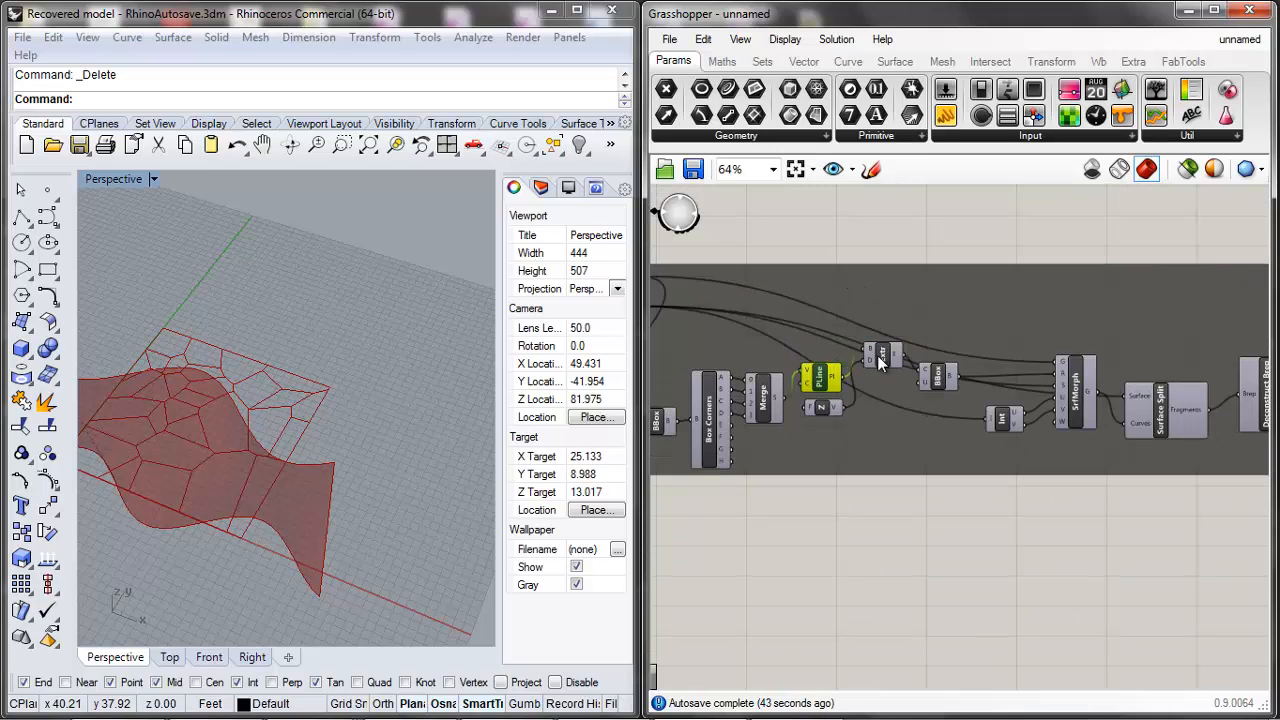
pyautogui.moveTo(880, 361); pyautogui.dragTo(880, 416)
pyautogui.scroll(2, 833, 376)
pyautogui.scroll(-4, 850, 370)
pyautogui.scroll(3, 810, 400)
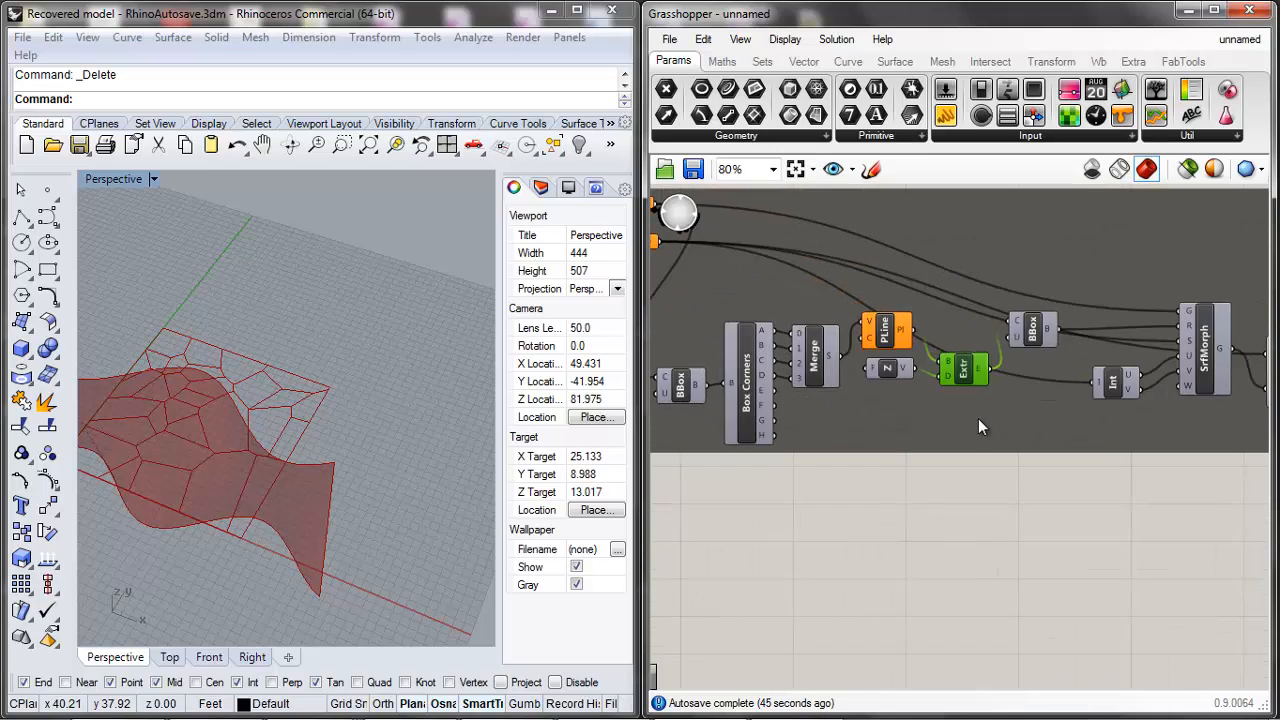
# Step: Ungroup the components and move the chain from the first Bounding Box to Extrude well below the input parameters
pyautogui.moveTo(1001, 445); pyautogui.dragTo(924, 405)
pyautogui.moveTo(1046, 471); pyautogui.dragTo(749, 335)
pyautogui.moveTo(953, 353); pyautogui.dragTo(921, 497)
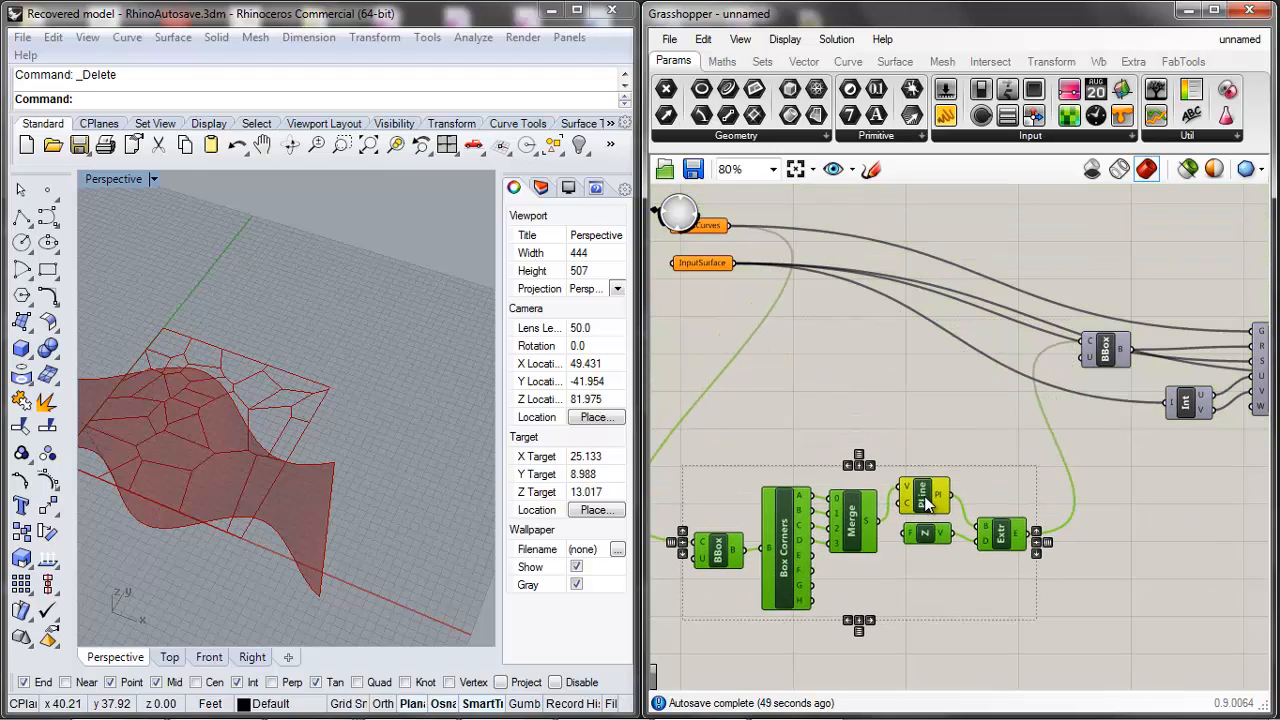
pyautogui.click(935, 426)
# Step: Move the second Bounding Box down to the end of the chain, beside the Extrude component
pyautogui.scroll(-2, 900, 419)
pyautogui.scroll(3, 894, 418)
pyautogui.scroll(-2, 950, 468)
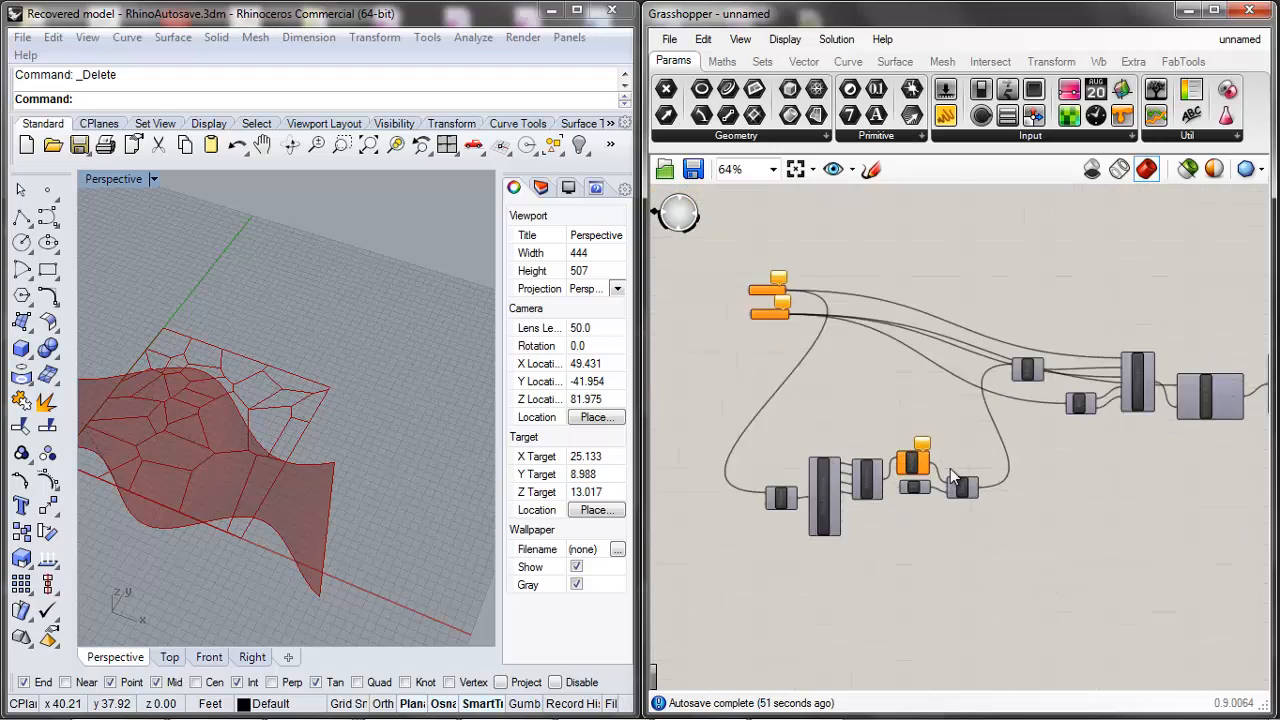
pyautogui.scroll(1, 950, 468)
pyautogui.click(972, 497)
pyautogui.moveTo(1065, 338); pyautogui.dragTo(1050, 502)
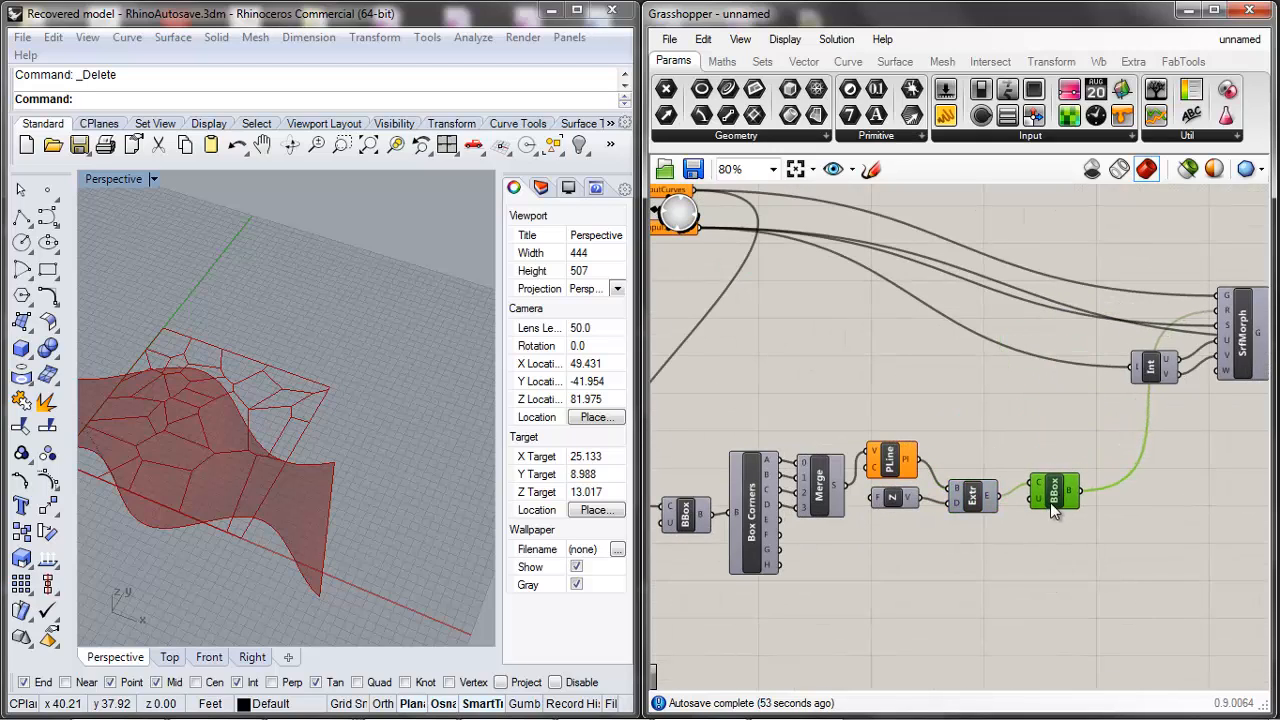
# Step: Move the Int and SrfMorph components close to the InputCurves and InputSurface parameters
pyautogui.moveTo(1150, 370); pyautogui.dragTo(785, 293)
pyautogui.moveTo(1237, 345); pyautogui.dragTo(896, 294)
pyautogui.click(941, 367)
pyautogui.scroll(1, 847, 274)
pyautogui.scroll(1, 848, 282)
pyautogui.scroll(-4, 1081, 464)
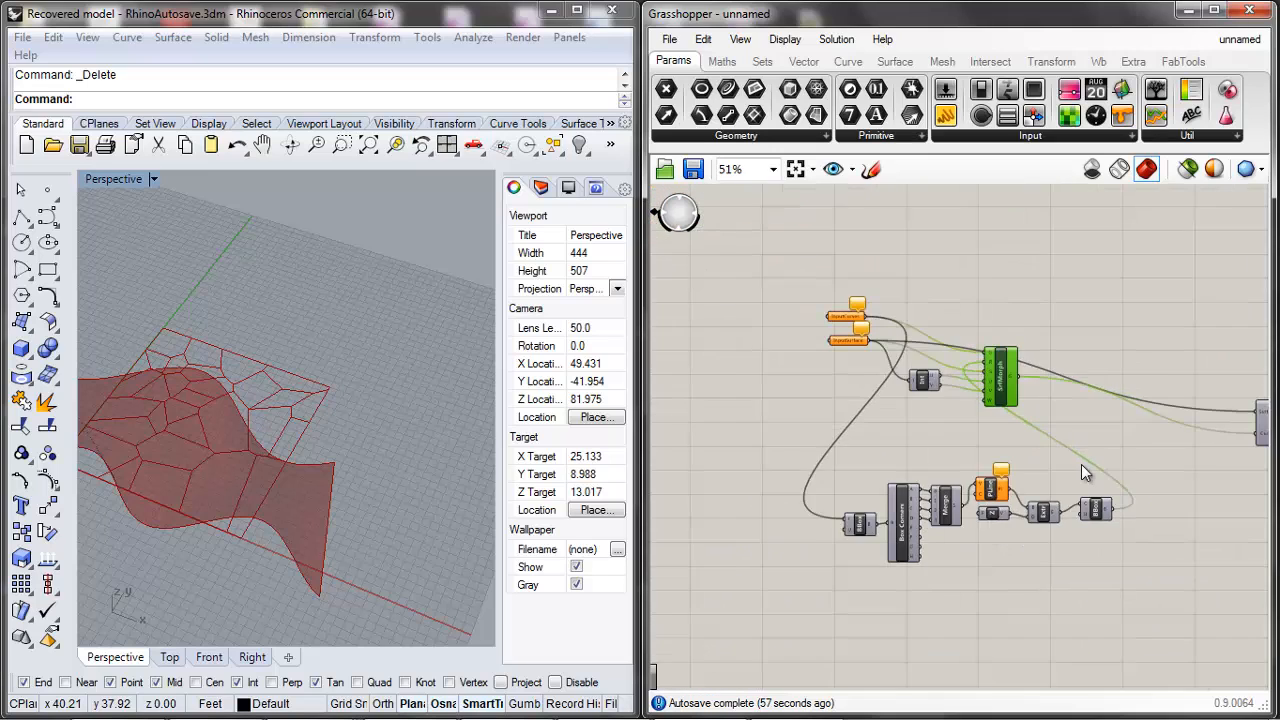
# Step: Examine the bounding-box chain and how SrfMorph leads on to Surface Split, Deconstruct Brep and Pipe
pyautogui.scroll(4, 1081, 464)
pyautogui.scroll(-3, 1125, 476)
pyautogui.moveTo(1174, 443); pyautogui.dragTo(792, 578)
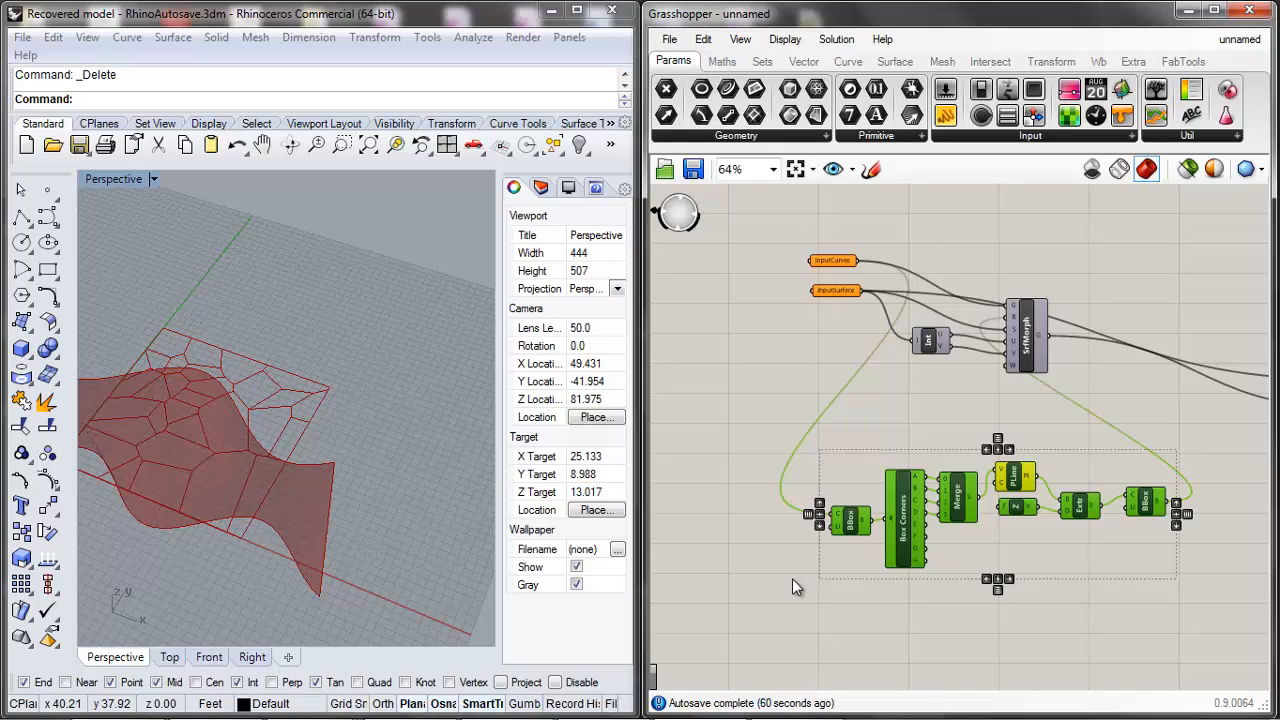
pyautogui.click(792, 579)
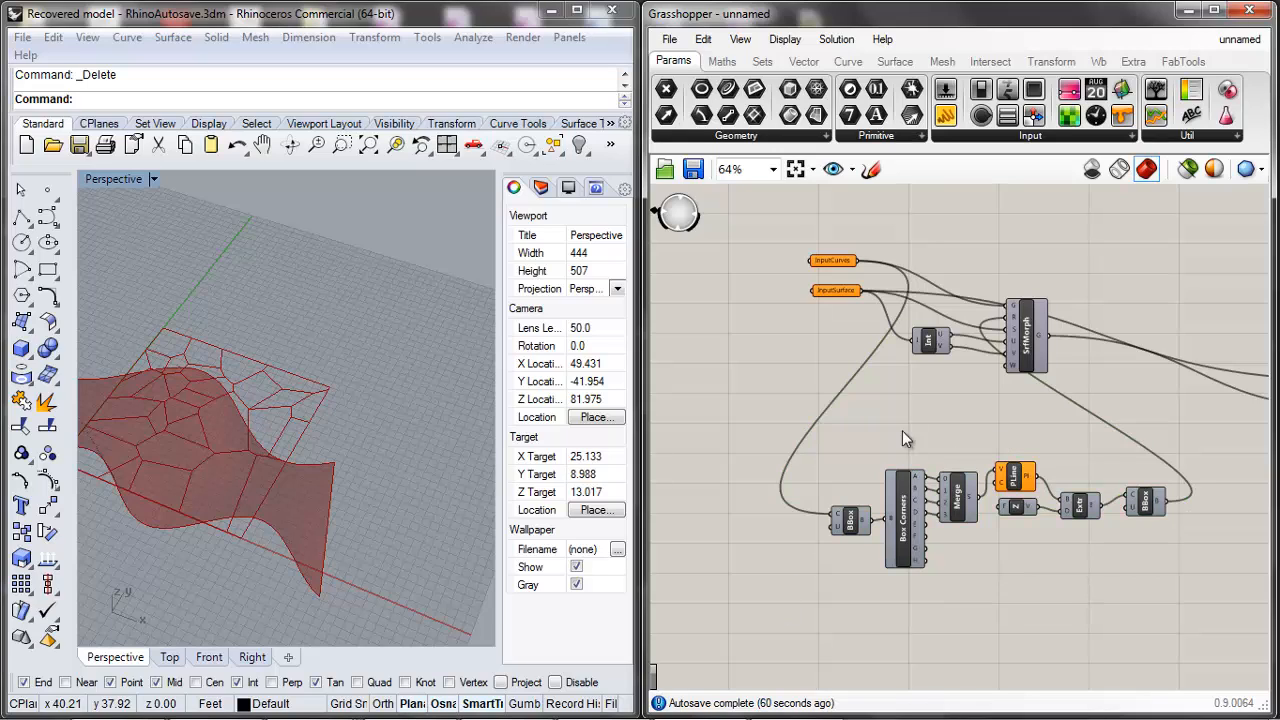
pyautogui.scroll(-3, 920, 410)
pyautogui.scroll(5, 1058, 410)
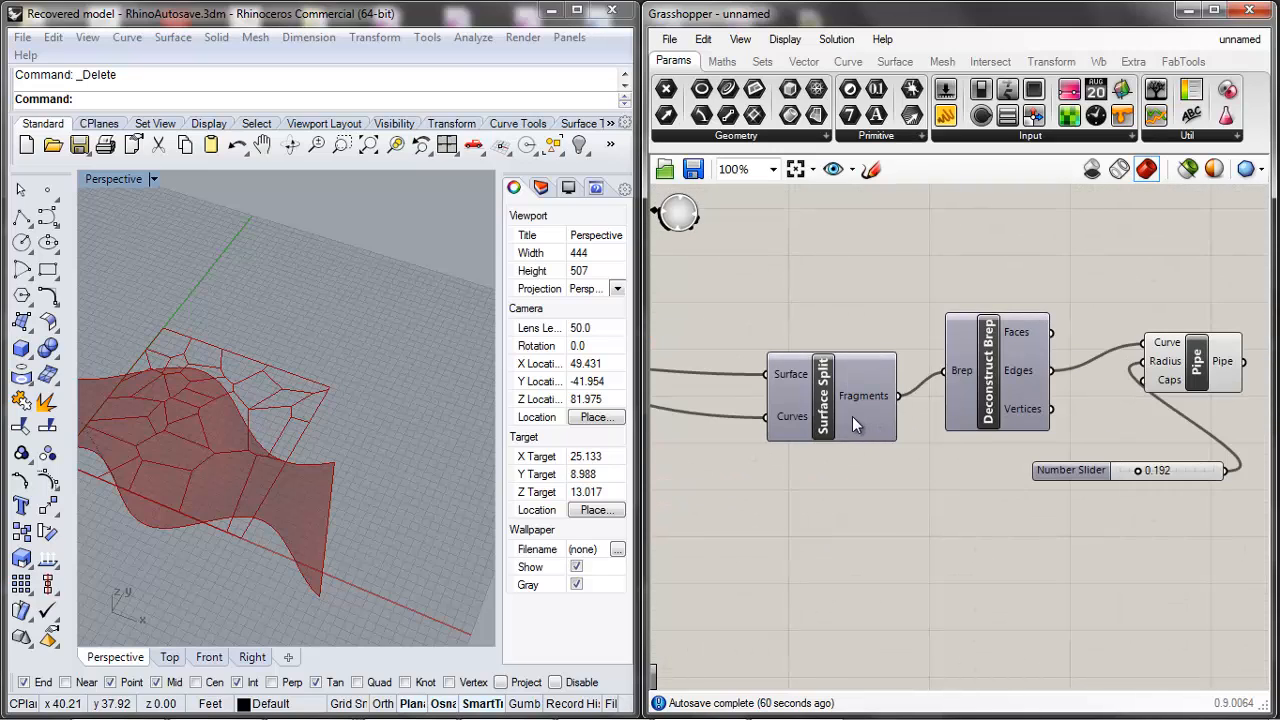
pyautogui.scroll(-4, 852, 416)
pyautogui.scroll(-2, 901, 473)
pyautogui.scroll(5, 788, 377)
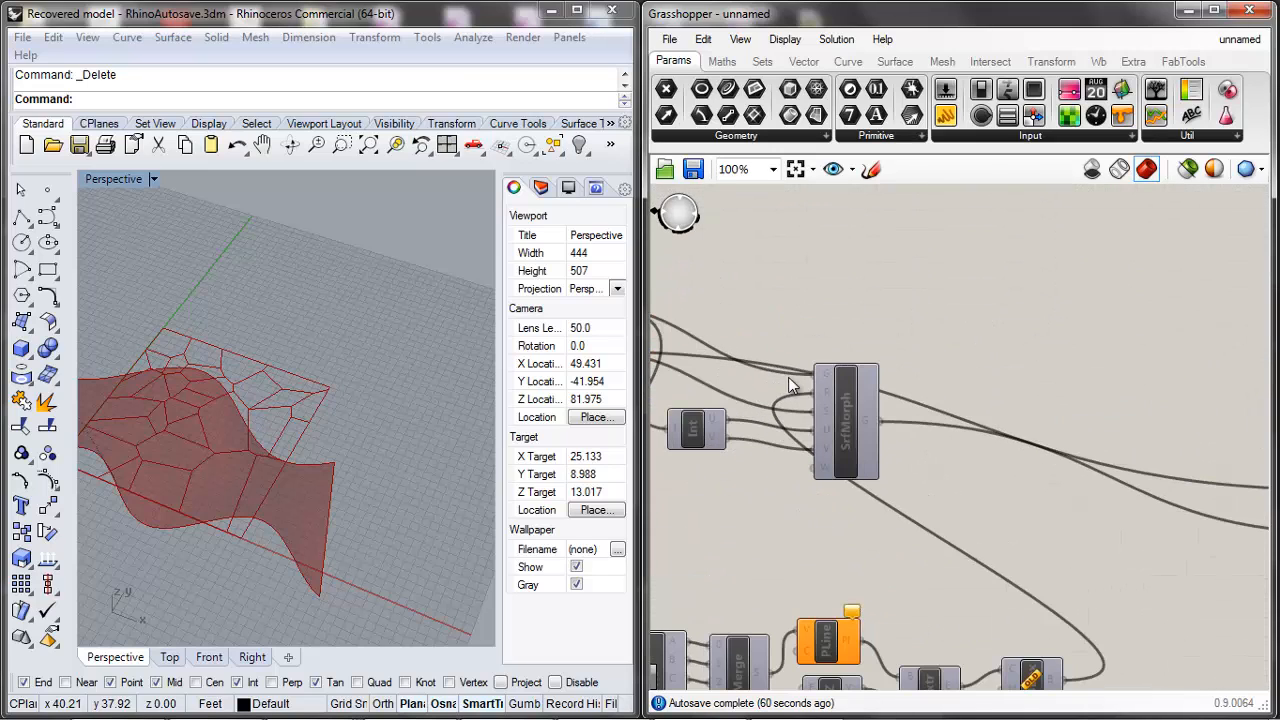
# Step: Shift the SrfMorph component slightly and inspect the curves and surface in the Rhino Perspective viewport
pyautogui.click(856, 421)
pyautogui.moveTo(857, 419); pyautogui.dragTo(864, 406)
pyautogui.scroll(-3, 330, 348)
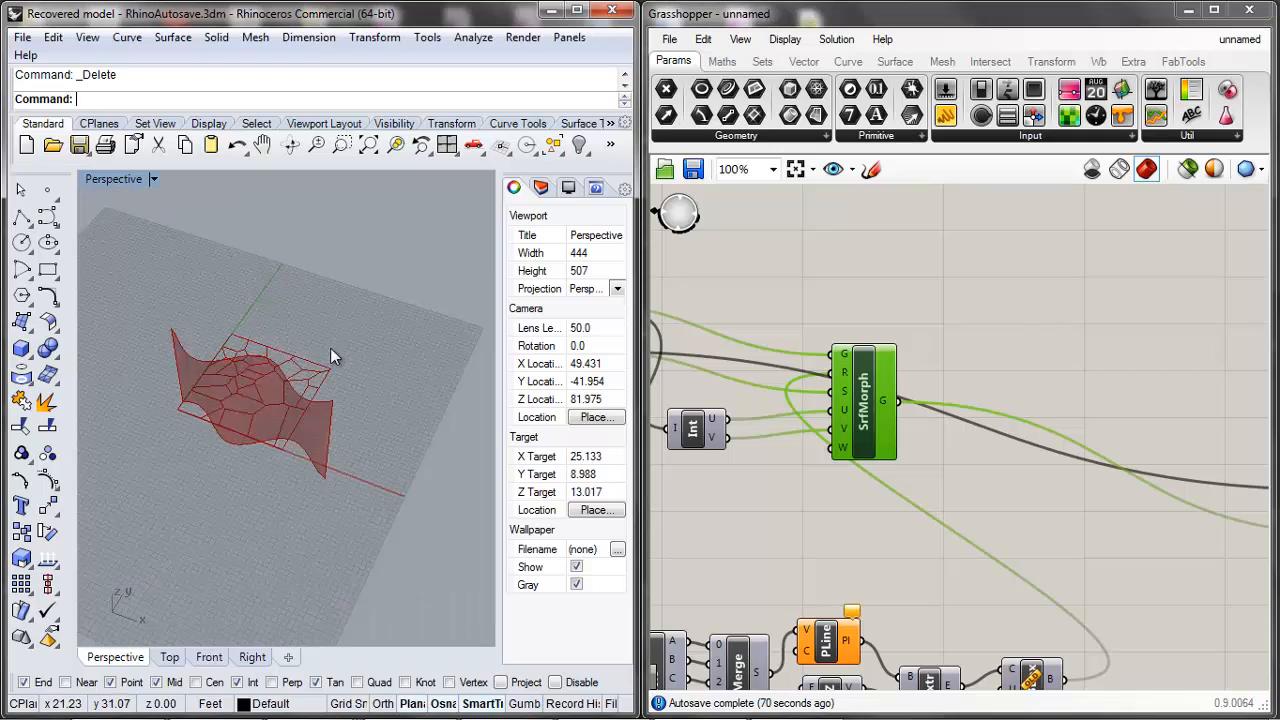
pyautogui.rightClick(448, 369)
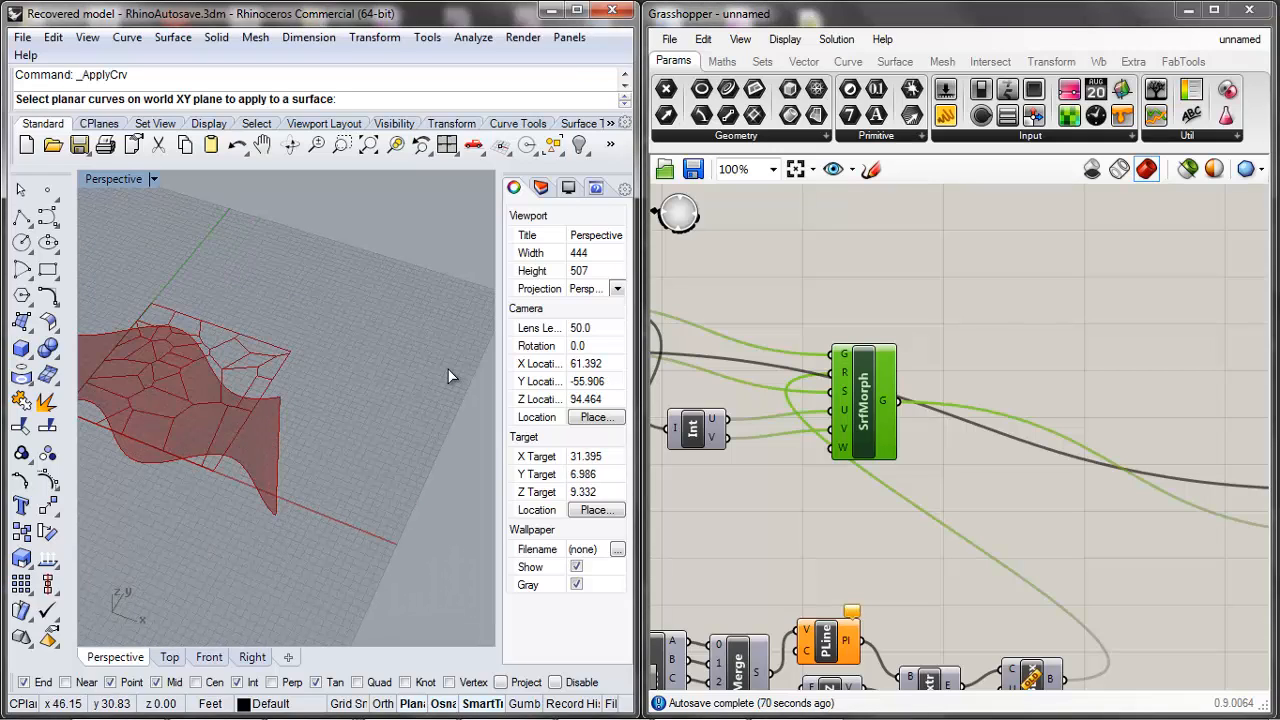
pyautogui.click(958, 389)
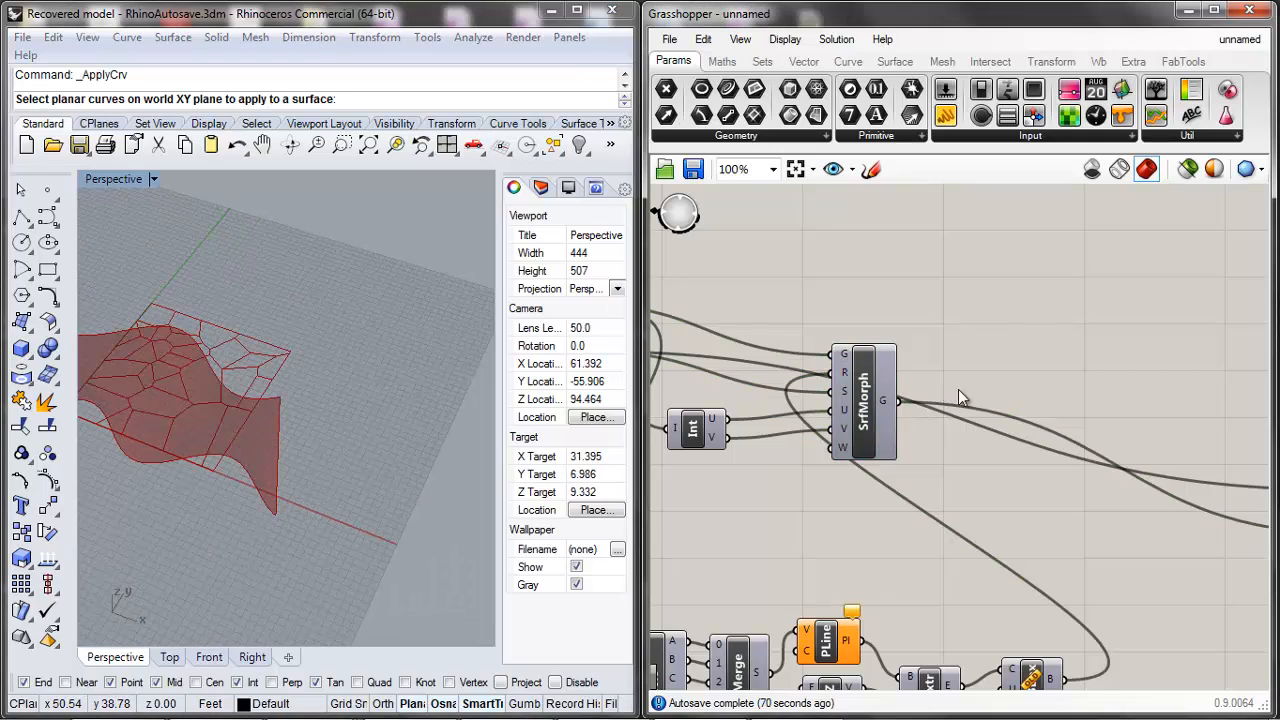
# Step: Move the whole surface-morph definition up above the existing groups to free canvas space
pyautogui.scroll(-5, 1000, 430)
pyautogui.scroll(3, 958, 420)
pyautogui.scroll(-4, 869, 417)
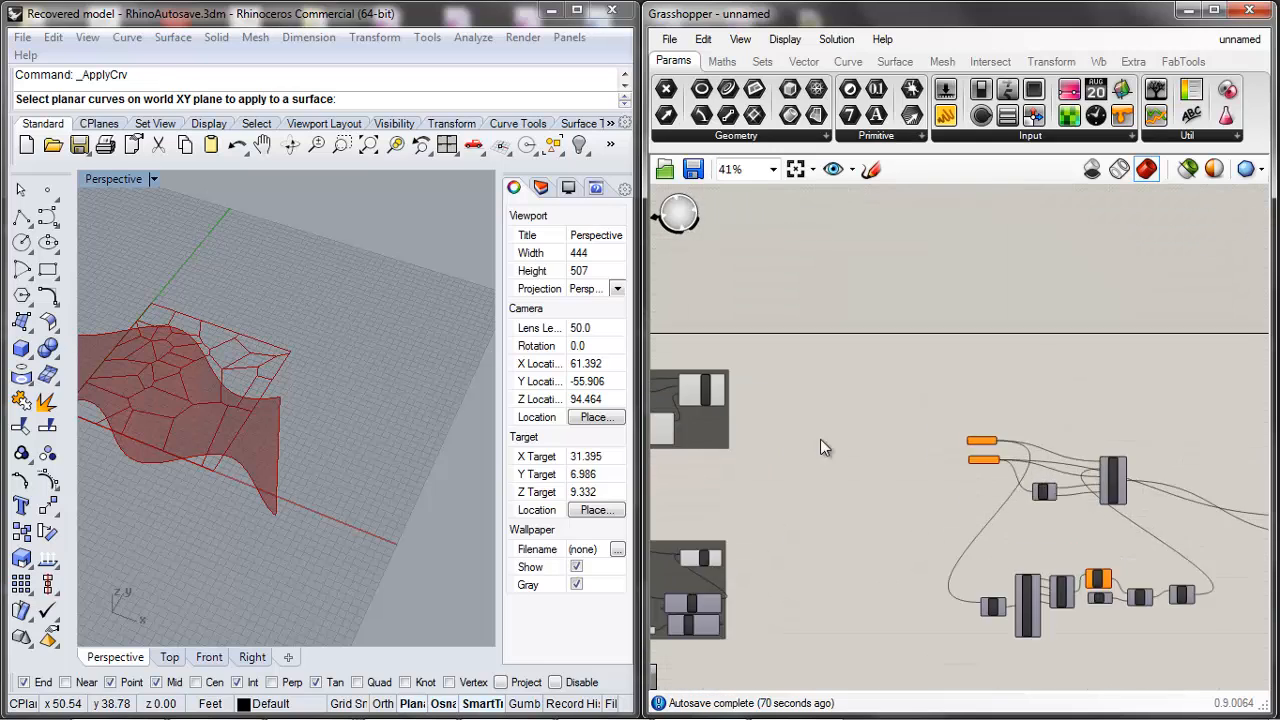
pyautogui.scroll(-1, 799, 411)
pyautogui.moveTo(772, 388); pyautogui.dragTo(1040, 512)
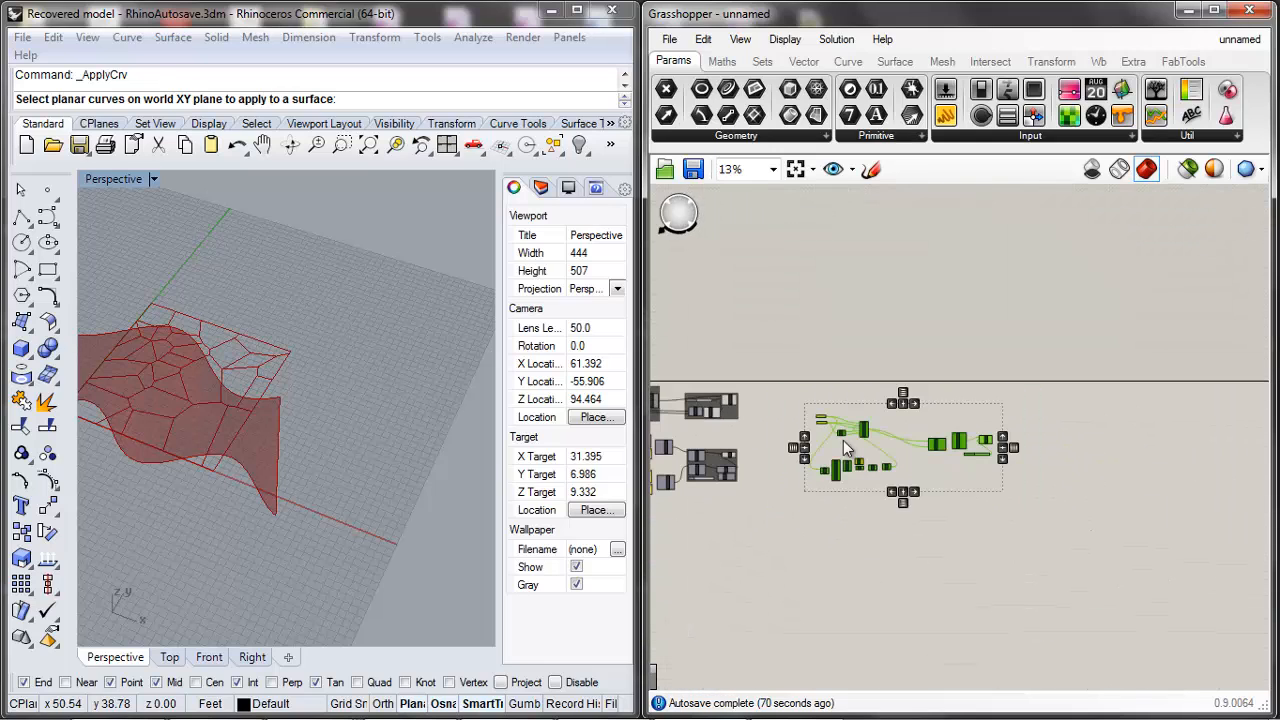
pyautogui.moveTo(855, 422); pyautogui.dragTo(853, 290)
pyautogui.click(812, 402)
# Step: Add a Surface Morph component to the empty canvas beside the existing Voronoi and Loft groups
pyautogui.scroll(3, 841, 465)
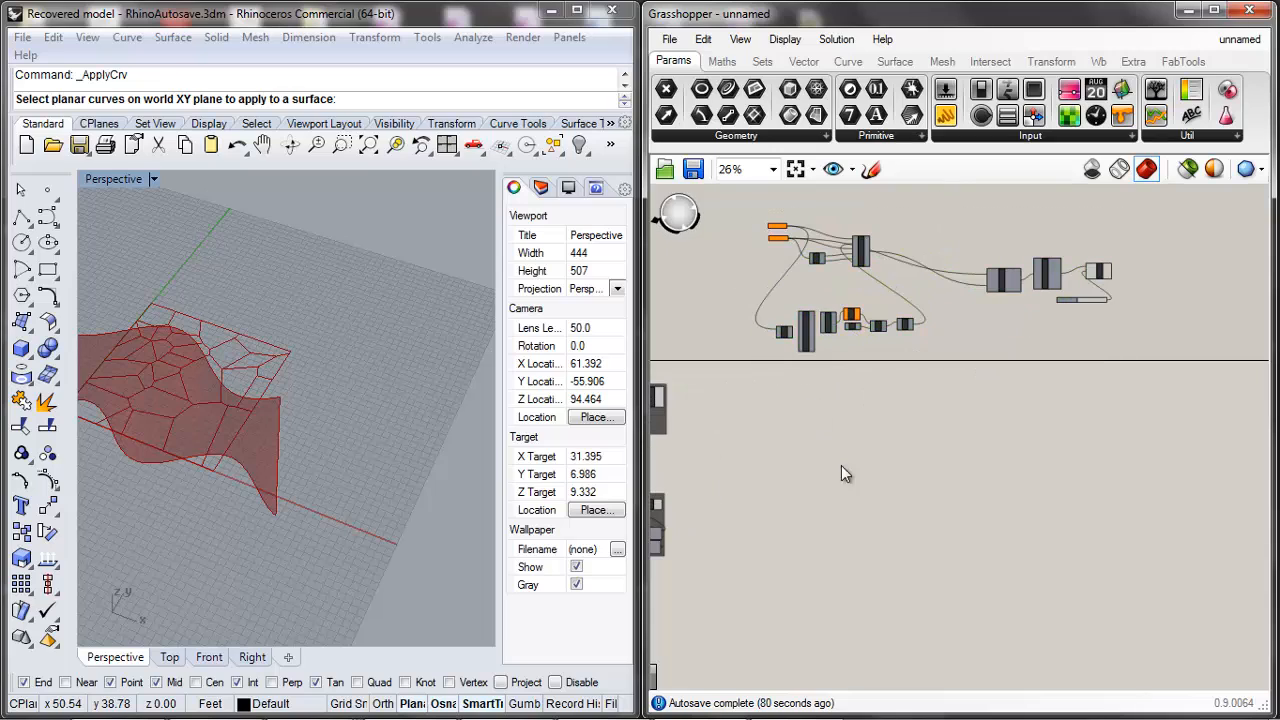
pyautogui.scroll(-3, 1013, 434)
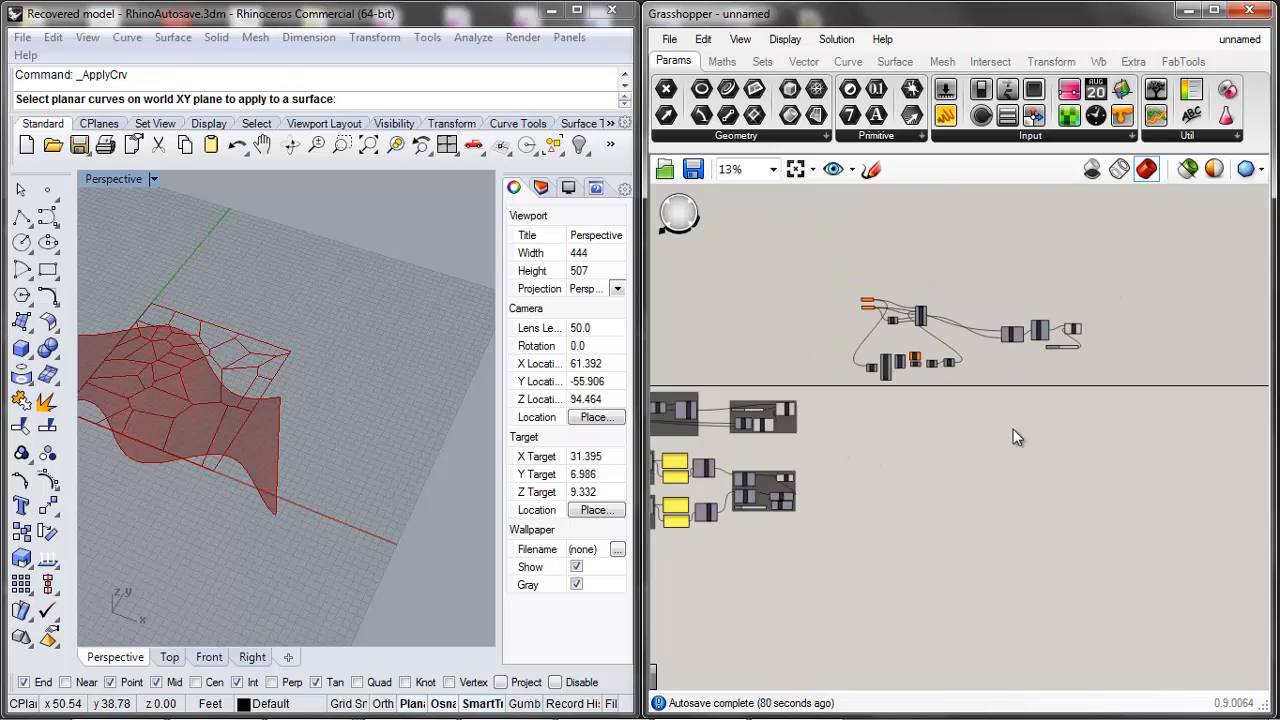
pyautogui.scroll(3, 951, 467)
pyautogui.scroll(3, 1034, 426)
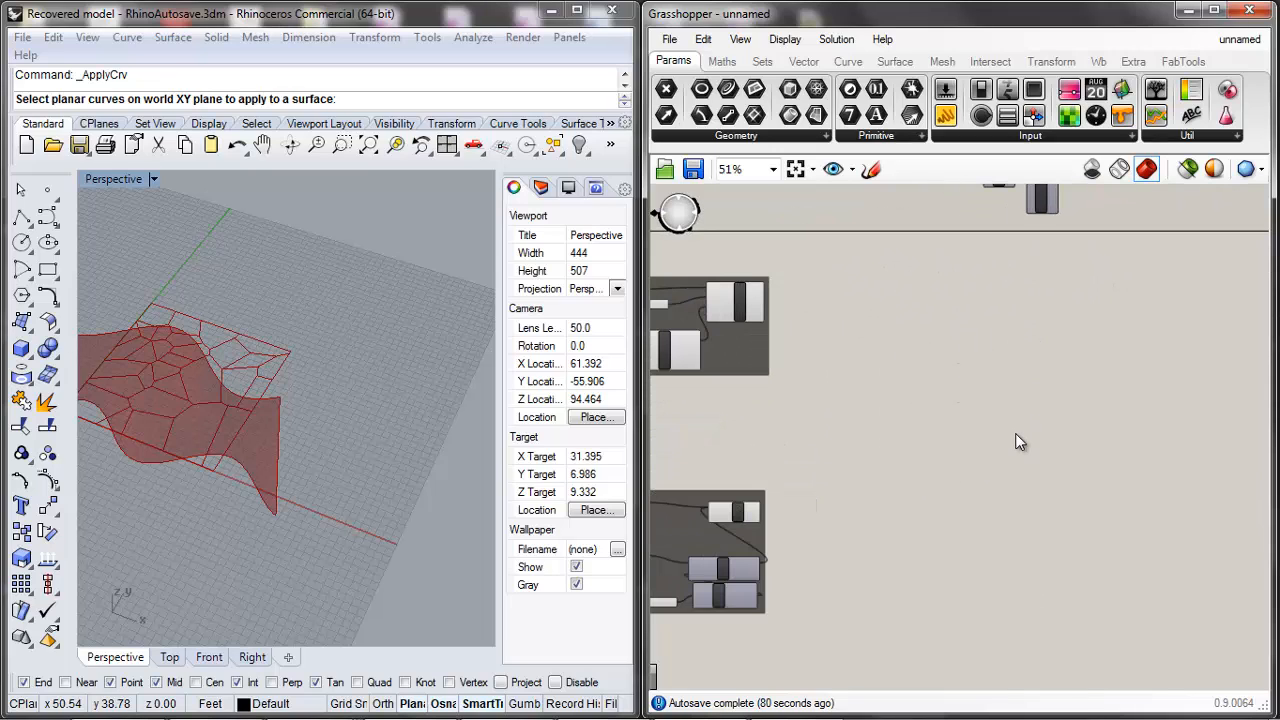
pyautogui.doubleClick(838, 435)
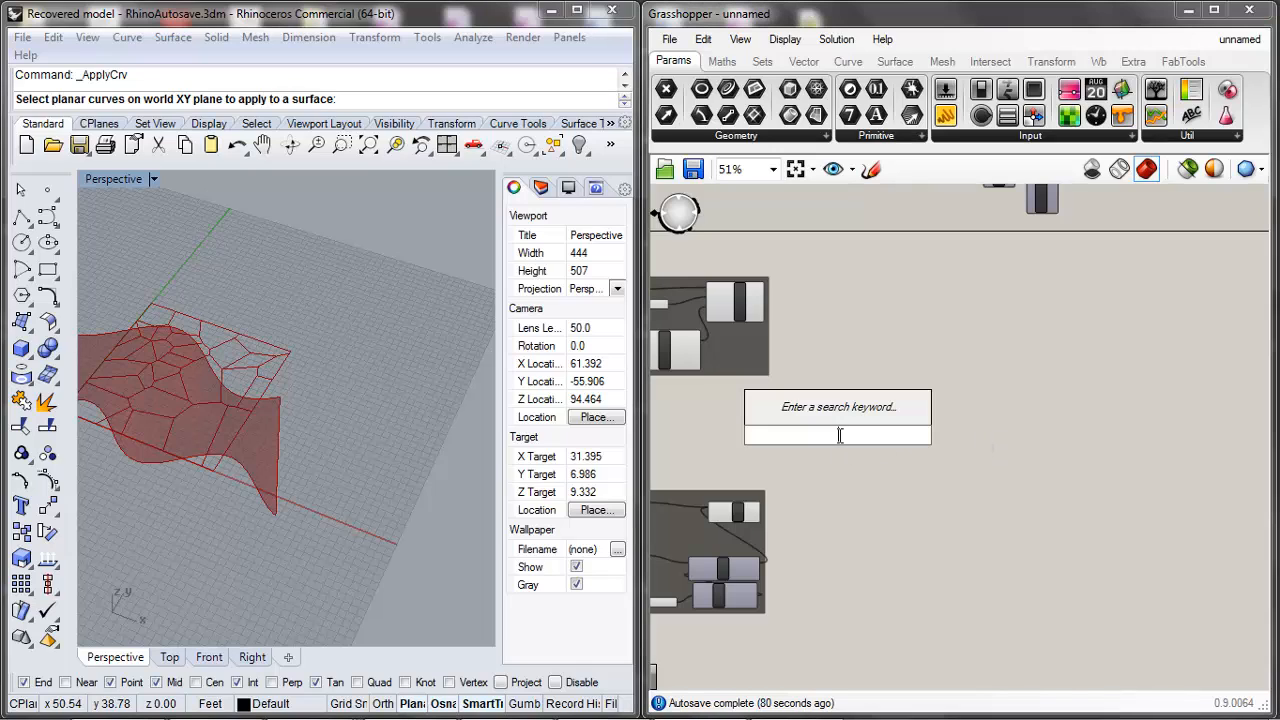
pyautogui.write('SURFACE')
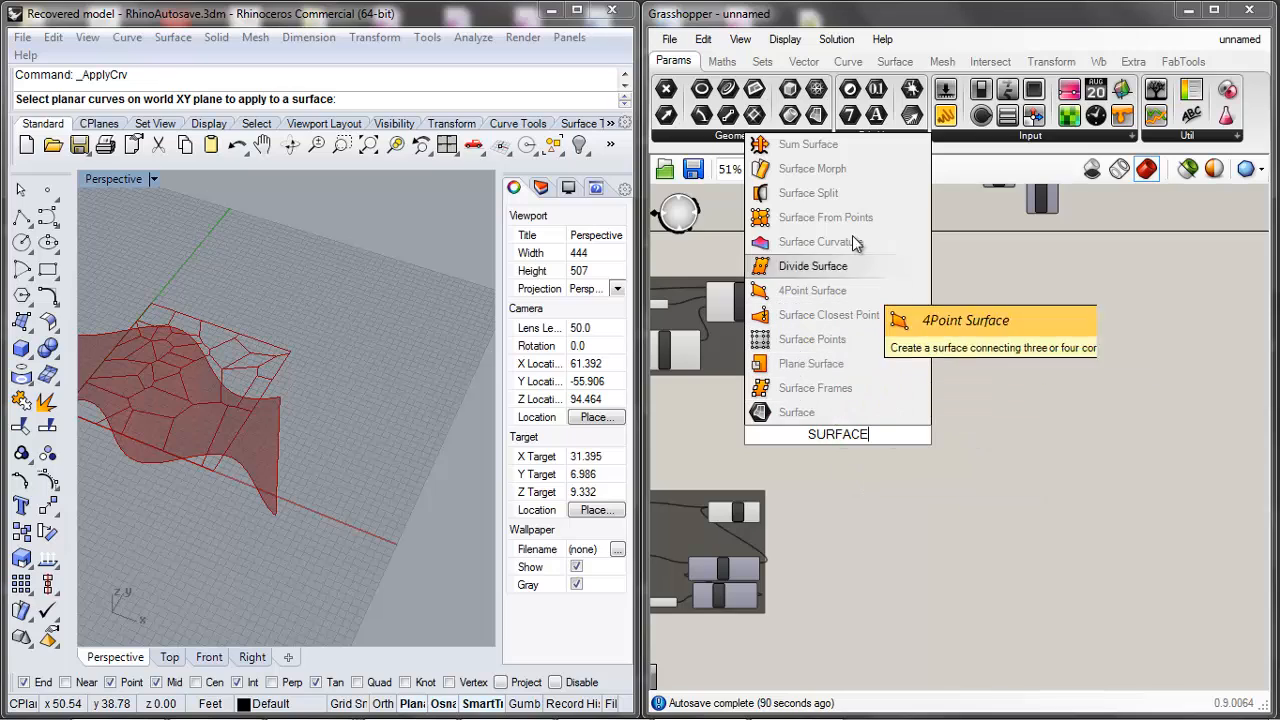
pyautogui.click(830, 170)
pyautogui.scroll(3, 878, 429)
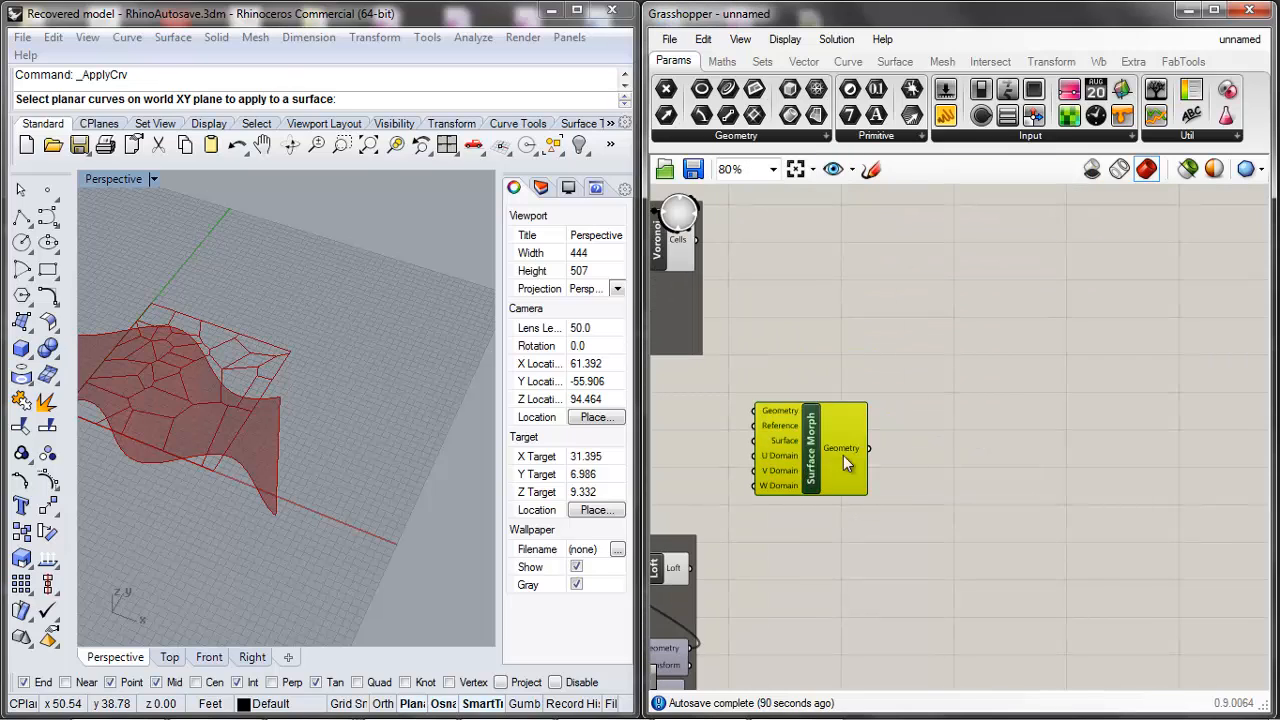
# Step: Open the Surface Morph help and read the descriptions of its Geometry, Reference and Surface inputs
pyautogui.rightClick(900, 442)
pyautogui.click(945, 586)
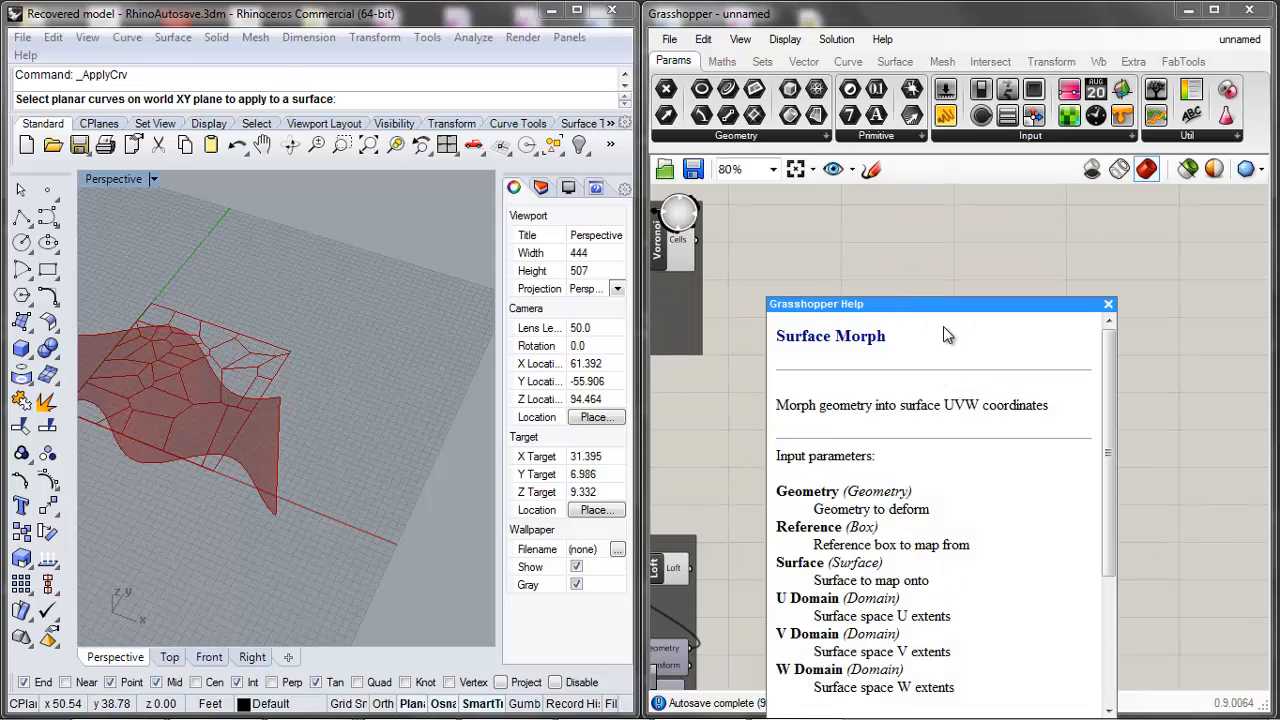
pyautogui.moveTo(949, 304); pyautogui.dragTo(949, 232)
pyautogui.moveTo(935, 442); pyautogui.dragTo(836, 448)
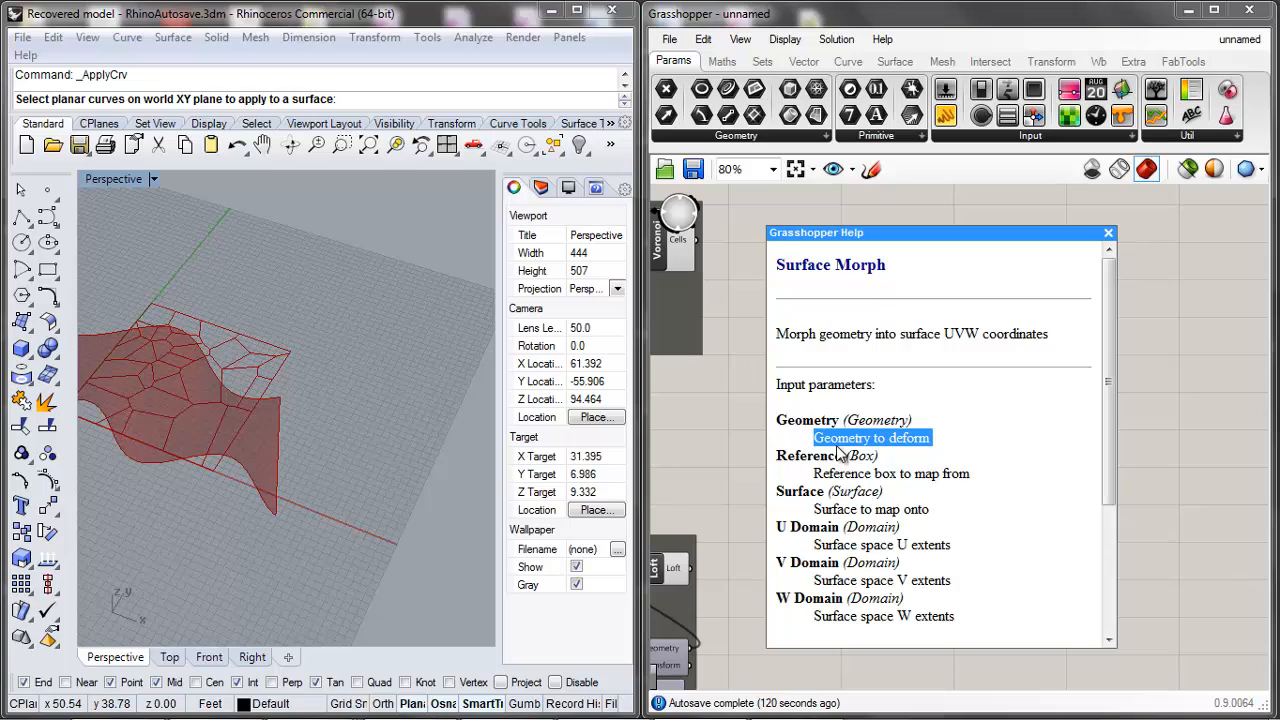
pyautogui.click(890, 495)
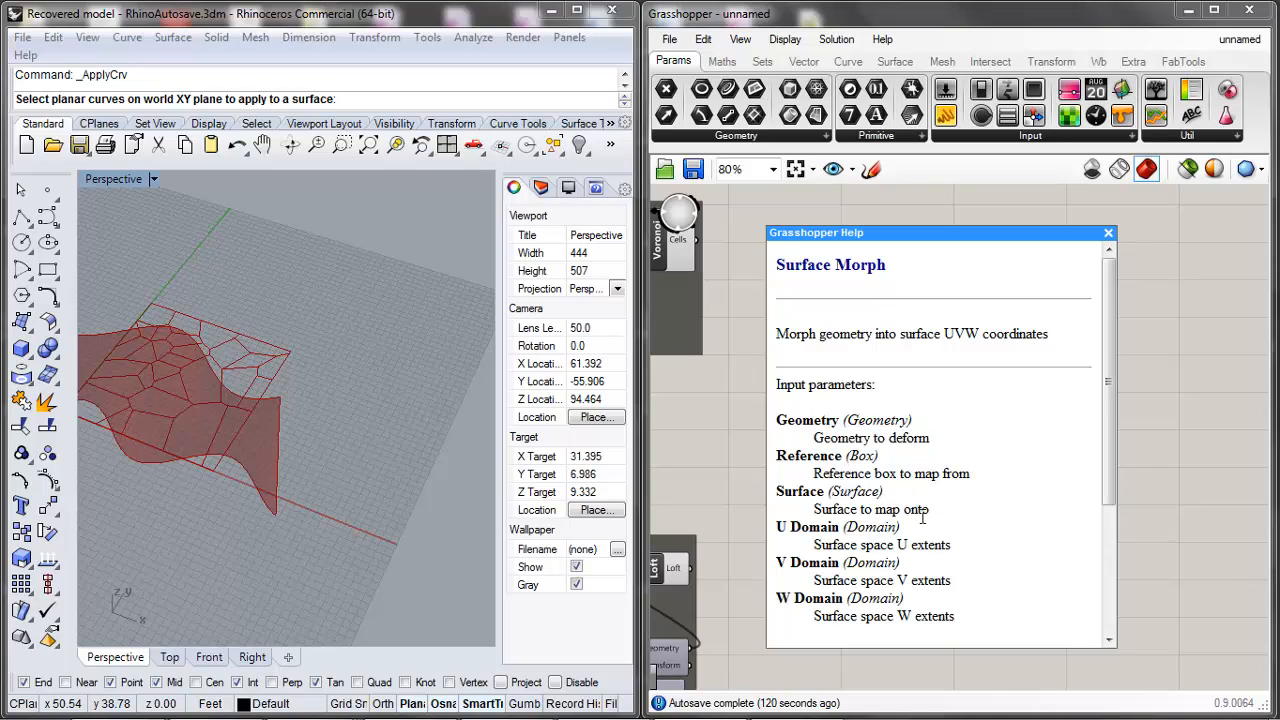
pyautogui.moveTo(929, 510); pyautogui.dragTo(777, 492)
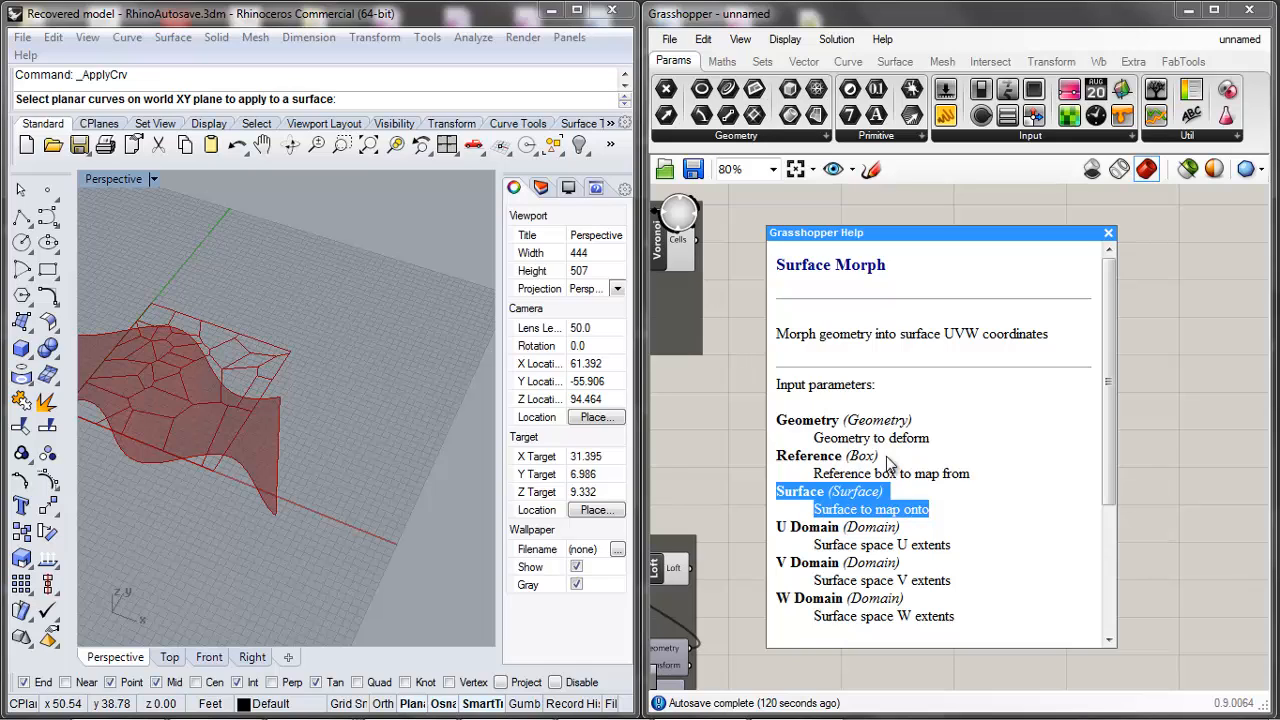
# Step: Read the remaining Surface Morph parameter descriptions and move the help window aside to uncover the component
pyautogui.moveTo(930, 440); pyautogui.dragTo(777, 421)
pyautogui.scroll(-2, 915, 340)
pyautogui.moveTo(1048, 242); pyautogui.dragTo(1279, 268)
pyautogui.moveTo(882, 420); pyautogui.dragTo(914, 387, button='right')
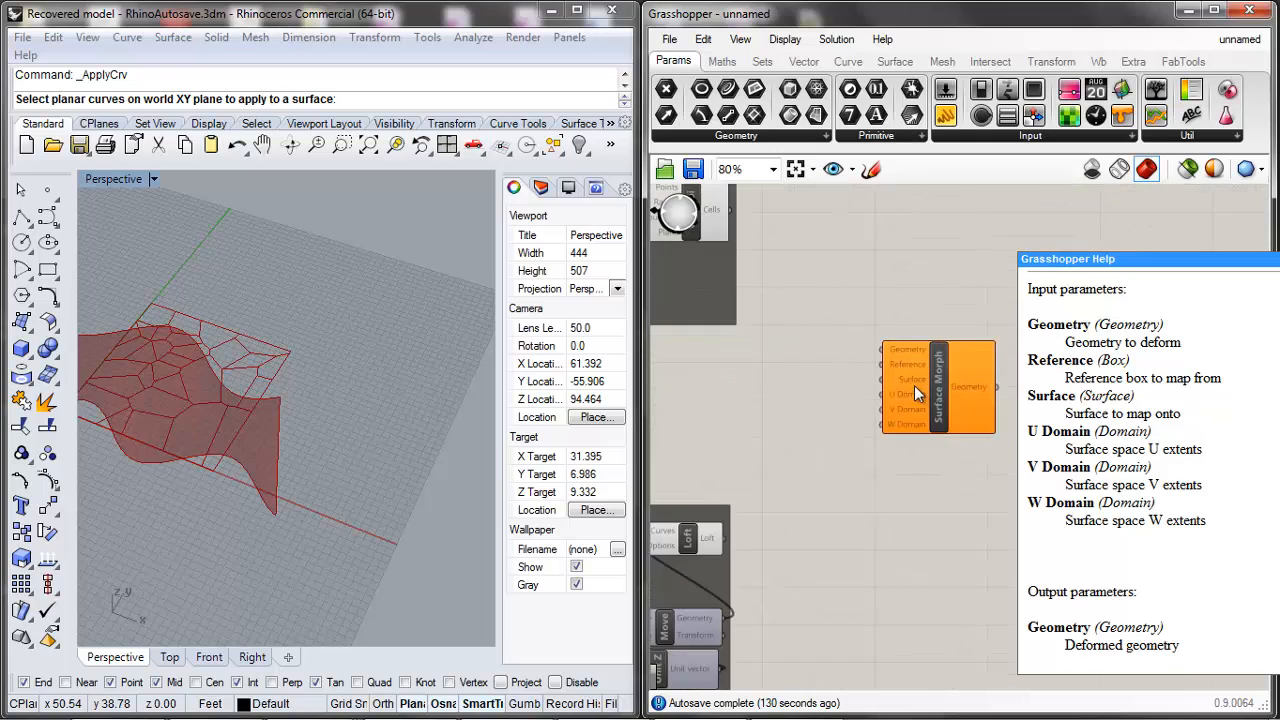
# Step: Connect the Voronoi Cells output to the Geometry input of the new Surface Morph component
pyautogui.click(884, 325)
pyautogui.scroll(-2, 882, 328)
pyautogui.scroll(3, 783, 270)
pyautogui.moveTo(786, 222); pyautogui.dragTo(972, 394)
pyautogui.scroll(-4, 782, 315)
pyautogui.scroll(3, 825, 388)
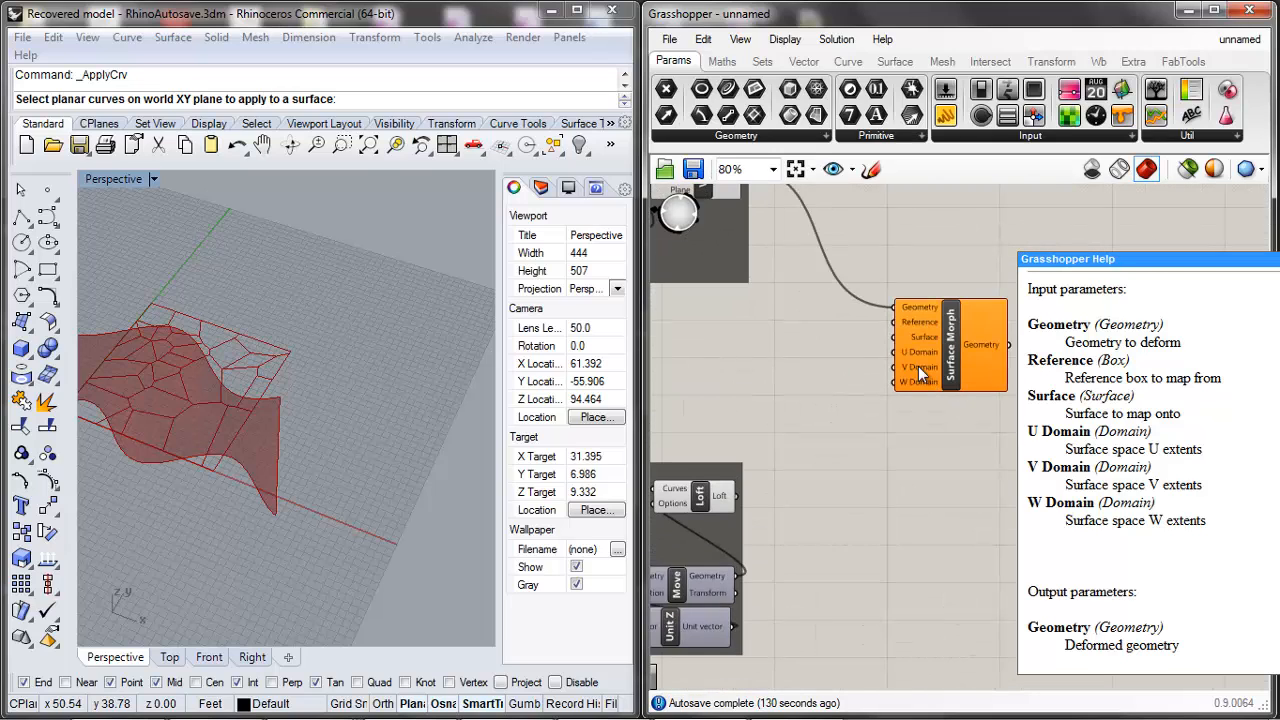
# Step: Connect the Loft output to the Surface input of the Surface Morph component
pyautogui.click(910, 386)
pyautogui.scroll(-3, 907, 396)
pyautogui.scroll(2, 888, 472)
pyautogui.click(882, 466)
pyautogui.moveTo(764, 421); pyautogui.dragTo(896, 293)
pyautogui.click(884, 353)
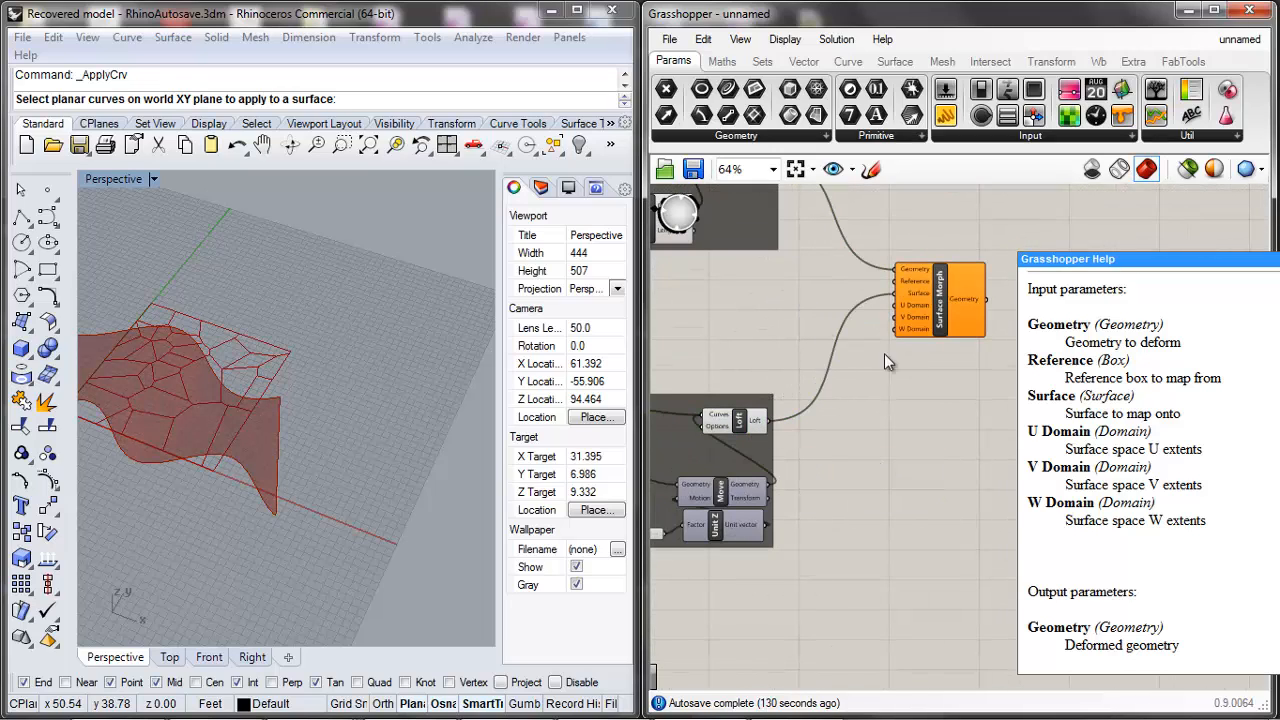
# Step: Check the Surface Morph component's runtime warnings to see which inputs still lack data
pyautogui.click(935, 310)
pyautogui.scroll(1, 935, 300)
pyautogui.rightClick(952, 293)
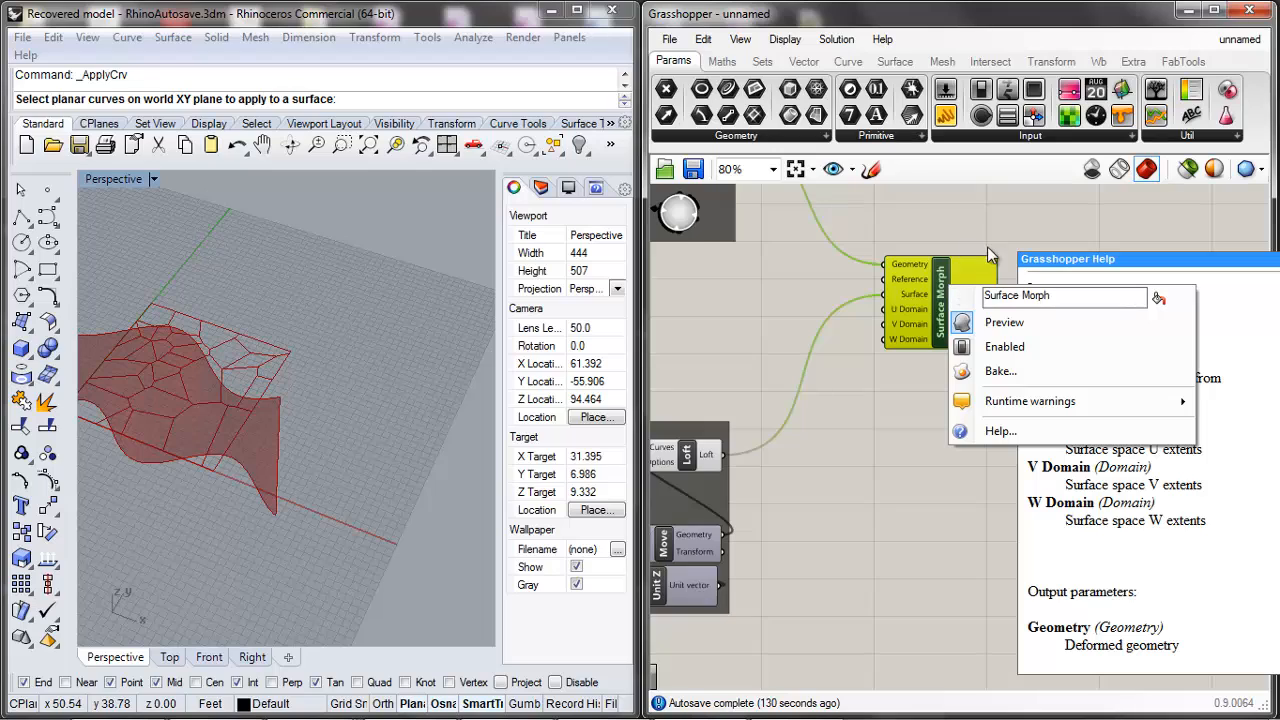
pyautogui.scroll(2, 988, 246)
pyautogui.moveTo(1022, 410)
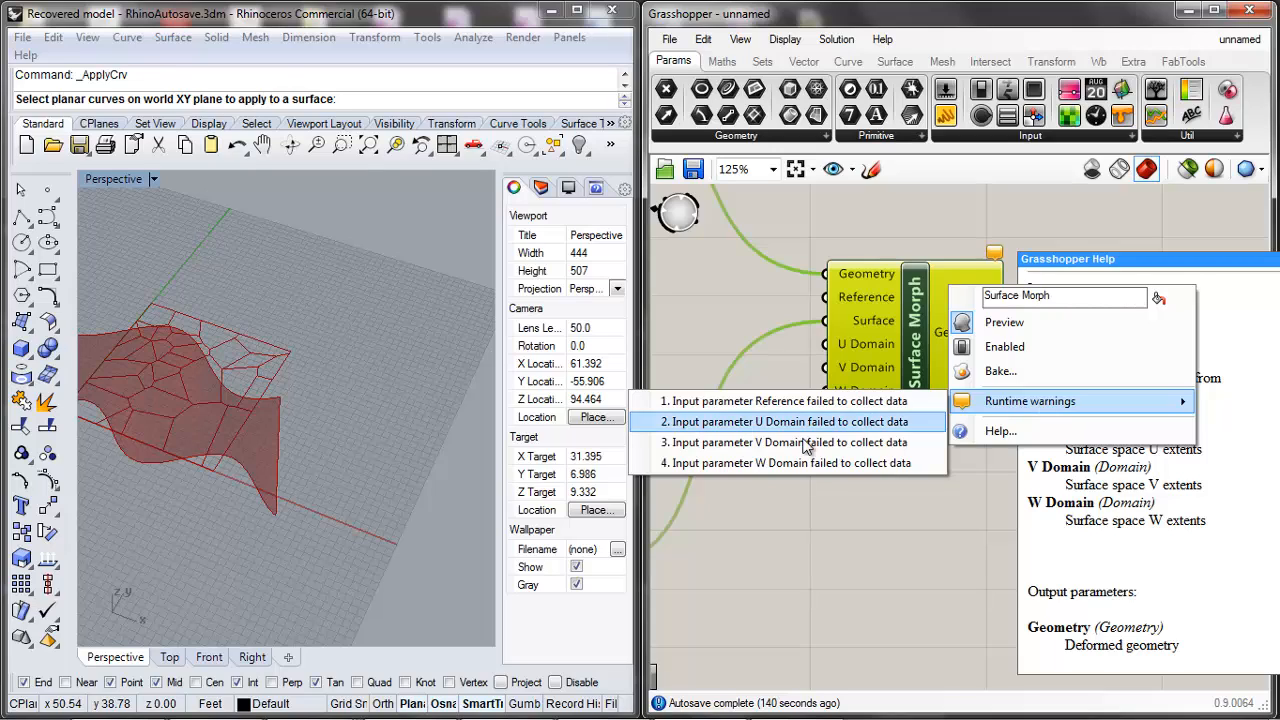
pyautogui.click(793, 534)
# Step: Examine how the Int component feeds the U and V inputs of SrfMorph in the original definition
pyautogui.scroll(-6, 805, 510)
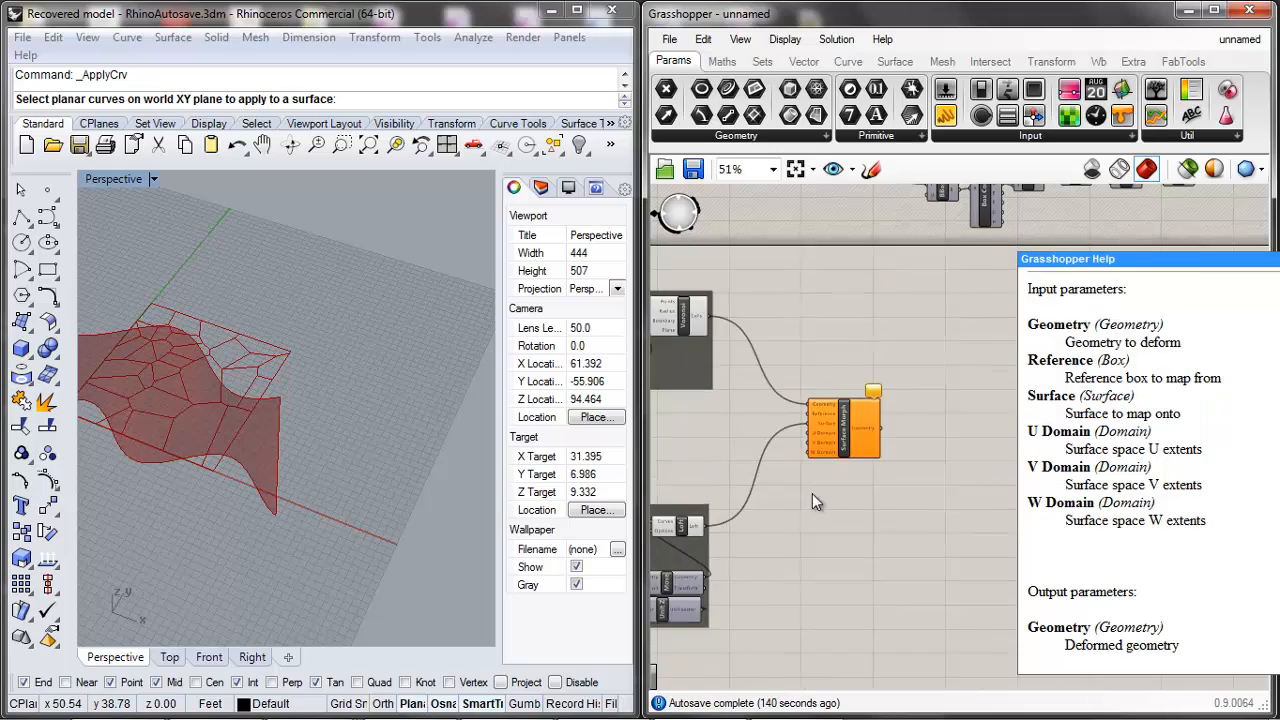
pyautogui.scroll(3, 840, 400)
pyautogui.scroll(4, 930, 360)
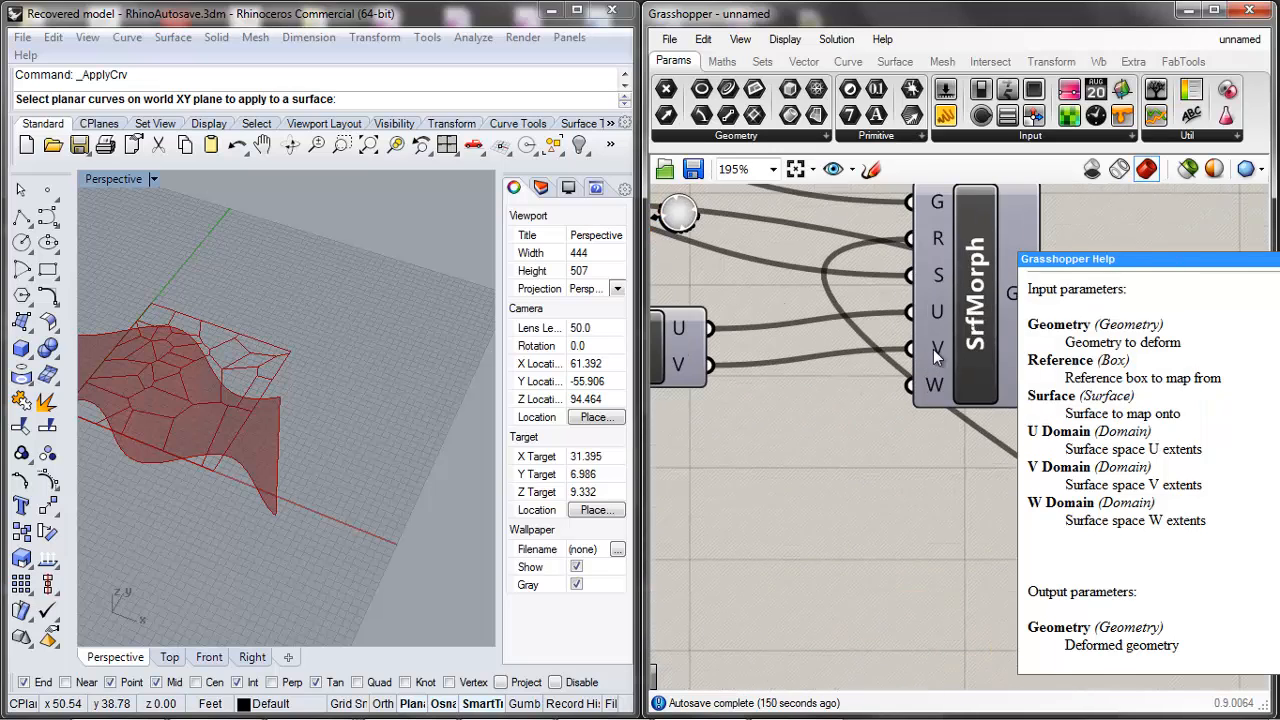
pyautogui.scroll(-3, 840, 360)
pyautogui.scroll(-2, 768, 391)
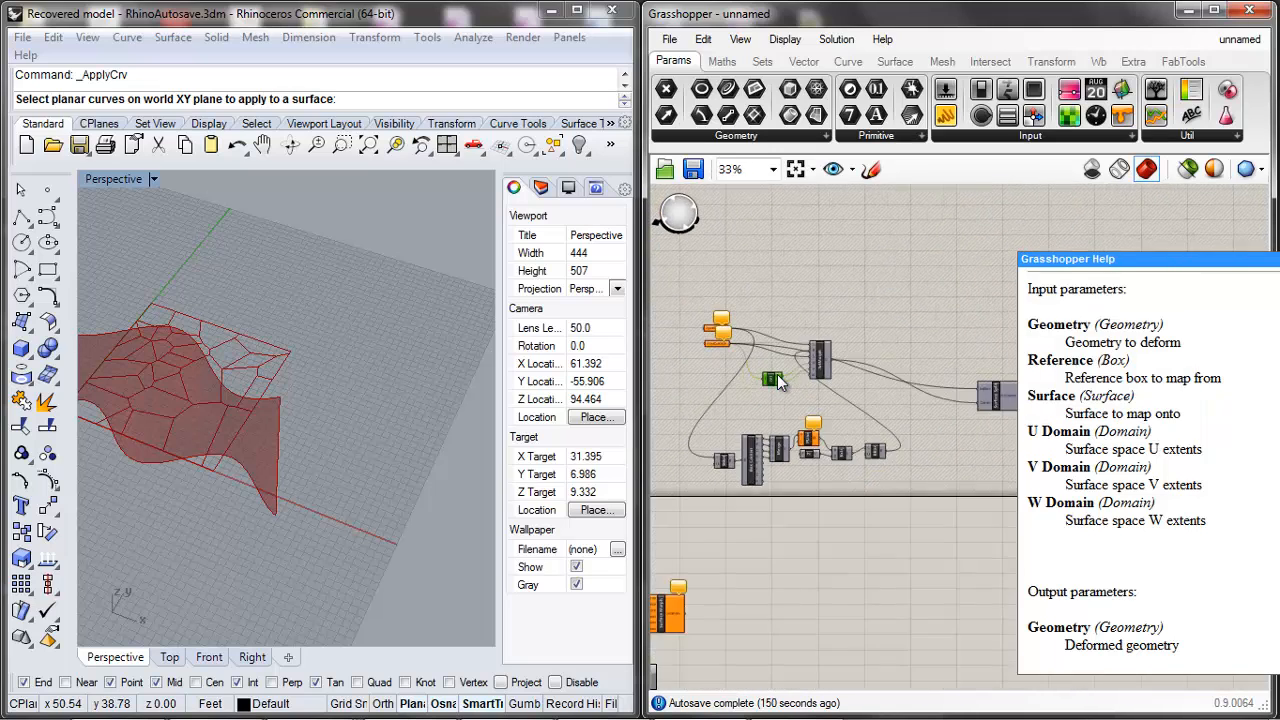
pyautogui.scroll(4, 805, 327)
pyautogui.moveTo(885, 369); pyautogui.dragTo(892, 372)
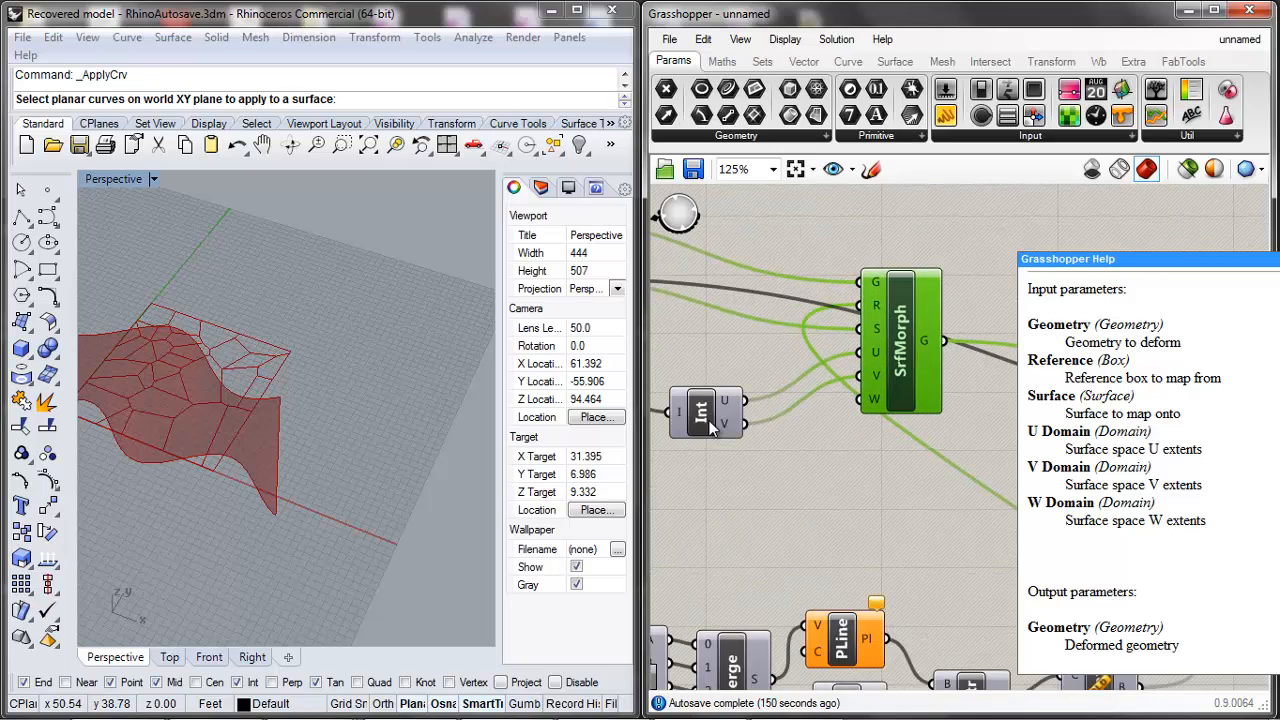
pyautogui.moveTo(709, 422); pyautogui.dragTo(709, 402)
# Step: View the domain stored in the W input of the original SrfMorph and leave it without committing changes
pyautogui.rightClick(876, 400)
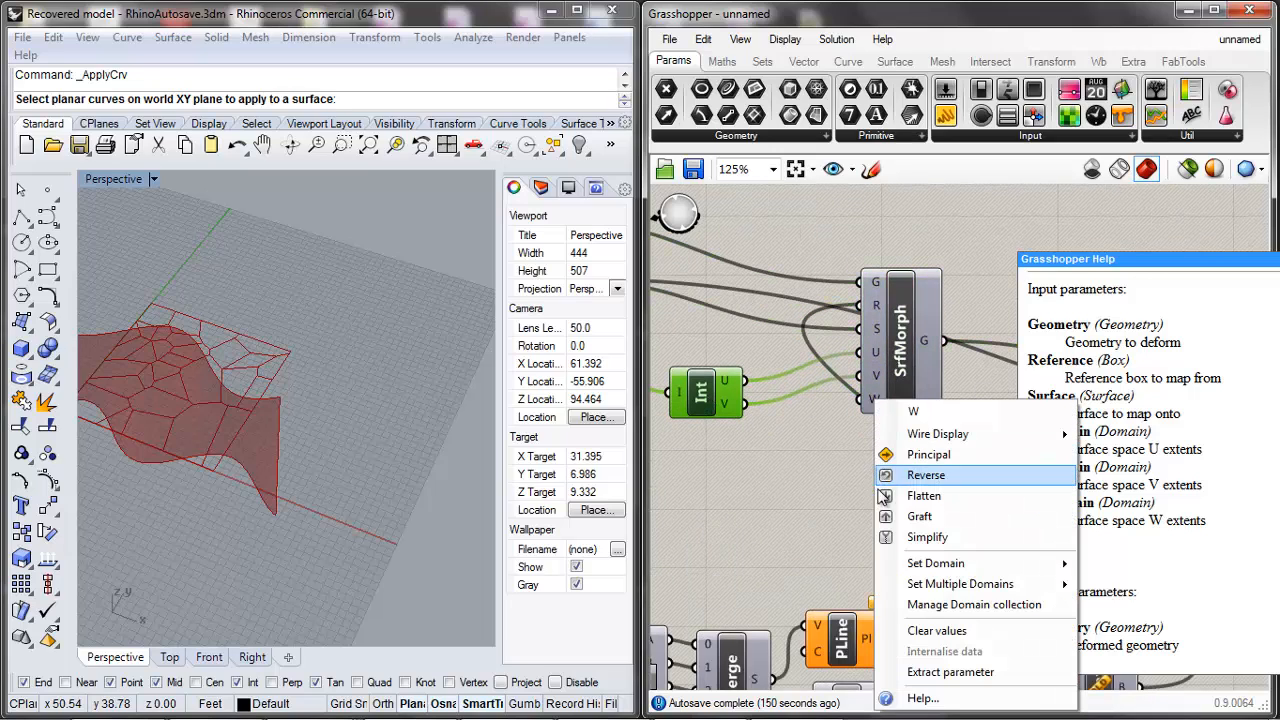
pyautogui.moveTo(935, 563)
pyautogui.click(734, 565)
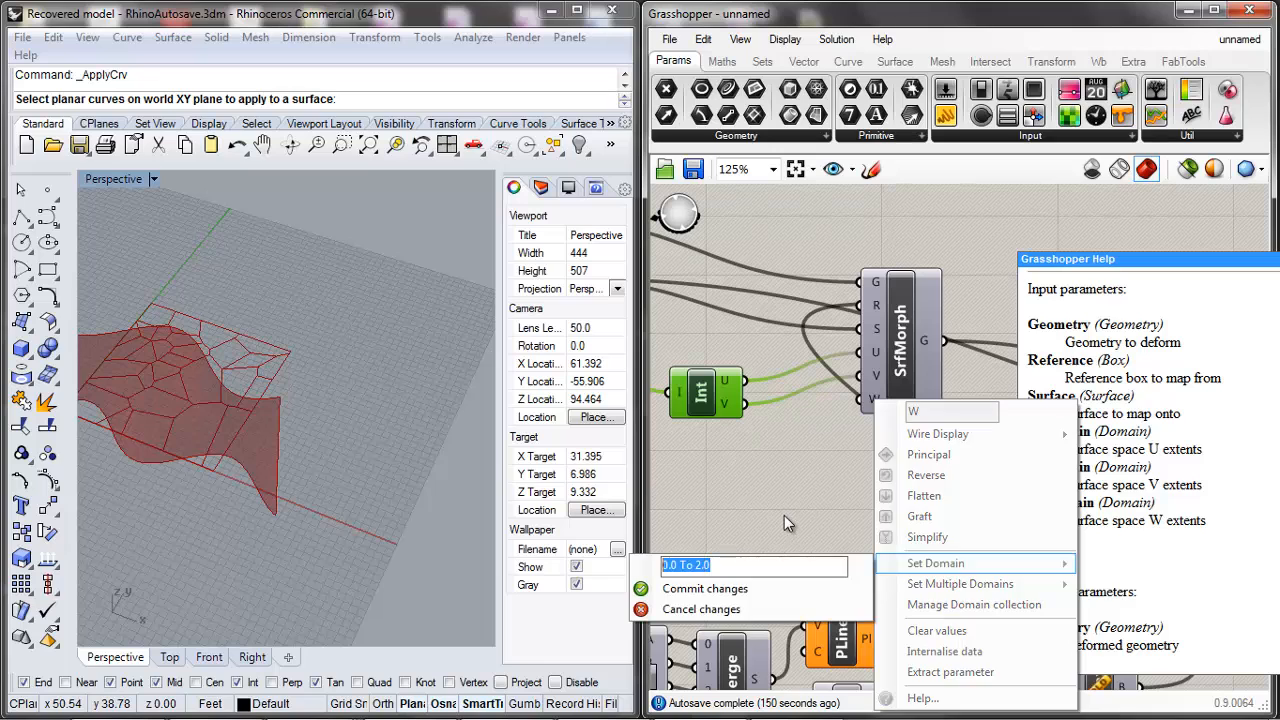
pyautogui.click(784, 515)
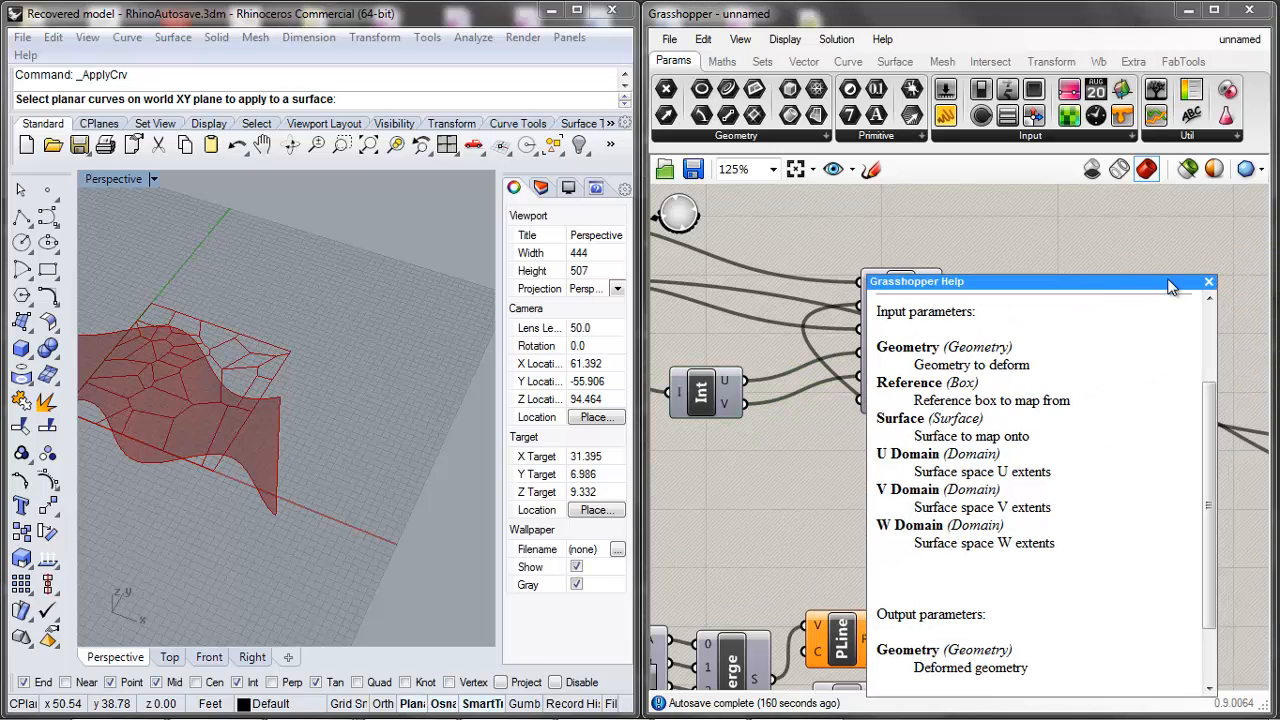
# Step: Close the help window and bring the new Surface Morph with its Voronoi and Loft connections into view
pyautogui.scroll(-4, 1080, 358)
pyautogui.scroll(-5, 920, 400)
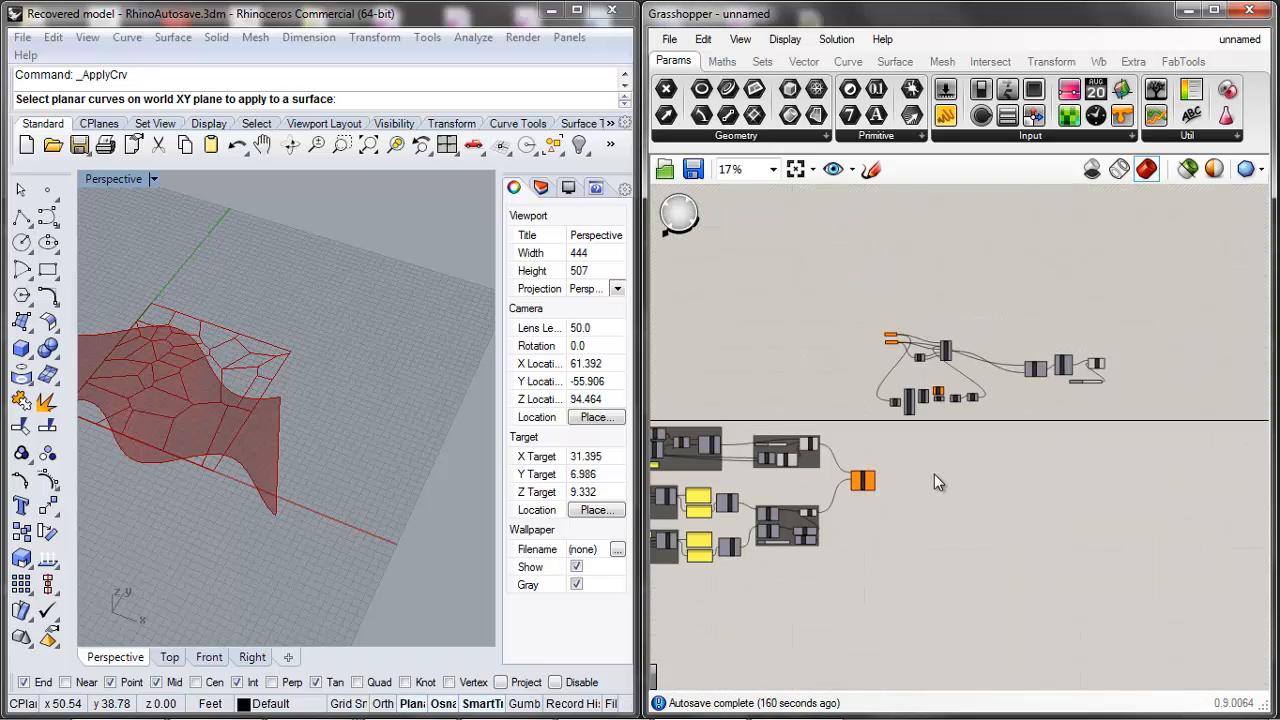
pyautogui.scroll(6, 880, 478)
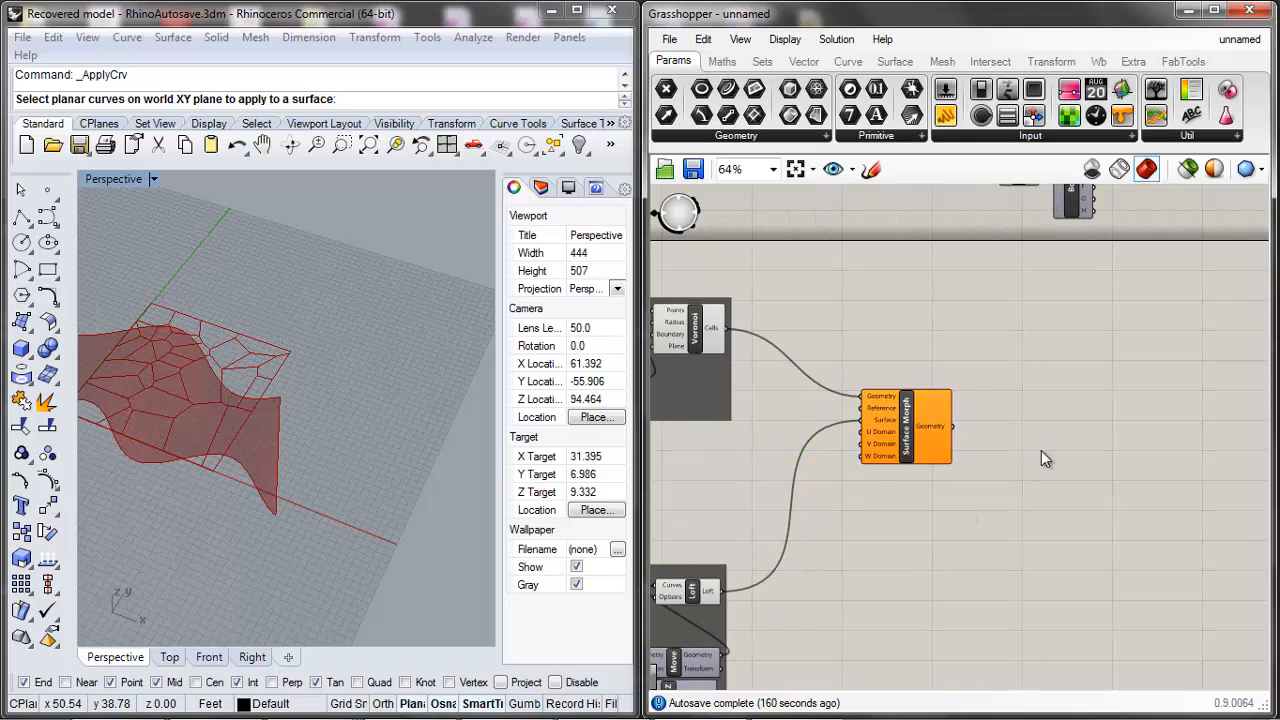
pyautogui.scroll(-4, 1041, 450)
pyautogui.scroll(4, 836, 490)
pyautogui.scroll(-3, 972, 486)
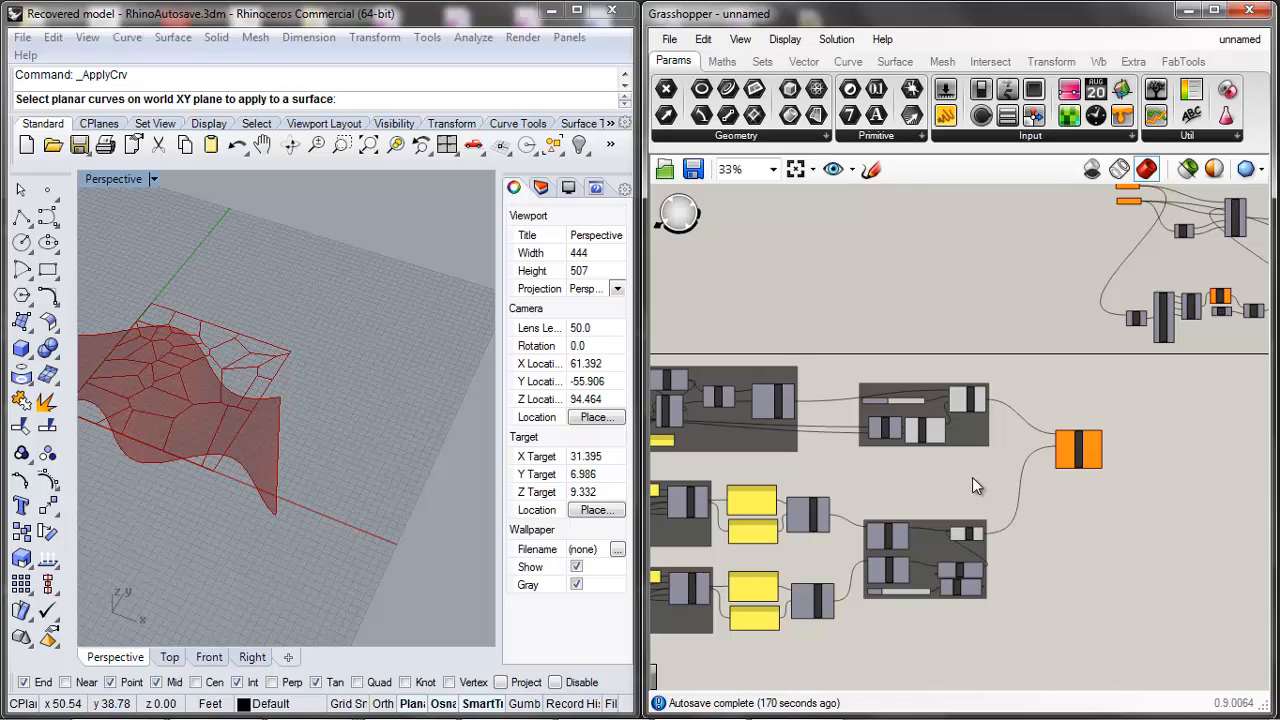
pyautogui.scroll(3, 1162, 483)
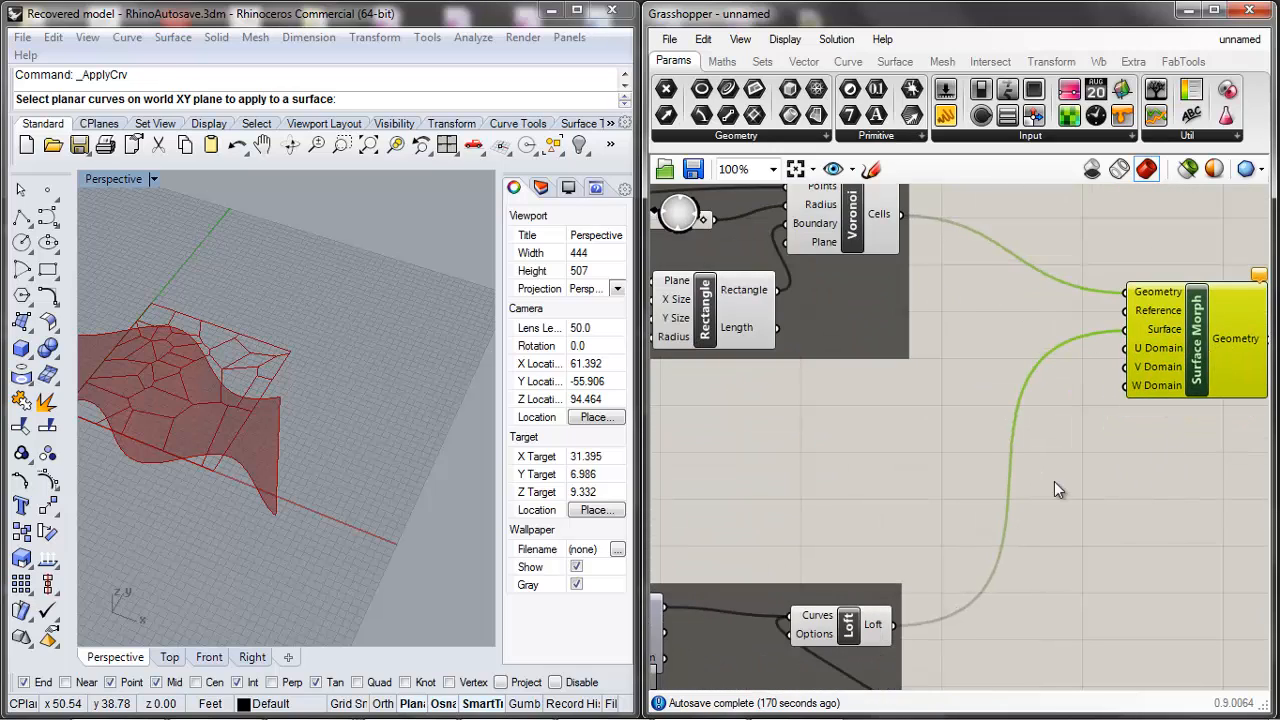
pyautogui.rightClick(1054, 481)
pyautogui.doubleClick(955, 501)
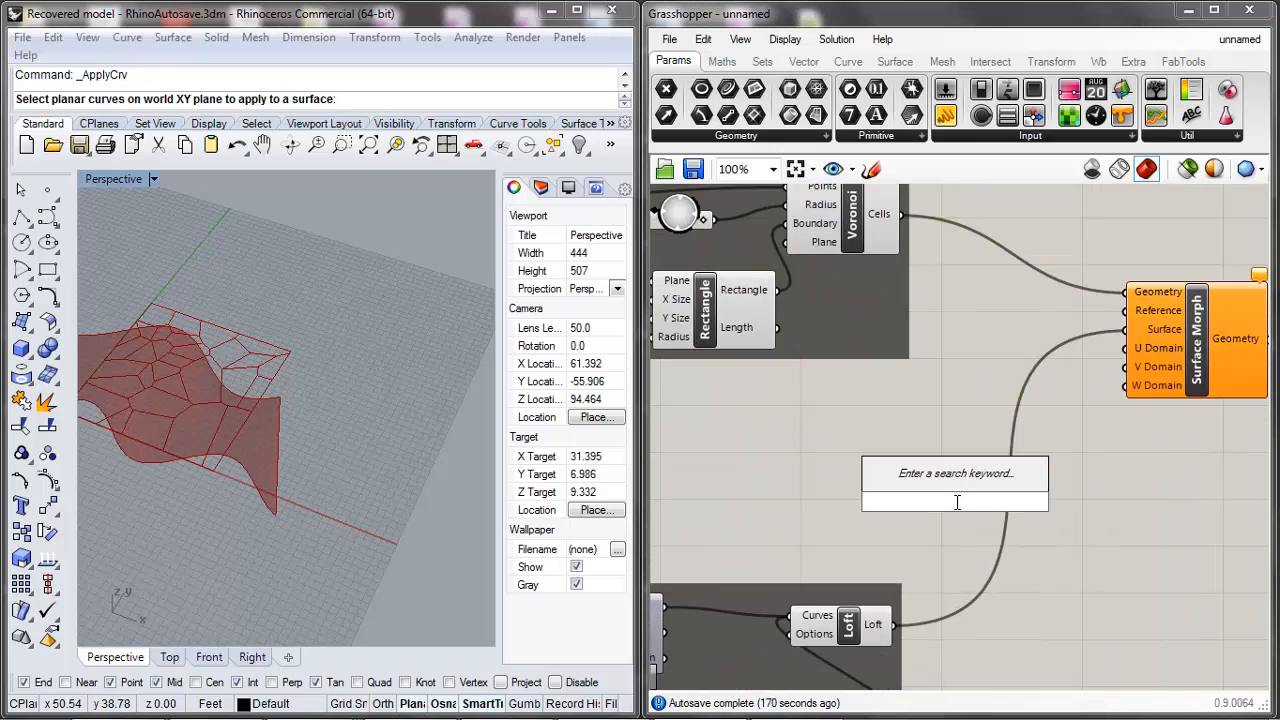
pyautogui.write('N')
pyautogui.click(945, 526)
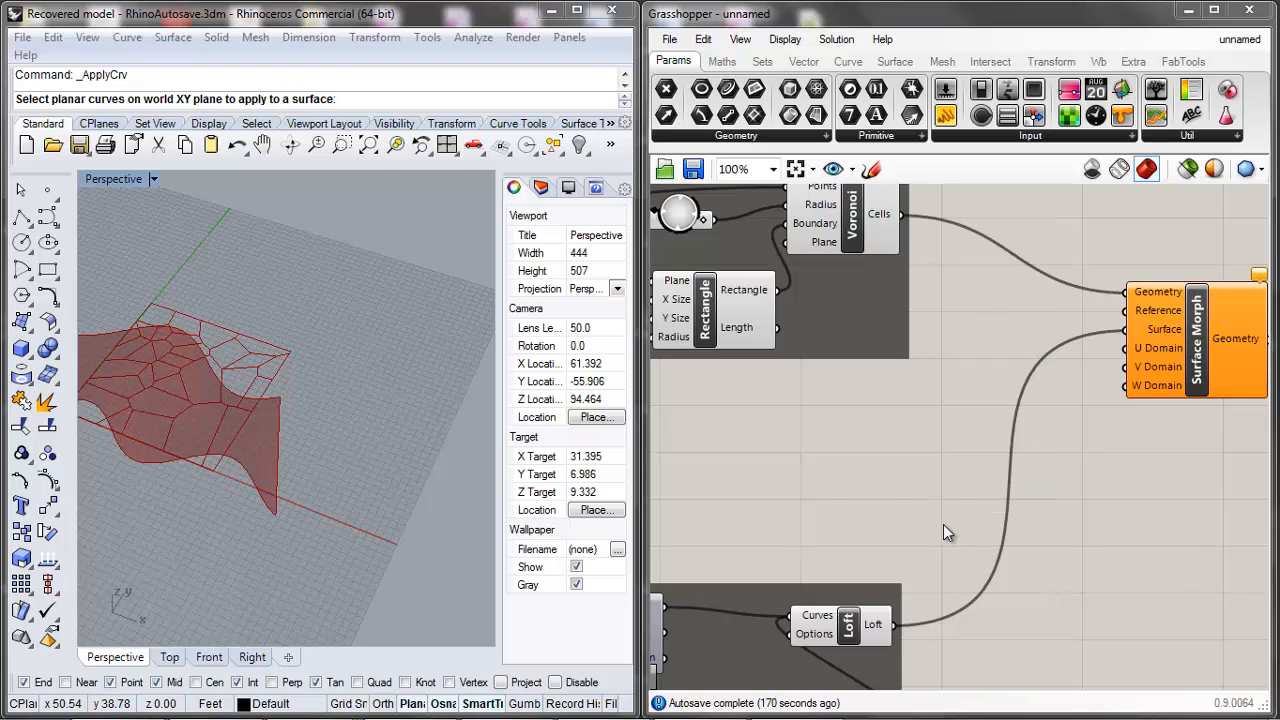
# Step: Read the help of the Int component in the original definition to identify its full name, and close it
pyautogui.scroll(-6, 923, 500)
pyautogui.scroll(3, 1102, 391)
pyautogui.scroll(3, 1066, 517)
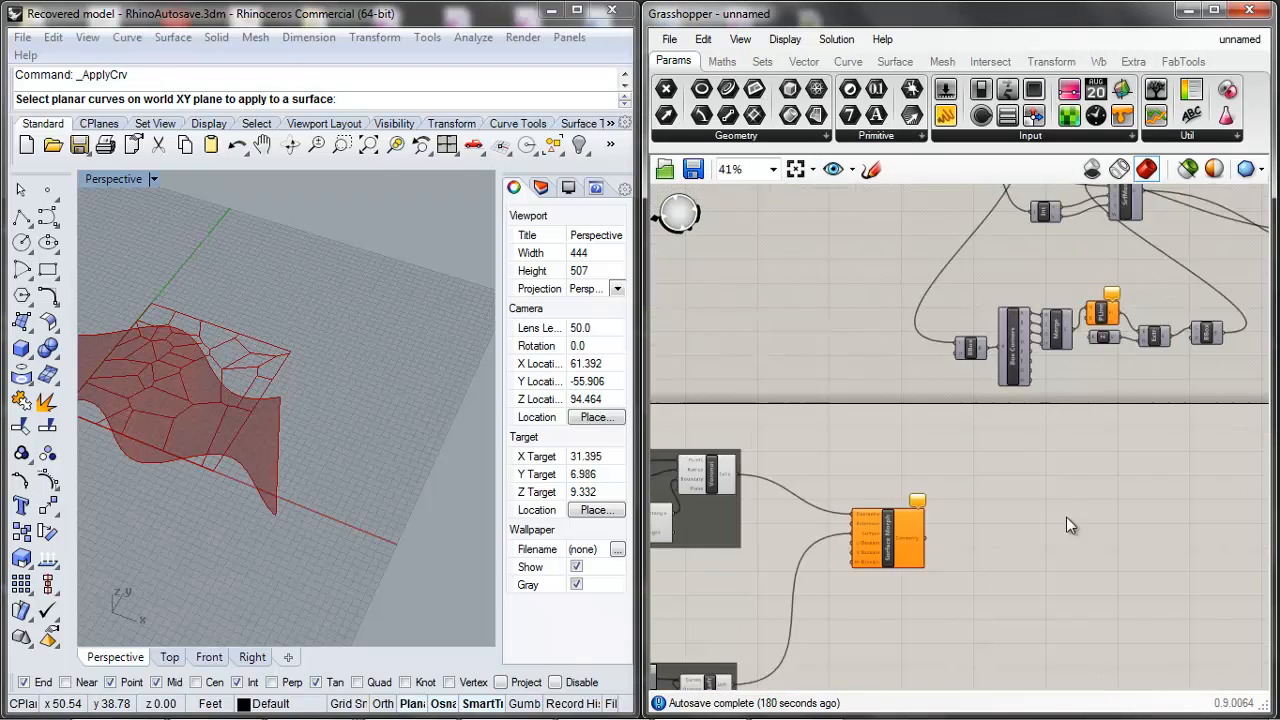
pyautogui.rightClick(1030, 354)
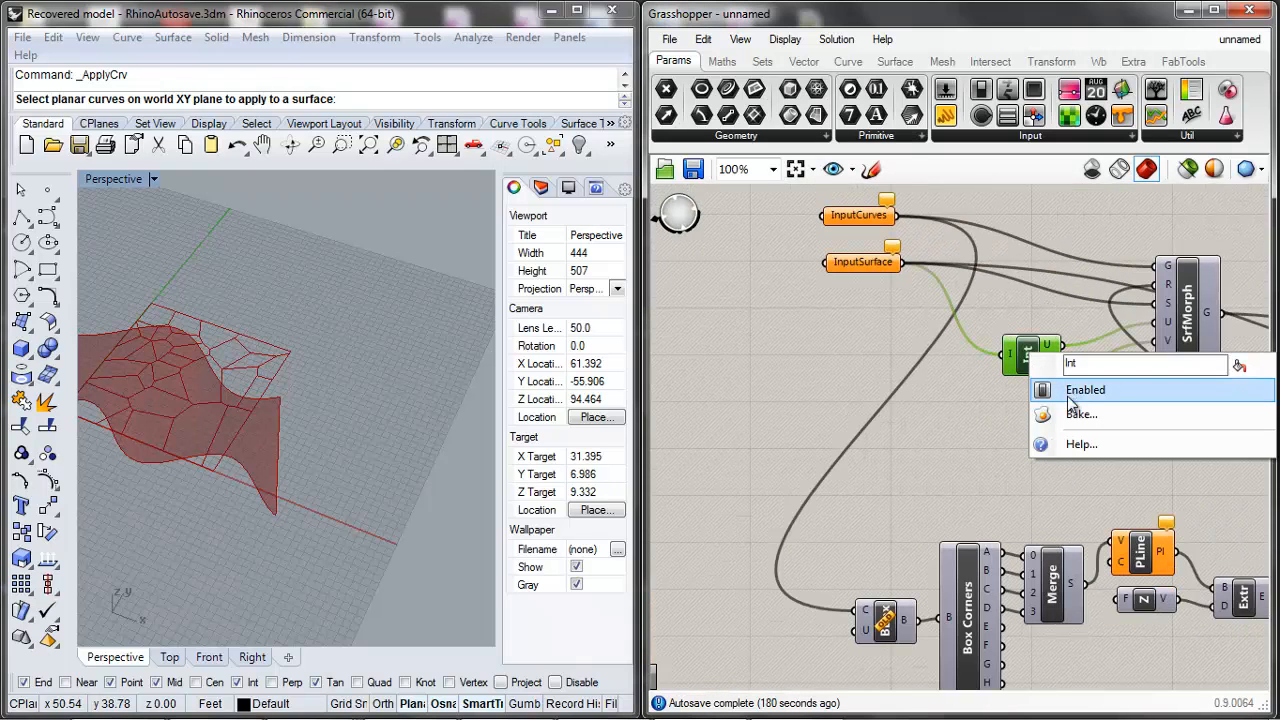
pyautogui.click(1081, 445)
pyautogui.moveTo(1095, 286); pyautogui.dragTo(942, 276)
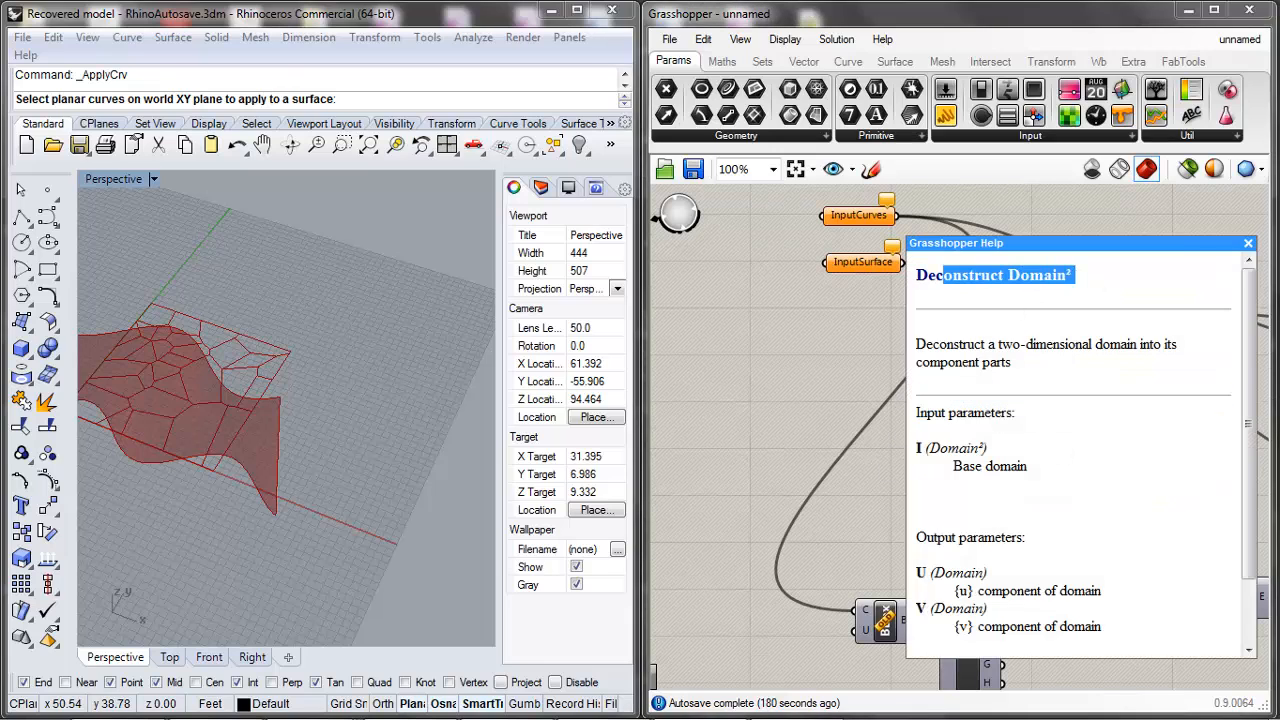
pyautogui.click(1248, 243)
# Step: Add a Deconstruct Domain² component to the canvas below the new Surface Morph
pyautogui.scroll(-5, 965, 480)
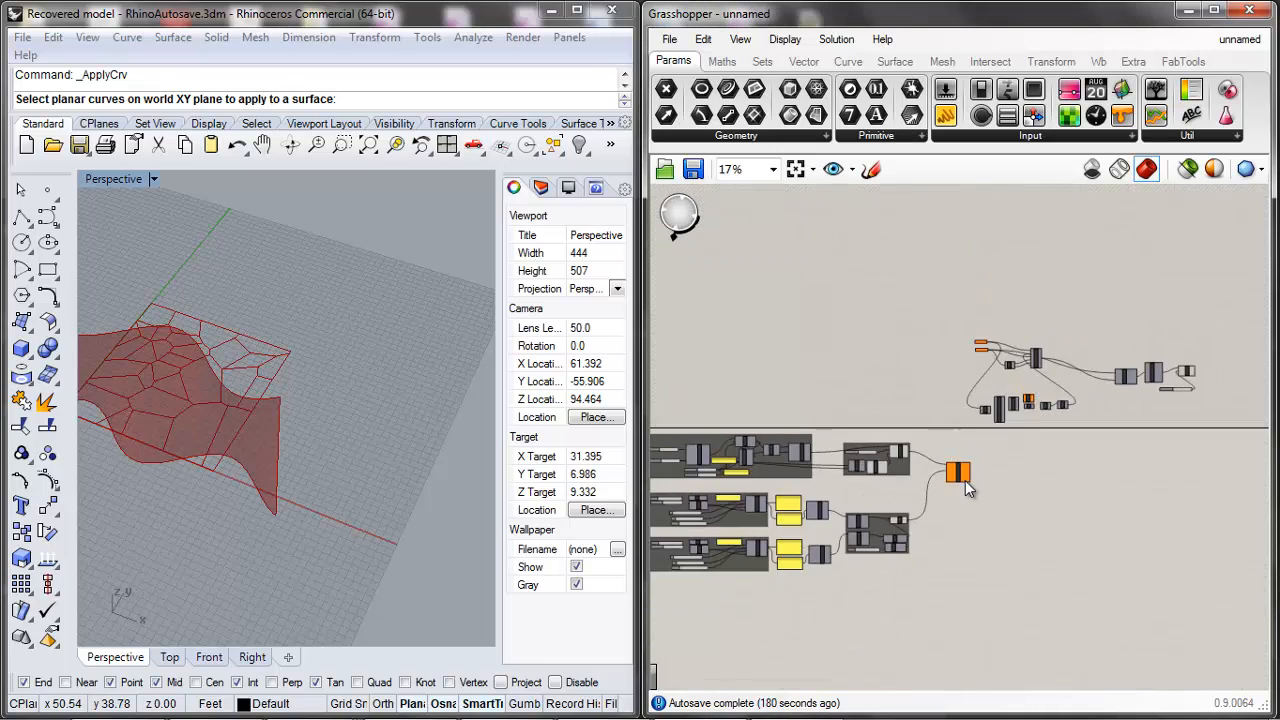
pyautogui.scroll(4, 964, 520)
pyautogui.doubleClick(964, 521)
pyautogui.write('ECON')
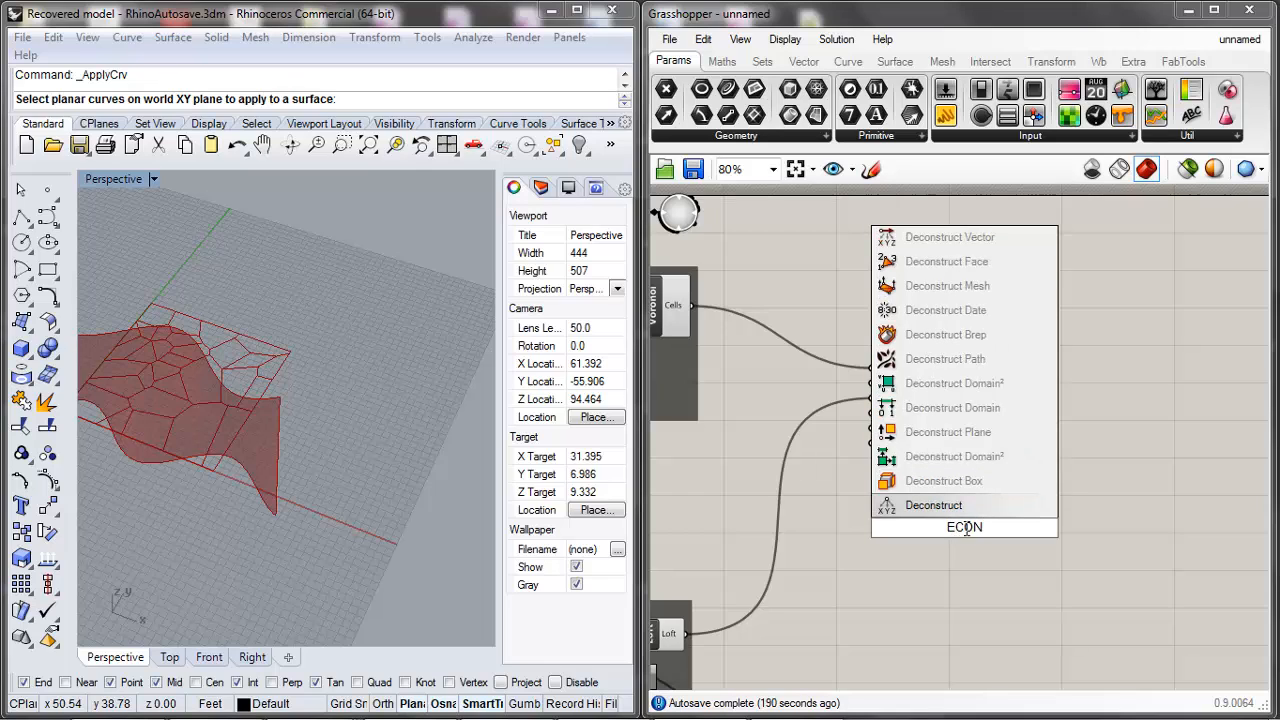
pyautogui.click(962, 457)
pyautogui.scroll(2, 952, 543)
pyautogui.moveTo(952, 543); pyautogui.dragTo(951, 539)
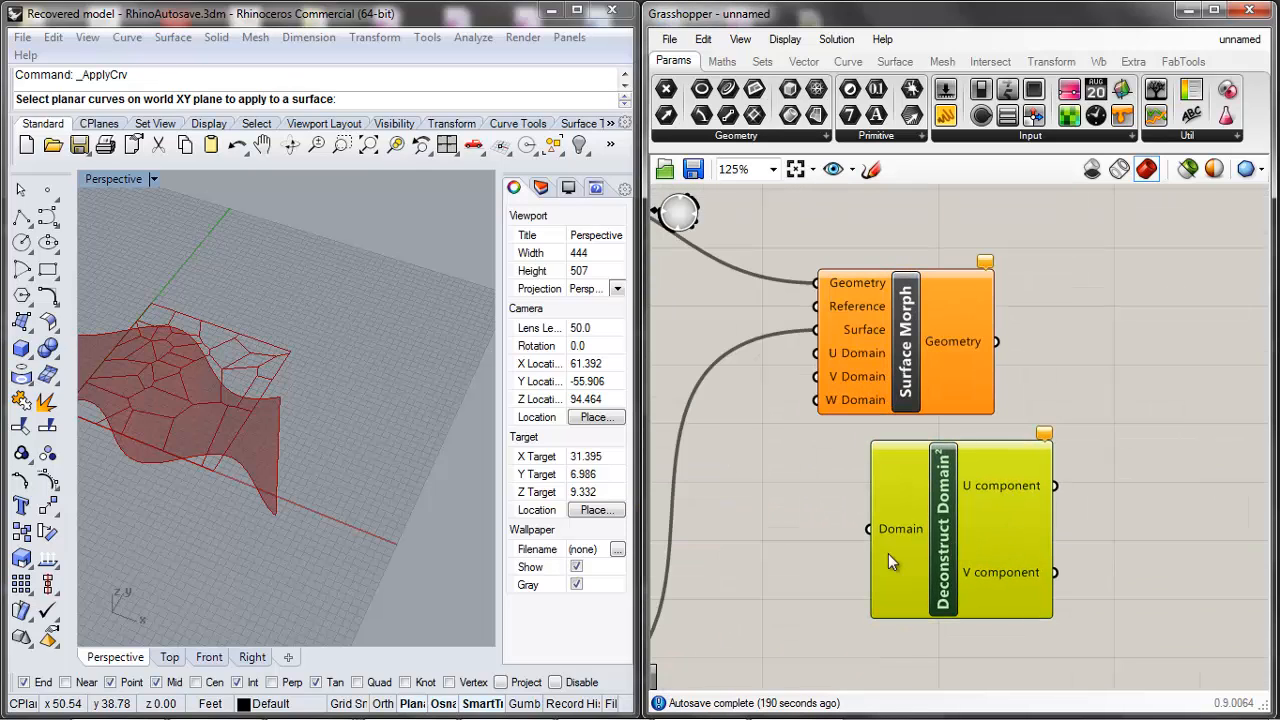
# Step: Rearrange the components so Deconstruct Domain² sits between the Loft group and Surface Morph, with Surface Morph higher and further right
pyautogui.scroll(-1, 995, 527)
pyautogui.scroll(1, 965, 564)
pyautogui.scroll(-3, 925, 483)
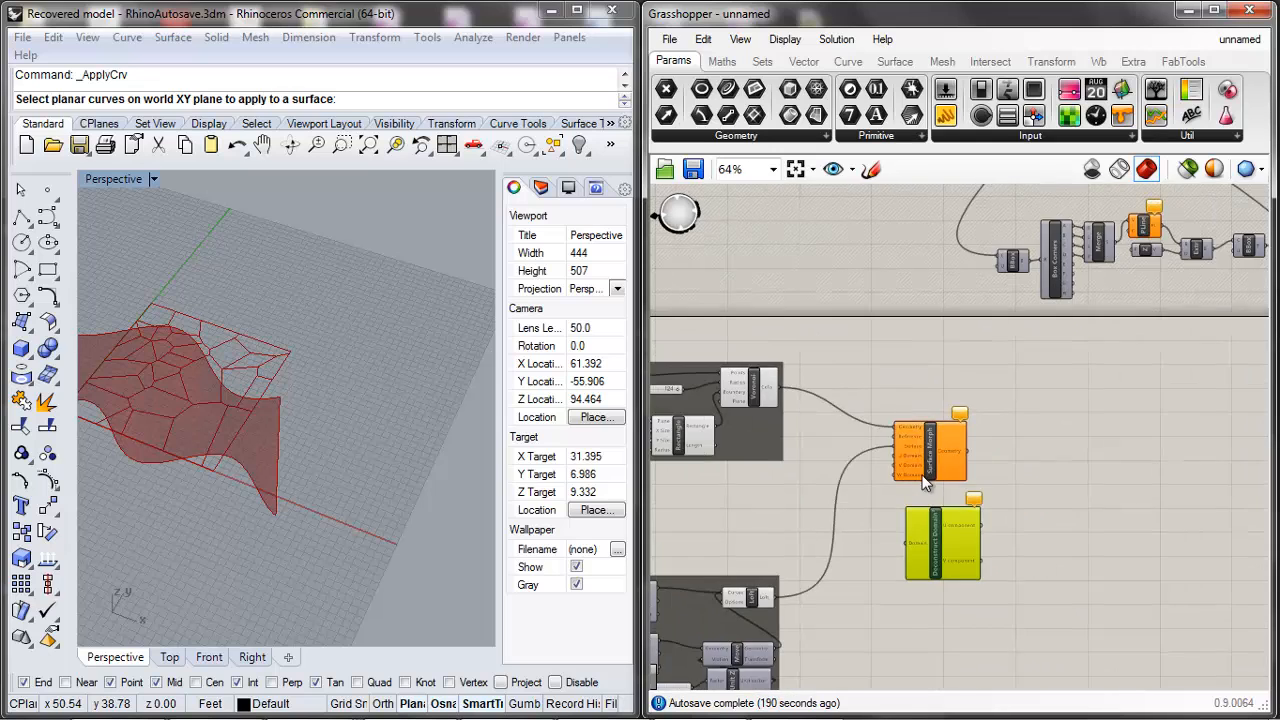
pyautogui.scroll(4, 922, 475)
pyautogui.moveTo(915, 462); pyautogui.dragTo(803, 467)
pyautogui.scroll(-4, 931, 456)
pyautogui.moveTo(938, 544); pyautogui.dragTo(1014, 456)
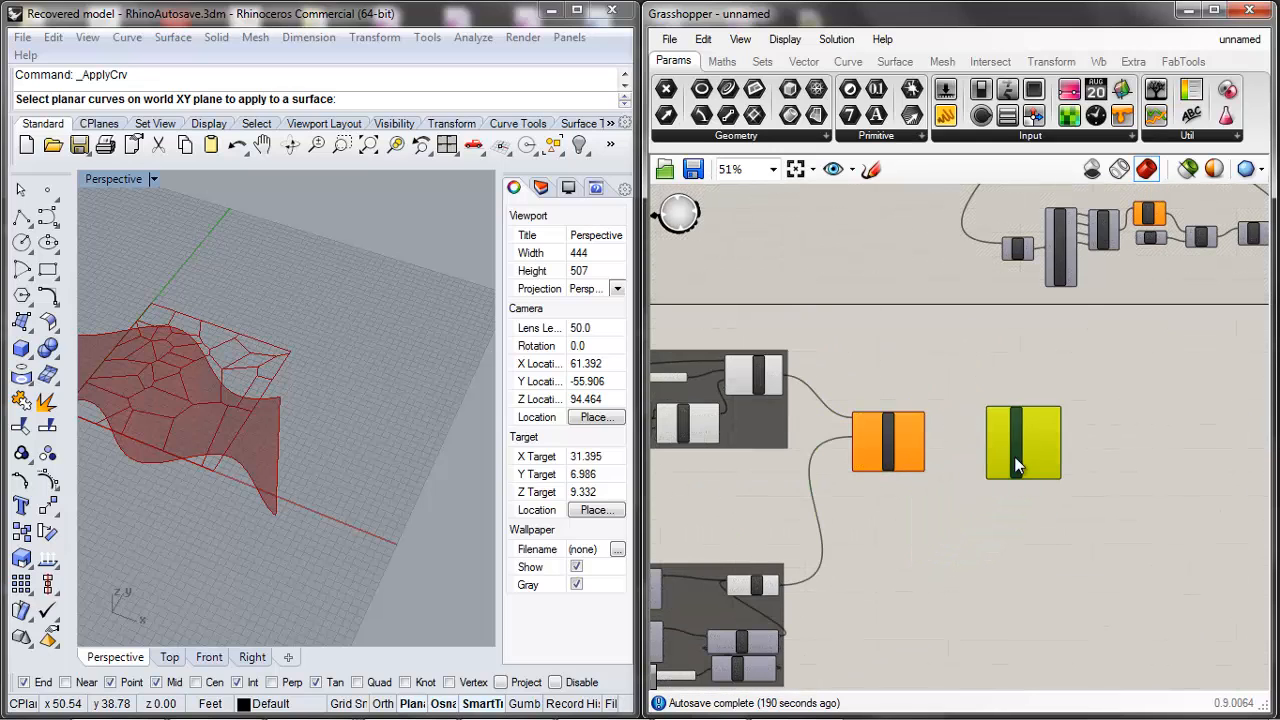
pyautogui.scroll(5, 971, 451)
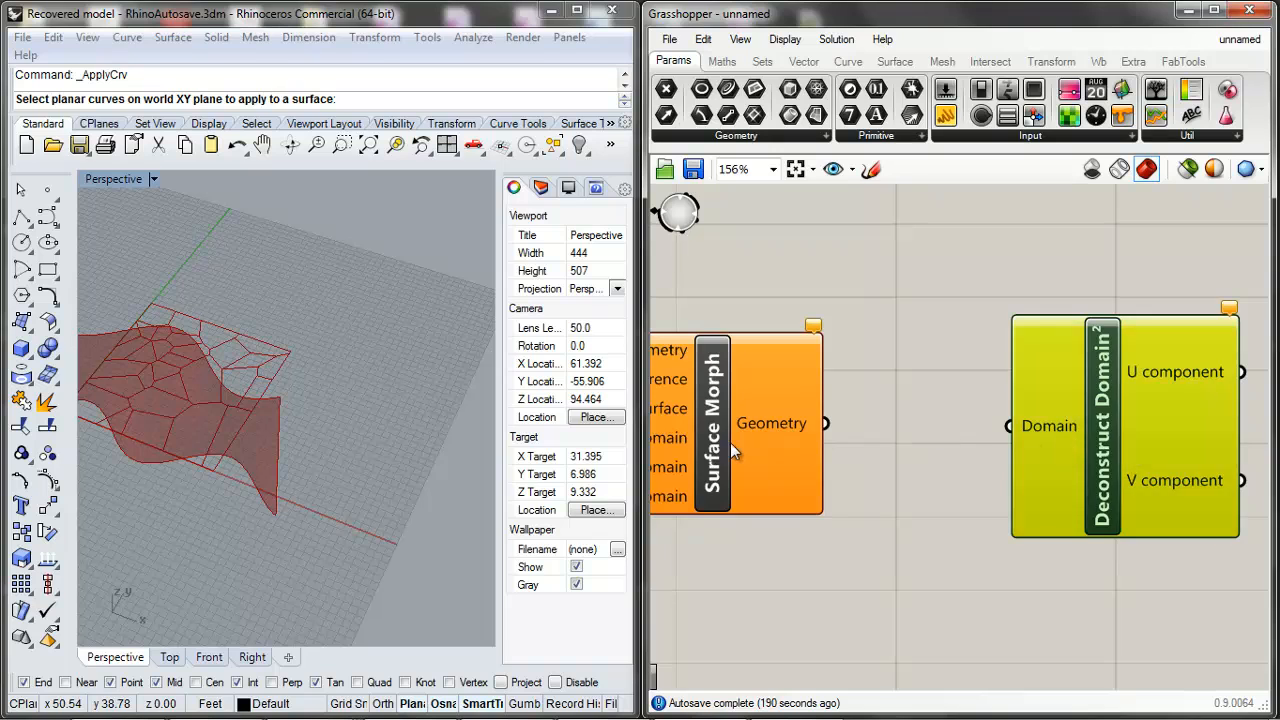
pyautogui.moveTo(731, 443); pyautogui.dragTo(988, 286)
pyautogui.moveTo(1053, 409); pyautogui.dragTo(720, 575)
pyautogui.scroll(-5, 978, 381)
pyautogui.scroll(3, 883, 474)
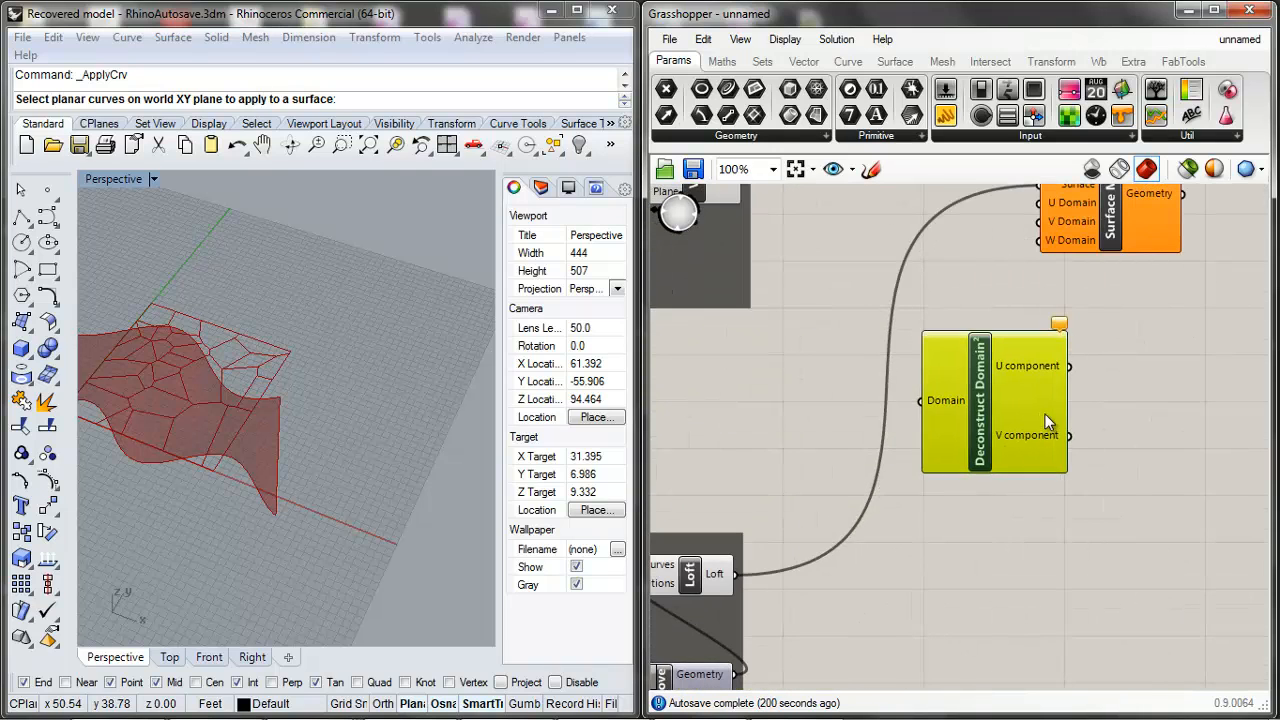
pyautogui.moveTo(1045, 414); pyautogui.dragTo(1011, 427)
# Step: Connect the Loft output to the Domain input of Deconstruct Domain² and space the component away from Surface Morph
pyautogui.scroll(-4, 941, 388)
pyautogui.scroll(4, 862, 529)
pyautogui.click(827, 398)
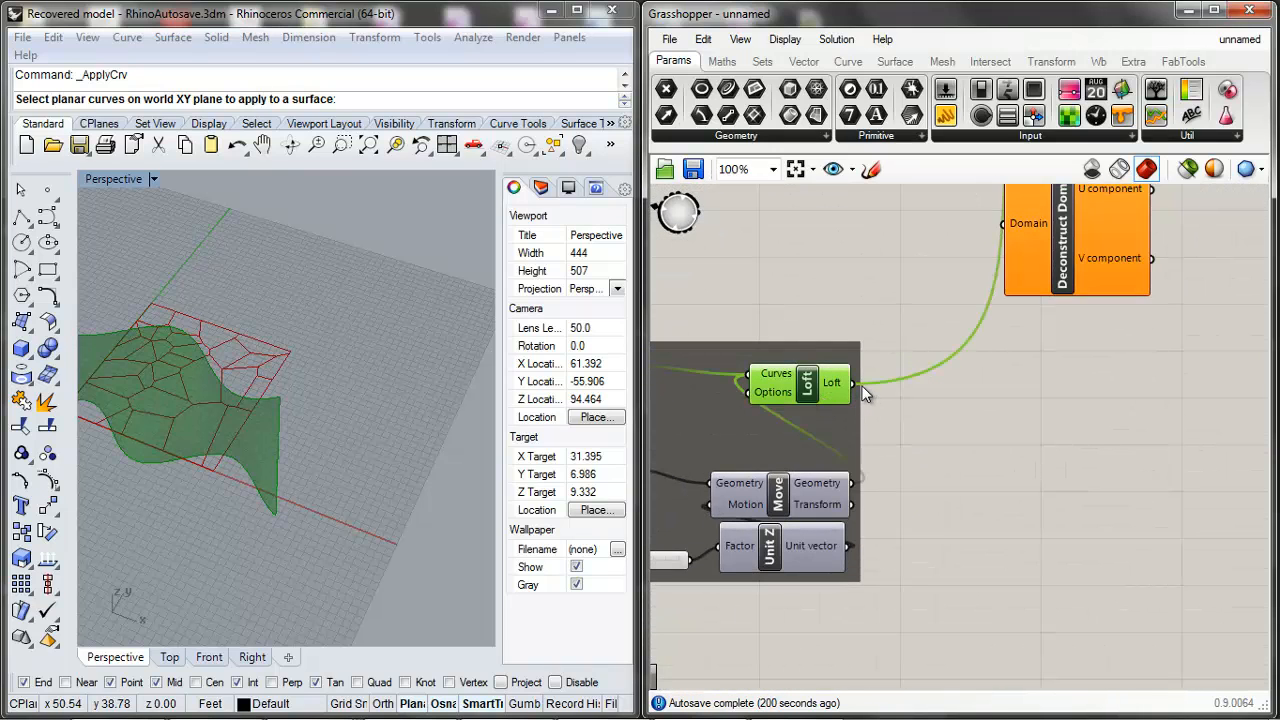
pyautogui.moveTo(852, 384); pyautogui.dragTo(1009, 229)
pyautogui.moveTo(1082, 268); pyautogui.dragTo(1051, 391)
pyautogui.scroll(-5, 977, 363)
pyautogui.scroll(3, 1044, 236)
pyautogui.moveTo(1044, 236); pyautogui.dragTo(1103, 342)
pyautogui.scroll(3, 1078, 465)
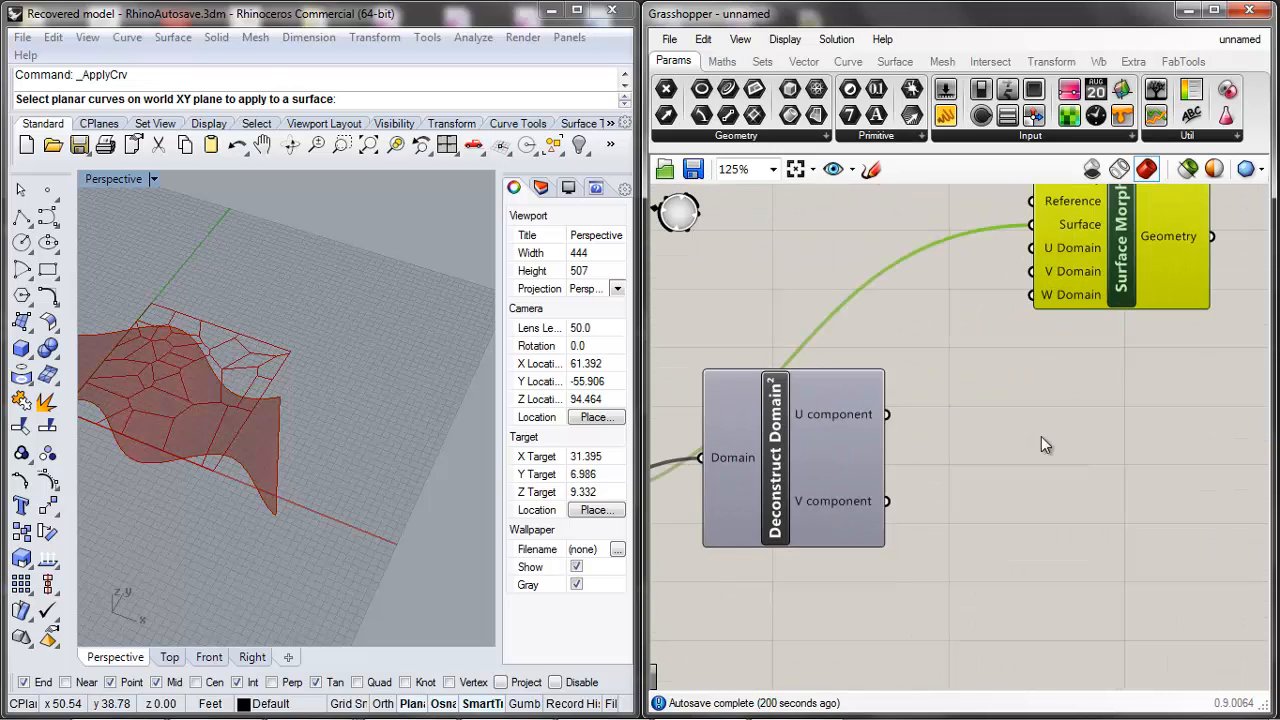
# Step: Connect the U and V components of Deconstruct Domain² to the U Domain and V Domain inputs of Surface Morph
pyautogui.moveTo(885, 416); pyautogui.dragTo(1031, 248)
pyautogui.moveTo(887, 502); pyautogui.dragTo(1031, 271)
pyautogui.click(1022, 398)
pyautogui.scroll(-3, 1051, 359)
pyautogui.scroll(3, 1136, 253)
# Step: Check the remaining warnings on Surface Morph for inputs that still need data
pyautogui.click(1160, 238)
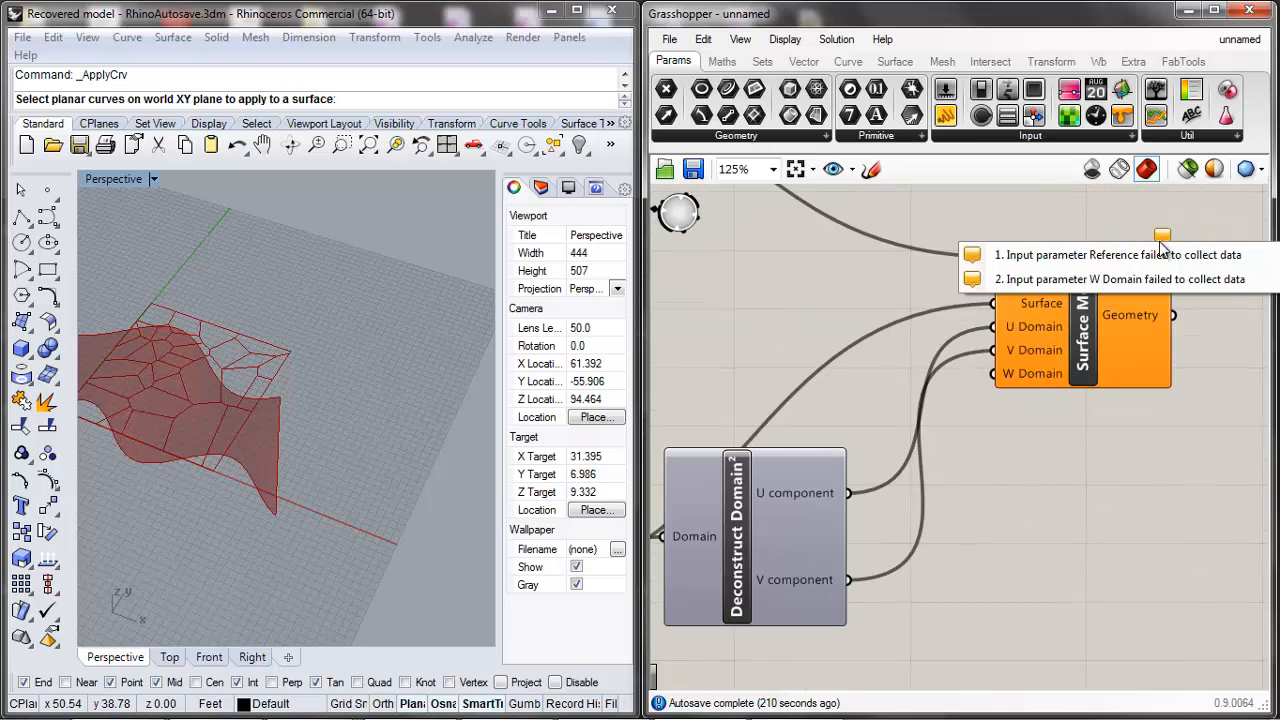
pyautogui.click(1102, 279)
pyautogui.scroll(-3, 1063, 366)
pyautogui.scroll(4, 1066, 434)
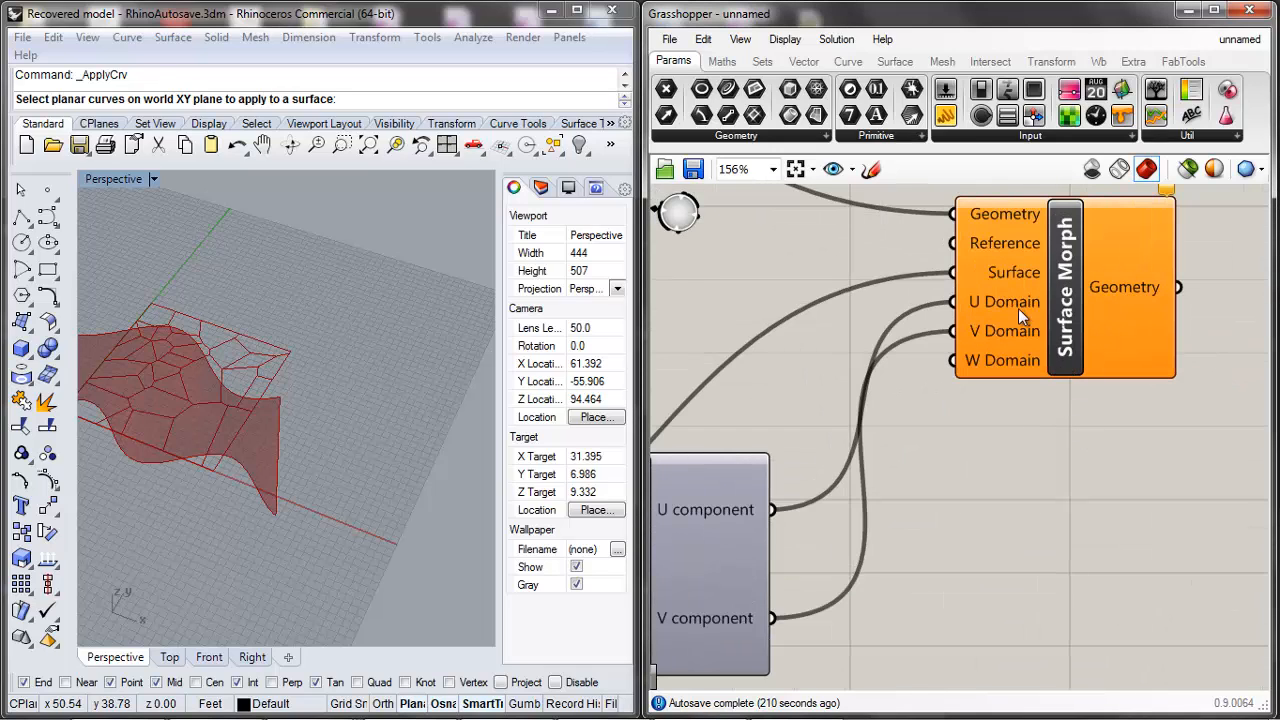
# Step: Add a Range component and place it just below Surface Morph, beside Deconstruct Domain²
pyautogui.scroll(-2, 1047, 467)
pyautogui.doubleClick(1005, 466)
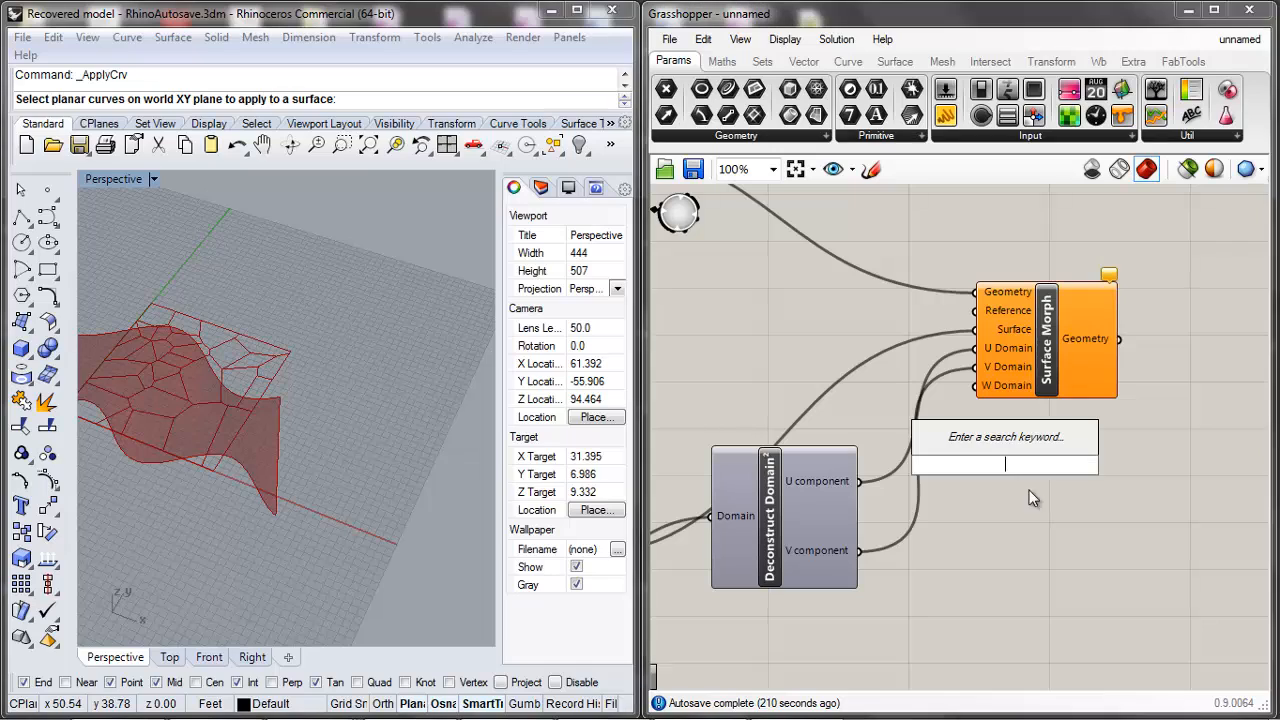
pyautogui.write('RAN')
pyautogui.click(1041, 447)
pyautogui.write('GE')
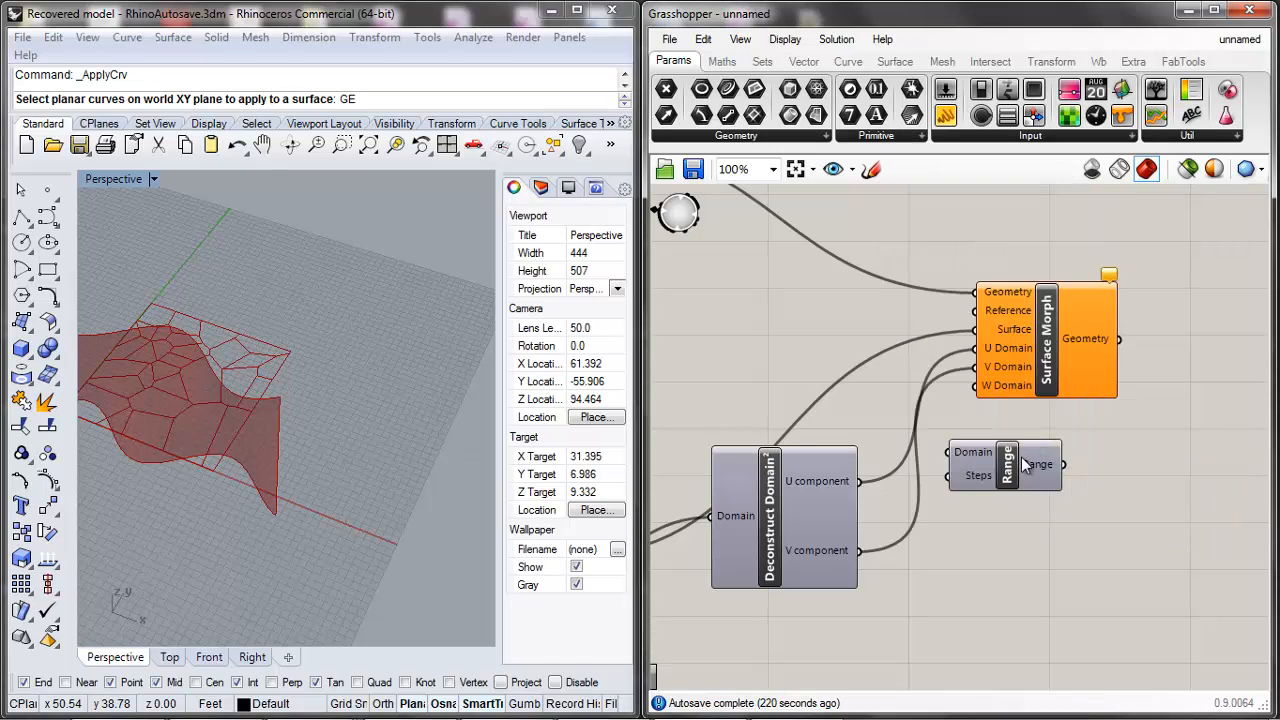
pyautogui.moveTo(1036, 459); pyautogui.dragTo(1008, 461)
pyautogui.rightClick(984, 470)
pyautogui.click(957, 456)
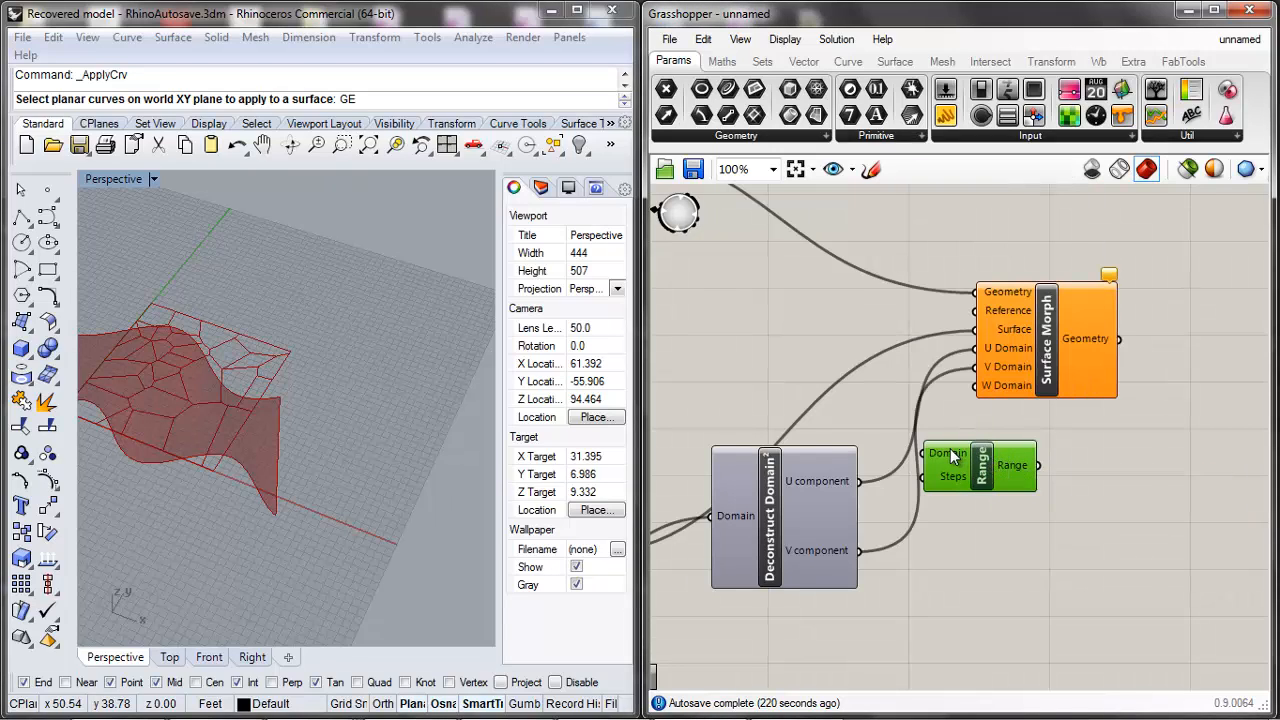
# Step: Open the domain value of the Range component's Domain input for editing
pyautogui.rightClick(957, 456)
pyautogui.moveTo(1020, 578)
pyautogui.click(871, 576)
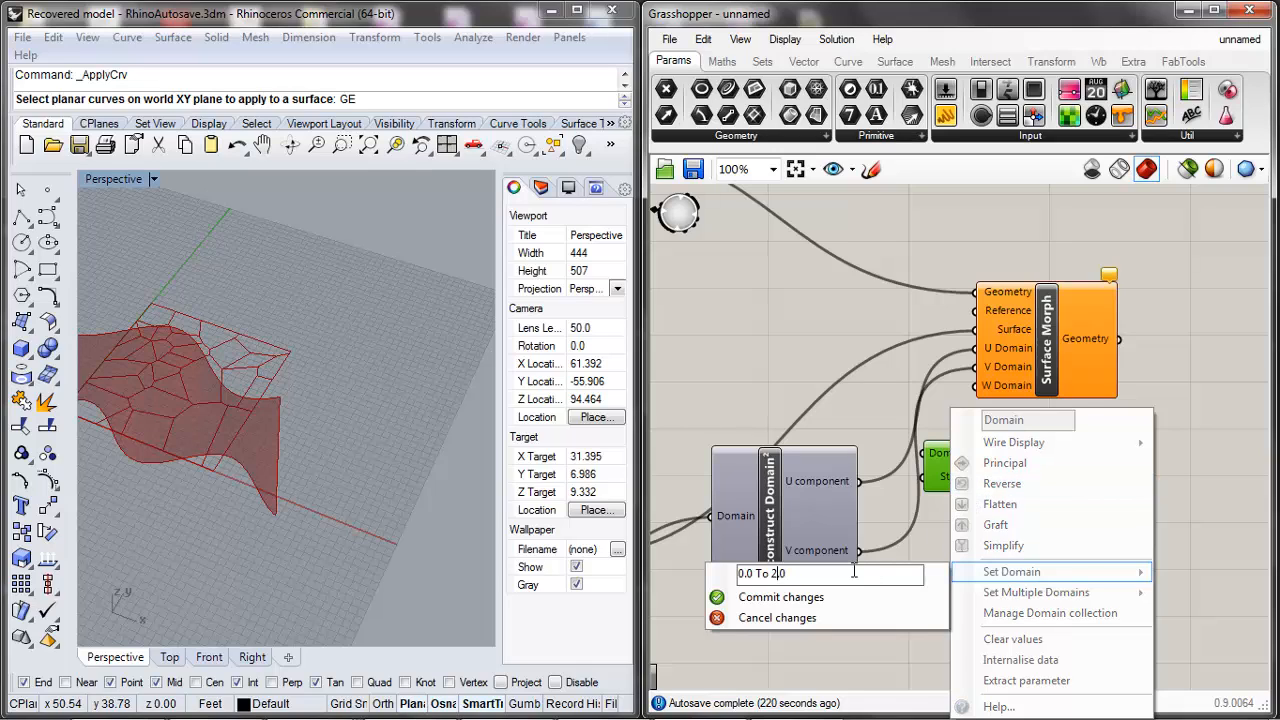
# Step: Add a Panel below the Range component and enter 0.0 to 2.0 as its content
pyautogui.scroll(4, 961, 565)
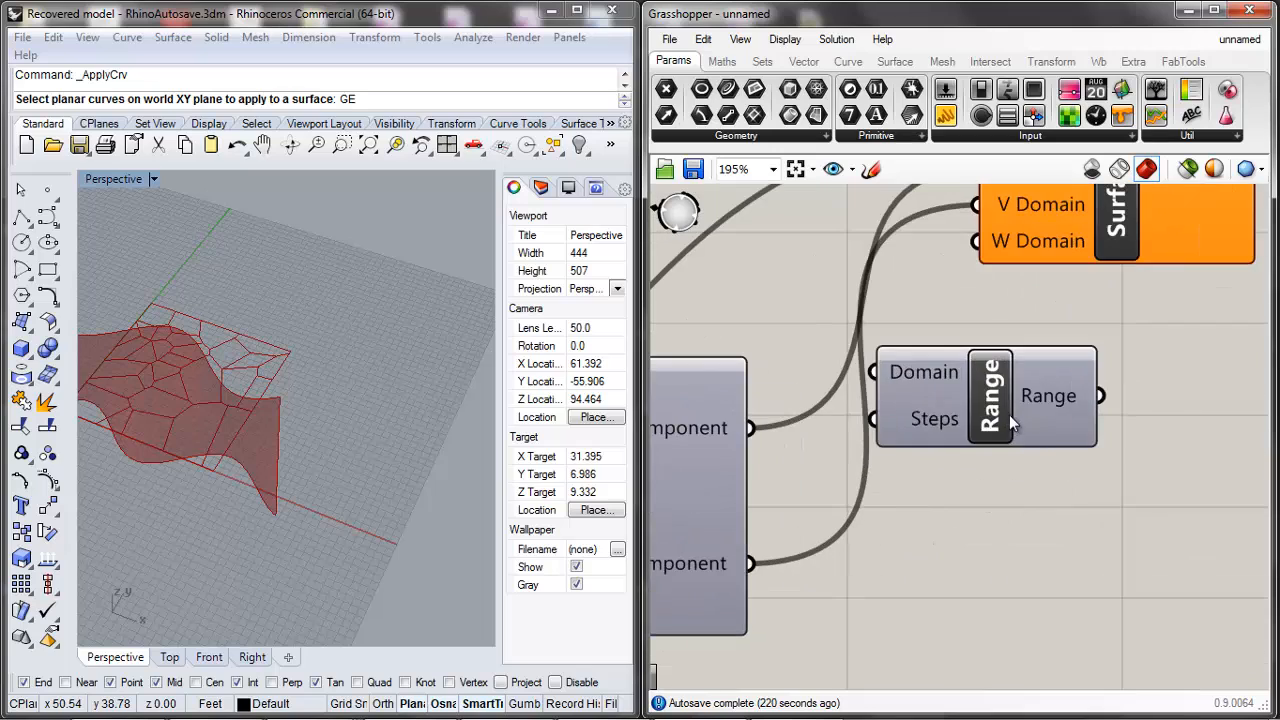
pyautogui.doubleClick(1019, 535)
pyautogui.write('PANEL')
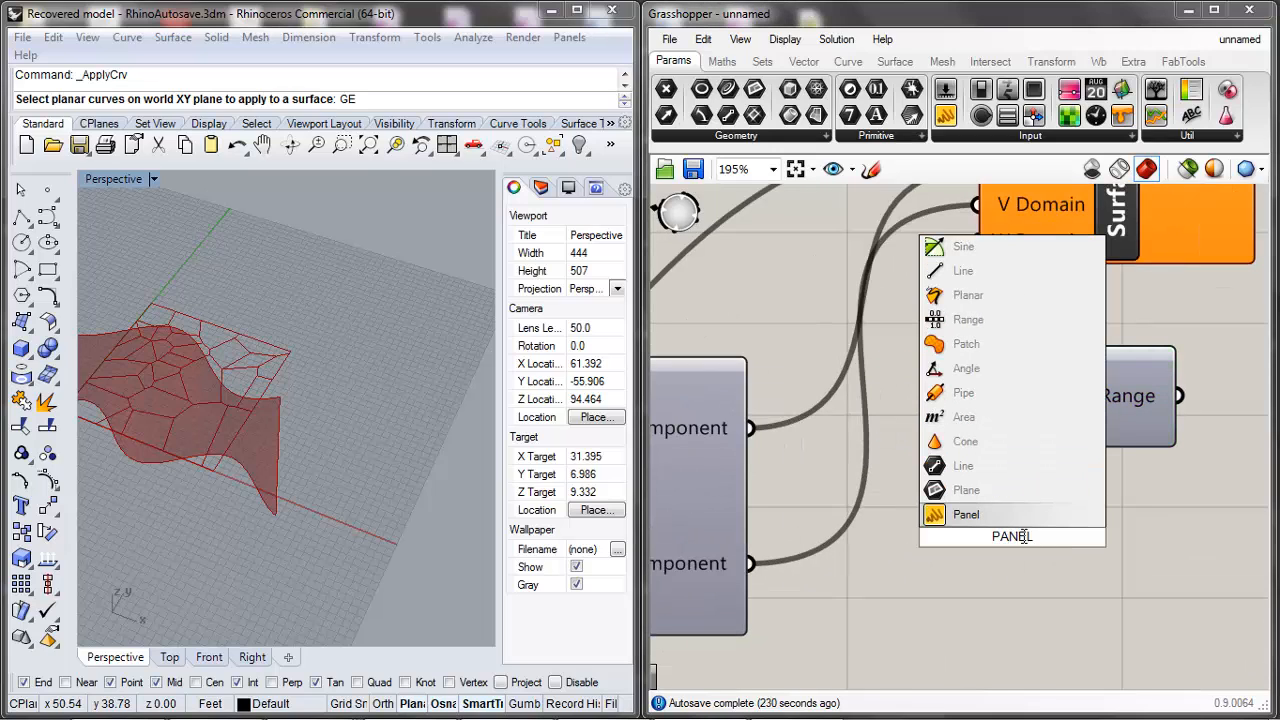
pyautogui.press('Return')
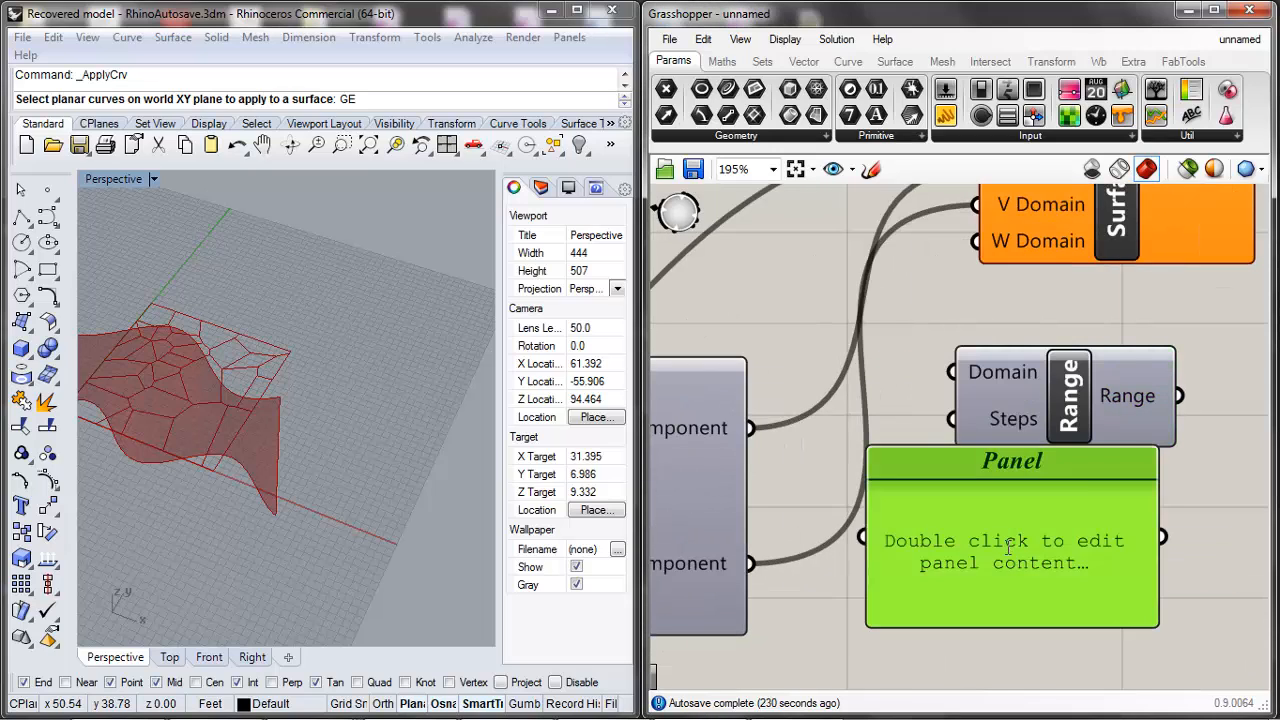
pyautogui.doubleClick(1034, 549)
pyautogui.press('BackSpace')
pyautogui.write('0.0 TO')
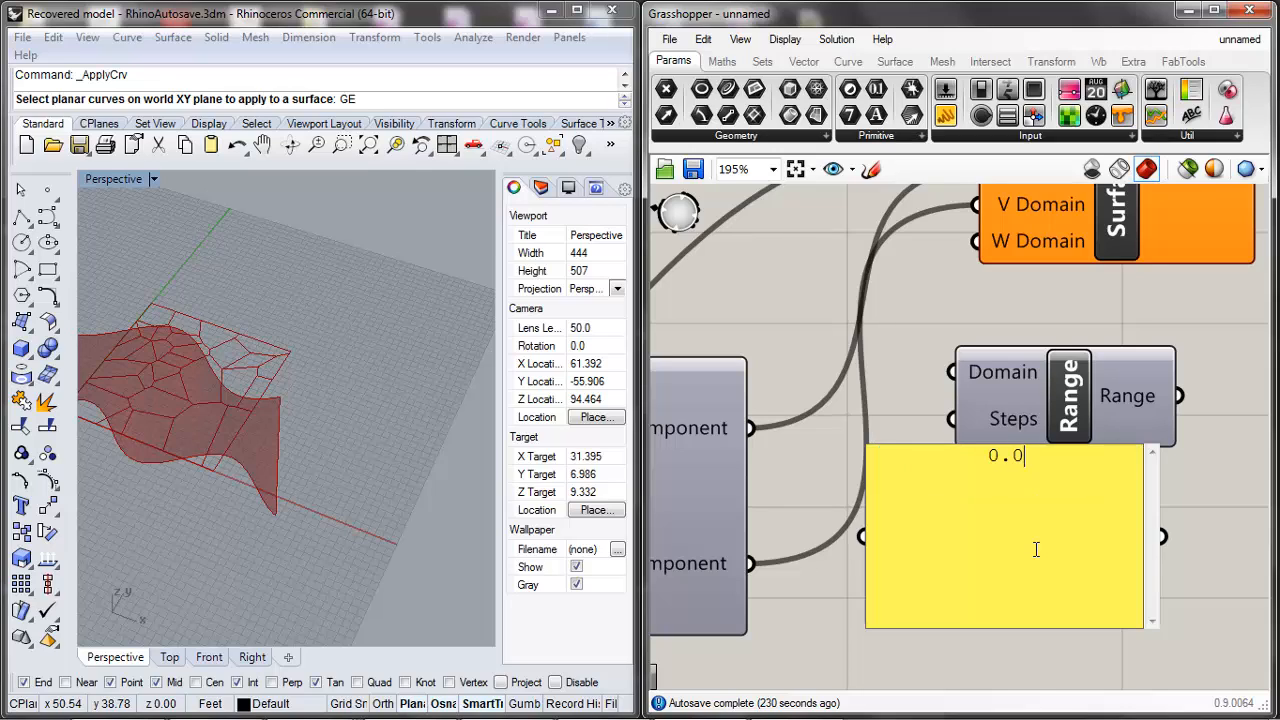
pyautogui.press('BackSpace')
pyautogui.press('BackSpace')
pyautogui.write('to 2.0')
pyautogui.click(778, 467)
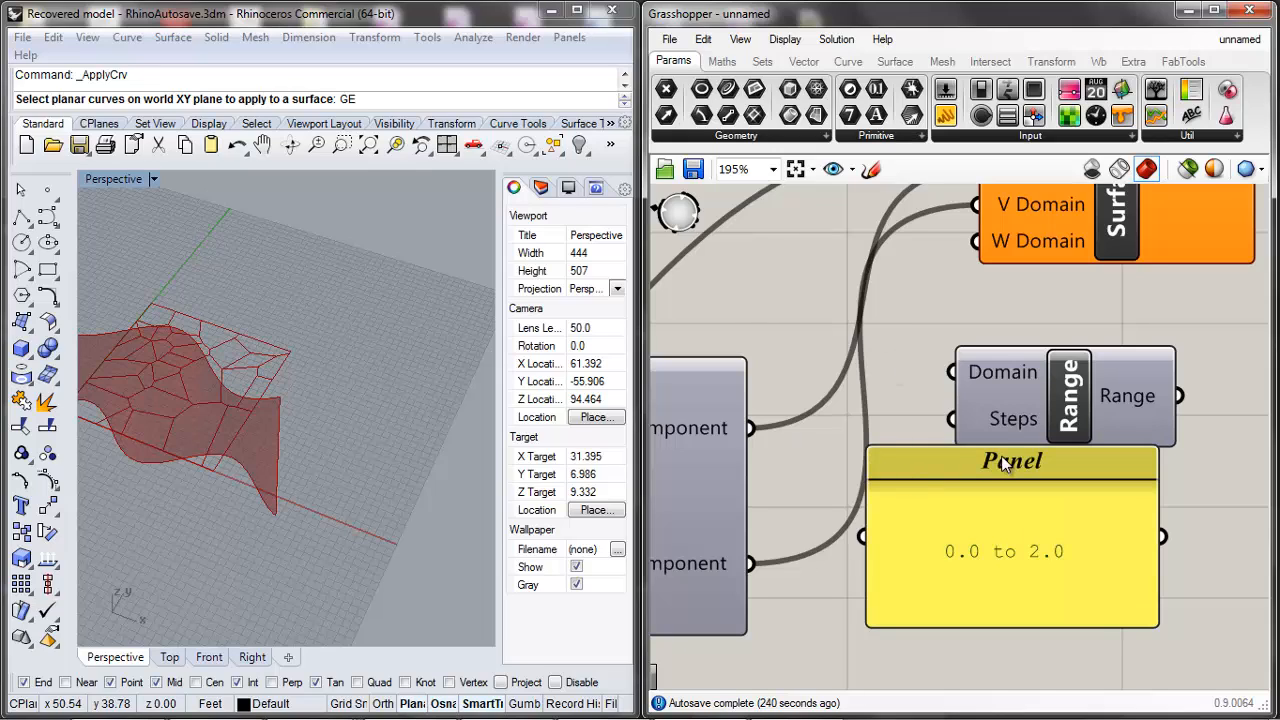
# Step: Delete the Range component and connect the Panel to the W Domain input of Surface Morph
pyautogui.moveTo(1005, 455); pyautogui.dragTo(1042, 531)
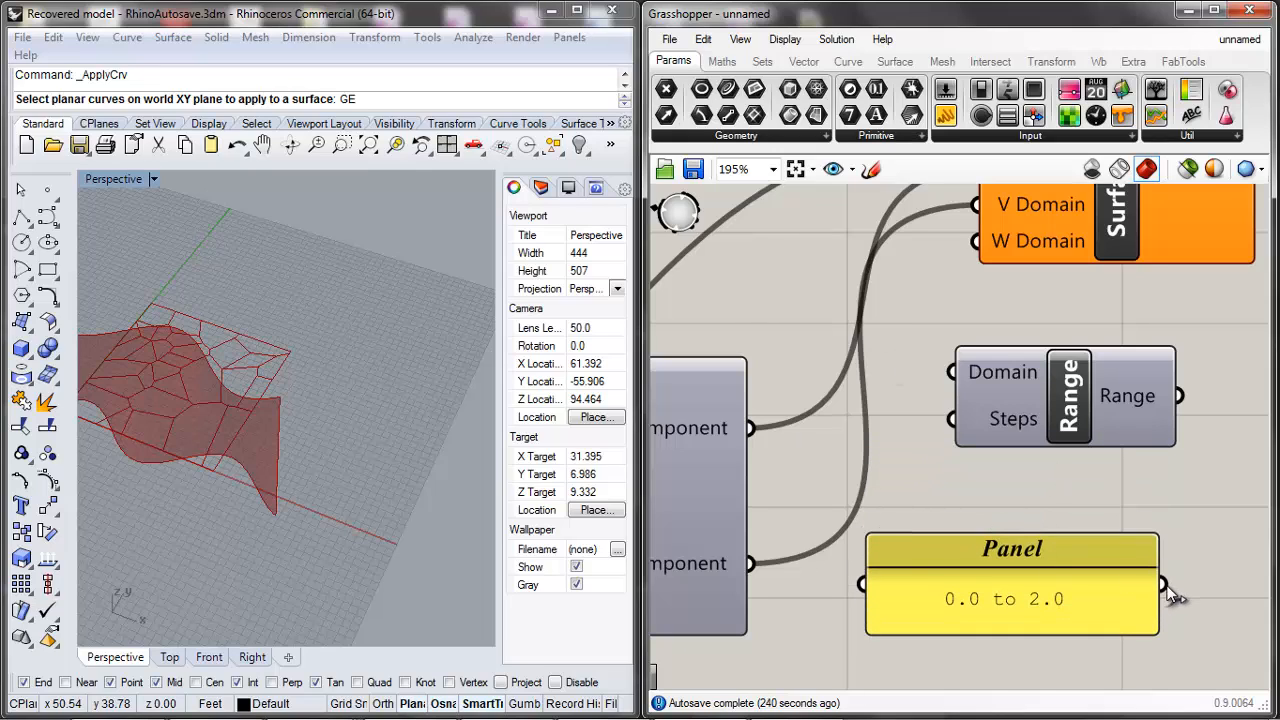
pyautogui.moveTo(1021, 400); pyautogui.dragTo(953, 392)
pyautogui.moveTo(1029, 533); pyautogui.dragTo(1017, 484)
pyautogui.press('Delete')
pyautogui.scroll(-3, 1012, 428)
pyautogui.click(1073, 348)
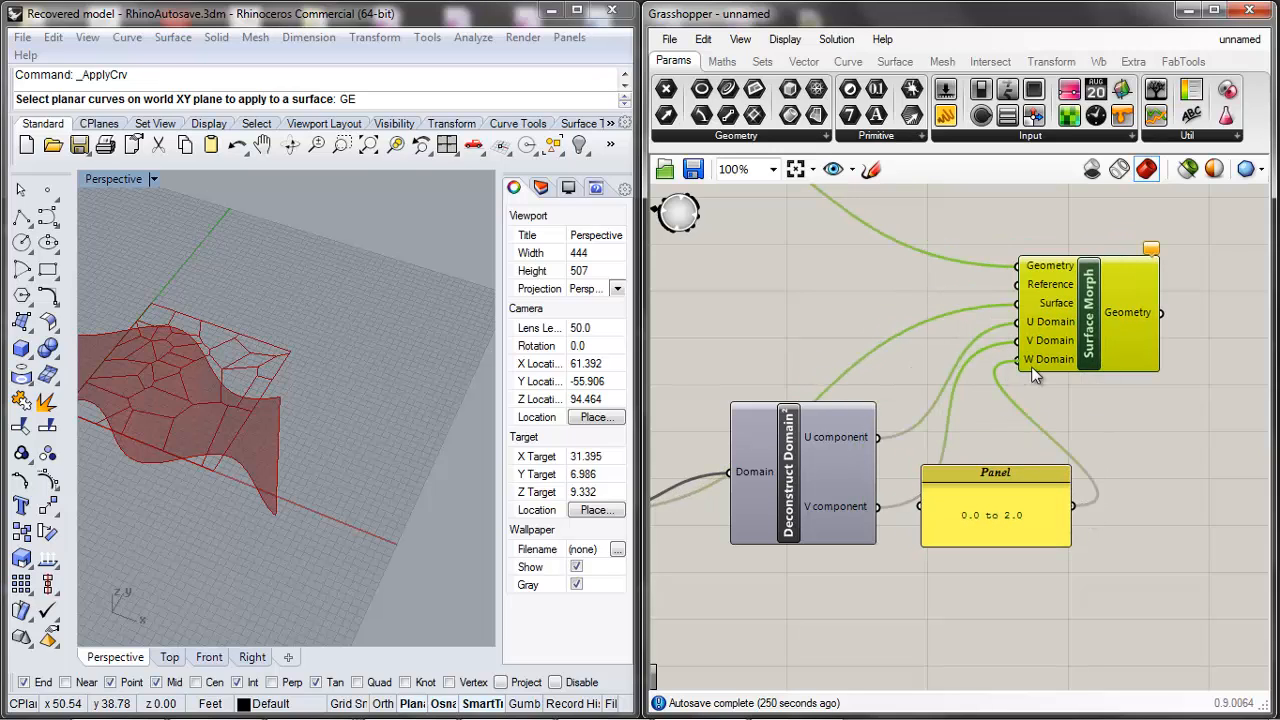
pyautogui.moveTo(1058, 333); pyautogui.dragTo(1020, 395)
pyautogui.scroll(3, 1015, 395)
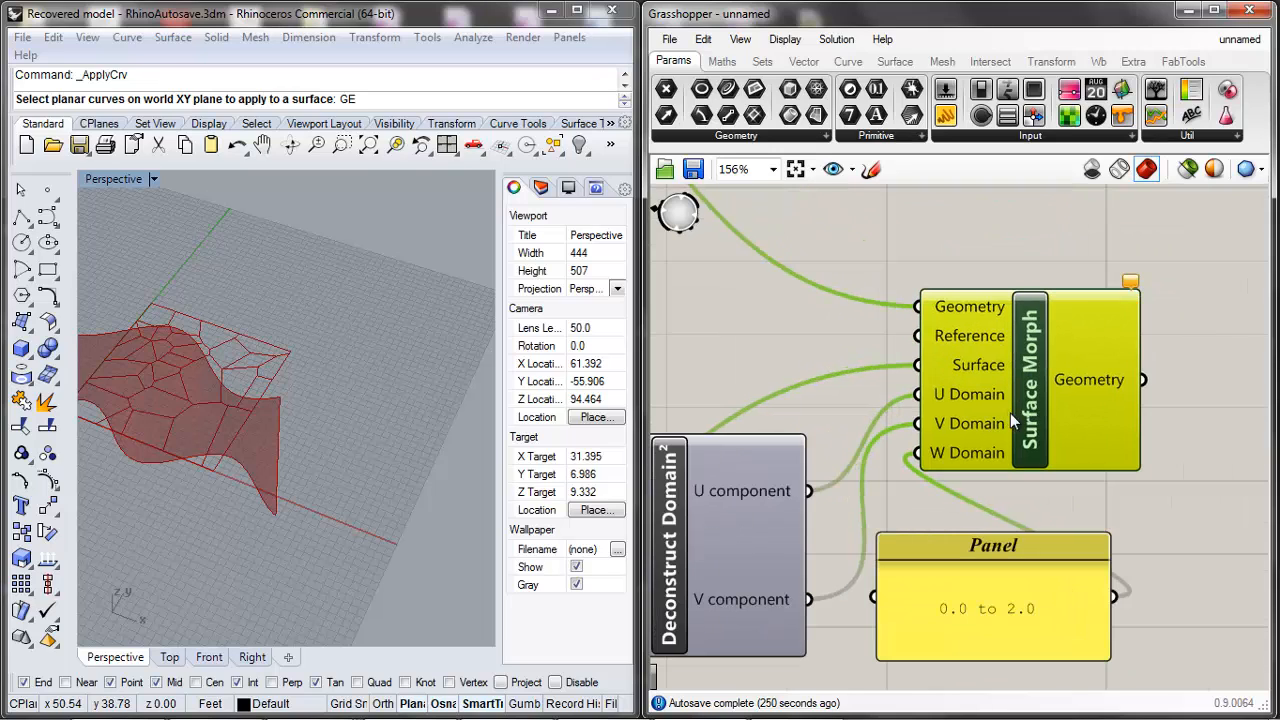
# Step: Check the remaining warning on Surface Morph and look through the options of the component and its Reference input
pyautogui.moveTo(1133, 284)
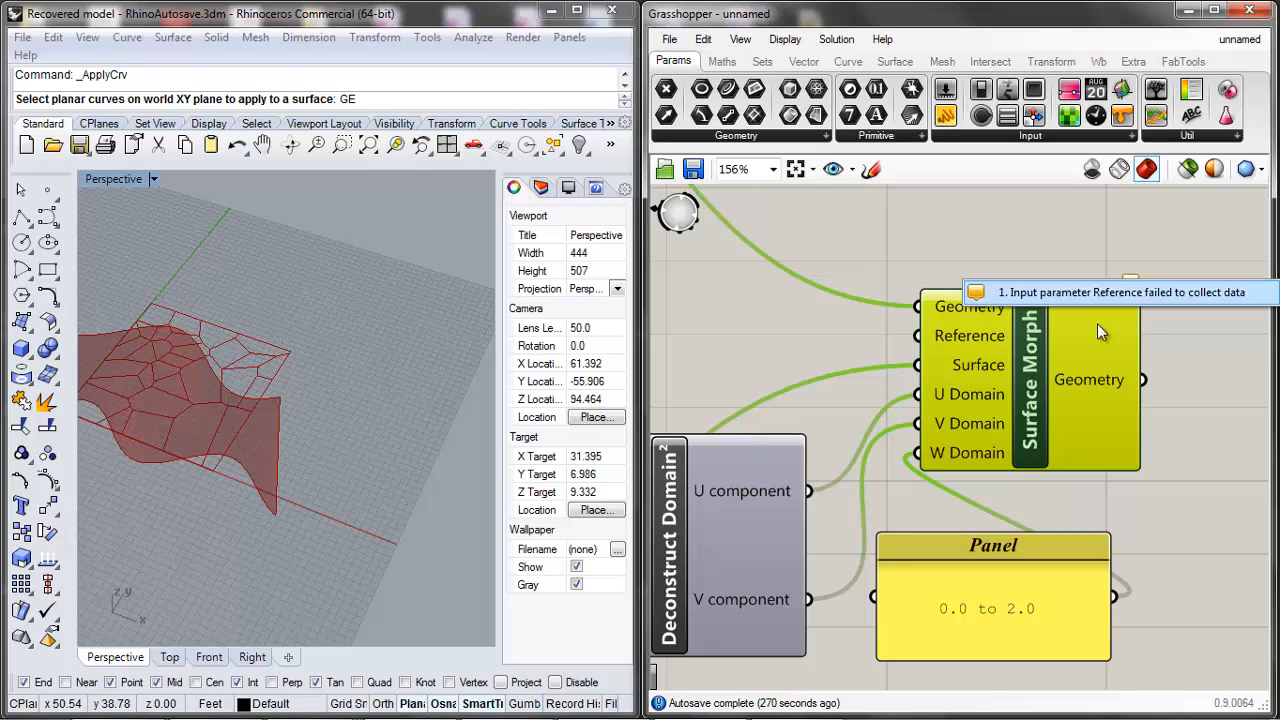
pyautogui.scroll(-3, 985, 348)
pyautogui.scroll(3, 983, 344)
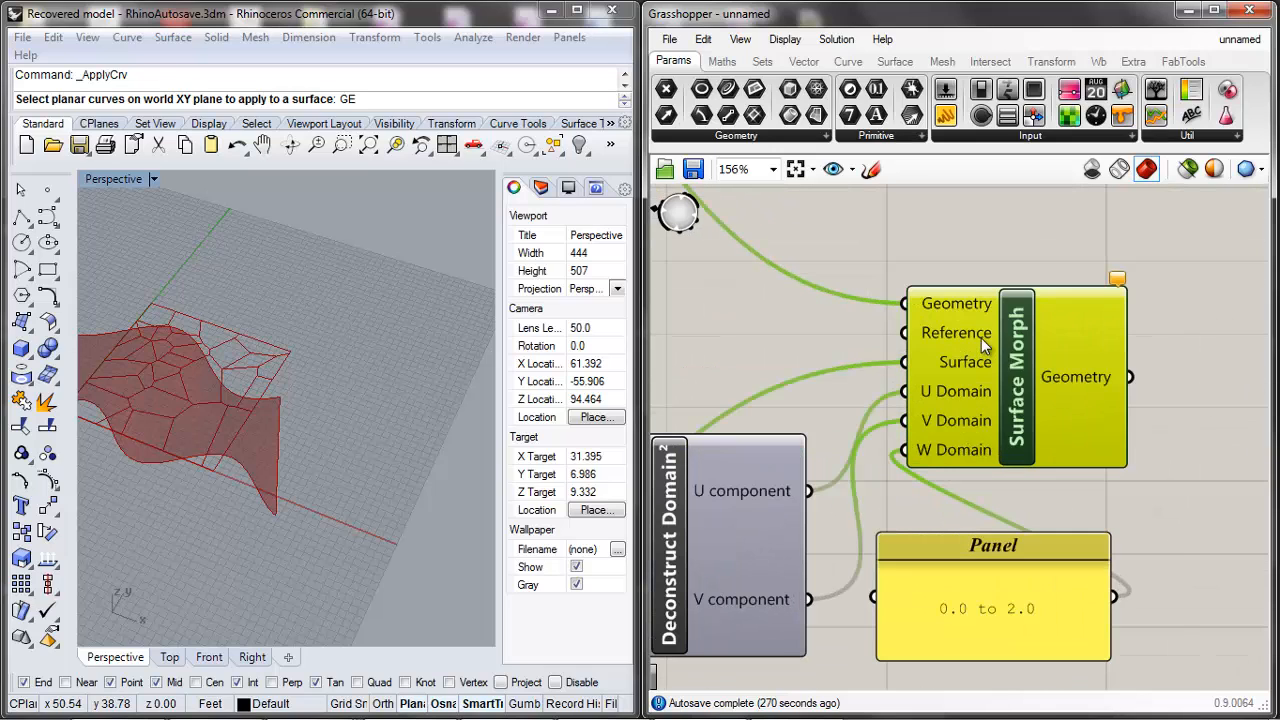
pyautogui.rightClick(982, 341)
pyautogui.click(1023, 284)
pyautogui.rightClick(1024, 316)
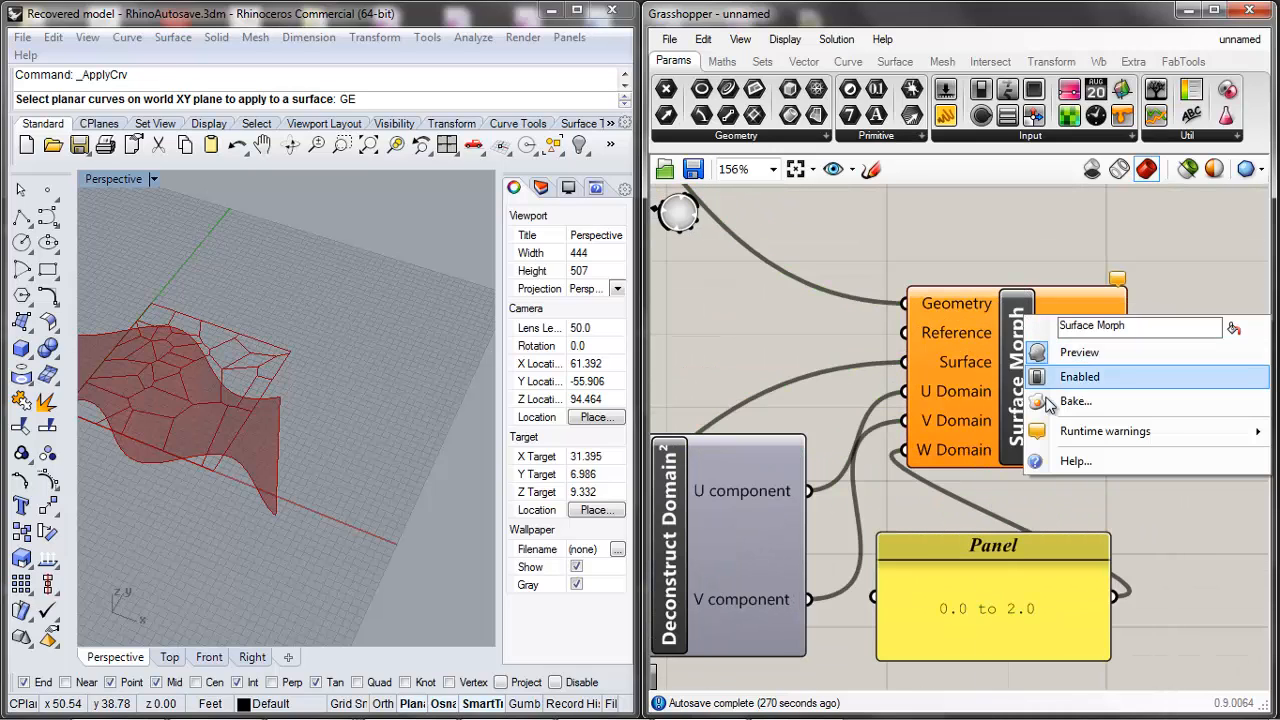
pyautogui.moveTo(1005, 327); pyautogui.dragTo(992, 364)
pyautogui.scroll(-1, 990, 325)
pyautogui.click(1011, 270)
pyautogui.scroll(-4, 1011, 269)
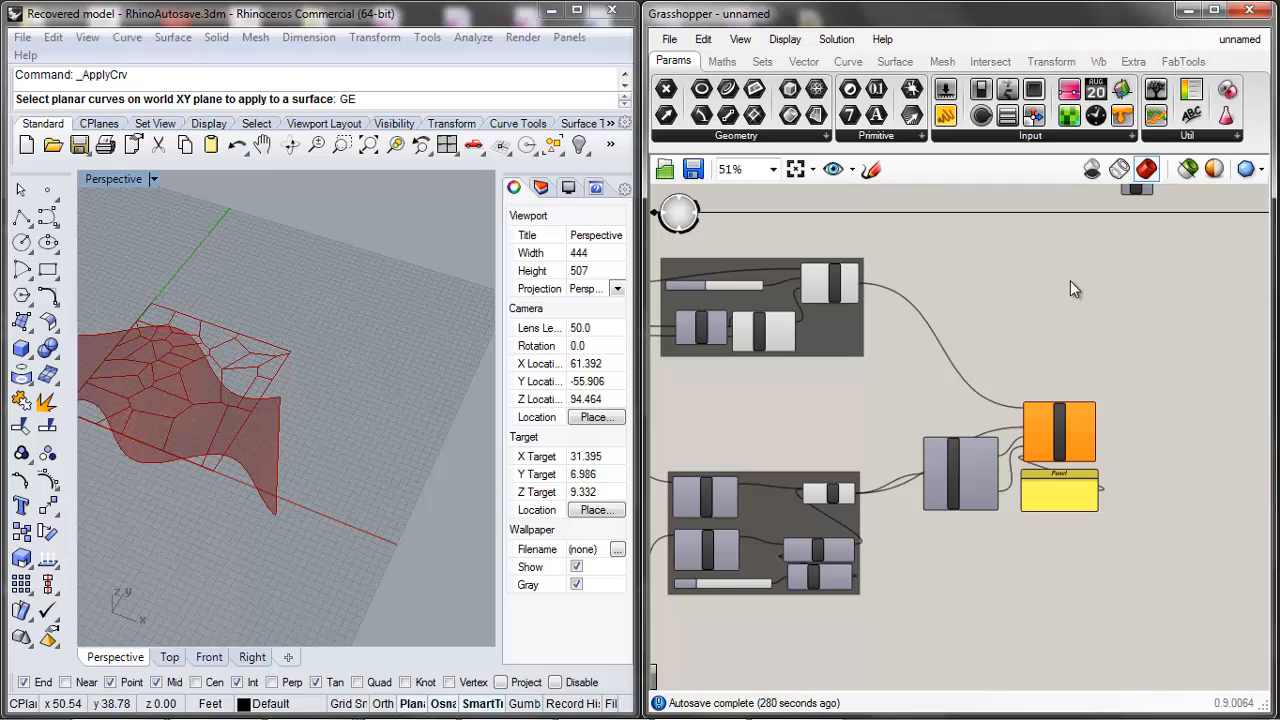
# Step: Add a Bounding Box component above Surface Morph
pyautogui.scroll(2, 1040, 400)
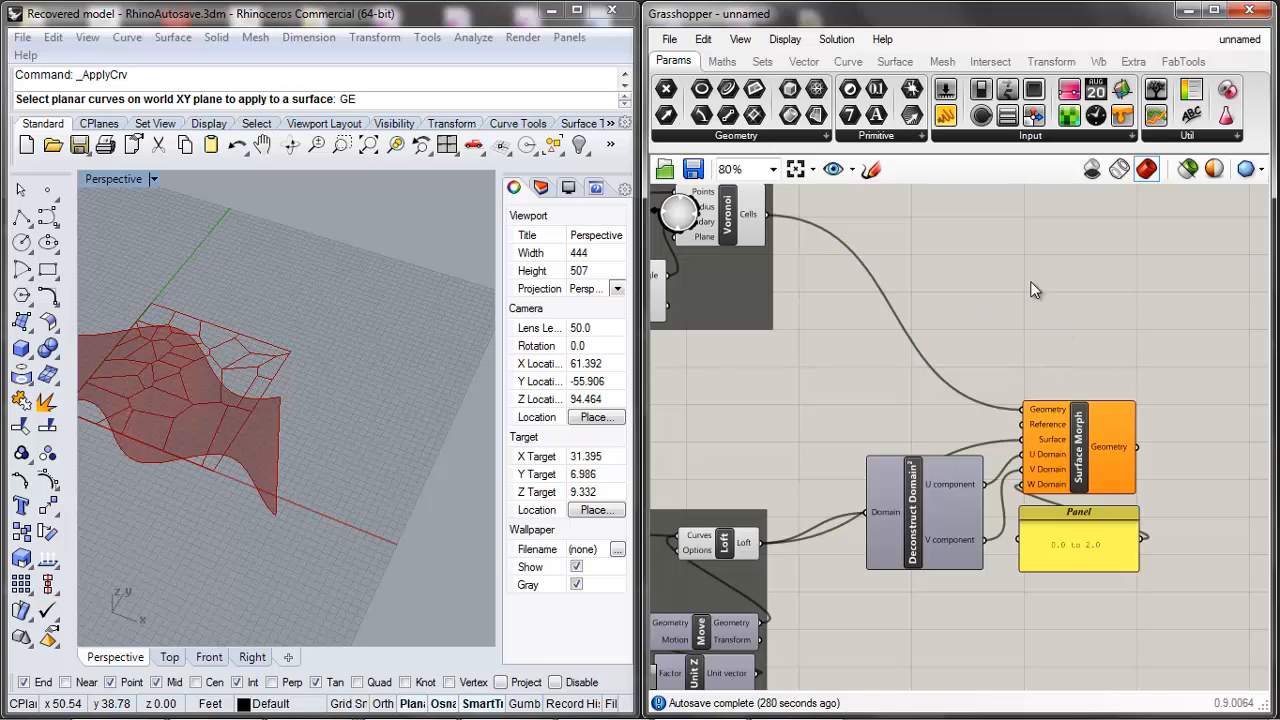
pyautogui.scroll(-6, 1038, 290)
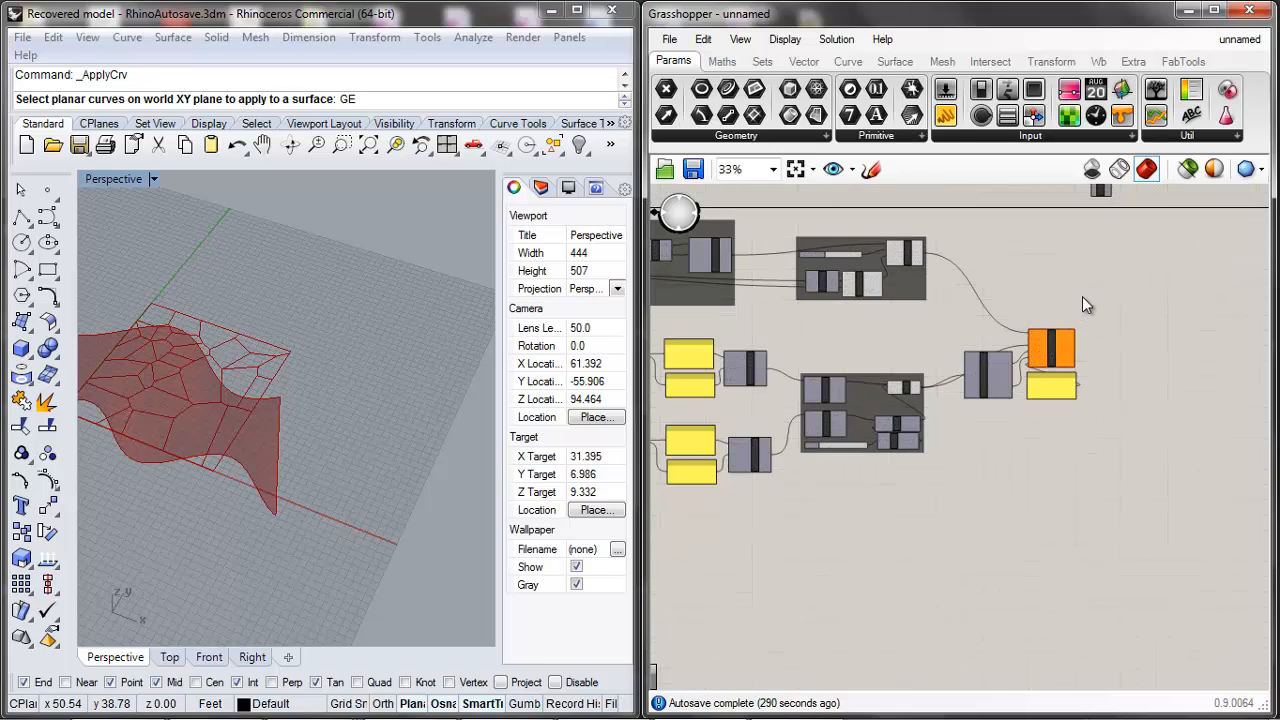
pyautogui.scroll(4, 1015, 313)
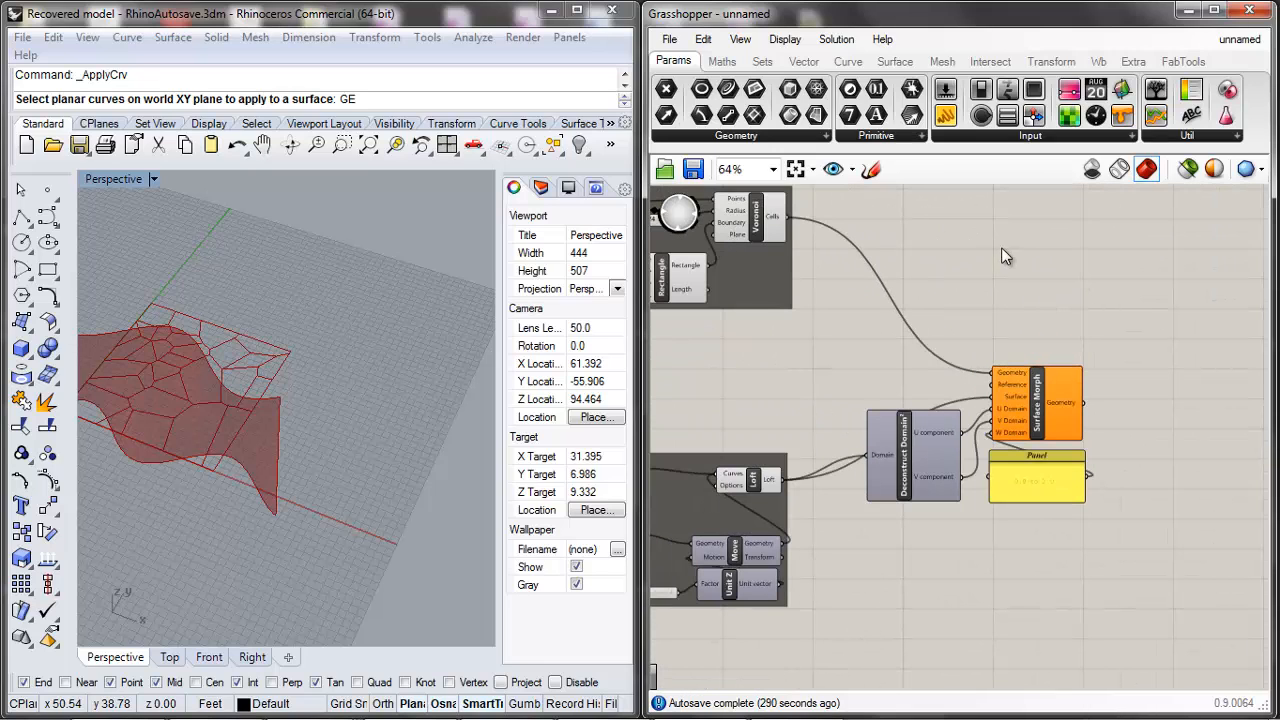
pyautogui.doubleClick(1001, 247)
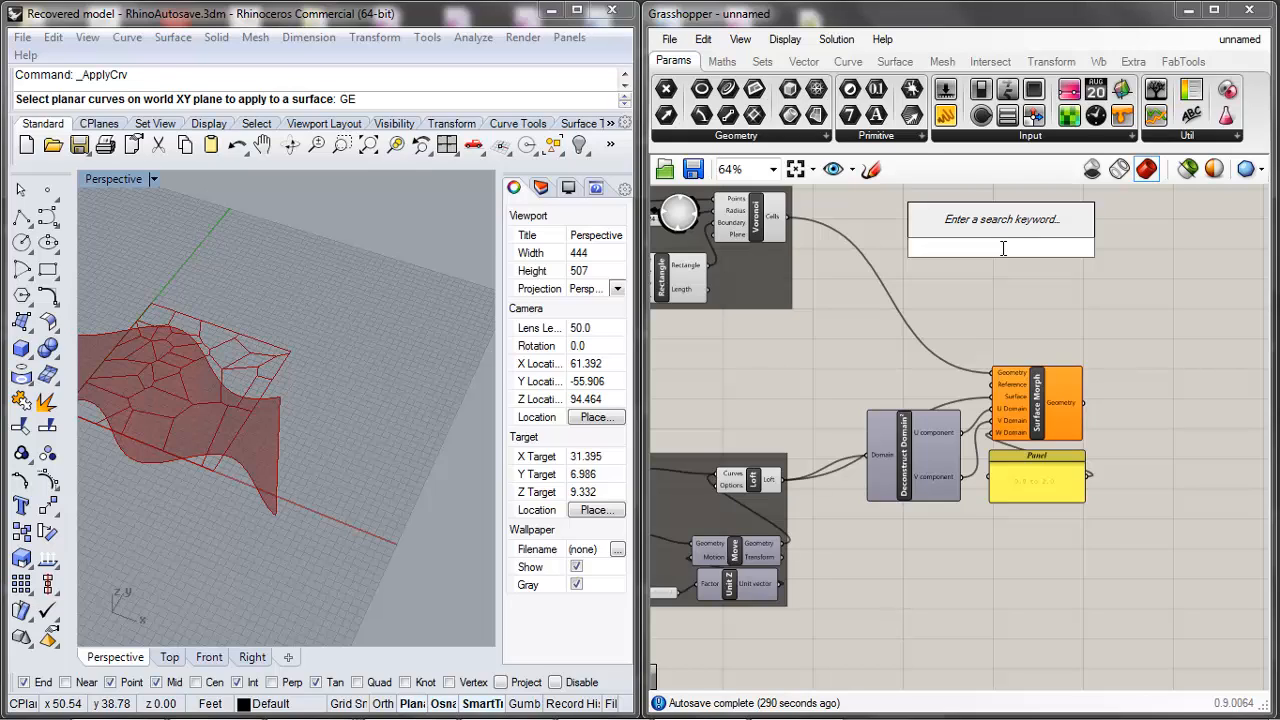
pyautogui.write('b')
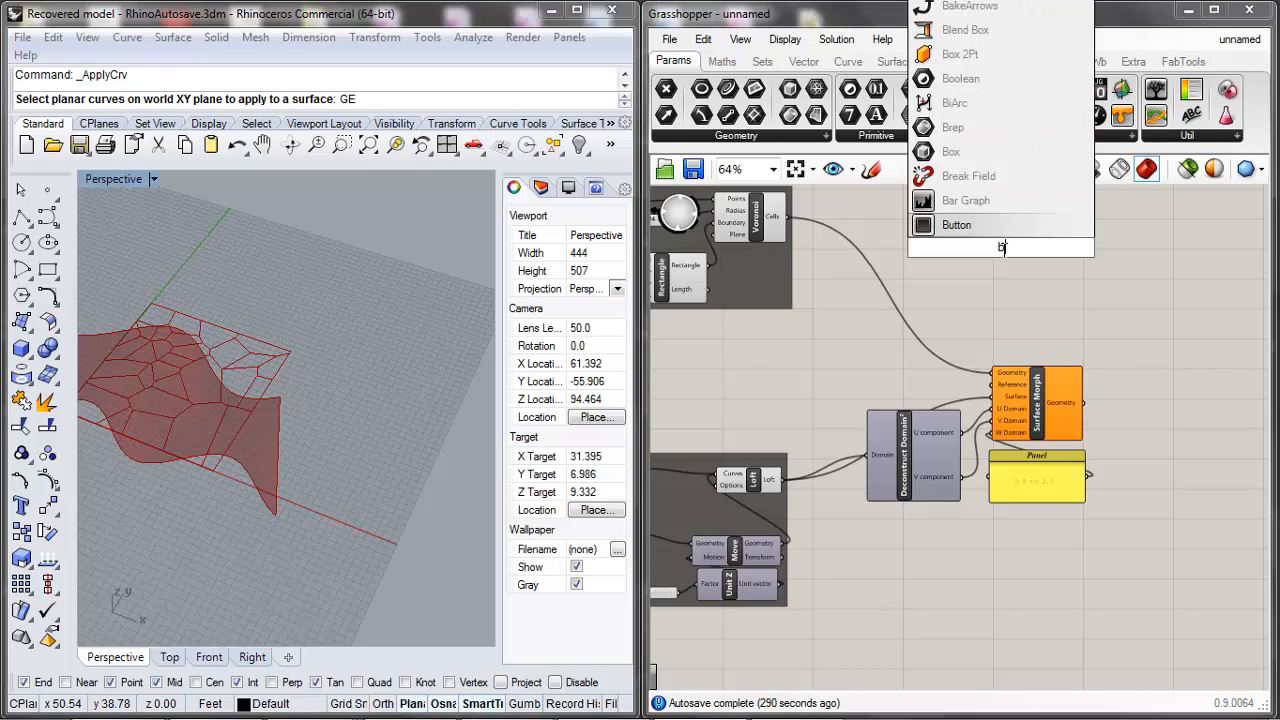
pyautogui.write('ounding')
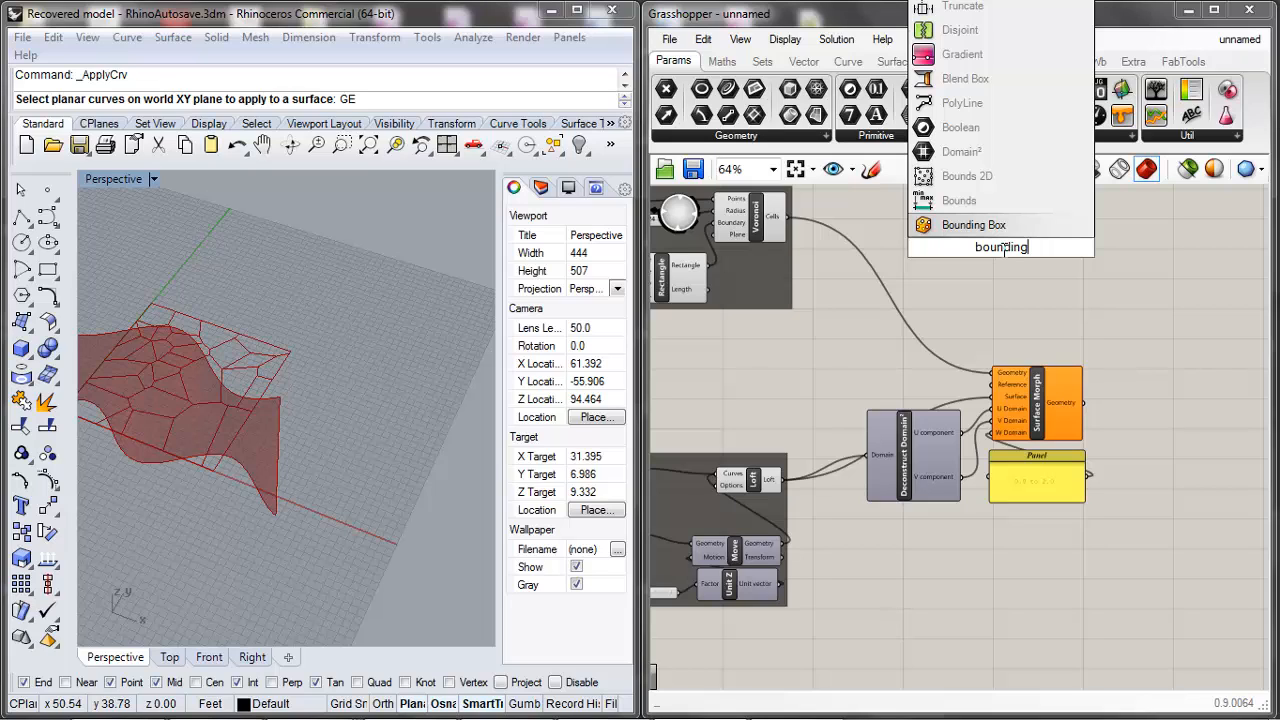
pyautogui.click(1002, 250)
pyautogui.scroll(2, 1010, 280)
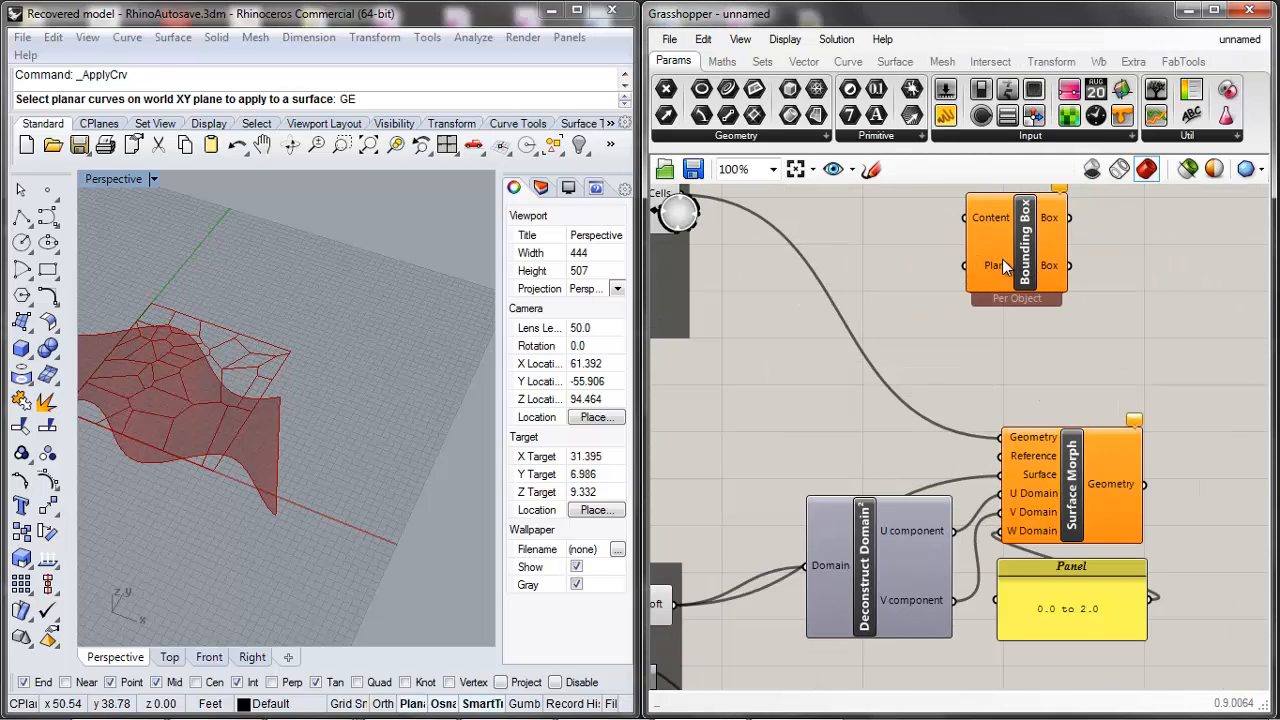
# Step: Connect the Loft output to the Content input of Bounding Box and inspect the resulting box in the Rhino viewport
pyautogui.click(1012, 283)
pyautogui.scroll(-2, 1012, 283)
pyautogui.scroll(3, 1008, 286)
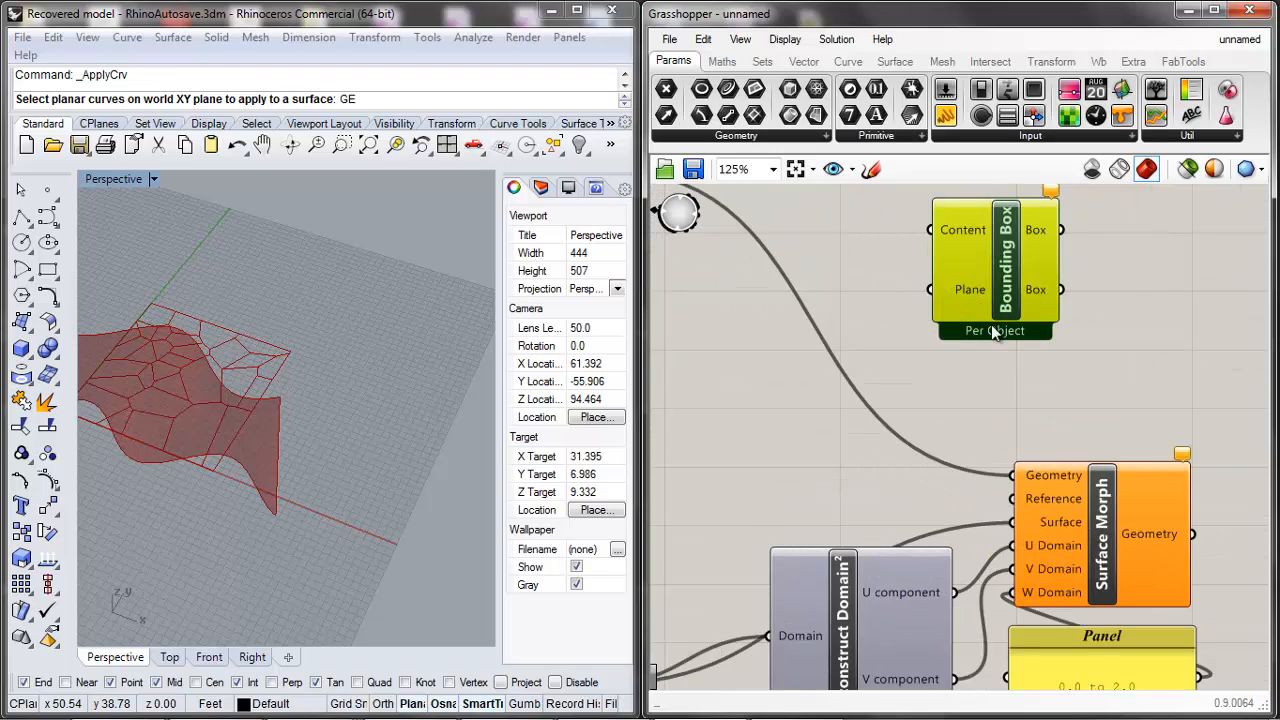
pyautogui.scroll(-2, 1005, 288)
pyautogui.scroll(2, 1000, 286)
pyautogui.scroll(-2, 930, 280)
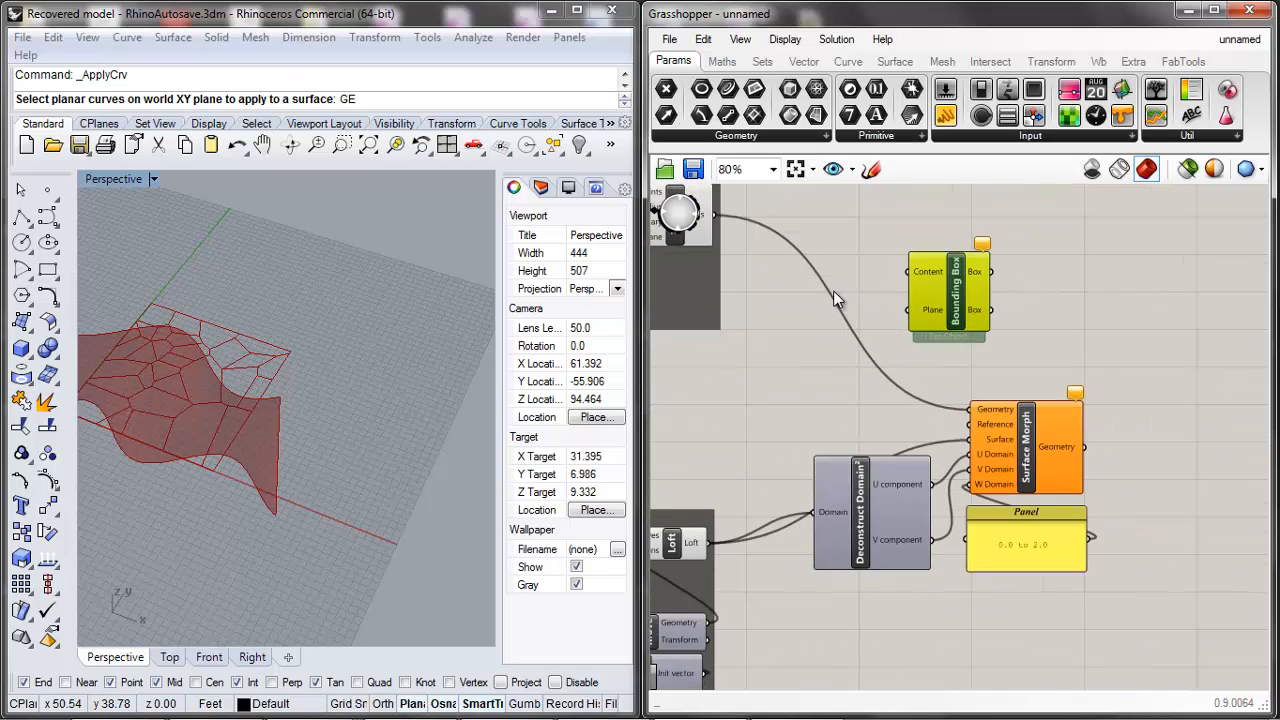
pyautogui.click(928, 279)
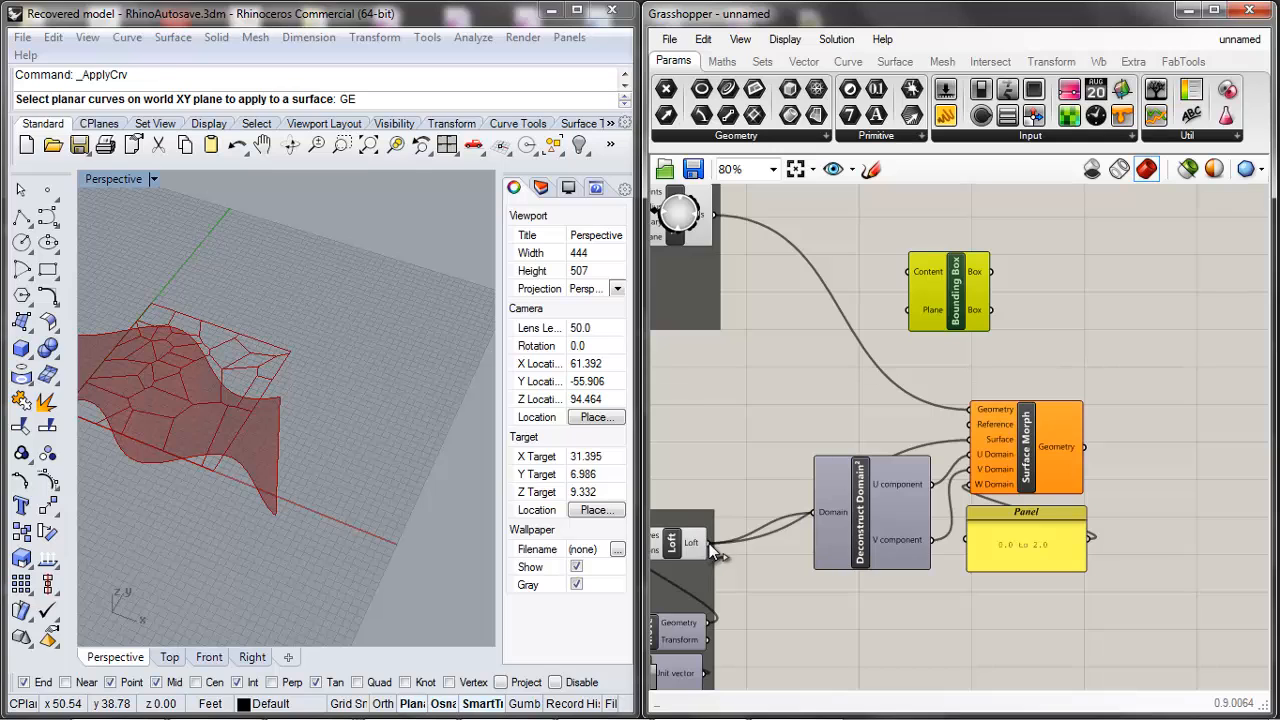
pyautogui.moveTo(708, 543); pyautogui.dragTo(890, 271)
pyautogui.click(872, 276)
pyautogui.scroll(2, 230, 432)
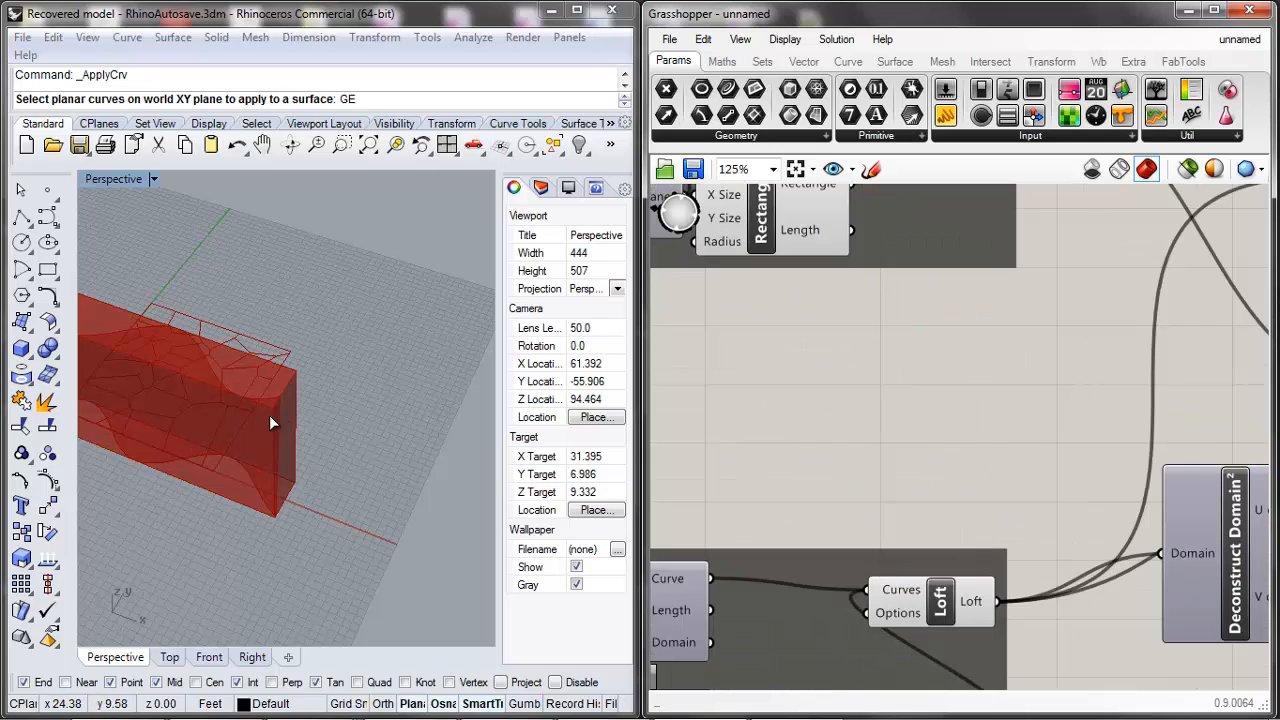
pyautogui.moveTo(271, 423); pyautogui.dragTo(195, 348, button='right')
pyautogui.scroll(-4, 876, 375)
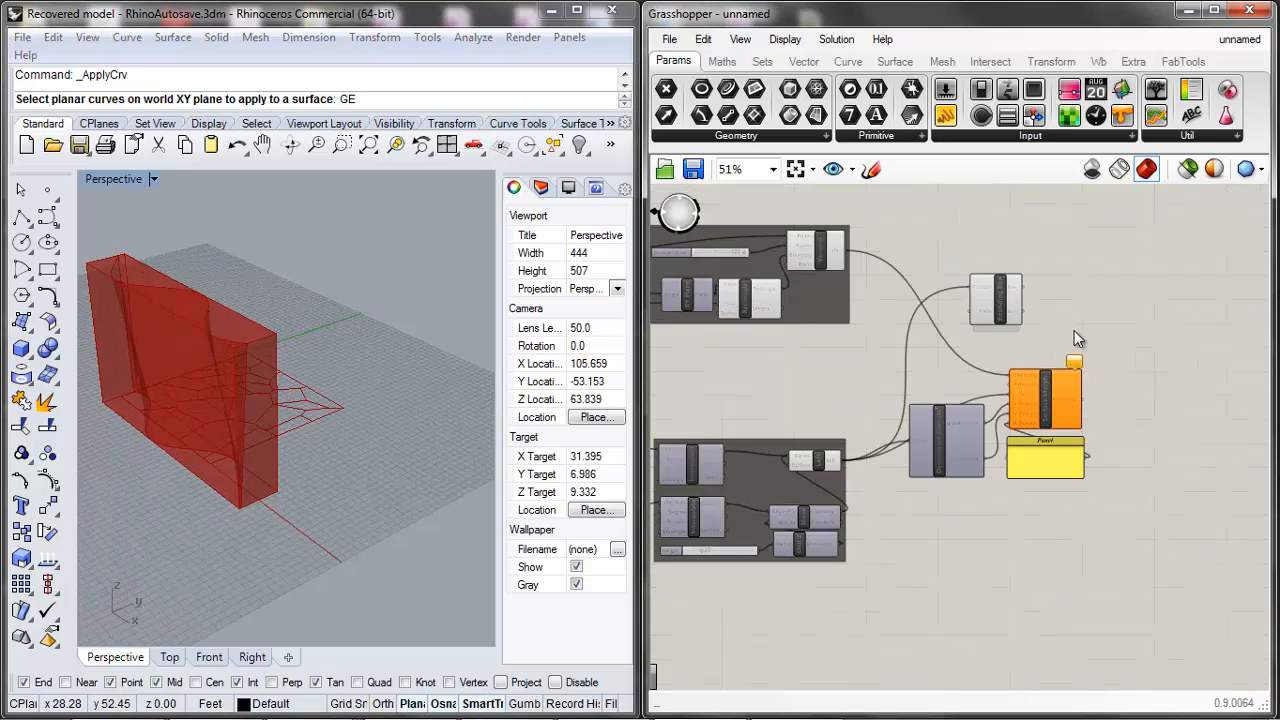
# Step: Replace the Content input of Bounding Box with the Voronoi Cells output and inspect the boxes in the Rhino viewport
pyautogui.scroll(3, 1040, 320)
pyautogui.scroll(-3, 940, 285)
pyautogui.scroll(3, 876, 278)
pyautogui.click(845, 240)
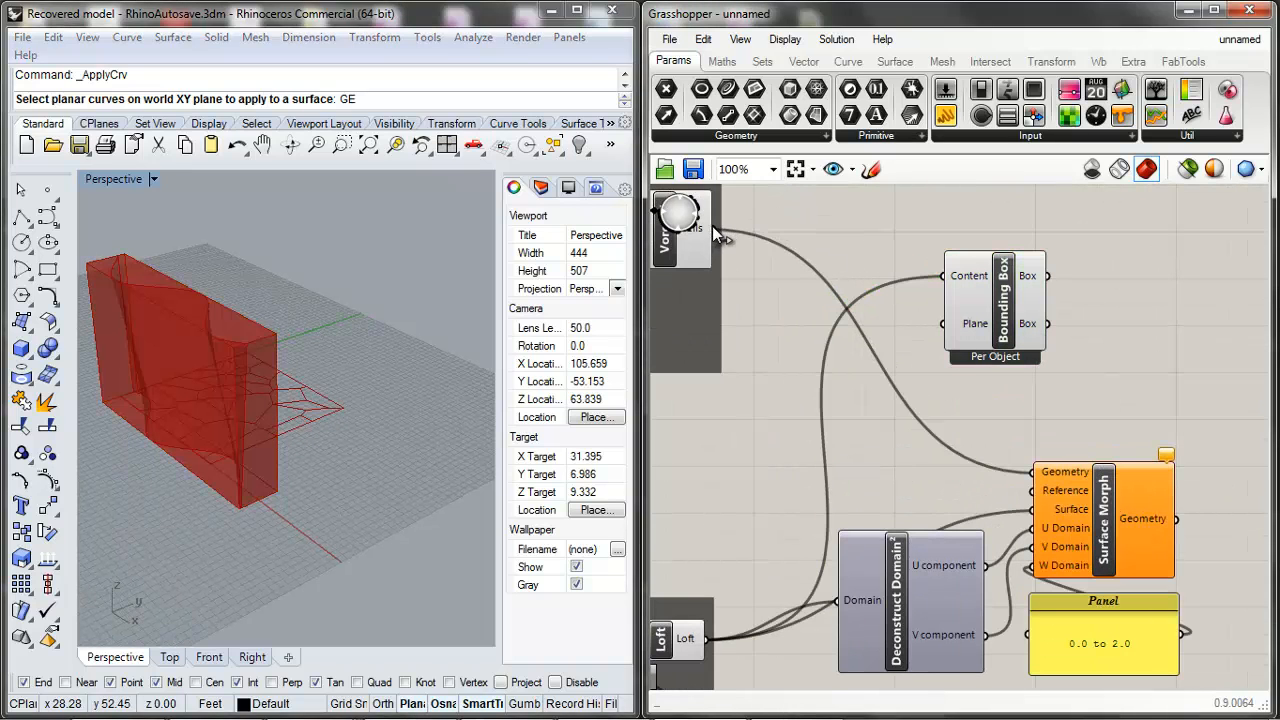
pyautogui.moveTo(713, 229); pyautogui.dragTo(945, 276)
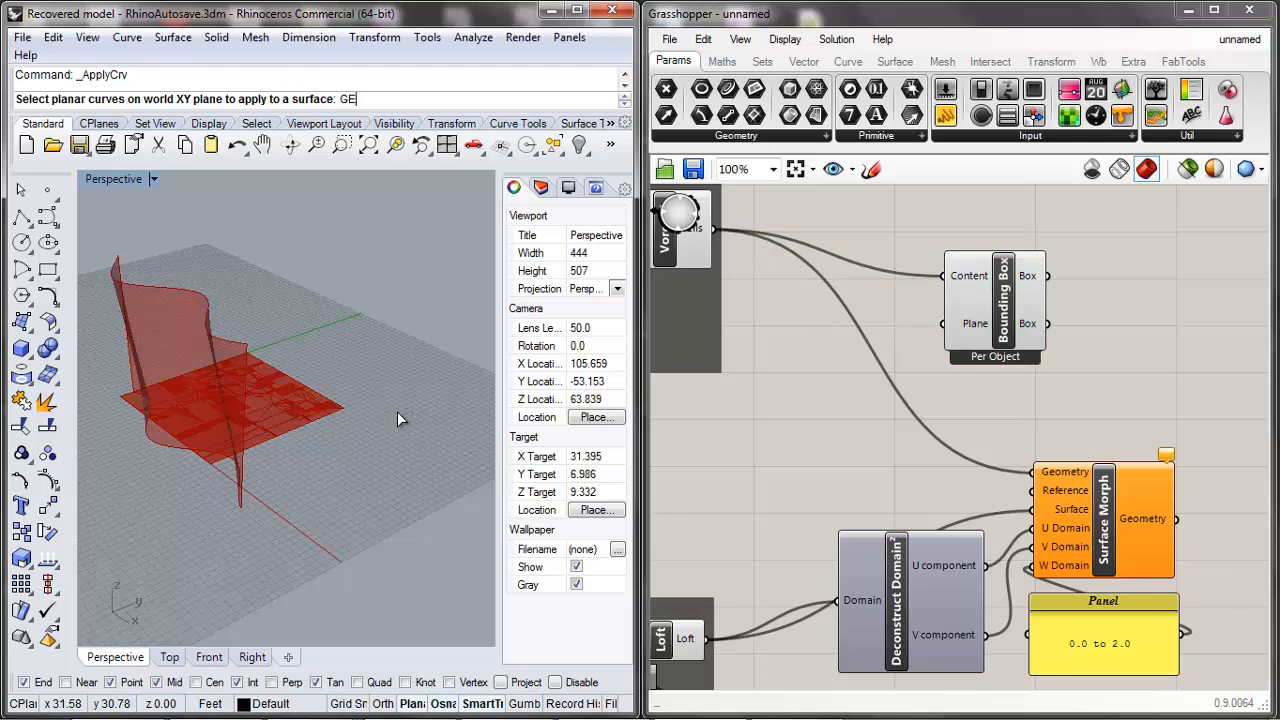
pyautogui.scroll(5, 258, 409)
pyautogui.scroll(3, 258, 409)
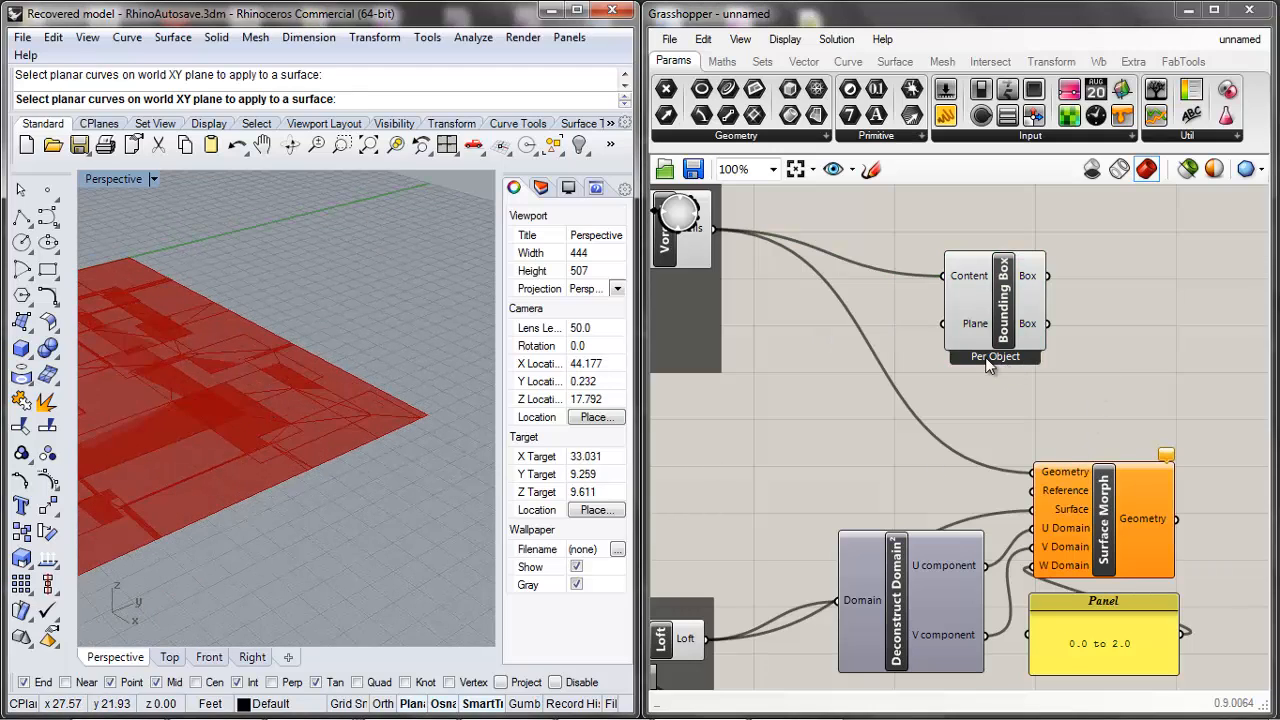
# Step: Switch the Bounding Box component from Per Object to Union Box
pyautogui.scroll(4, 1008, 362)
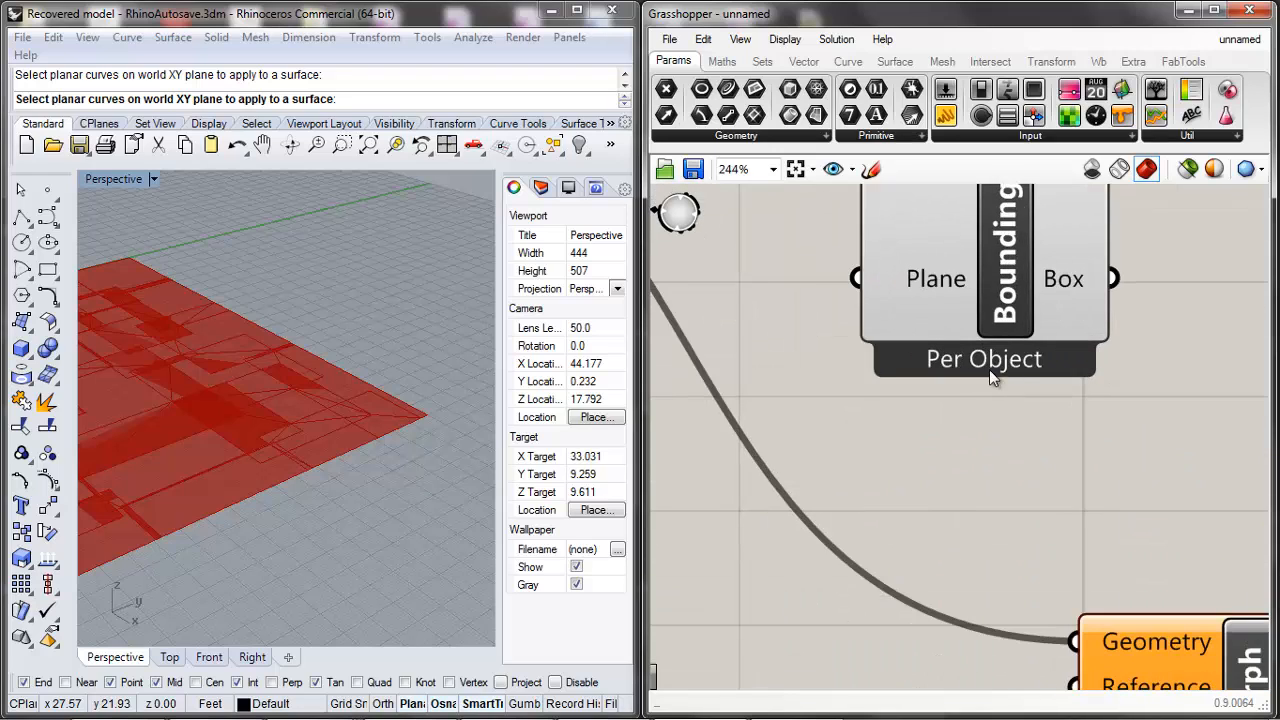
pyautogui.scroll(-5, 1033, 360)
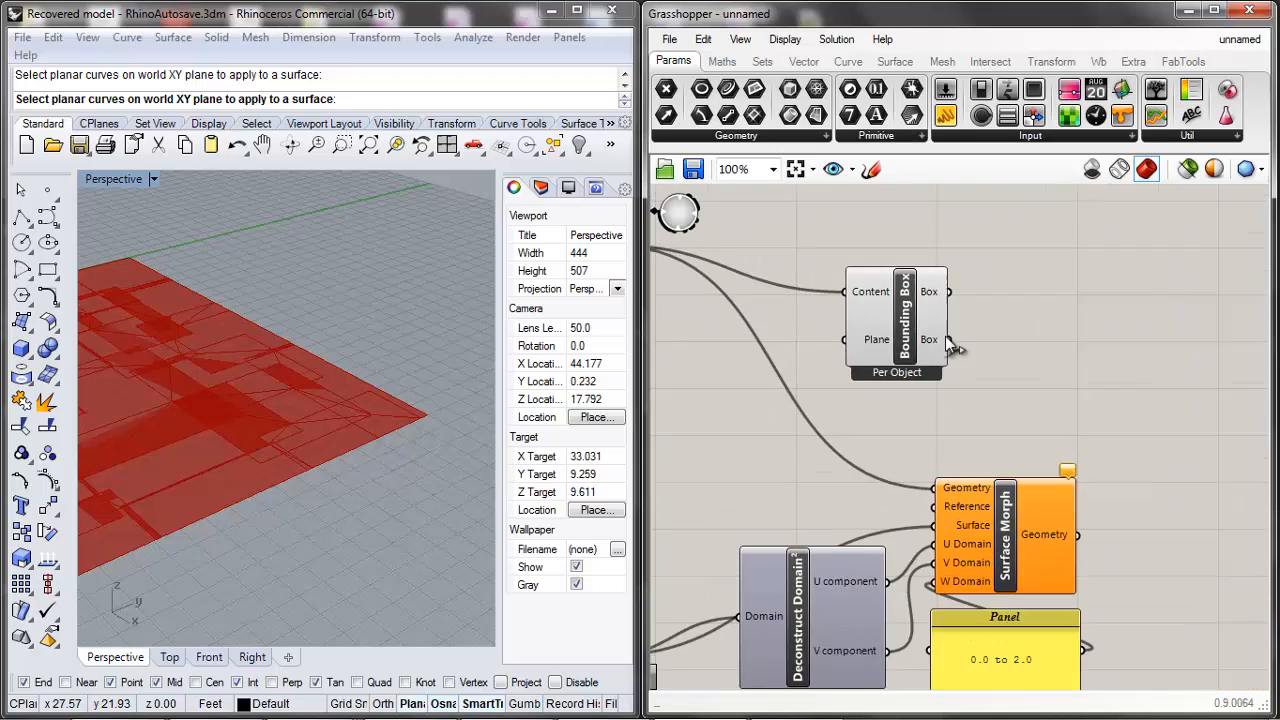
pyautogui.scroll(3, 800, 340)
pyautogui.rightClick(872, 345)
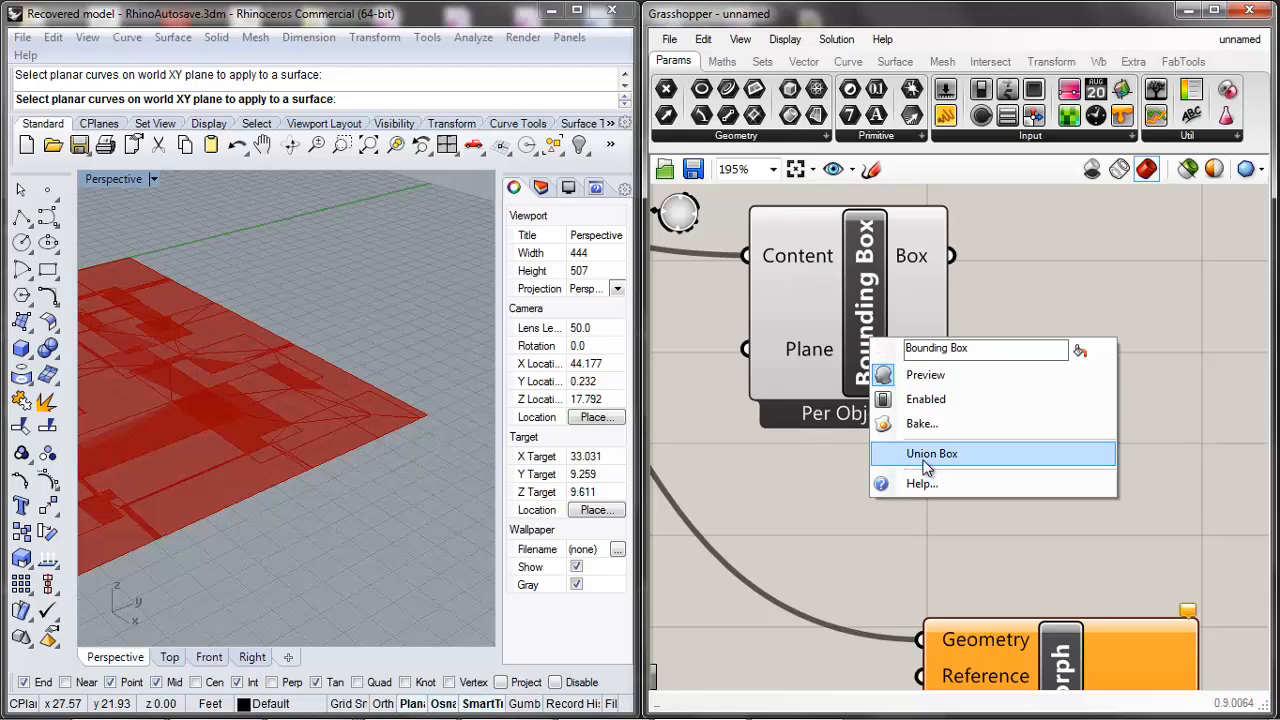
pyautogui.rightClick(829, 258)
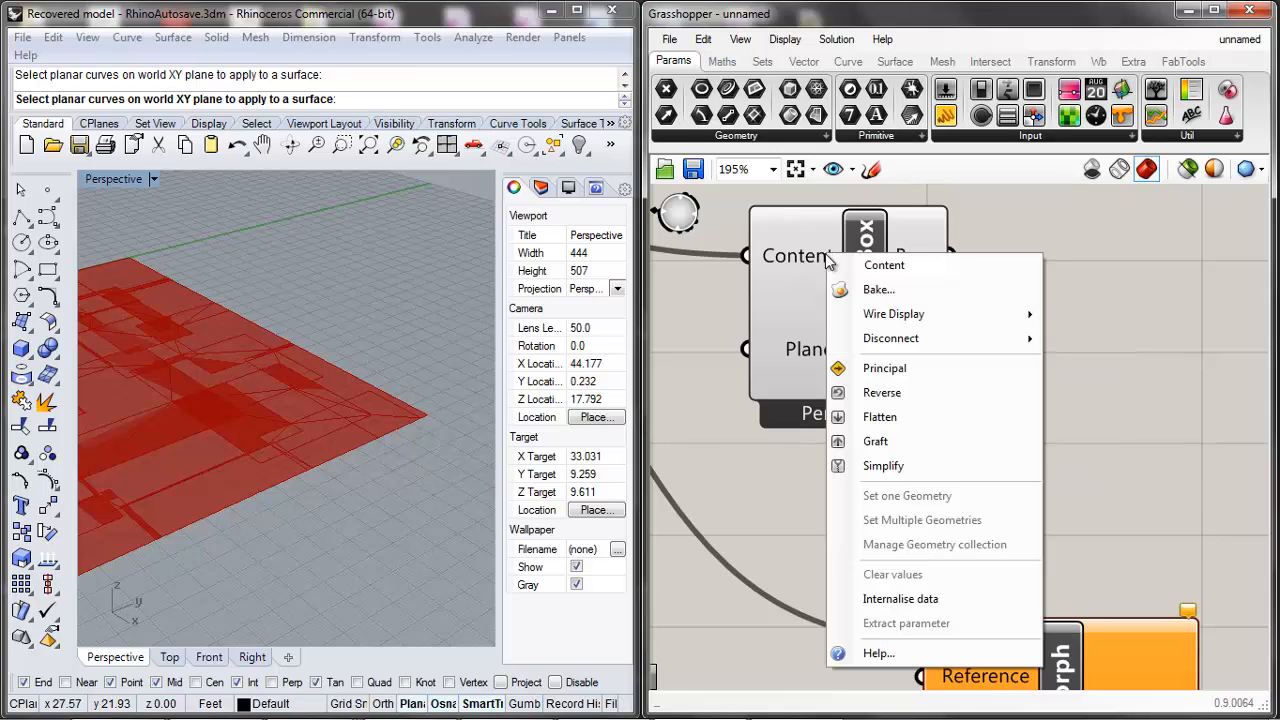
pyautogui.click(879, 245)
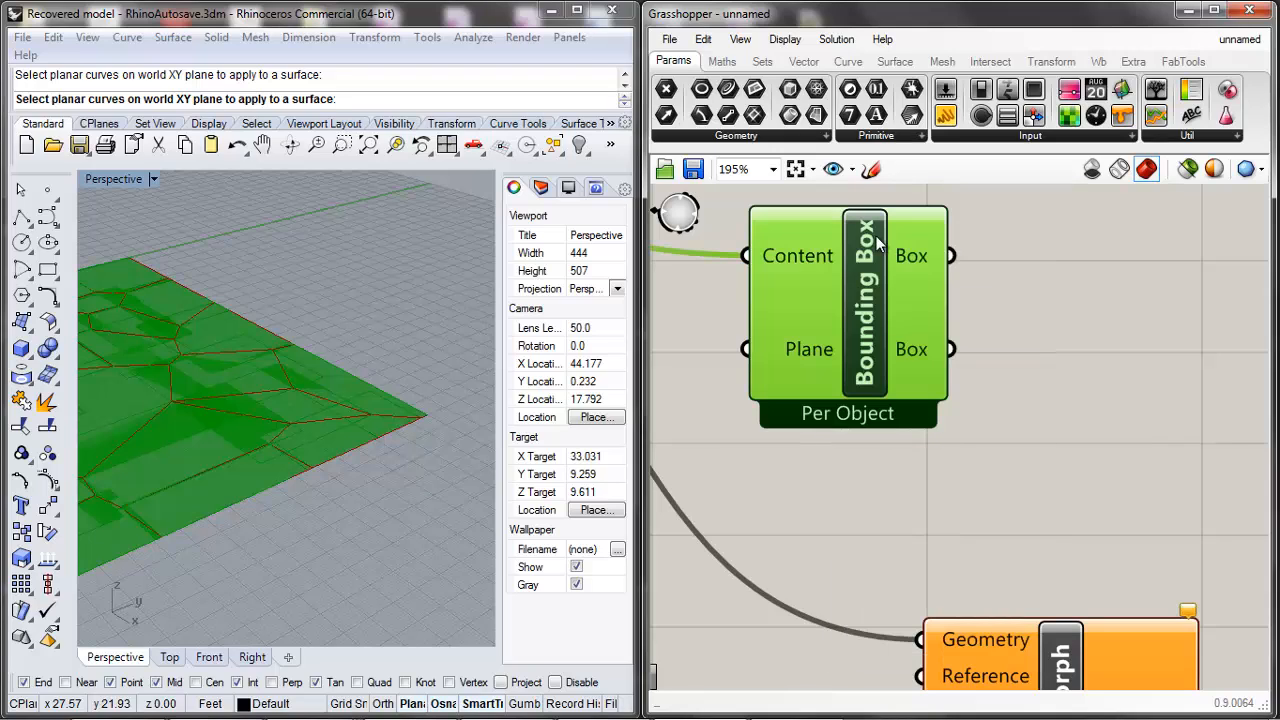
pyautogui.rightClick(877, 238)
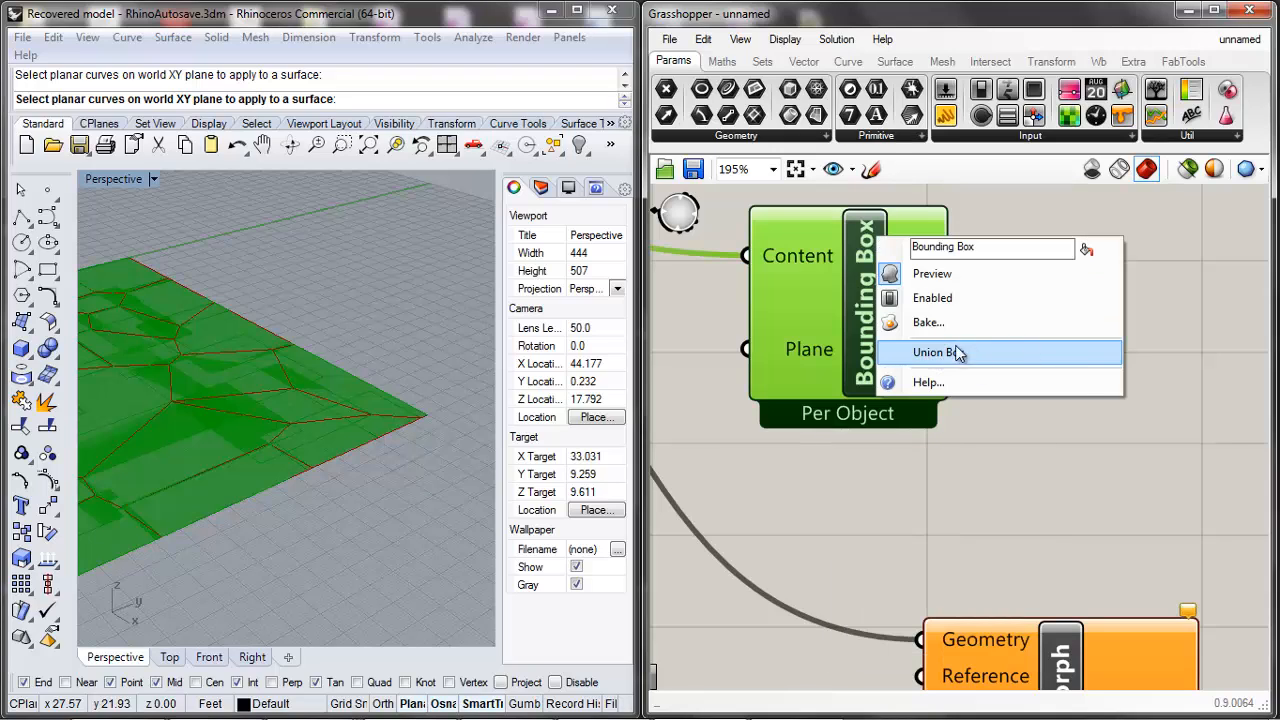
pyautogui.click(987, 352)
pyautogui.click(1000, 416)
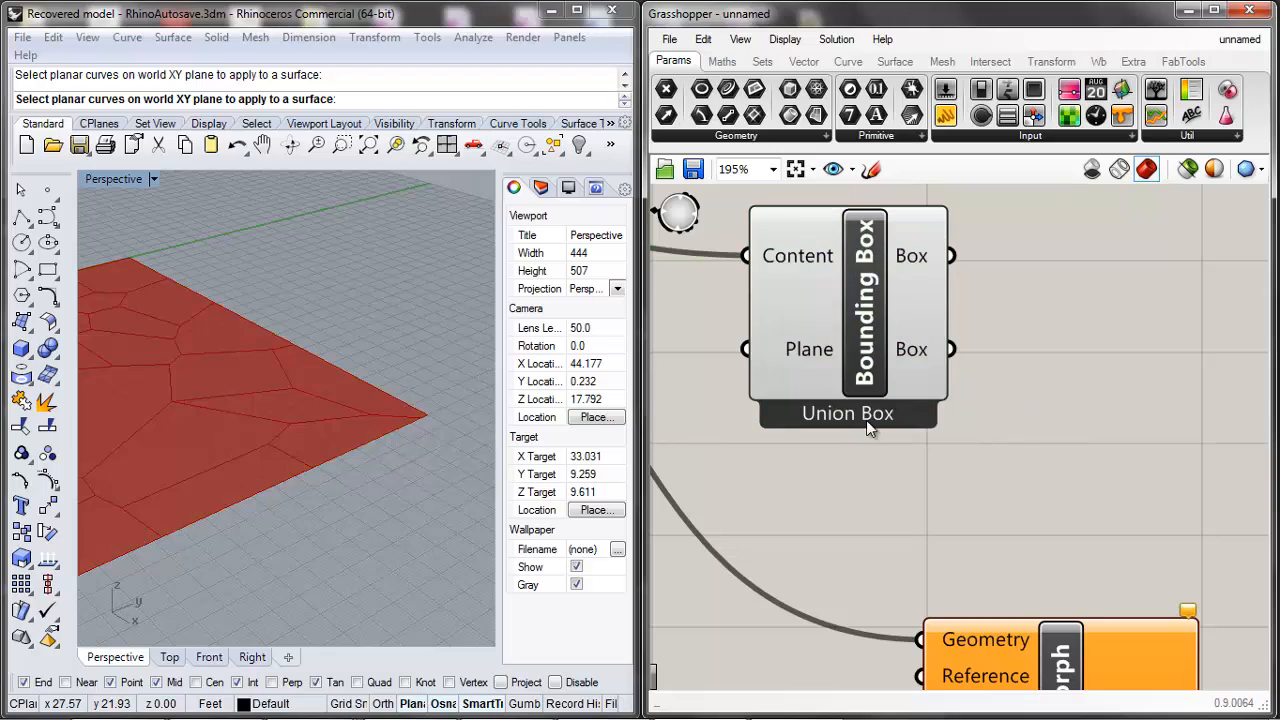
# Step: Read the Bounding Box component's help on what its two Box outputs deliver, and close the help
pyautogui.click(862, 352)
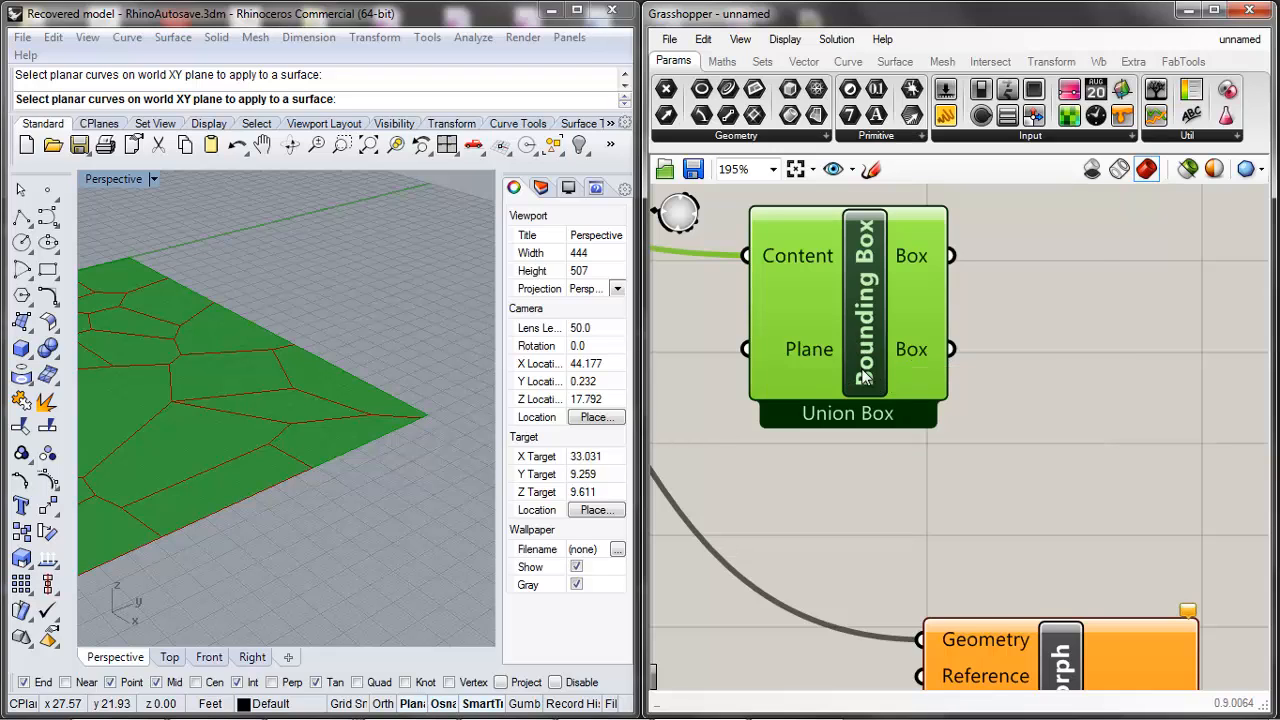
pyautogui.scroll(-5, 801, 365)
pyautogui.click(853, 379)
pyautogui.scroll(3, 825, 348)
pyautogui.rightClick(818, 355)
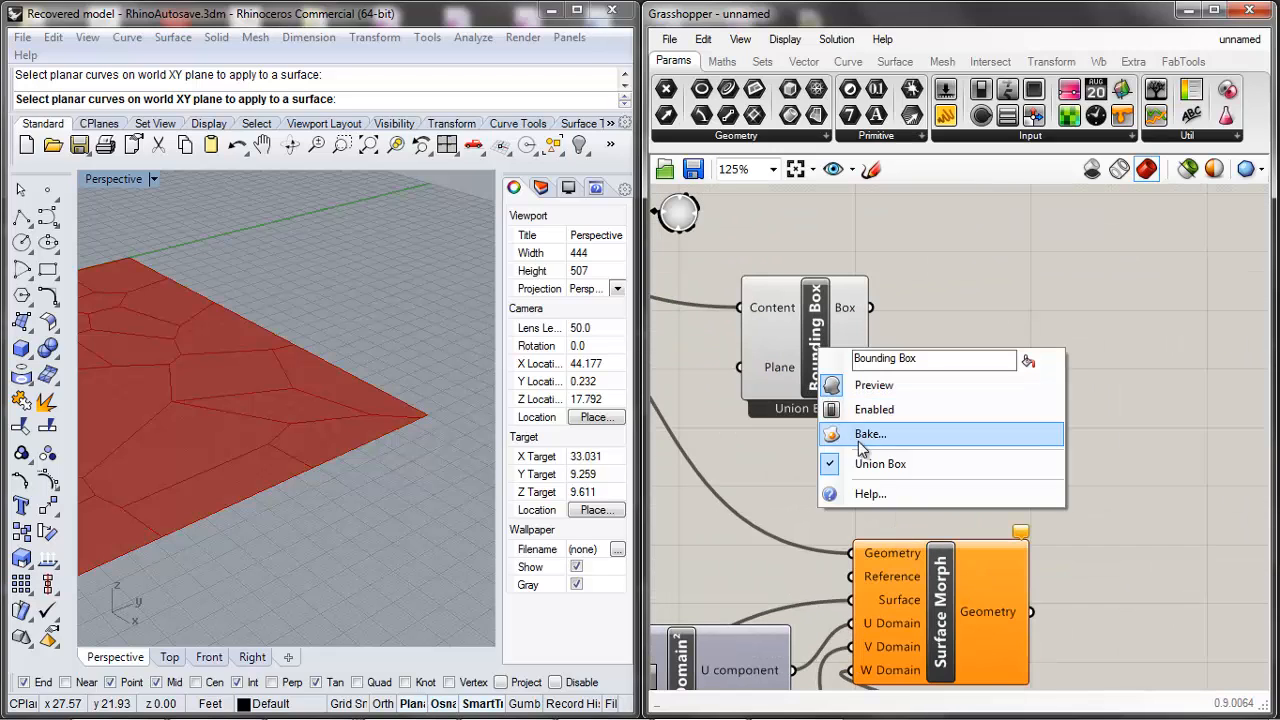
pyautogui.click(864, 492)
pyautogui.scroll(-2, 873, 549)
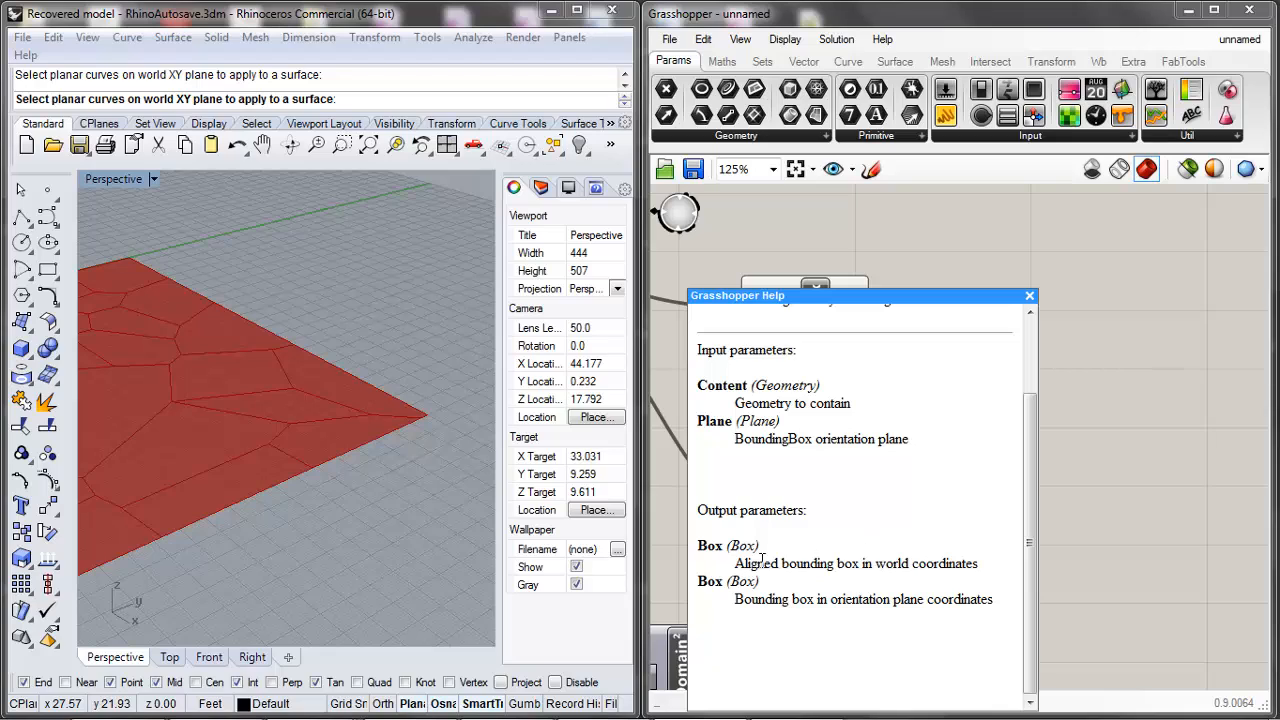
pyautogui.moveTo(735, 563); pyautogui.dragTo(948, 566)
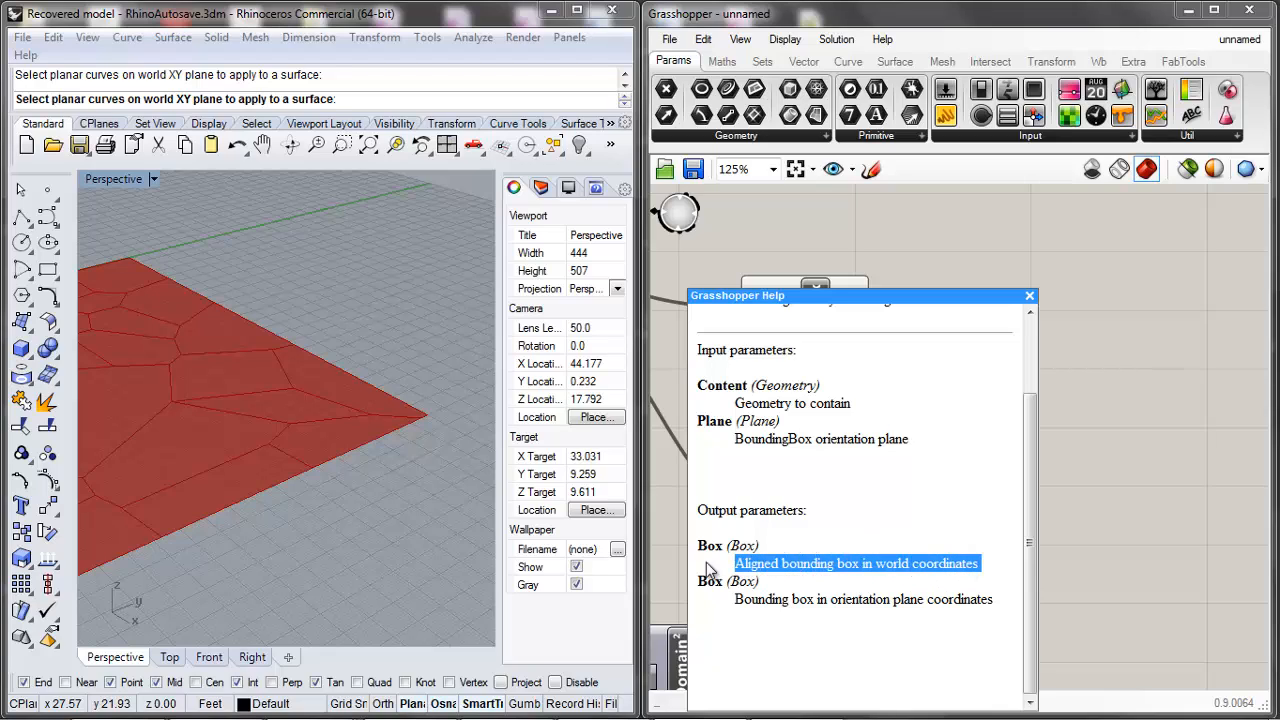
pyautogui.click(882, 590)
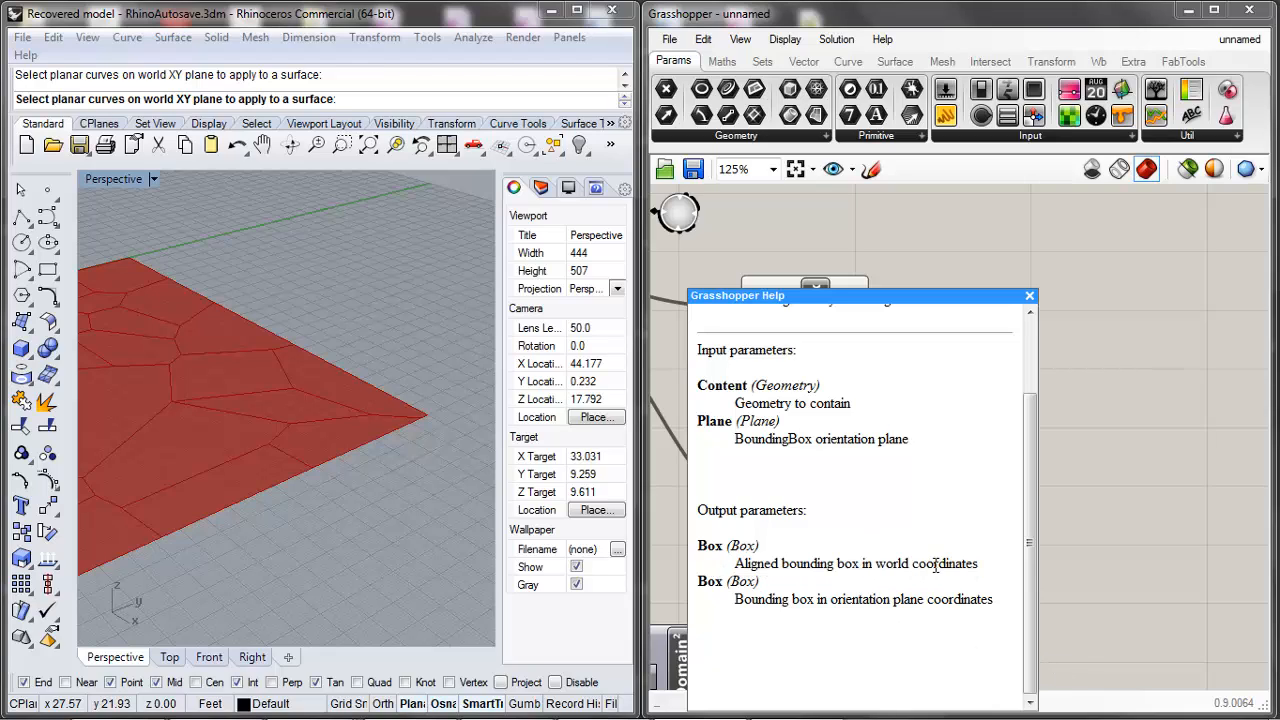
pyautogui.moveTo(735, 600); pyautogui.dragTo(968, 598)
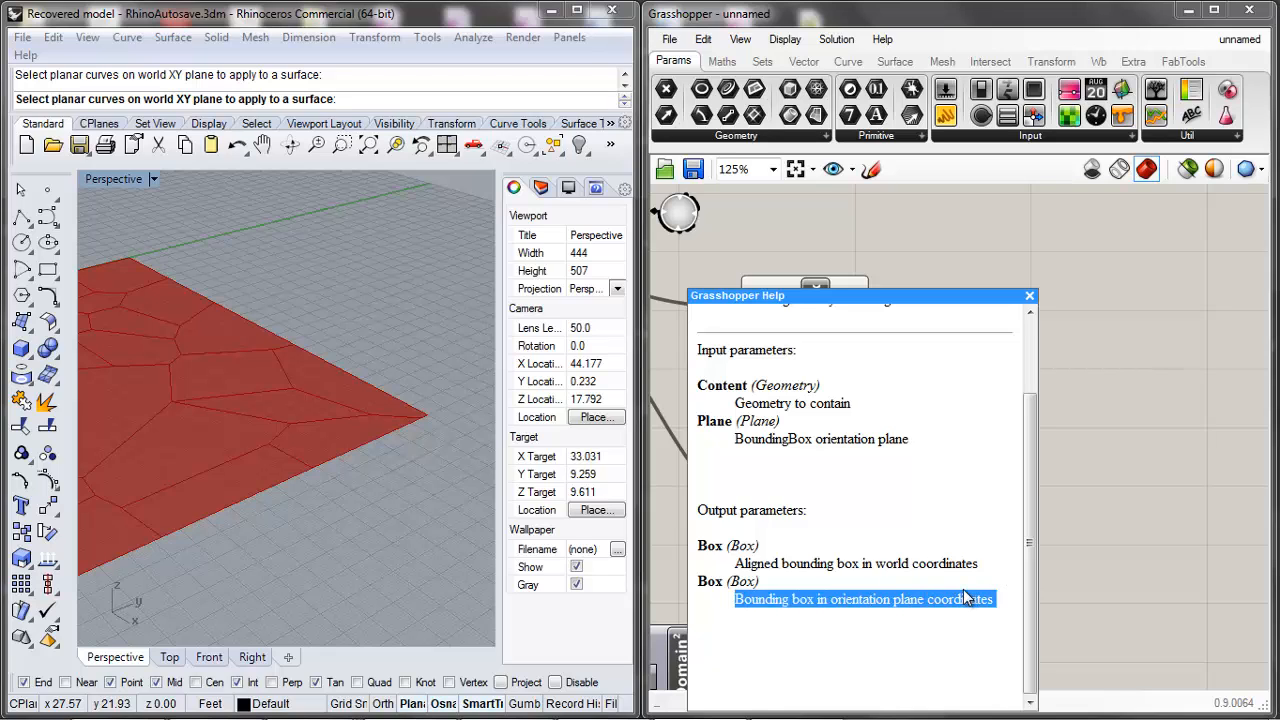
pyautogui.click(968, 598)
pyautogui.click(1029, 295)
pyautogui.scroll(1, 803, 320)
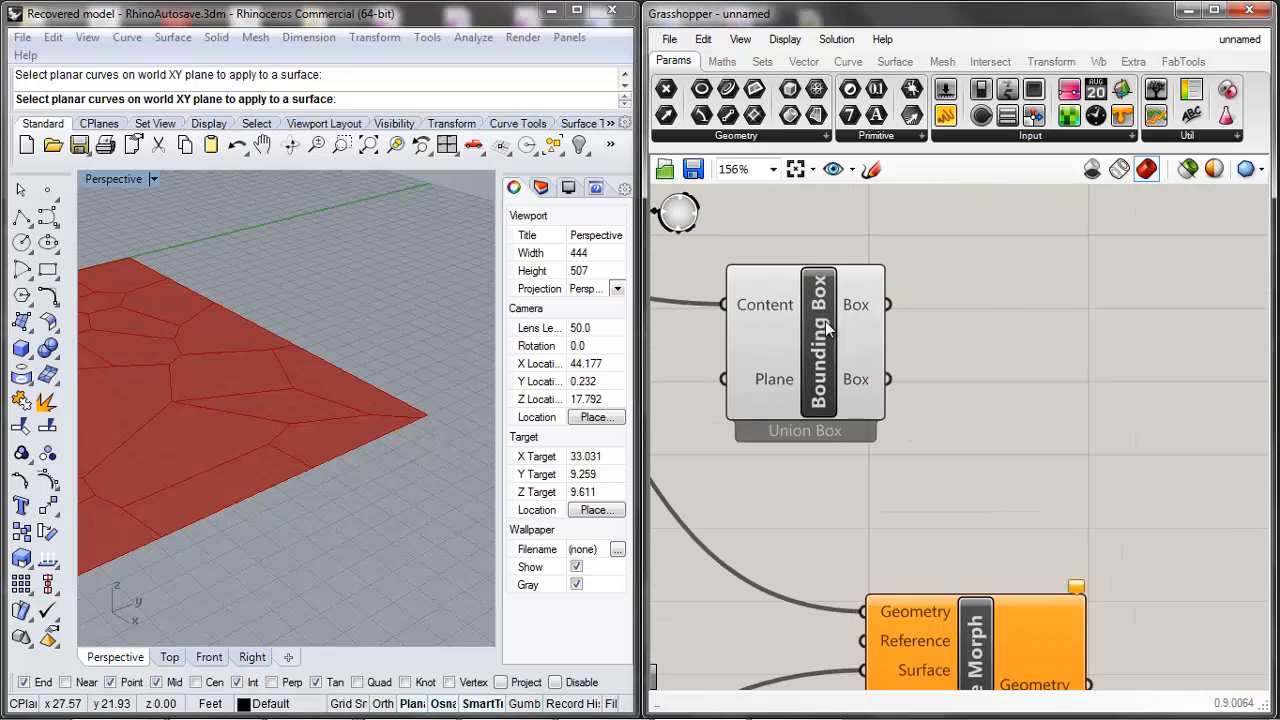
pyautogui.click(825, 322)
pyautogui.click(955, 351)
pyautogui.scroll(-4, 930, 339)
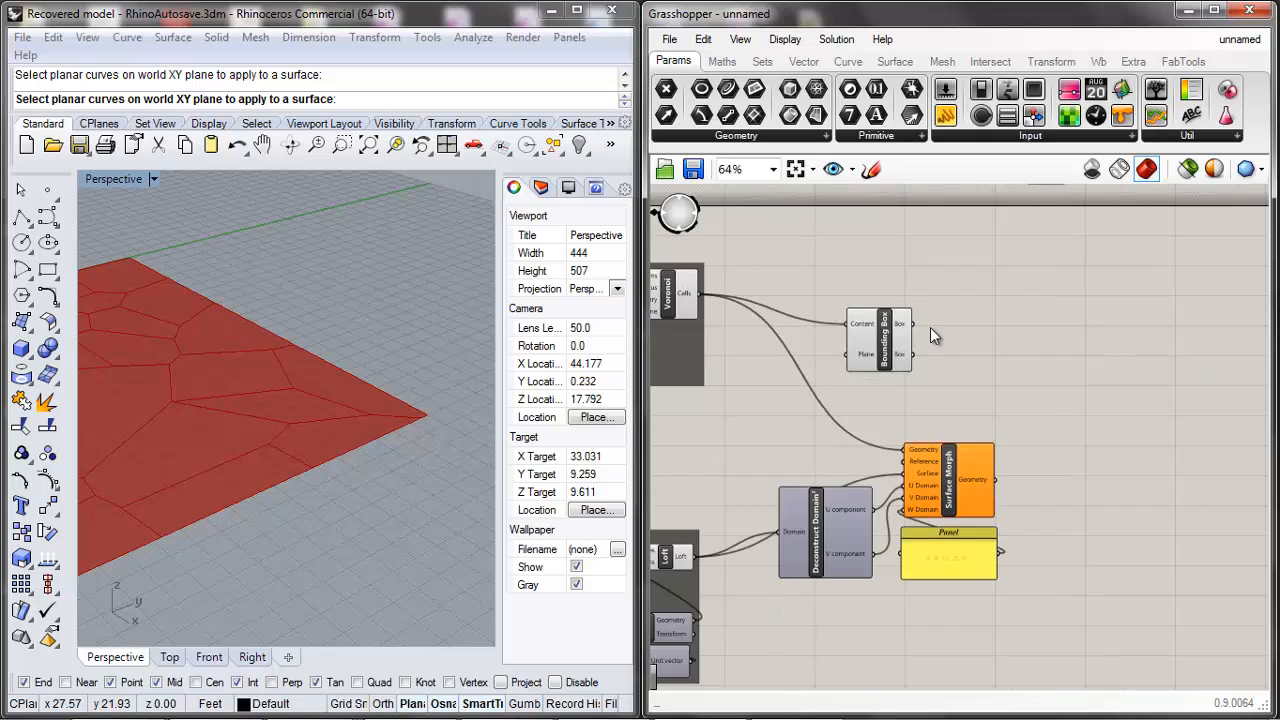
pyautogui.scroll(-1, 1000, 340)
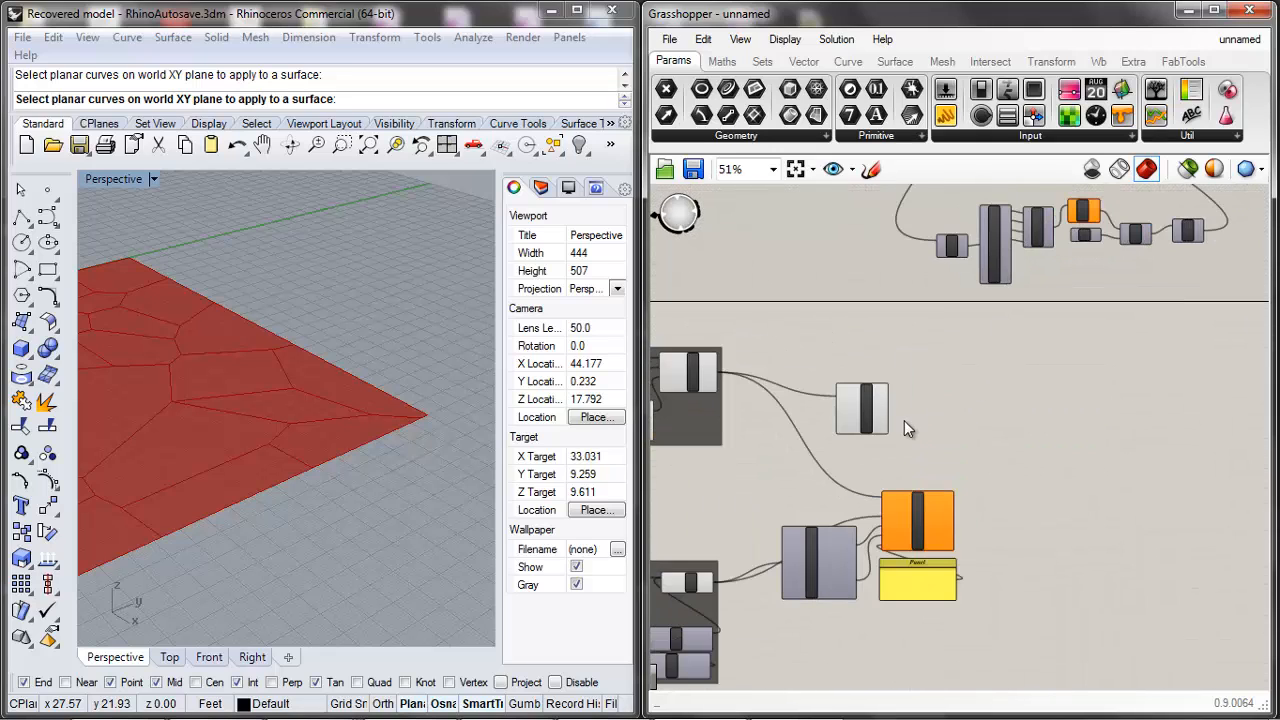
pyautogui.scroll(3, 904, 421)
pyautogui.click(860, 412)
pyautogui.click(1132, 246)
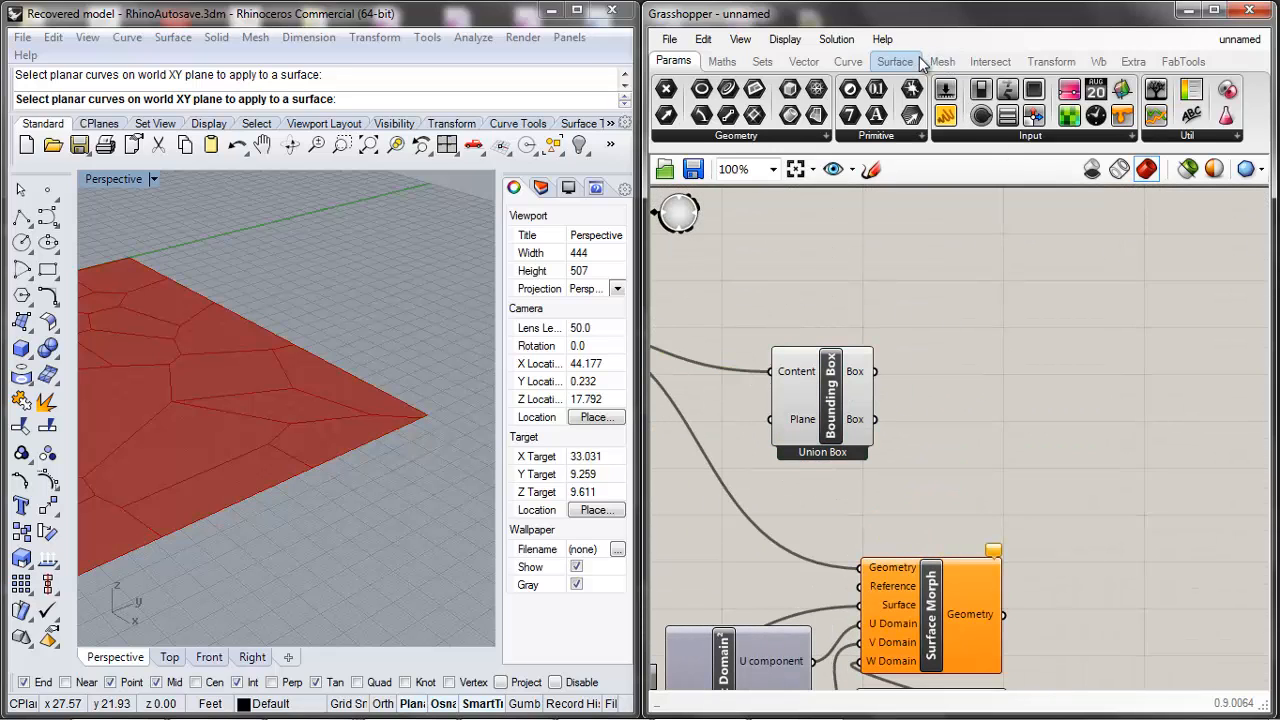
# Step: Try a Box Properties component beside Bounding Box and delete it
pyautogui.click(920, 62)
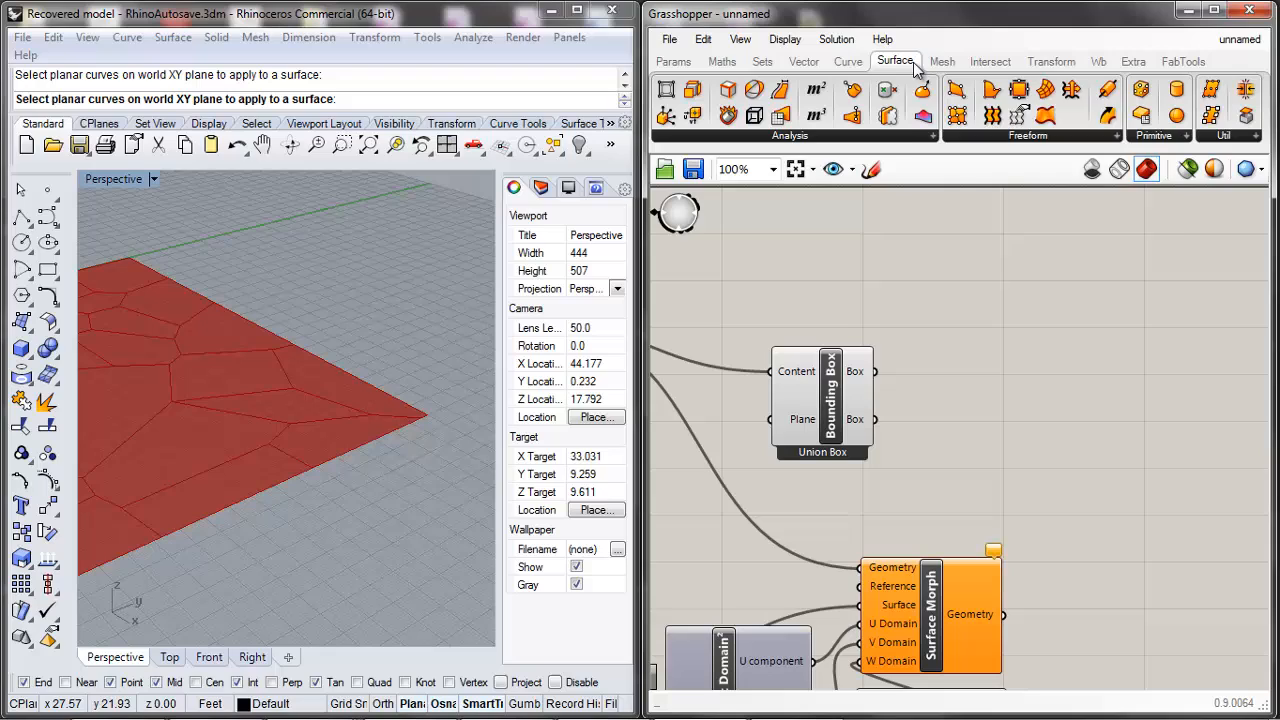
pyautogui.click(934, 140)
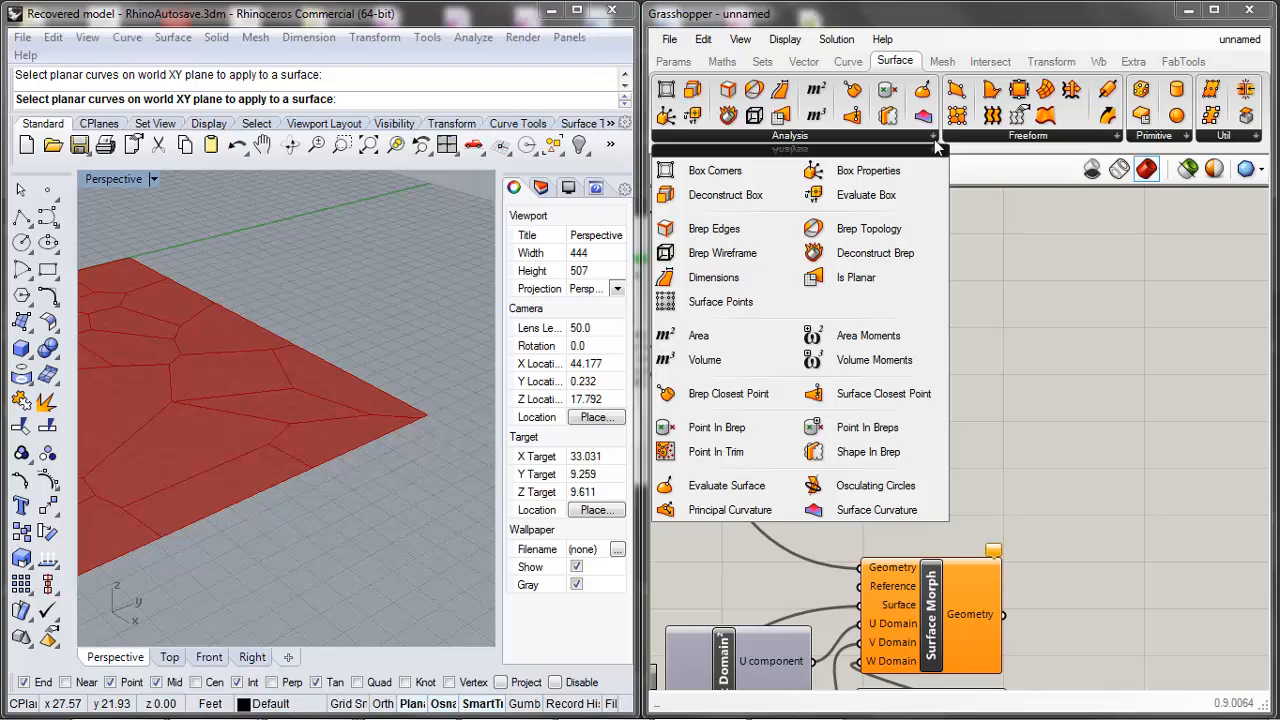
pyautogui.click(862, 174)
pyautogui.click(990, 388)
pyautogui.scroll(1, 1006, 391)
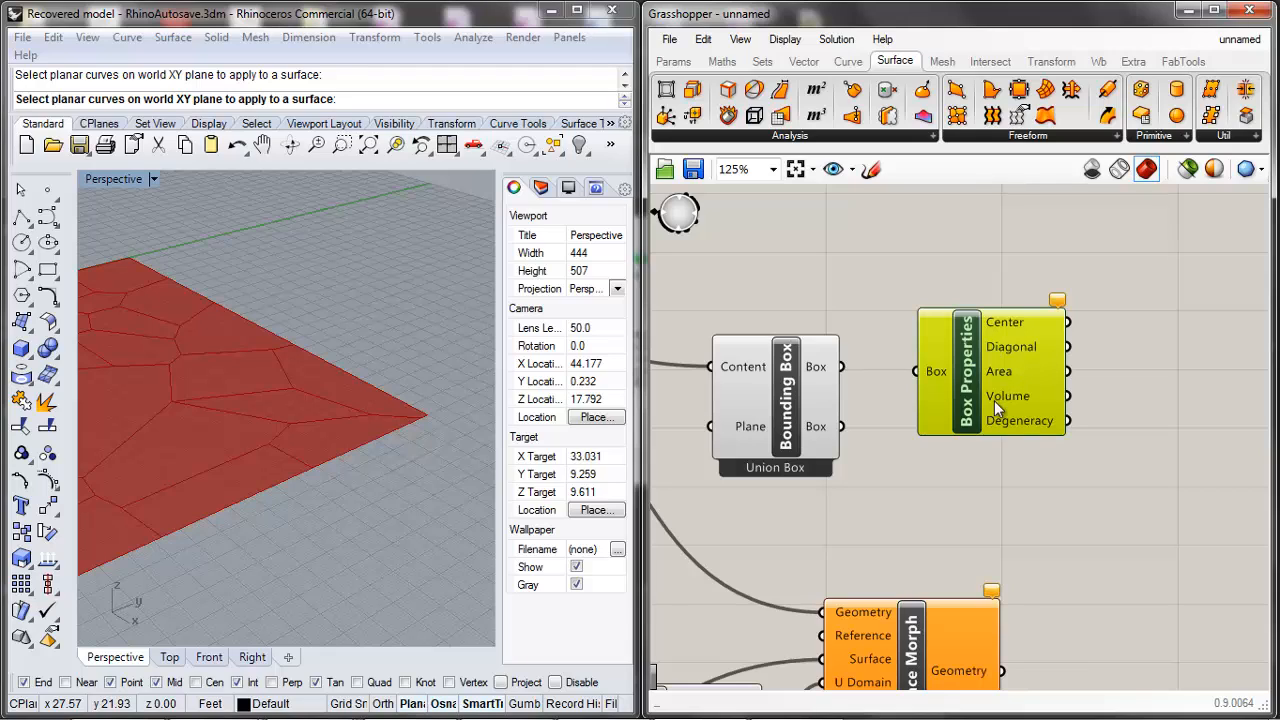
pyautogui.press('Delete')
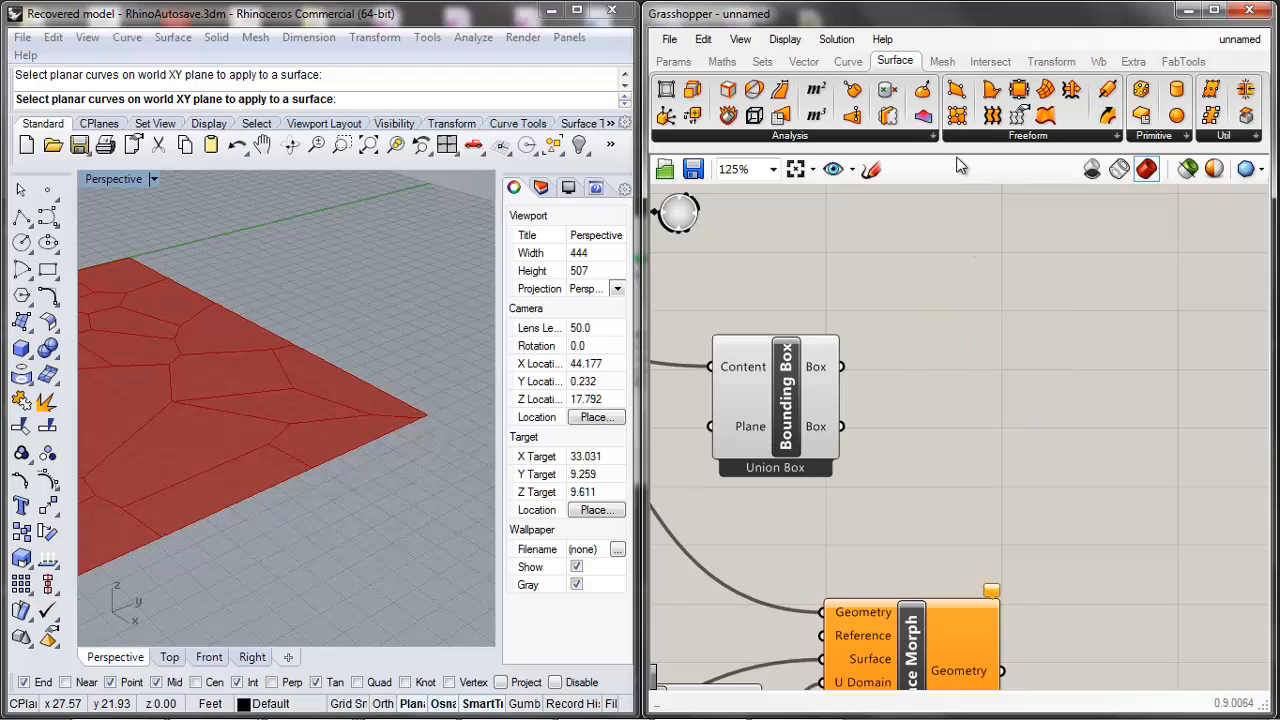
# Step: Add a Box Corners component fed by the second Box output of Bounding Box and inspect the corner points in the Rhino viewport
pyautogui.click(932, 136)
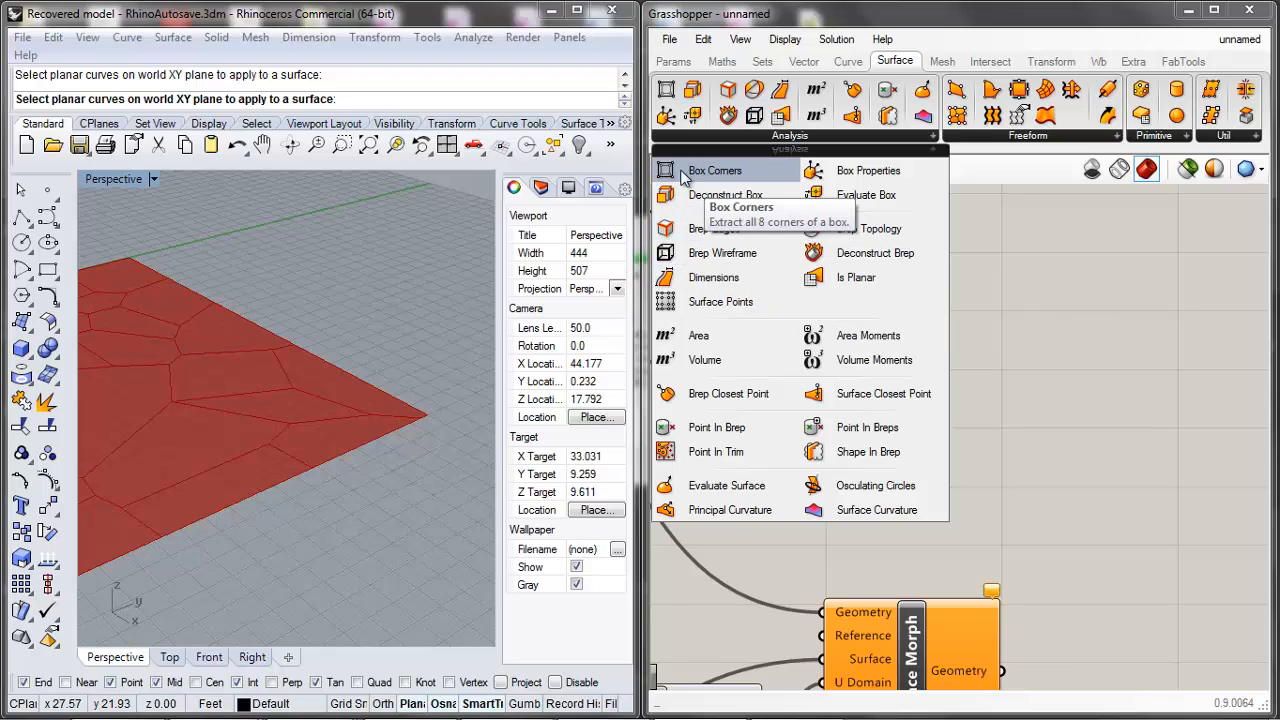
pyautogui.moveTo(692, 172); pyautogui.dragTo(904, 410)
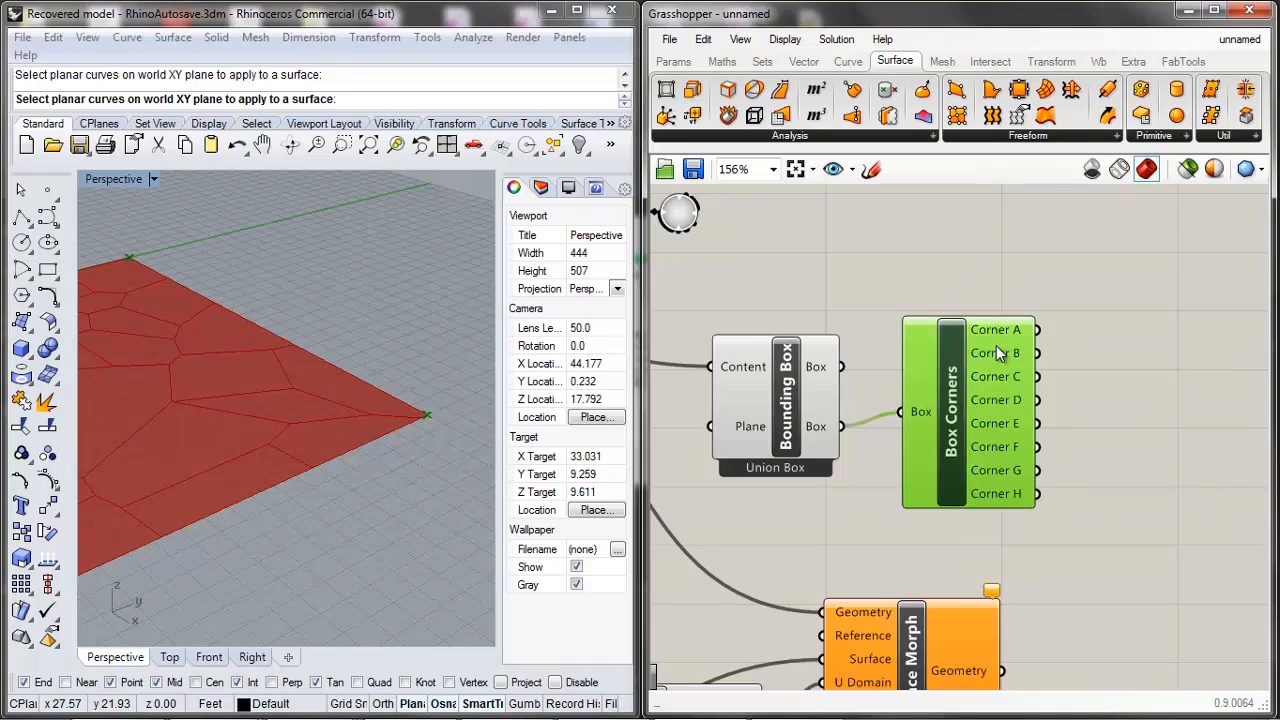
pyautogui.scroll(3, 996, 345)
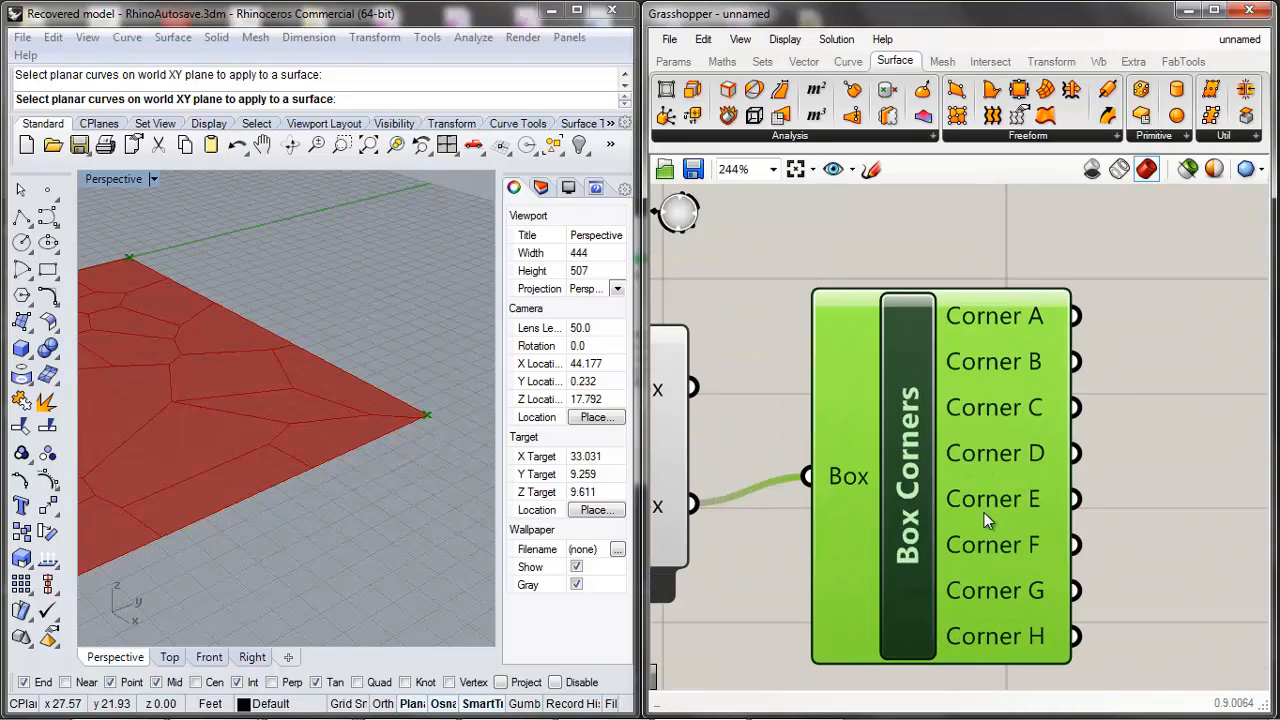
pyautogui.scroll(-5, 936, 431)
pyautogui.click(255, 318)
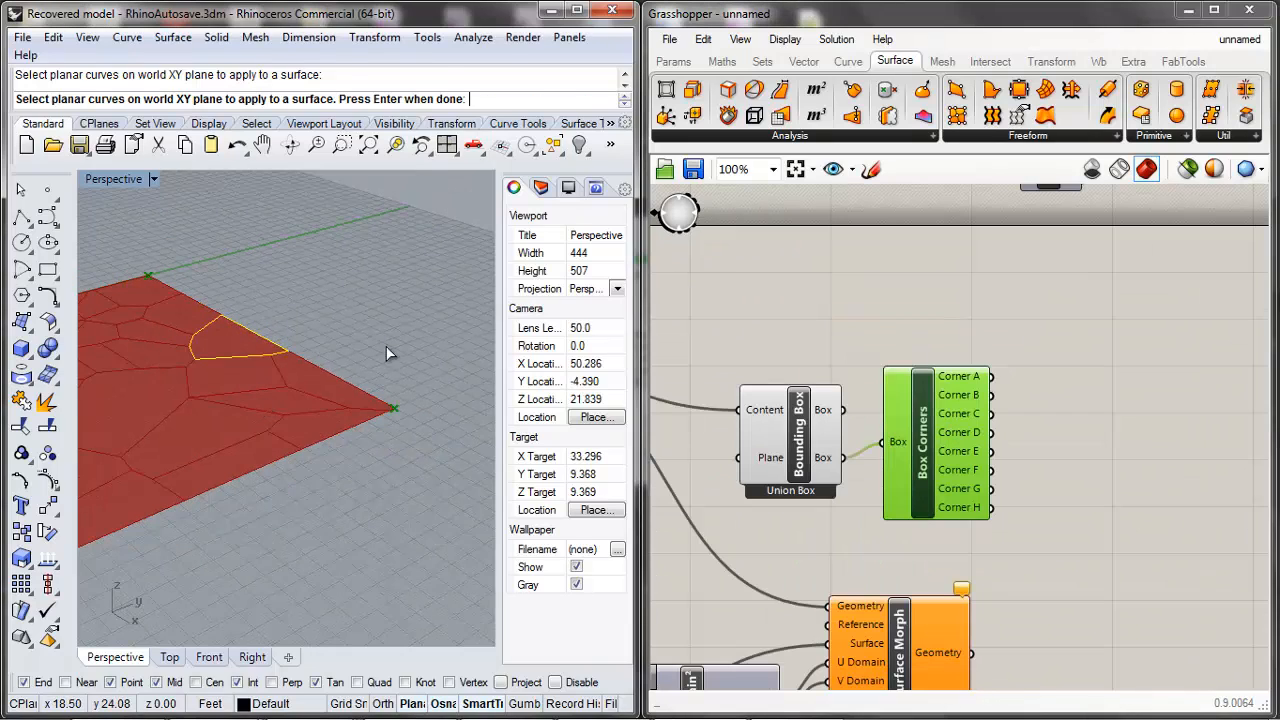
pyautogui.moveTo(390, 353); pyautogui.dragTo(425, 333, button='right')
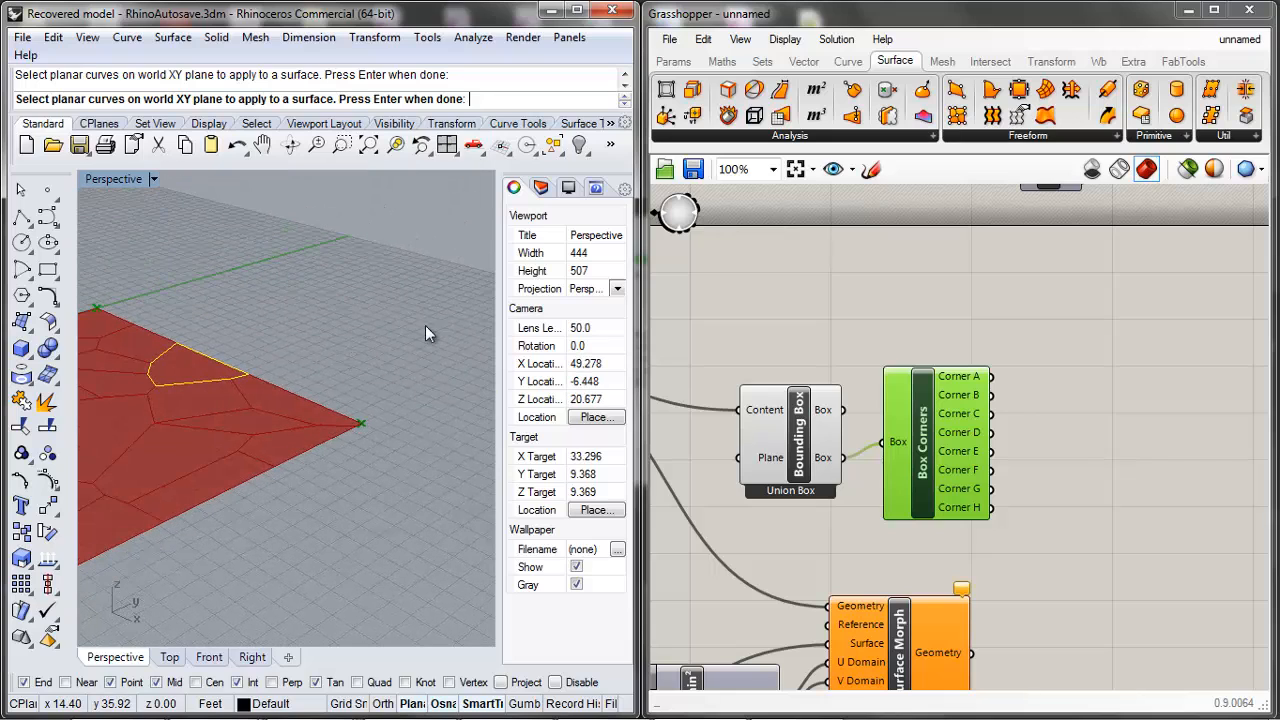
pyautogui.scroll(-2, 915, 364)
pyautogui.scroll(2, 1042, 412)
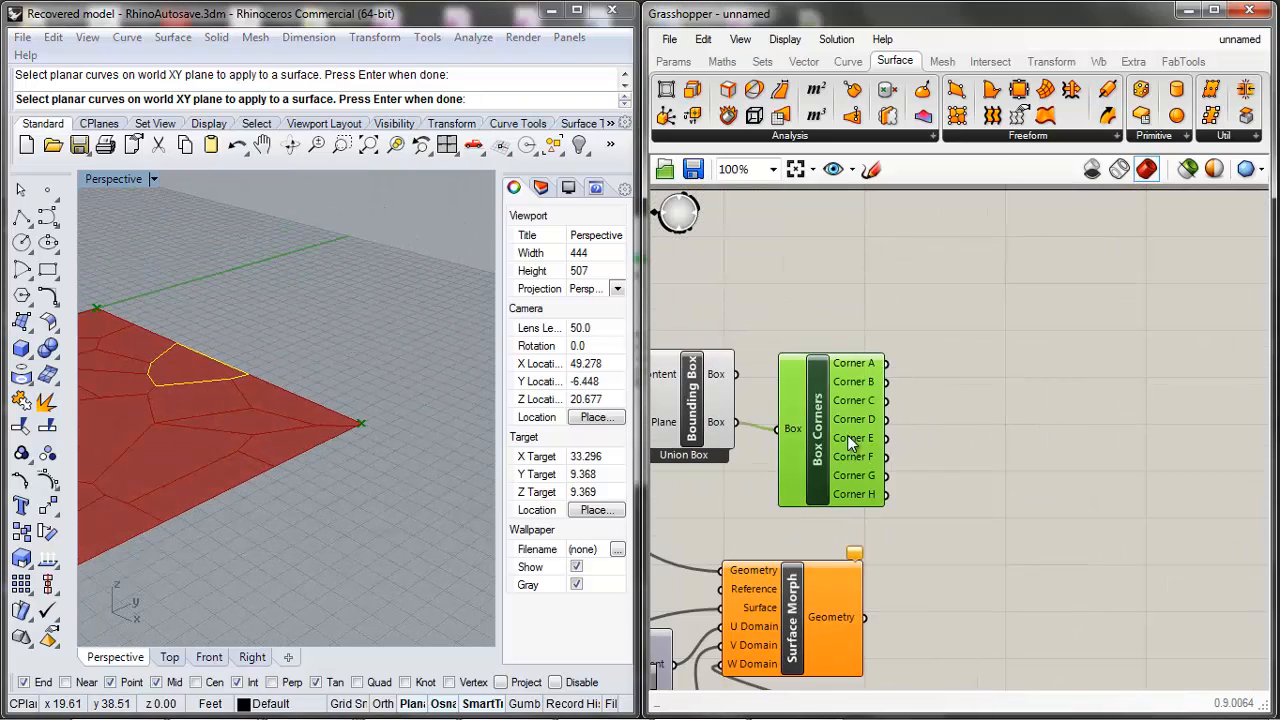
pyautogui.scroll(3, 970, 399)
pyautogui.doubleClick(993, 383)
pyautogui.write('p')
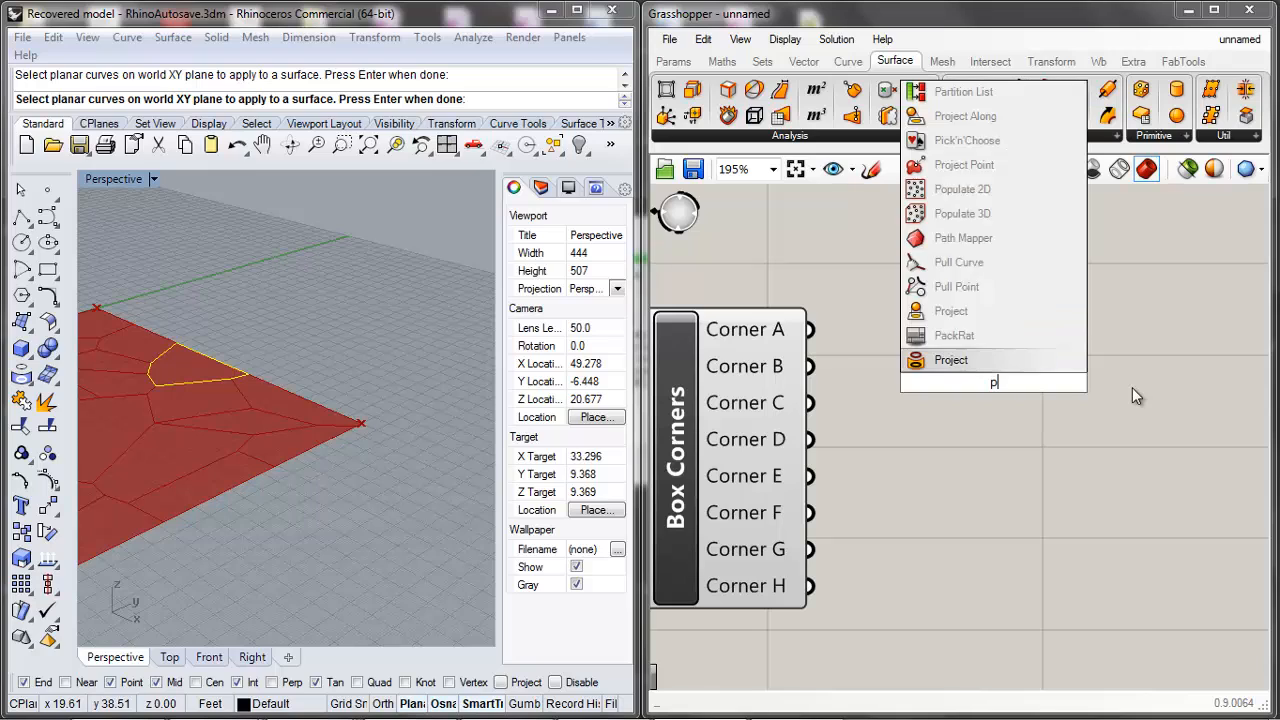
pyautogui.write('oin t')
pyautogui.press('BackSpace')
pyautogui.press('BackSpace')
pyautogui.press('BackSpace')
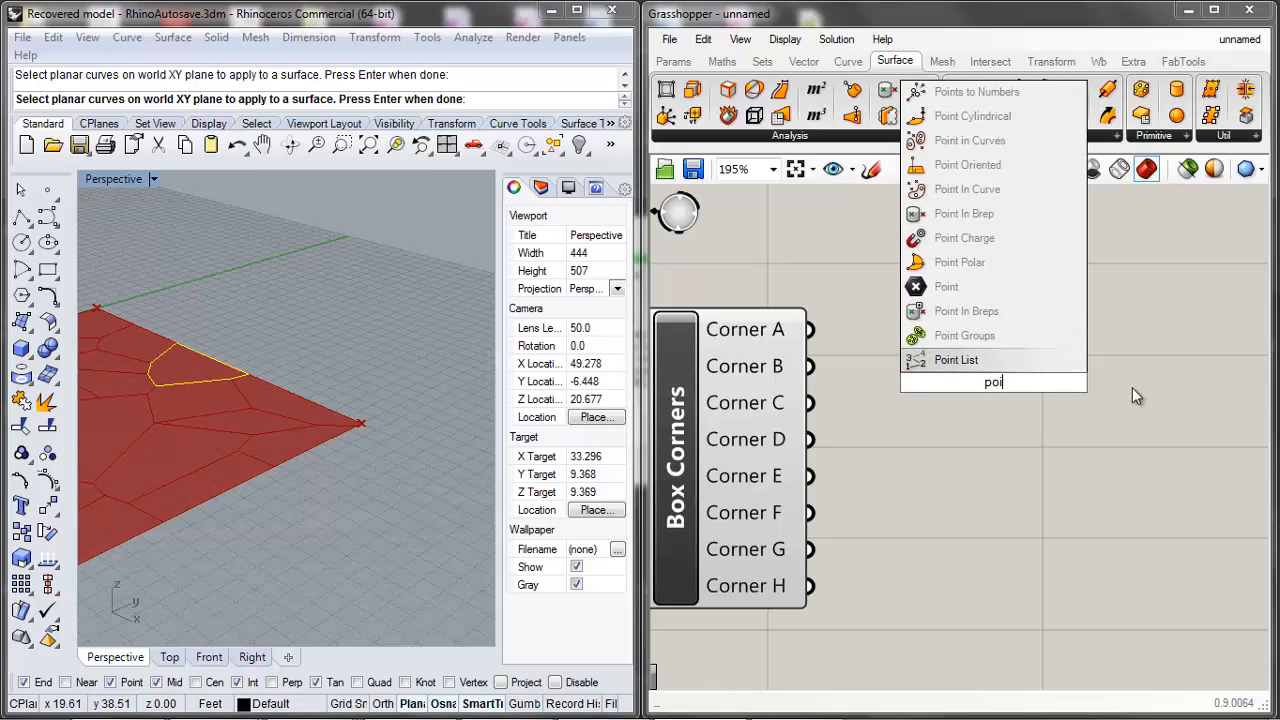
pyautogui.press('BackSpace')
pyautogui.press('BackSpace')
pyautogui.press('Escape')
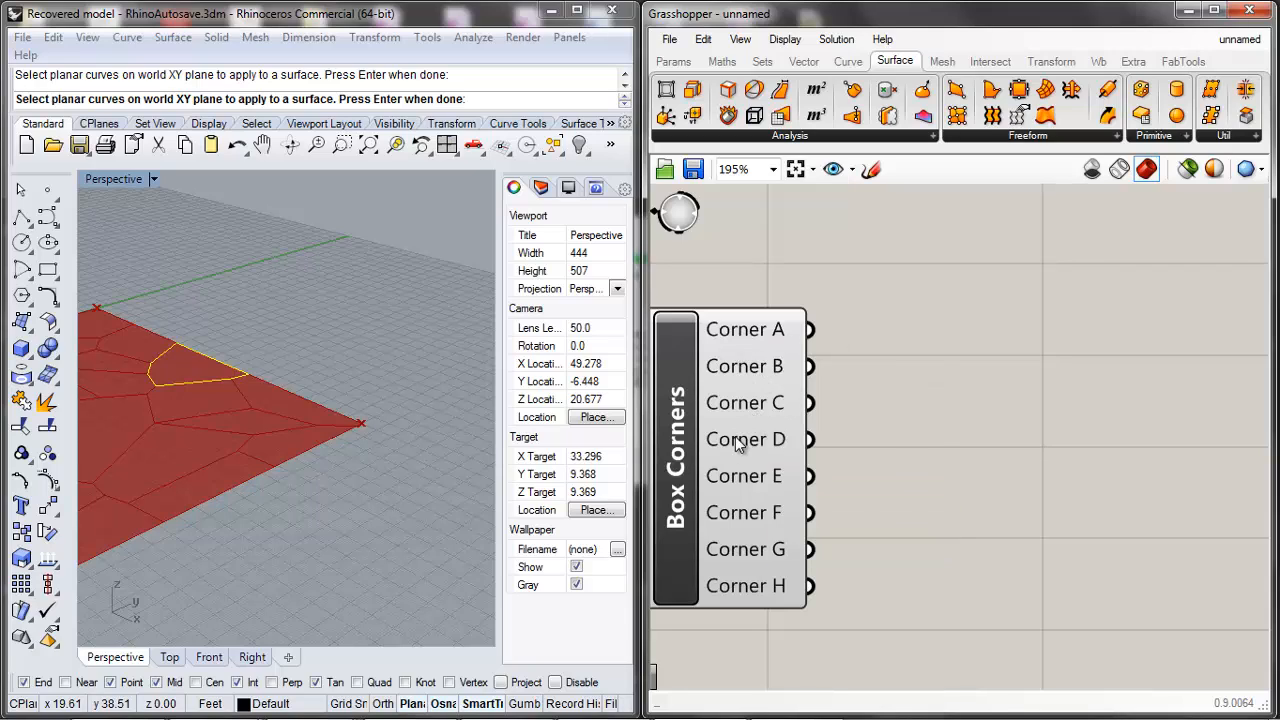
pyautogui.moveTo(743, 446)
pyautogui.scroll(1, 930, 400)
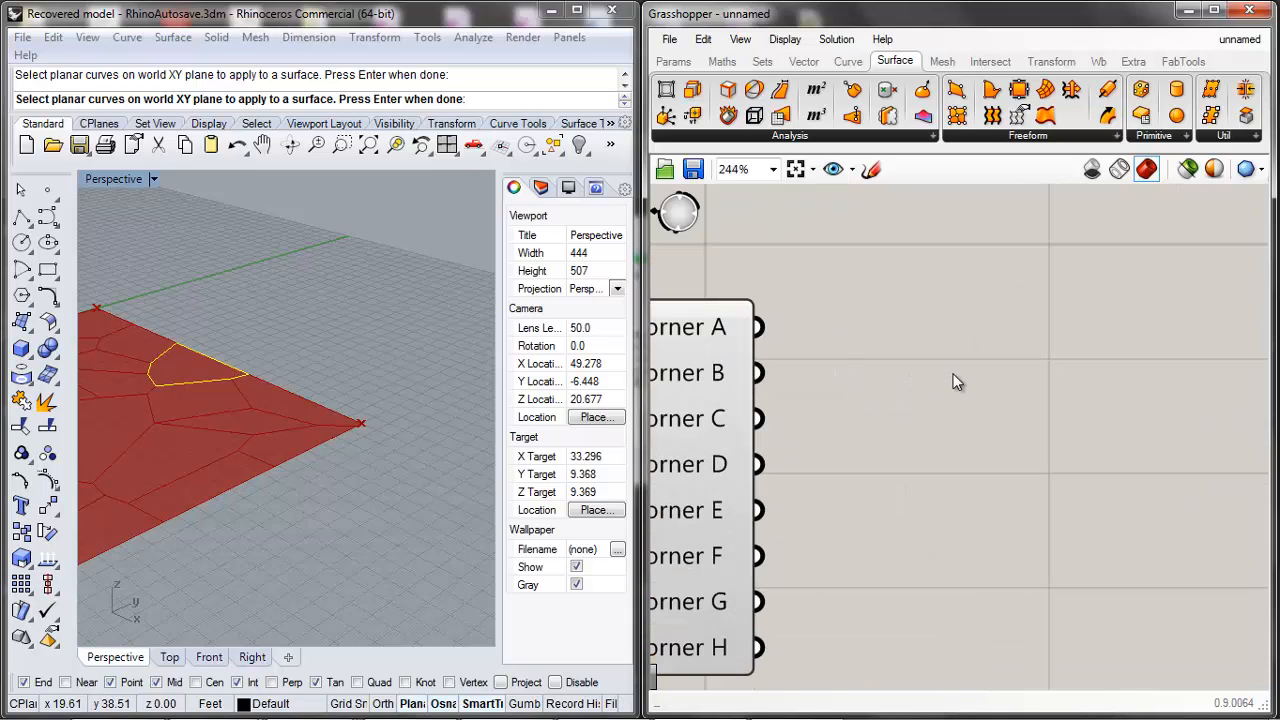
pyautogui.doubleClick(1011, 371)
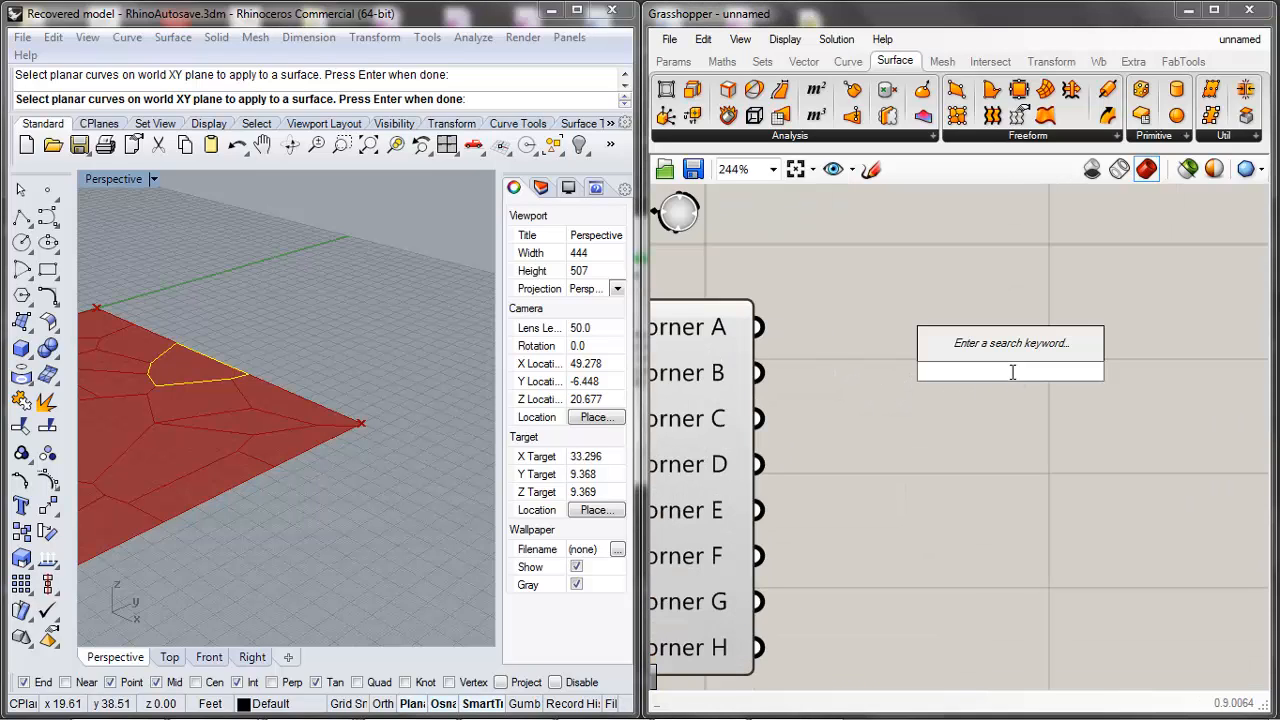
pyautogui.write('bou')
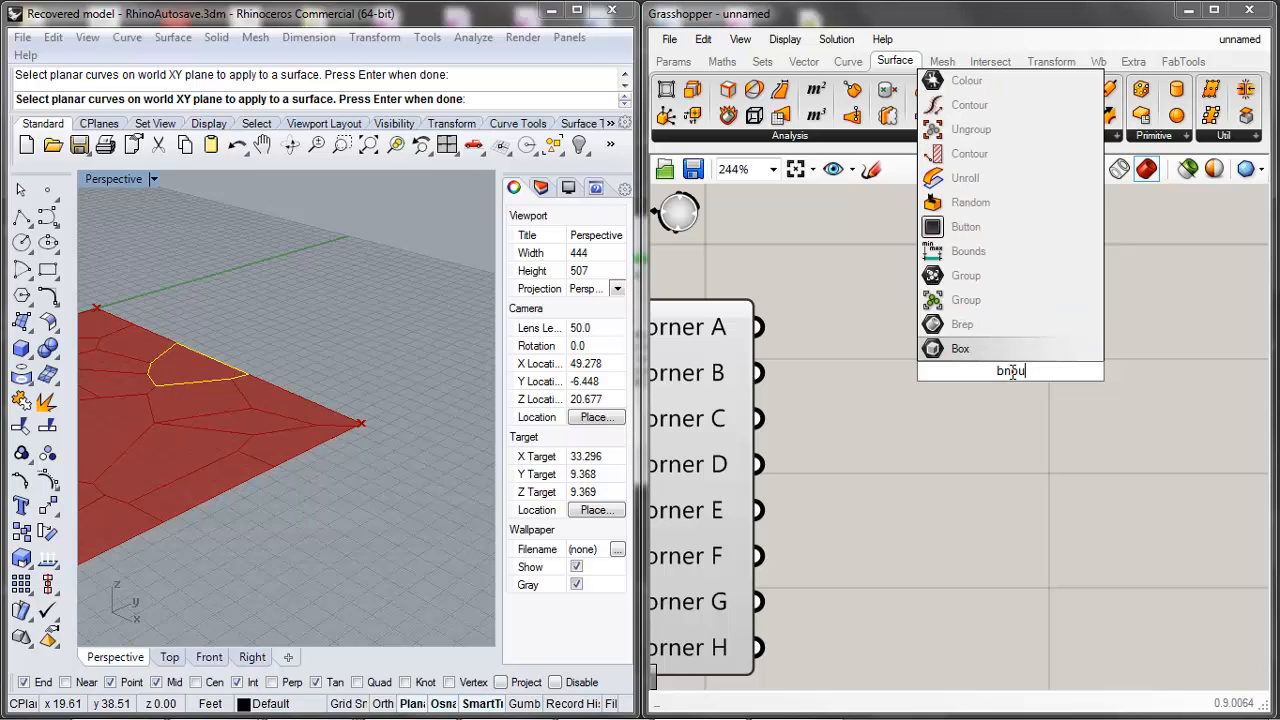
pyautogui.write('n')
pyautogui.press('BackSpace')
pyautogui.press('BackSpace')
pyautogui.press('BackSpace')
pyautogui.press('BackSpace')
pyautogui.press('BackSpace')
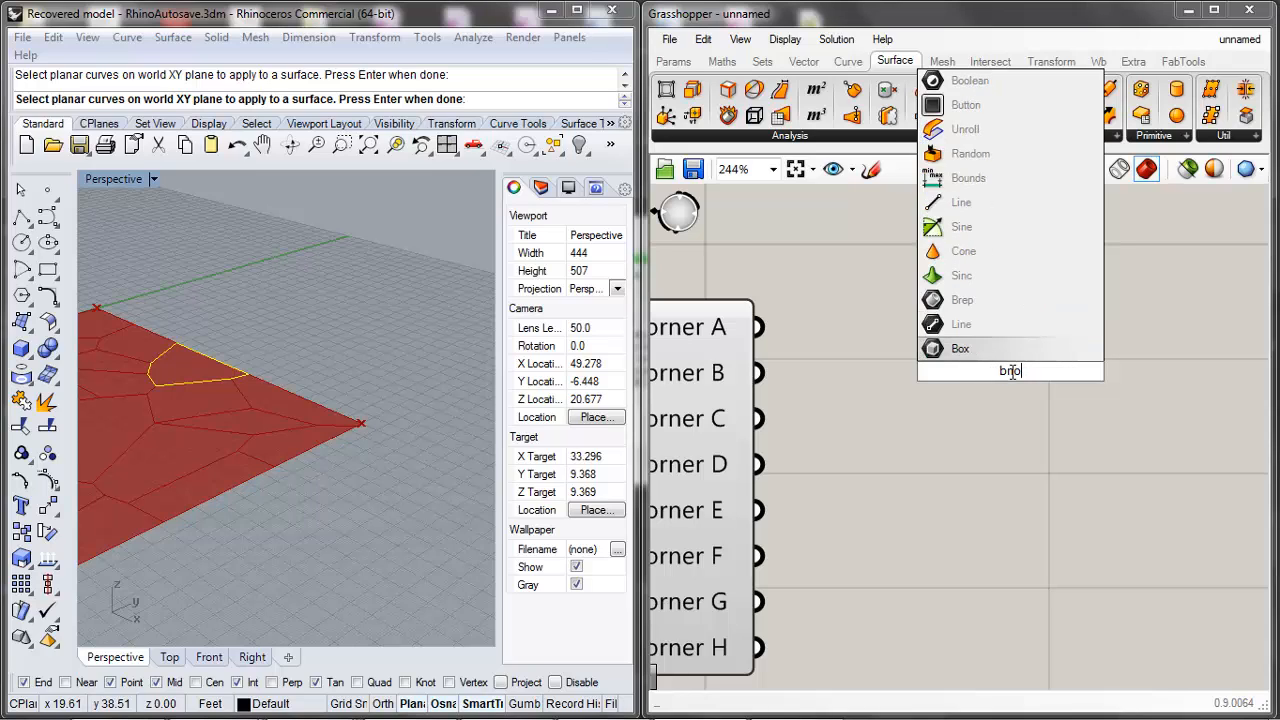
pyautogui.press('Escape')
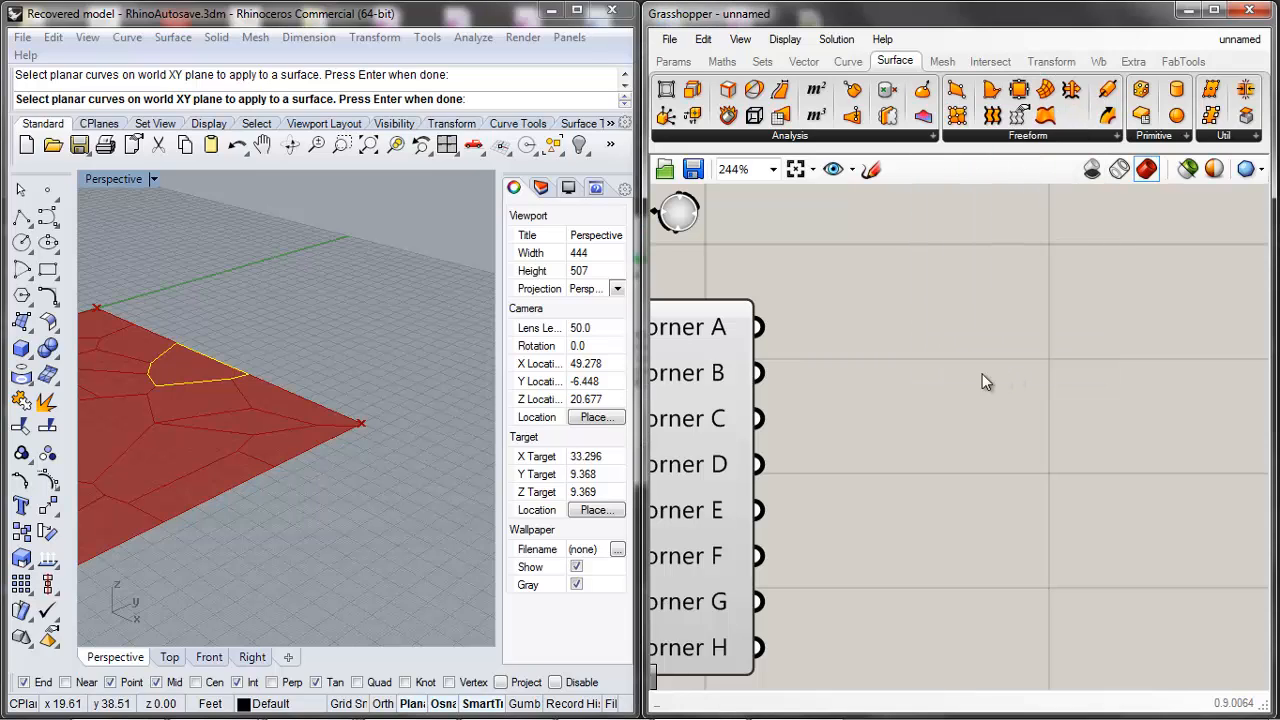
# Step: Add a 4Point Surface component beside Box Corners
pyautogui.click(1116, 137)
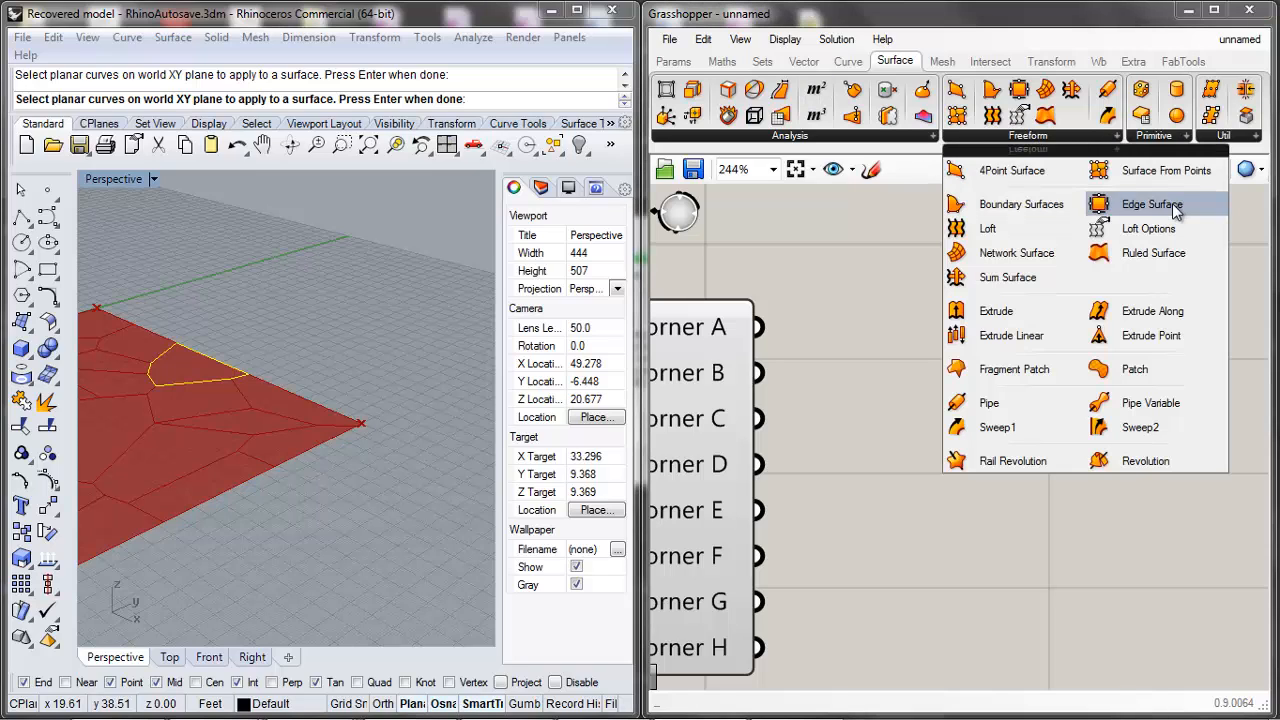
pyautogui.click(1015, 173)
pyautogui.click(943, 352)
pyautogui.moveTo(942, 354); pyautogui.dragTo(1073, 372)
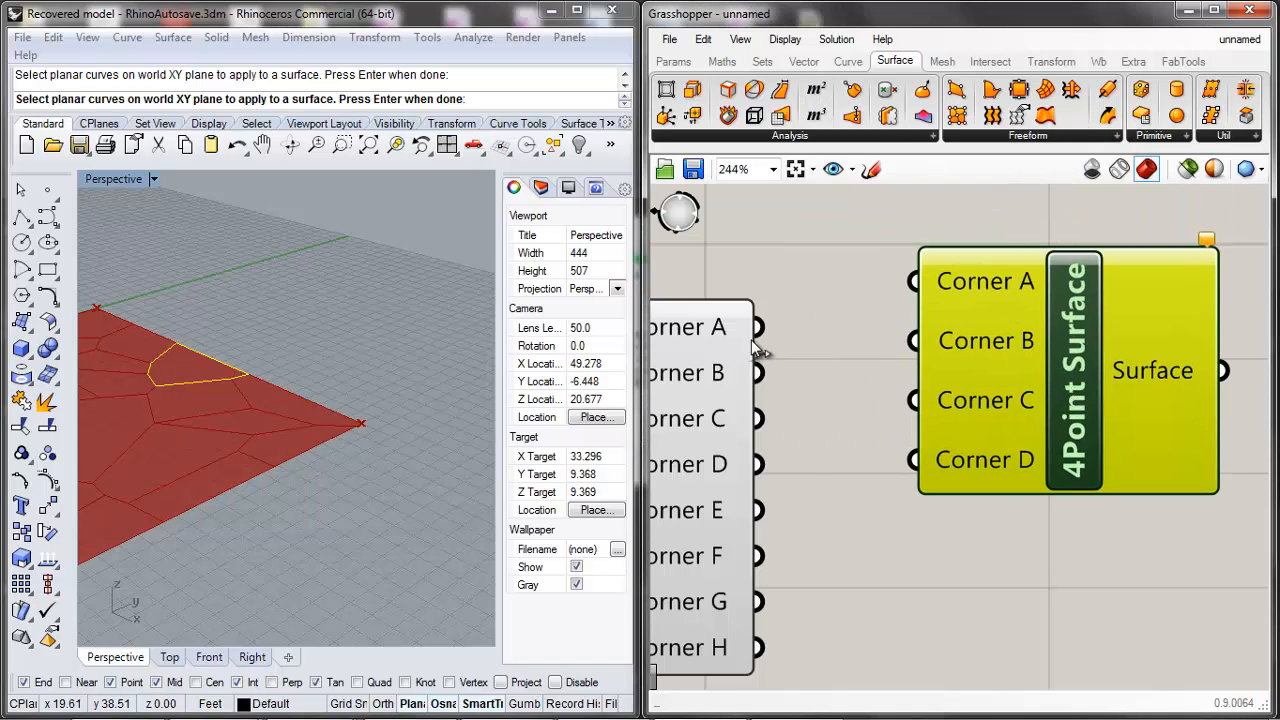
# Step: Connect Corner A, B, C and D of Box Corners to the matching inputs of 4Point Surface
pyautogui.moveTo(759, 329); pyautogui.dragTo(913, 282)
pyautogui.moveTo(870, 343); pyautogui.dragTo(913, 341)
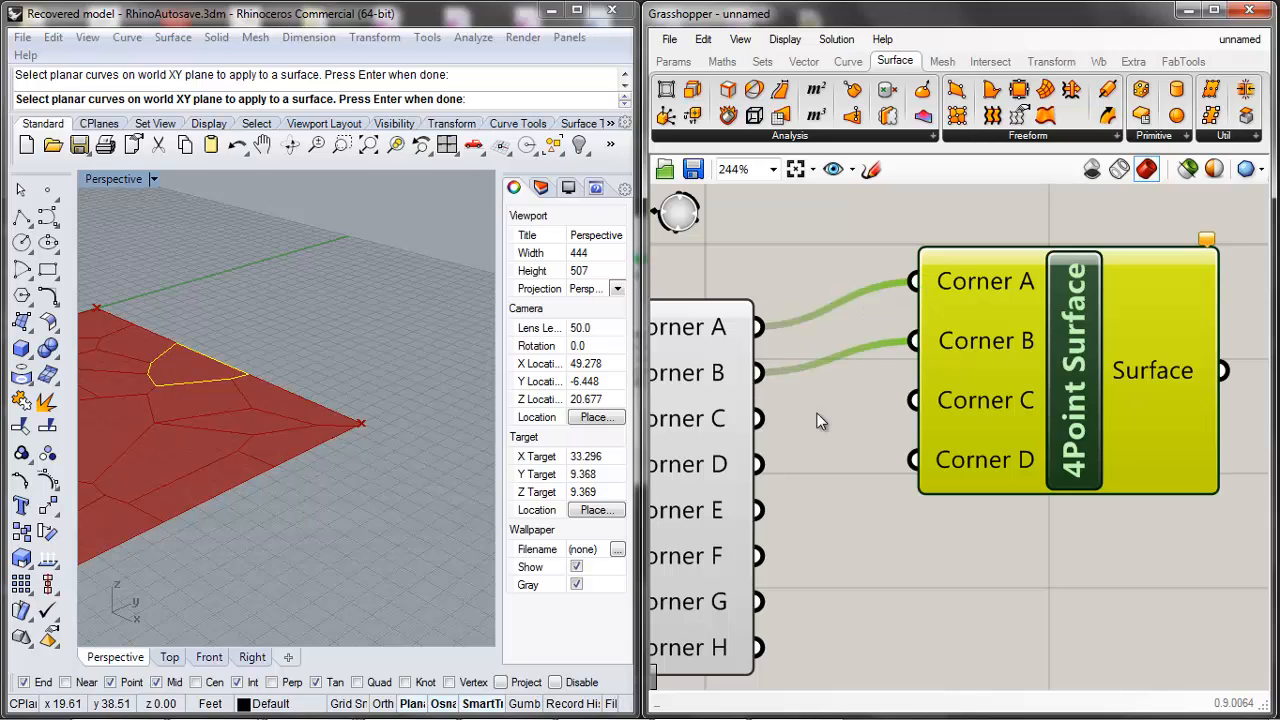
pyautogui.moveTo(759, 418); pyautogui.dragTo(913, 400)
pyautogui.moveTo(759, 464); pyautogui.dragTo(912, 460)
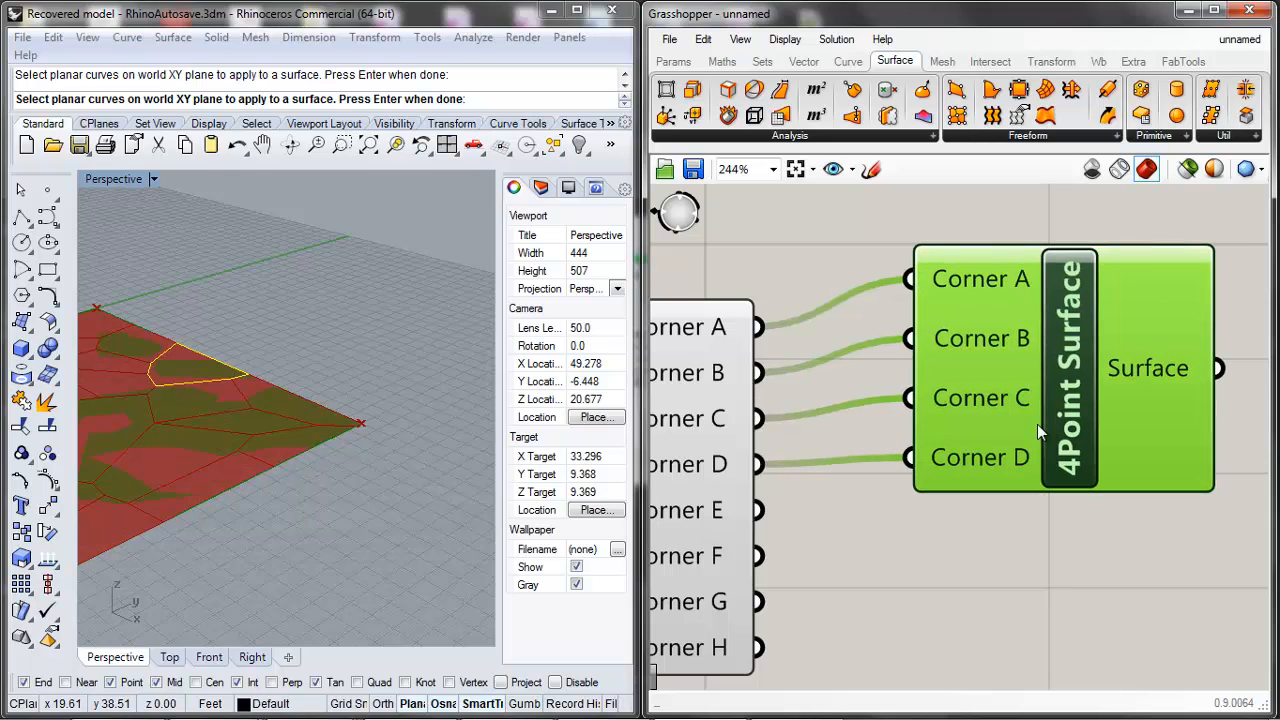
# Step: Turn off the preview of the 4Point Surface component
pyautogui.scroll(-4, 1040, 424)
pyautogui.scroll(3, 889, 450)
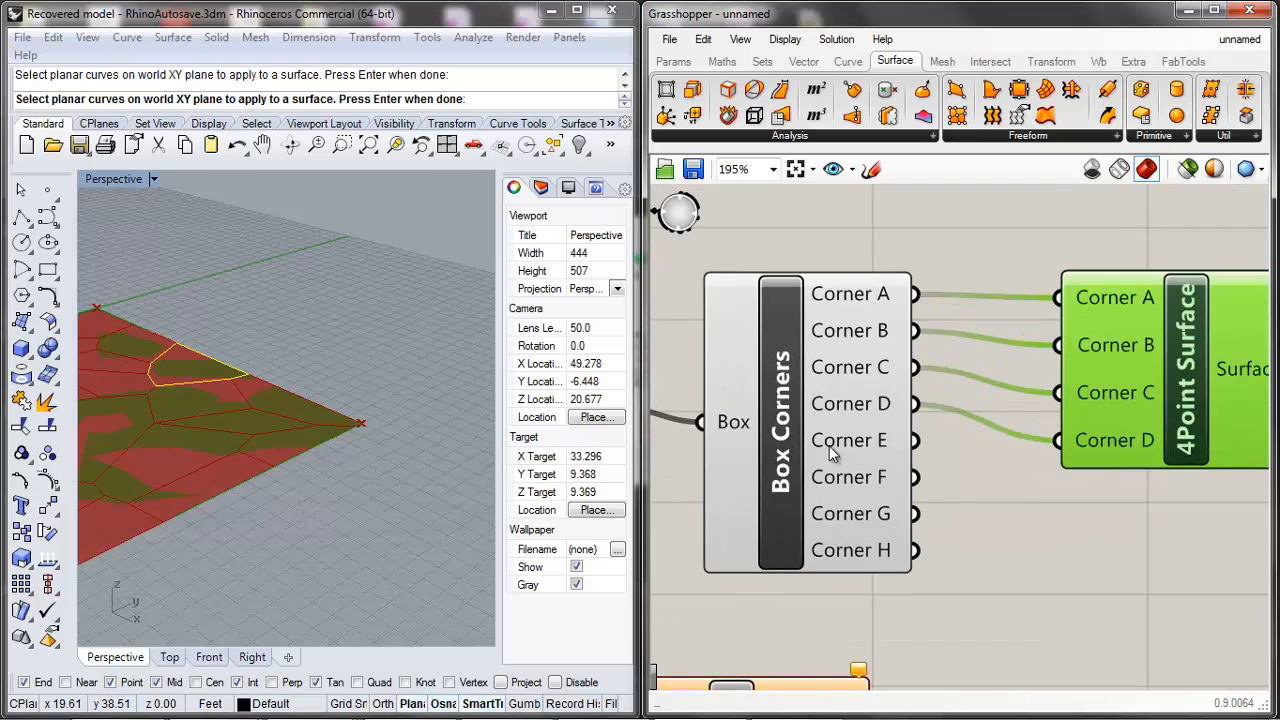
pyautogui.middleClick(829, 446)
pyautogui.click(895, 360)
pyautogui.scroll(-1, 800, 288)
# Step: Move the 4Point Surface component closer to Box Corners, level with its upper corner outputs
pyautogui.moveTo(1142, 315); pyautogui.dragTo(952, 304, button='right')
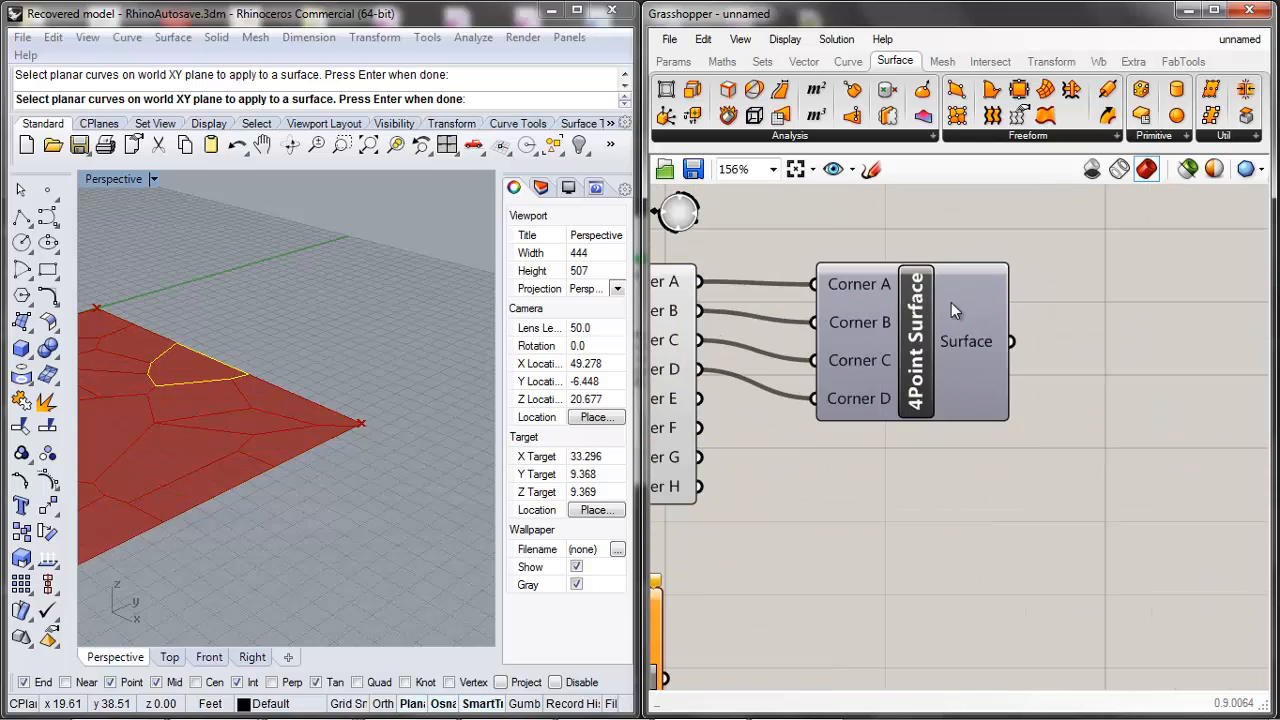
pyautogui.moveTo(951, 304); pyautogui.dragTo(880, 312)
pyautogui.click(1159, 306)
pyautogui.scroll(2, 920, 367)
pyautogui.moveTo(923, 365); pyautogui.dragTo(926, 354)
pyautogui.scroll(-3, 961, 312)
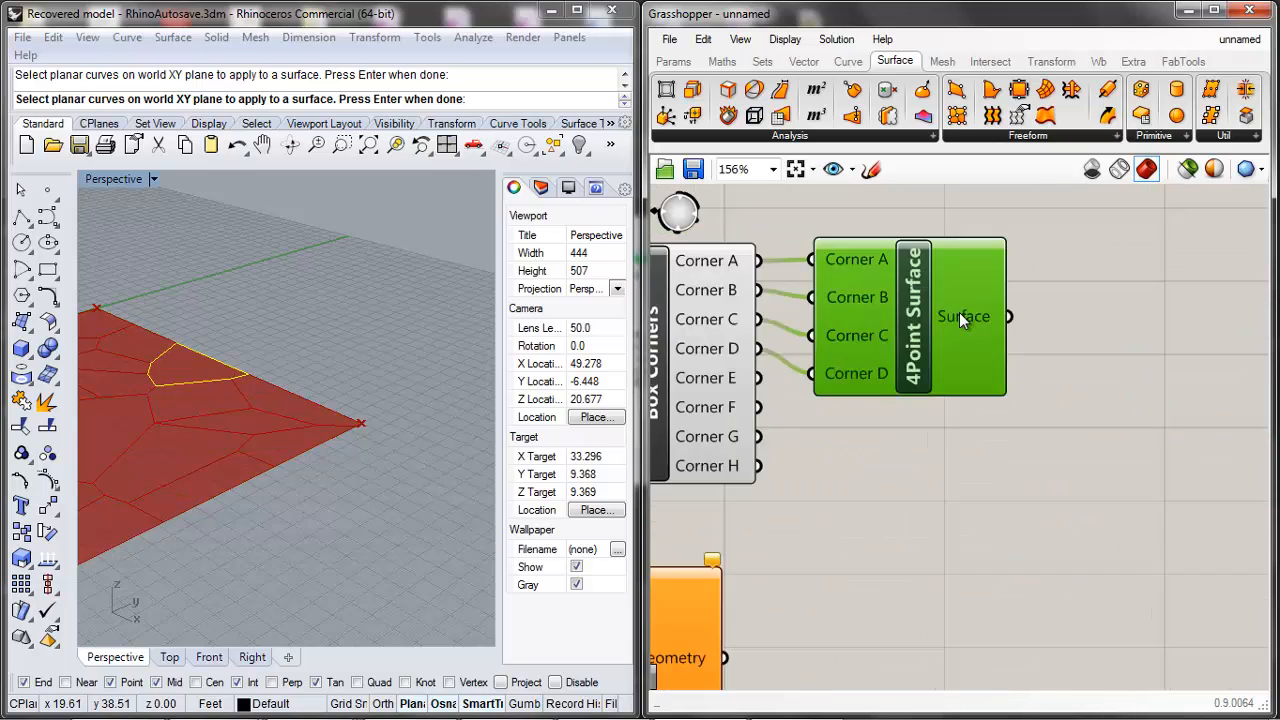
pyautogui.scroll(2, 1112, 308)
pyautogui.click(1115, 305)
pyautogui.scroll(-4, 867, 338)
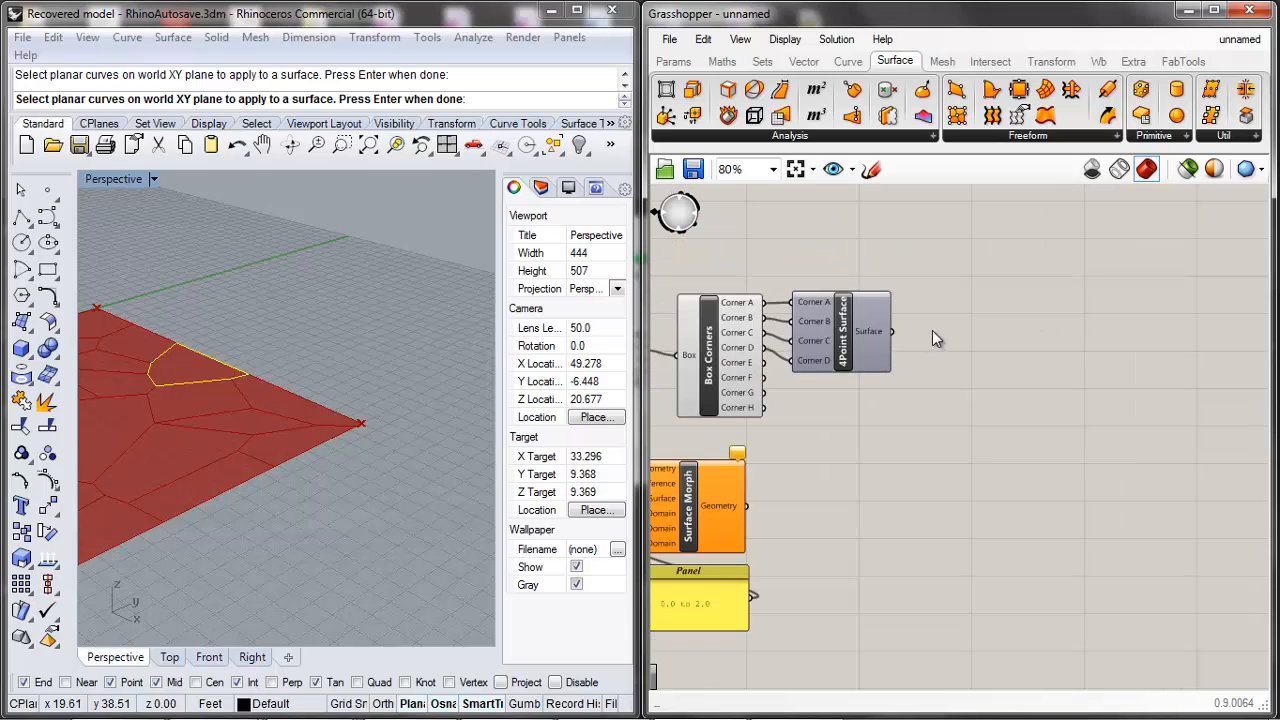
pyautogui.scroll(-2, 986, 330)
pyautogui.scroll(3, 980, 320)
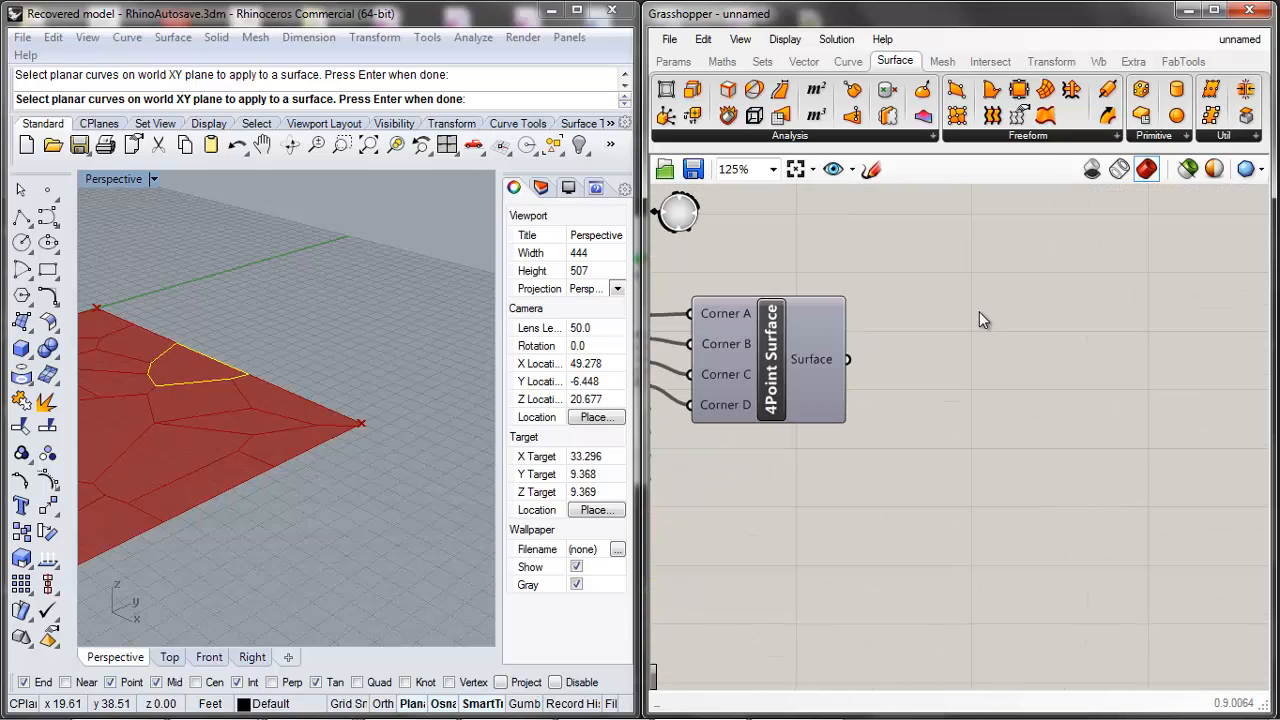
pyautogui.doubleClick(914, 397)
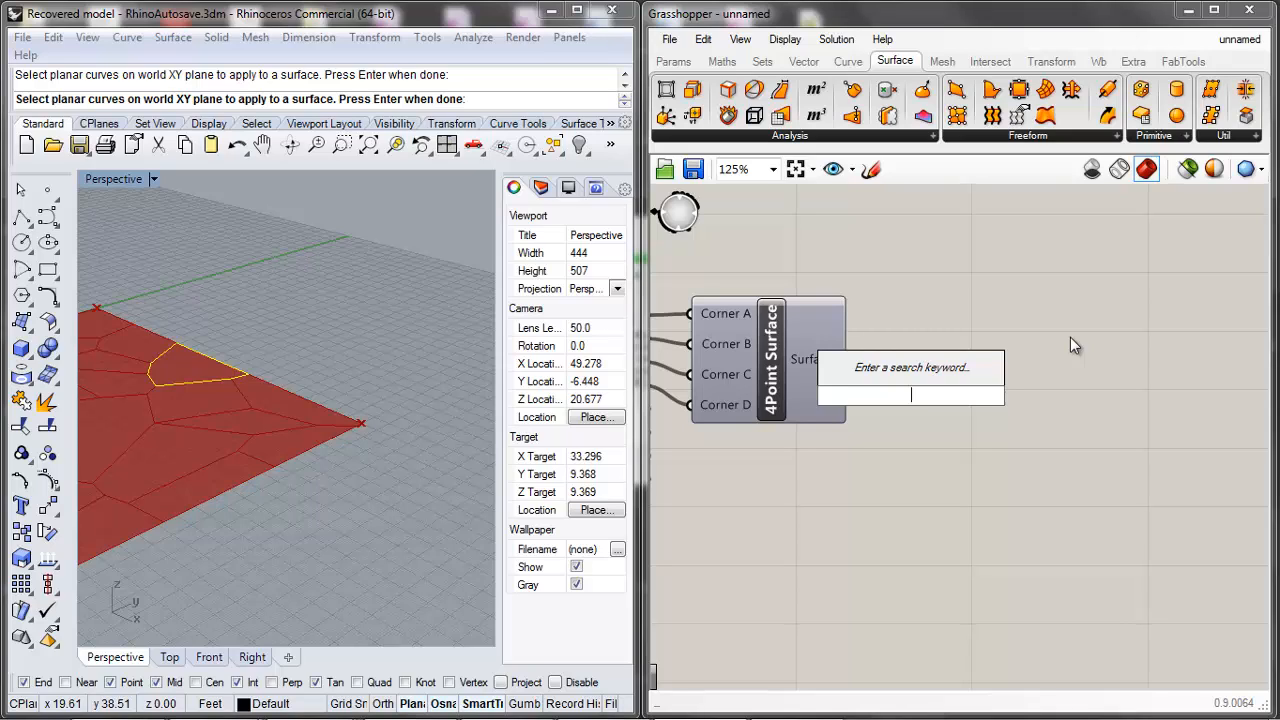
pyautogui.scroll(-3, 900, 430)
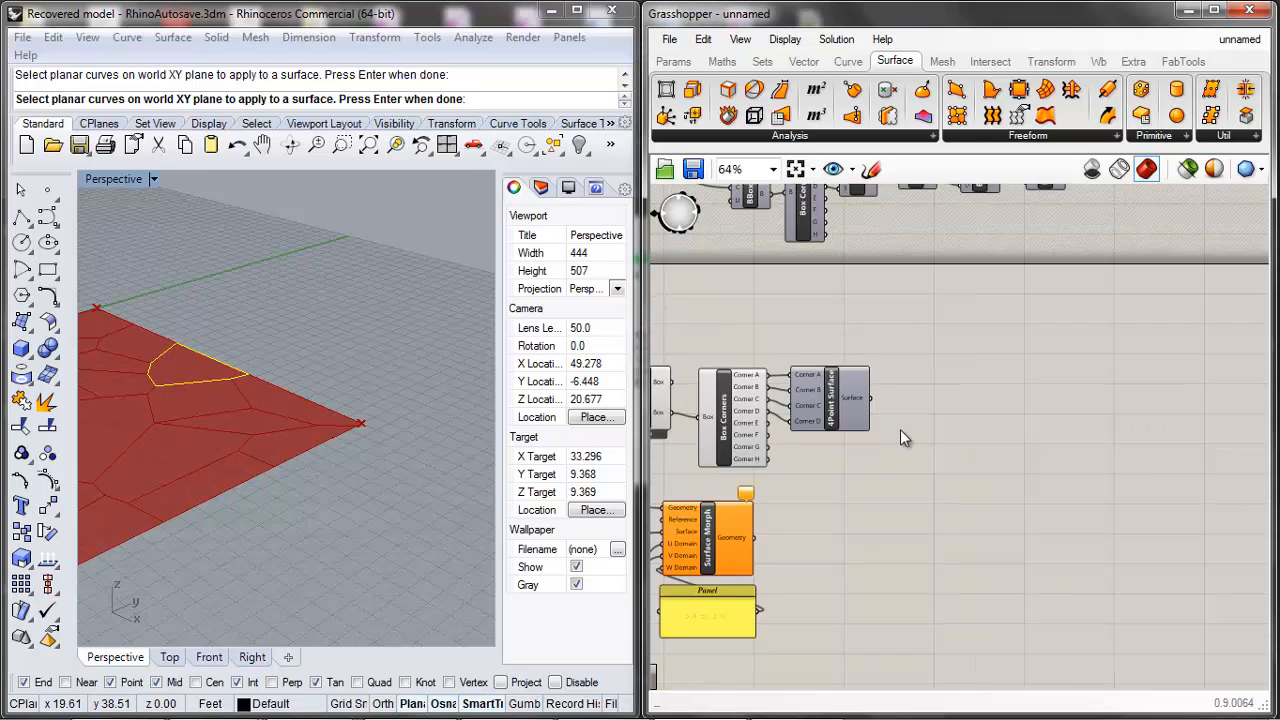
# Step: Examine the old definition's polyline, Unit Z and Extrude components and how they are wired together
pyautogui.scroll(-2, 910, 415)
pyautogui.scroll(6, 927, 370)
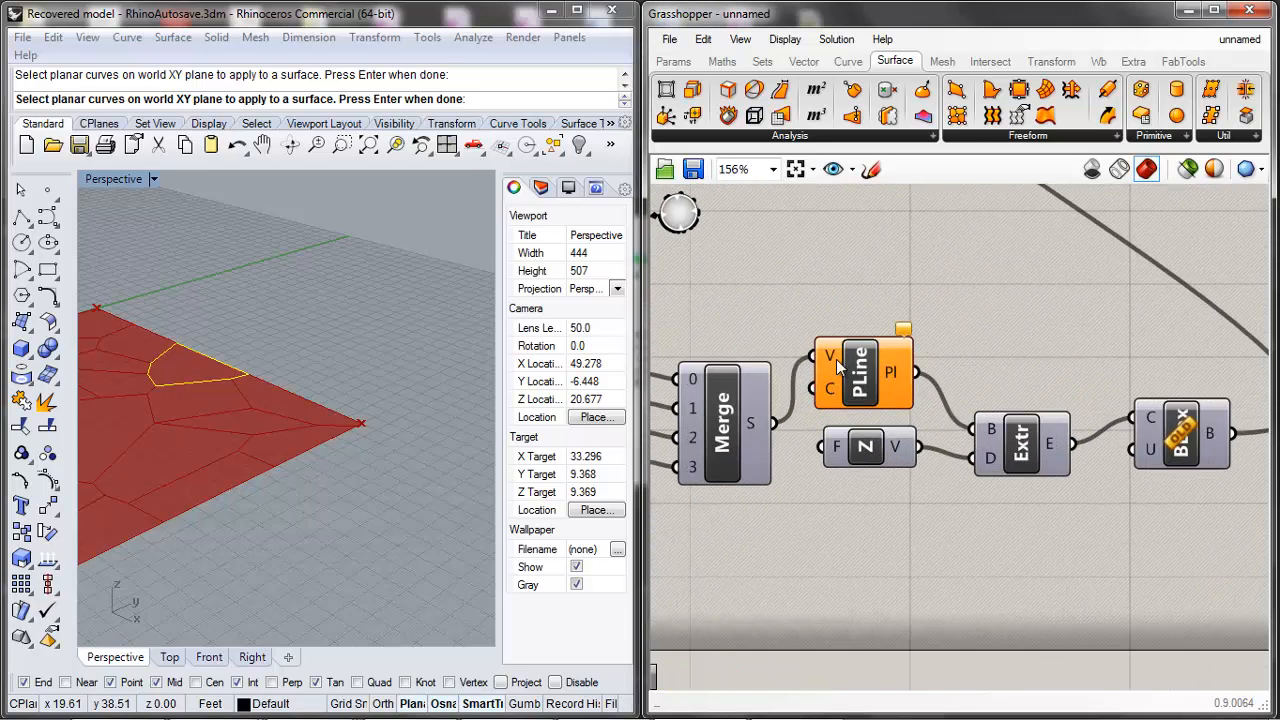
pyautogui.moveTo(836, 365); pyautogui.dragTo(838, 352)
pyautogui.click(858, 448)
pyautogui.rightClick(837, 447)
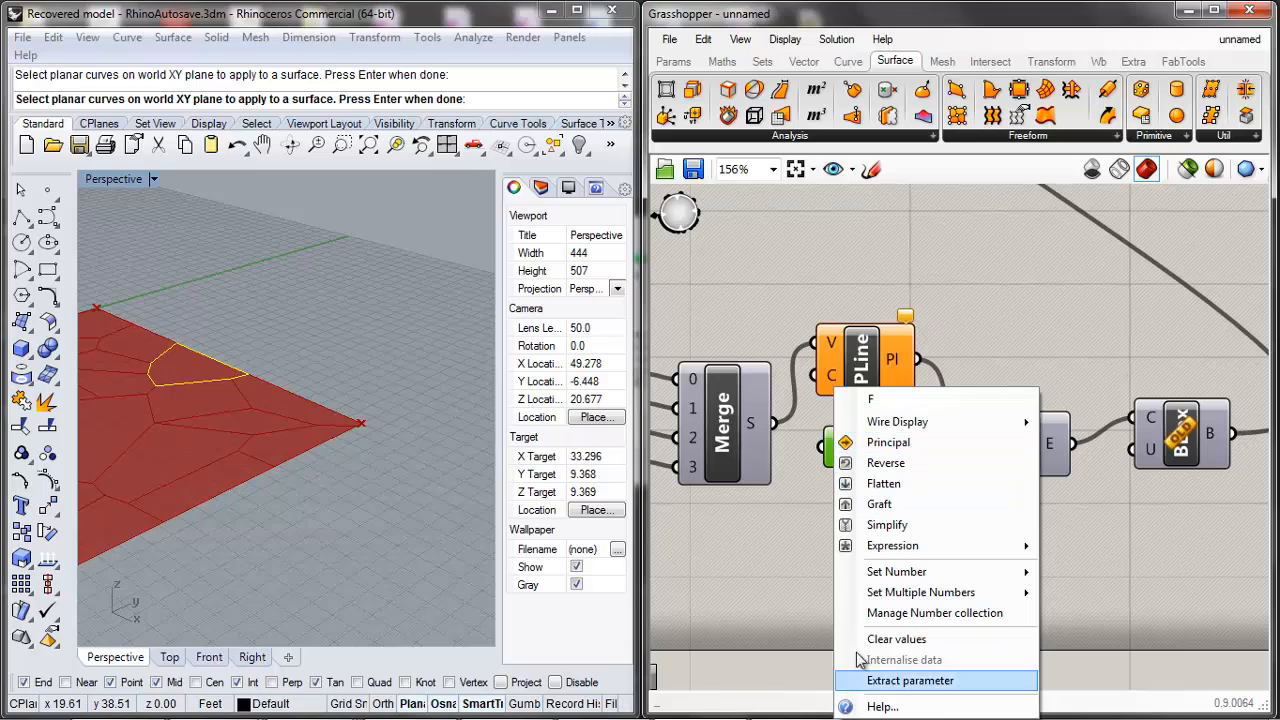
pyautogui.moveTo(909, 578)
pyautogui.press('Escape')
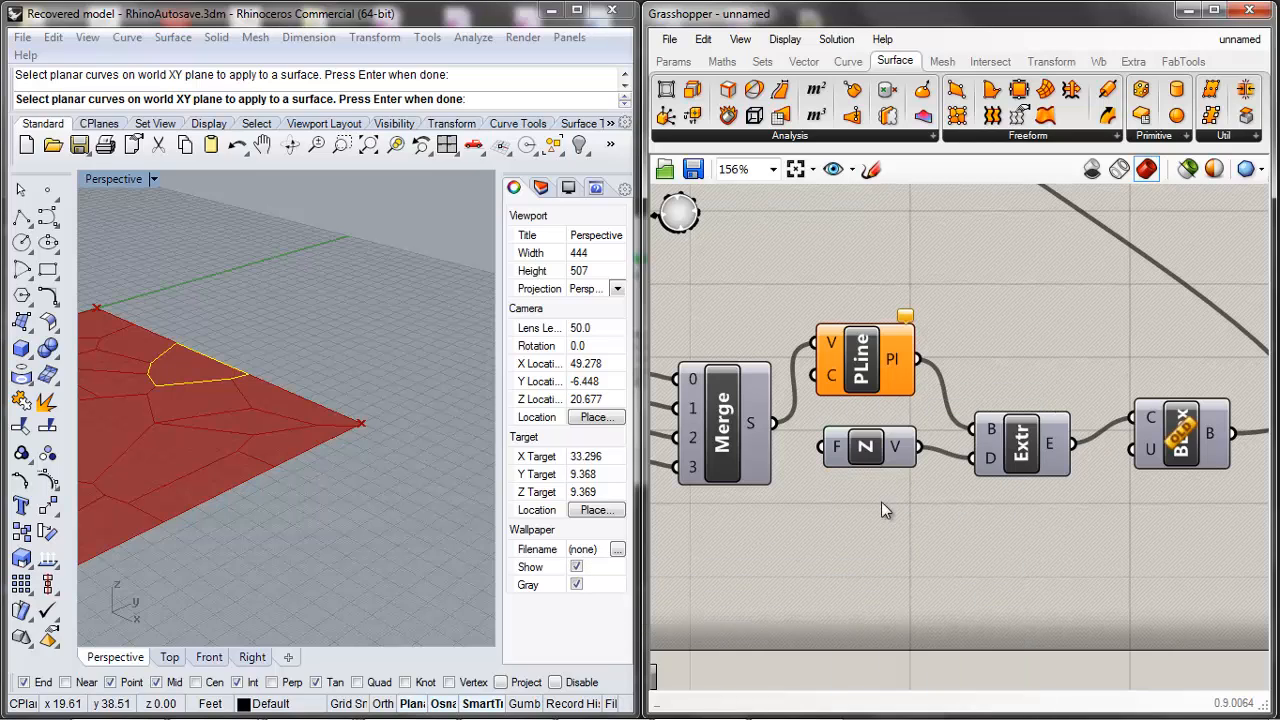
pyautogui.scroll(3, 990, 455)
pyautogui.rightClick(972, 466)
pyautogui.click(891, 553)
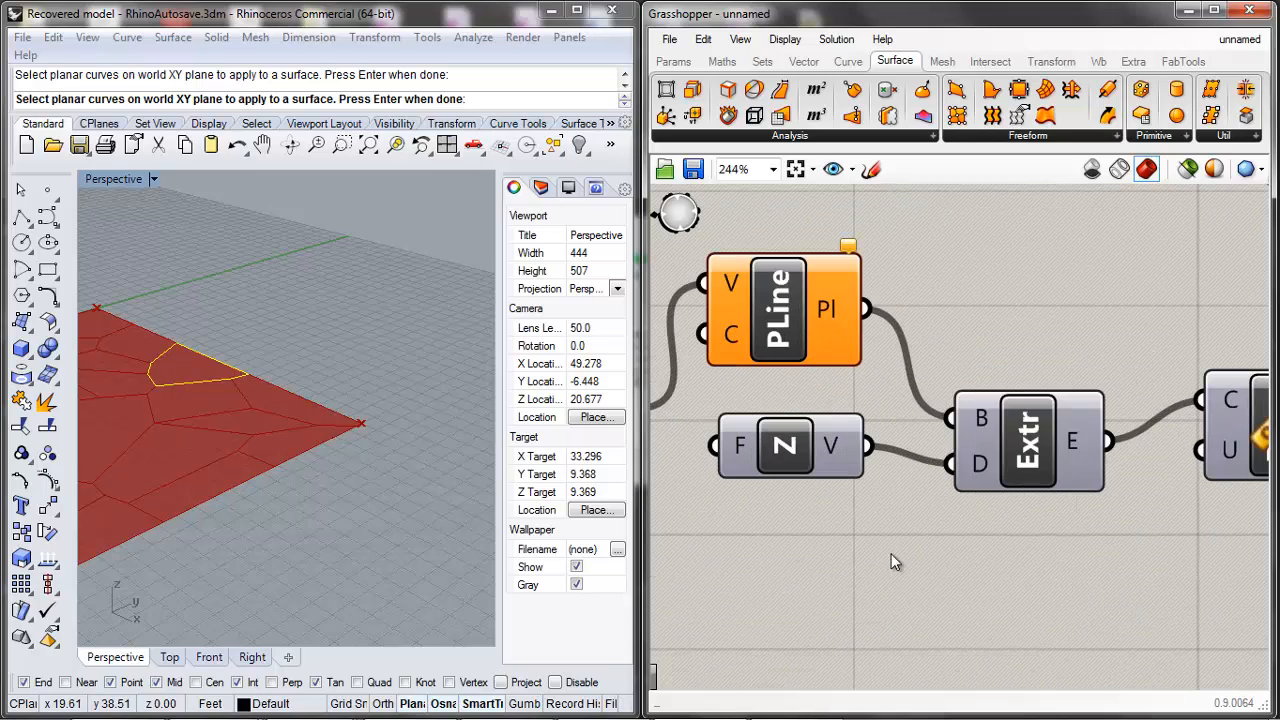
# Step: Inspect the old Extrude and BBox components and read the help for the BBox component's inputs and output
pyautogui.moveTo(1075, 468); pyautogui.dragTo(1042, 390)
pyautogui.scroll(-2, 948, 441)
pyautogui.scroll(2, 1228, 435)
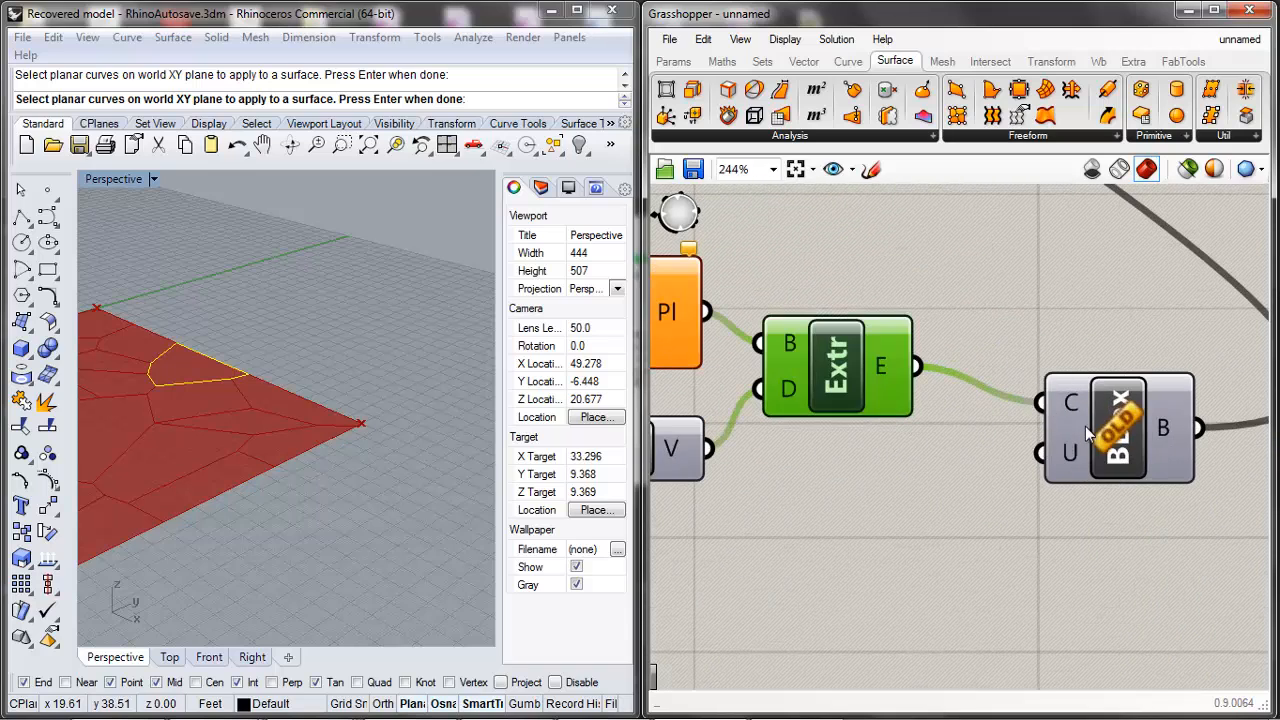
pyautogui.moveTo(1114, 433); pyautogui.dragTo(1071, 363)
pyautogui.rightClick(1073, 368)
pyautogui.click(1094, 491)
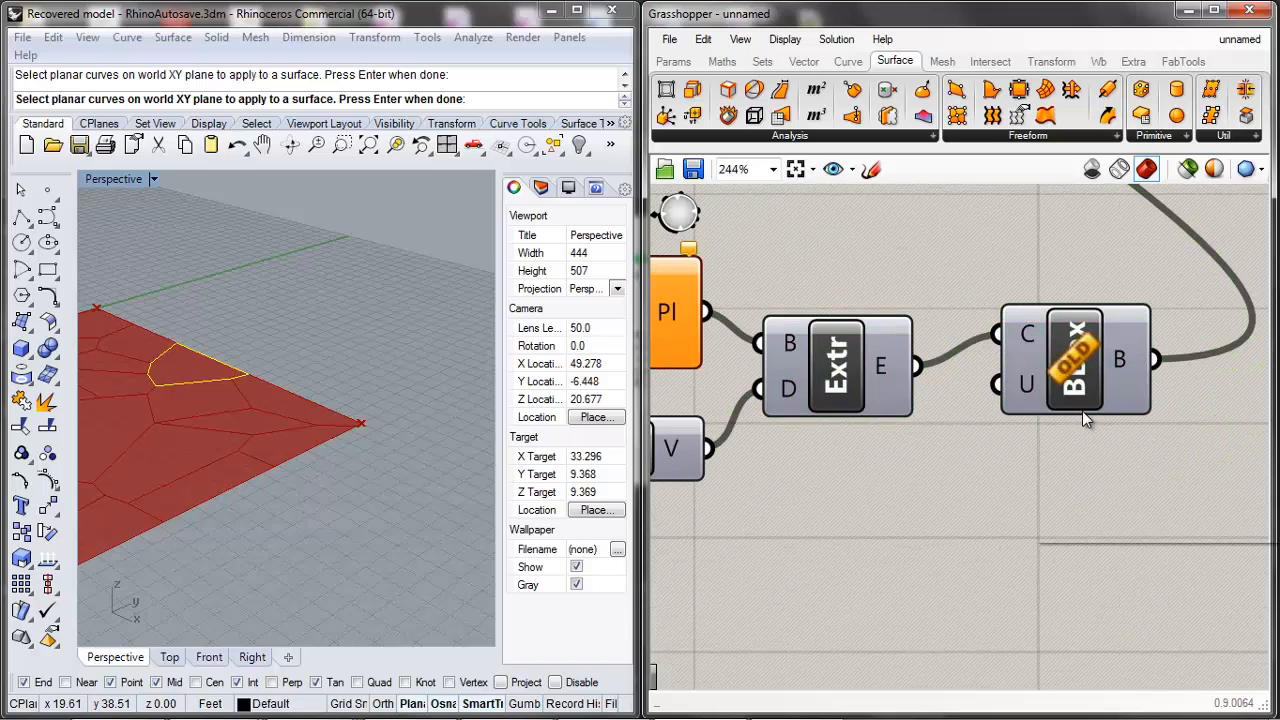
pyautogui.rightClick(1082, 405)
pyautogui.rightClick(1080, 365)
pyautogui.click(1086, 471)
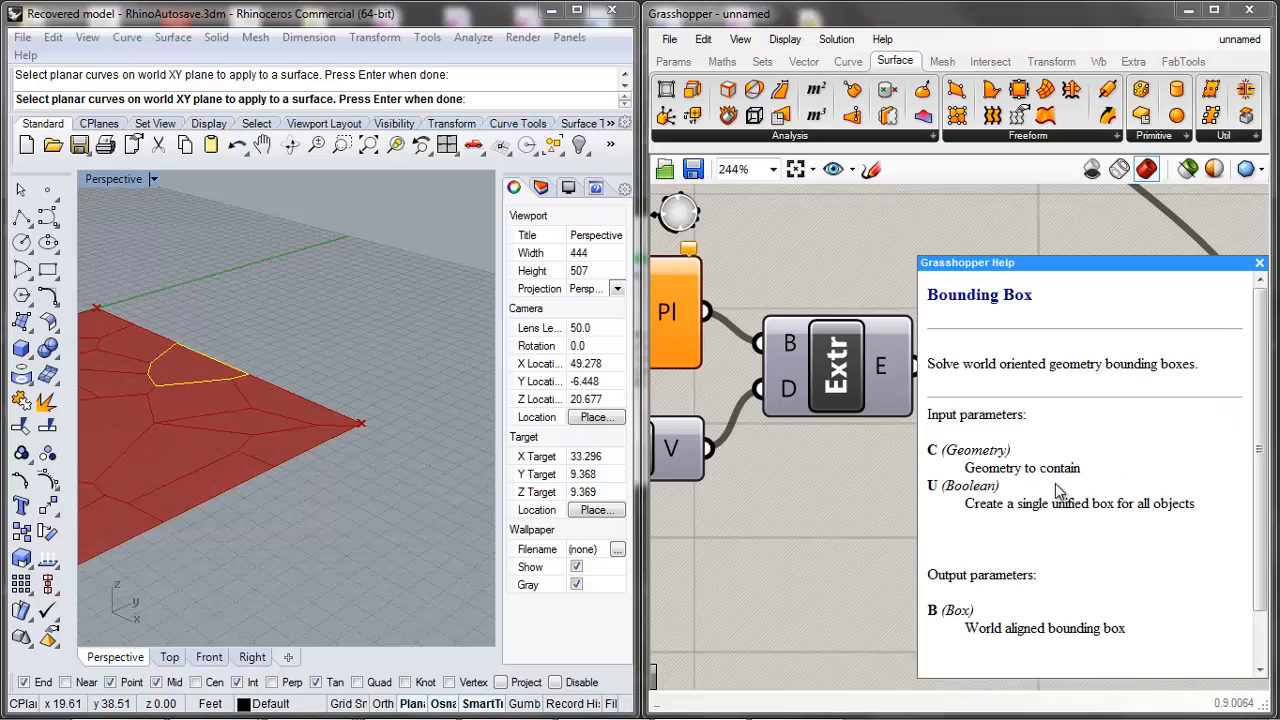
pyautogui.click(1259, 264)
# Step: Add an Extrude component beside 4Point Surface
pyautogui.scroll(-6, 1020, 320)
pyautogui.scroll(2, 924, 485)
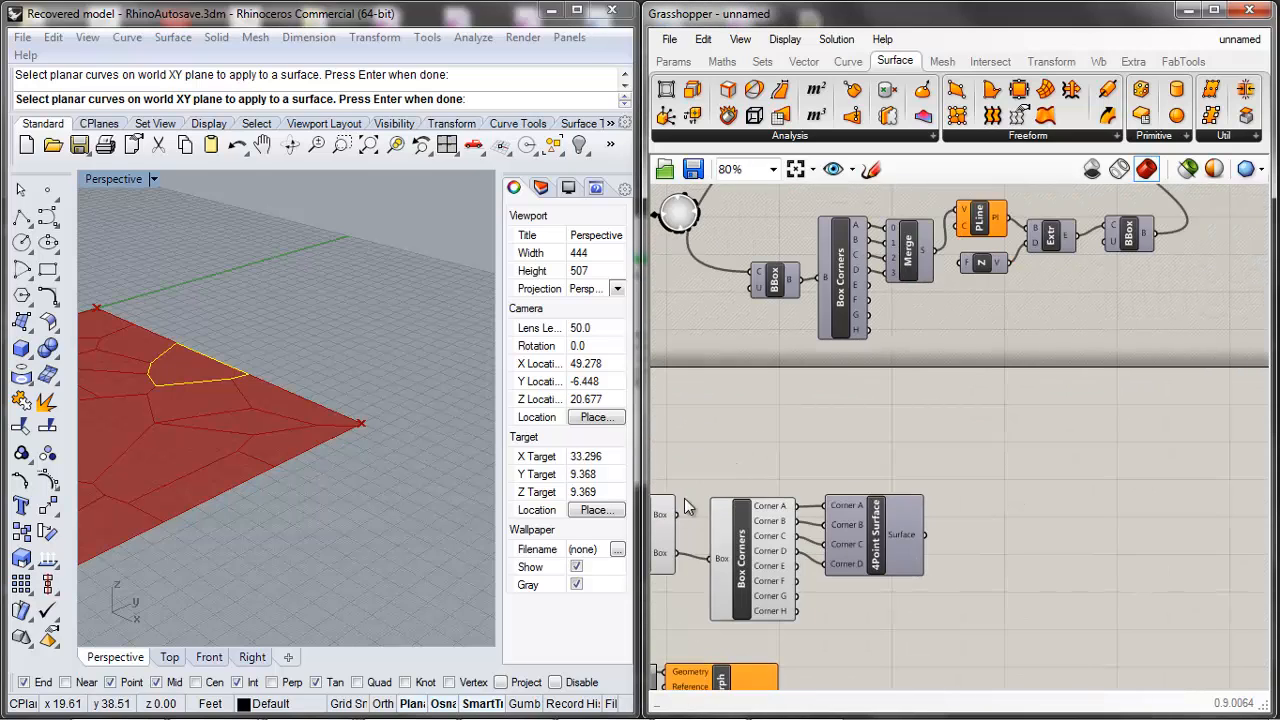
pyautogui.doubleClick(1092, 539)
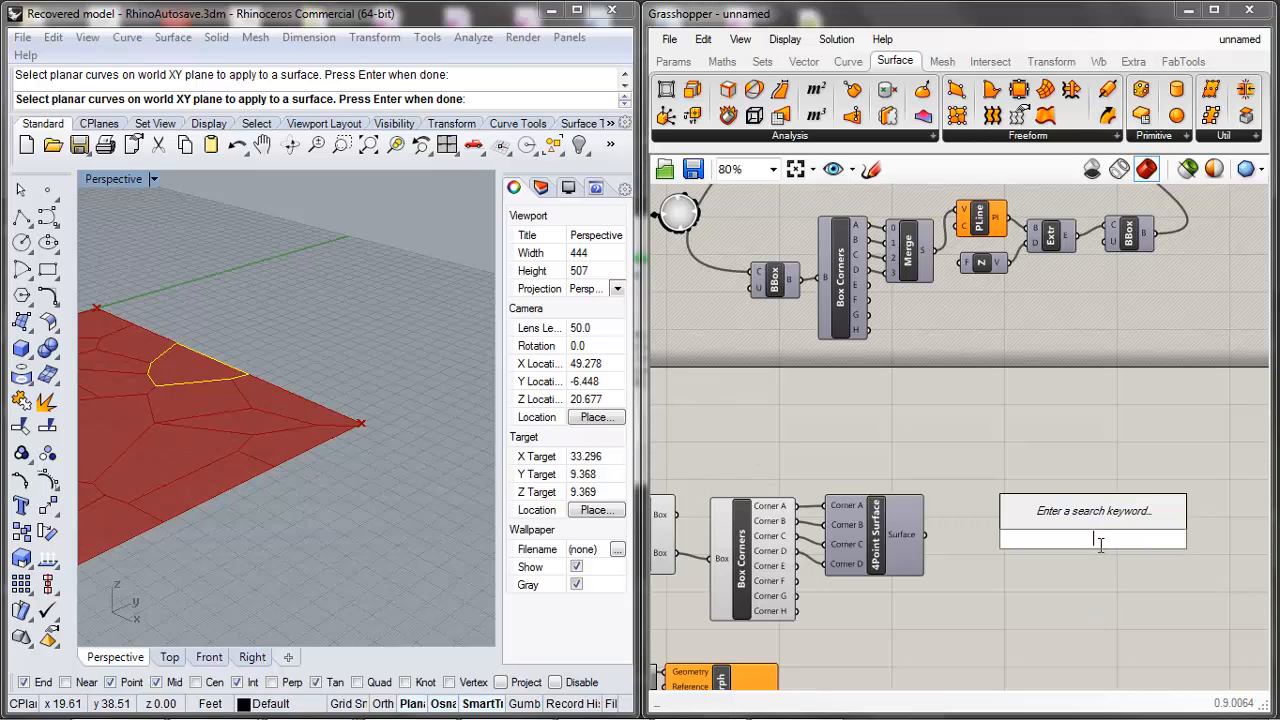
pyautogui.write('extrude')
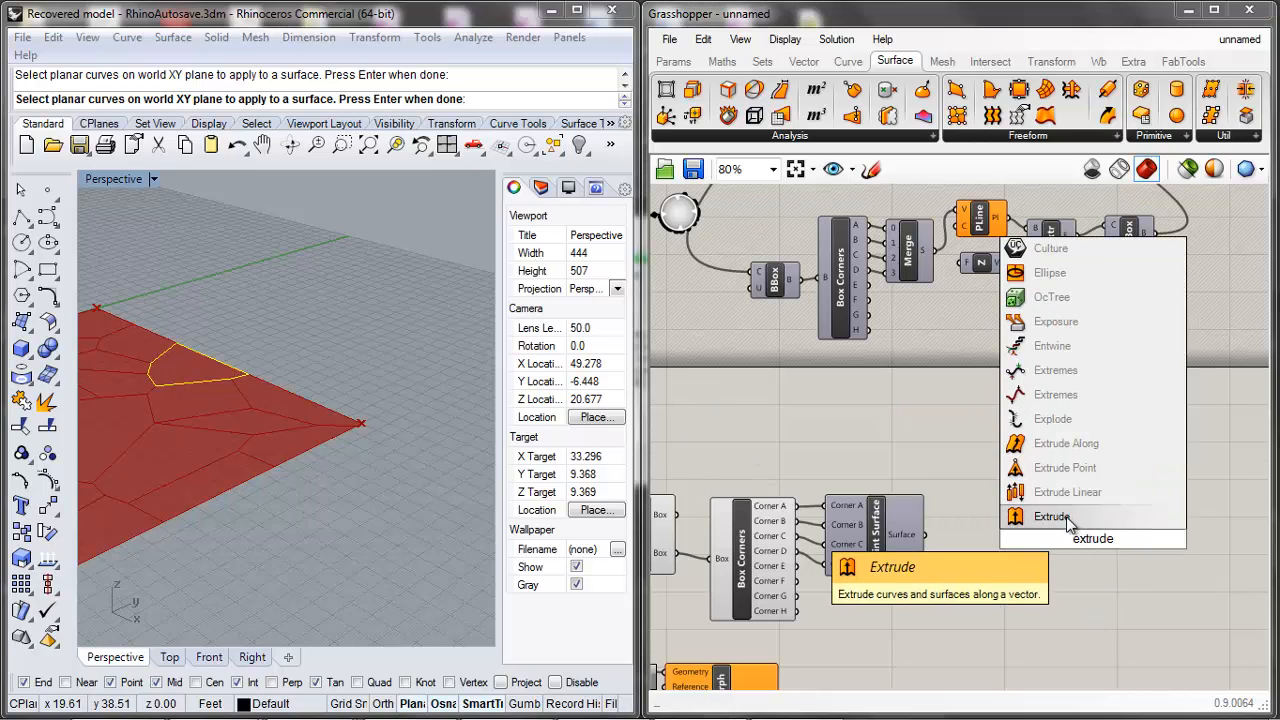
pyautogui.click(1068, 520)
pyautogui.scroll(3, 1041, 548)
pyautogui.moveTo(1103, 560); pyautogui.dragTo(1014, 547)
pyautogui.click(994, 444)
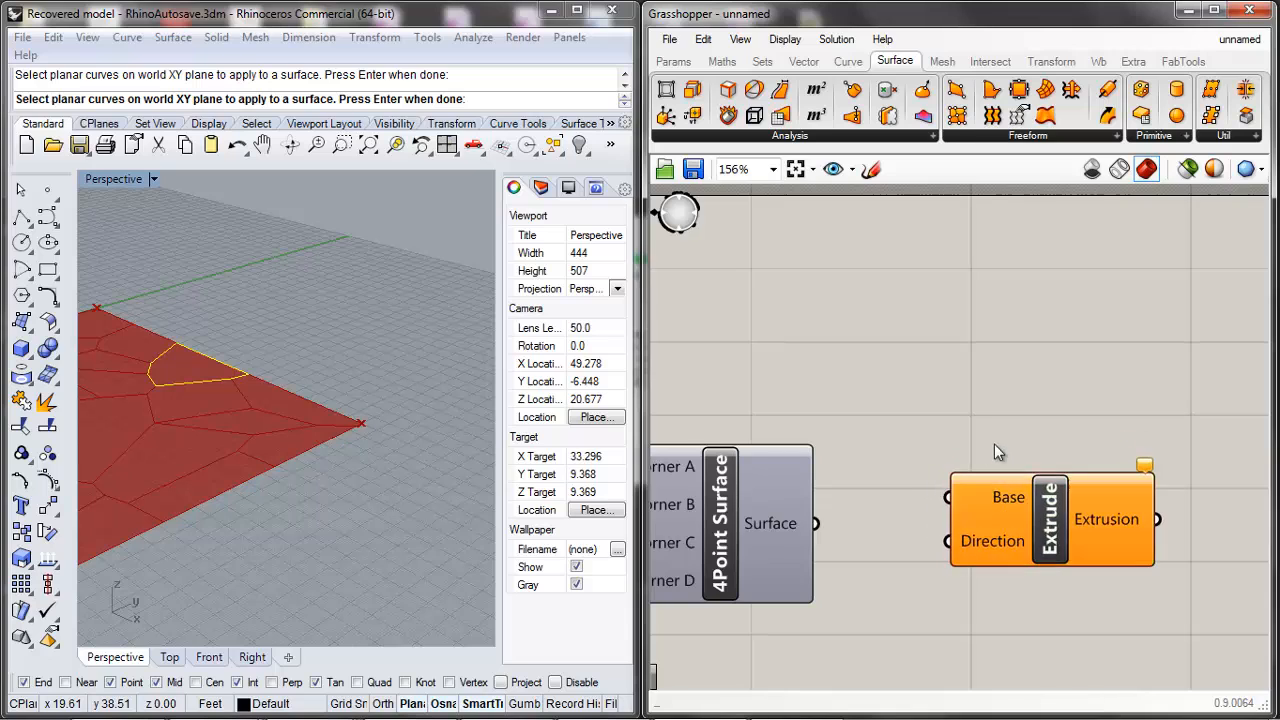
# Step: Connect the Surface output of 4Point Surface to the Base input of Extrude and adjust the spacing of both components
pyautogui.scroll(-8, 881, 479)
pyautogui.scroll(5, 806, 489)
pyautogui.click(757, 494)
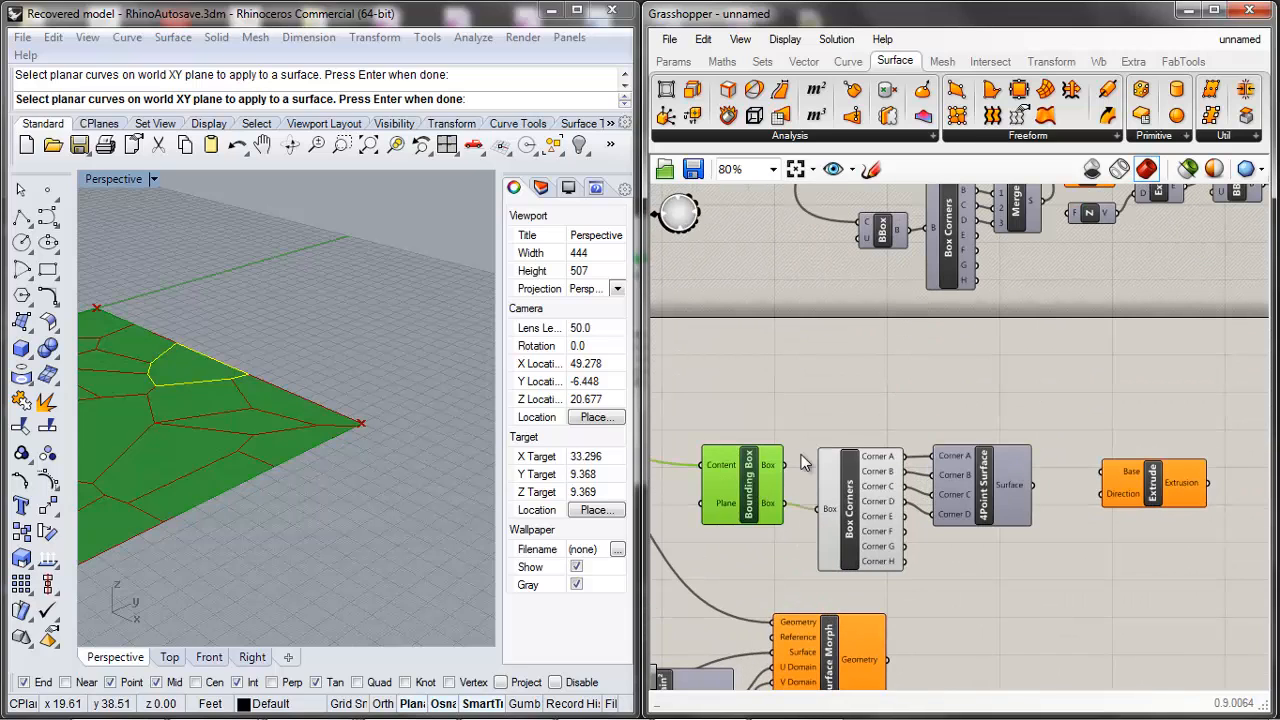
pyautogui.click(844, 414)
pyautogui.scroll(-3, 988, 491)
pyautogui.scroll(5, 988, 491)
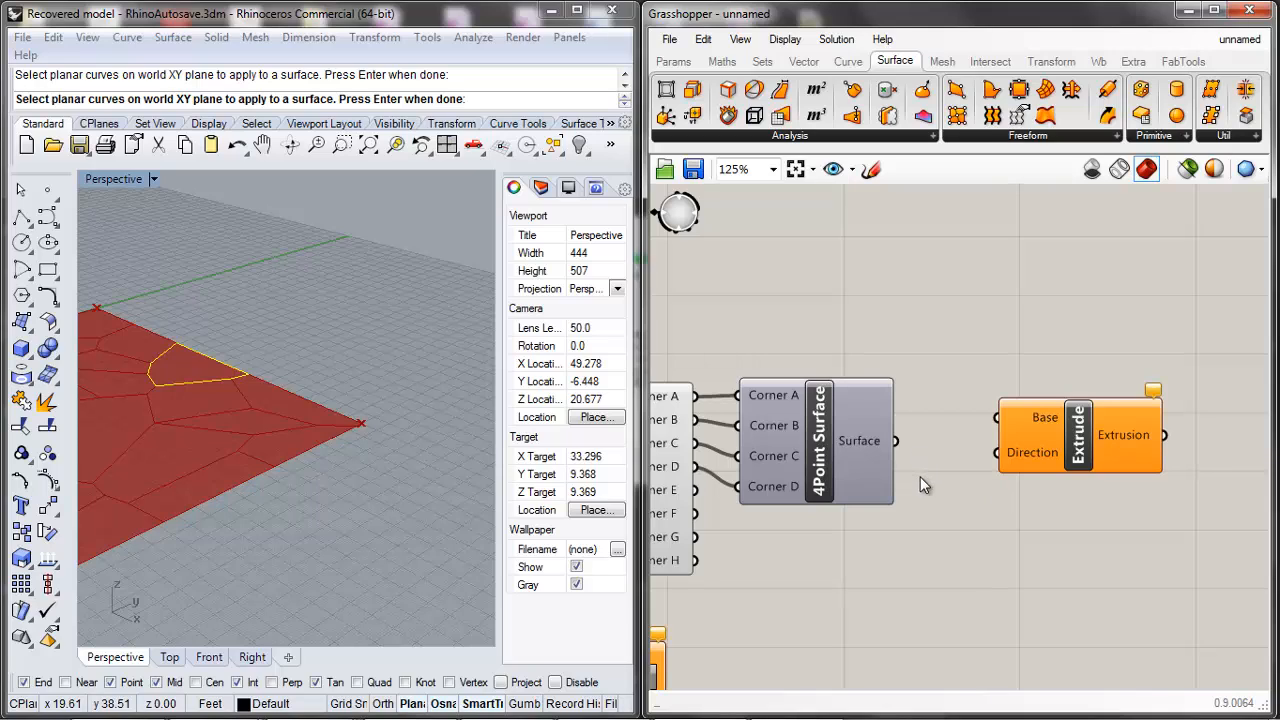
pyautogui.moveTo(897, 444); pyautogui.dragTo(1011, 416)
pyautogui.moveTo(1093, 446); pyautogui.dragTo(1161, 448)
pyautogui.moveTo(874, 442); pyautogui.dragTo(888, 433)
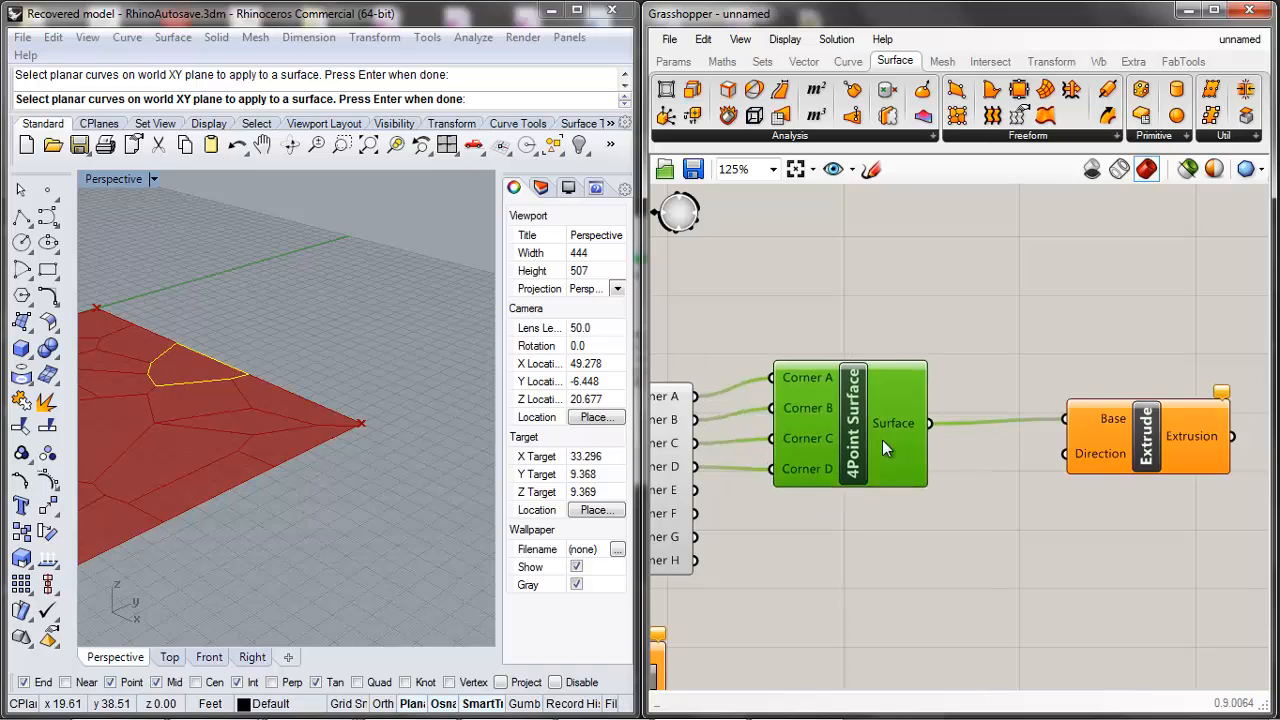
# Step: Add a Unit Z component below the link between 4Point Surface and Extrude
pyautogui.doubleClick(993, 489)
pyautogui.write('z')
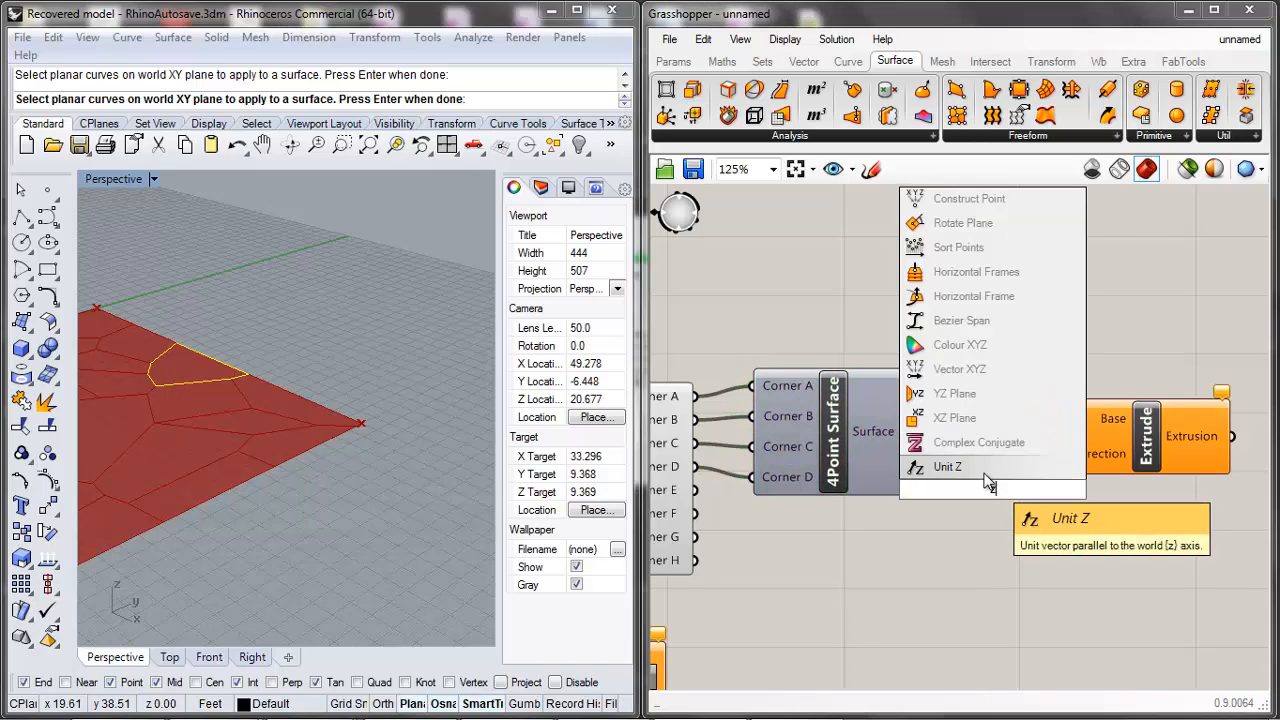
pyautogui.click(984, 472)
pyautogui.rightClick(952, 492)
pyautogui.moveTo(960, 574)
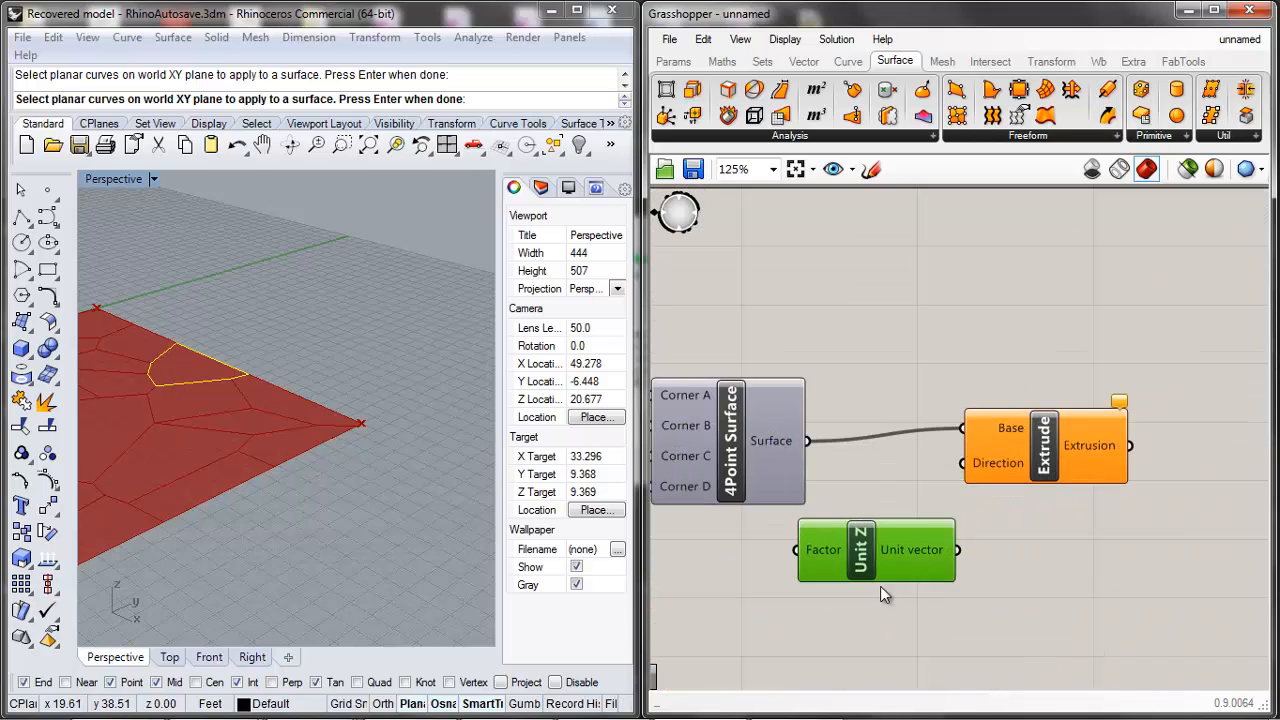
# Step: Connect Unit Z's Unit vector to the Direction input of Extrude and place Extrude directly beside 4Point Surface
pyautogui.moveTo(808, 440); pyautogui.dragTo(1020, 440)
pyautogui.moveTo(941, 592); pyautogui.dragTo(836, 469)
pyautogui.click(1141, 472)
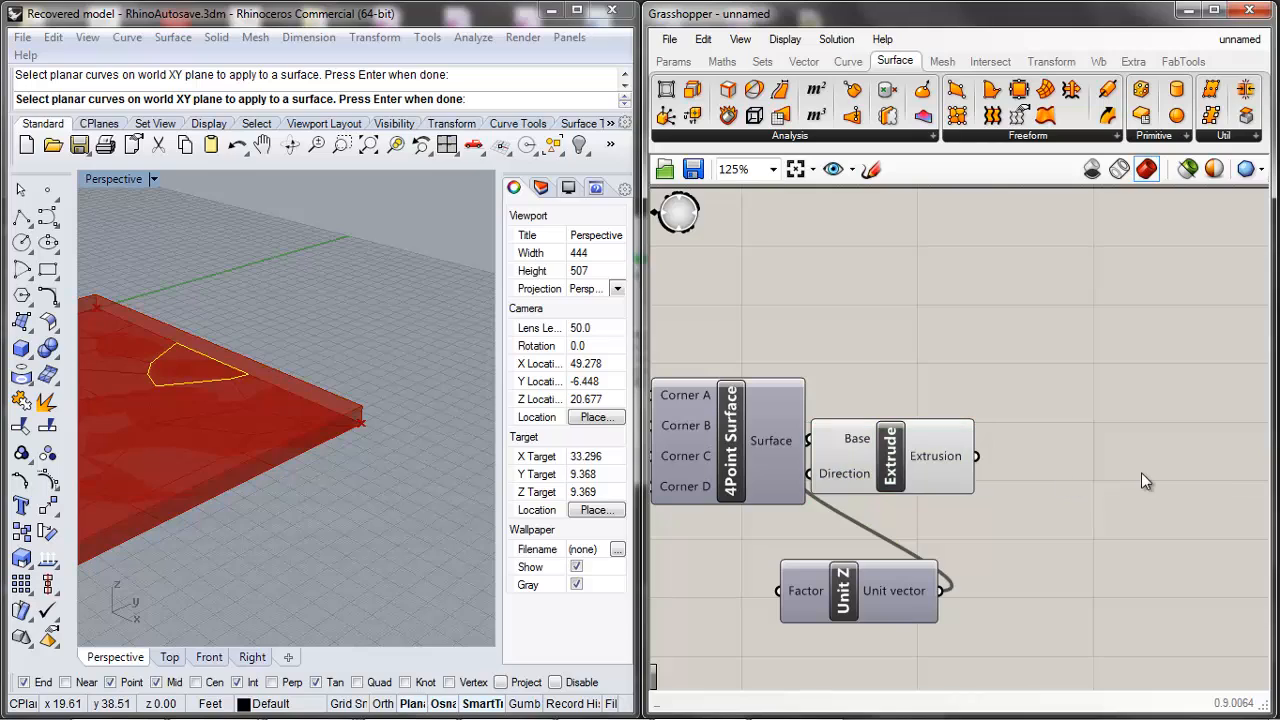
# Step: Add a second Bounding Box component beside Extrude and connect the Extrusion output to its Content input
pyautogui.doubleClick(1141, 472)
pyautogui.write('bounding')
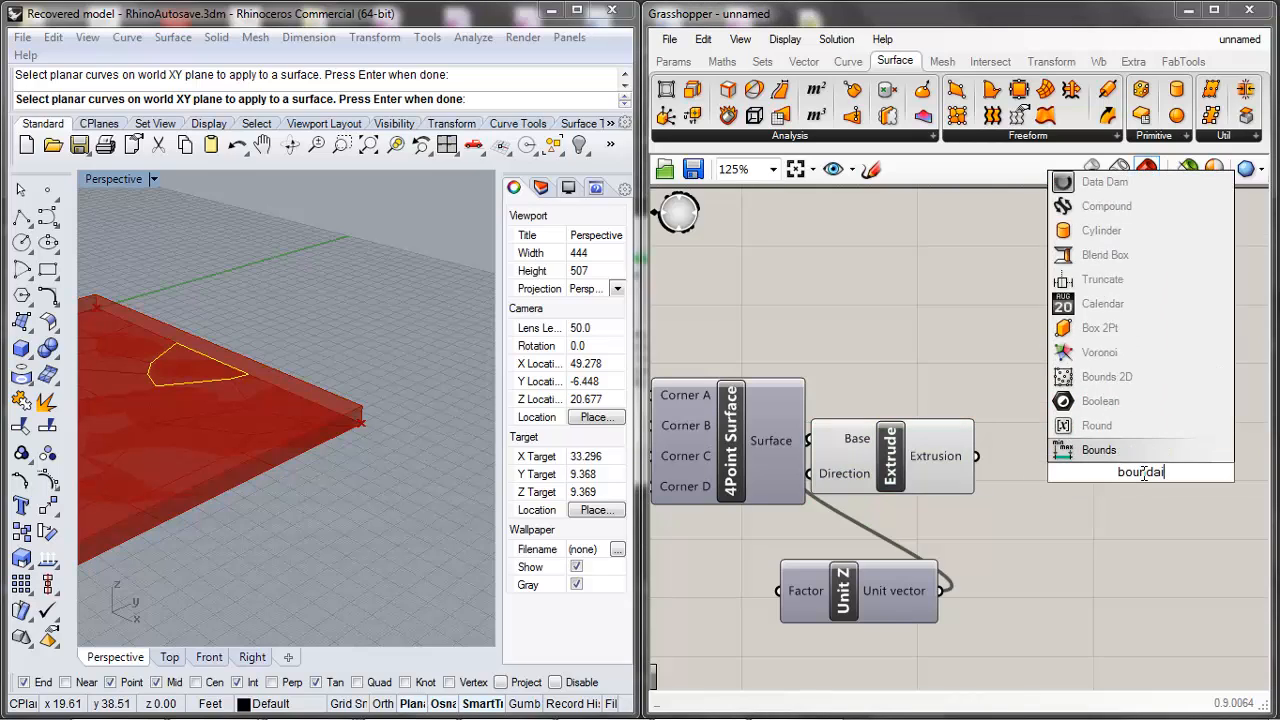
pyautogui.click(1100, 330)
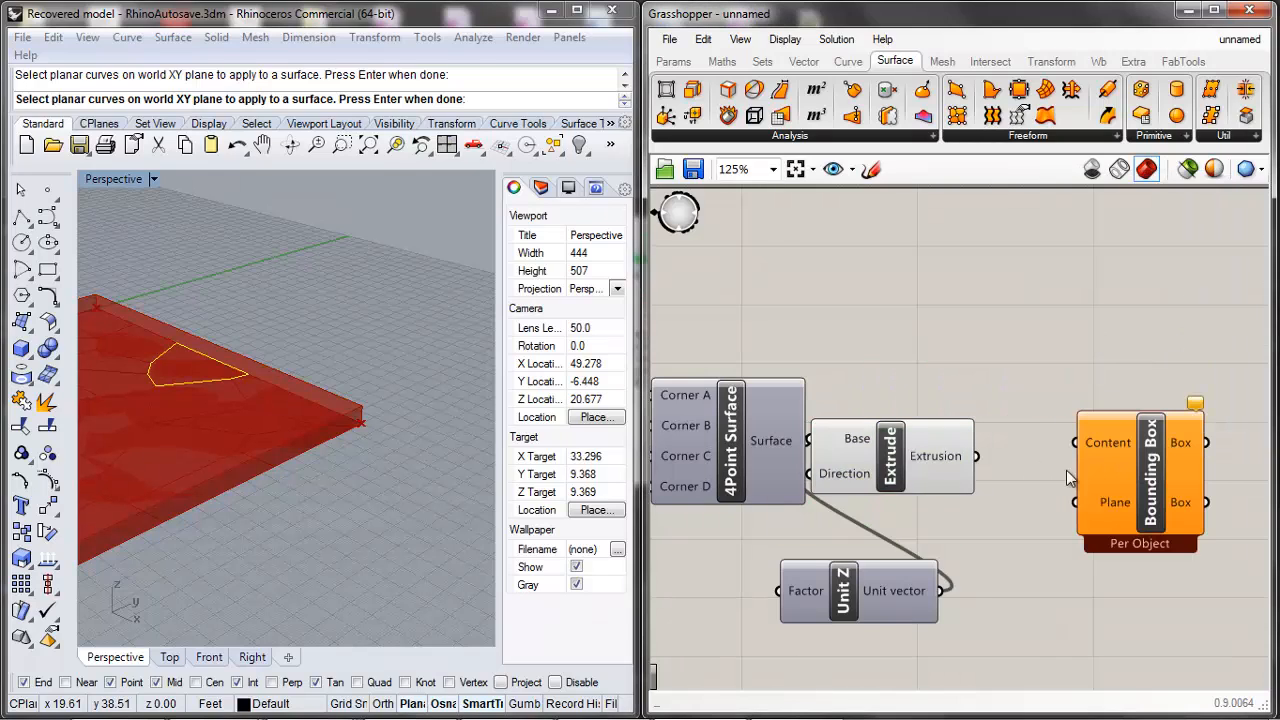
pyautogui.moveTo(977, 457); pyautogui.dragTo(1098, 470)
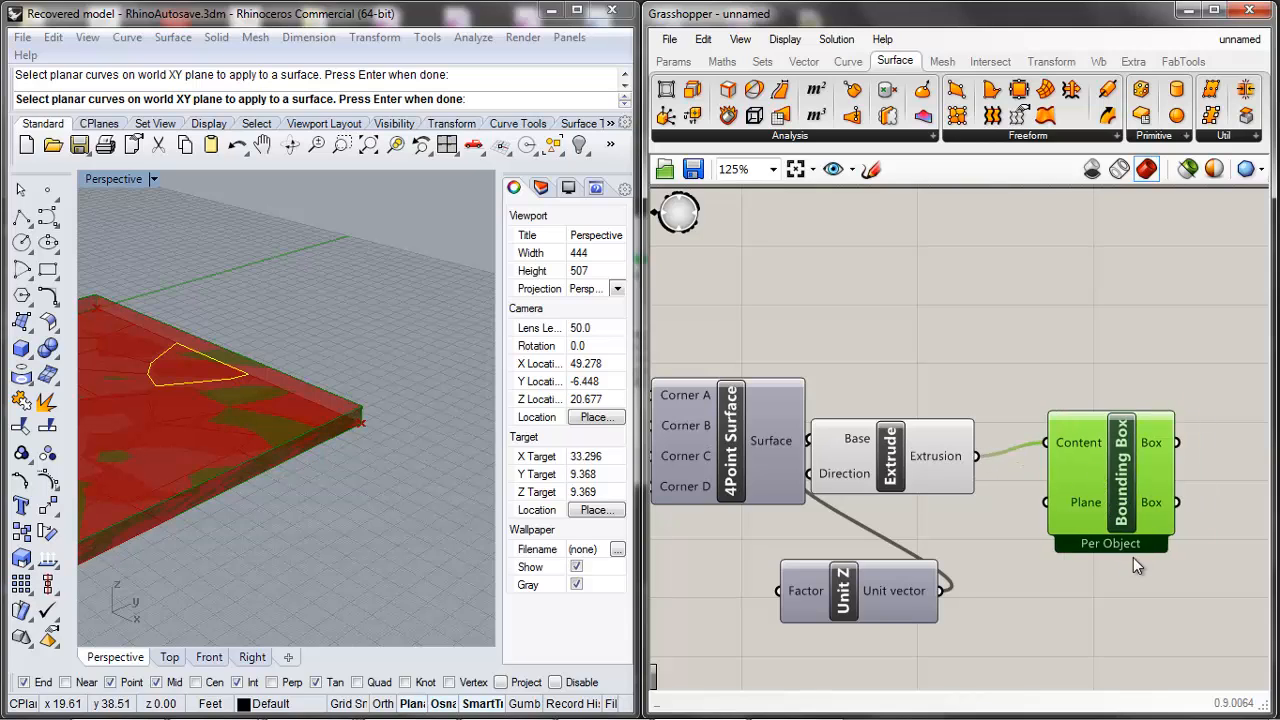
pyautogui.rightClick(1119, 561)
pyautogui.click(1092, 575)
pyautogui.scroll(1, 1082, 504)
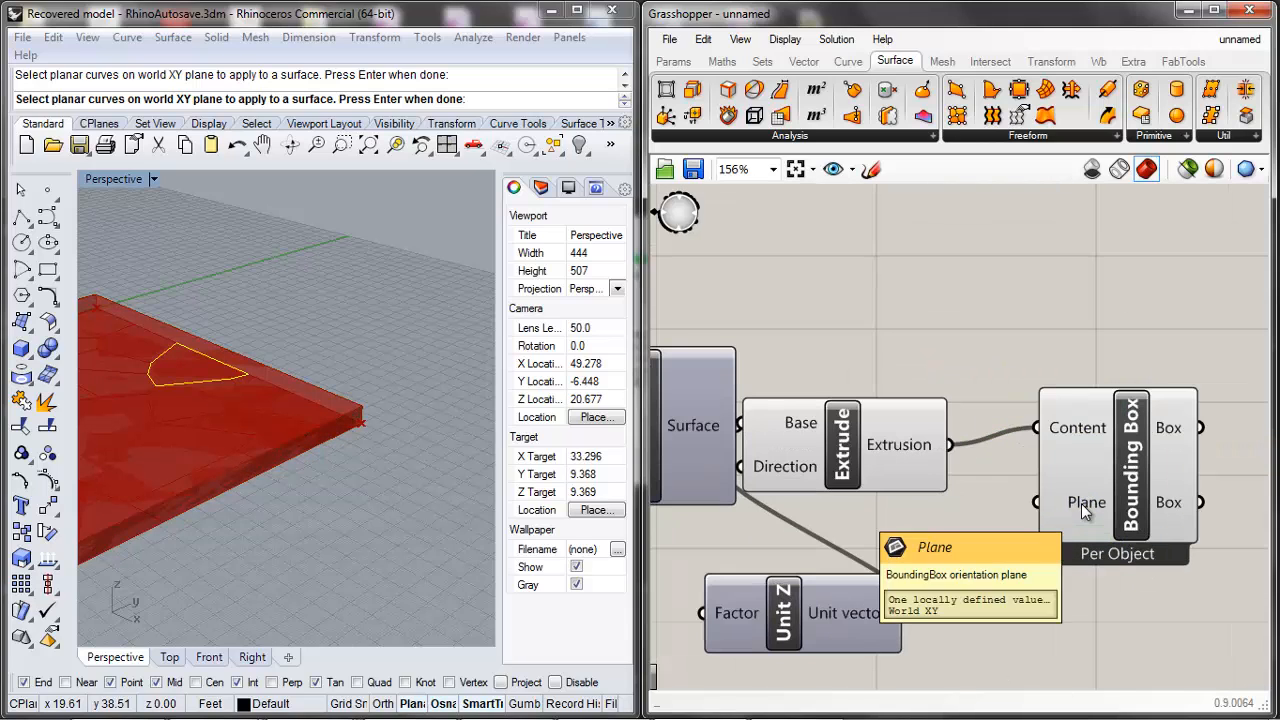
pyautogui.moveTo(1113, 493); pyautogui.dragTo(1088, 504)
# Step: Move Surface Morph below the new Bounding Box and connect that component's upper Box output to the Reference input
pyautogui.scroll(-4, 1010, 480)
pyautogui.scroll(3, 940, 565)
pyautogui.scroll(-4, 1160, 395)
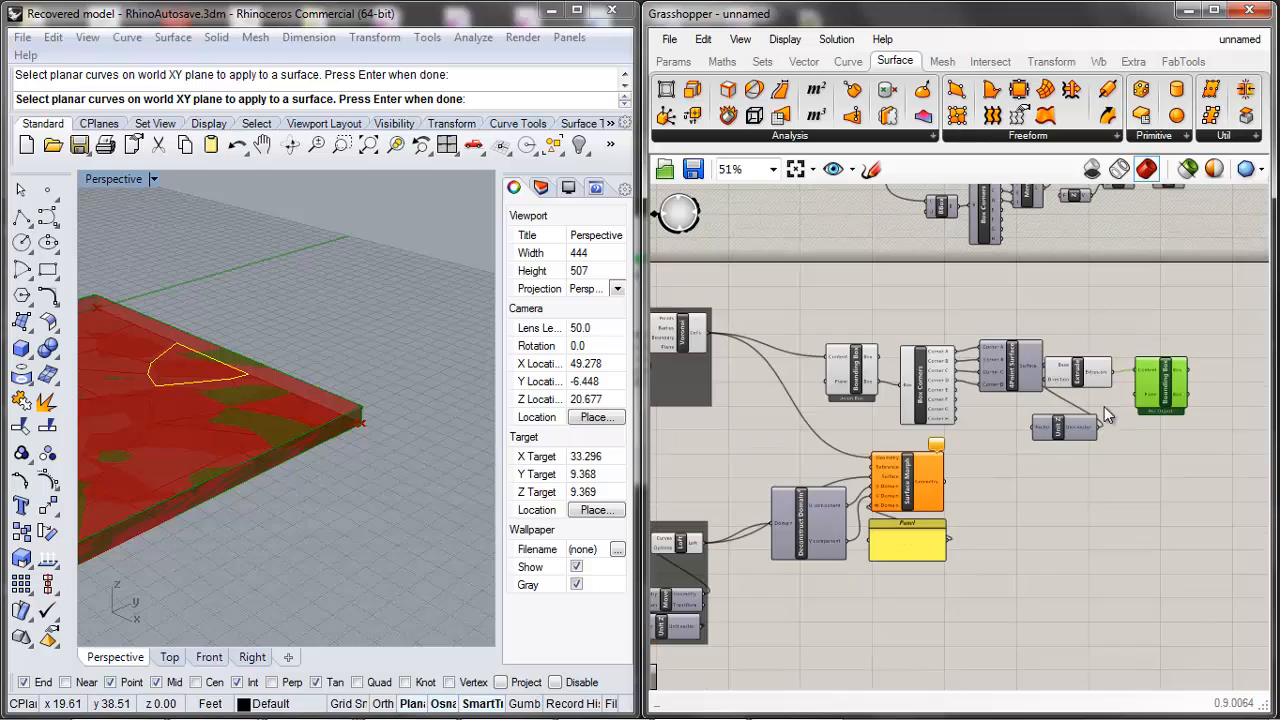
pyautogui.moveTo(925, 485); pyautogui.dragTo(1153, 476)
pyautogui.scroll(2, 1204, 398)
pyautogui.click(1200, 395)
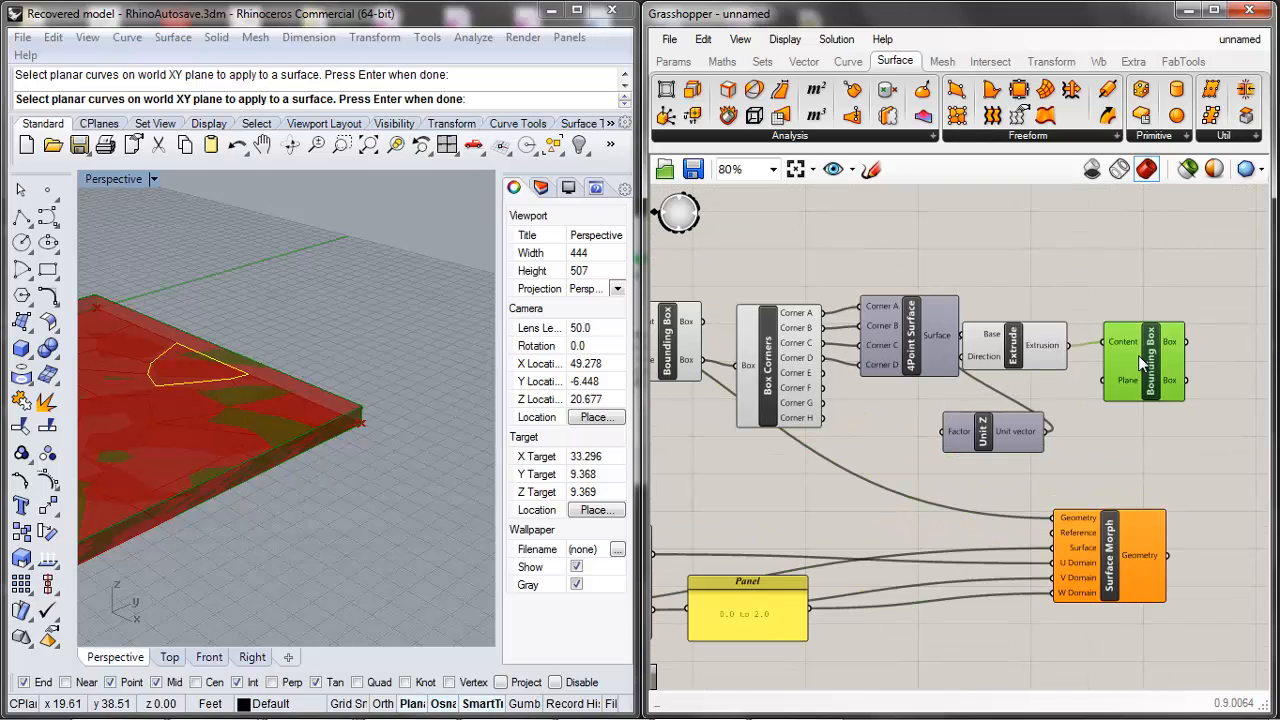
pyautogui.moveTo(1175, 340); pyautogui.dragTo(1050, 548)
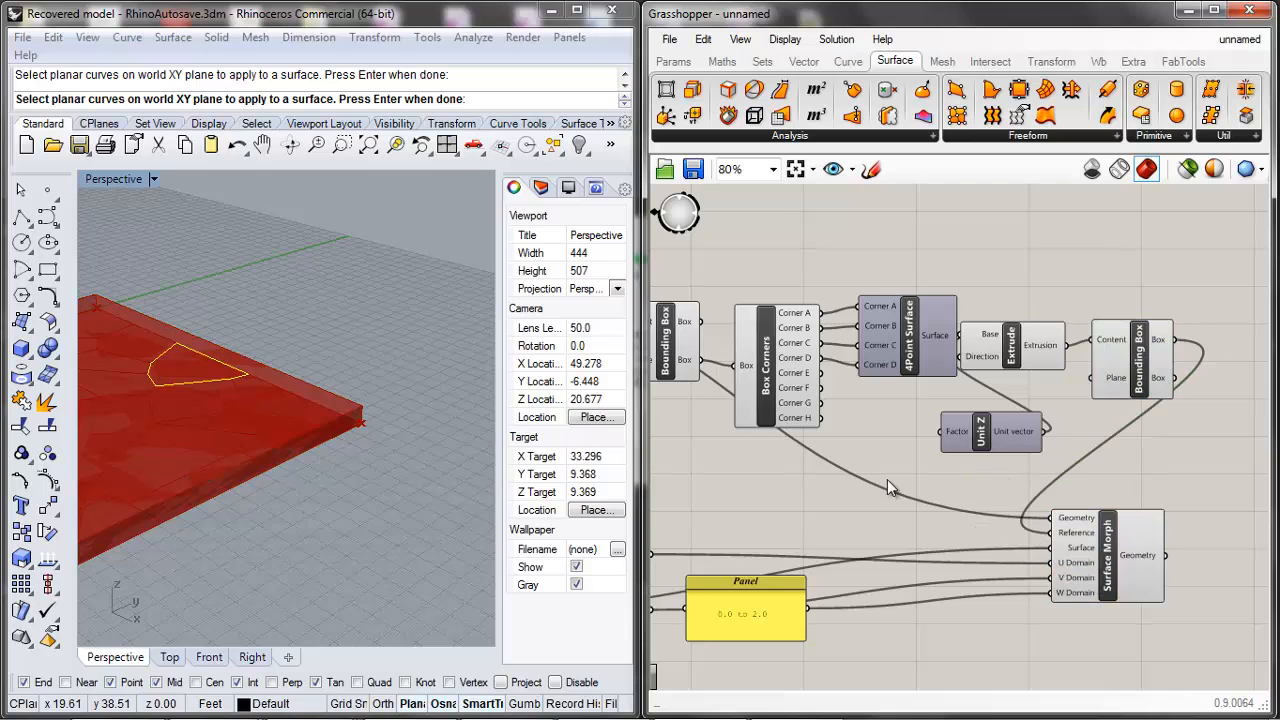
# Step: Delete the old definition's components lying above the rebuilt definition on the canvas
pyautogui.scroll(-4, 887, 479)
pyautogui.scroll(-12, 414, 446)
pyautogui.scroll(5, 309, 431)
pyautogui.moveTo(309, 431); pyautogui.dragTo(446, 375, button='right')
pyautogui.scroll(-4, 1032, 387)
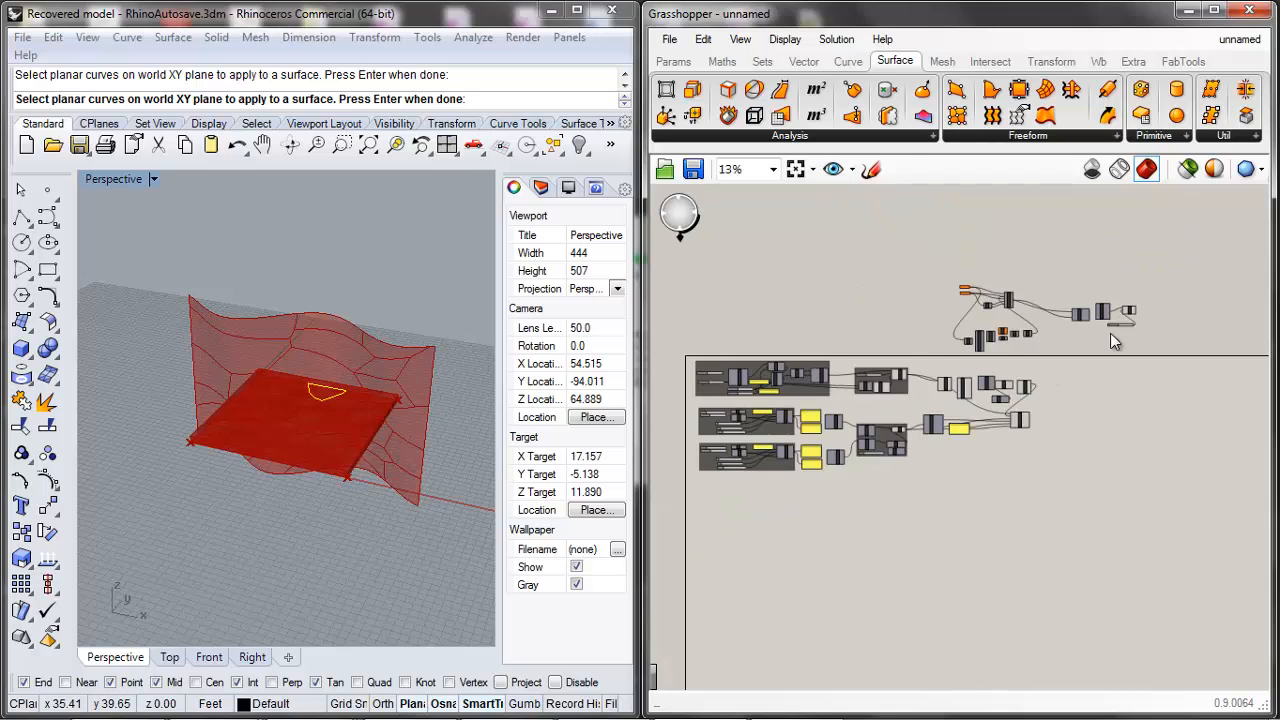
pyautogui.moveTo(1196, 278); pyautogui.dragTo(950, 354)
pyautogui.press('Delete')
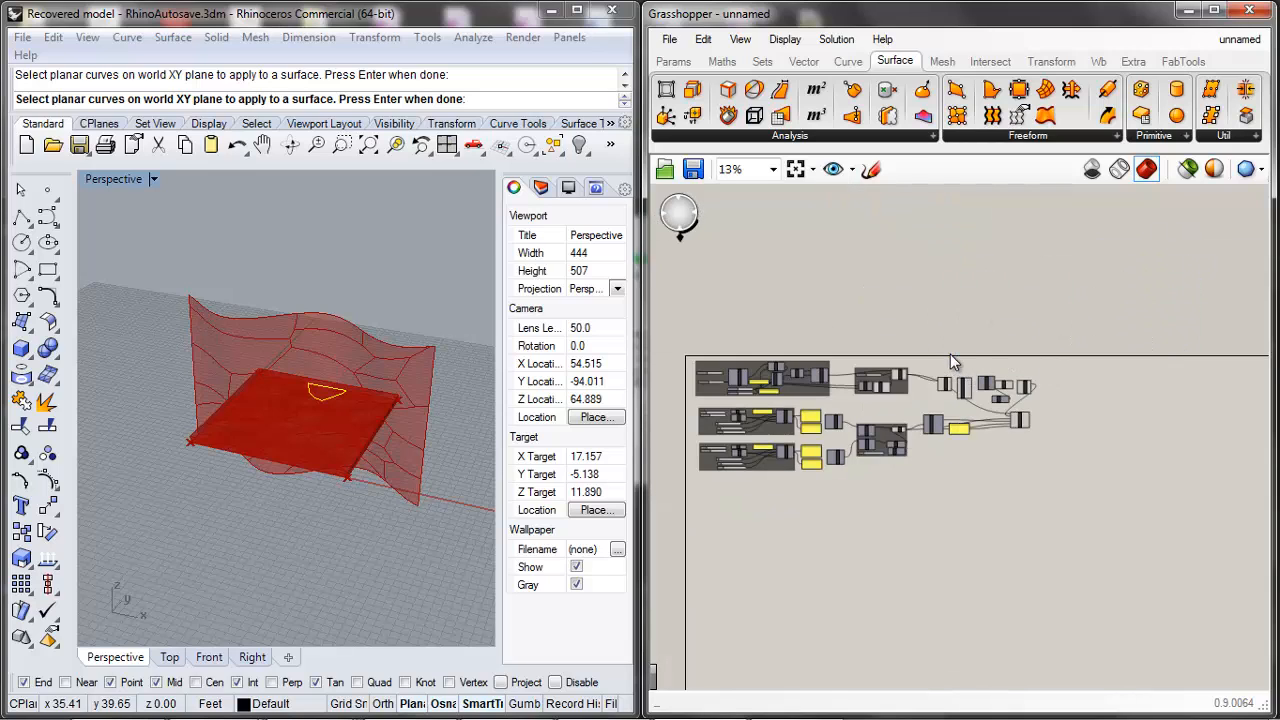
# Step: Align Extrude and the new Bounding Box with 4Point Surface and tuck Unit Z directly under Extrude
pyautogui.scroll(1, 993, 443)
pyautogui.scroll(5, 923, 468)
pyautogui.scroll(-3, 951, 444)
pyautogui.middleClick(951, 443)
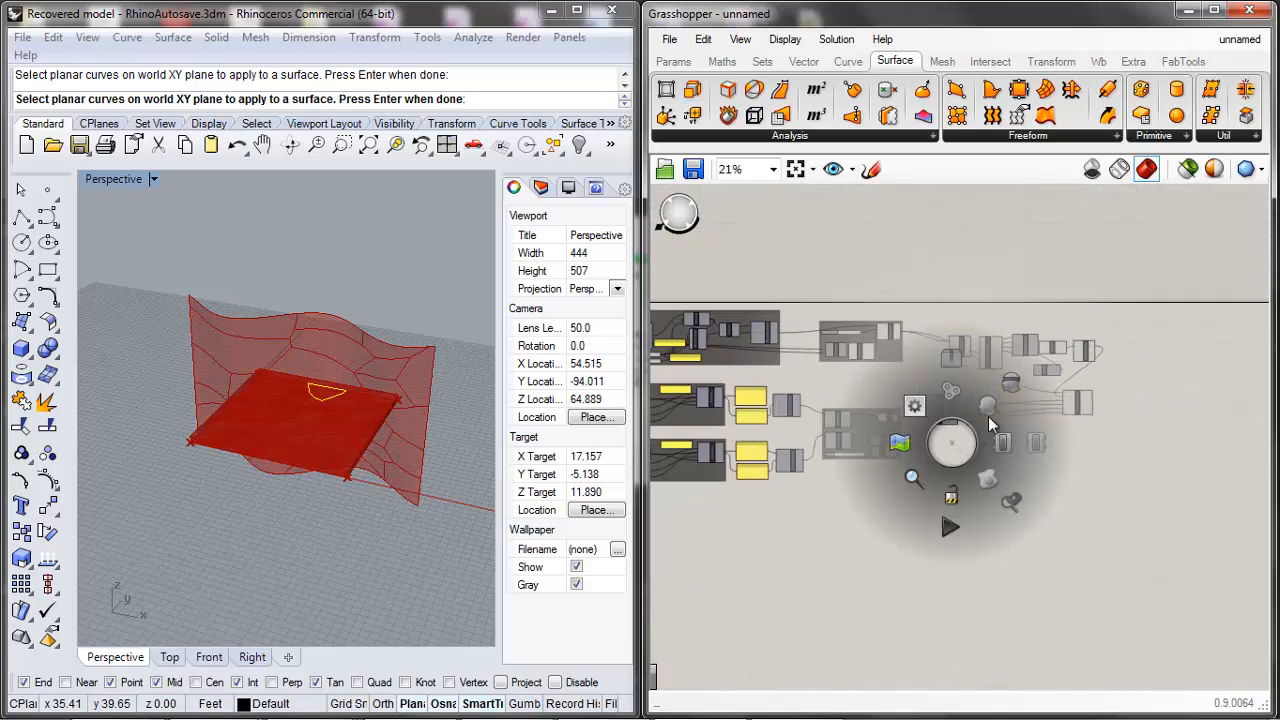
pyautogui.scroll(5, 1080, 356)
pyautogui.moveTo(978, 309); pyautogui.dragTo(990, 288)
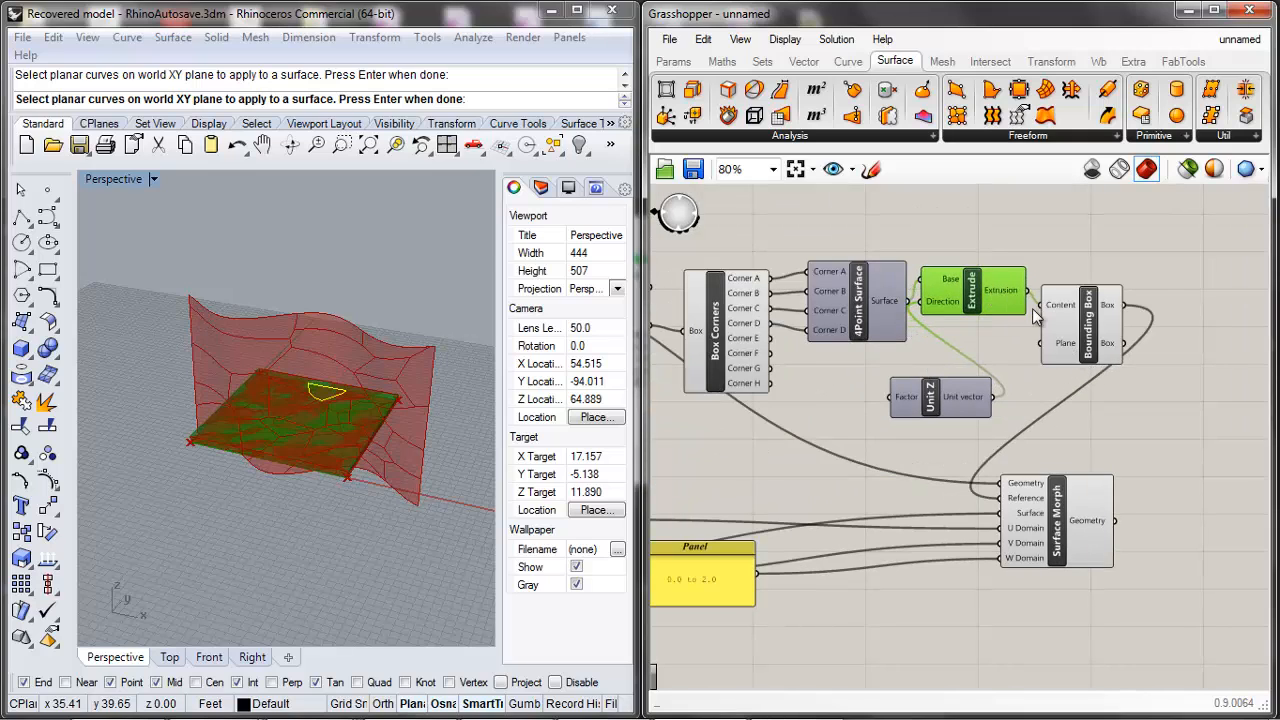
pyautogui.moveTo(1060, 321); pyautogui.dragTo(1073, 309)
pyautogui.moveTo(943, 393); pyautogui.dragTo(972, 345)
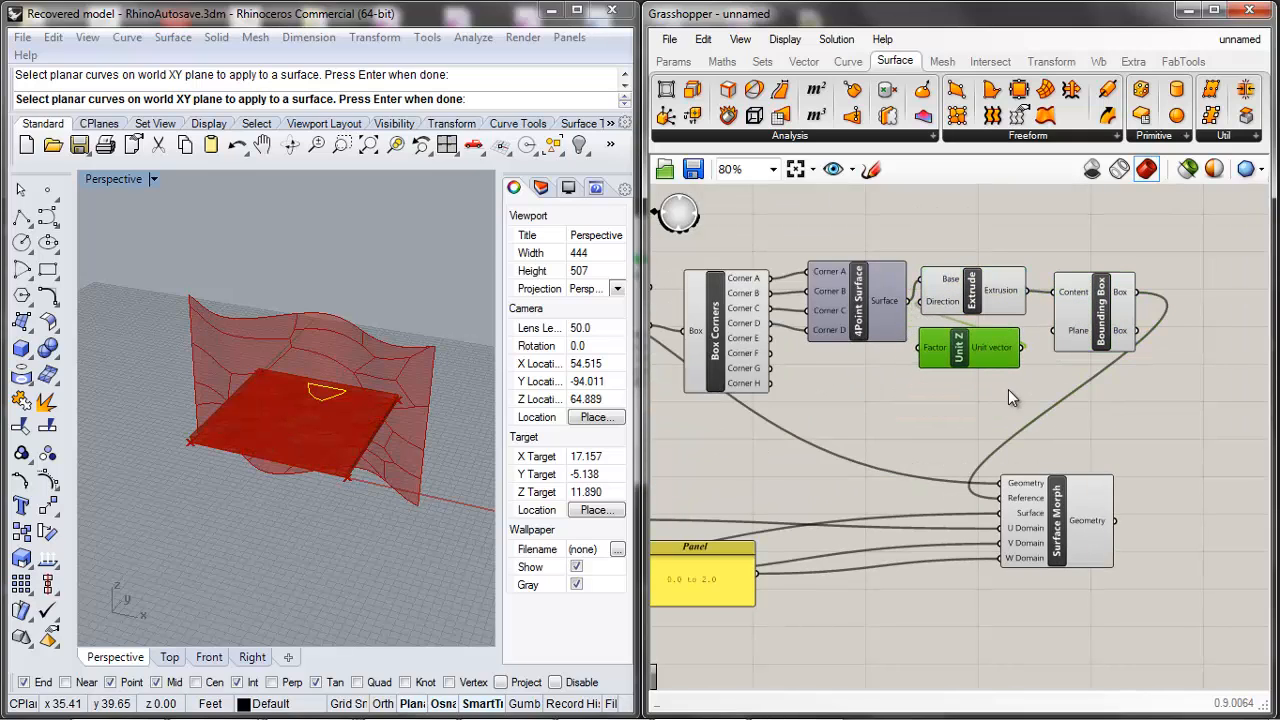
pyautogui.click(1009, 390)
# Step: Move the Surface Morph component closer to the domain panel
pyautogui.scroll(-3, 1035, 382)
pyautogui.middleClick(1036, 381)
pyautogui.scroll(1, 955, 490)
pyautogui.moveTo(1047, 464); pyautogui.dragTo(944, 481)
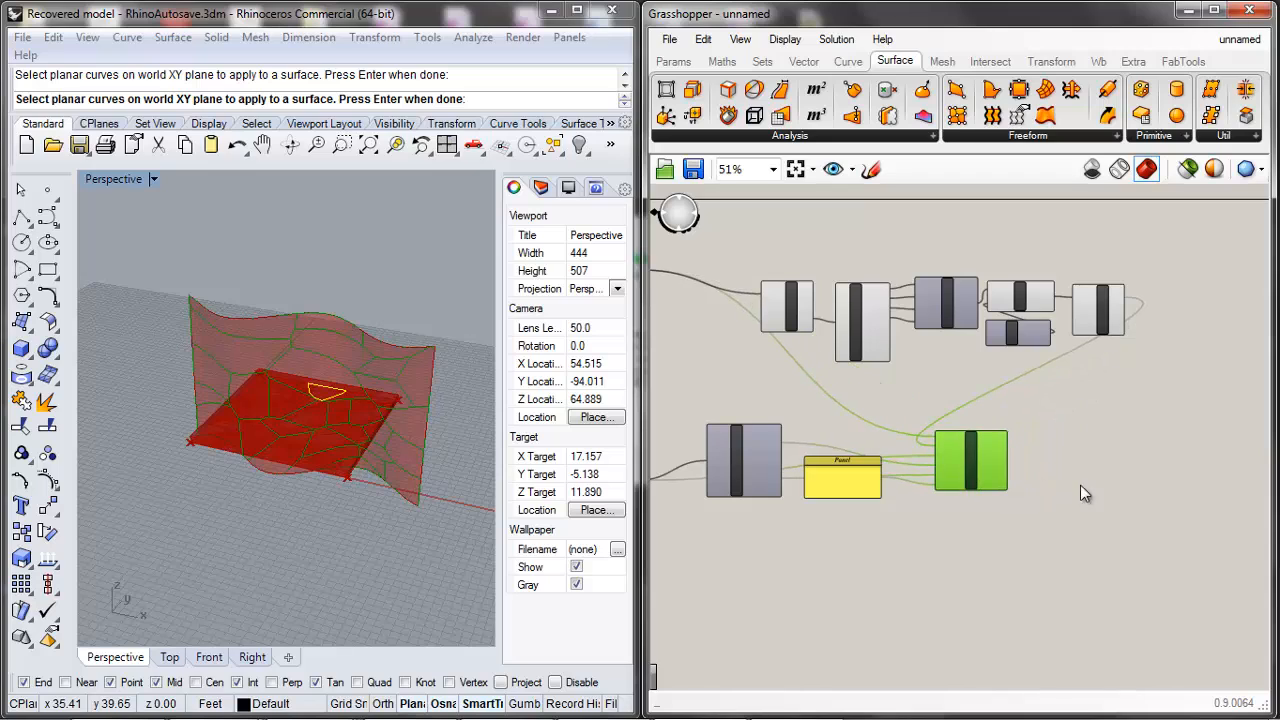
pyautogui.click(1078, 482)
# Step: Turn off the preview of the upper component row, from the first Bounding Box through the second one
pyautogui.scroll(-2, 1060, 448)
pyautogui.moveTo(1171, 303); pyautogui.dragTo(838, 408)
pyautogui.middleClick(975, 372)
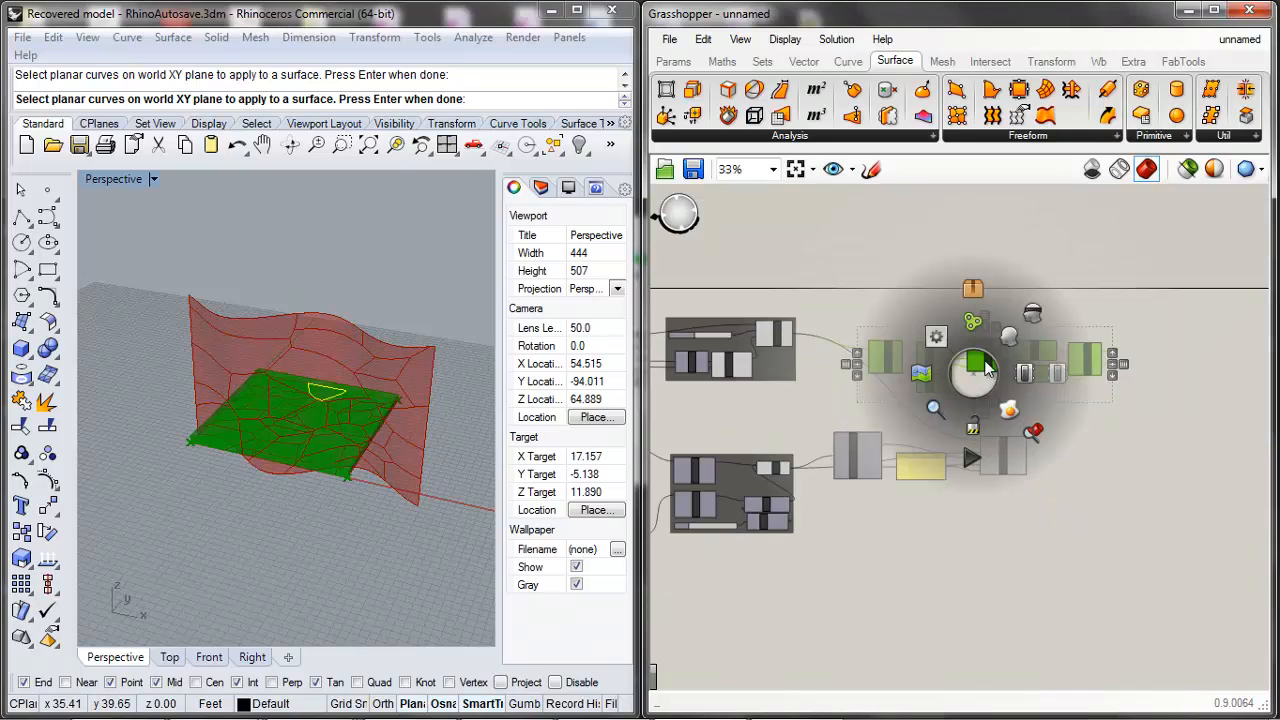
pyautogui.click(1035, 309)
pyautogui.click(1041, 297)
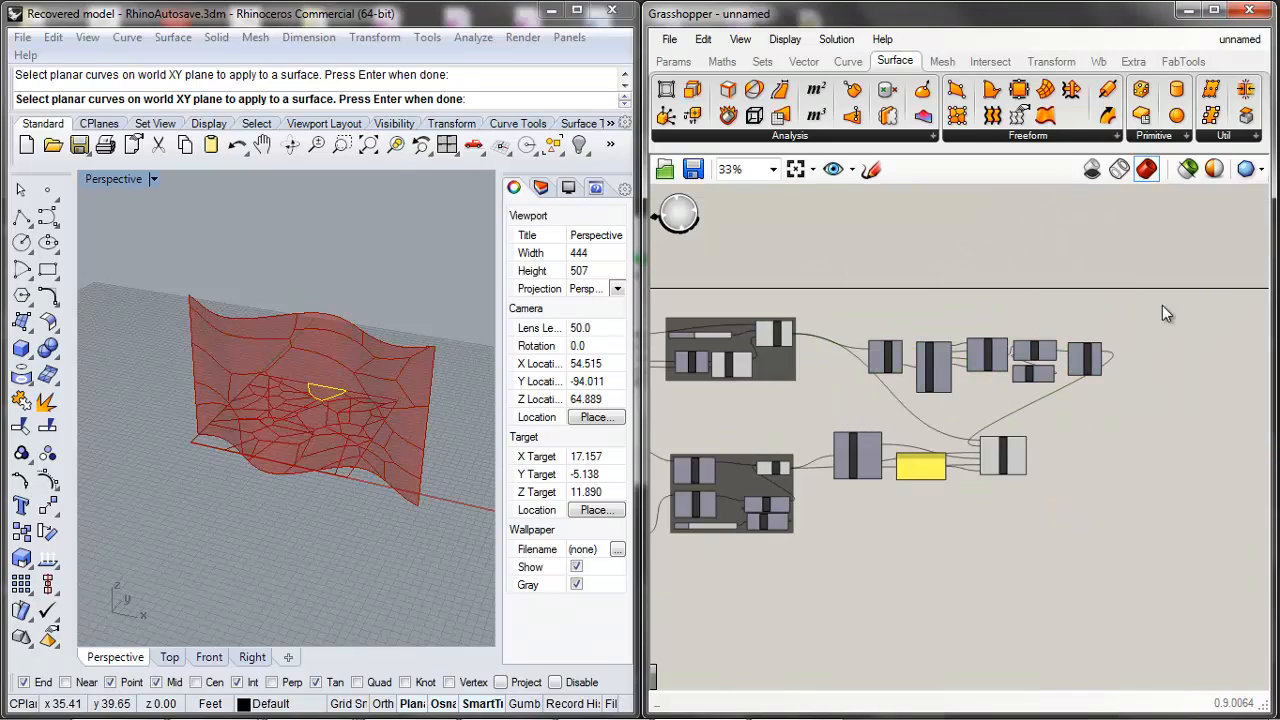
pyautogui.moveTo(337, 397); pyautogui.dragTo(414, 356, button='right')
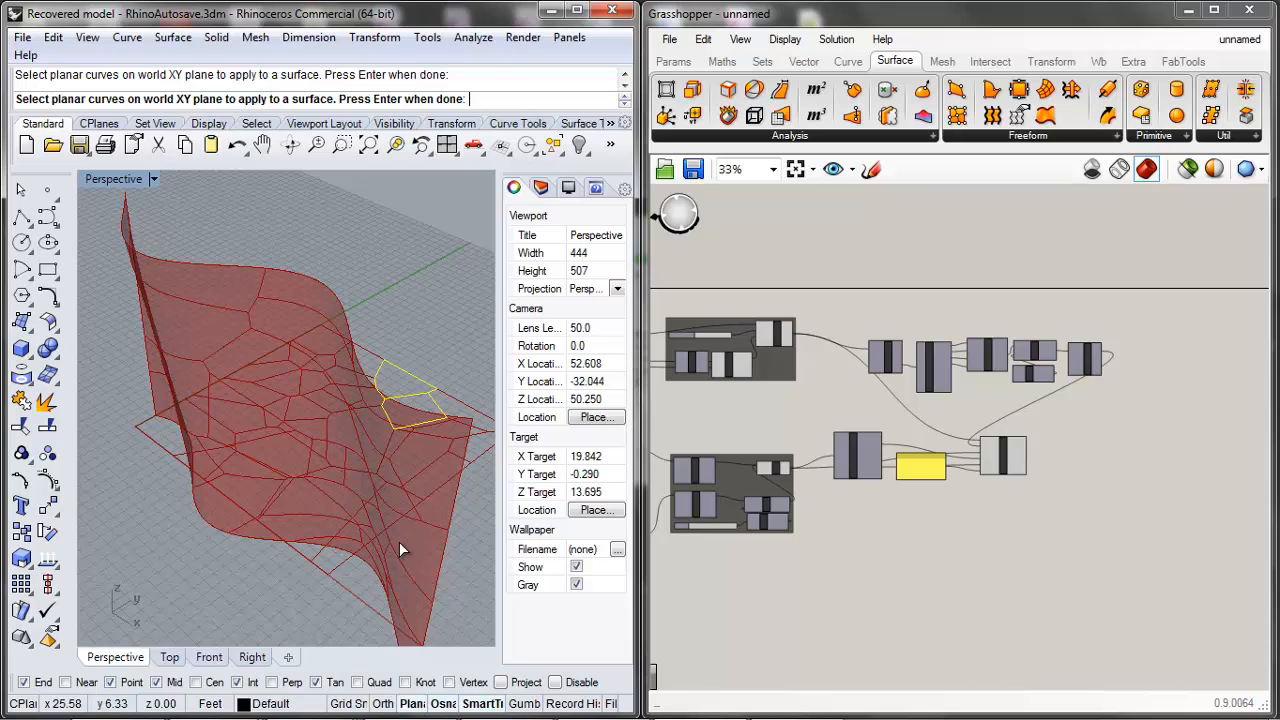
pyautogui.scroll(4, 996, 463)
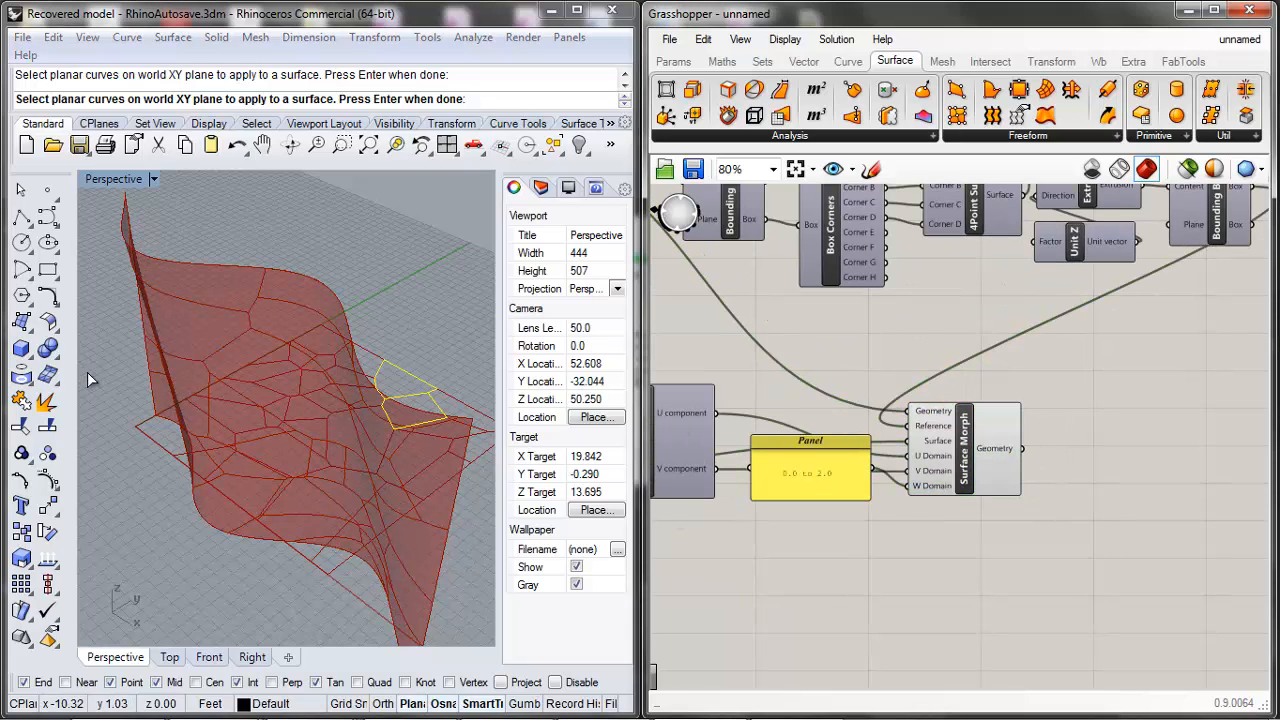
pyautogui.scroll(-5, 865, 316)
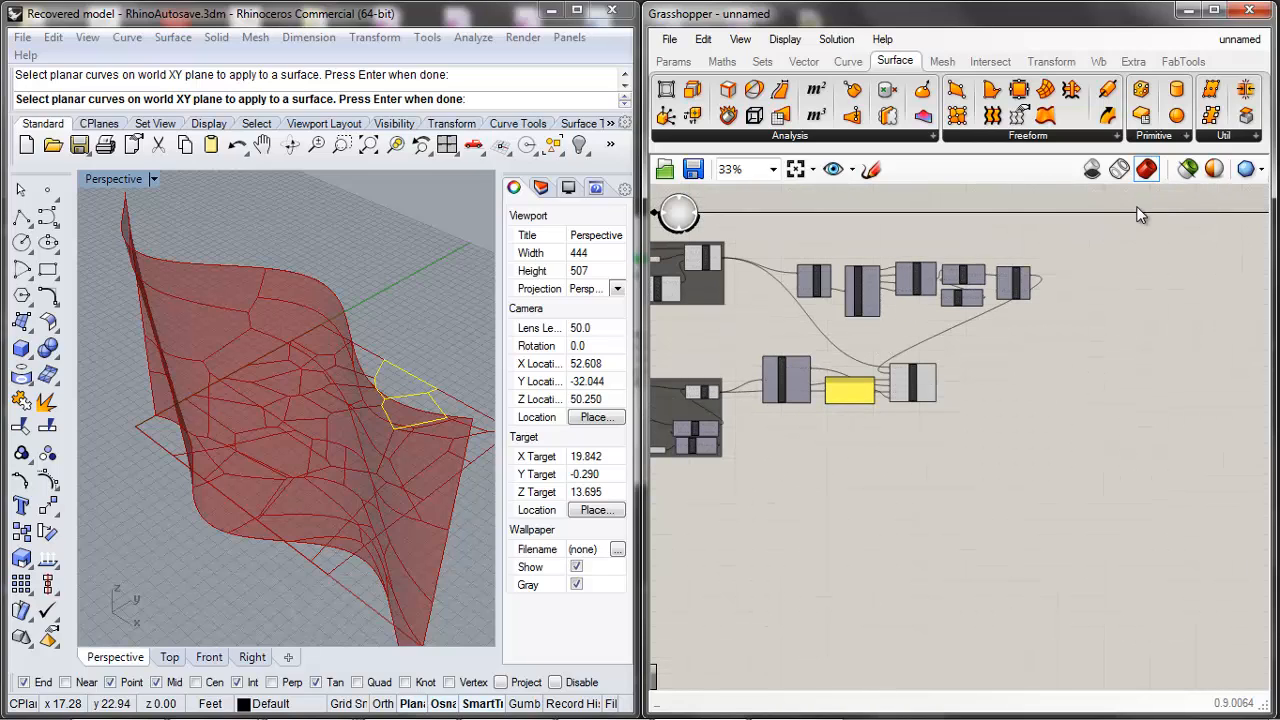
pyautogui.moveTo(1110, 236); pyautogui.dragTo(794, 320)
pyautogui.rightClick(906, 313)
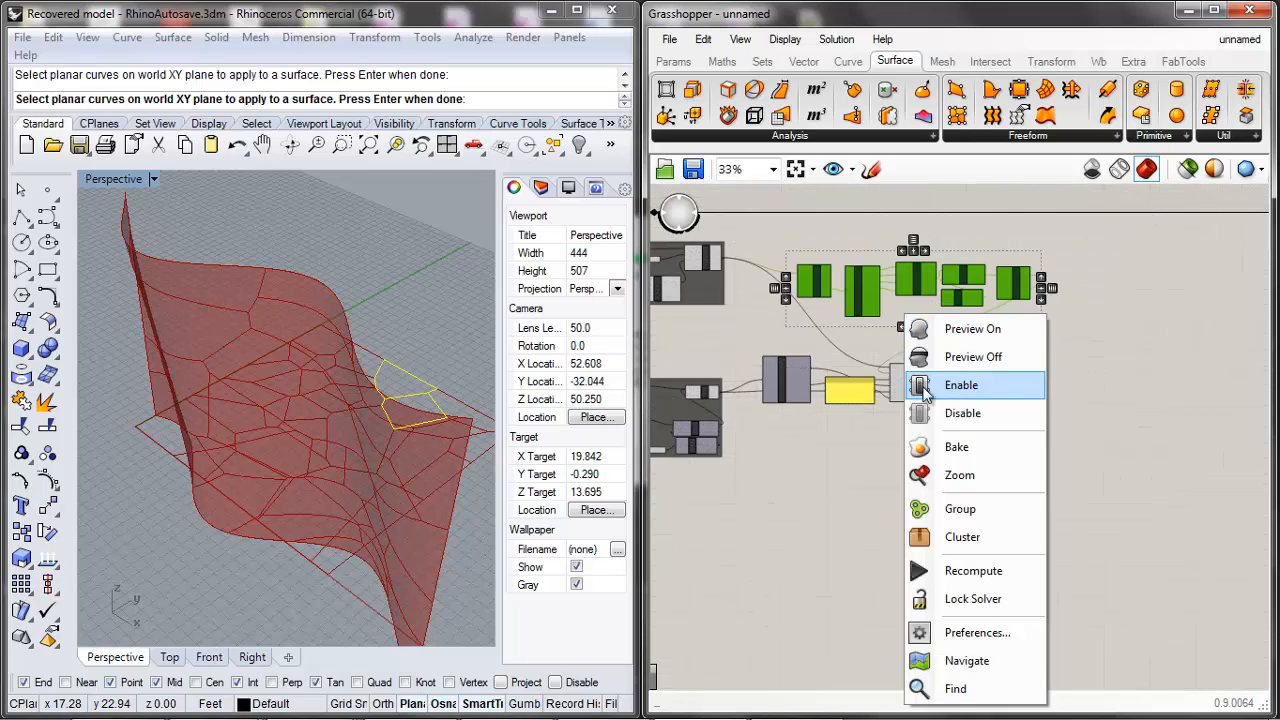
pyautogui.click(962, 413)
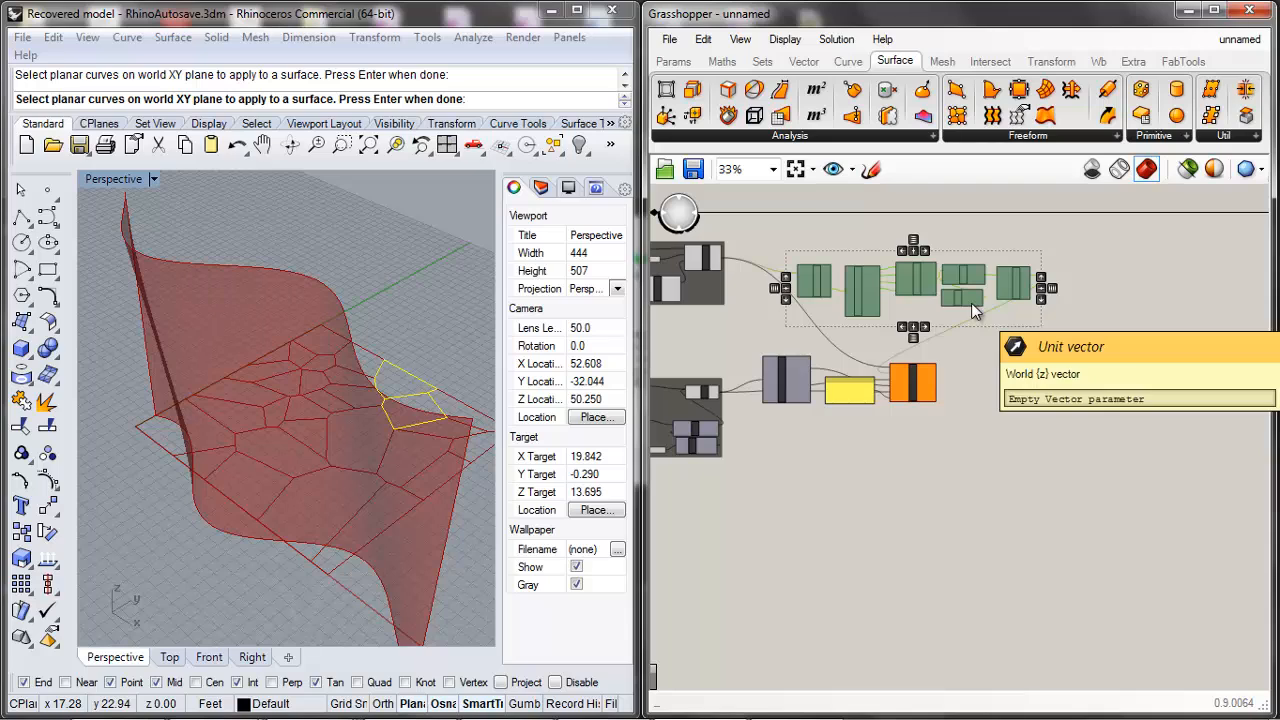
pyautogui.click(1020, 334)
pyautogui.scroll(3, 958, 291)
pyautogui.moveTo(1042, 249); pyautogui.dragTo(668, 345)
pyautogui.rightClick(893, 298)
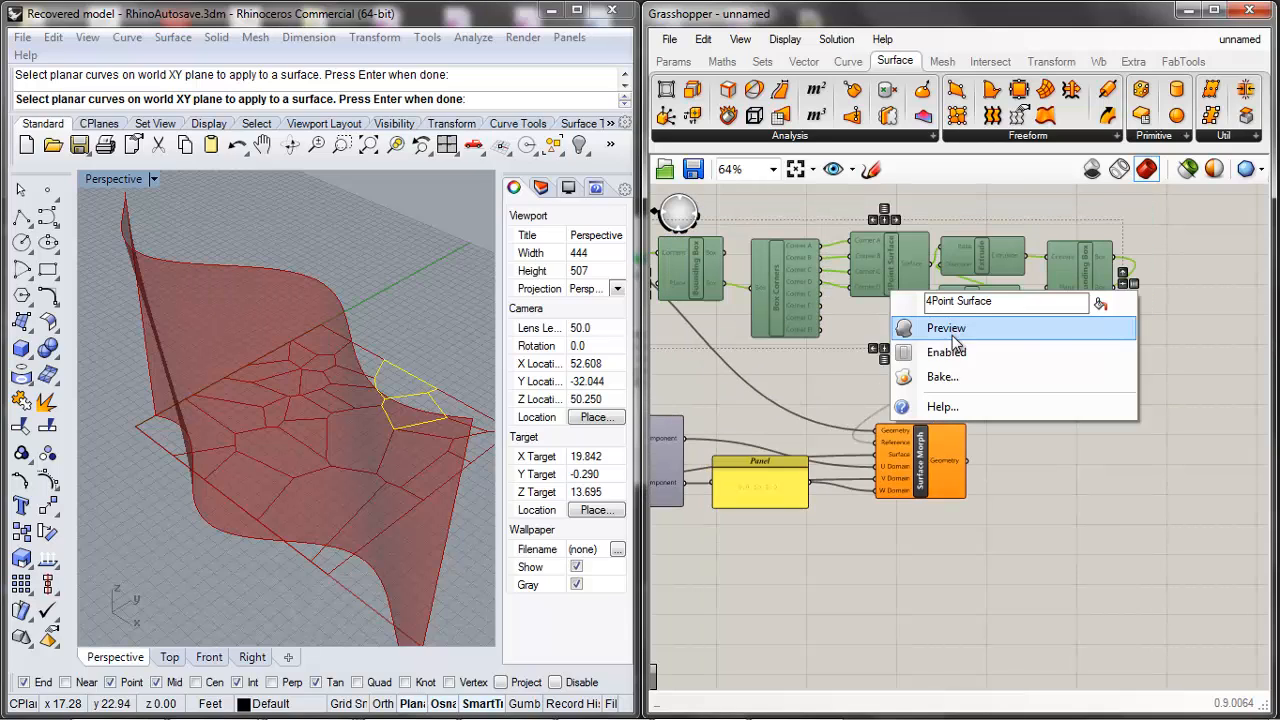
pyautogui.click(925, 345)
pyautogui.moveTo(1147, 225); pyautogui.dragTo(511, 416)
pyautogui.middleClick(875, 281)
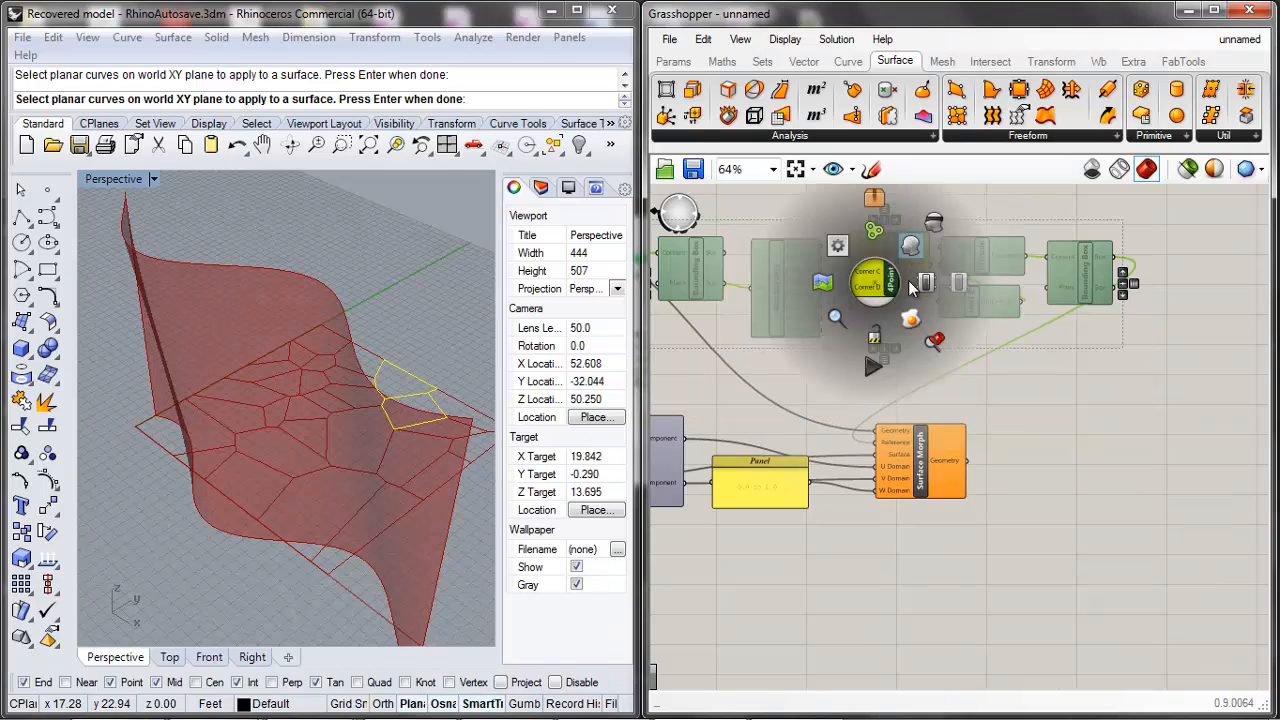
pyautogui.click(921, 283)
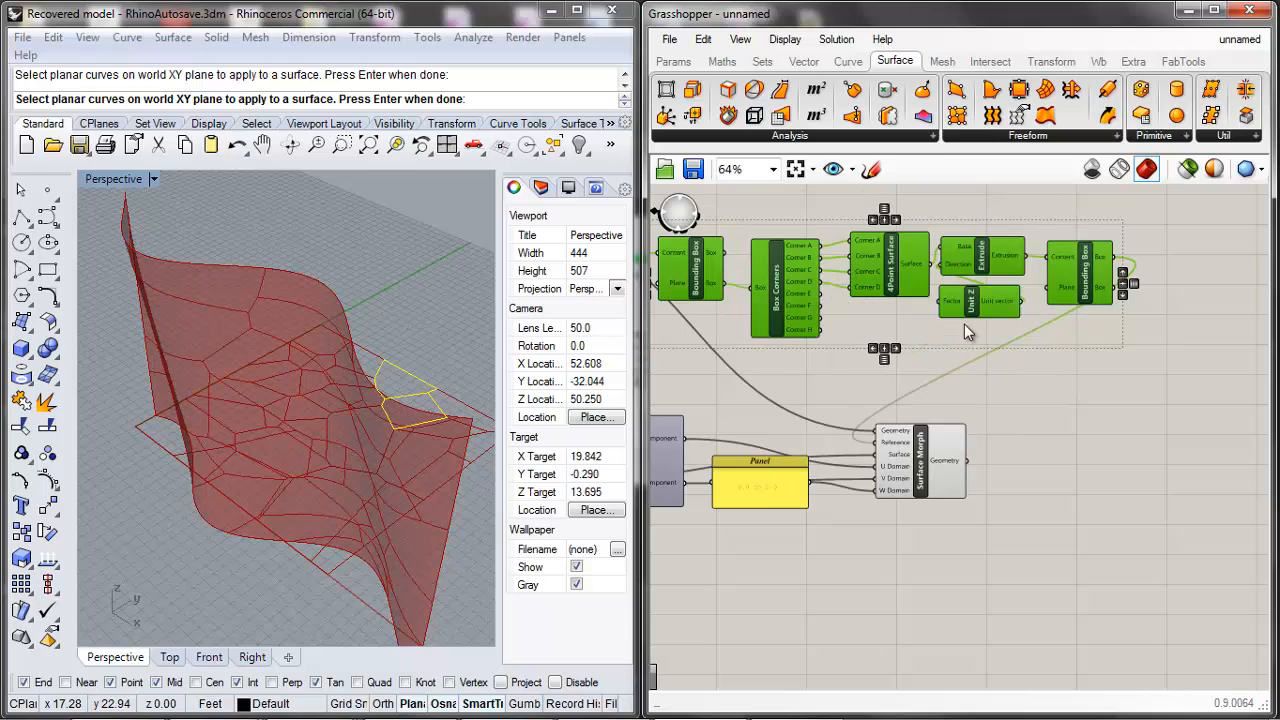
# Step: Group both Bounding Boxes, Box Corners, 4Point Surface, Extrude and Unit Z as a separate group
pyautogui.rightClick(866, 318)
pyautogui.click(889, 509)
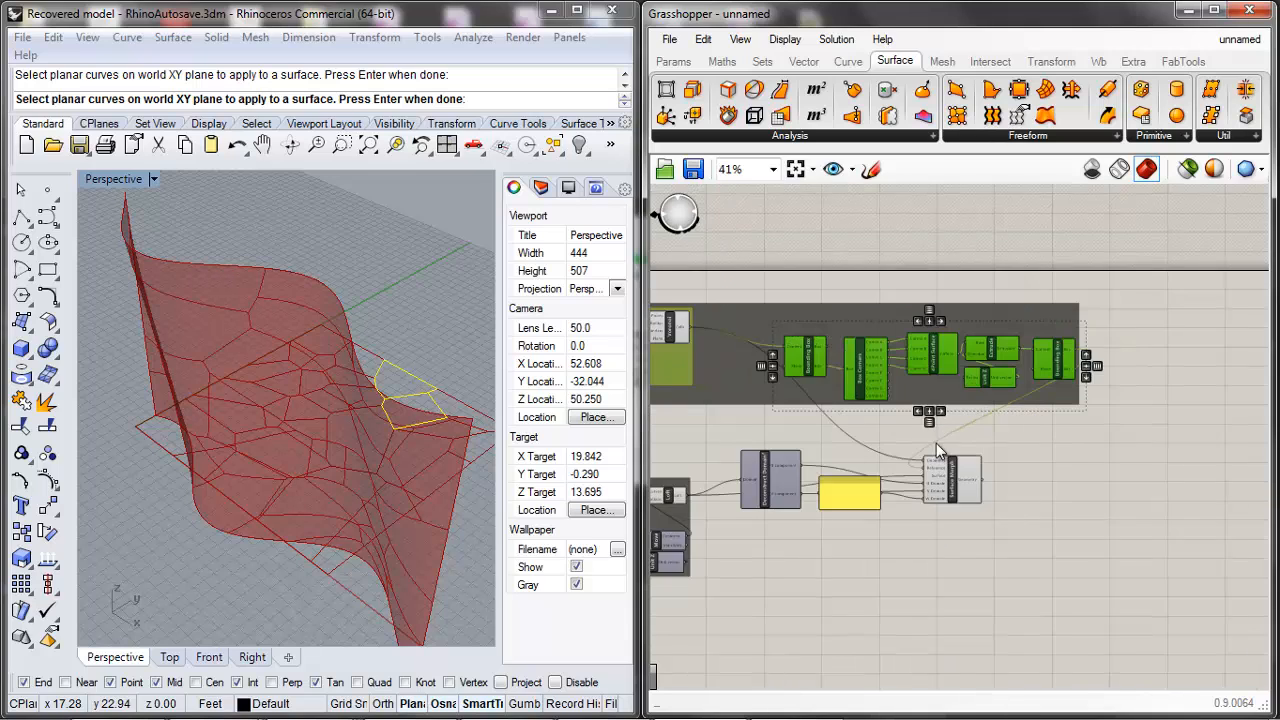
pyautogui.scroll(1, 912, 415)
pyautogui.scroll(-3, 912, 415)
pyautogui.moveTo(1183, 304); pyautogui.dragTo(792, 418)
pyautogui.rightClick(913, 390)
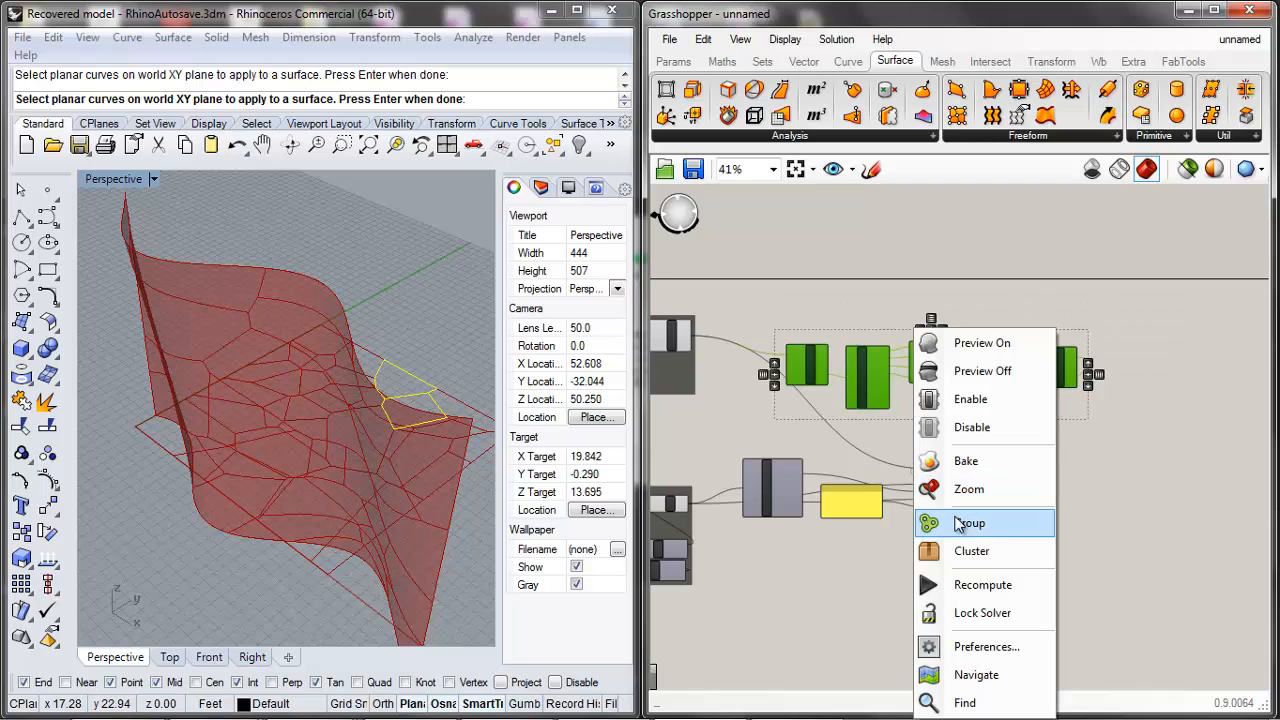
pyautogui.click(940, 517)
pyautogui.scroll(2, 927, 438)
pyautogui.click(947, 408)
# Step: Turn off the preview of the Voronoi component
pyautogui.scroll(-4, 948, 382)
pyautogui.scroll(4, 857, 368)
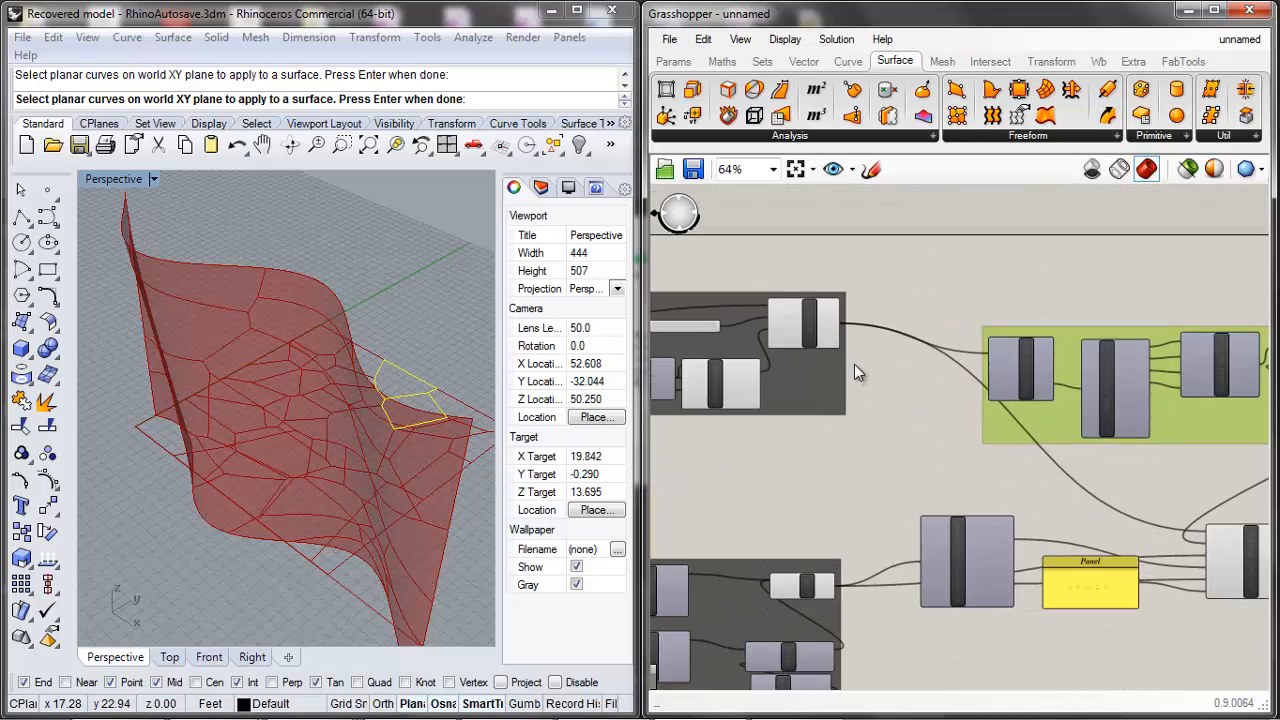
pyautogui.click(805, 333)
pyautogui.middleClick(805, 333)
pyautogui.click(853, 268)
pyautogui.click(941, 274)
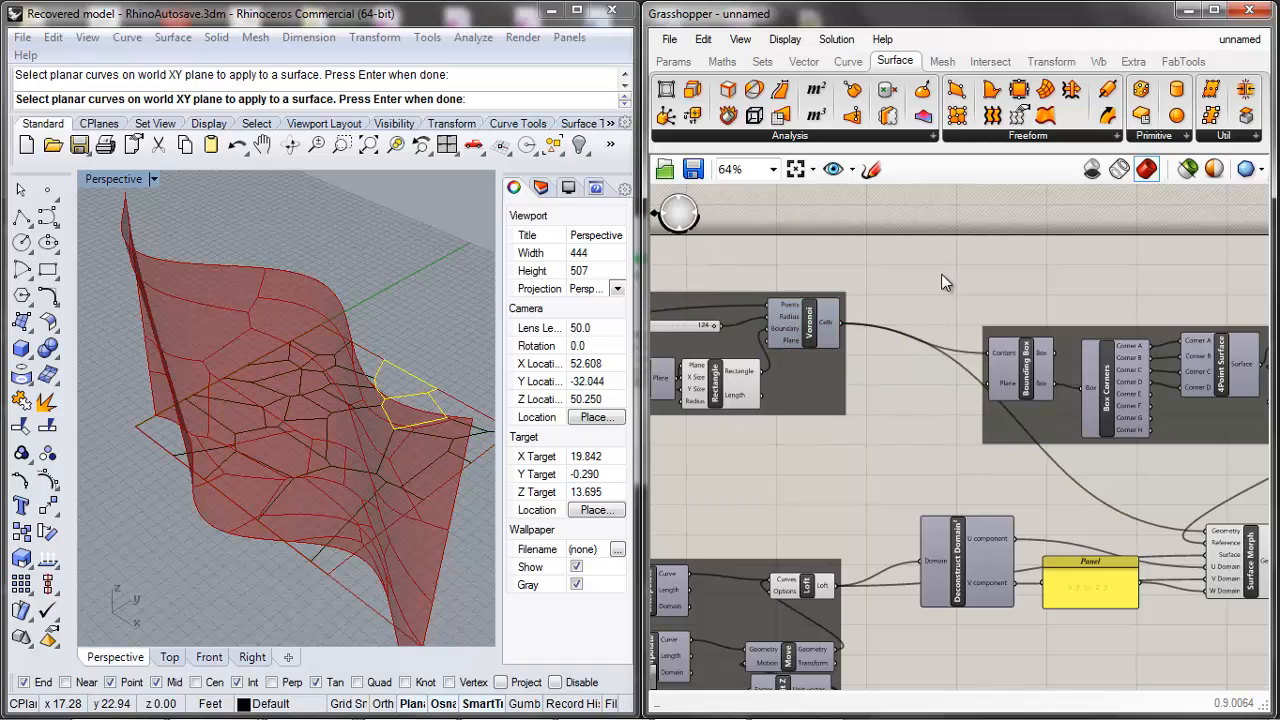
# Step: Turn off the preview of the Rectangle component that feeds the Voronoi boundary
pyautogui.scroll(-5, 942, 320)
pyautogui.scroll(5, 836, 326)
pyautogui.scroll(4, 909, 317)
pyautogui.scroll(-6, 918, 318)
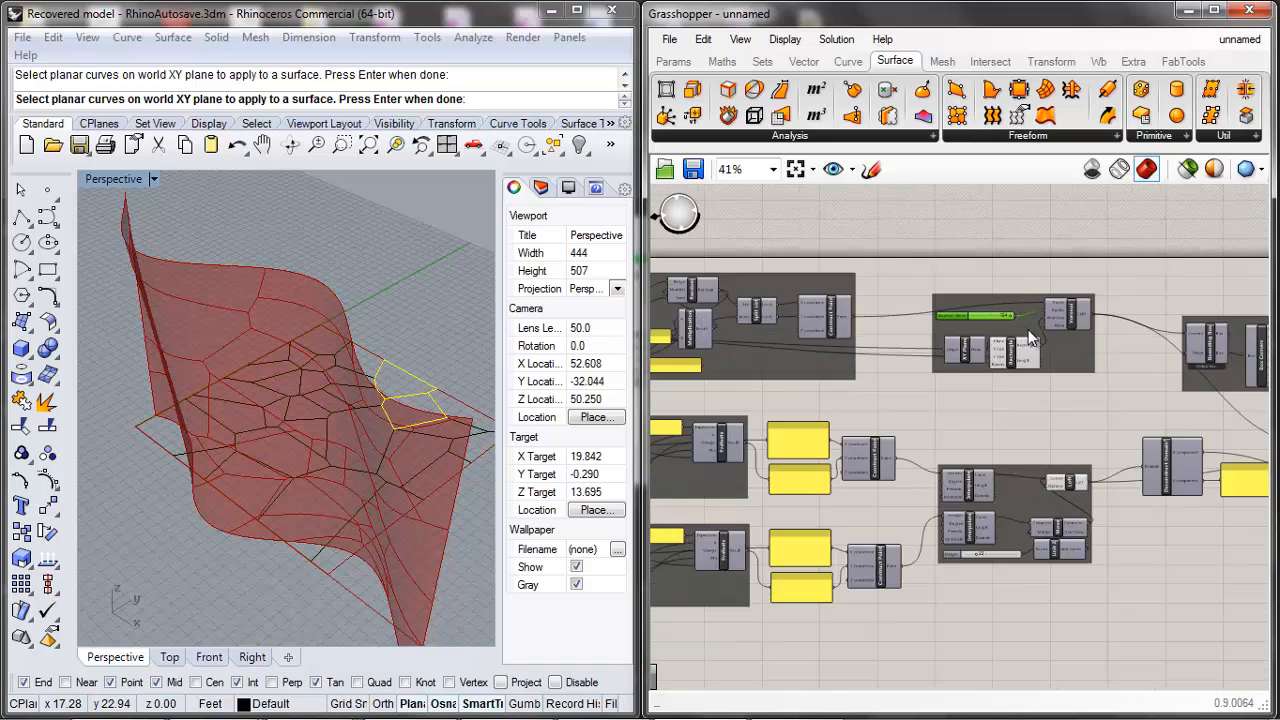
pyautogui.scroll(2, 755, 380)
pyautogui.scroll(6, 755, 380)
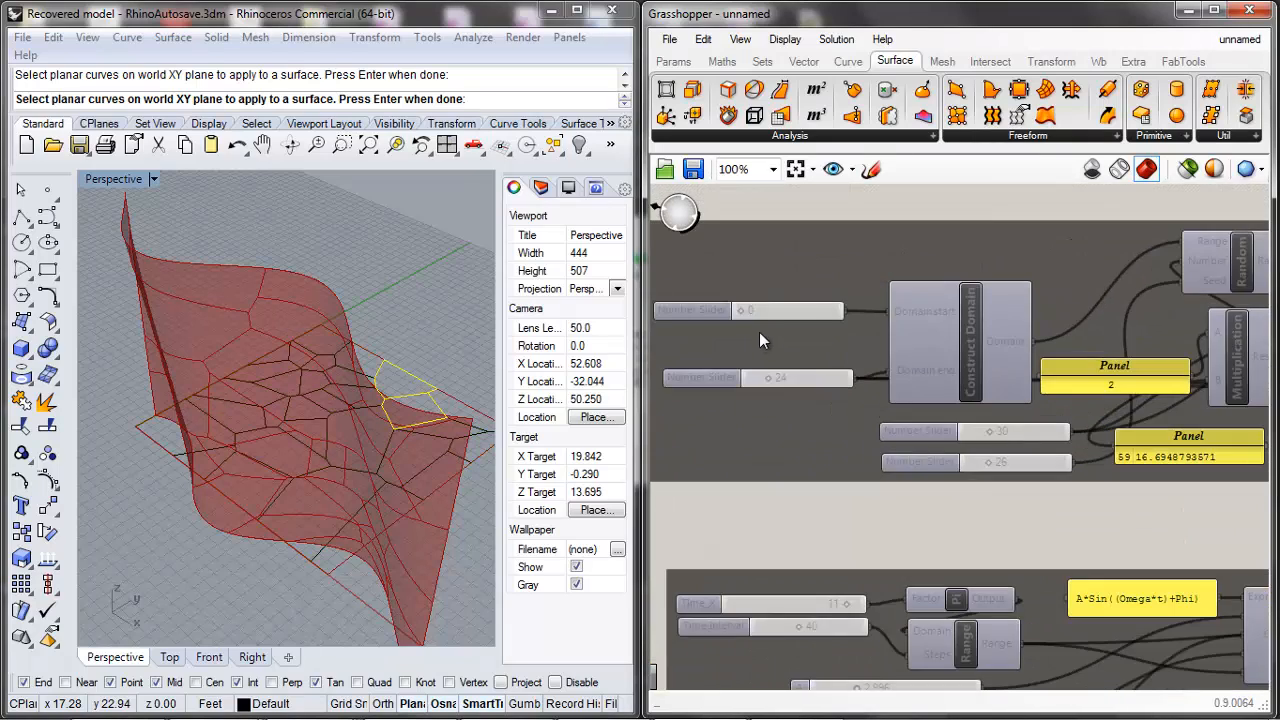
pyautogui.scroll(-5, 723, 349)
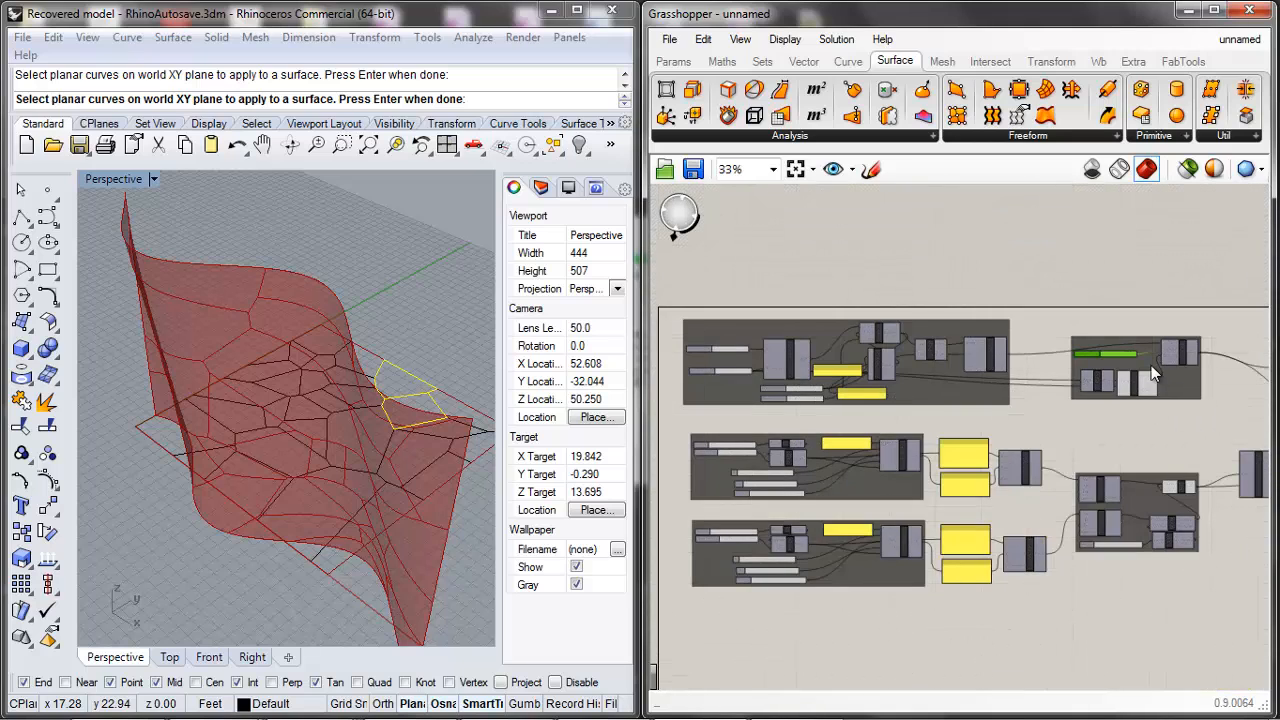
pyautogui.scroll(4, 1151, 365)
pyautogui.middleClick(1058, 410)
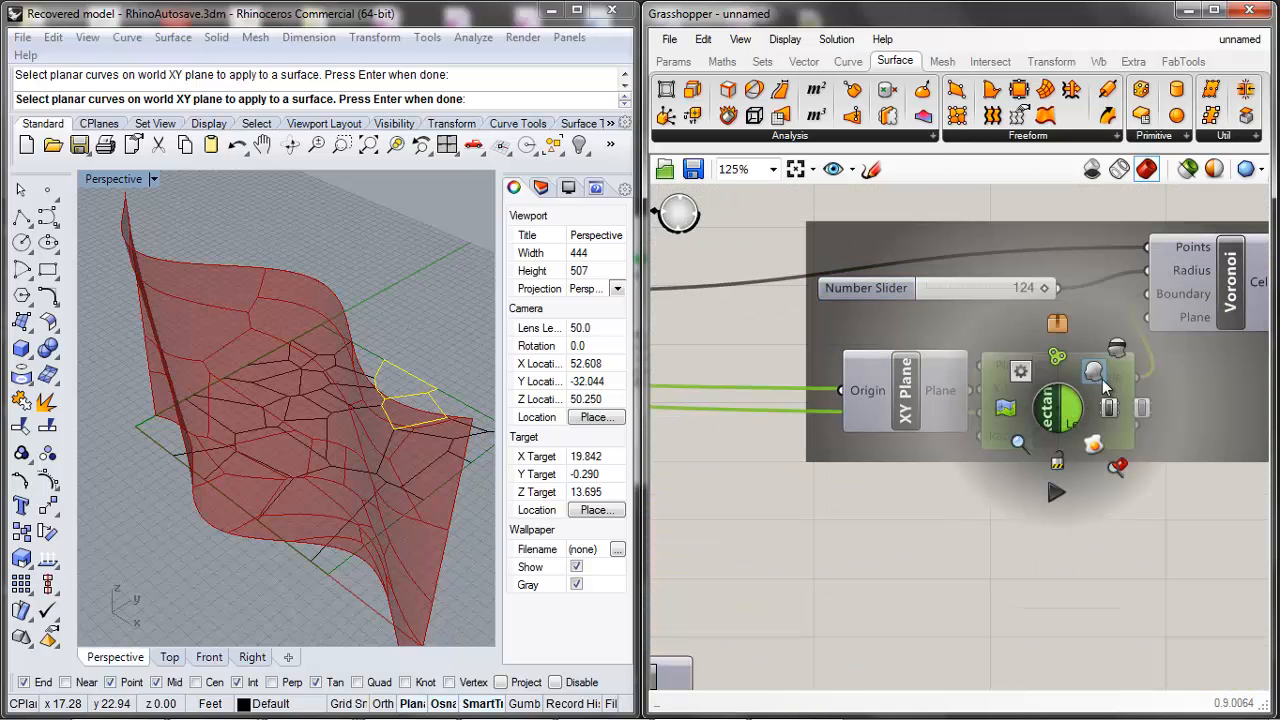
pyautogui.click(1117, 349)
# Step: Switch to Rhino, cancel the running command and delete the flat black Voronoi curves on the ground plane
pyautogui.scroll(-8, 215, 473)
pyautogui.moveTo(361, 358); pyautogui.dragTo(73, 587)
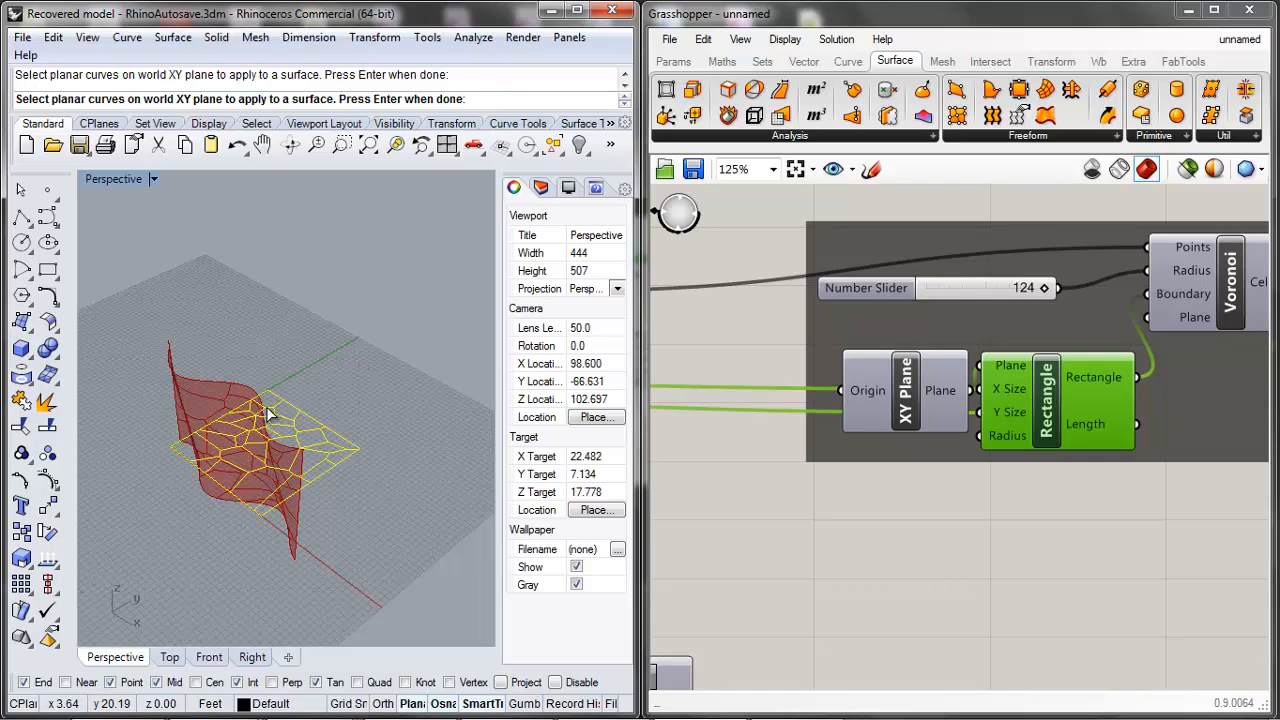
pyautogui.press('Home')
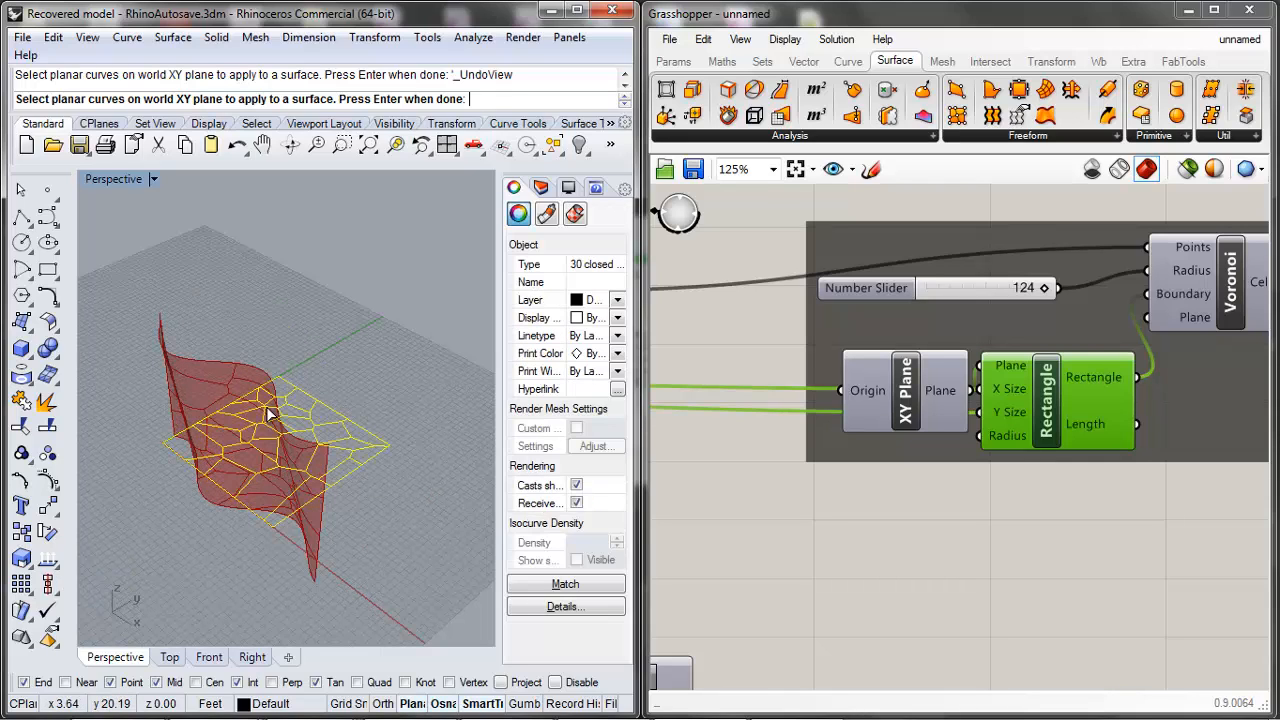
pyautogui.press('Escape')
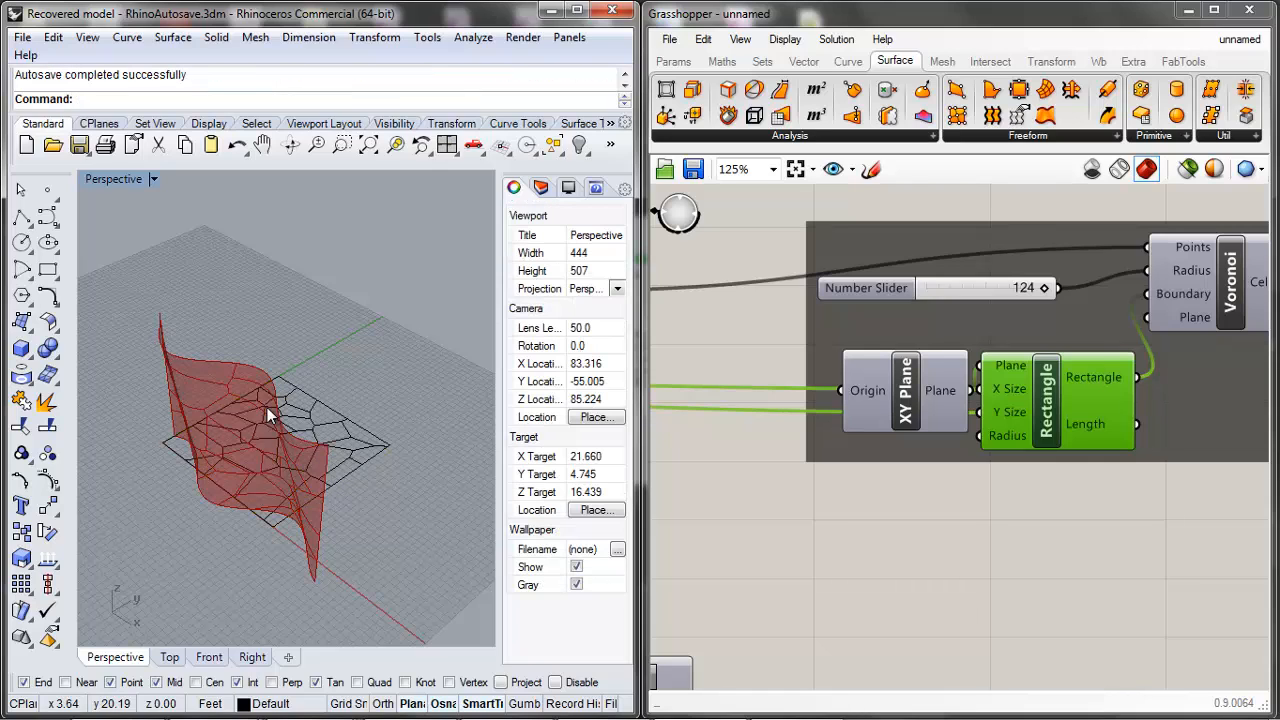
pyautogui.moveTo(133, 523); pyautogui.dragTo(160, 503)
pyautogui.press('Delete')
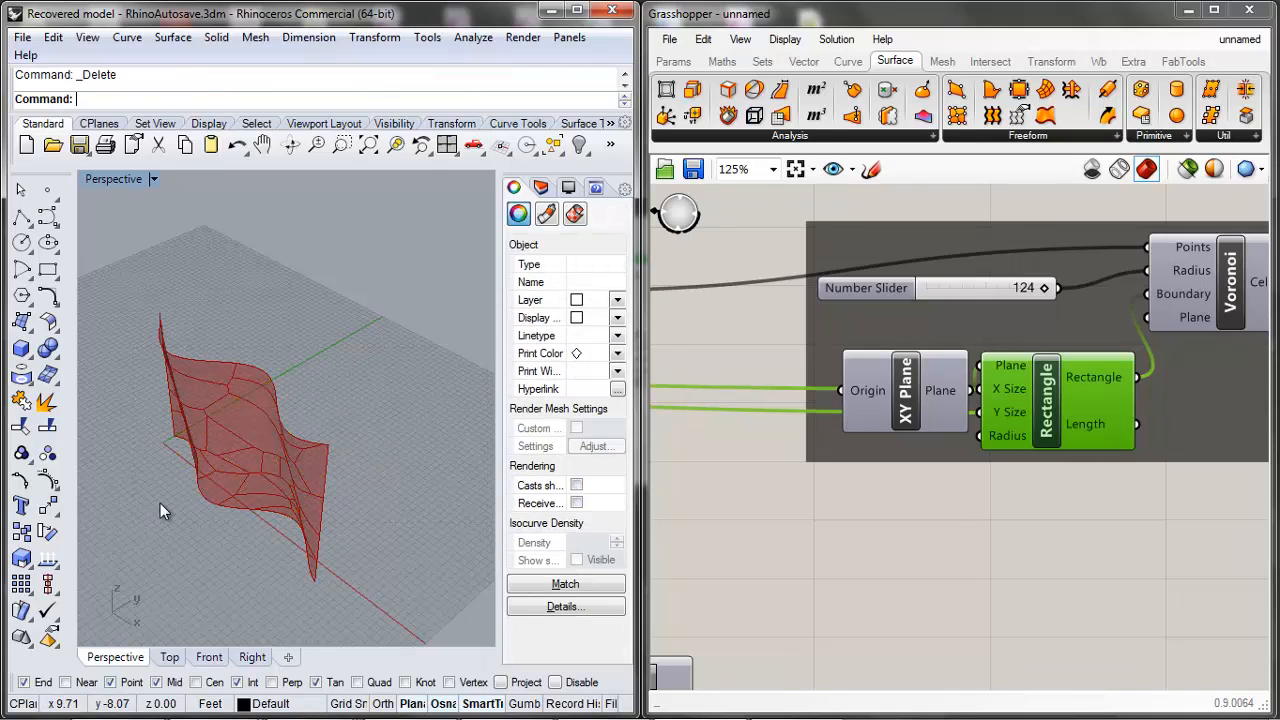
# Step: In Grasshopper, set the slider feeding Construct Domain's Domain end input to 46
pyautogui.click(953, 458)
pyautogui.moveTo(251, 400); pyautogui.dragTo(235, 360, button='right')
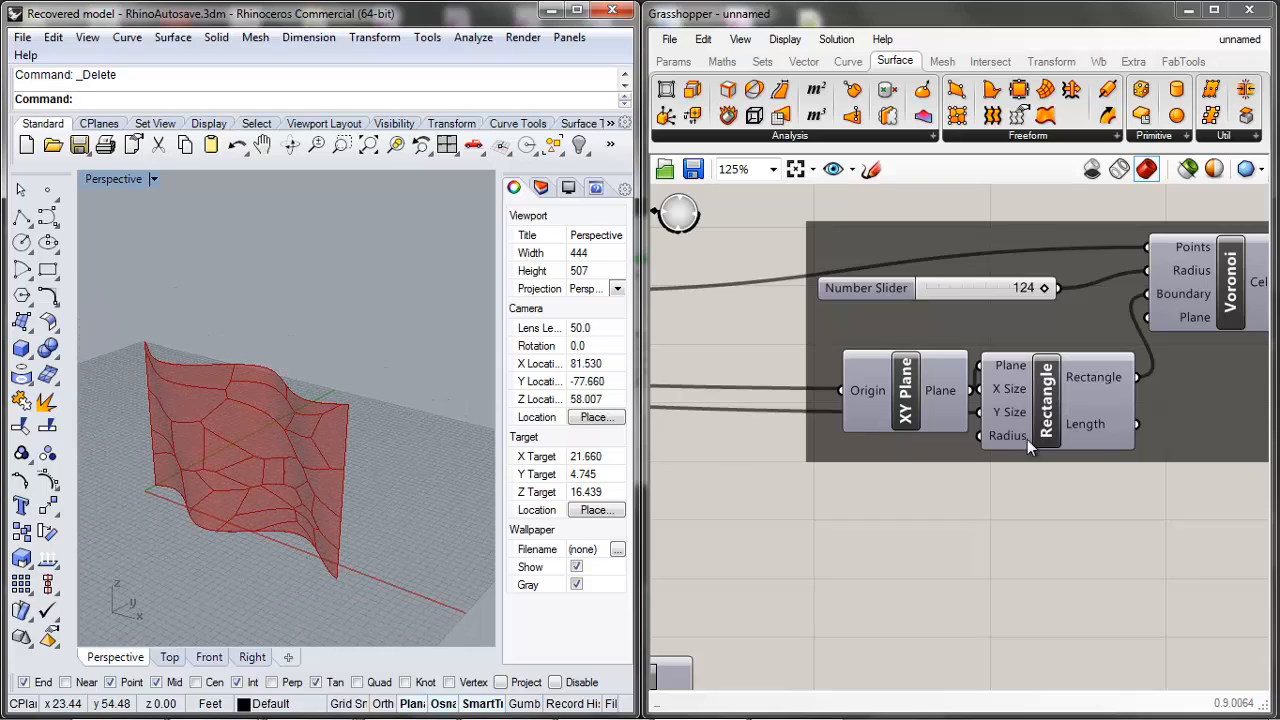
pyautogui.scroll(-8, 990, 525)
pyautogui.scroll(10, 880, 519)
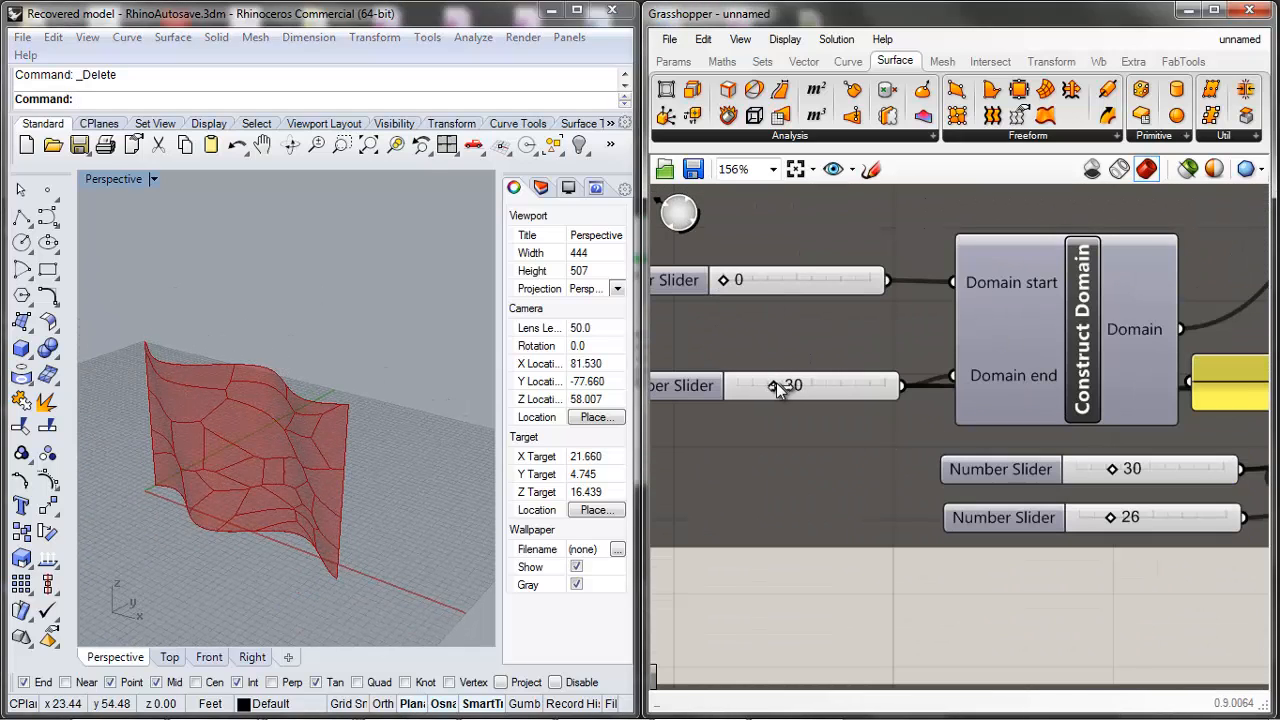
pyautogui.moveTo(787, 382); pyautogui.dragTo(797, 382)
pyautogui.click(765, 345)
pyautogui.scroll(-3, 765, 345)
pyautogui.scroll(2, 920, 415)
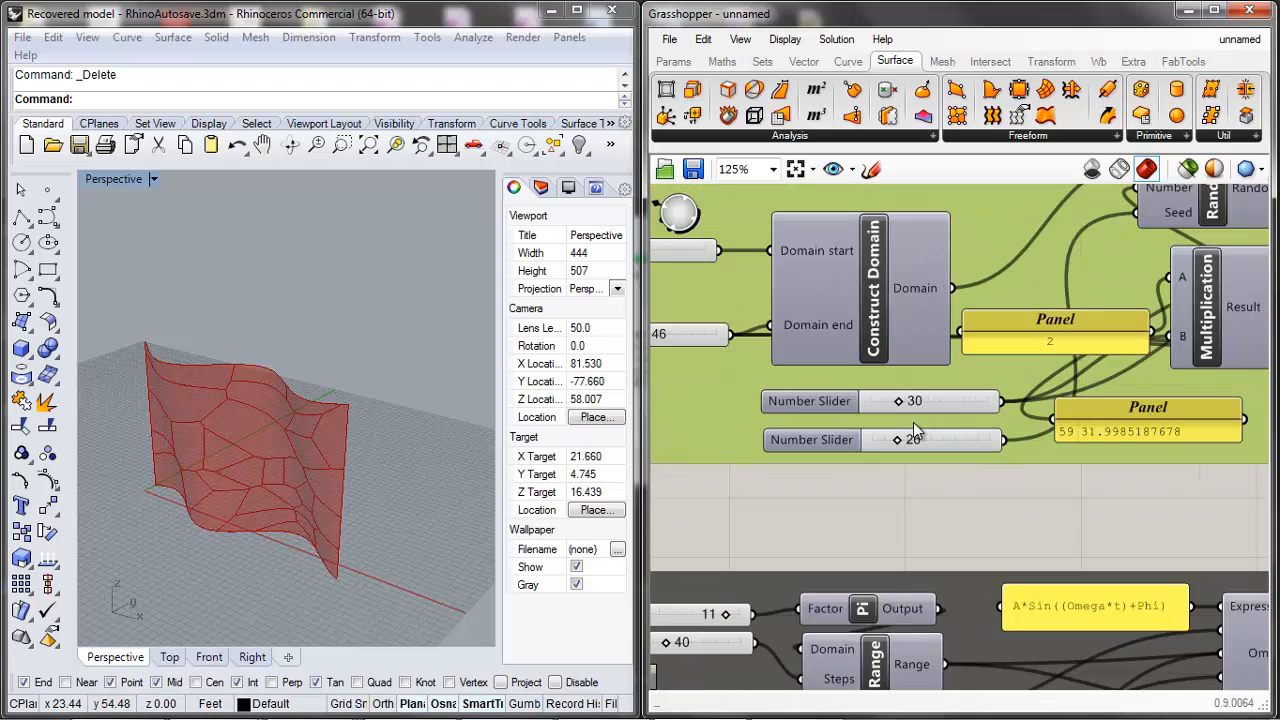
# Step: Set the two Number Sliders below Construct Domain to 55 for the upper and 37 for the lower
pyautogui.moveTo(905, 401); pyautogui.dragTo(912, 440)
pyautogui.scroll(-7, 222, 460)
pyautogui.scroll(5, 240, 450)
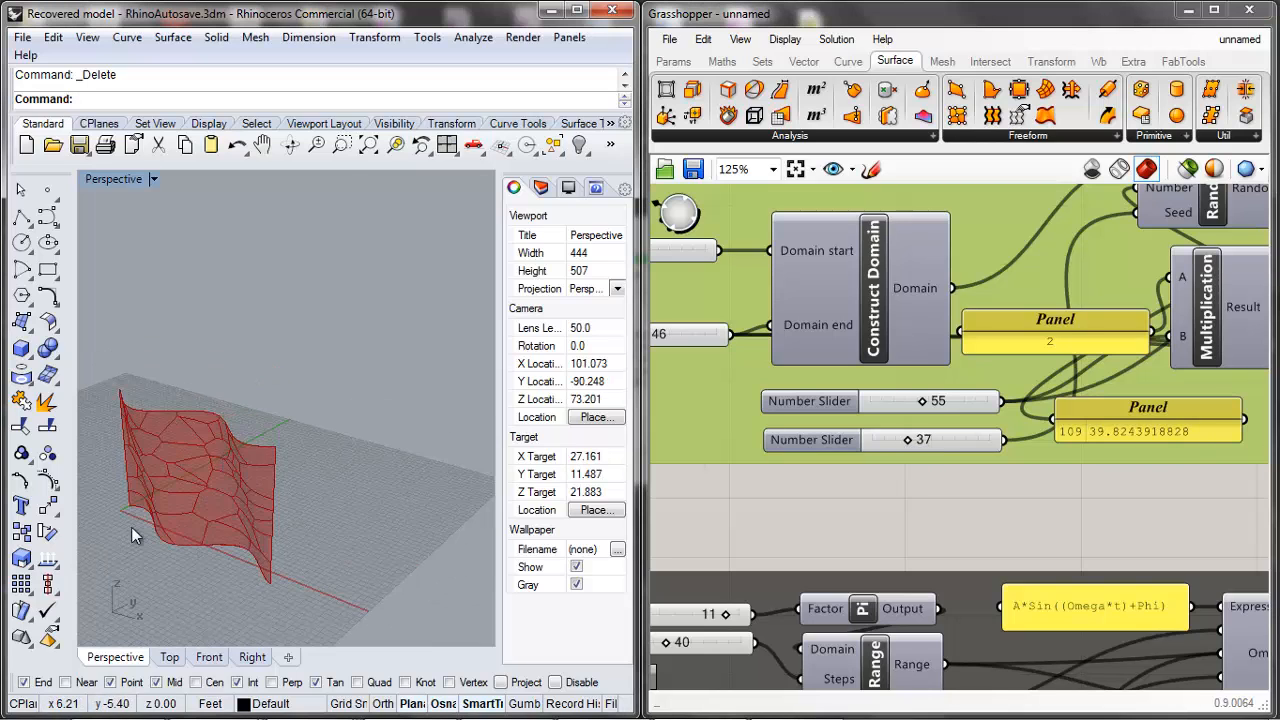
pyautogui.scroll(10, 160, 510)
pyautogui.moveTo(317, 416); pyautogui.dragTo(344, 429, button='right')
pyautogui.scroll(-4, 344, 429)
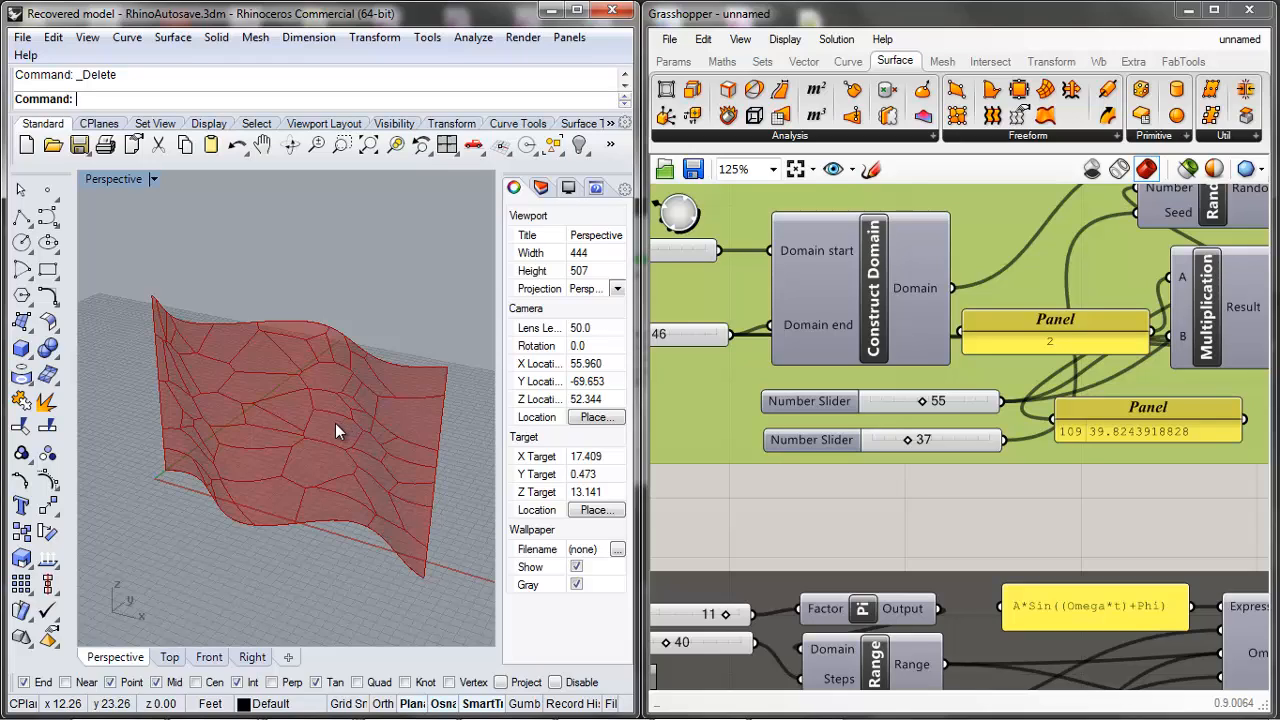
# Step: Group Deconstruct Domain, the domain panel and Surface Morph
pyautogui.scroll(-5, 822, 537)
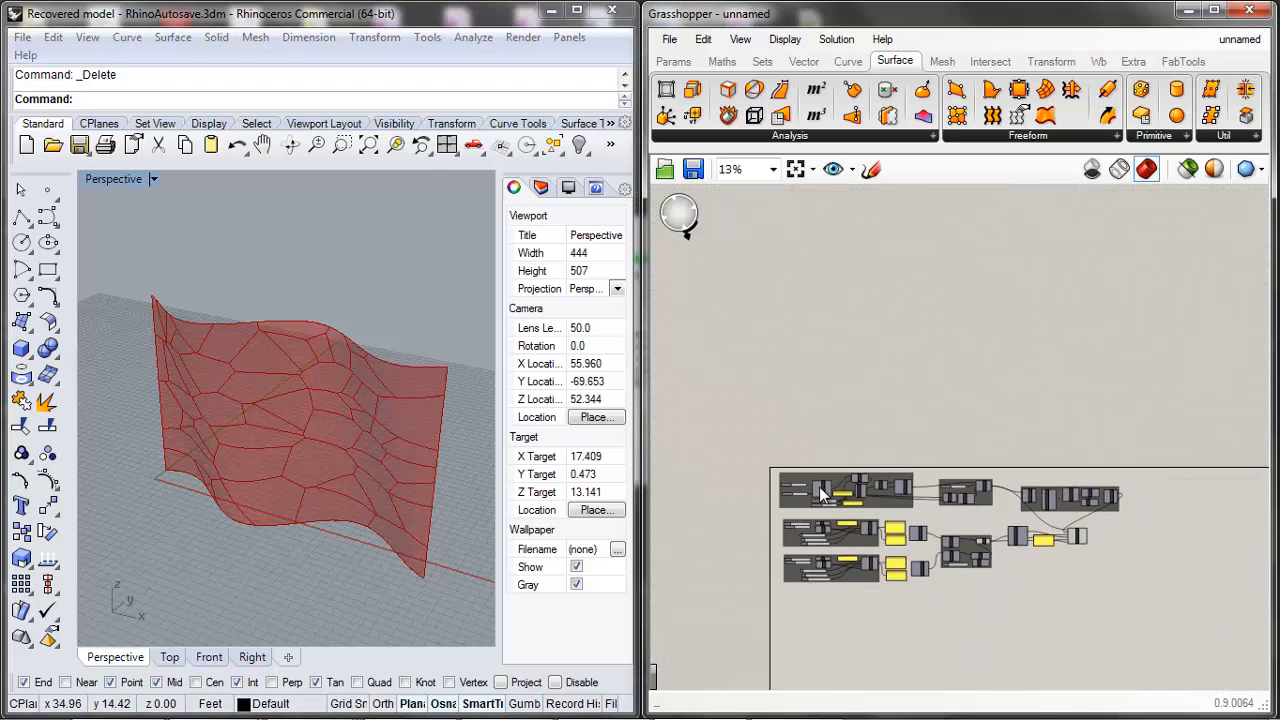
pyautogui.scroll(2, 1164, 581)
pyautogui.moveTo(1062, 546); pyautogui.dragTo(890, 466)
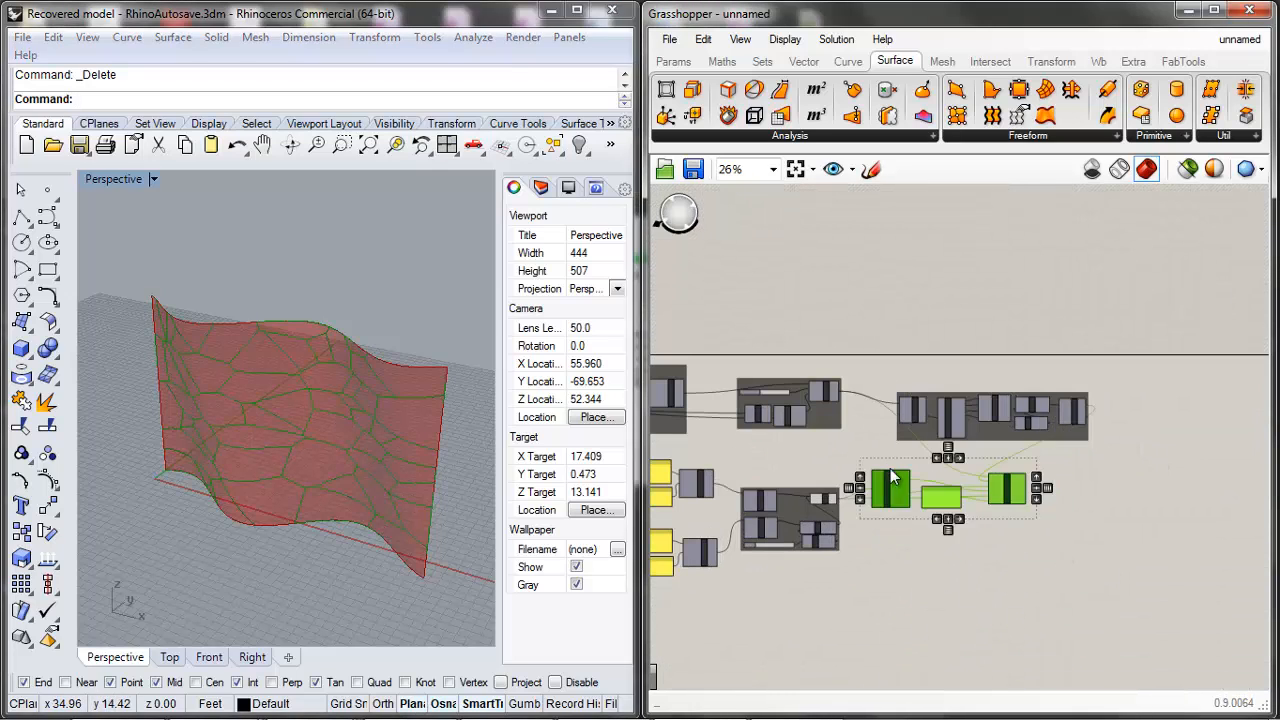
pyautogui.scroll(2, 906, 480)
pyautogui.rightClick(938, 474)
pyautogui.click(969, 525)
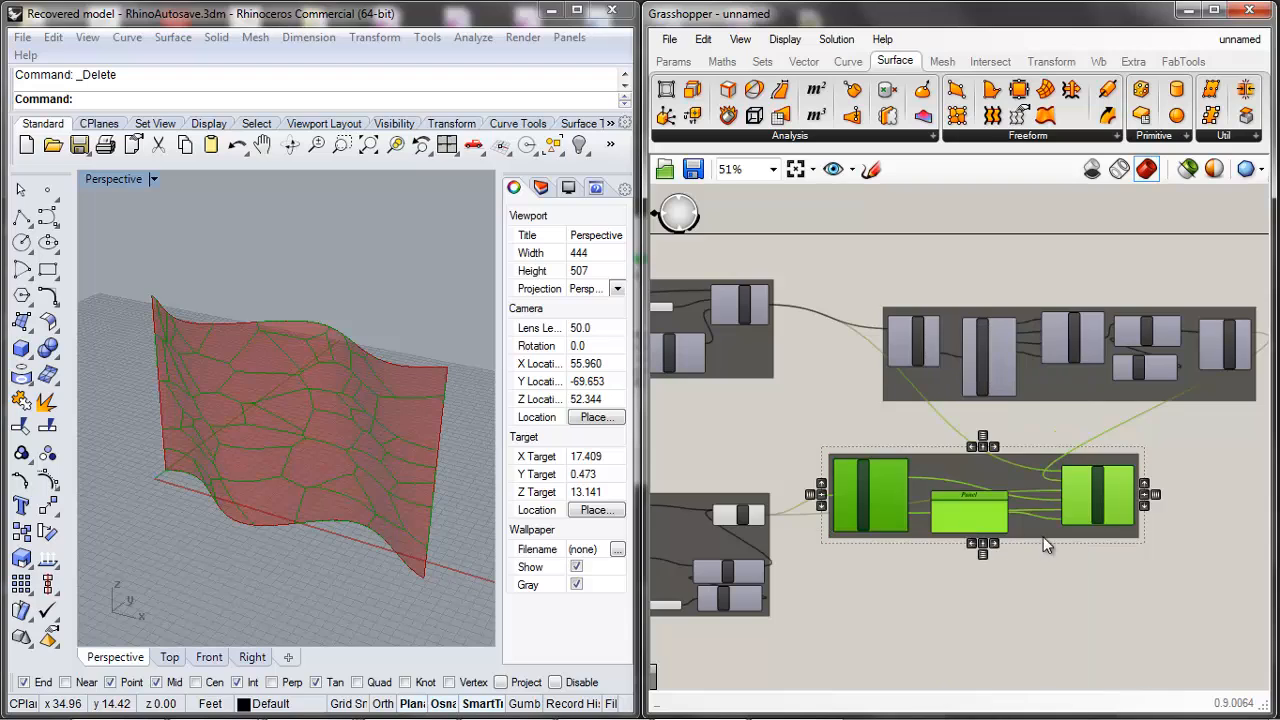
pyautogui.moveTo(1040, 529); pyautogui.dragTo(972, 603)
# Step: Add a Surface Split component beside the Surface Morph group
pyautogui.scroll(-5, 812, 472)
pyautogui.scroll(5, 957, 506)
pyautogui.scroll(3, 1017, 537)
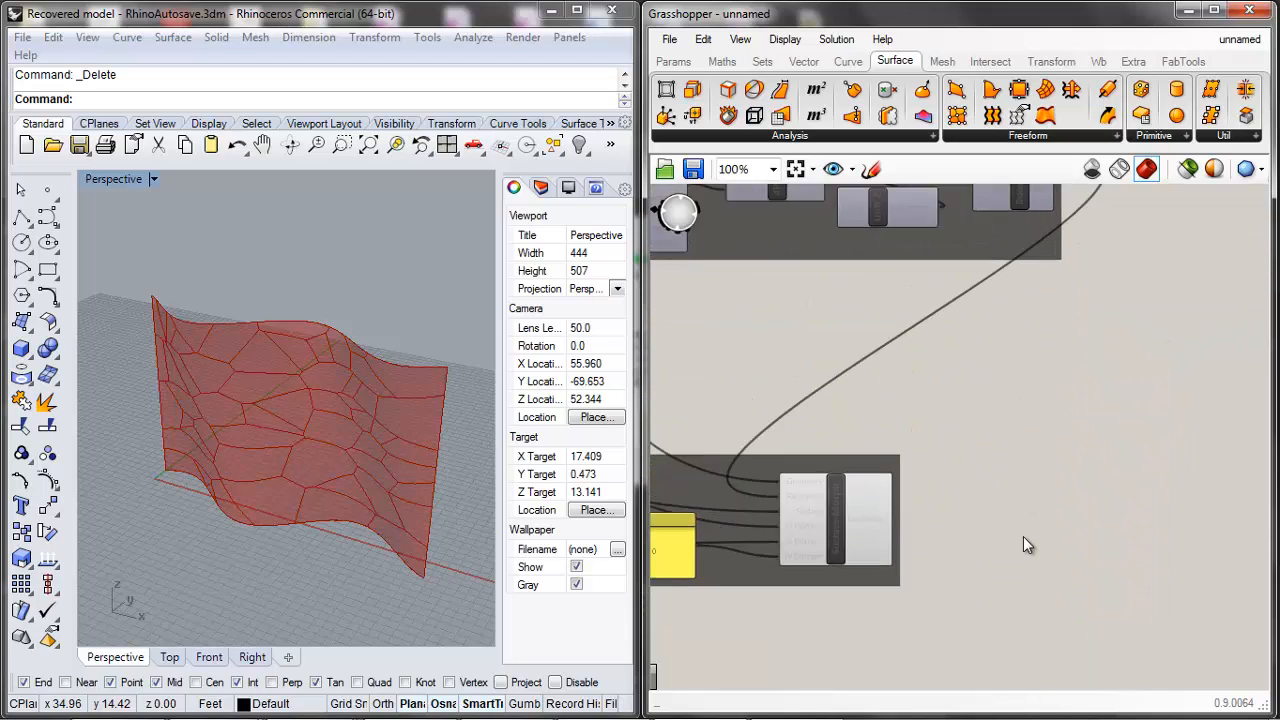
pyautogui.click(803, 539)
pyautogui.click(985, 524)
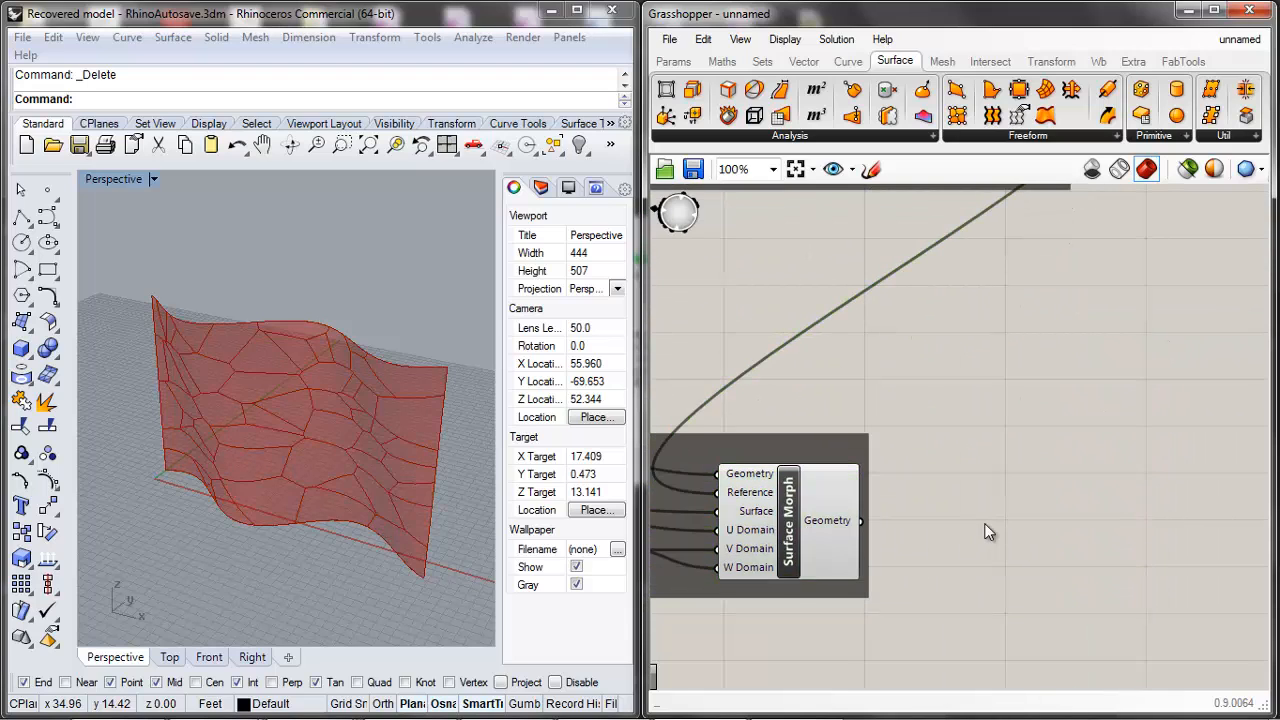
pyautogui.scroll(2, 985, 524)
pyautogui.scroll(-5, 985, 524)
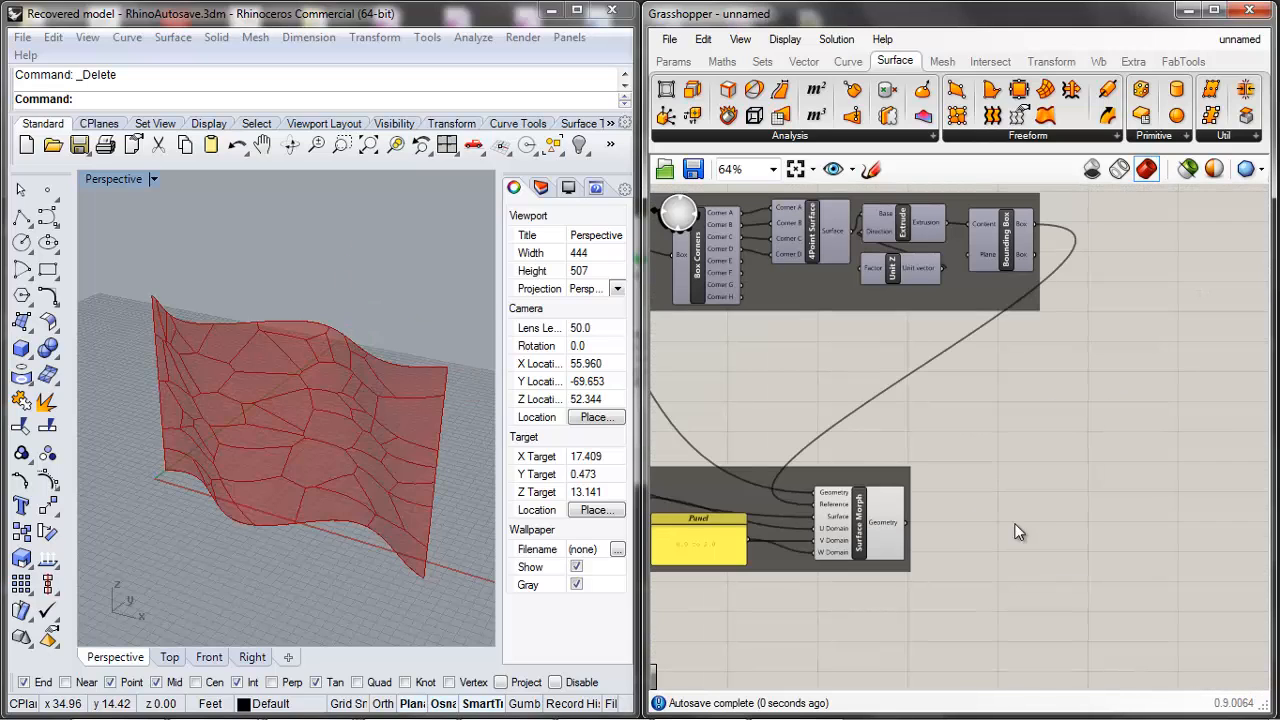
pyautogui.doubleClick(1037, 527)
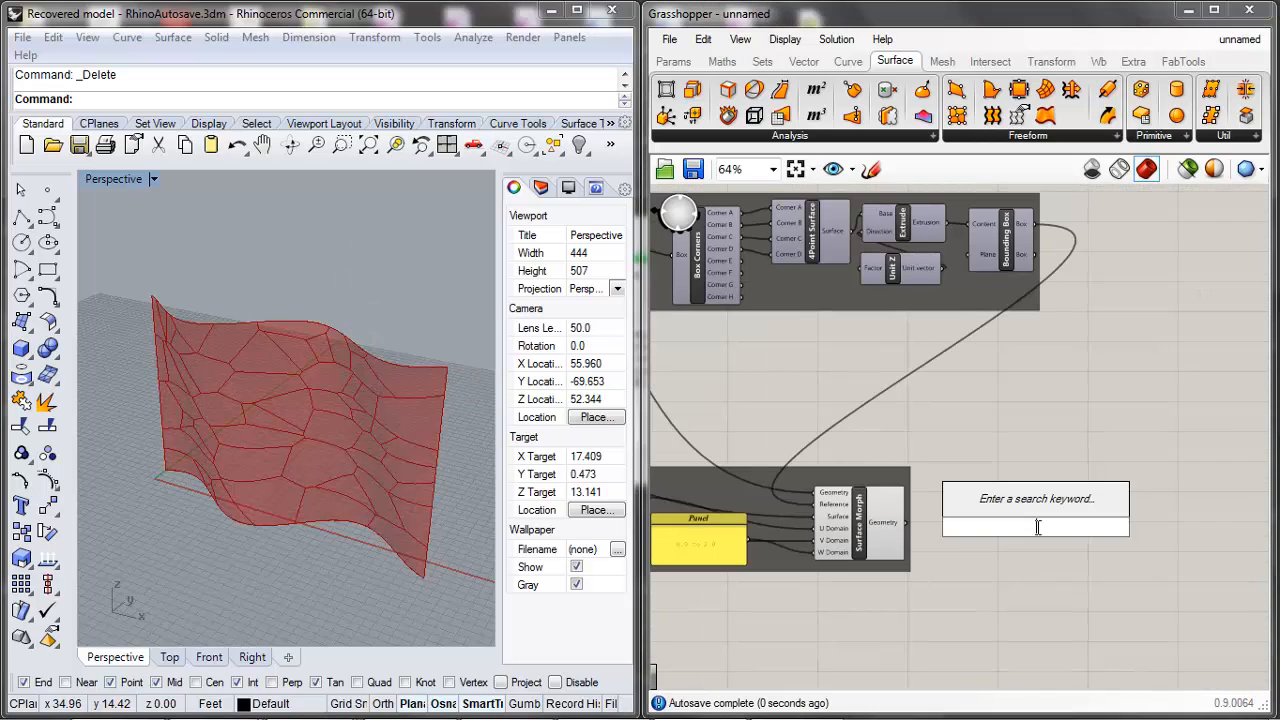
pyautogui.write('split')
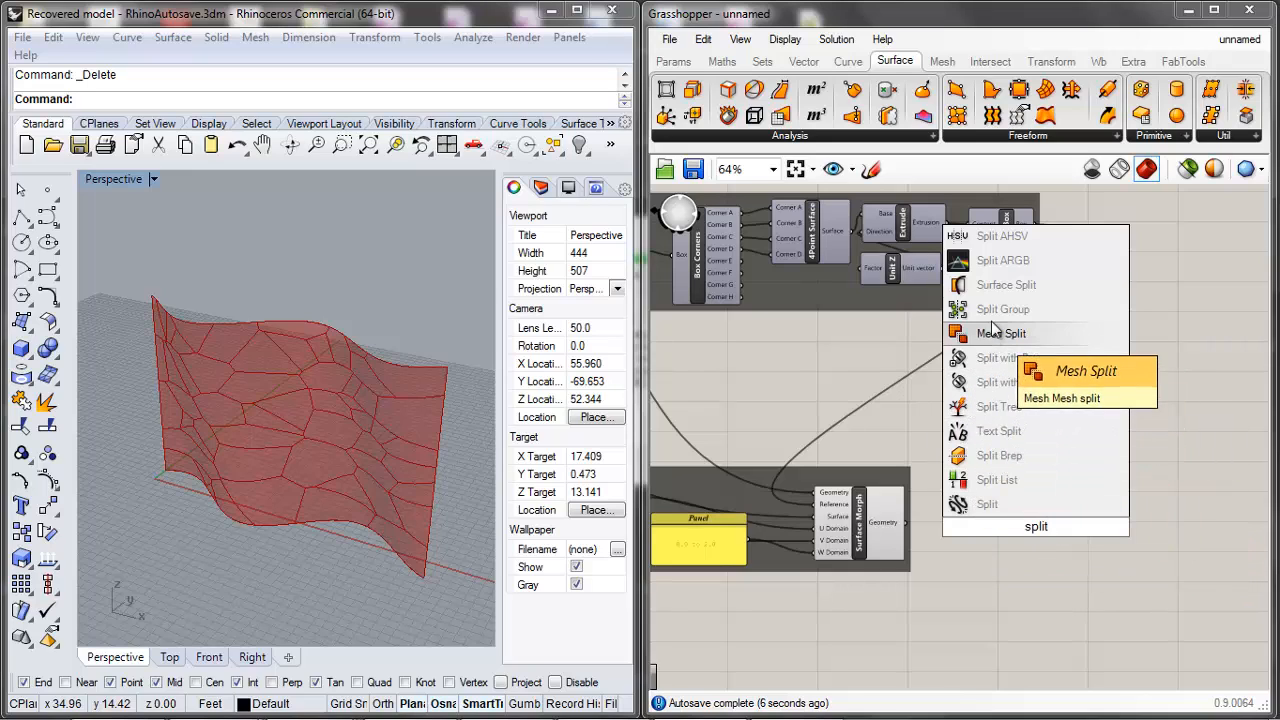
pyautogui.click(988, 287)
pyautogui.scroll(3, 992, 564)
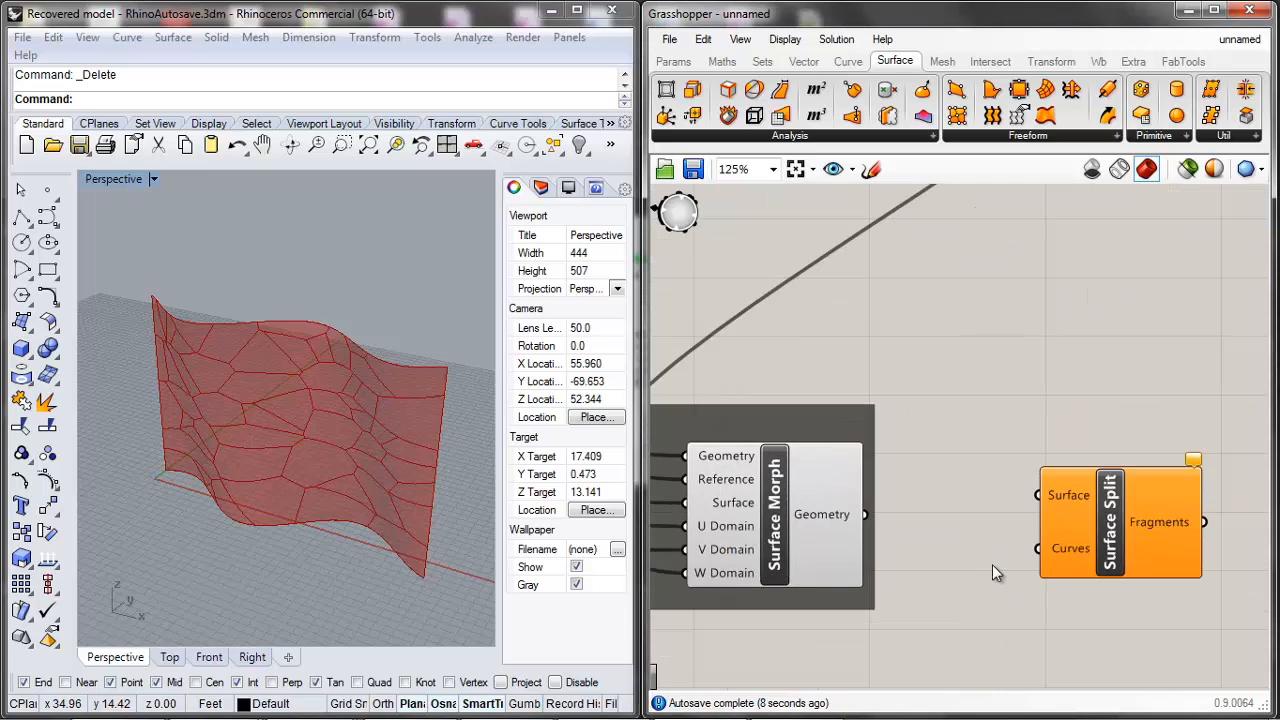
pyautogui.click(1098, 504)
# Step: Connect the Loft output to Surface Split's Surface input
pyautogui.scroll(-3, 955, 440)
pyautogui.scroll(-3, 955, 440)
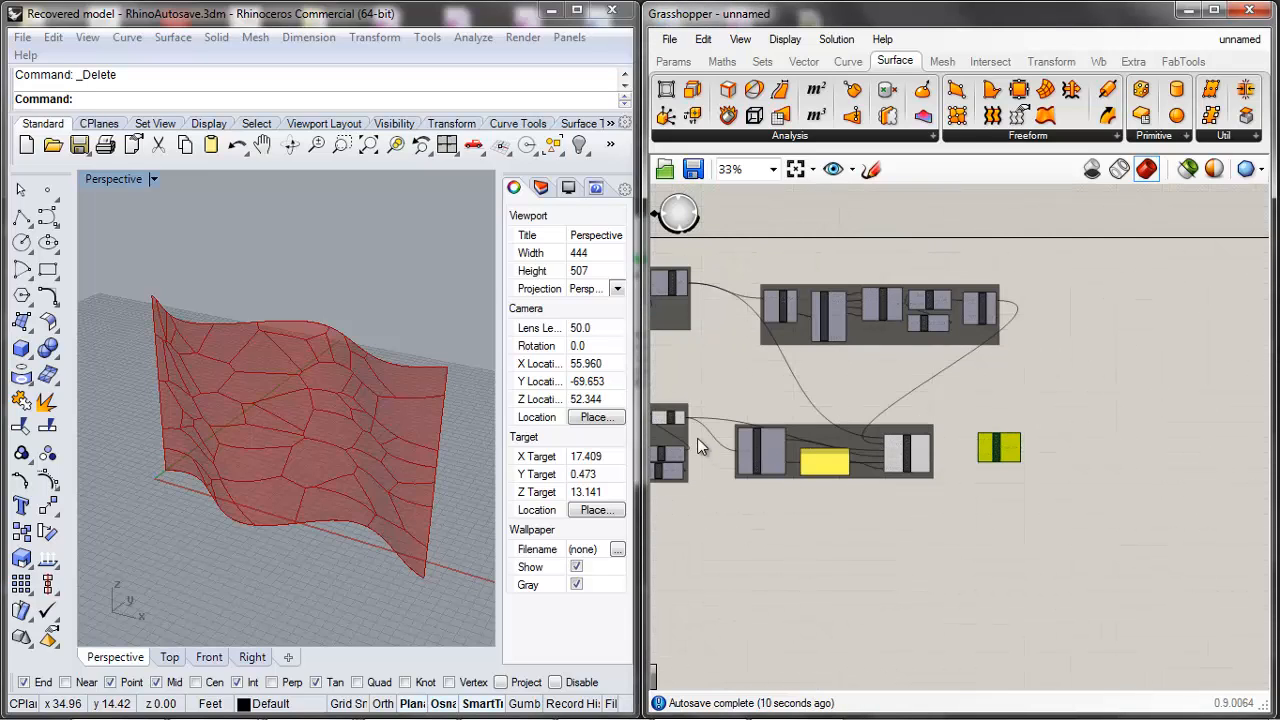
pyautogui.scroll(3, 698, 440)
pyautogui.moveTo(677, 397); pyautogui.dragTo(978, 473)
pyautogui.scroll(-3, 680, 355)
pyautogui.scroll(3, 980, 362)
pyautogui.scroll(2, 940, 380)
pyautogui.scroll(-3, 1058, 431)
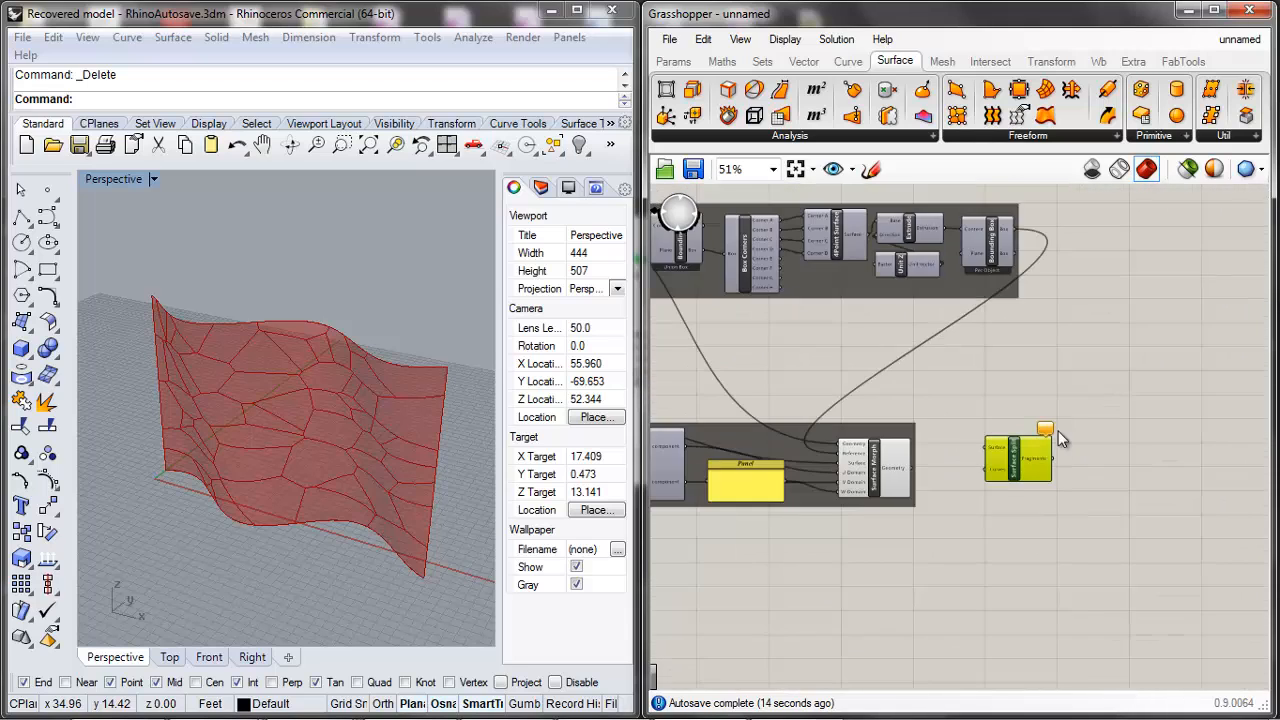
pyautogui.scroll(-2, 789, 420)
pyautogui.scroll(5, 757, 435)
pyautogui.moveTo(740, 434); pyautogui.dragTo(1101, 435)
pyautogui.scroll(-3, 728, 380)
# Step: Connect Surface Morph's Geometry output to Surface Split's Curves input
pyautogui.scroll(5, 1110, 455)
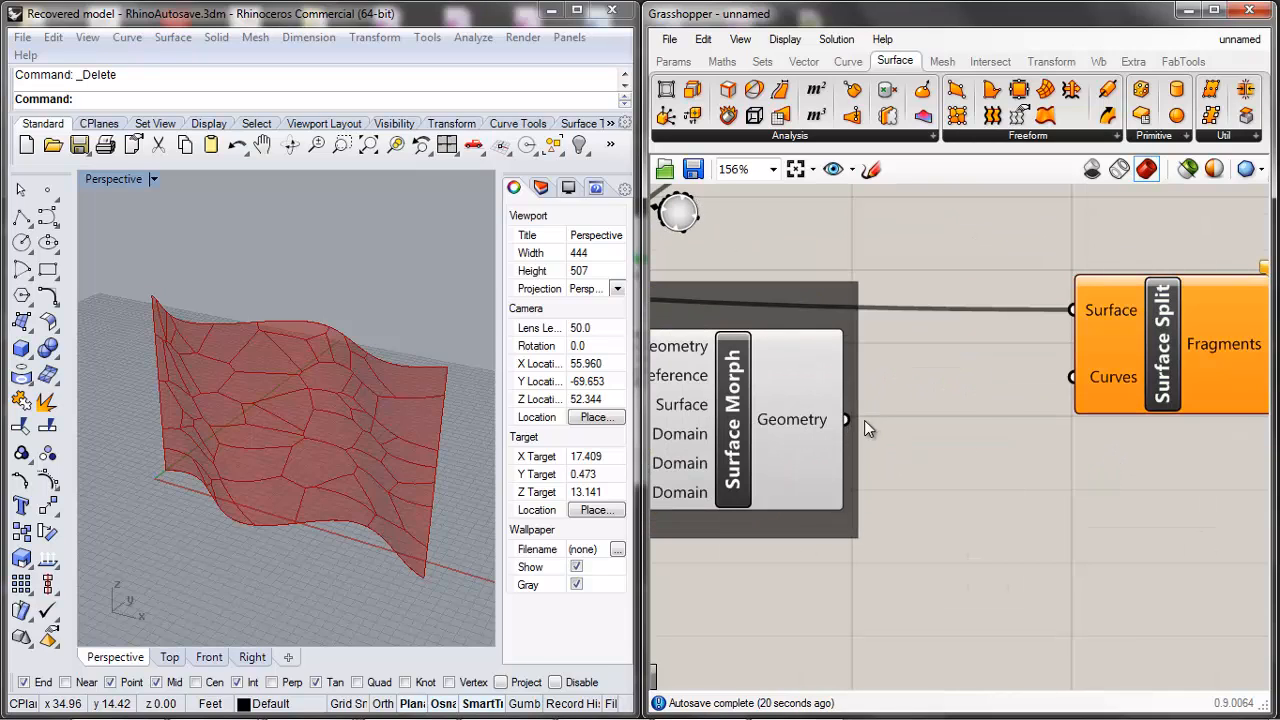
pyautogui.moveTo(848, 421); pyautogui.dragTo(1140, 382)
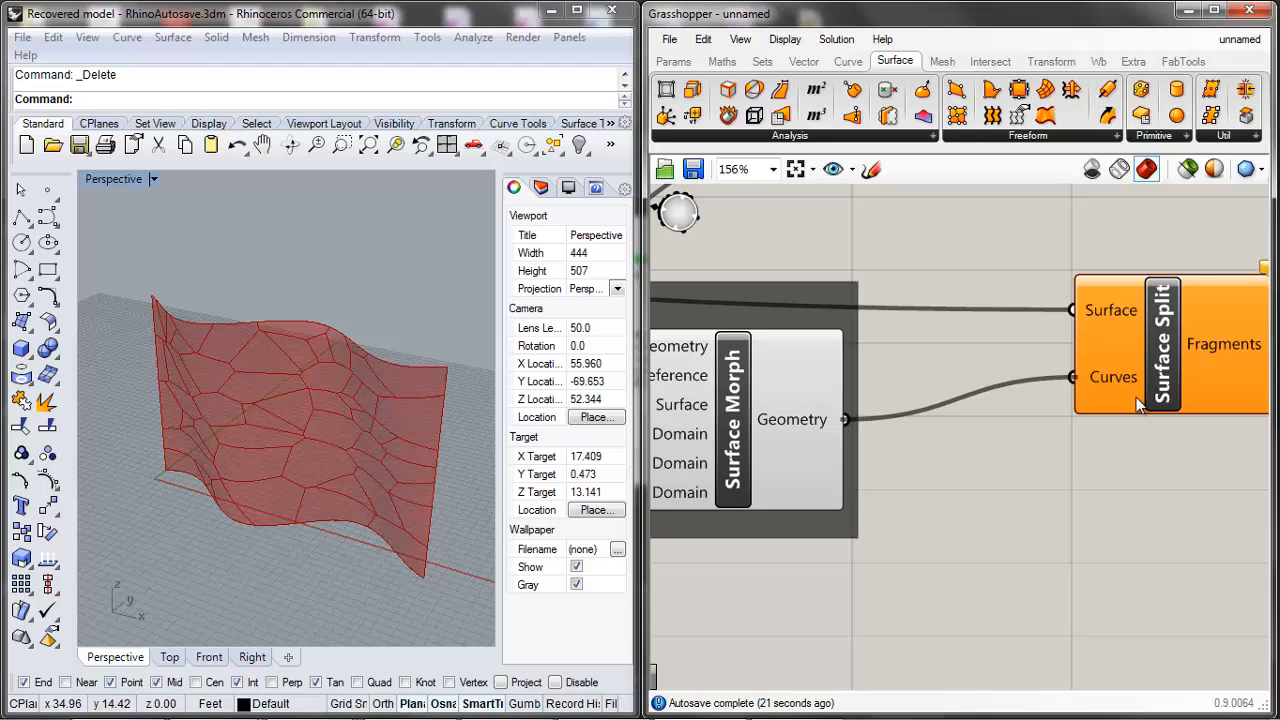
pyautogui.scroll(-2, 1023, 456)
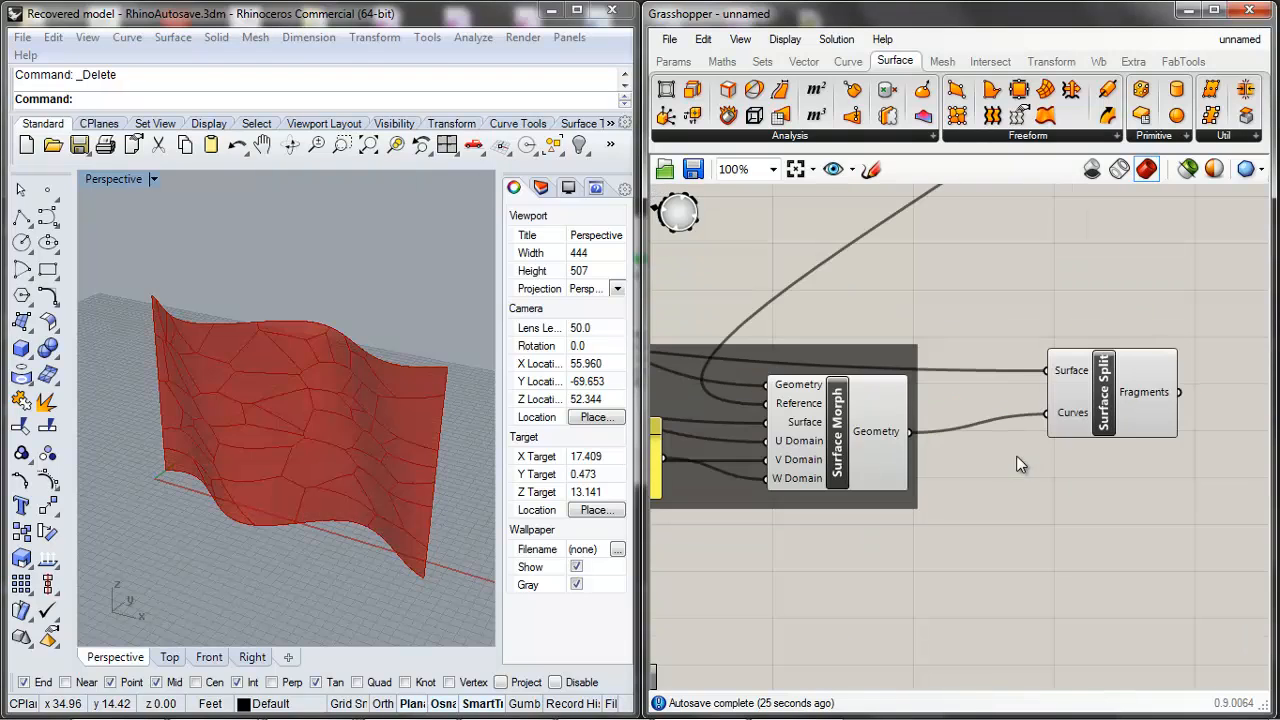
# Step: Bake the Surface Split fragments and select one baked piece in the Rhino Perspective view to inspect it
pyautogui.scroll(2, 1105, 397)
pyautogui.middleClick(1172, 362)
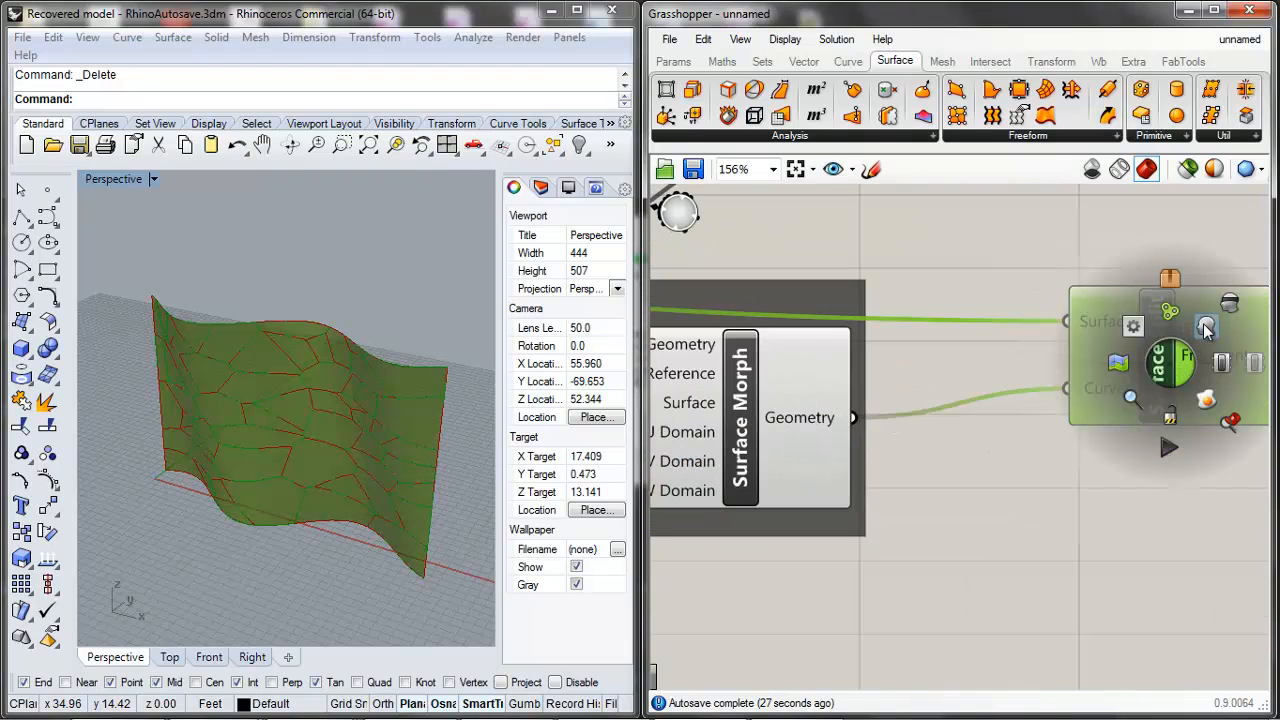
pyautogui.click(1207, 402)
pyautogui.scroll(3, 320, 310)
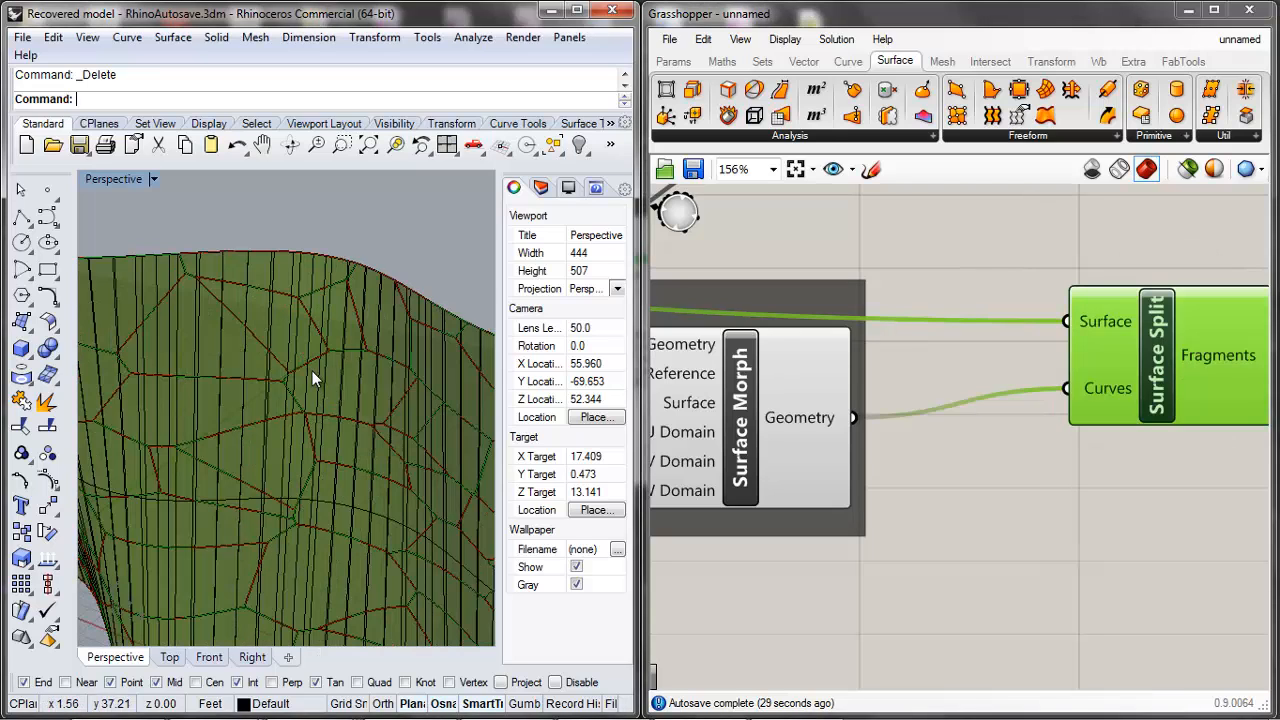
pyautogui.click(328, 386)
pyautogui.moveTo(328, 386); pyautogui.dragTo(220, 330)
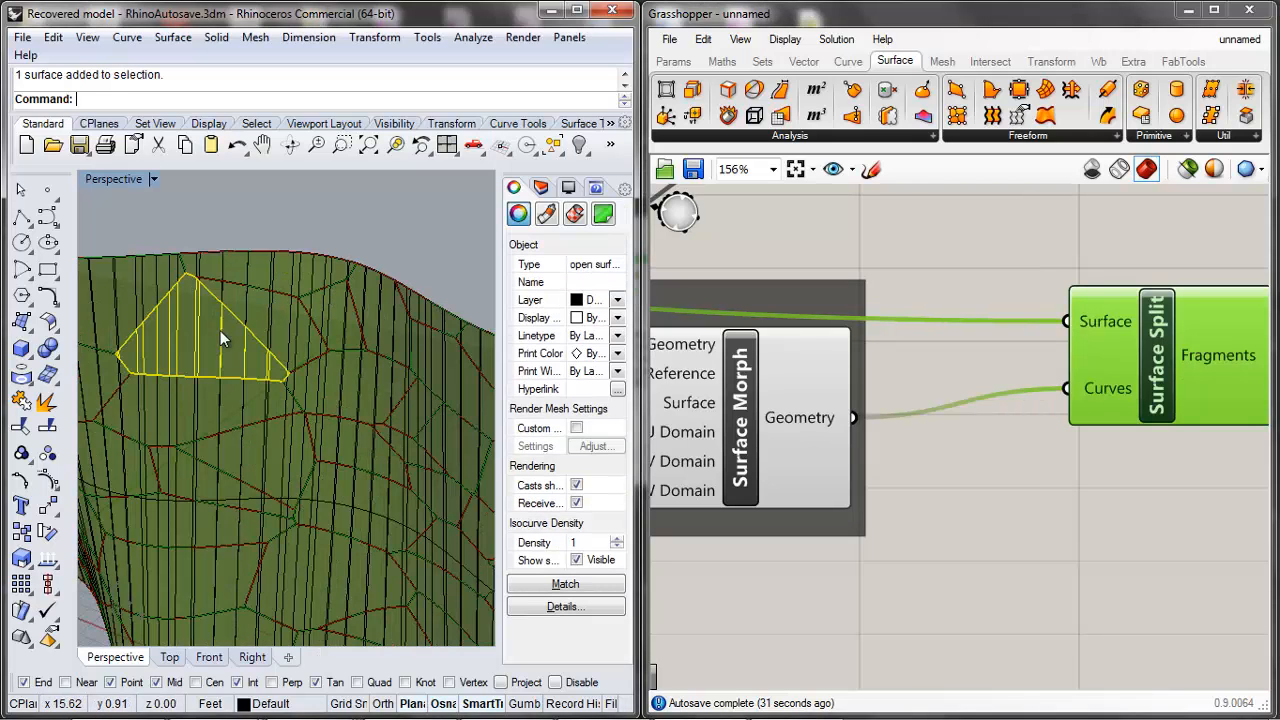
# Step: In Grasshopper, move Surface Split closer to the Surface Morph group
pyautogui.click(1109, 524)
pyautogui.scroll(-4, 1074, 428)
pyautogui.click(1074, 428)
pyautogui.click(1084, 386)
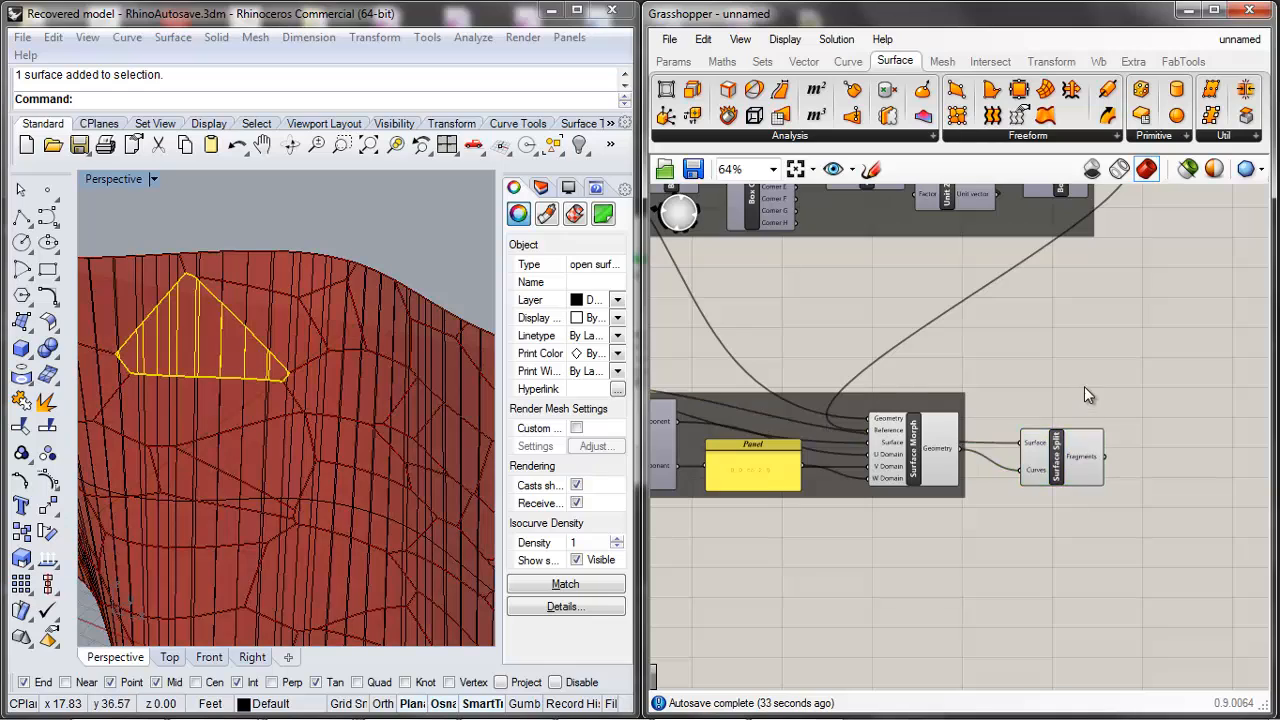
pyautogui.scroll(-3, 1084, 386)
# Step: Turn off the preview of the Surface Morph component
pyautogui.middleClick(1037, 362)
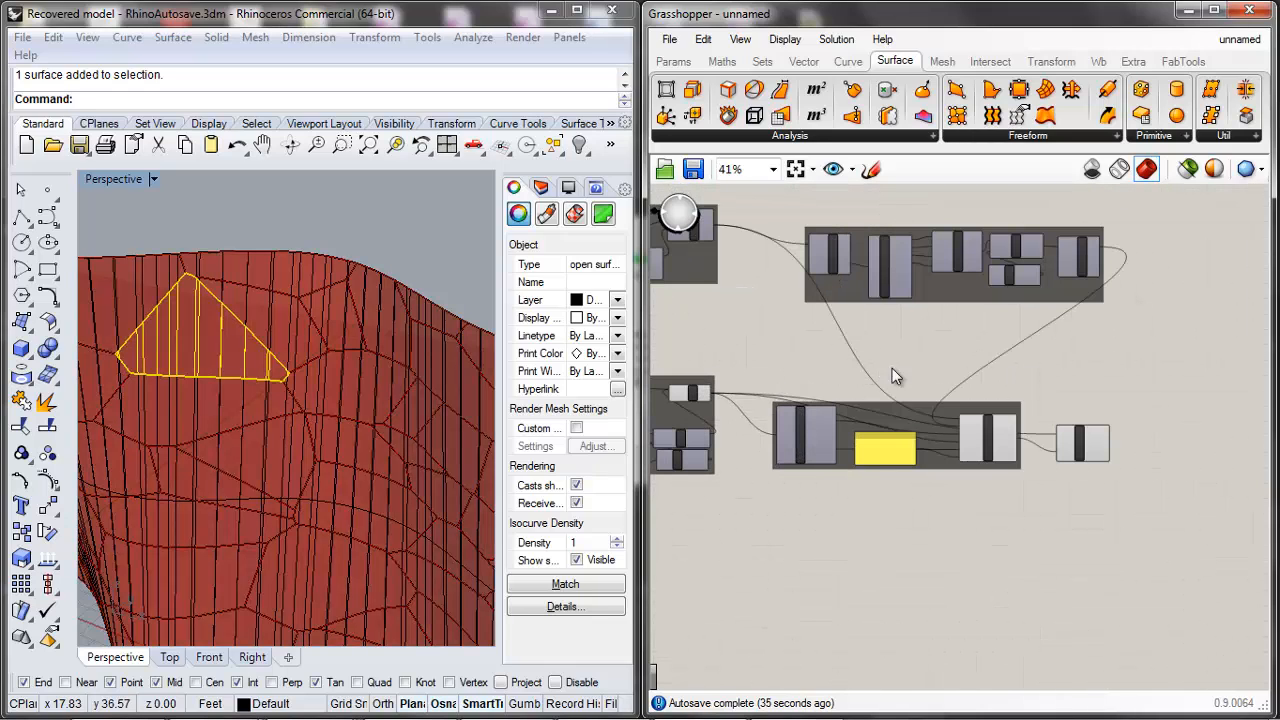
pyautogui.click(1073, 445)
pyautogui.scroll(1, 1105, 450)
pyautogui.scroll(-3, 1105, 450)
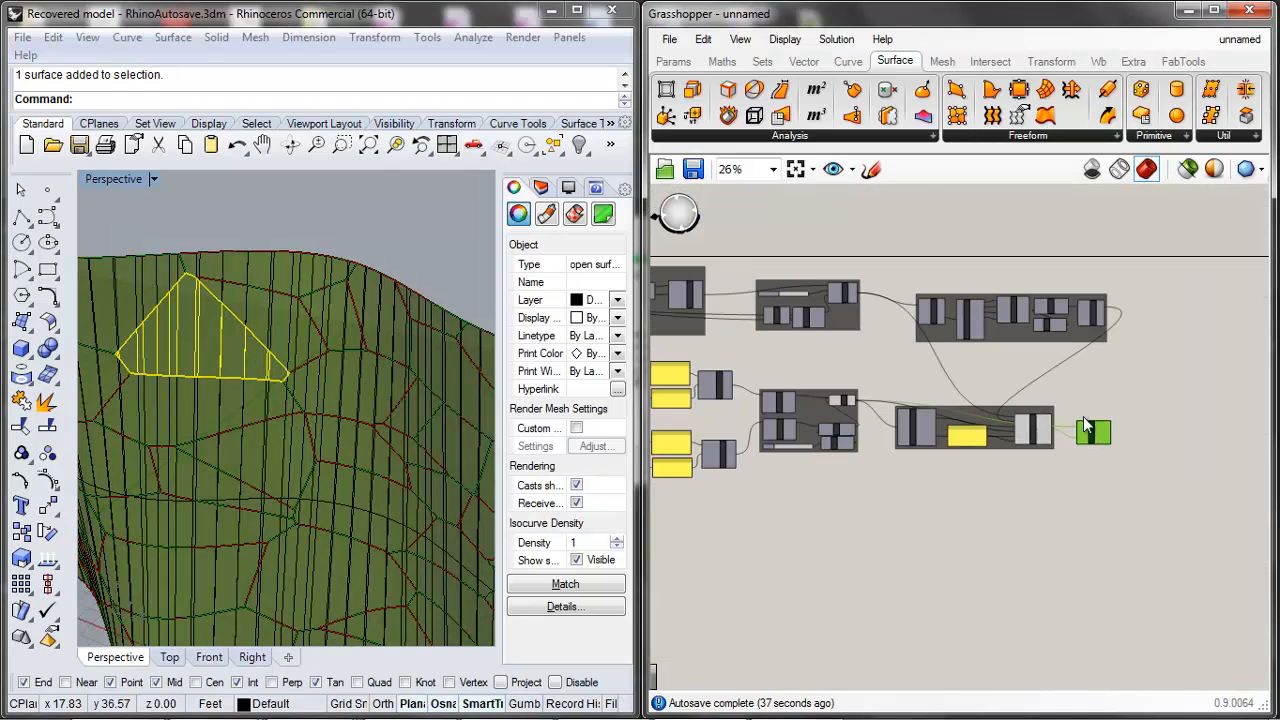
pyautogui.scroll(1, 1040, 435)
pyautogui.click(1037, 435)
pyautogui.middleClick(1034, 434)
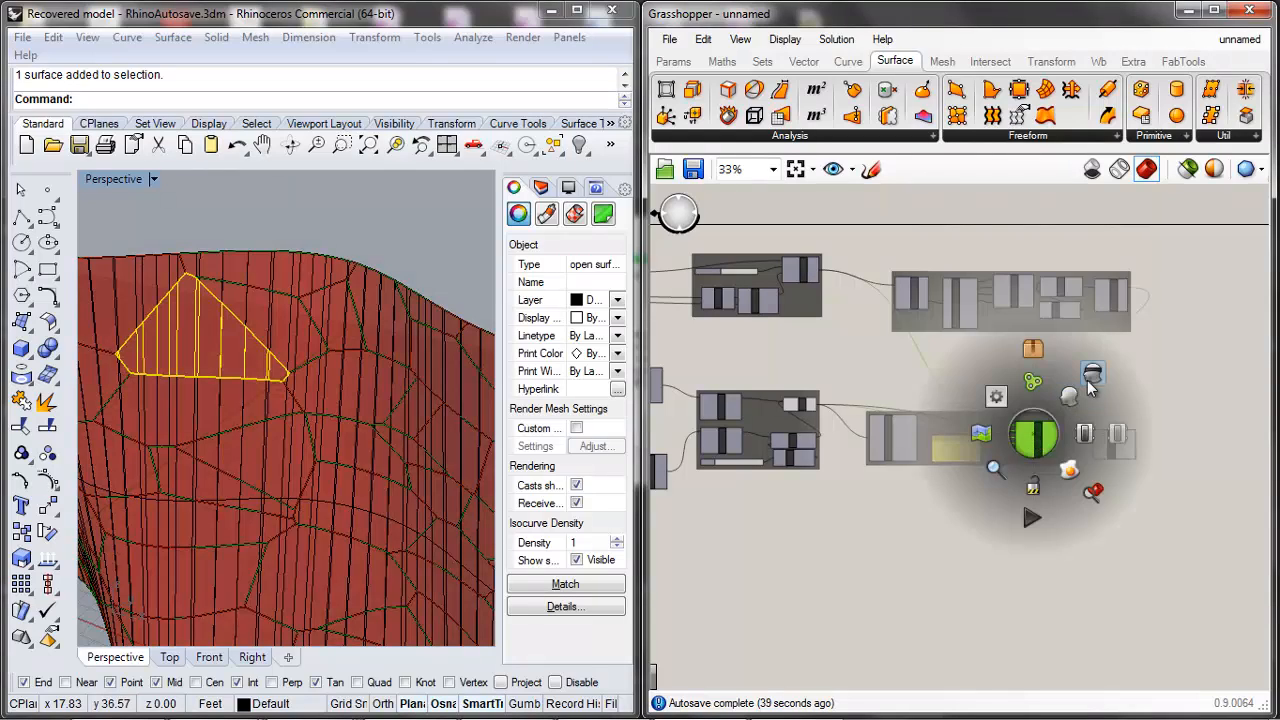
pyautogui.click(1112, 380)
# Step: Turn off the preview of the Loft component
pyautogui.scroll(3, 704, 398)
pyautogui.click(880, 412)
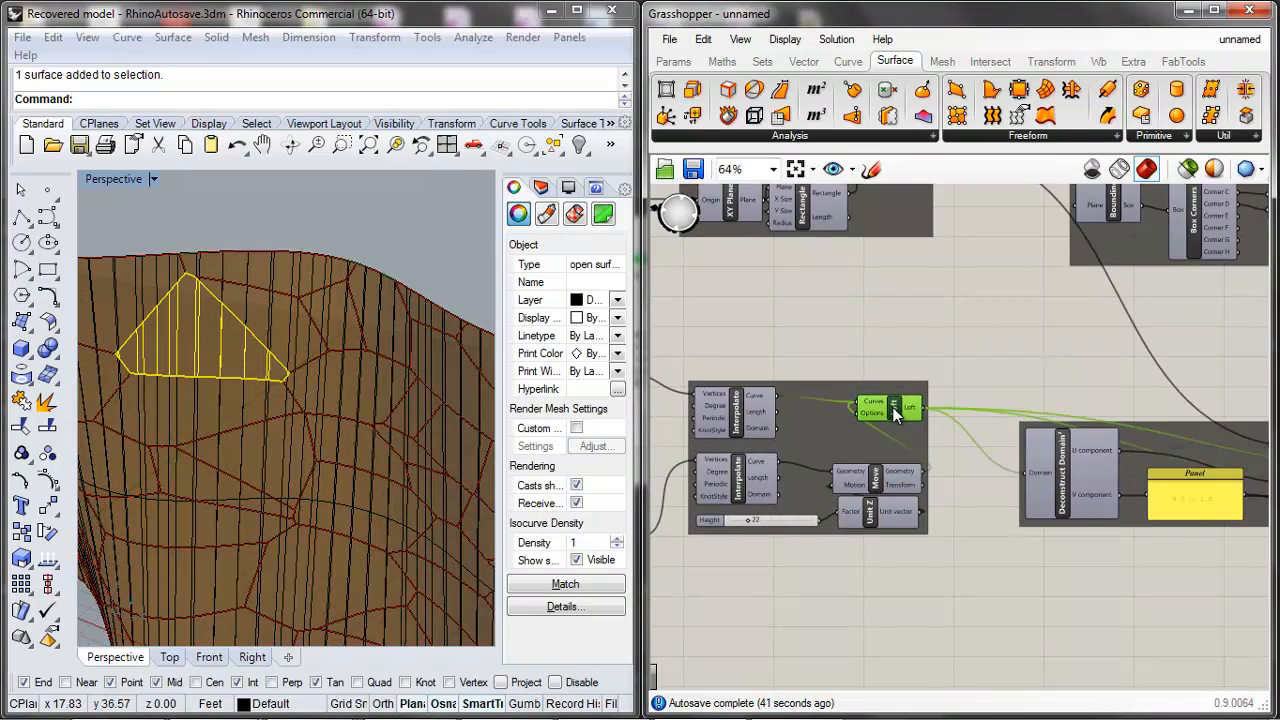
pyautogui.middleClick(893, 407)
pyautogui.click(955, 348)
pyautogui.click(961, 348)
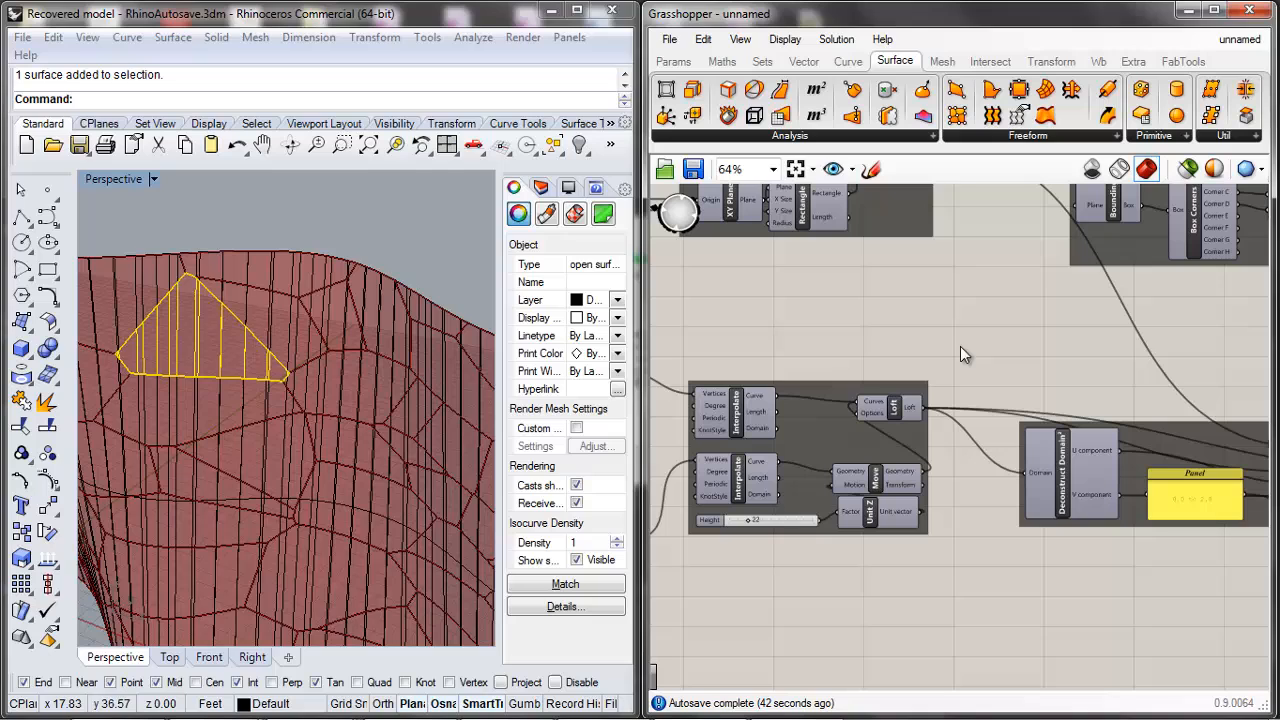
# Step: Switch to Rhino and delete the baked surface fragments
pyautogui.click(277, 239)
pyautogui.scroll(-8, 281, 238)
pyautogui.click(282, 238)
pyautogui.press('Delete')
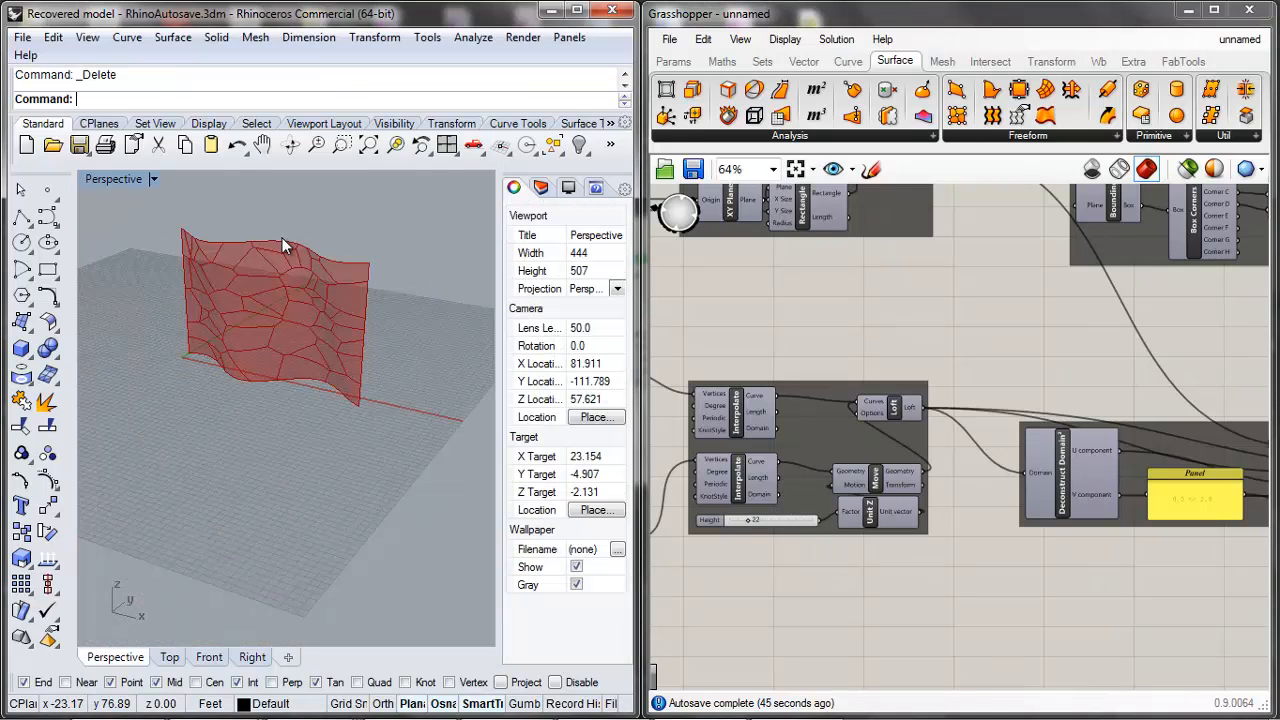
# Step: In Grasshopper, add a Brep Wireframe component beside Surface Split
pyautogui.scroll(-5, 928, 318)
pyautogui.scroll(5, 1184, 381)
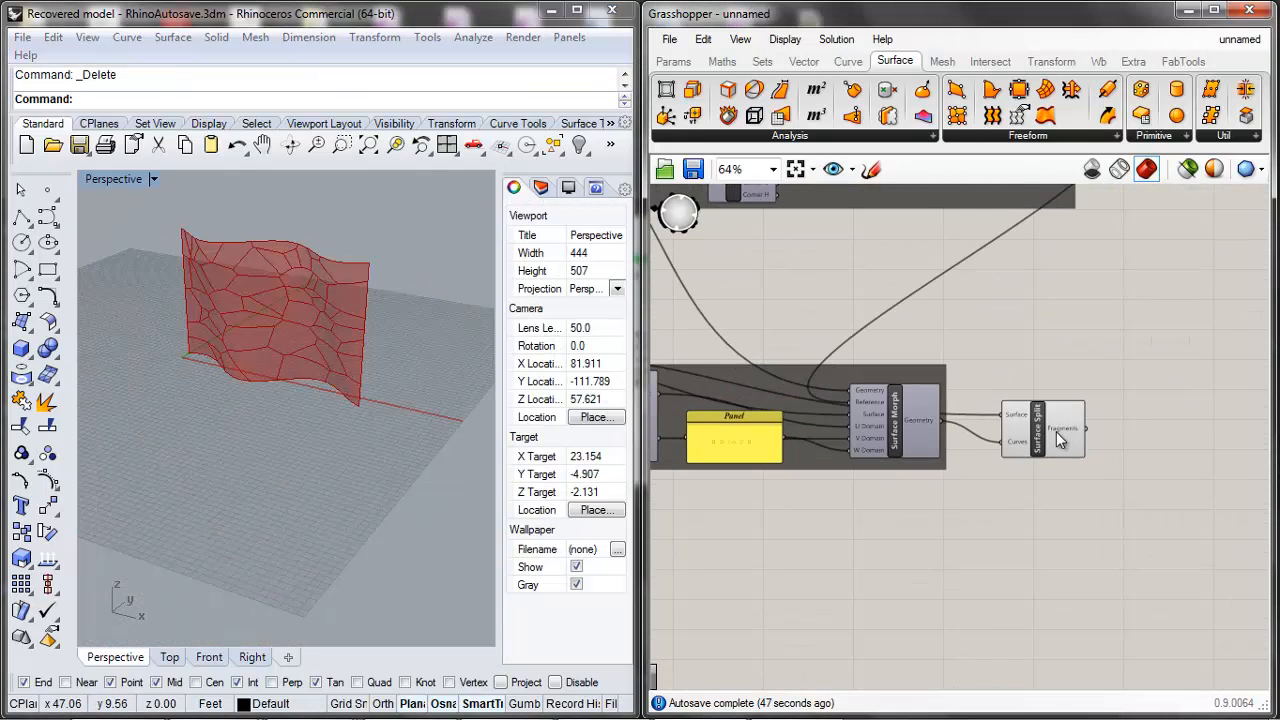
pyautogui.click(1056, 431)
pyautogui.click(1156, 413)
pyautogui.doubleClick(1162, 417)
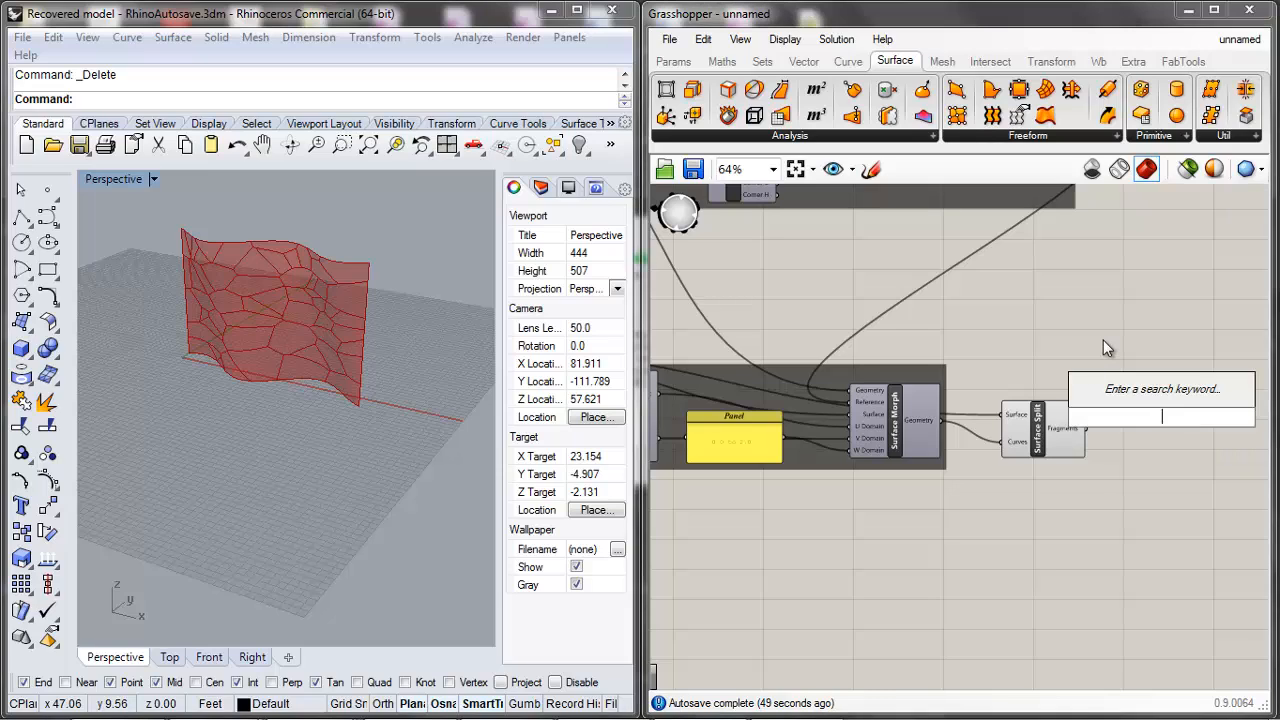
pyautogui.click(929, 136)
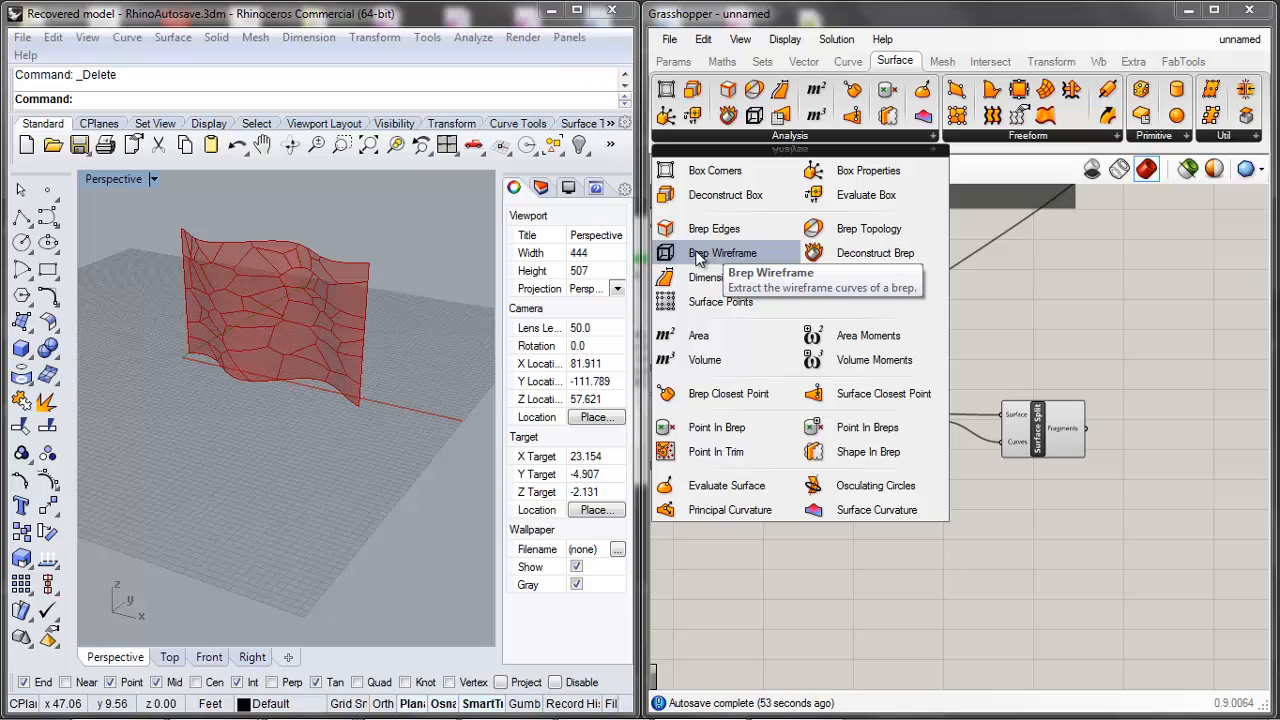
pyautogui.moveTo(698, 258); pyautogui.dragTo(1160, 437)
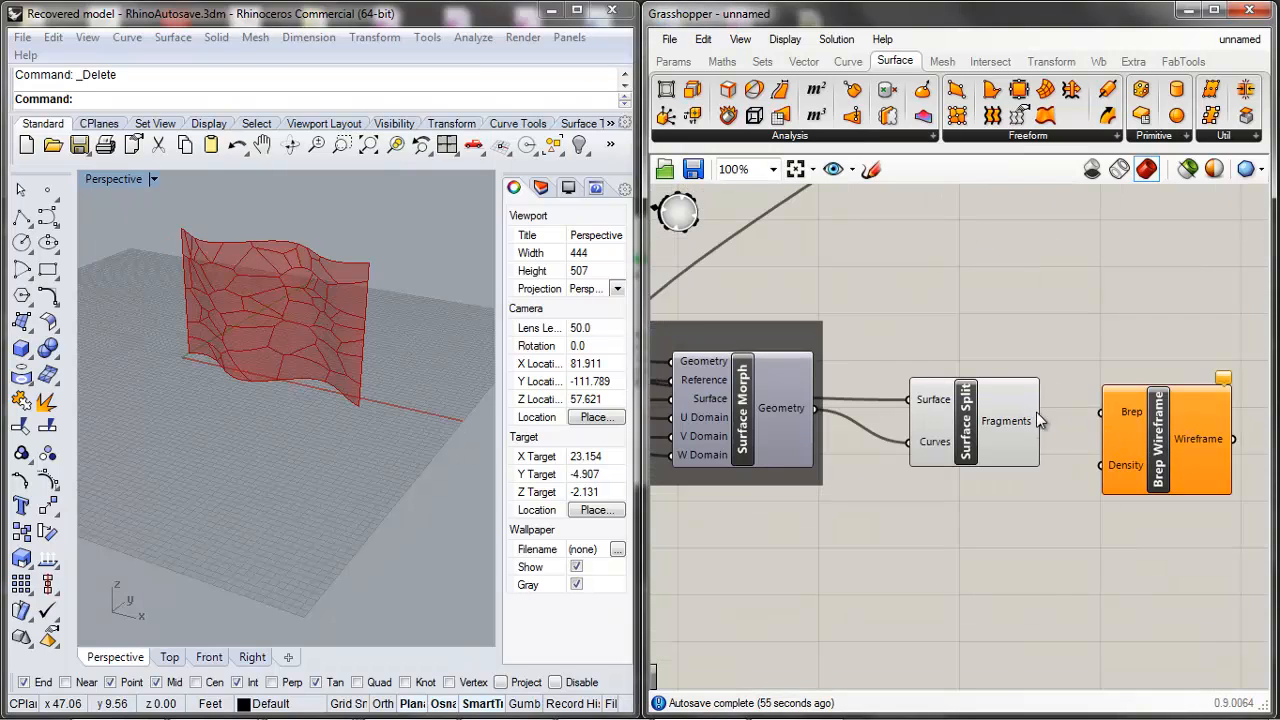
# Step: Connect Surface Split's Fragments output to the Brep input of Brep Wireframe and inspect the resulting edges
pyautogui.moveTo(1040, 421); pyautogui.dragTo(1117, 421)
pyautogui.moveTo(1132, 476); pyautogui.dragTo(1126, 476)
pyautogui.moveTo(1014, 457); pyautogui.dragTo(744, 477, button='right')
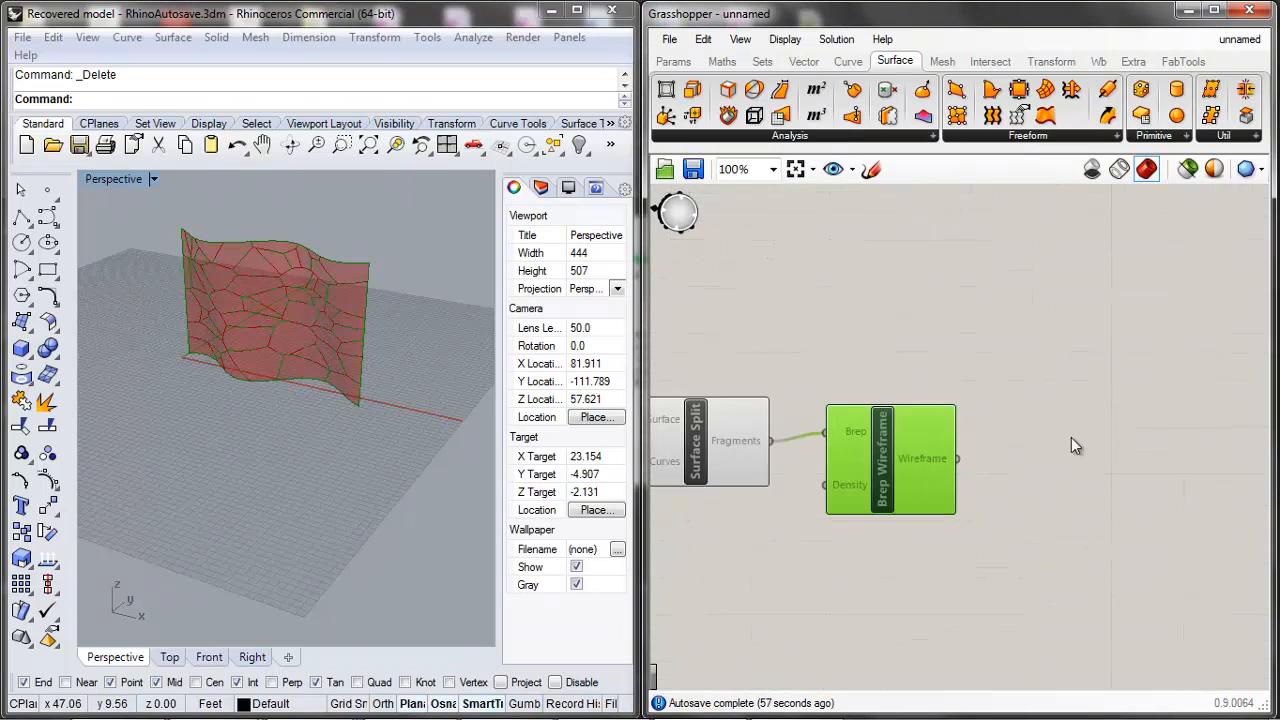
pyautogui.scroll(8, 170, 280)
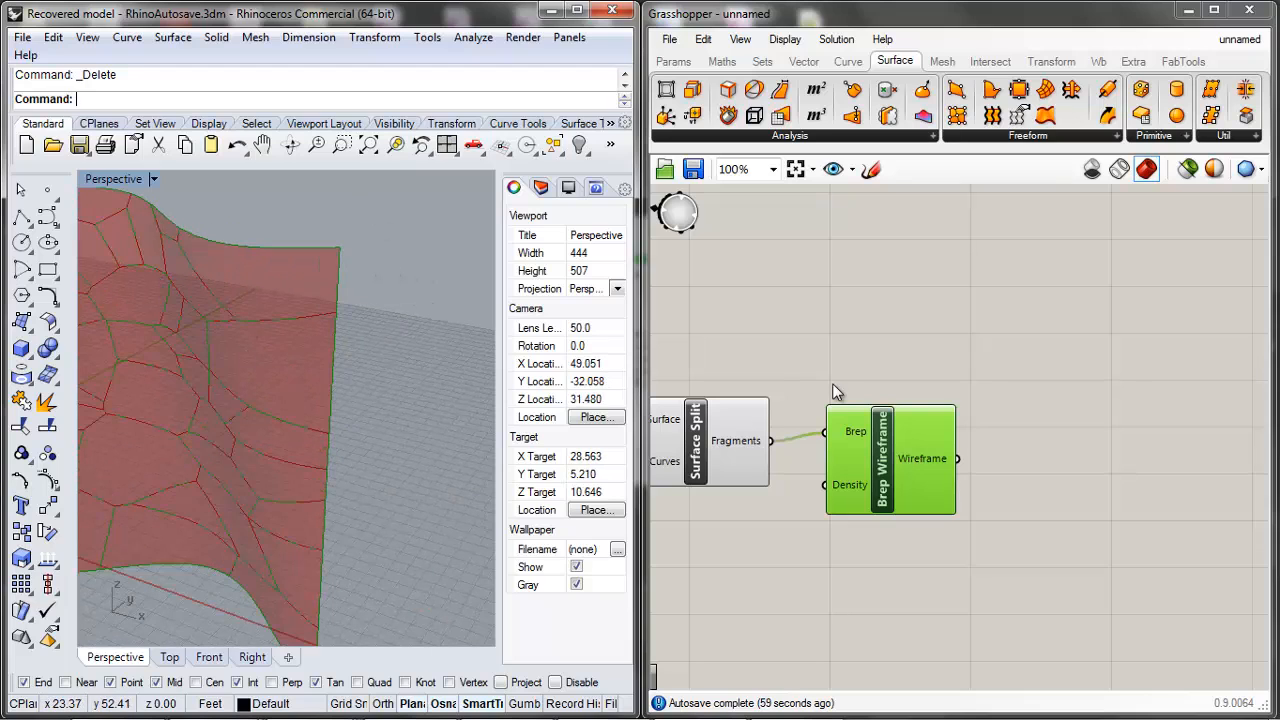
# Step: Add a Pipe component and connect Brep Wireframe's Wireframe output to its Curve input
pyautogui.click(837, 393)
pyautogui.doubleClick(1170, 466)
pyautogui.write('p')
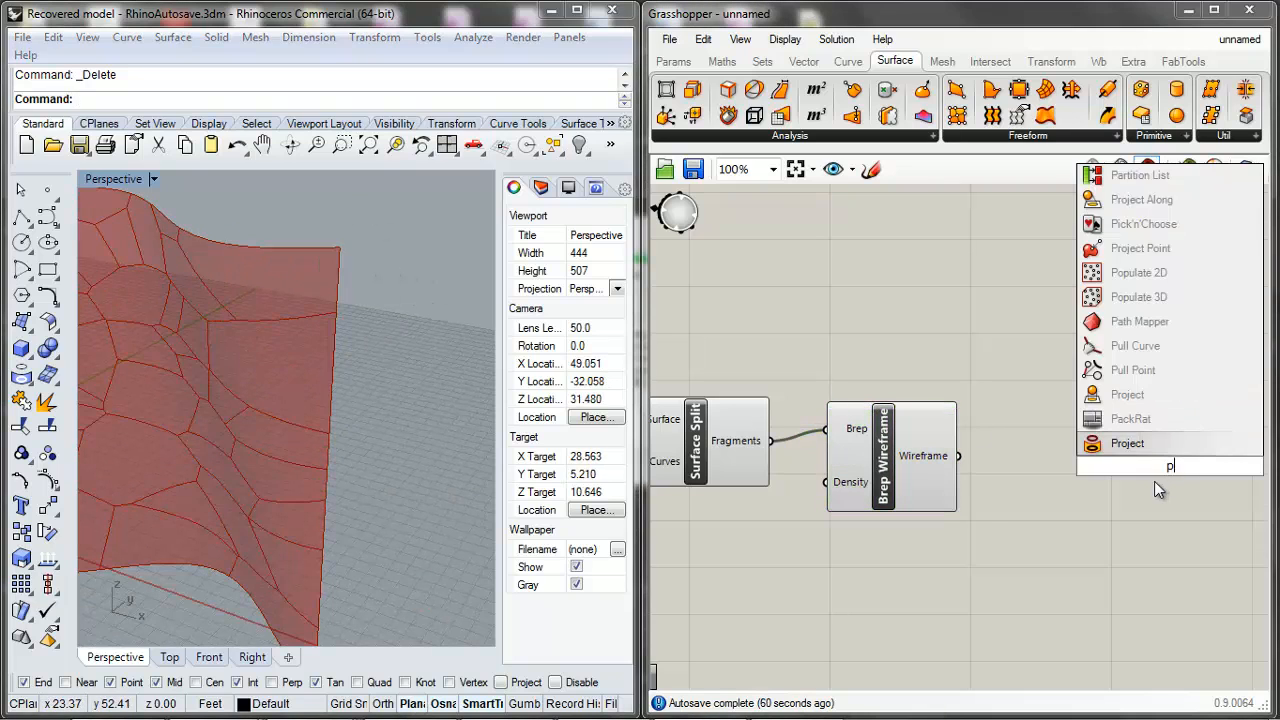
pyautogui.write('ipe')
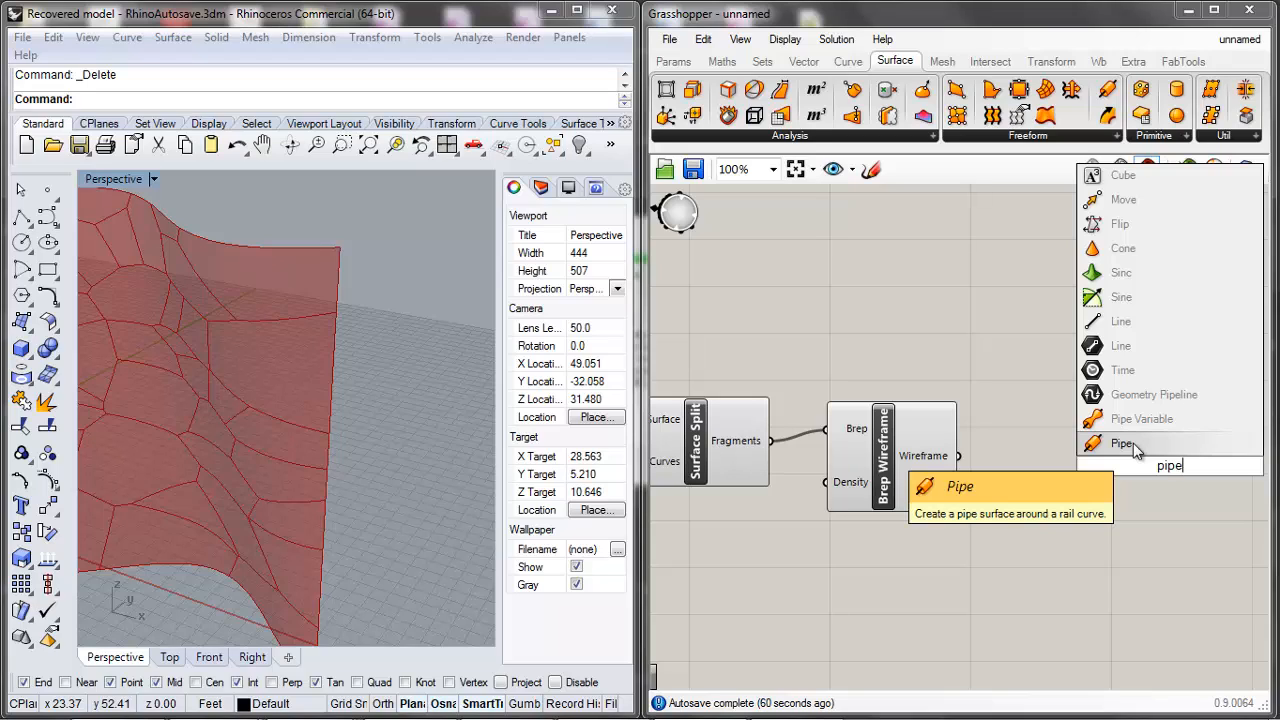
pyautogui.click(1122, 444)
pyautogui.scroll(1, 1137, 451)
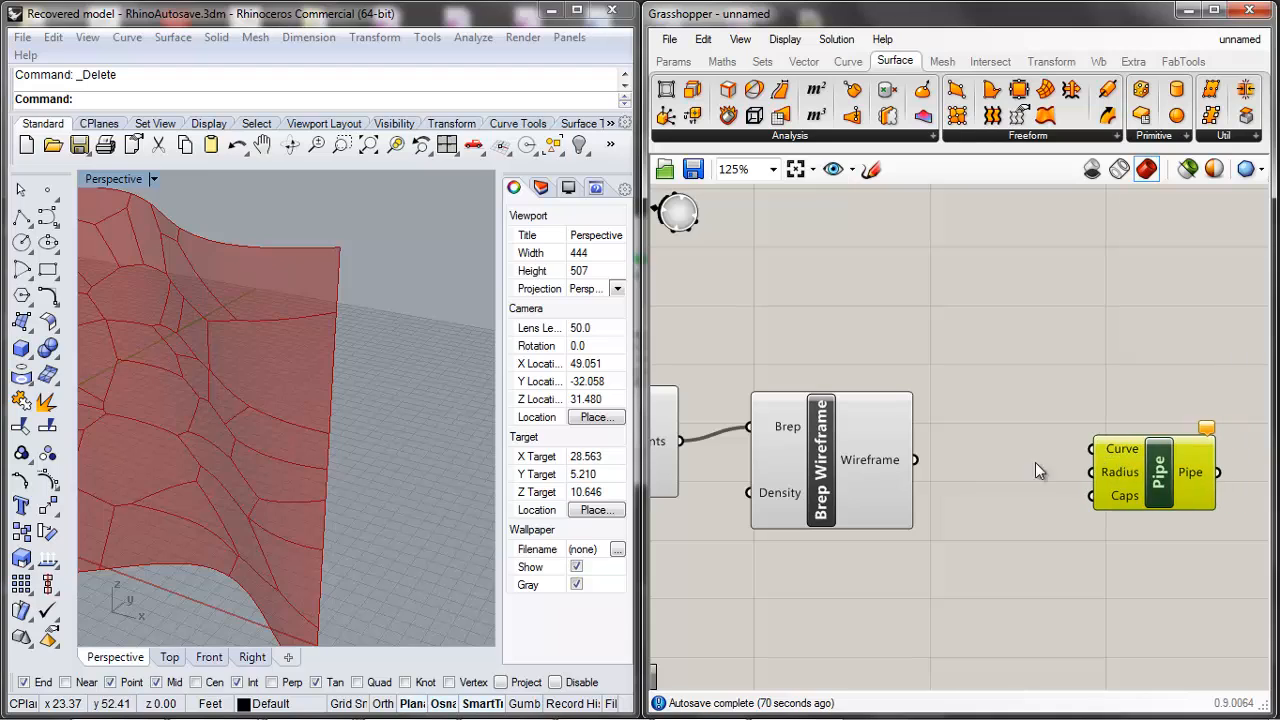
pyautogui.moveTo(919, 459); pyautogui.dragTo(1028, 467)
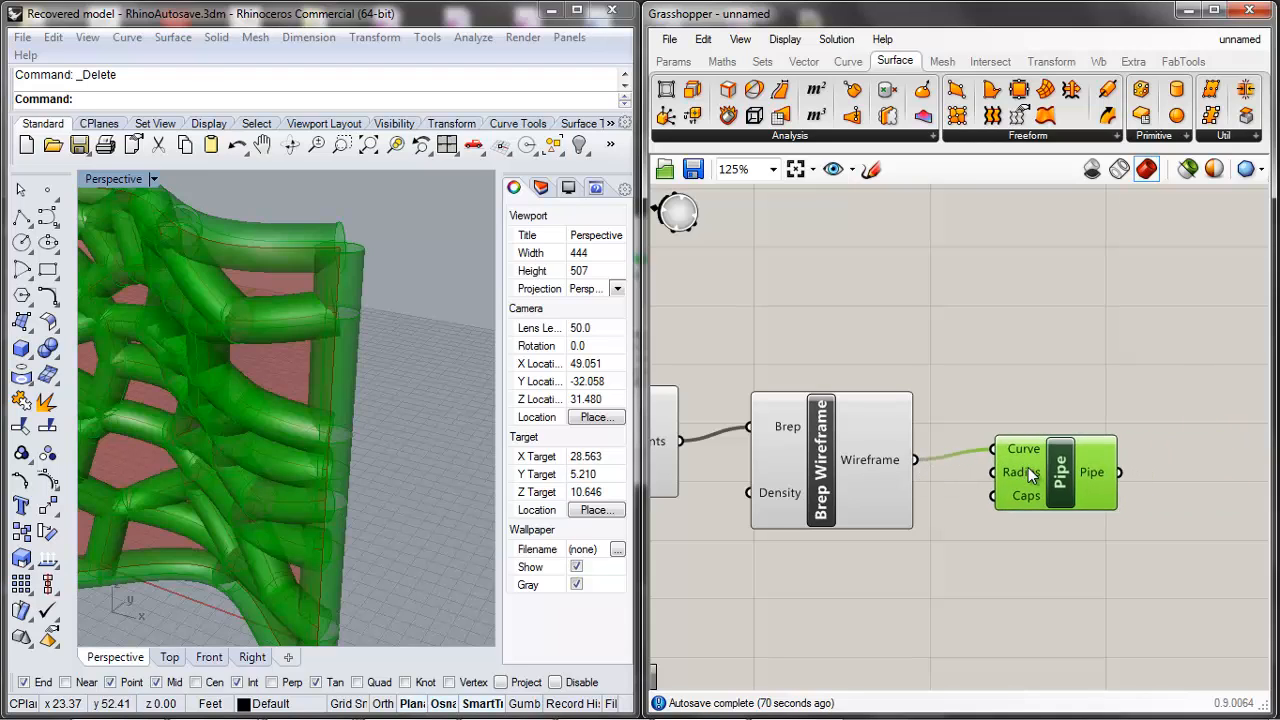
# Step: Add a Number Slider at 0.250 below Pipe and connect it to the Radius input
pyautogui.doubleClick(1017, 560)
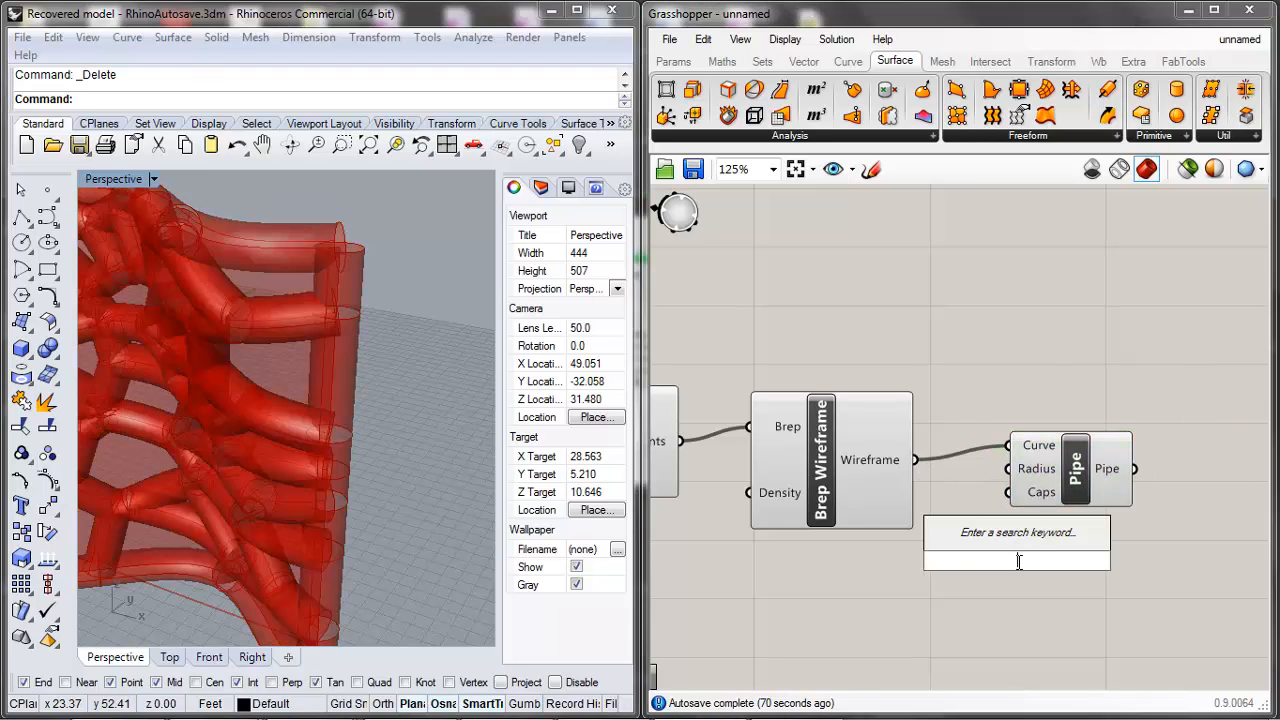
pyautogui.write('number')
pyautogui.click(1002, 488)
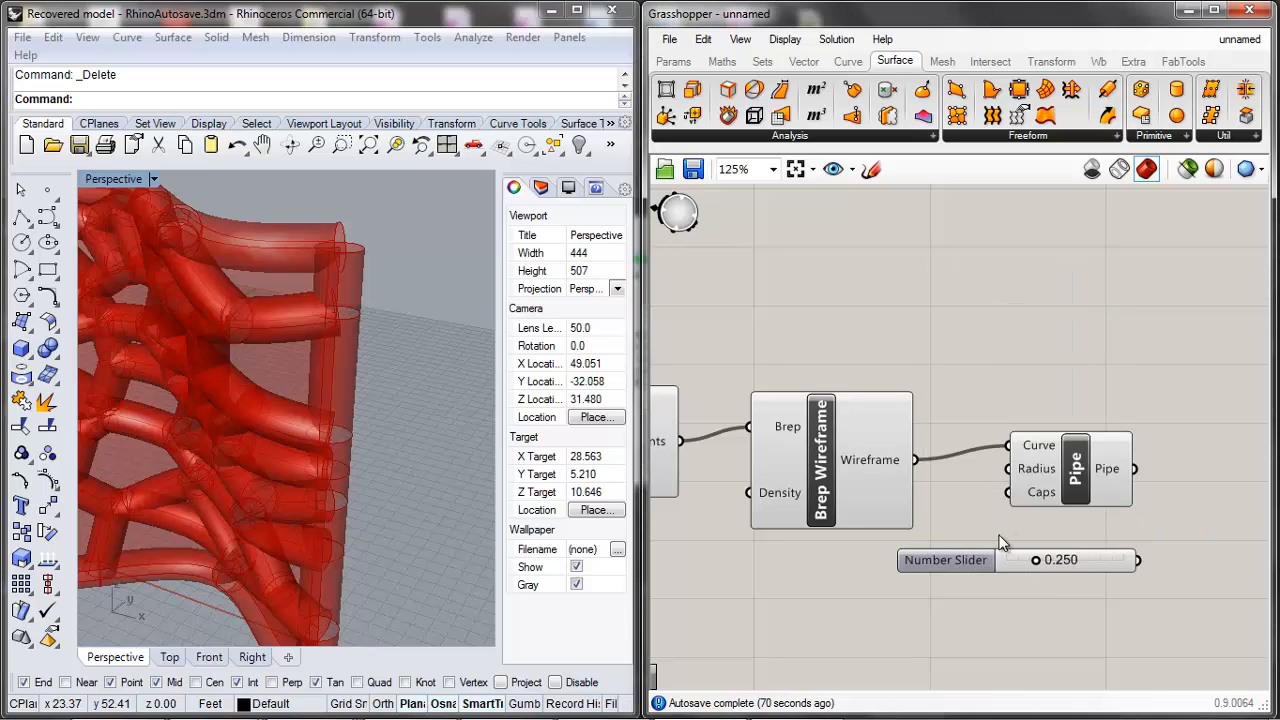
pyautogui.moveTo(987, 555); pyautogui.dragTo(905, 578)
pyautogui.moveTo(1059, 585); pyautogui.dragTo(1012, 469)
pyautogui.click(1045, 490)
pyautogui.click(940, 404)
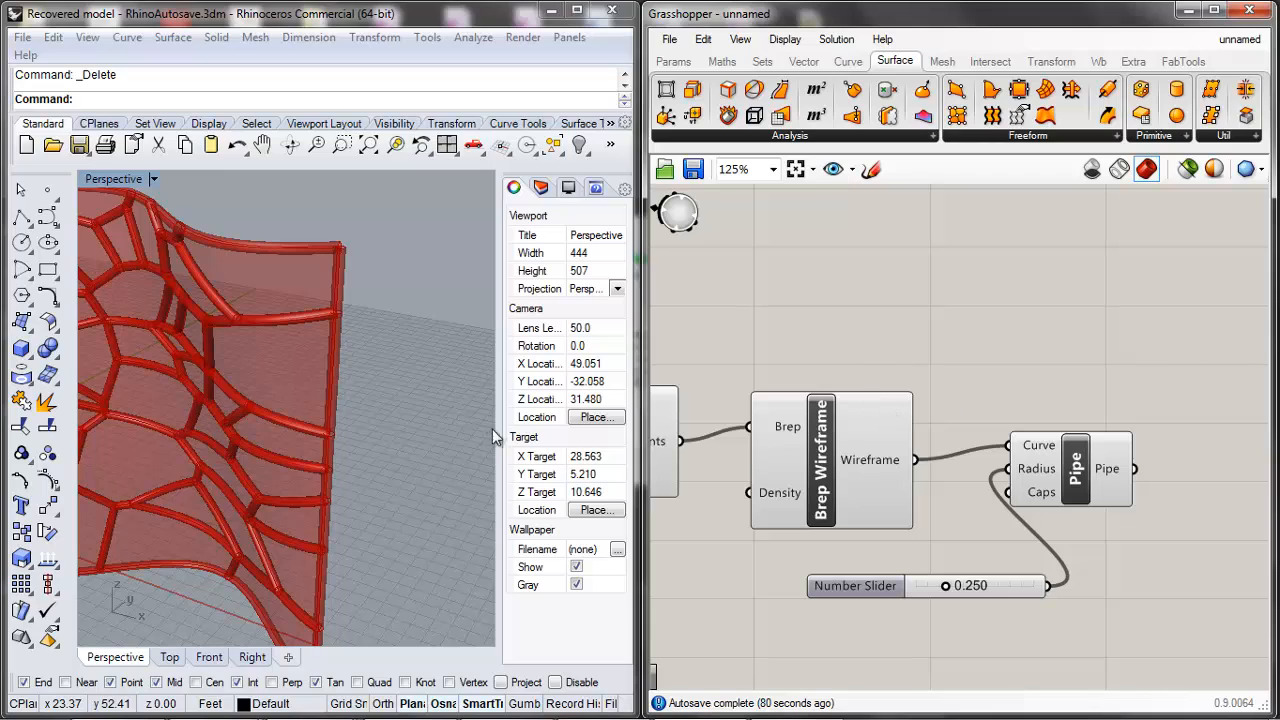
pyautogui.moveTo(391, 406); pyautogui.dragTo(430, 279, button='right')
pyautogui.scroll(-8, 896, 447)
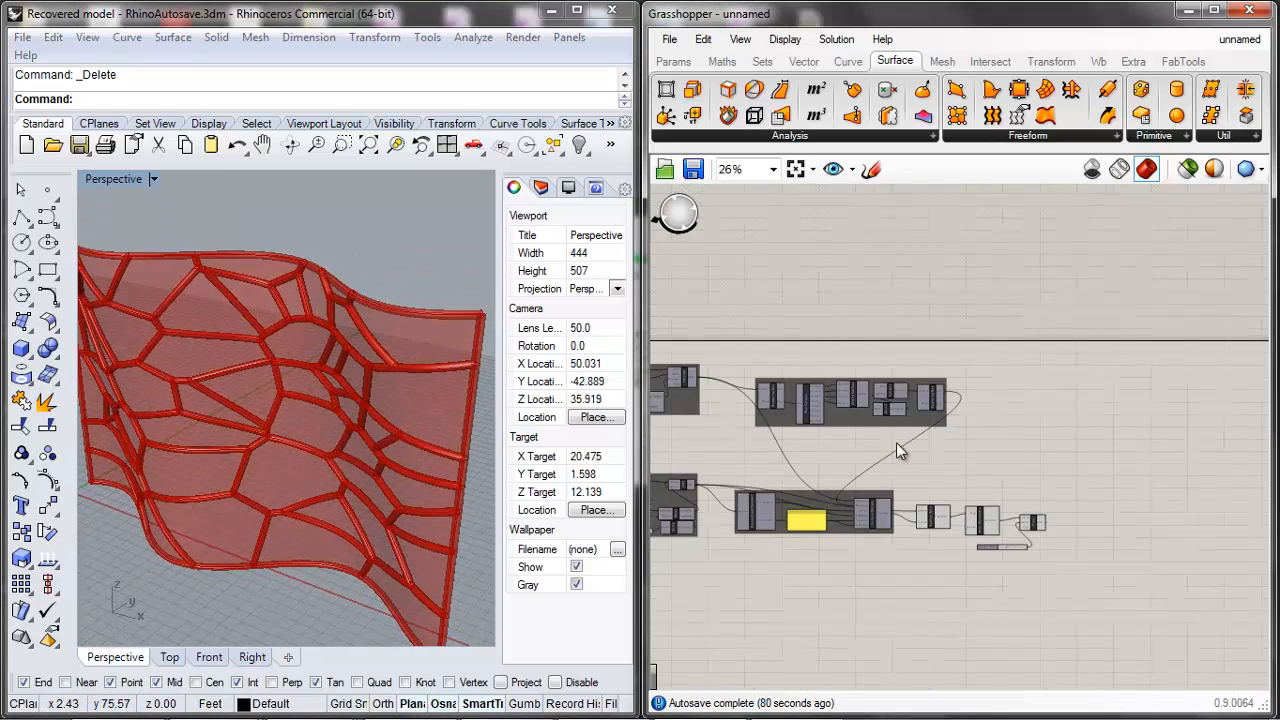
# Step: Set the Time_X slider to 8 in the sine curve group and to 7 in the cosine curve group
pyautogui.scroll(-4, 896, 442)
pyautogui.scroll(6, 907, 414)
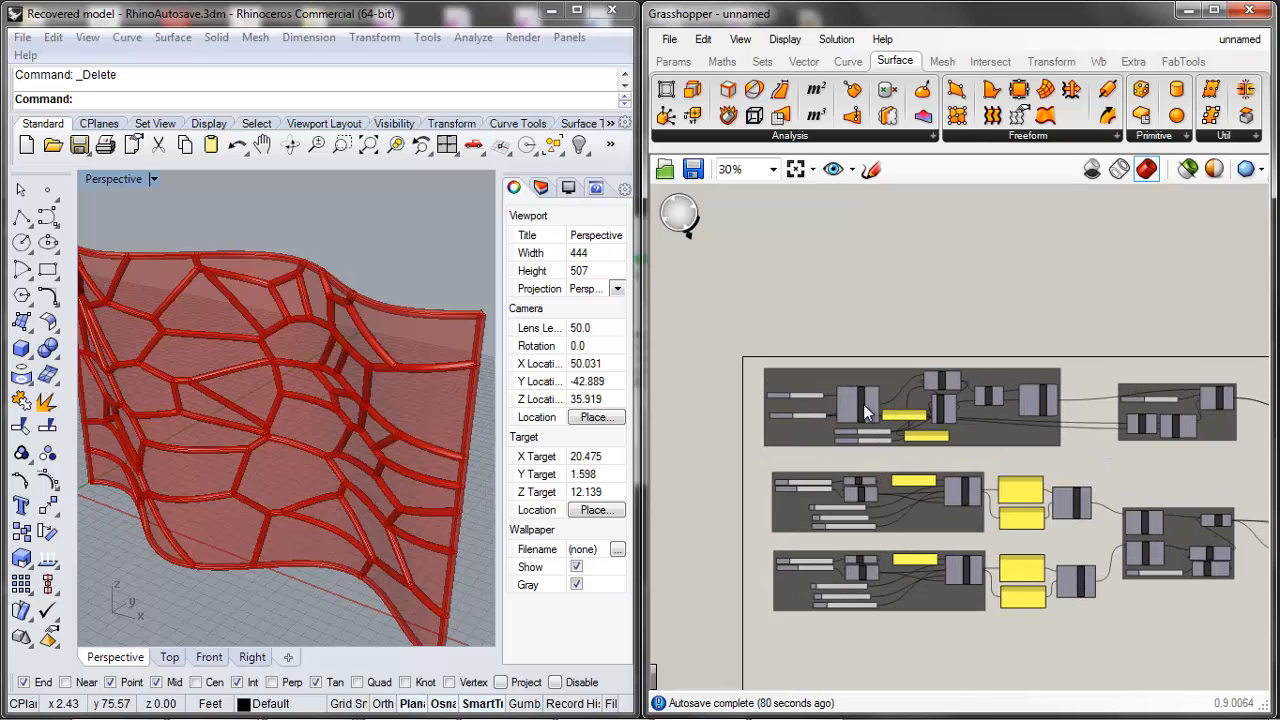
pyautogui.scroll(6, 727, 394)
pyautogui.scroll(-3, 838, 407)
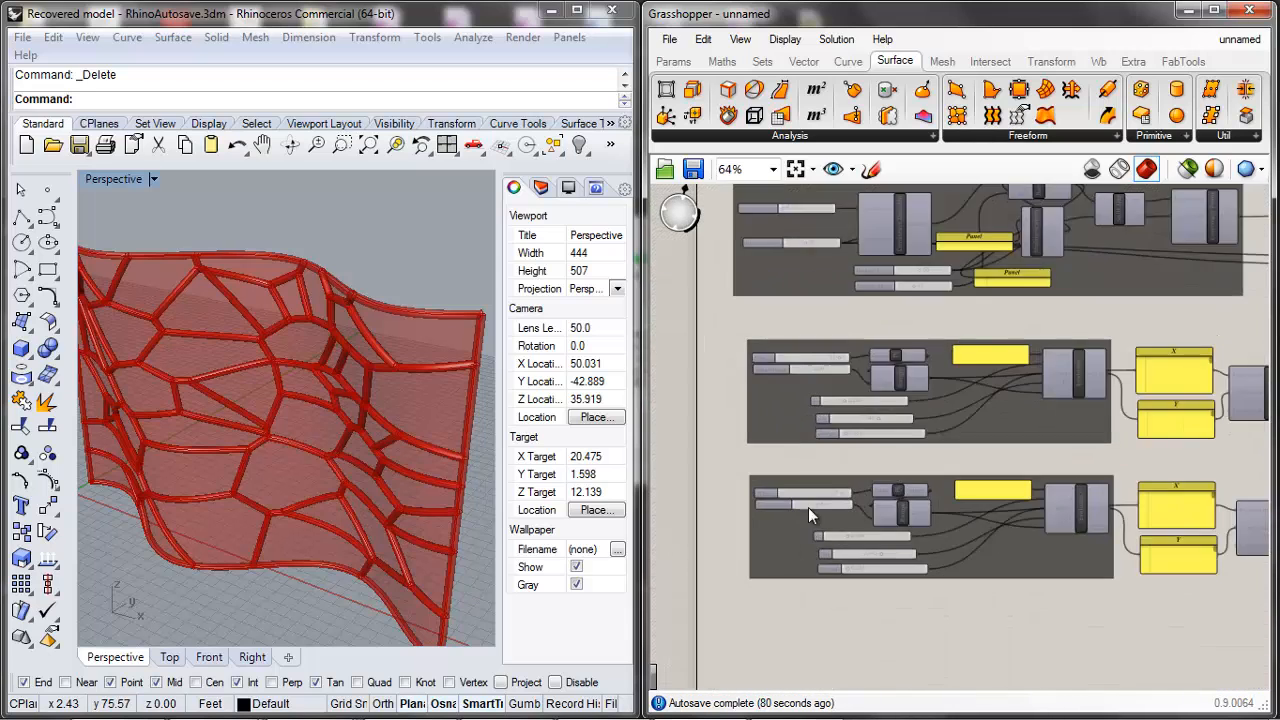
pyautogui.scroll(3, 820, 508)
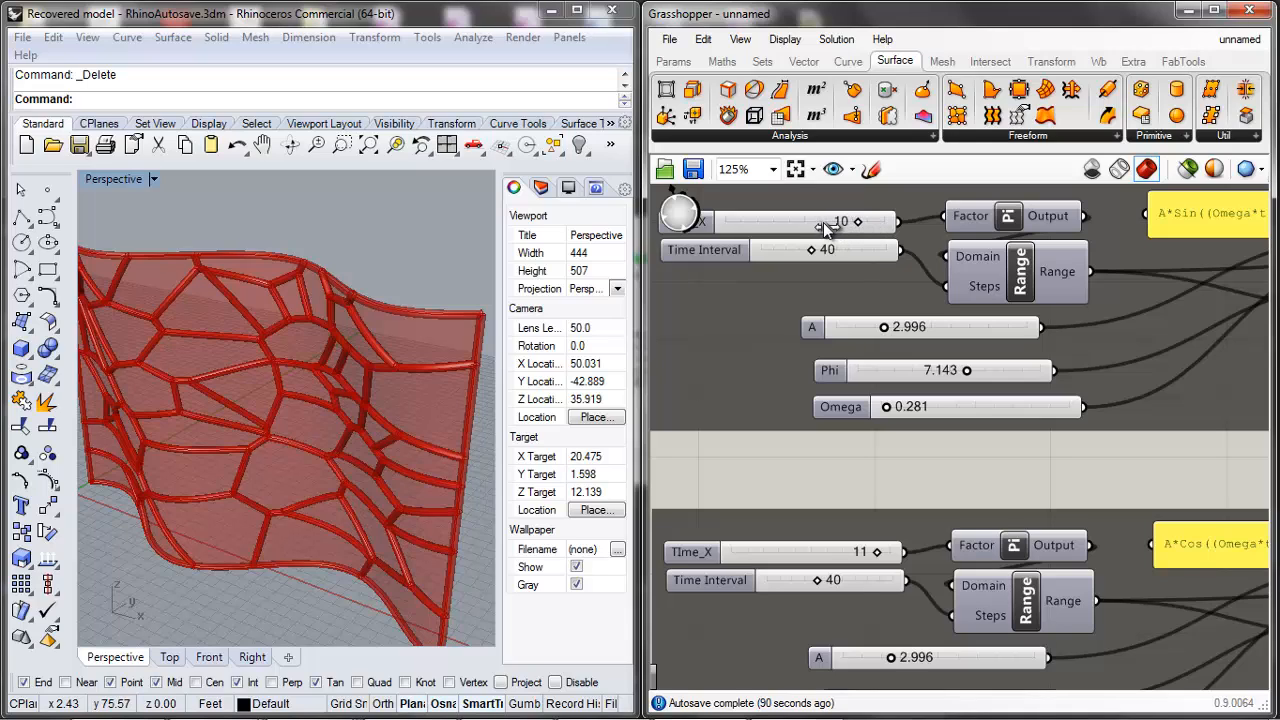
pyautogui.moveTo(852, 221); pyautogui.dragTo(822, 222)
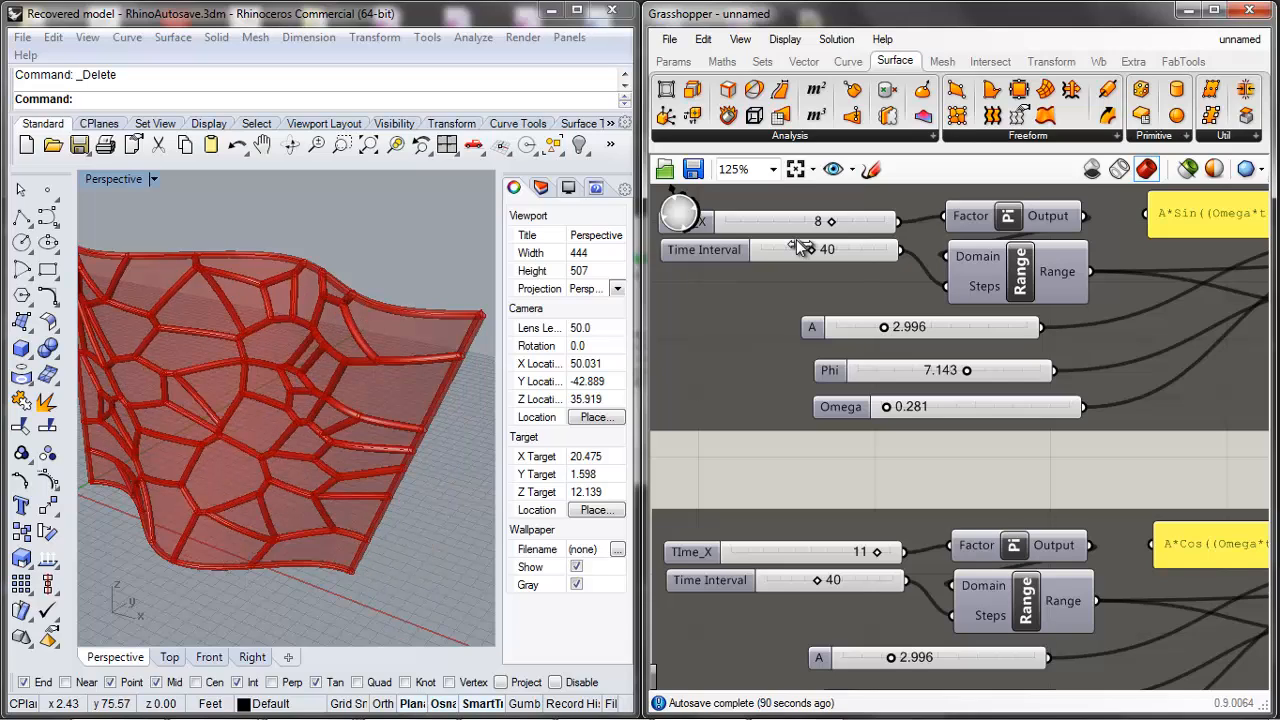
pyautogui.moveTo(869, 552); pyautogui.dragTo(785, 550)
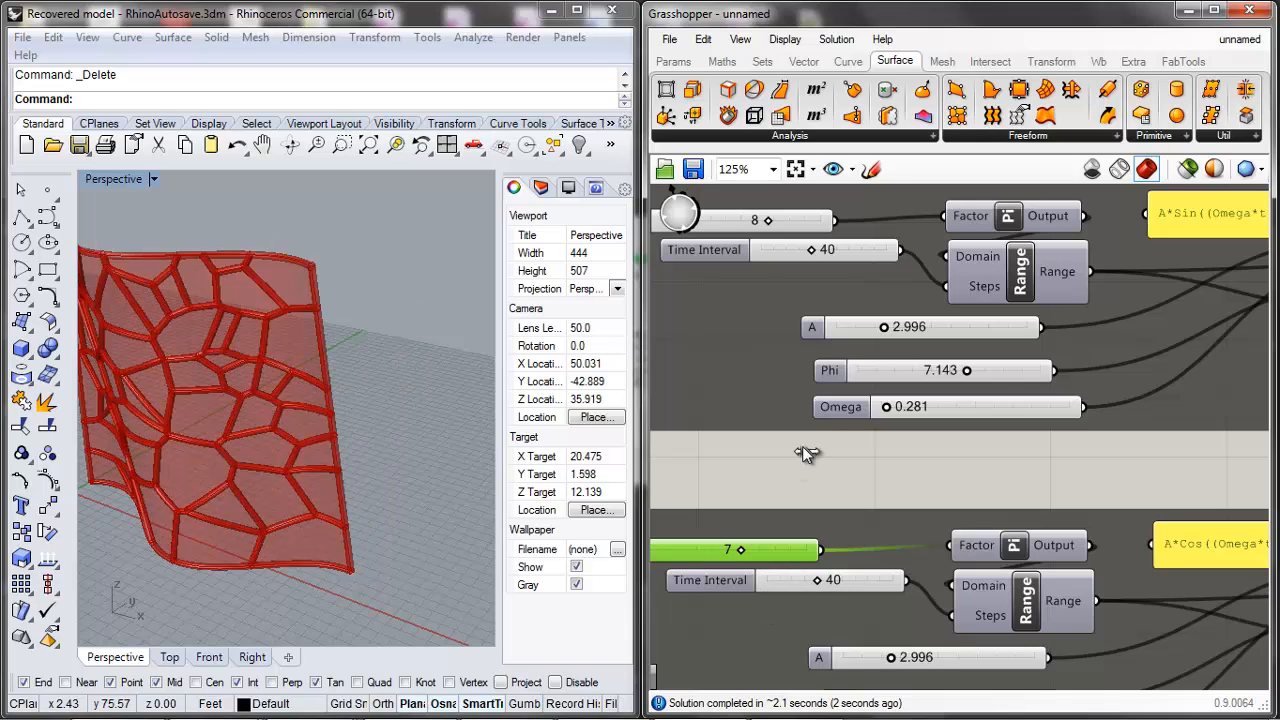
pyautogui.click(774, 520)
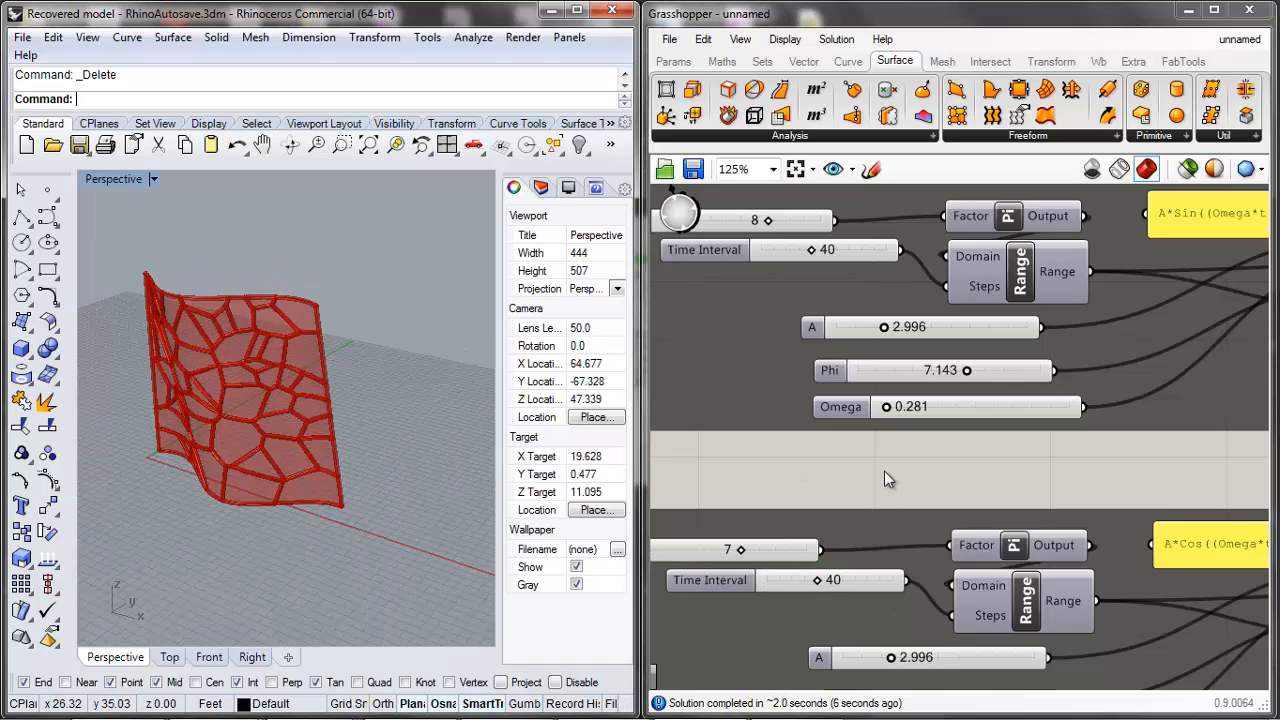
# Step: Save the Grasshopper definition as Grasshopper Tutorial 03_03.gh in the GH Workshop folder, replacing the existing file
pyautogui.click(668, 39)
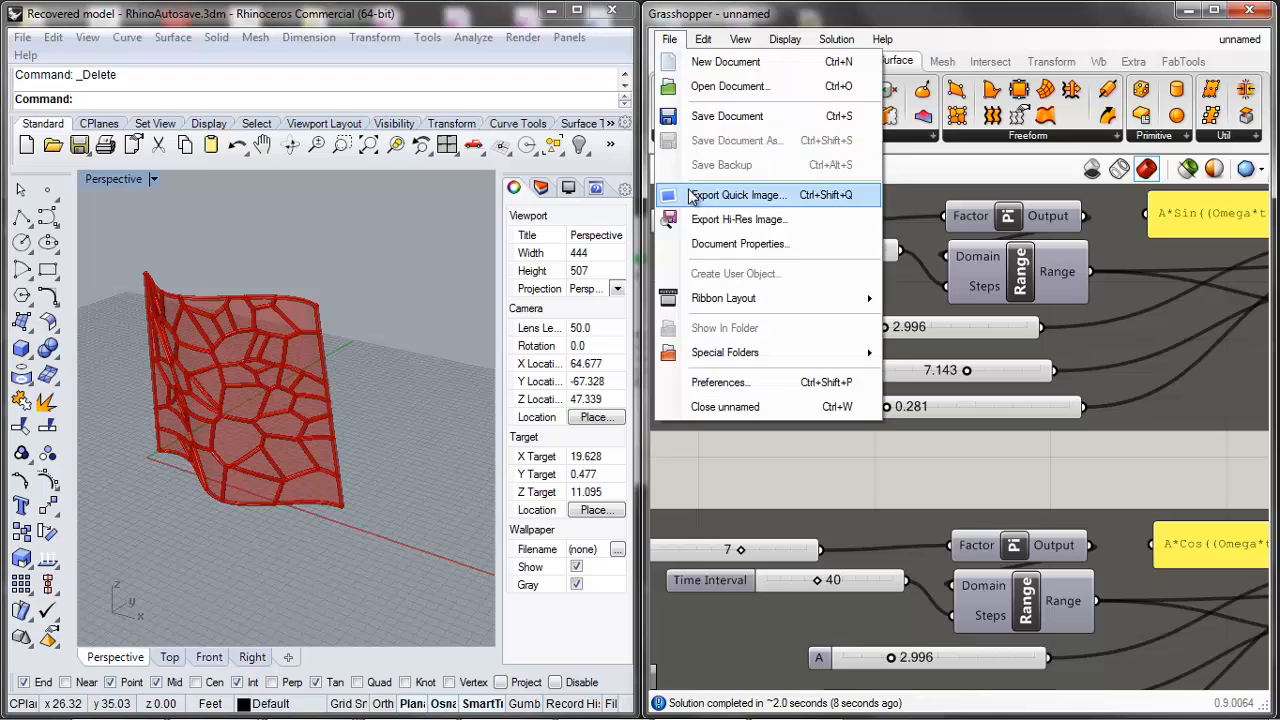
pyautogui.click(745, 120)
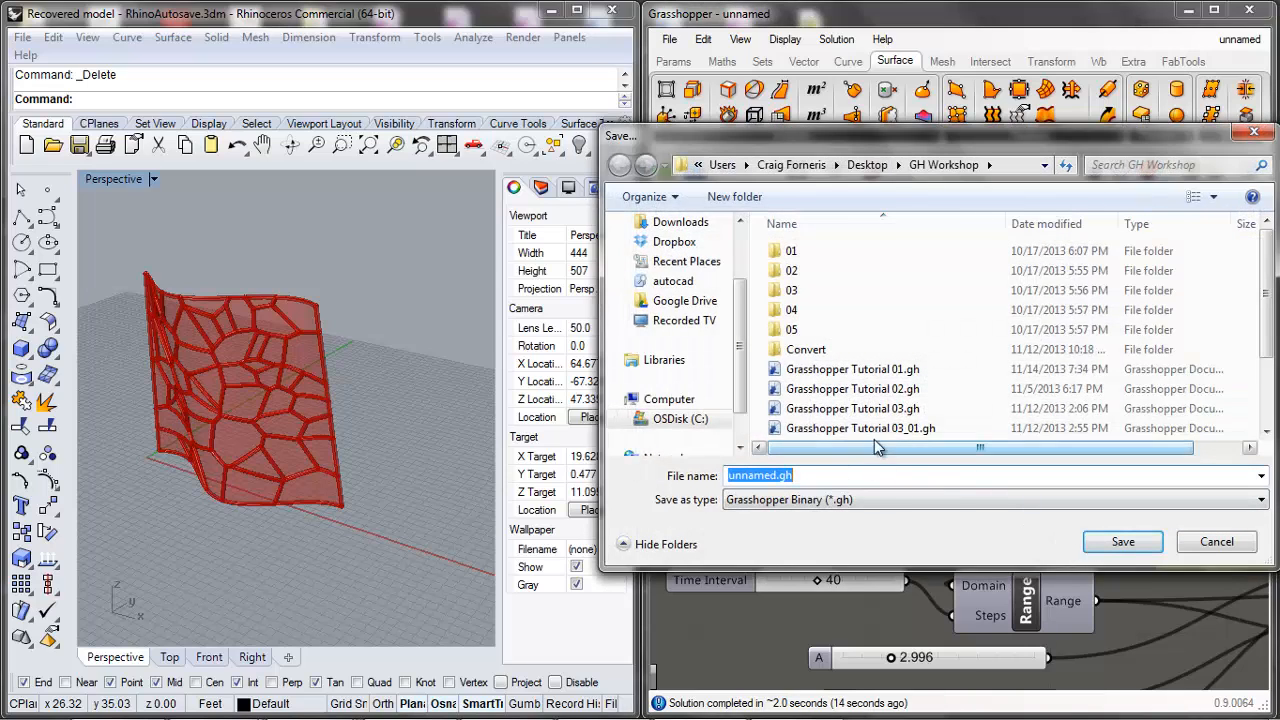
pyautogui.click(874, 429)
pyautogui.scroll(-2, 874, 420)
pyautogui.click(900, 370)
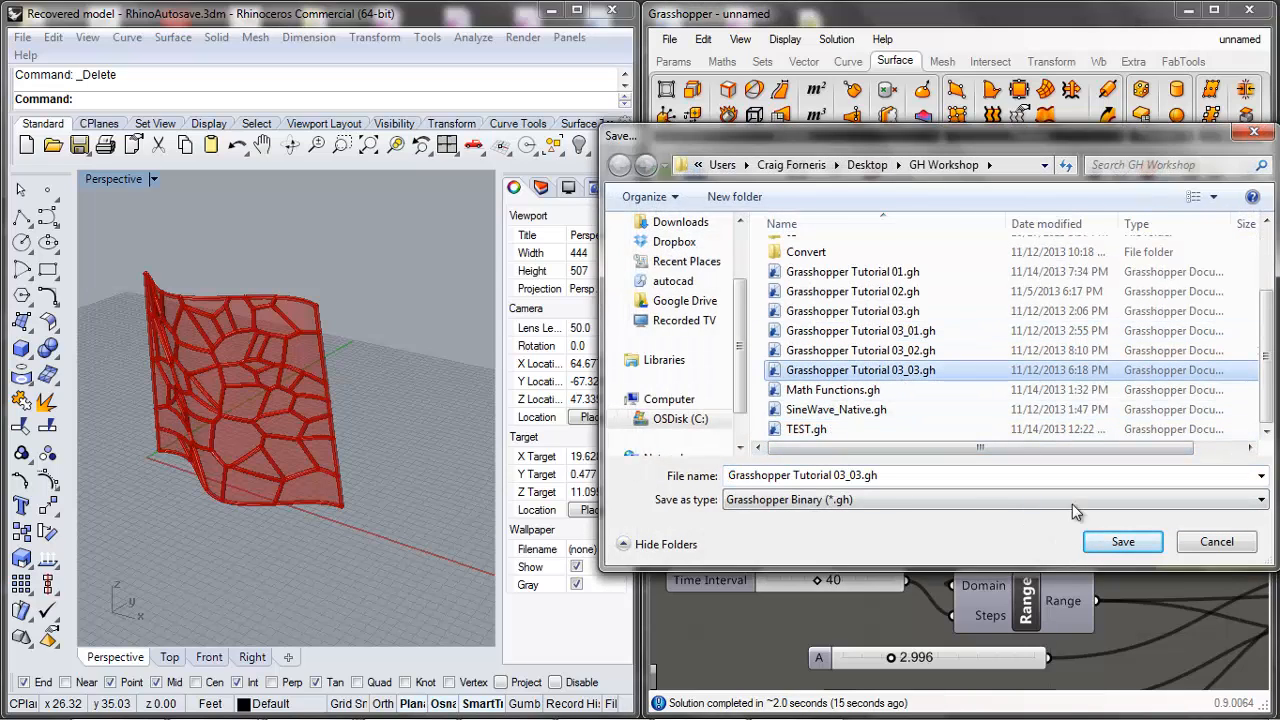
pyautogui.click(1150, 543)
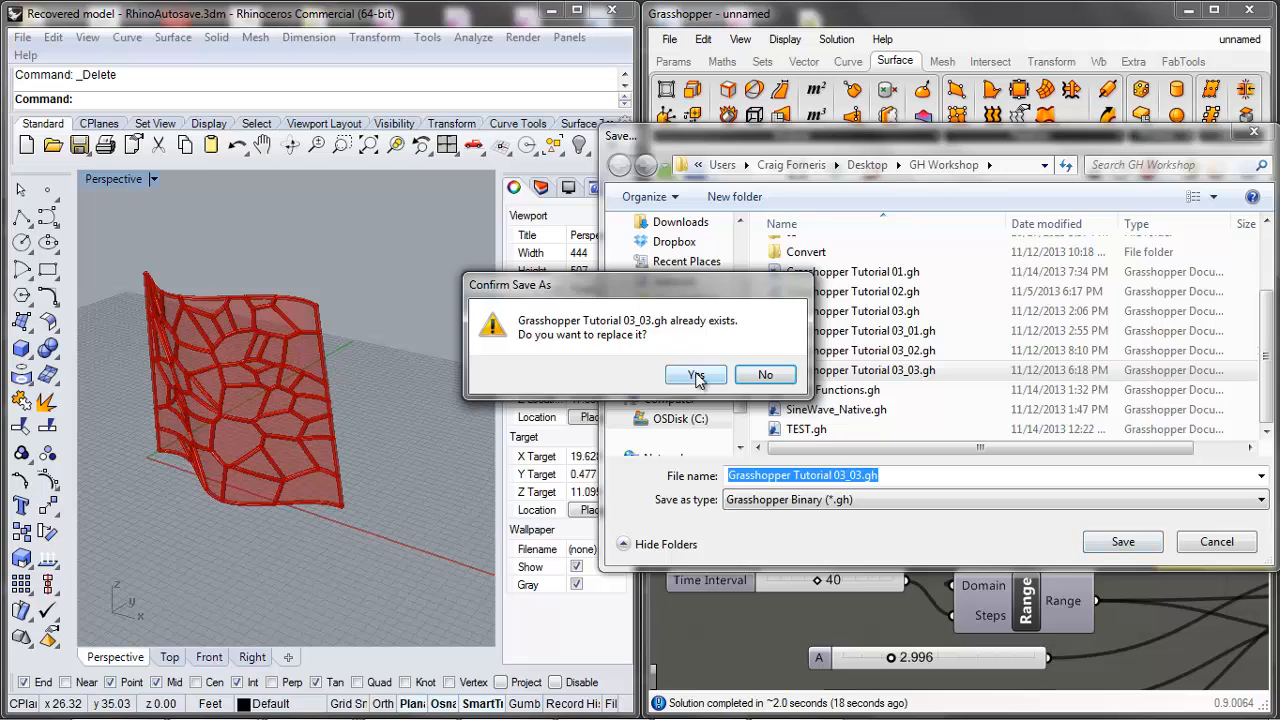
pyautogui.click(695, 376)
# Step: Group the ungrouped components at the end of the definition, including Brep Wireframe, Pipe and the radius slider
pyautogui.scroll(-5, 1006, 455)
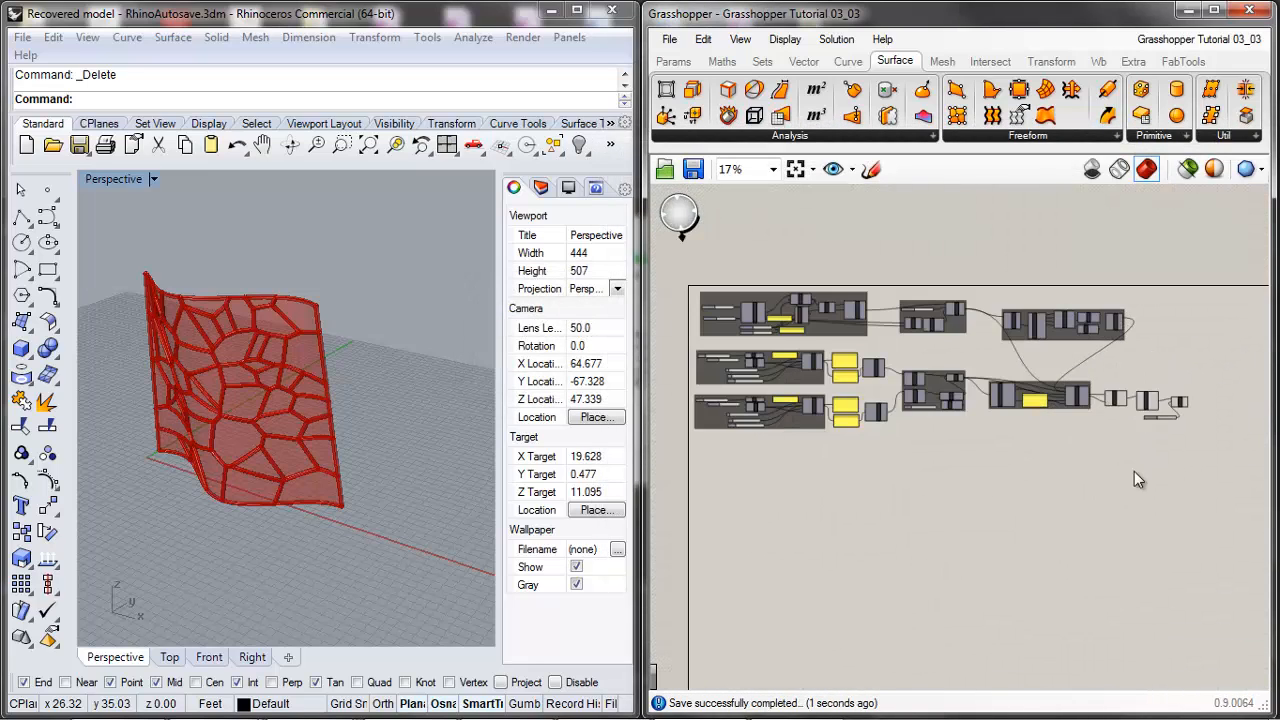
pyautogui.scroll(2, 1207, 403)
pyautogui.moveTo(1194, 357); pyautogui.dragTo(1044, 488)
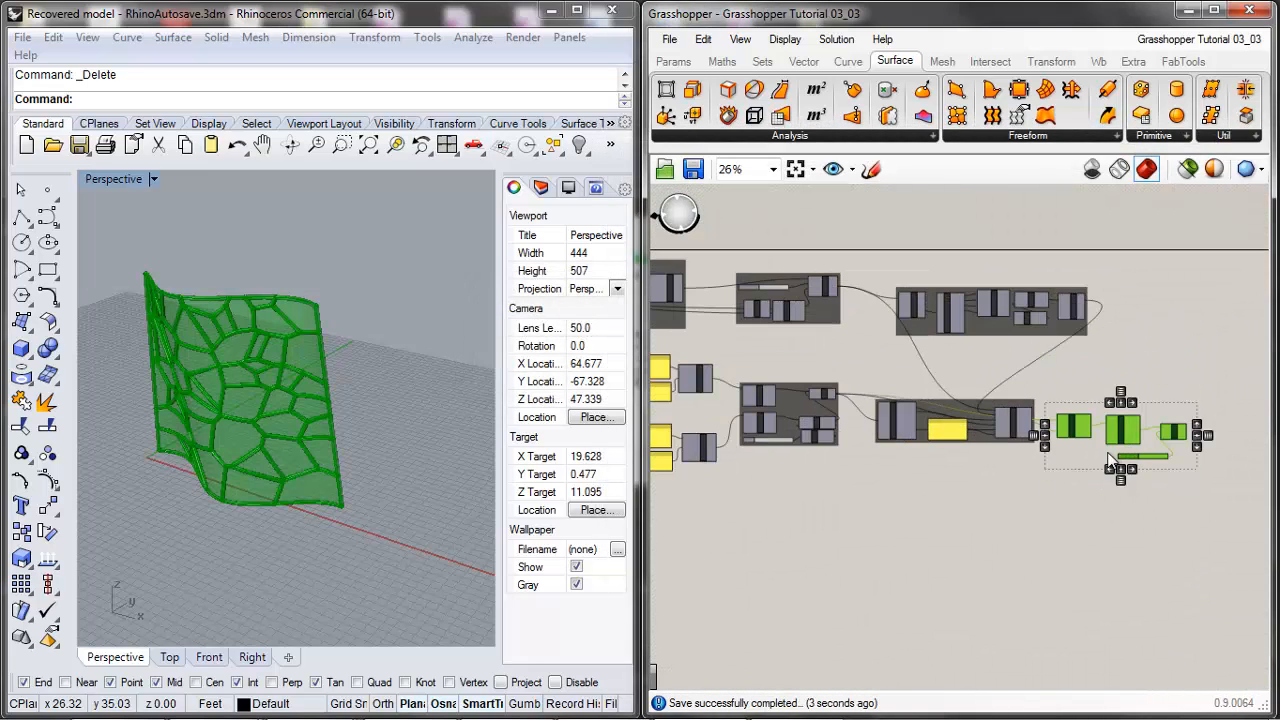
pyautogui.rightClick(1086, 464)
pyautogui.click(1100, 543)
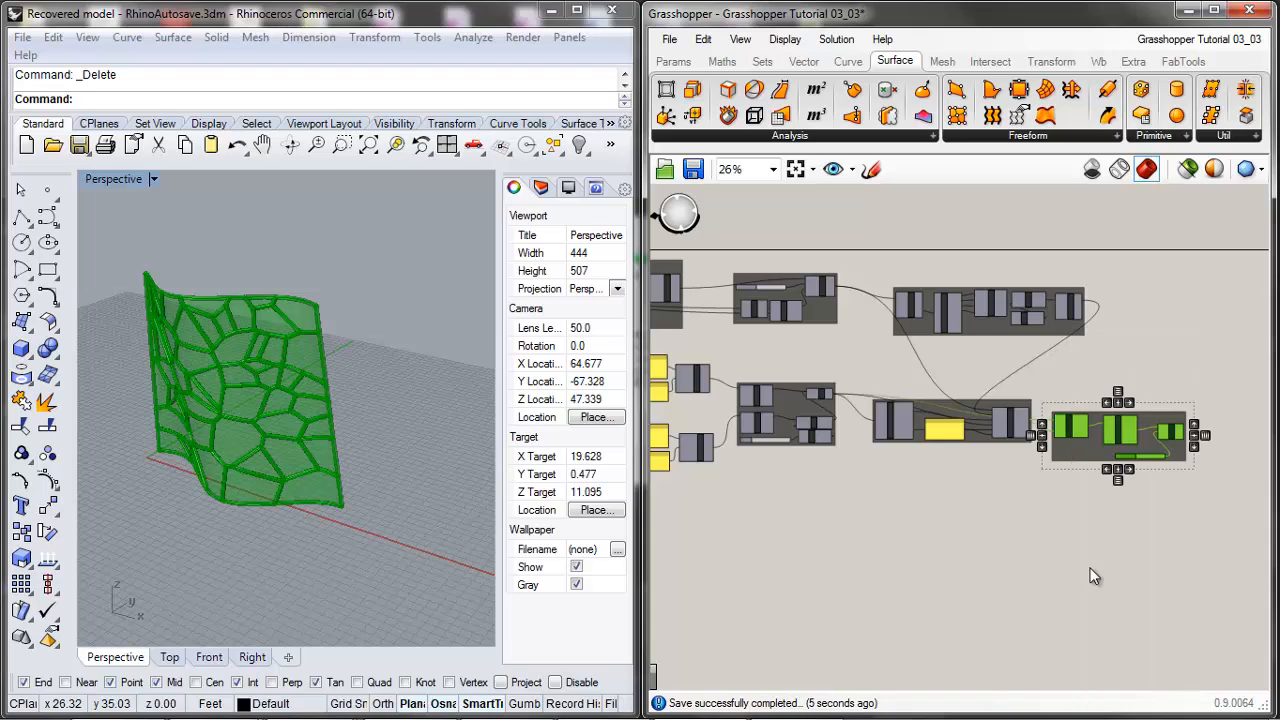
pyautogui.click(789, 682)
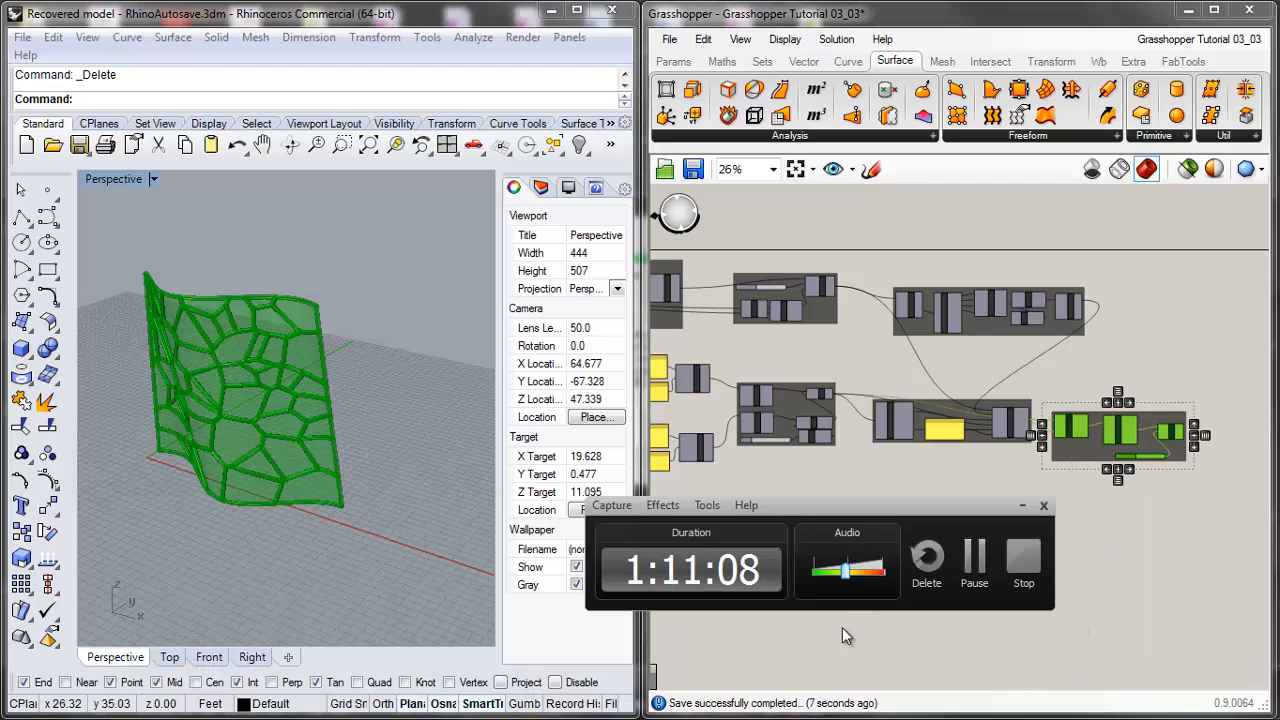